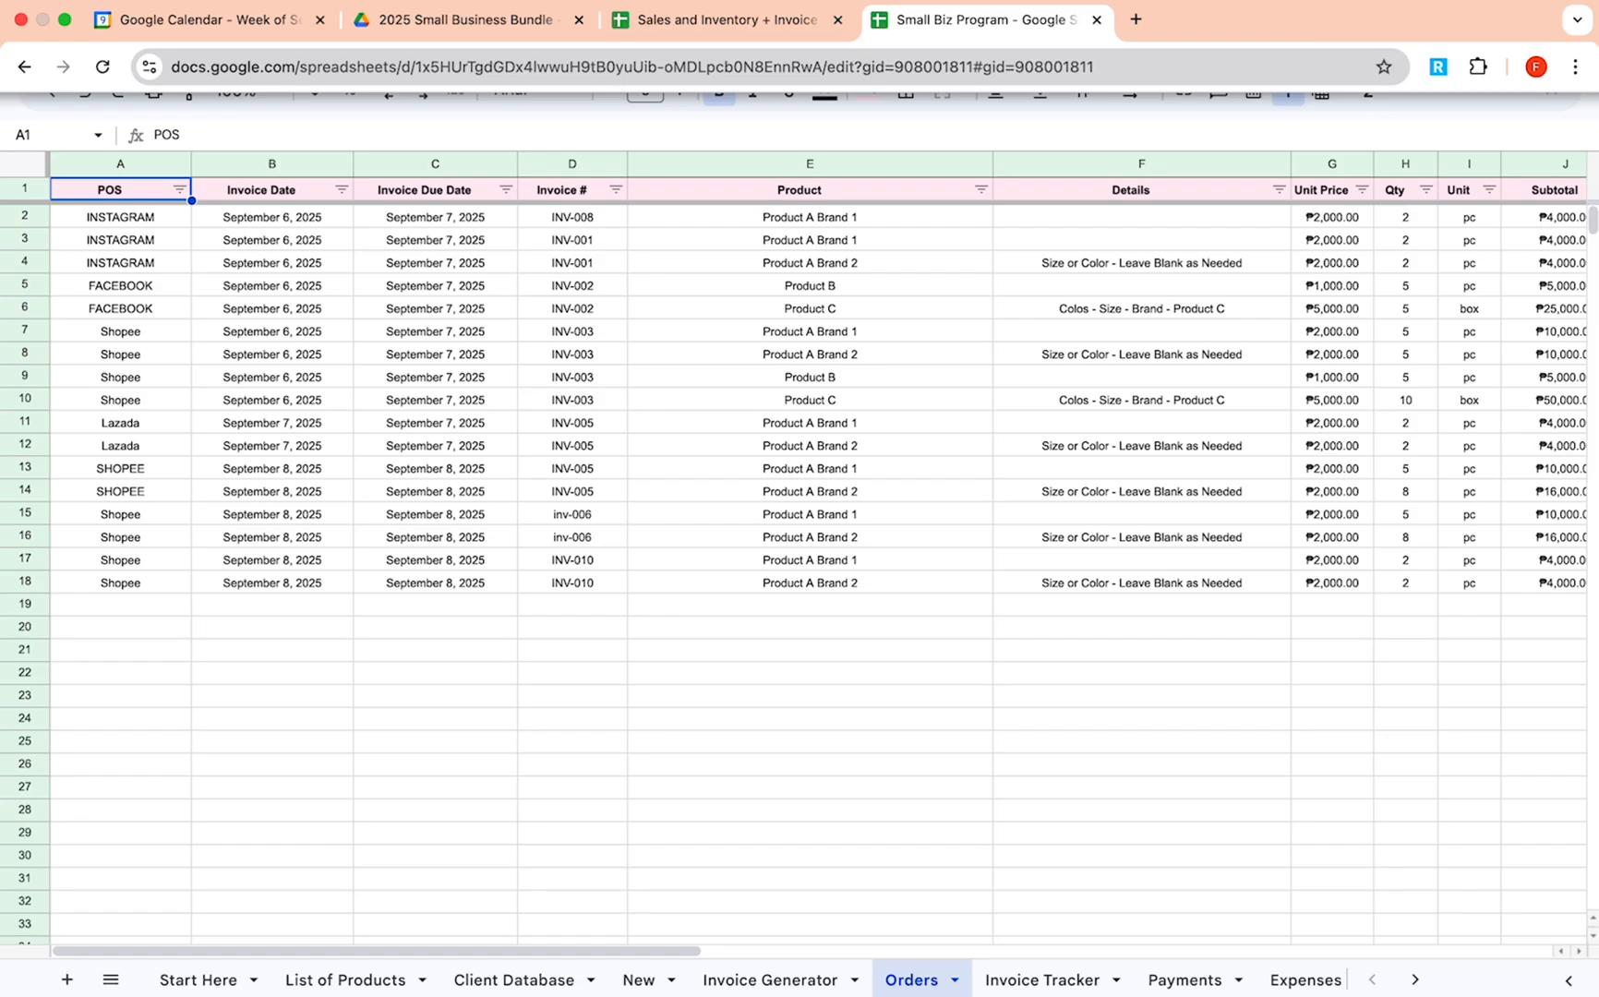
Switch to the Sales and Inventory + Invoice spreadsheet and view its Invoice Generator and Jan Inventory sheets.
click(687, 27)
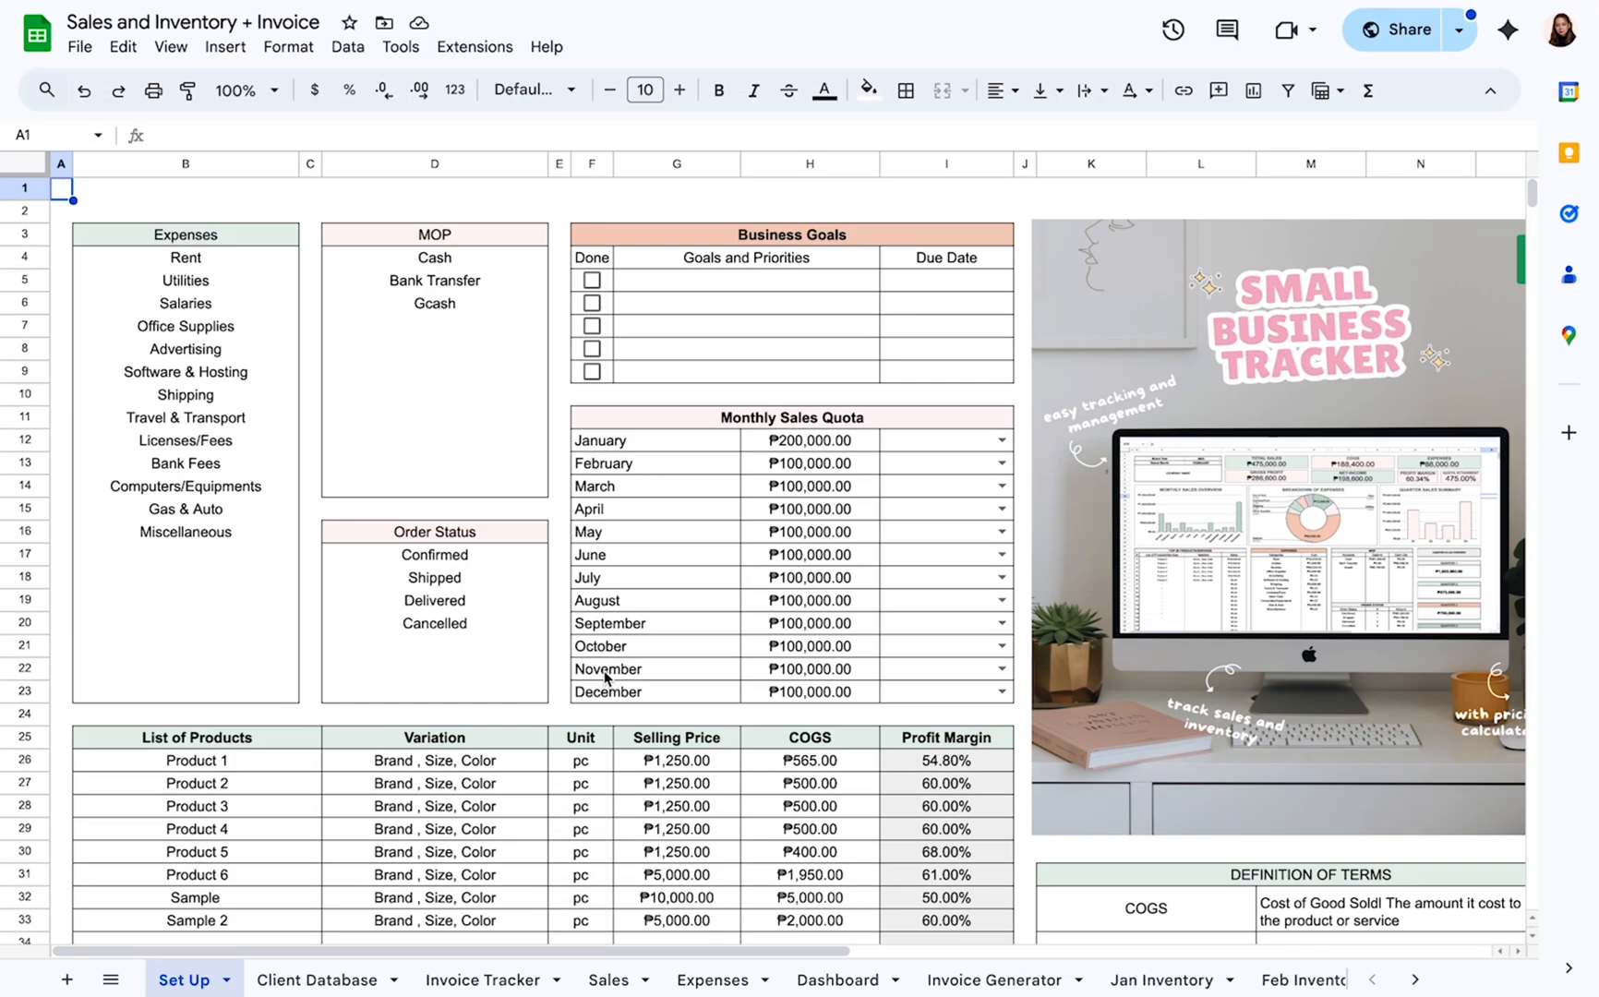
click(956, 976)
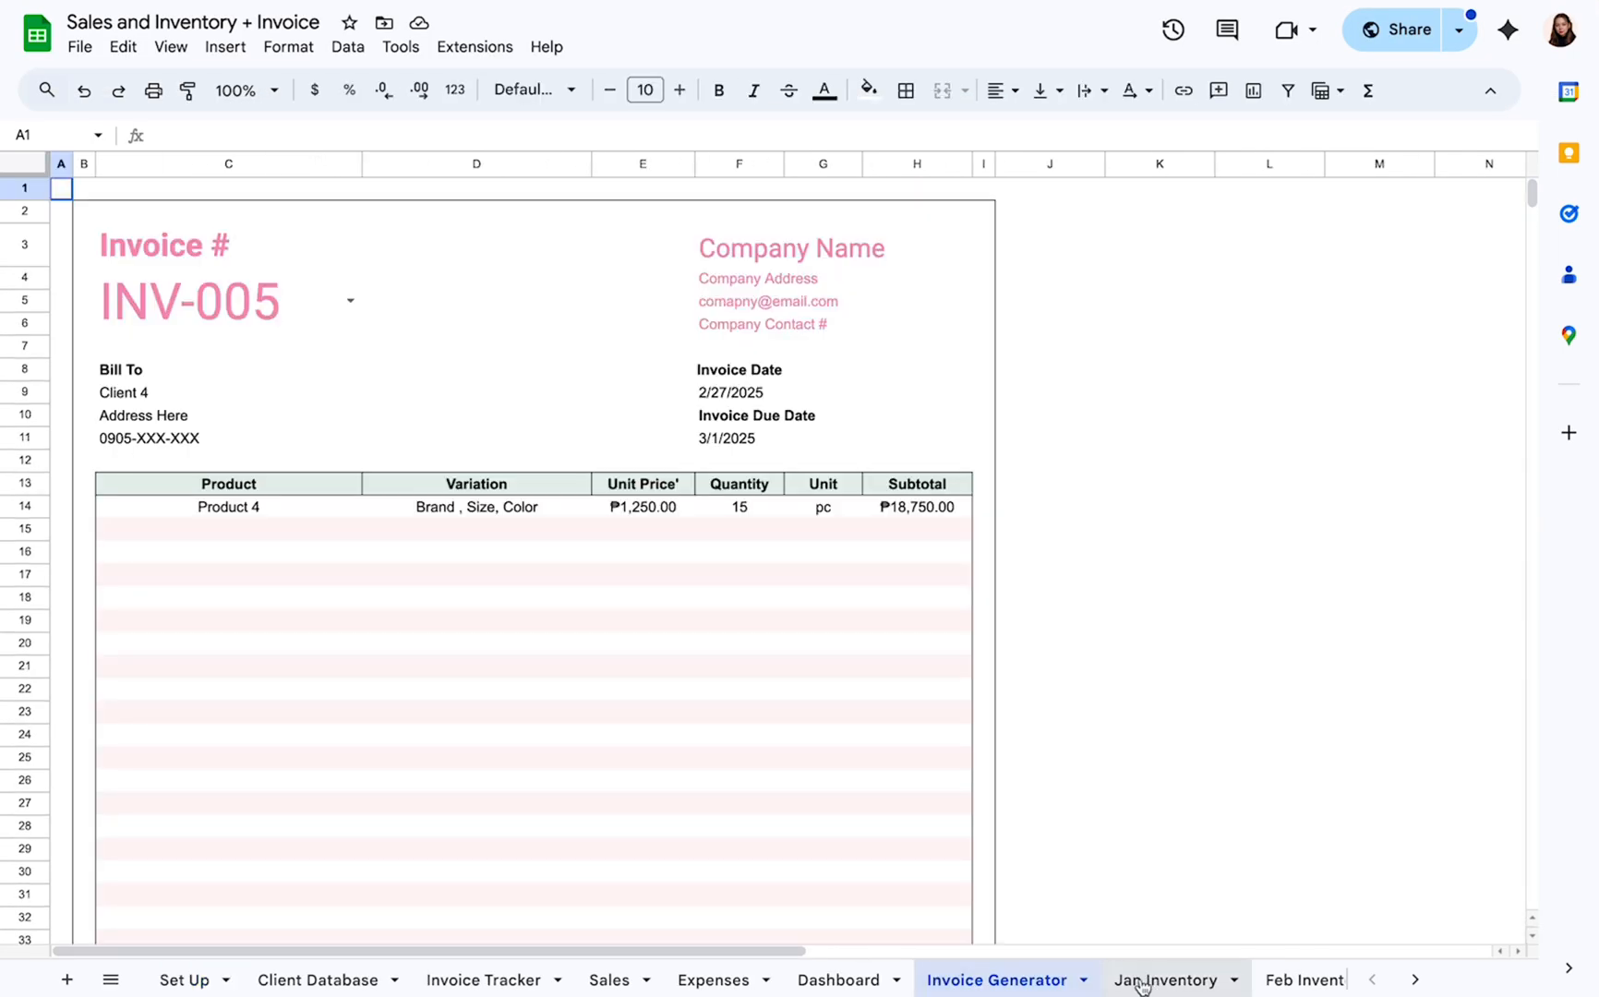
click(1138, 982)
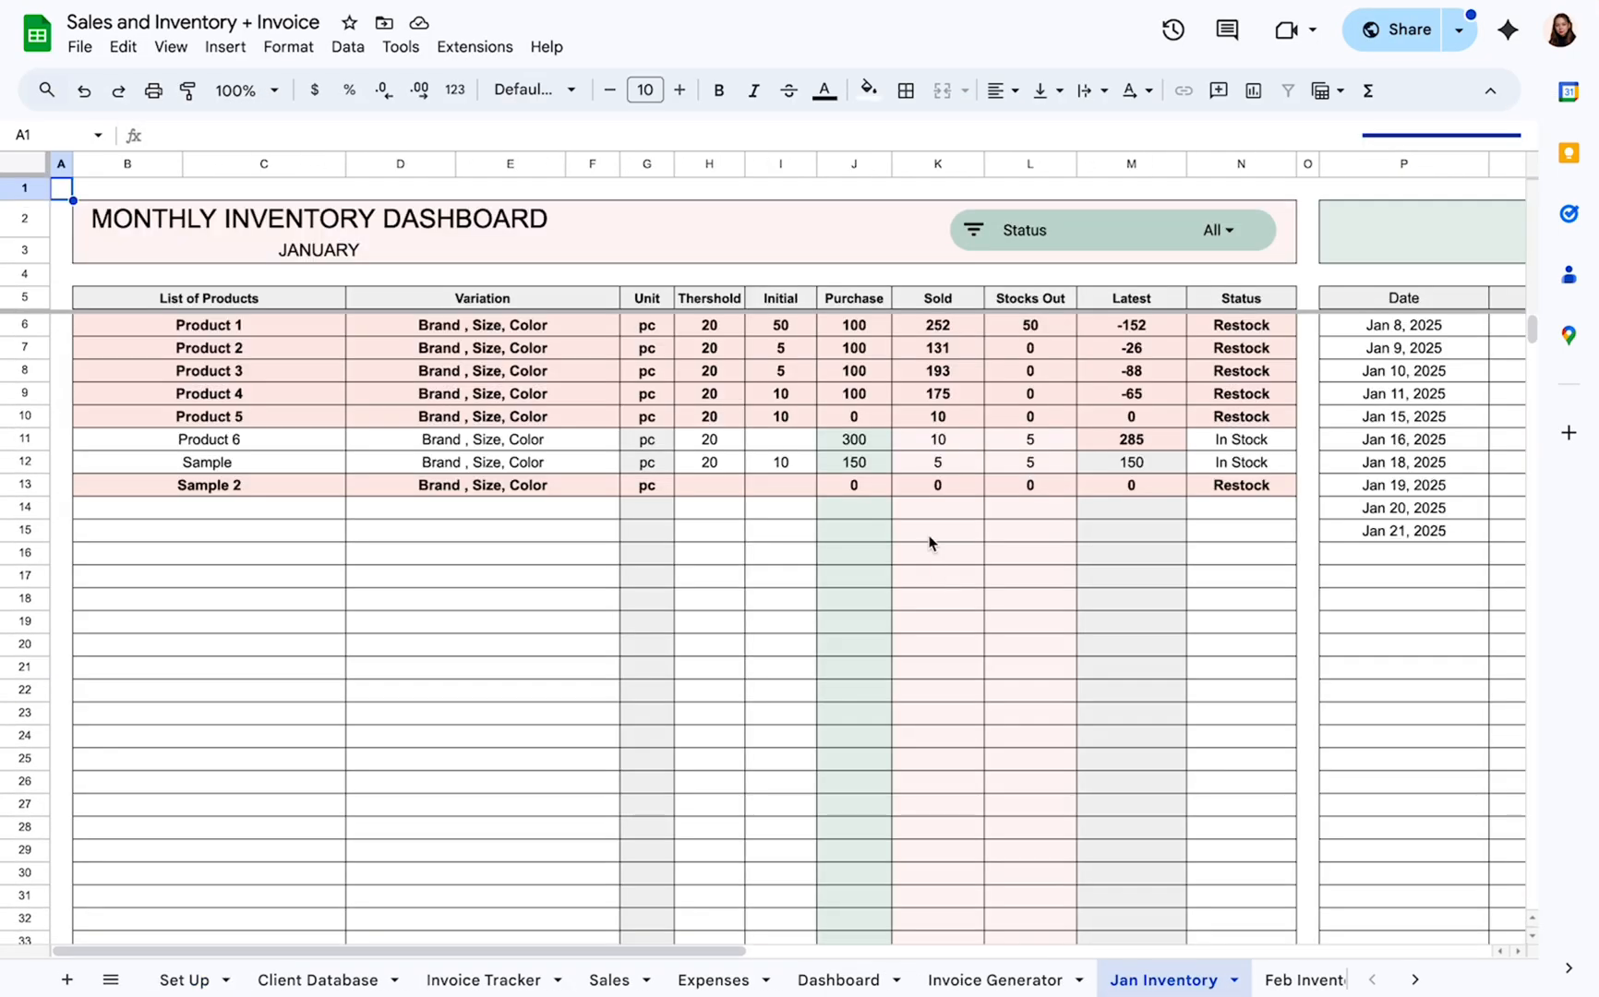
Open the Sales sheet and inspect the Invoice # options and the Product entry in the first sales row.
click(616, 978)
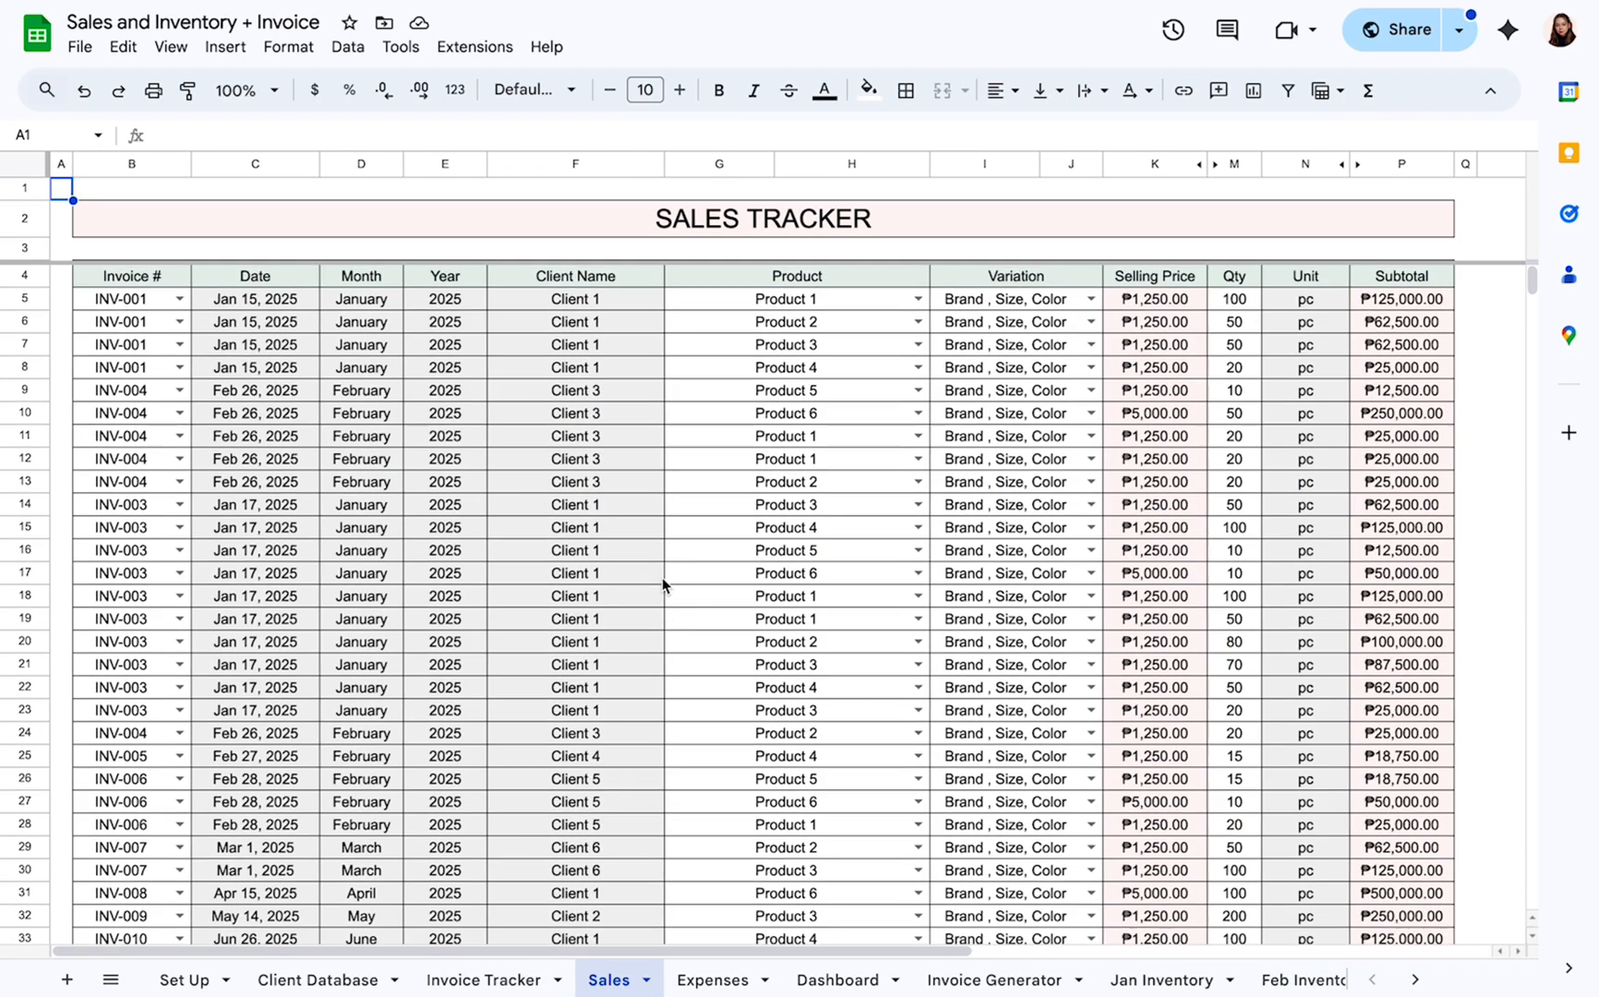
click(175, 298)
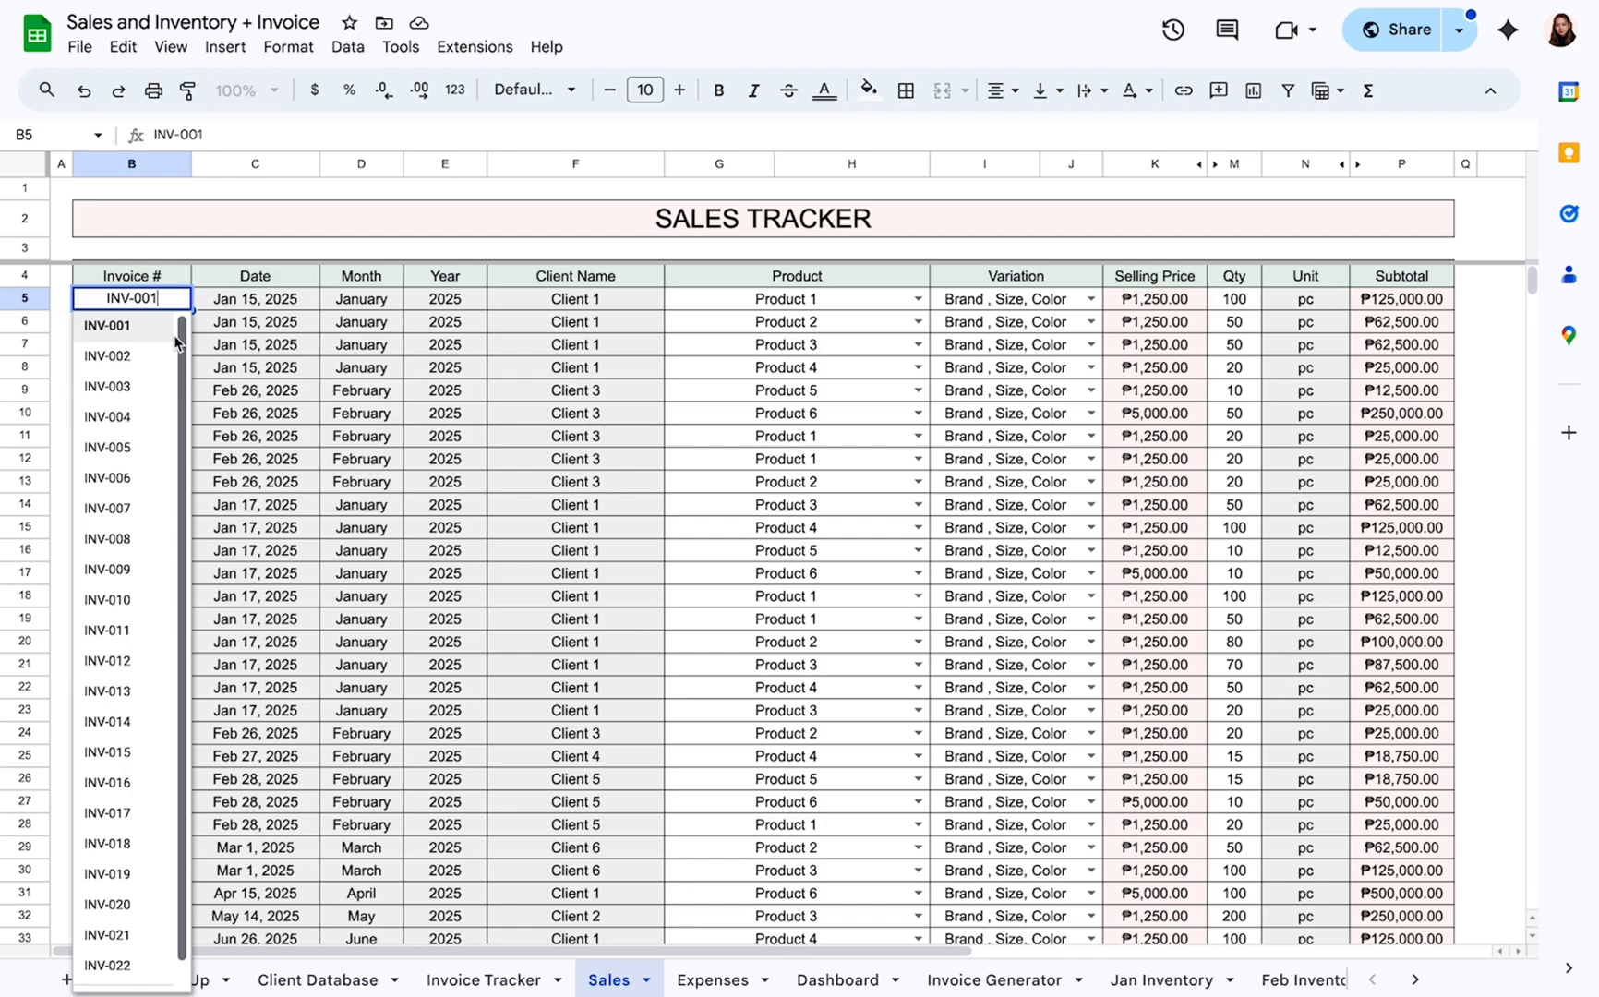
click(171, 278)
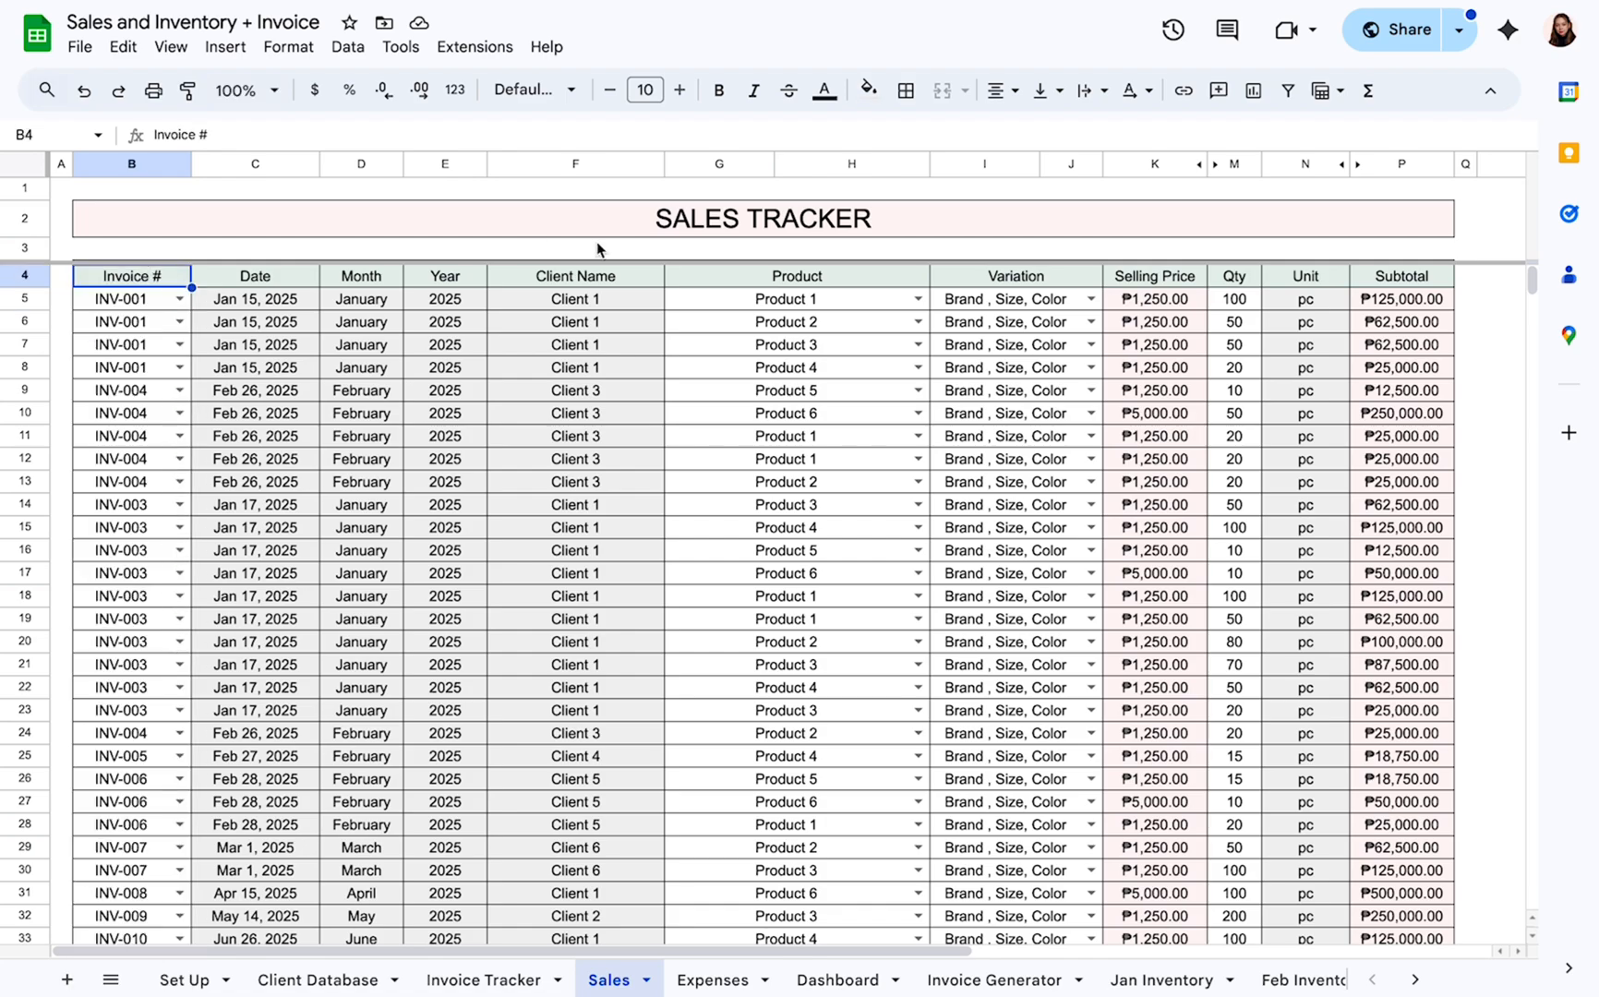
click(789, 298)
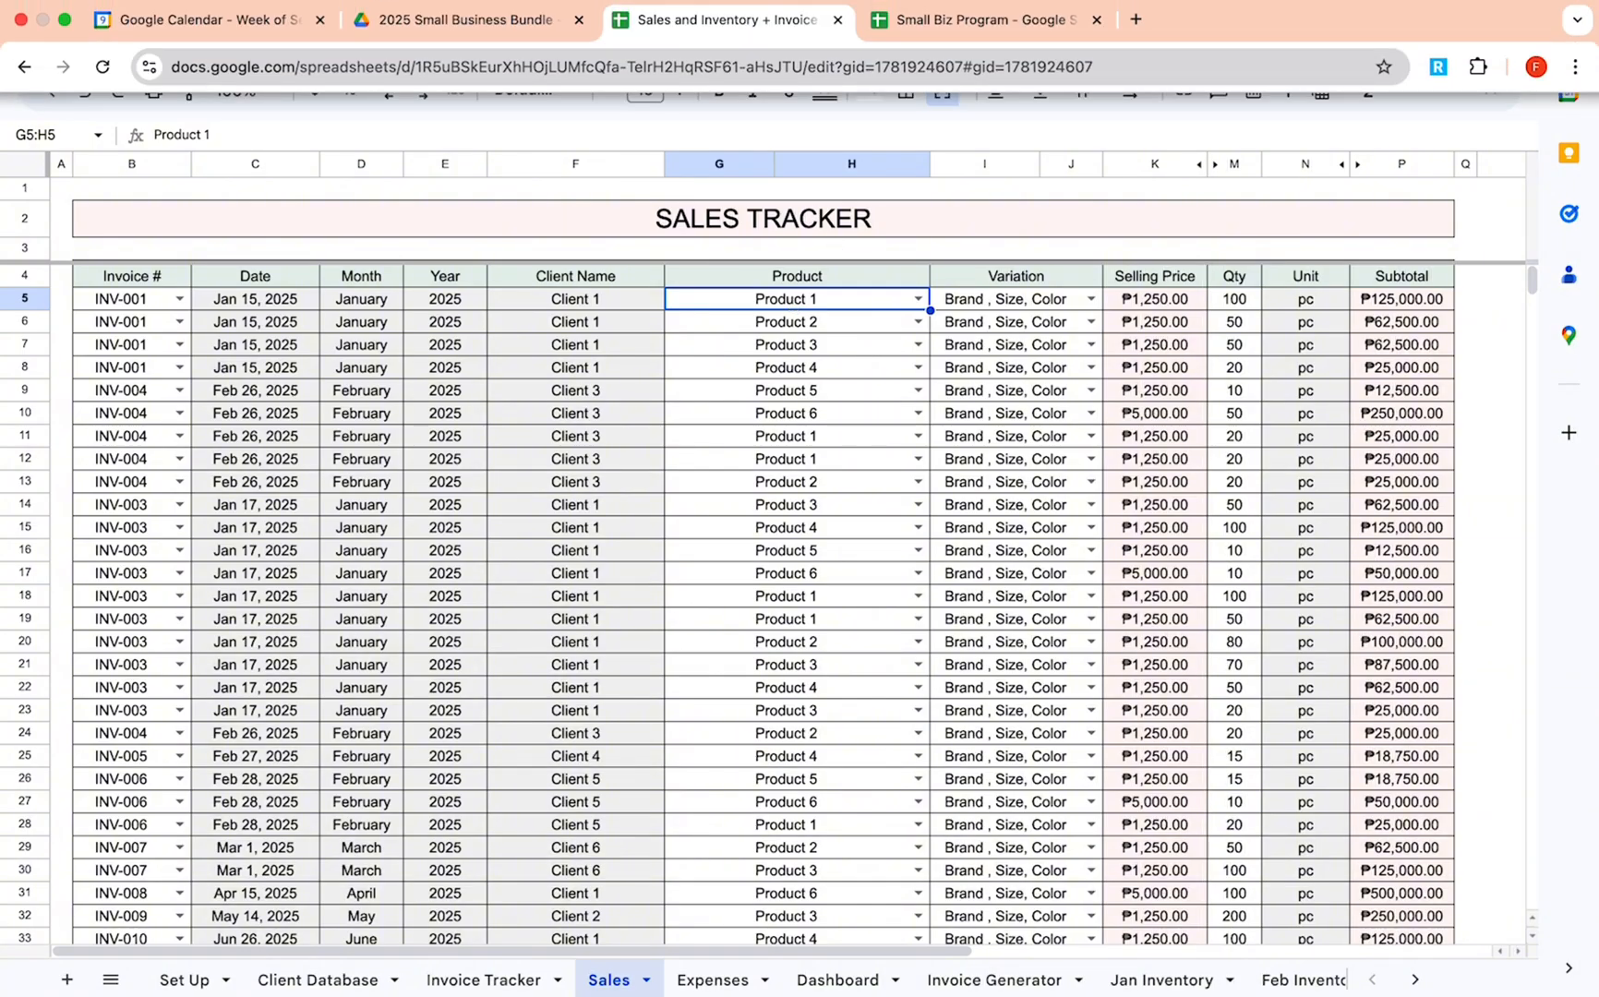
Switch to the Small Biz Program spreadsheet and examine the invoice, product and totals fields of the New sheet's order form.
click(988, 23)
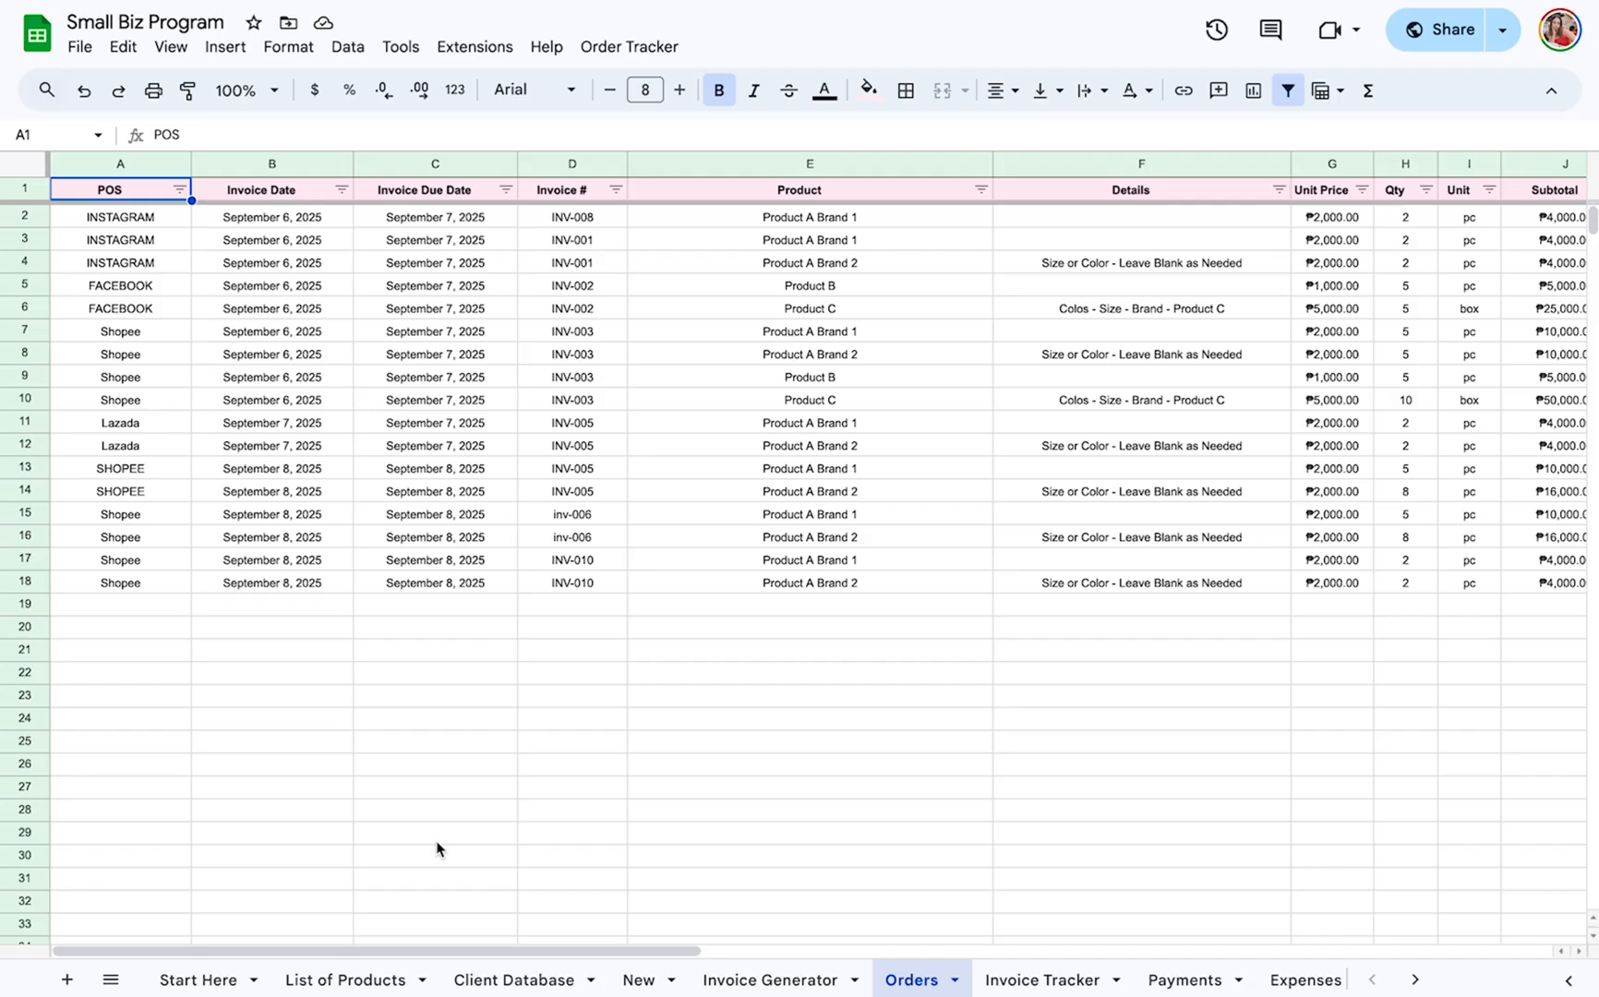
click(719, 983)
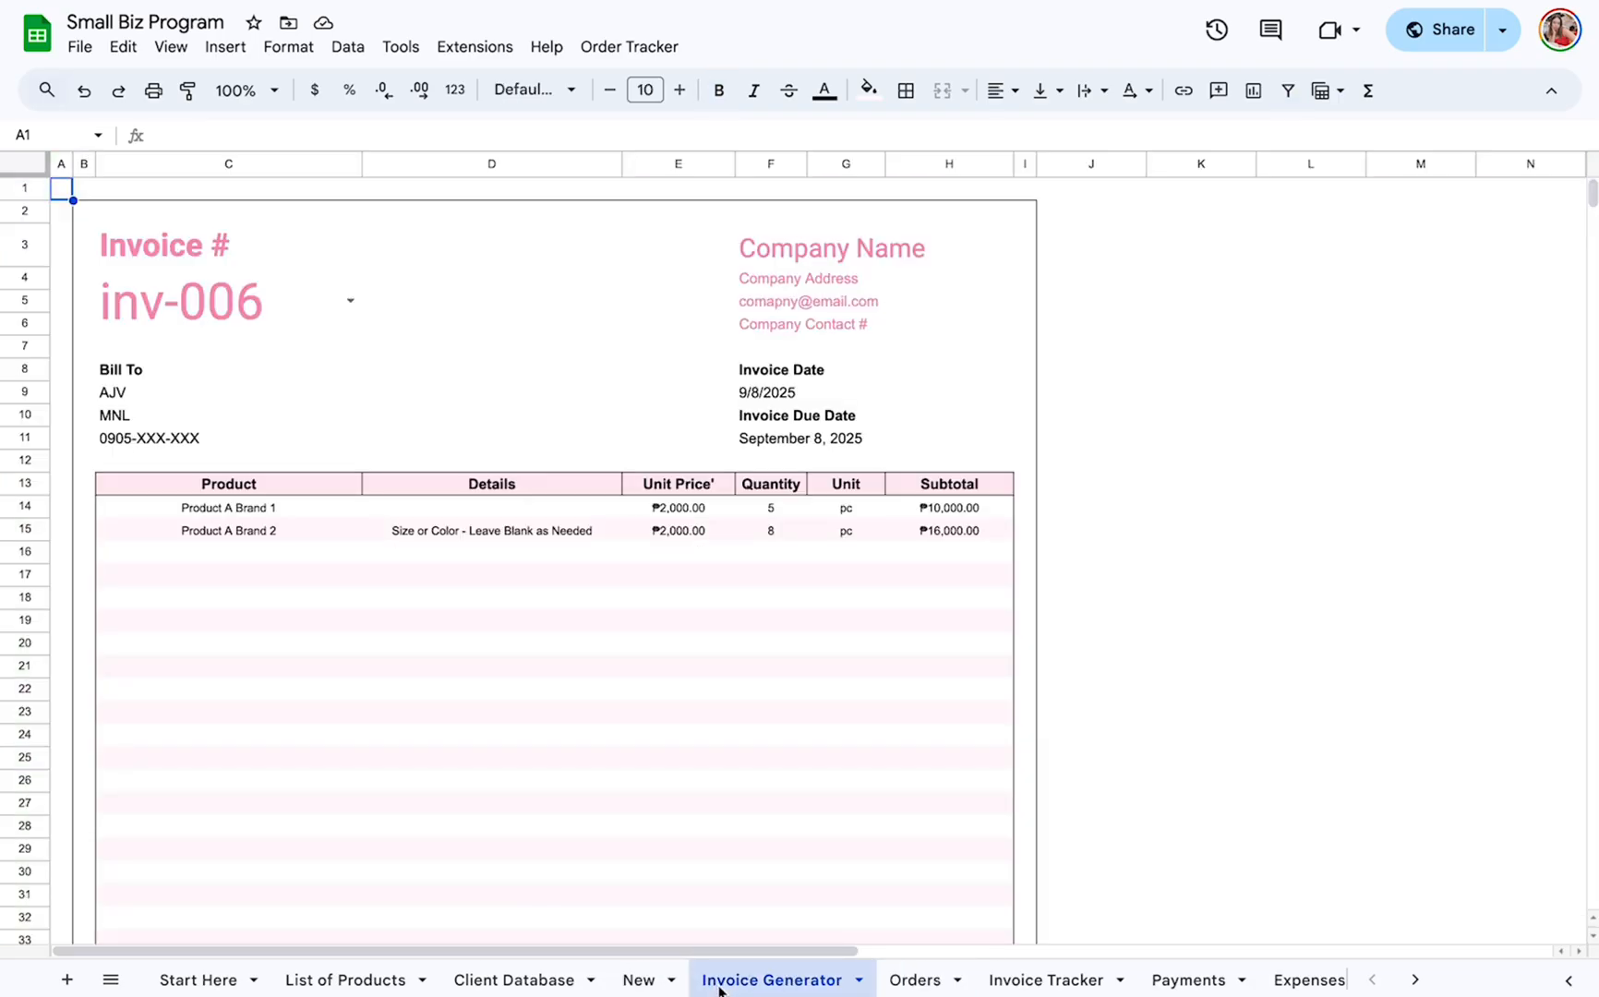
click(637, 980)
scroll(847, 692, down, 2)
scroll(846, 692, up, 2)
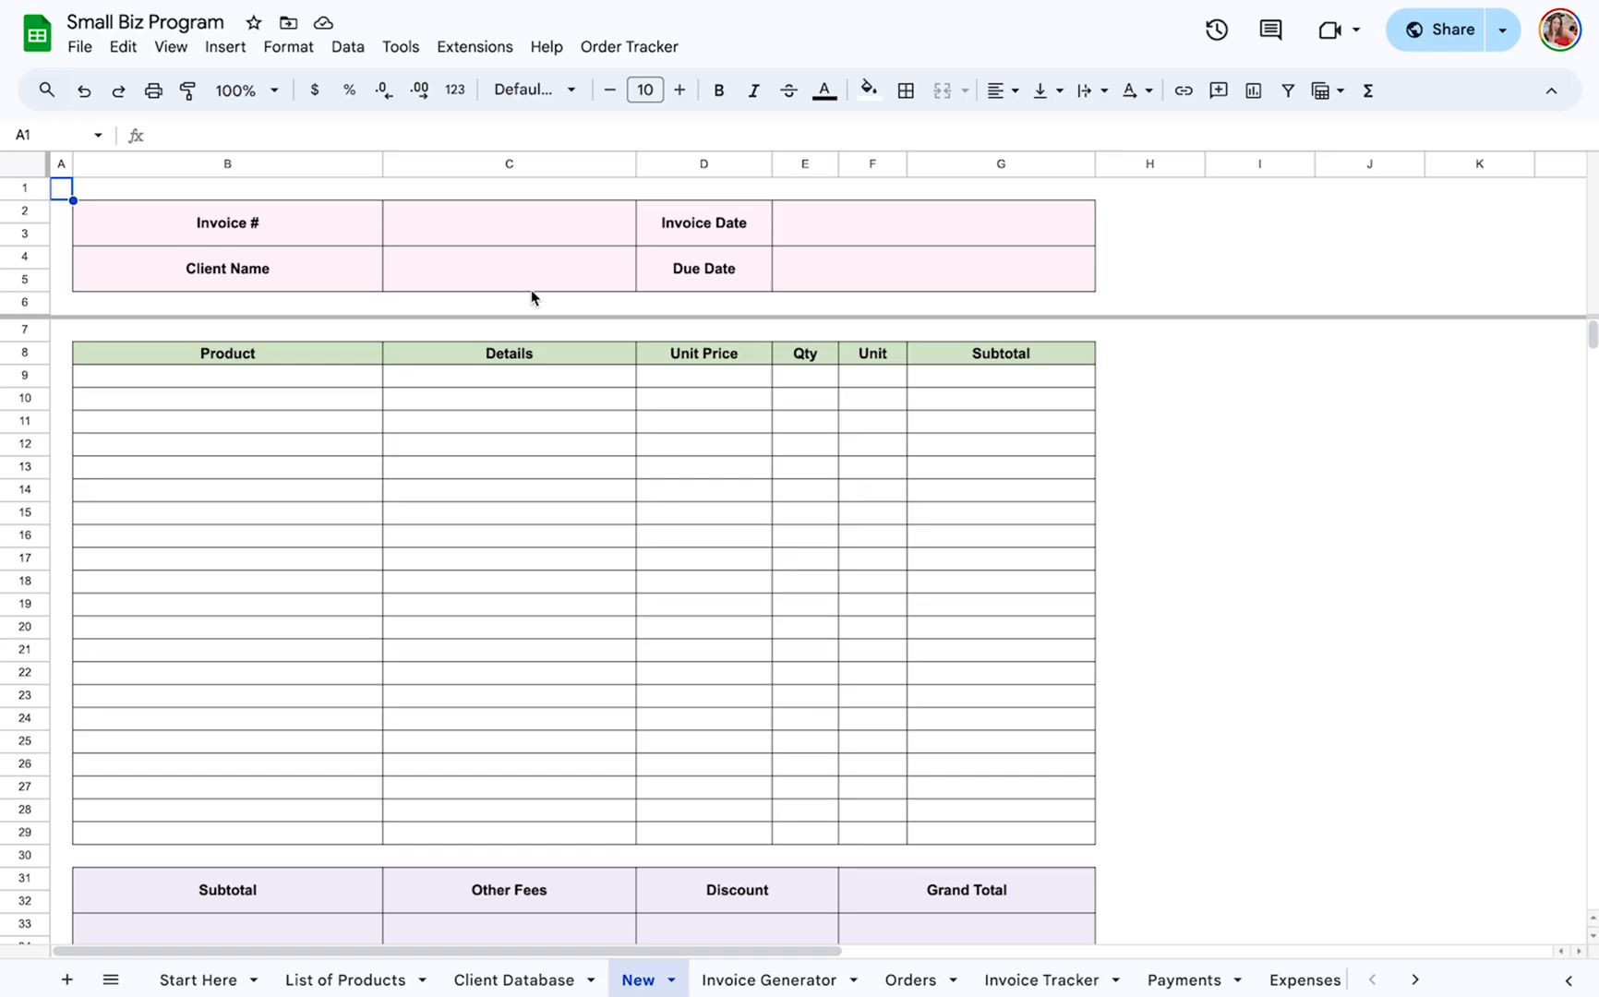
click(515, 227)
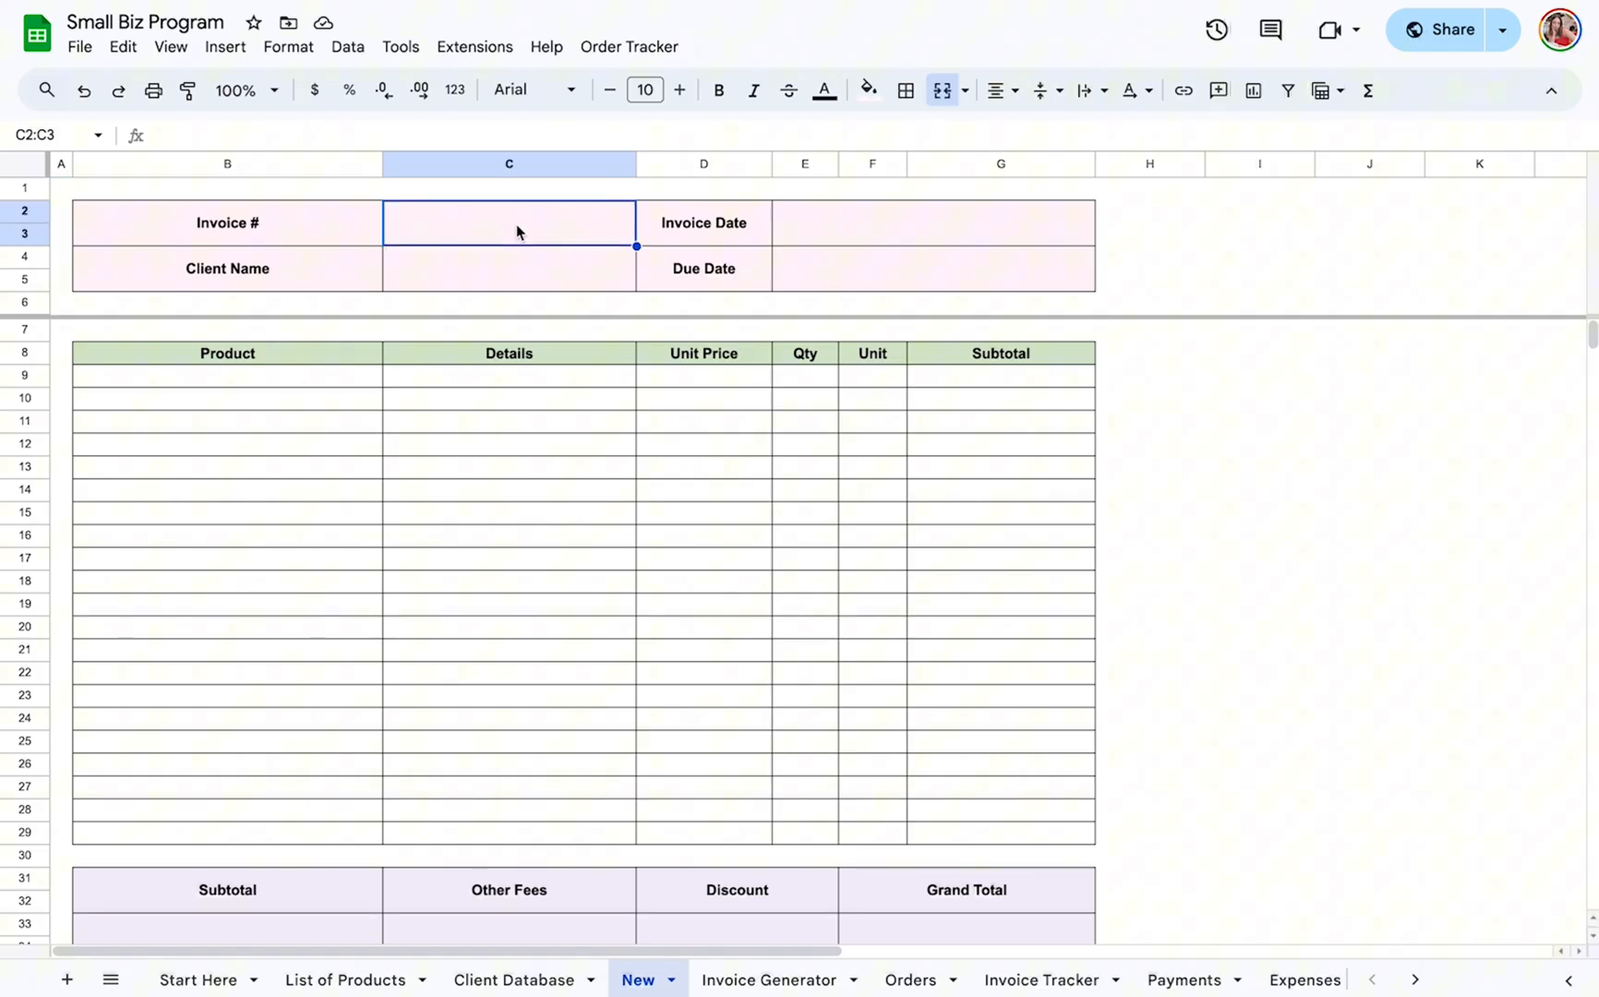
click(238, 374)
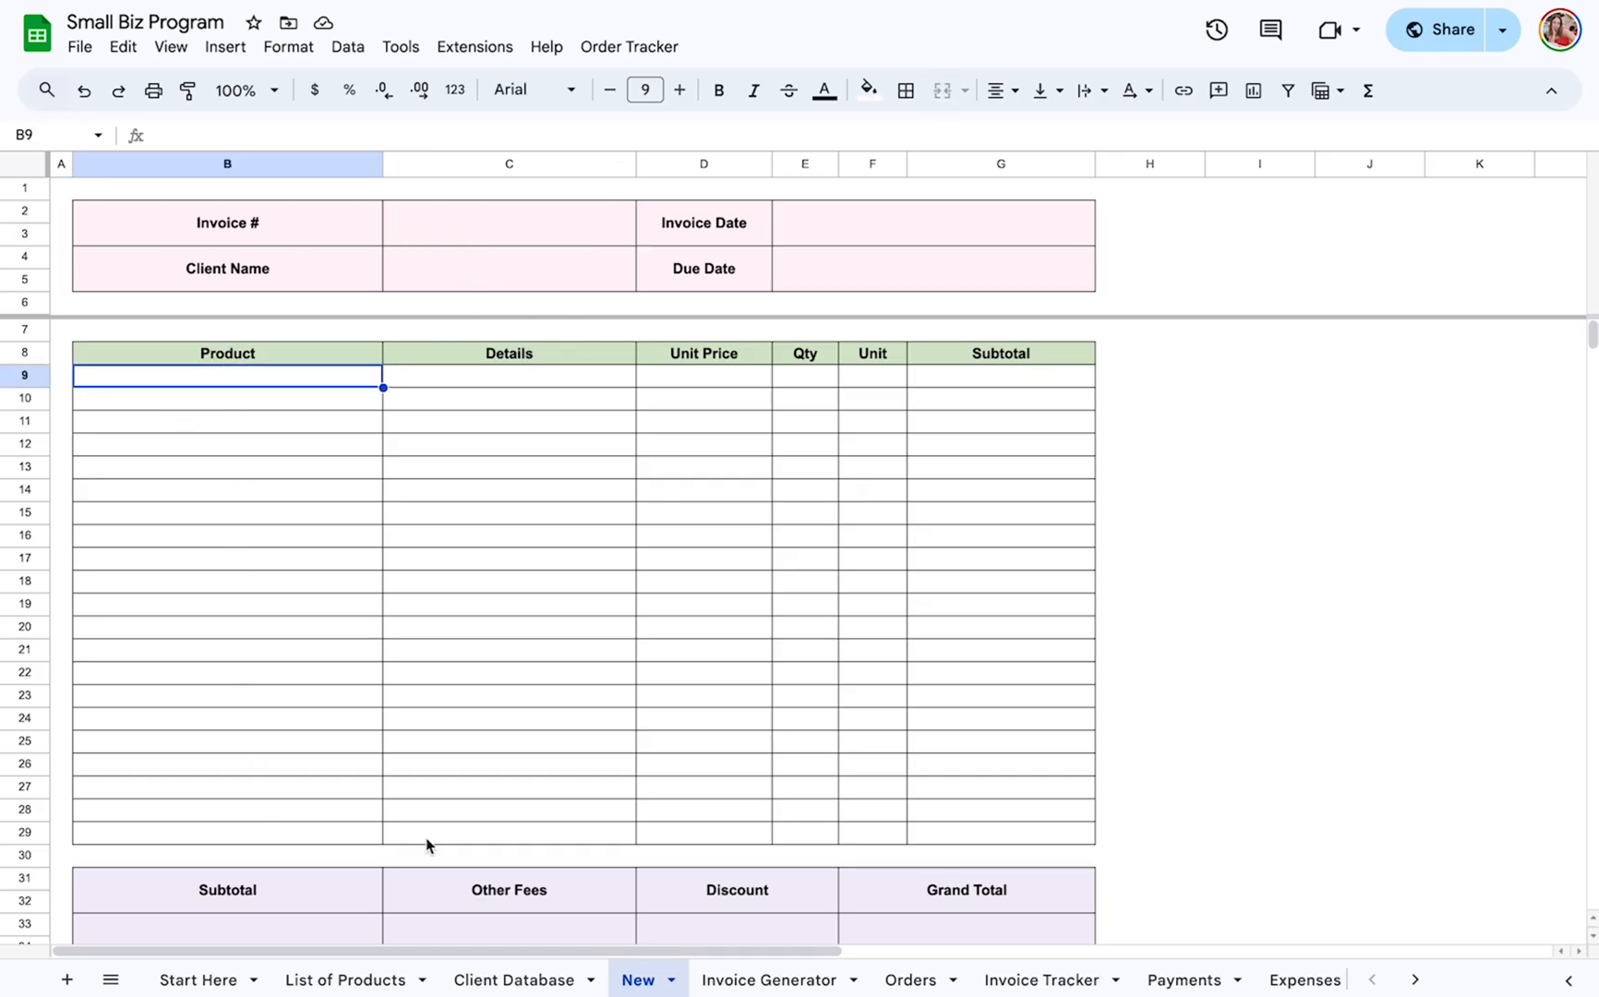
scroll(426, 837, down, 2)
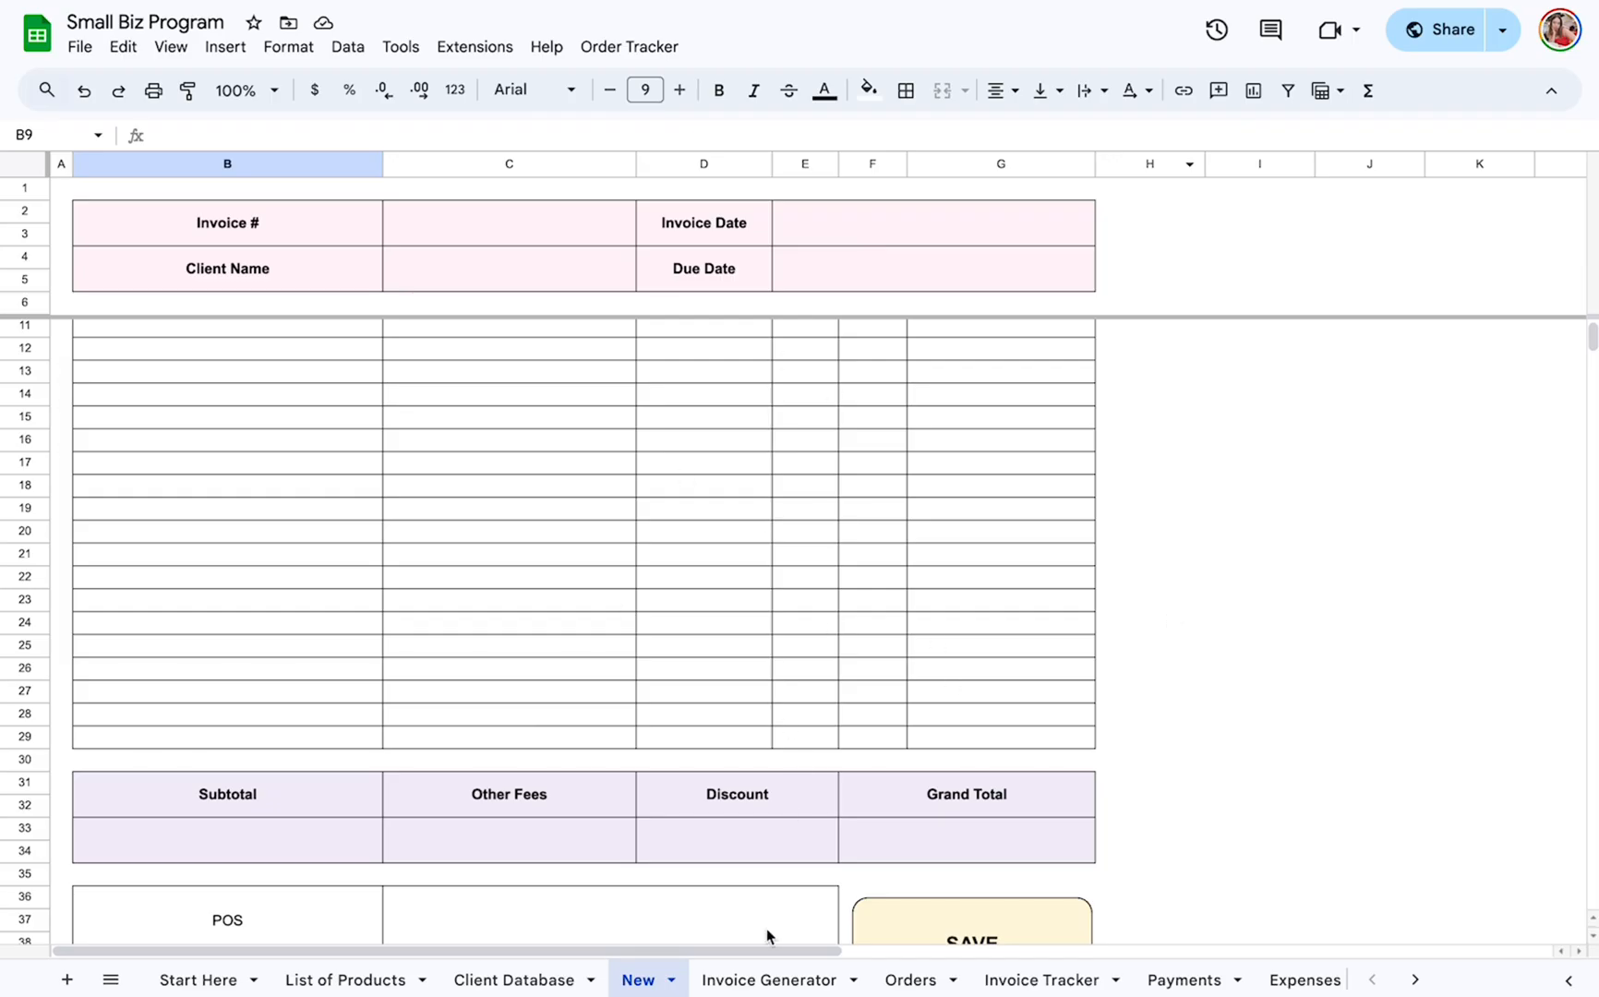
View the Invoice Generator, Orders and Invoice Tracker sheets of the Small Biz Program spreadsheet.
click(769, 980)
scroll(849, 665, down, 1)
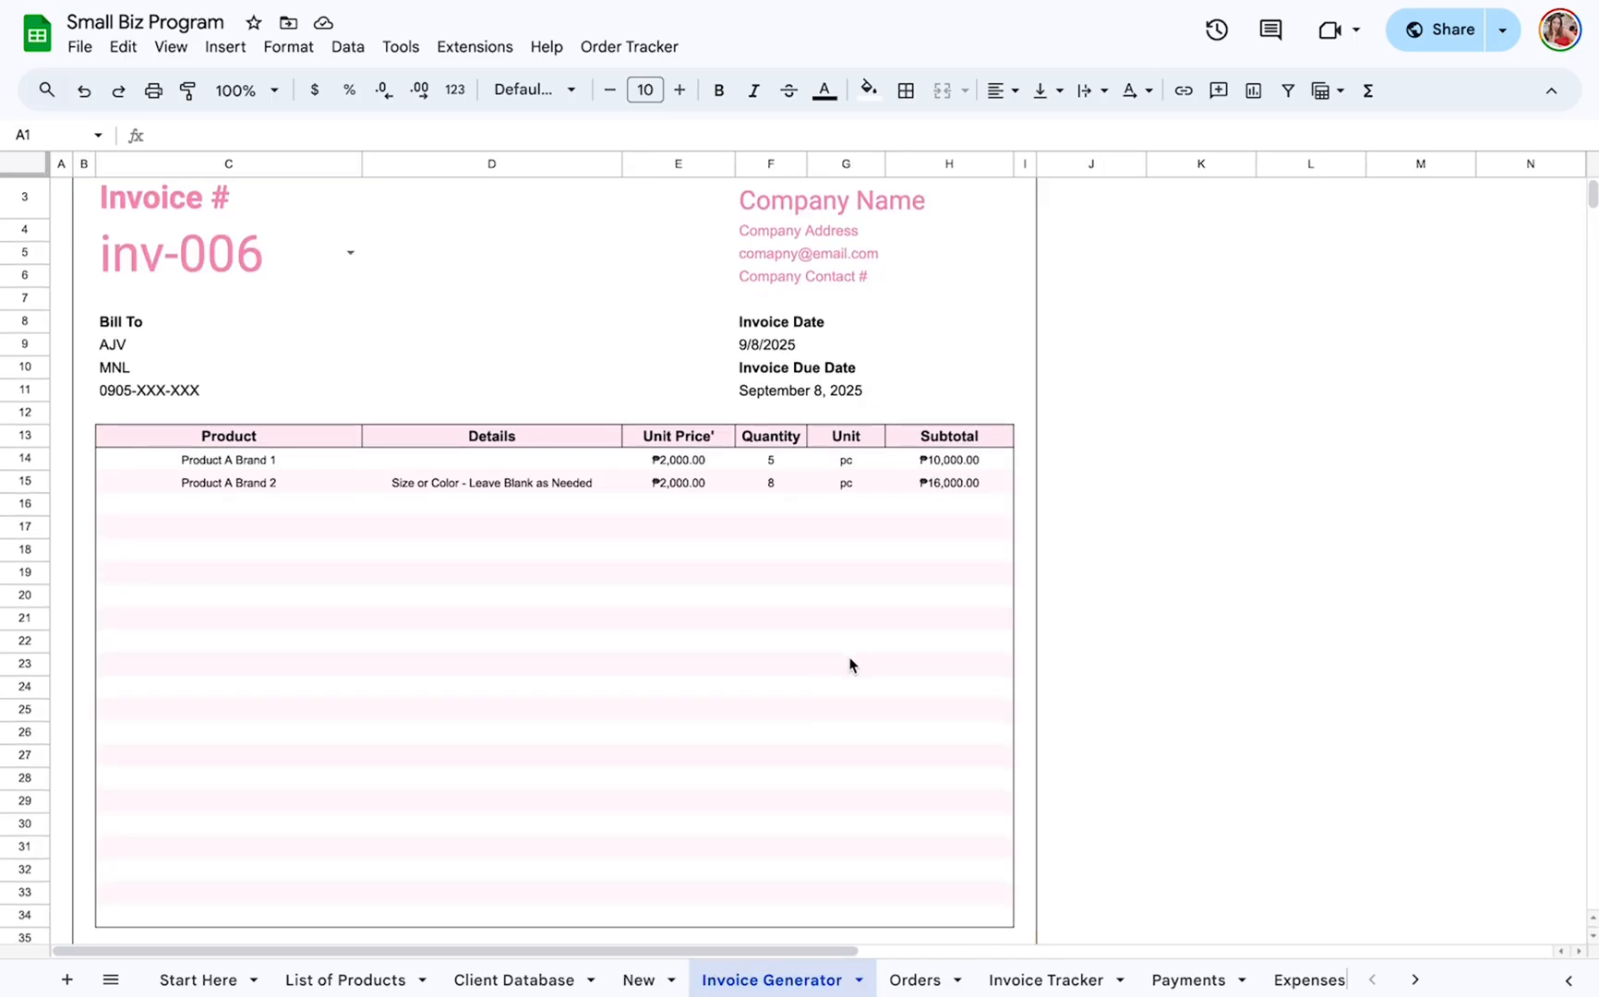
click(912, 979)
click(1061, 980)
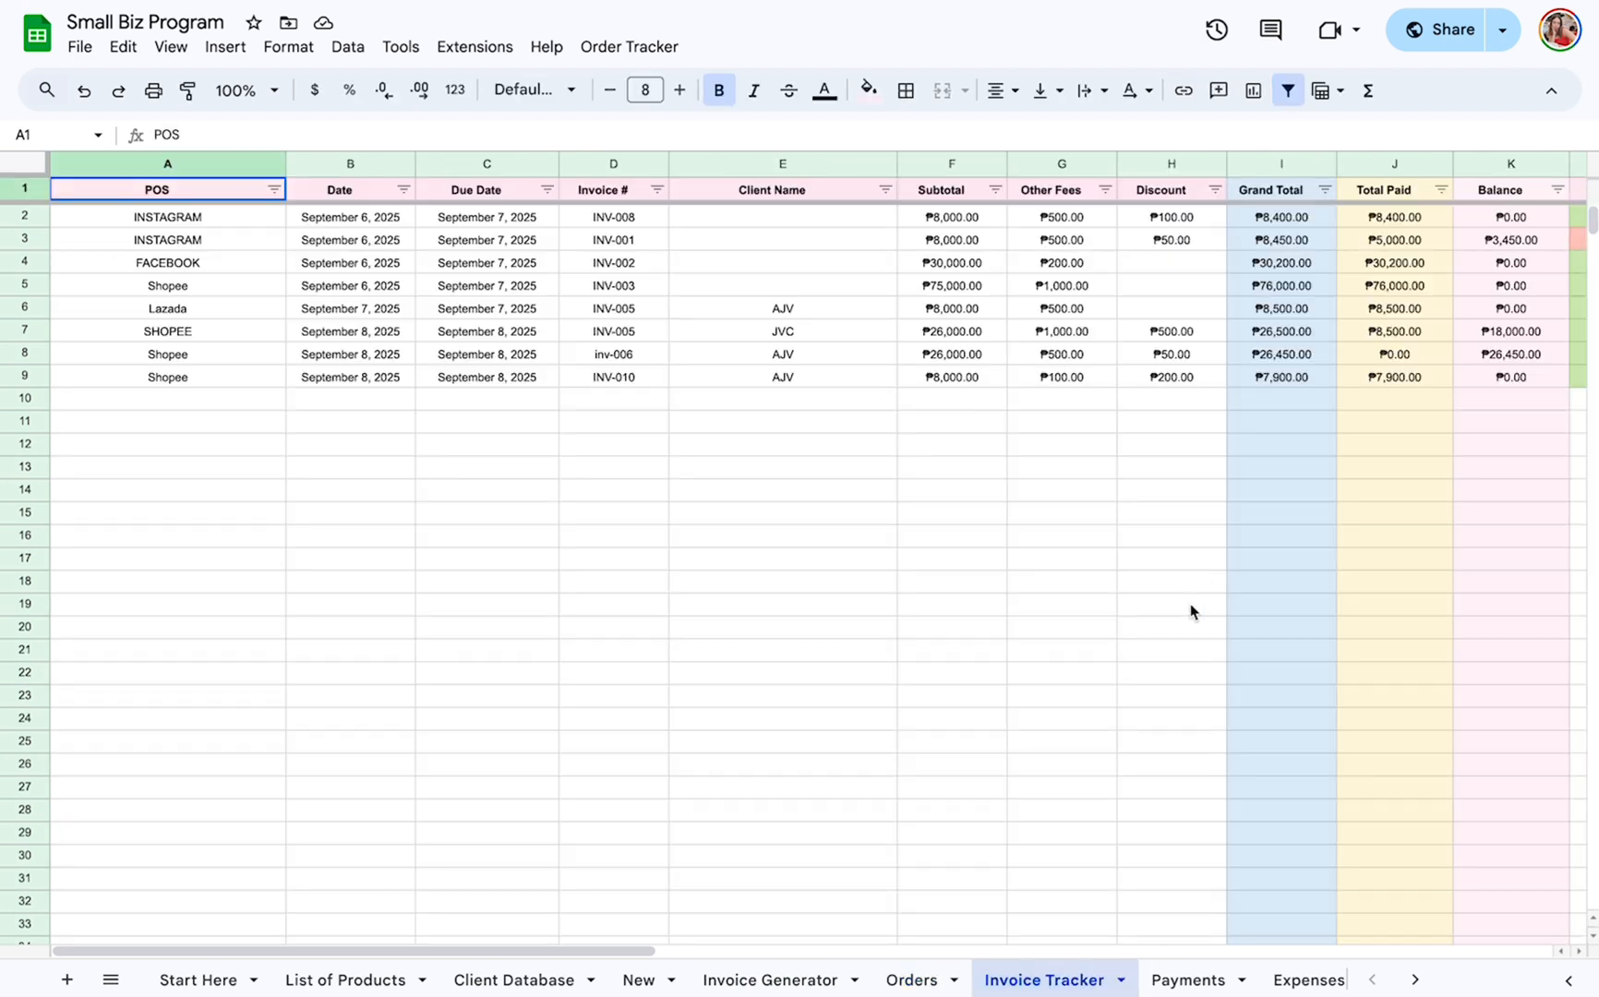
mouse_move(1043, 1)
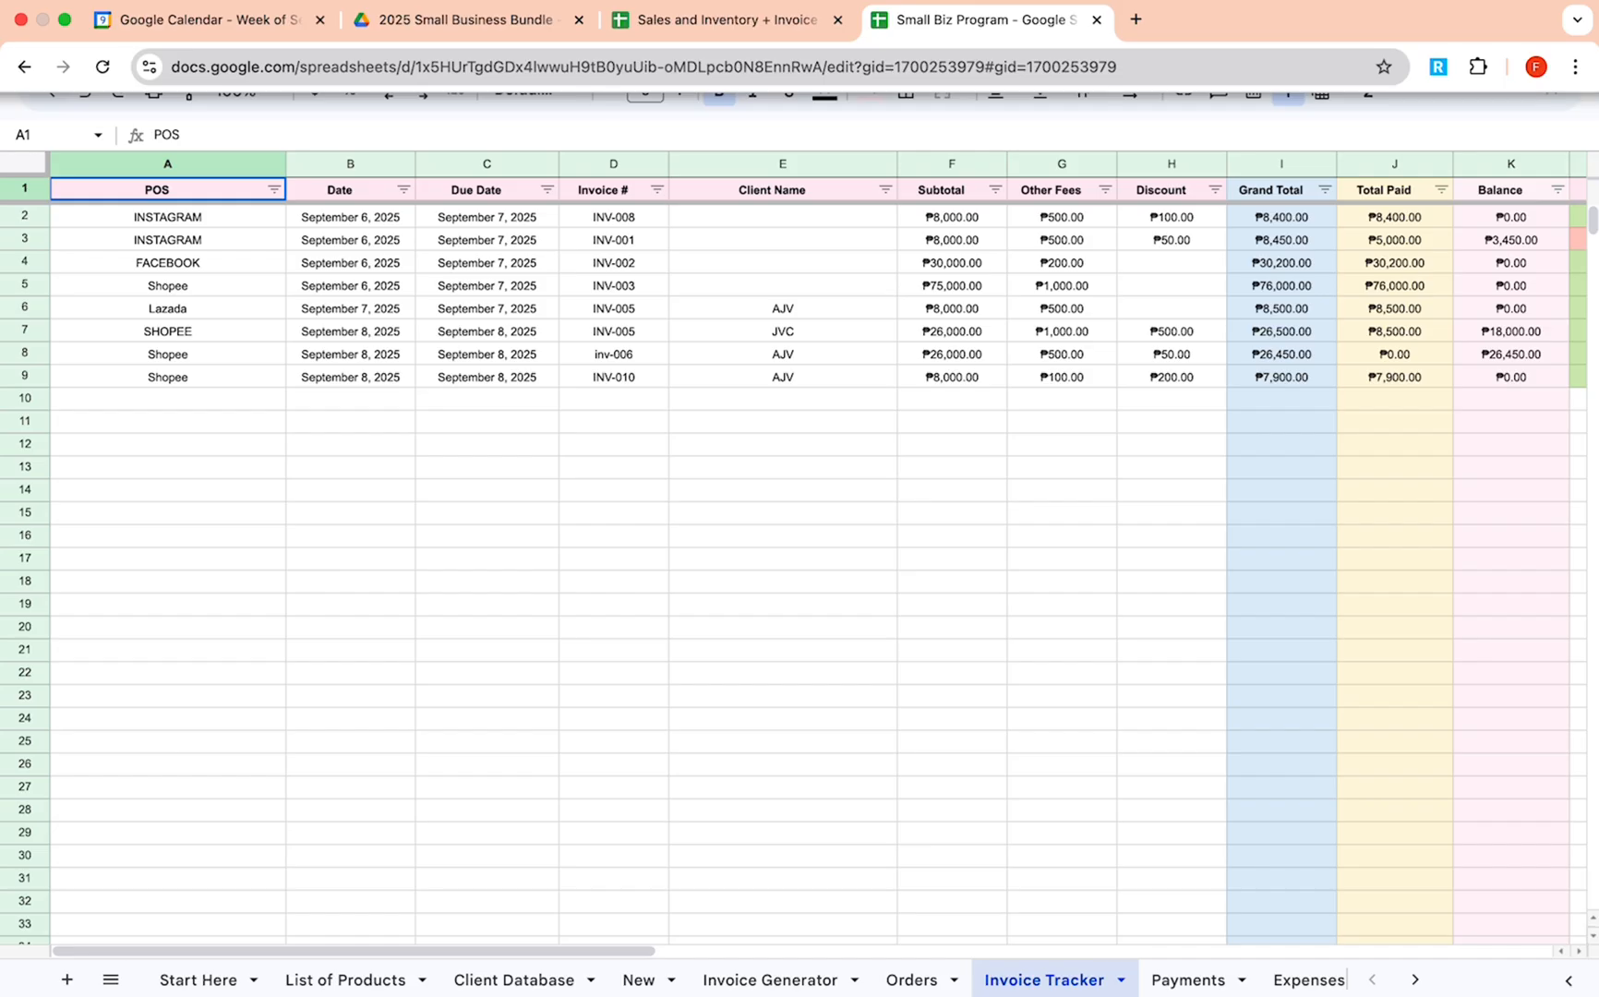
click(753, 19)
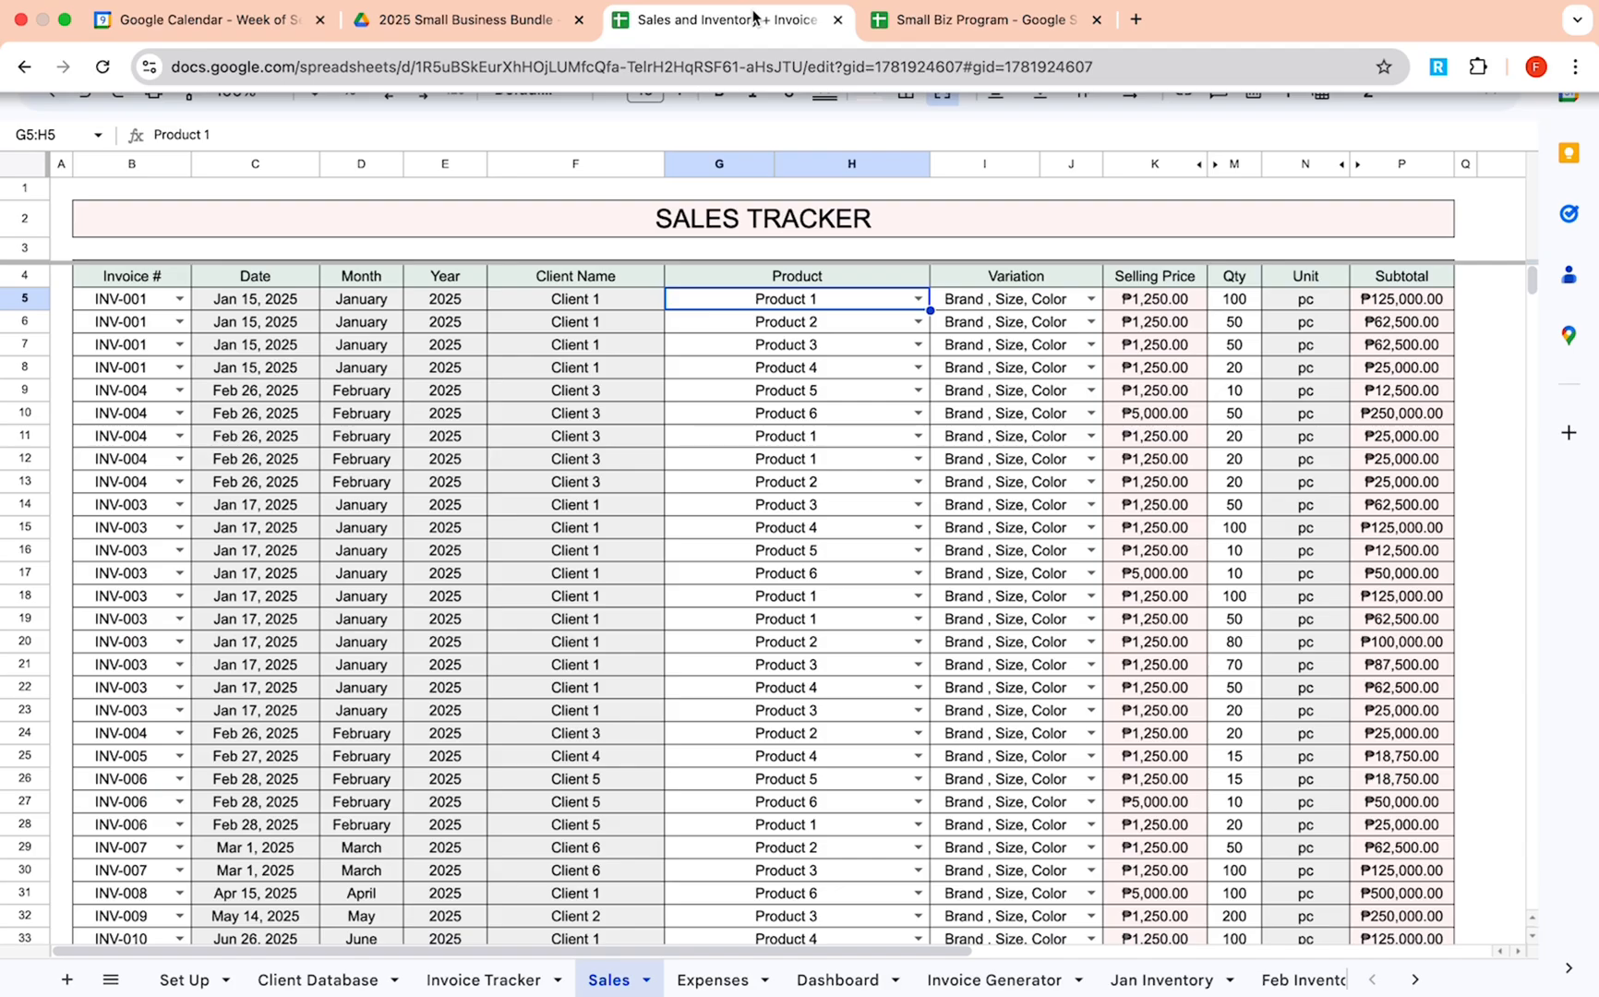
click(916, 23)
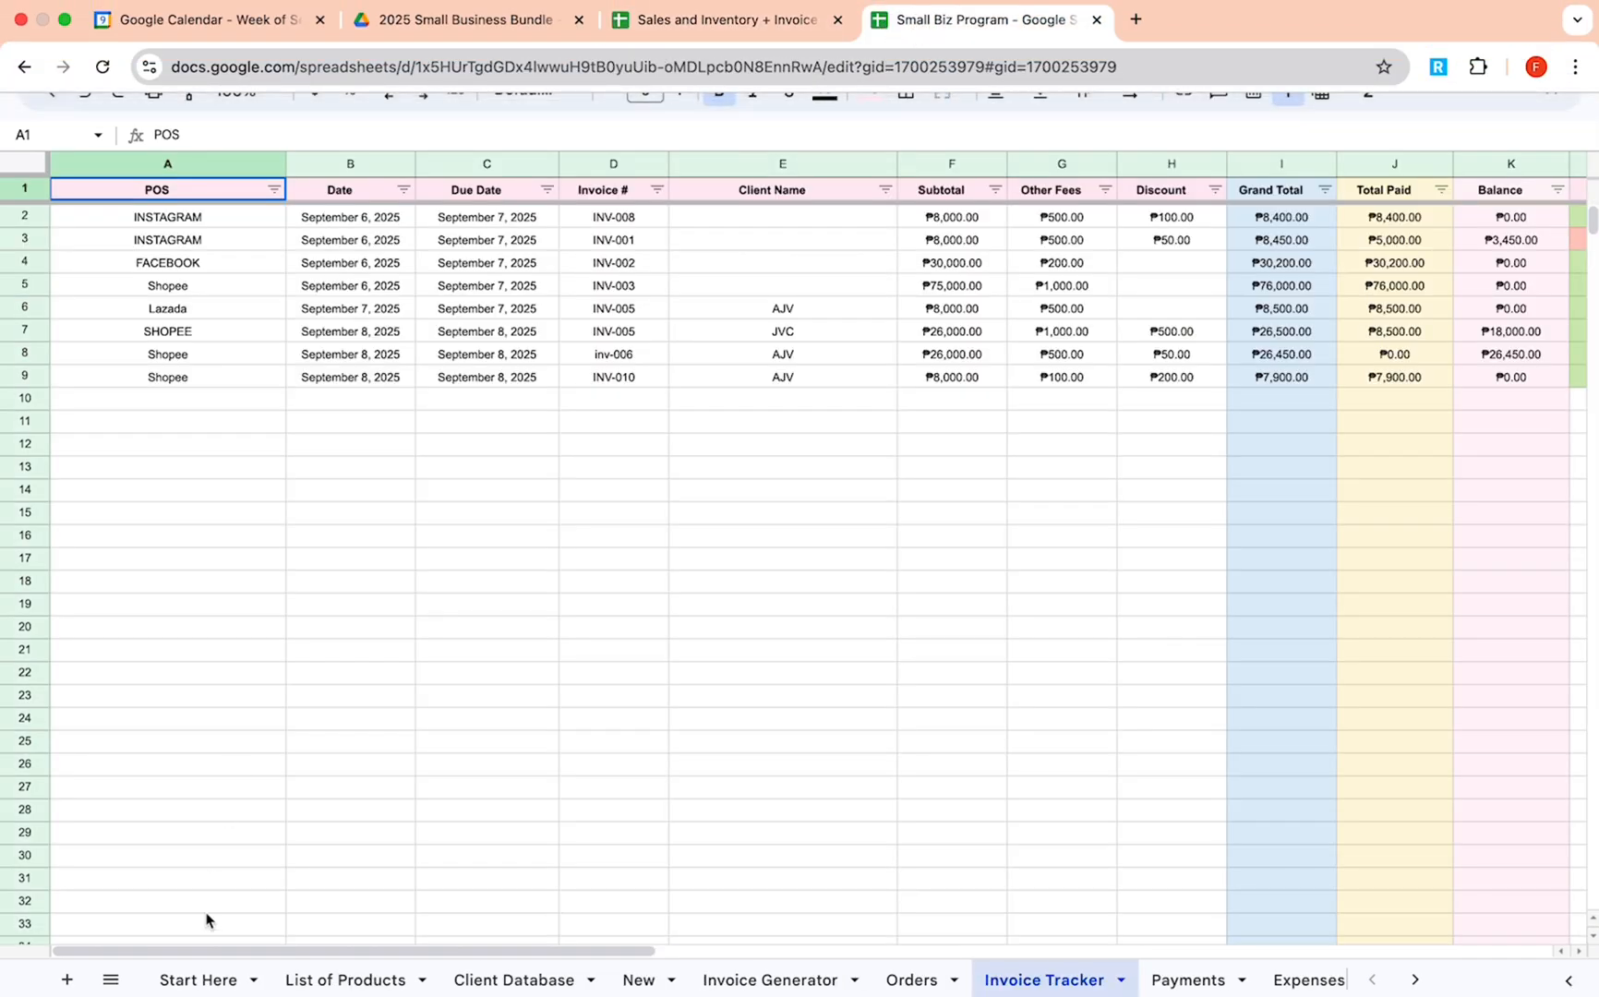
Open the Start Here sheet and set its zoom to 90%.
click(212, 973)
scroll(582, 734, down, 1)
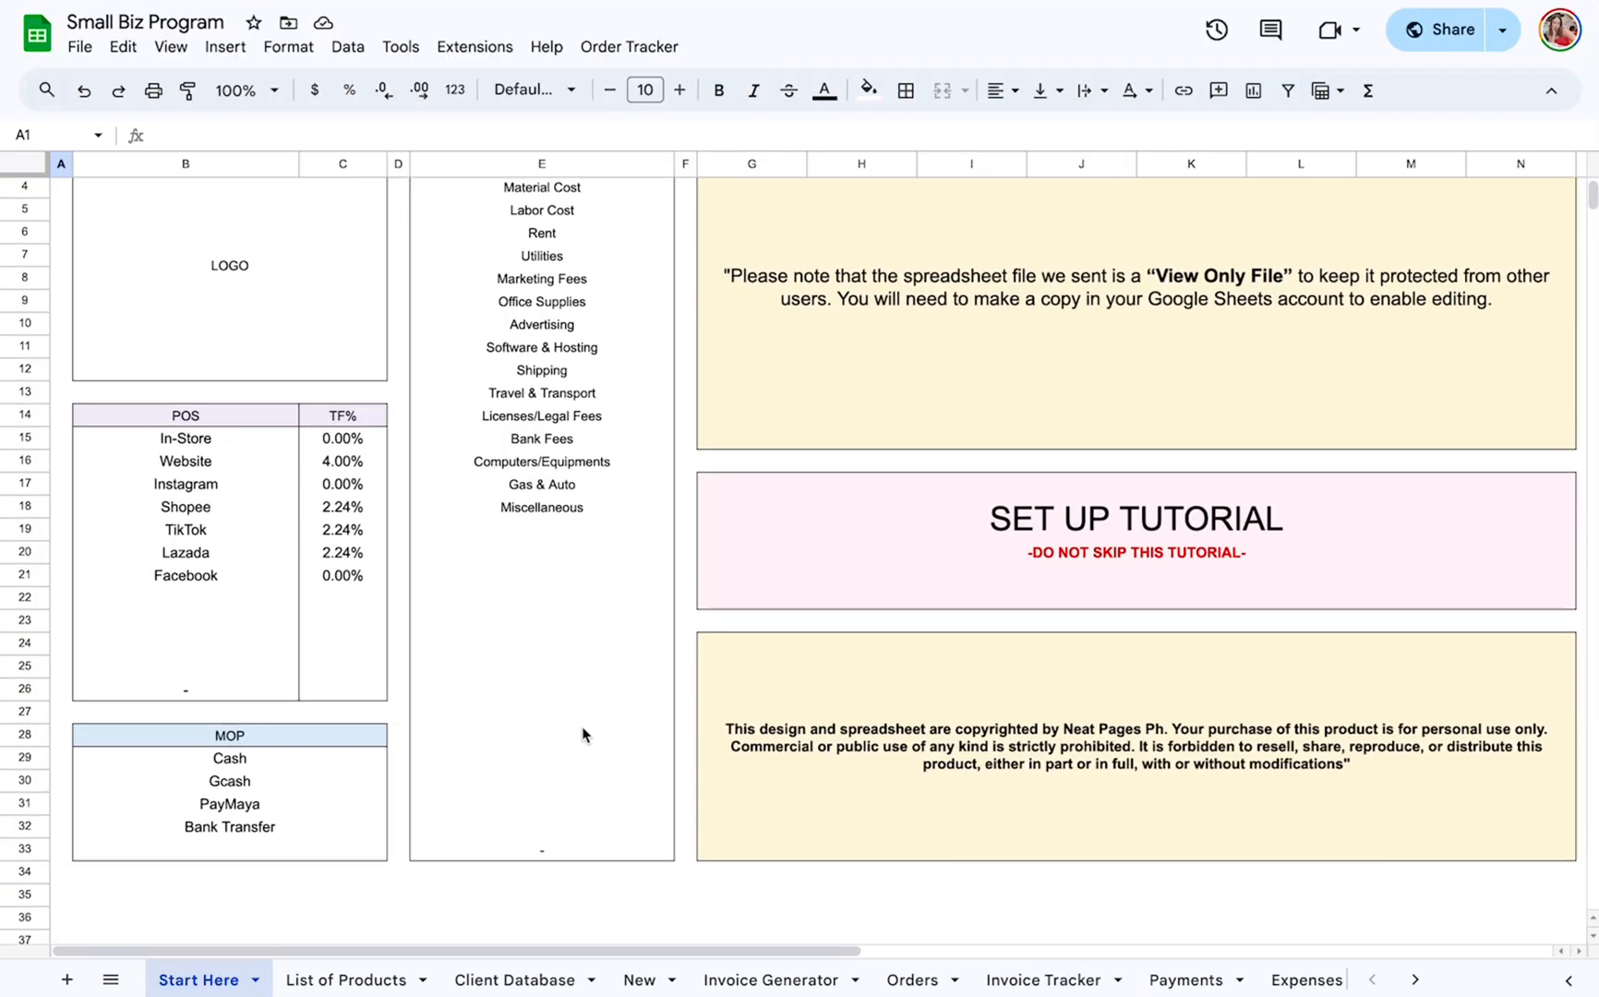
click(242, 89)
click(248, 199)
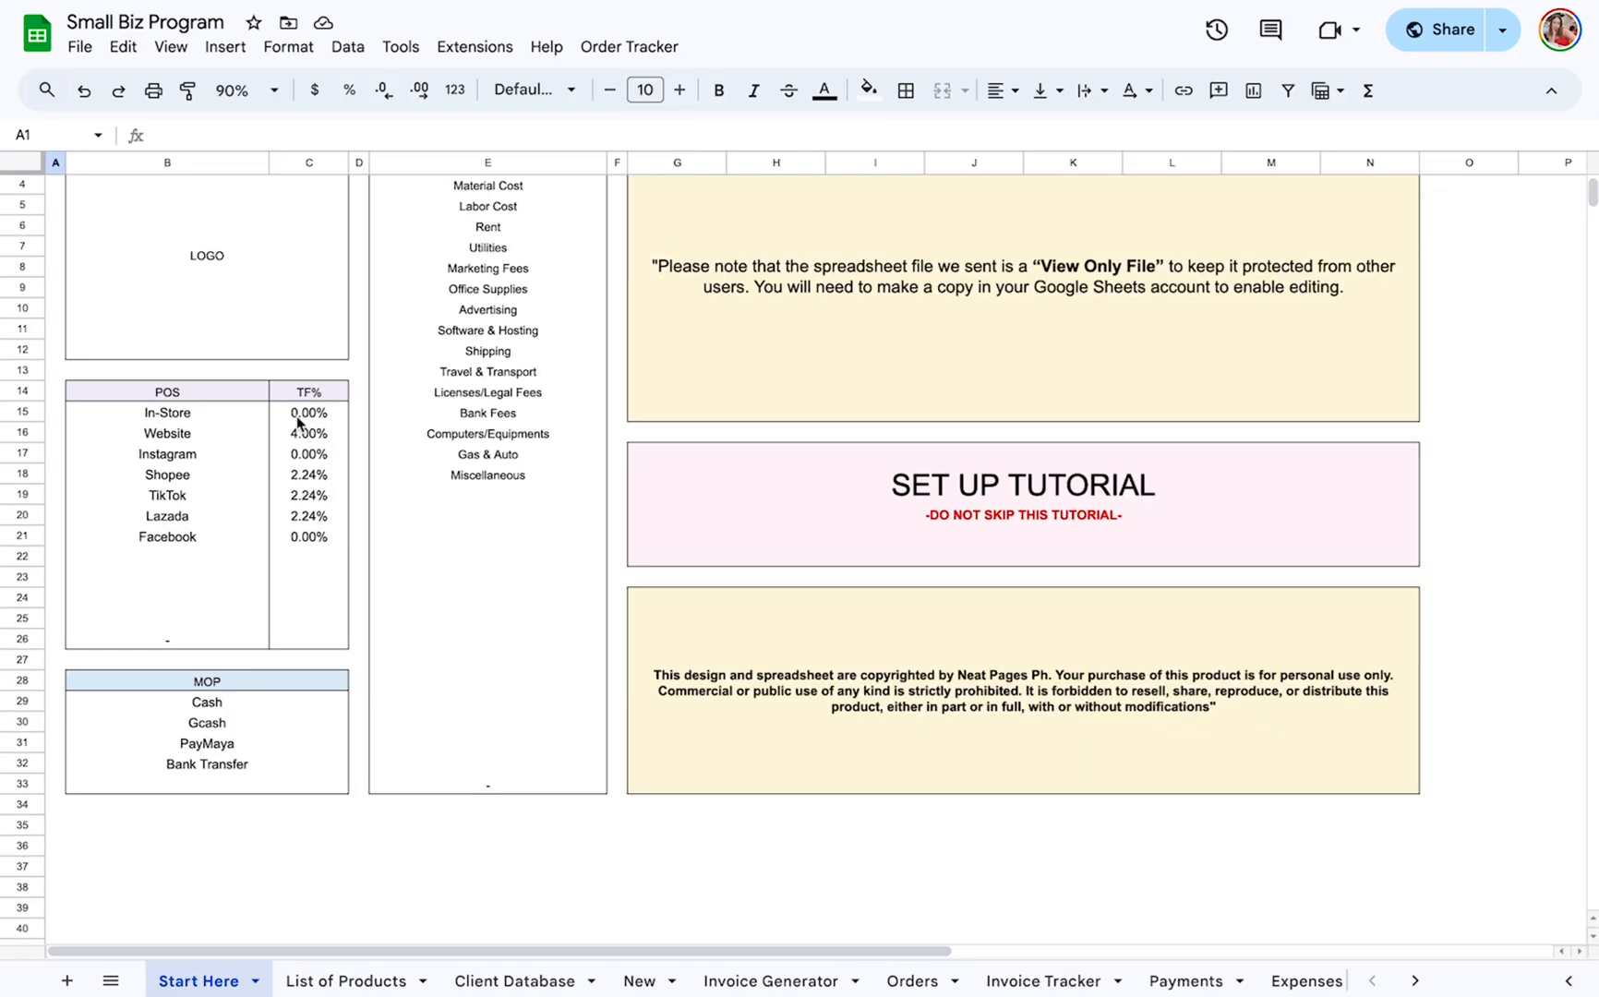
scroll(350, 626, up, 1)
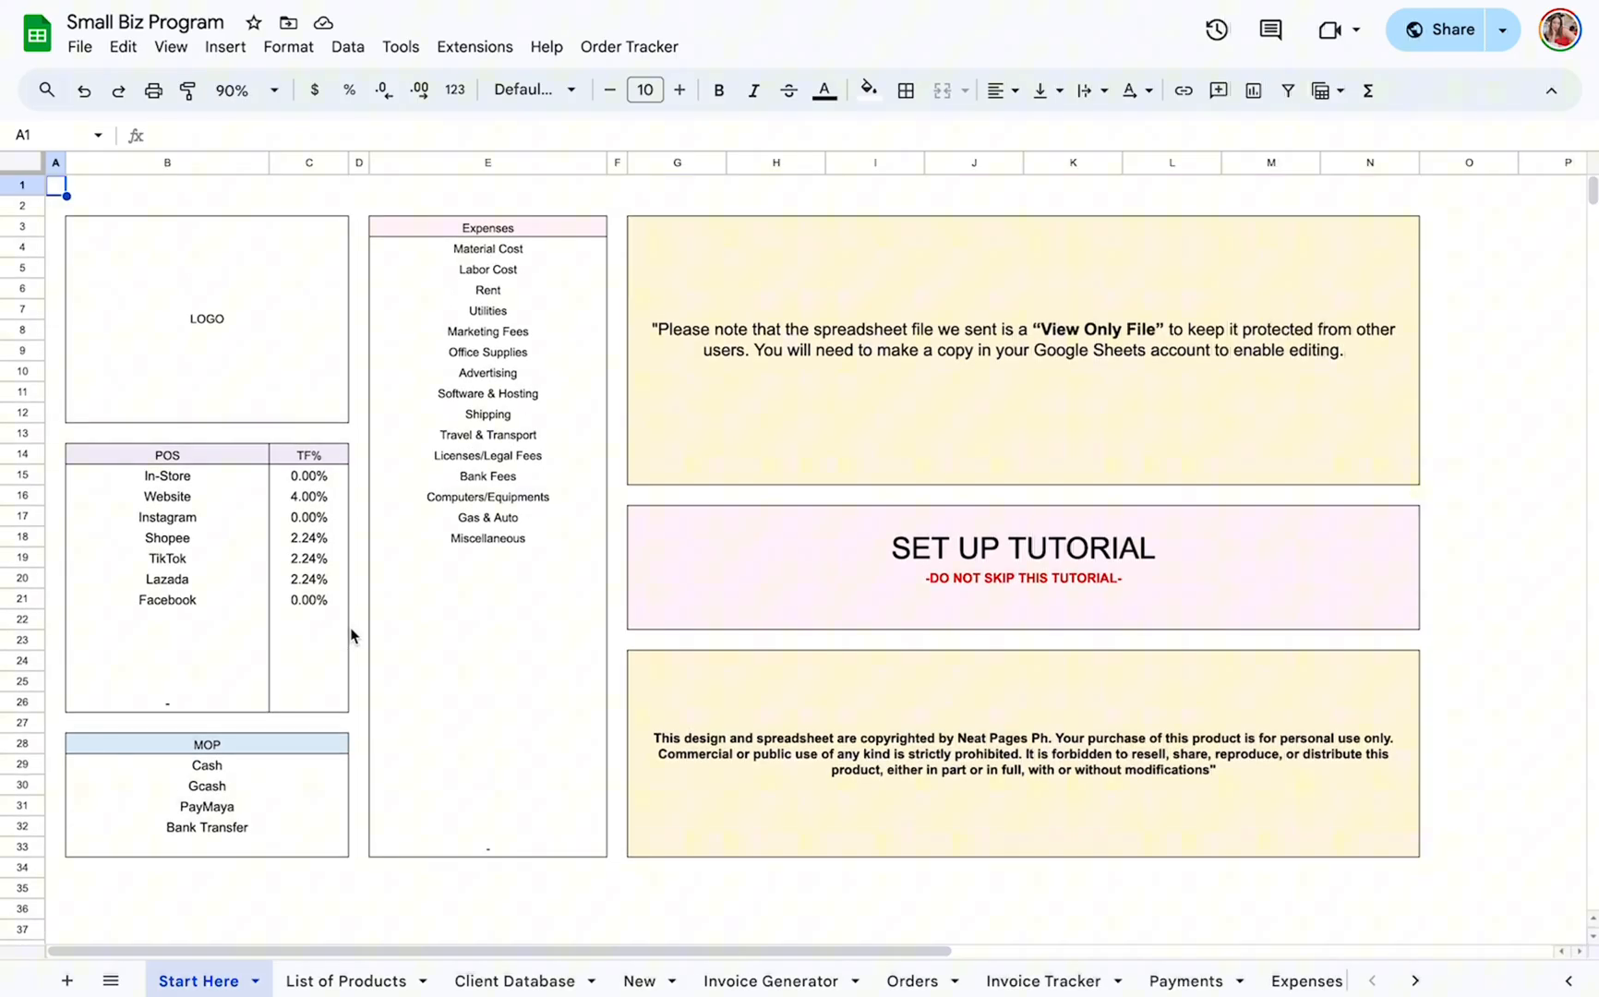
Examine the POS list and the TF% rates for the In-Store, Website, Shopee, TikTok and Lazada channels.
click(187, 457)
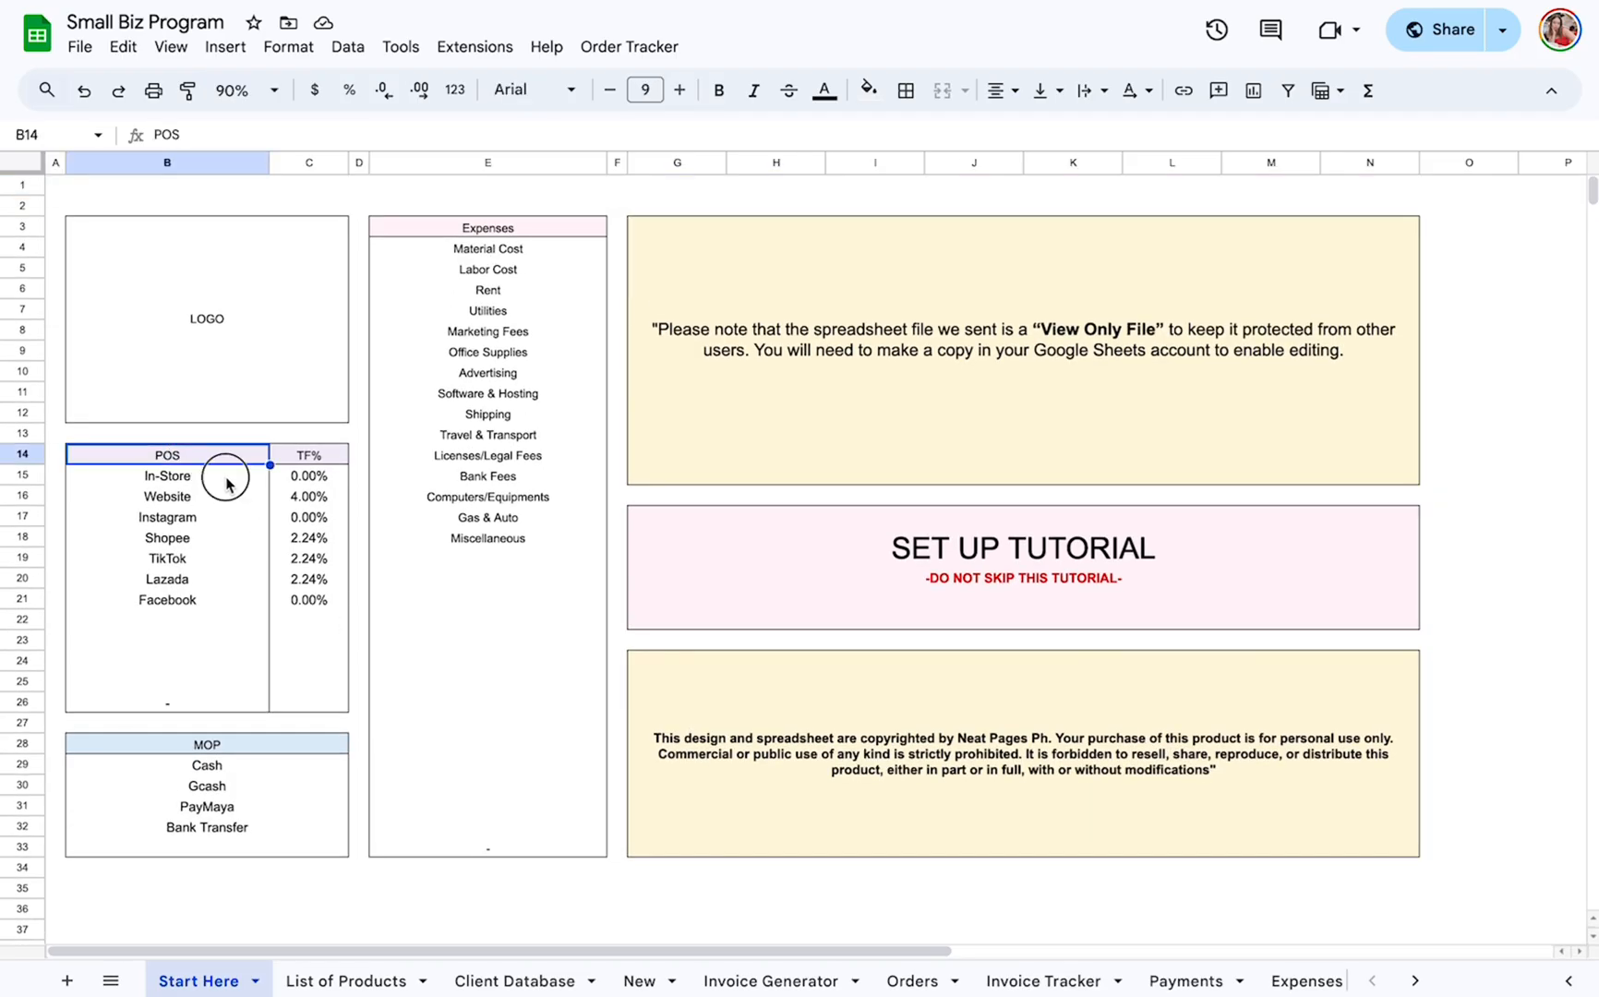
click(226, 478)
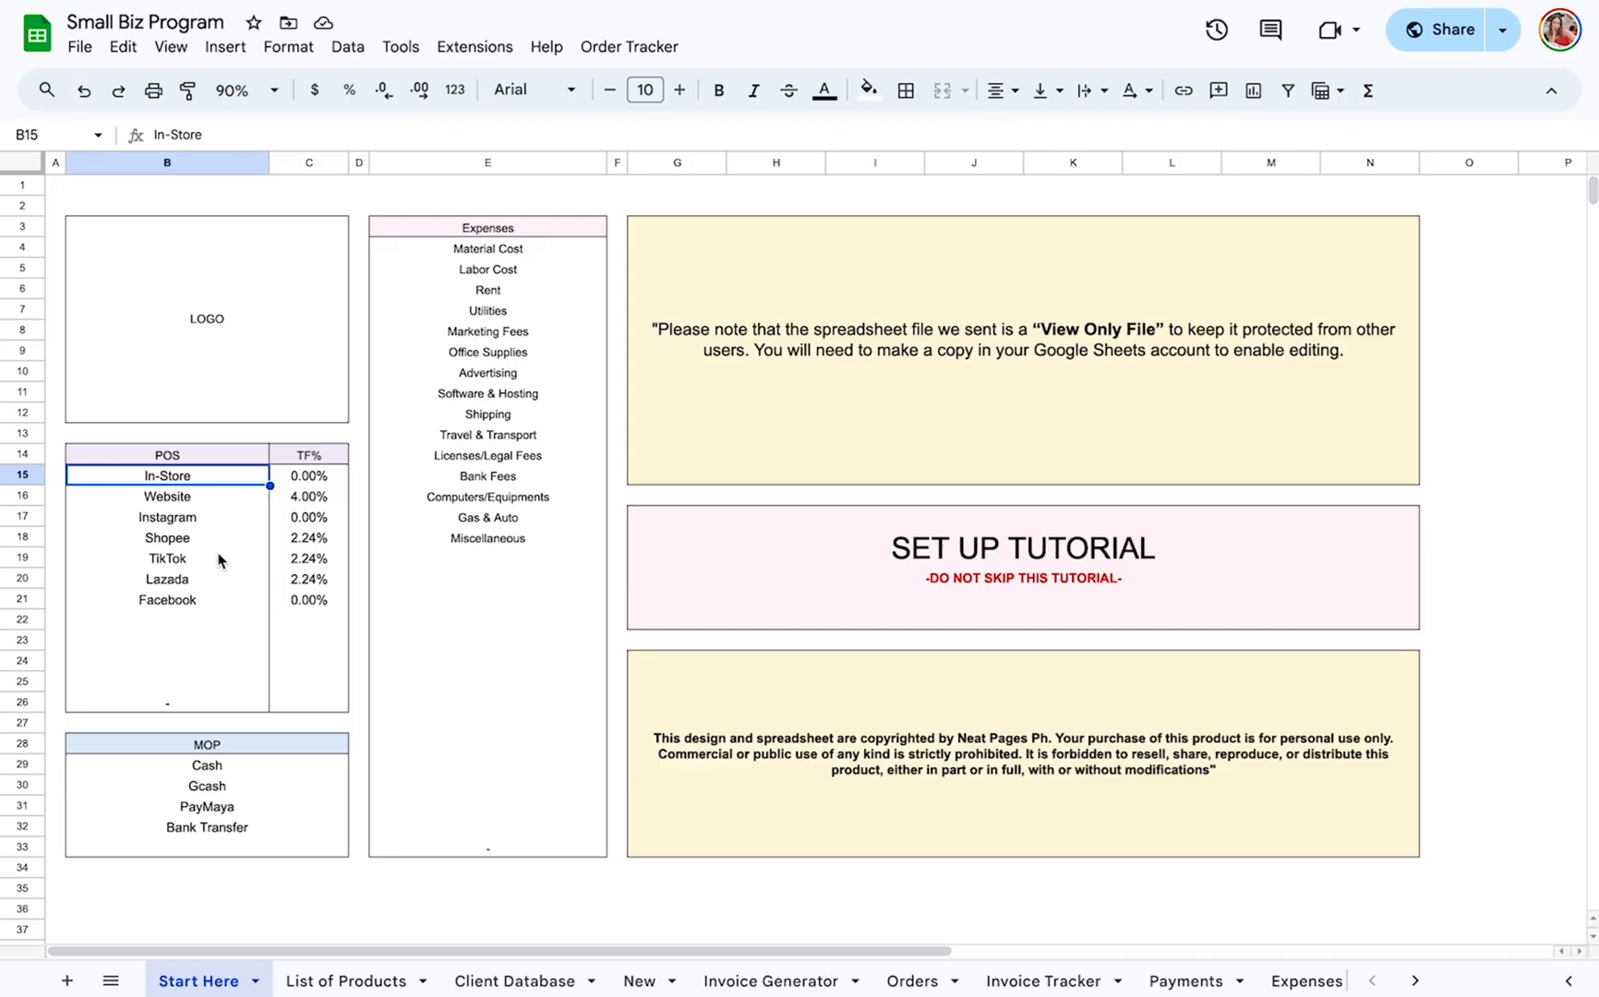
click(327, 480)
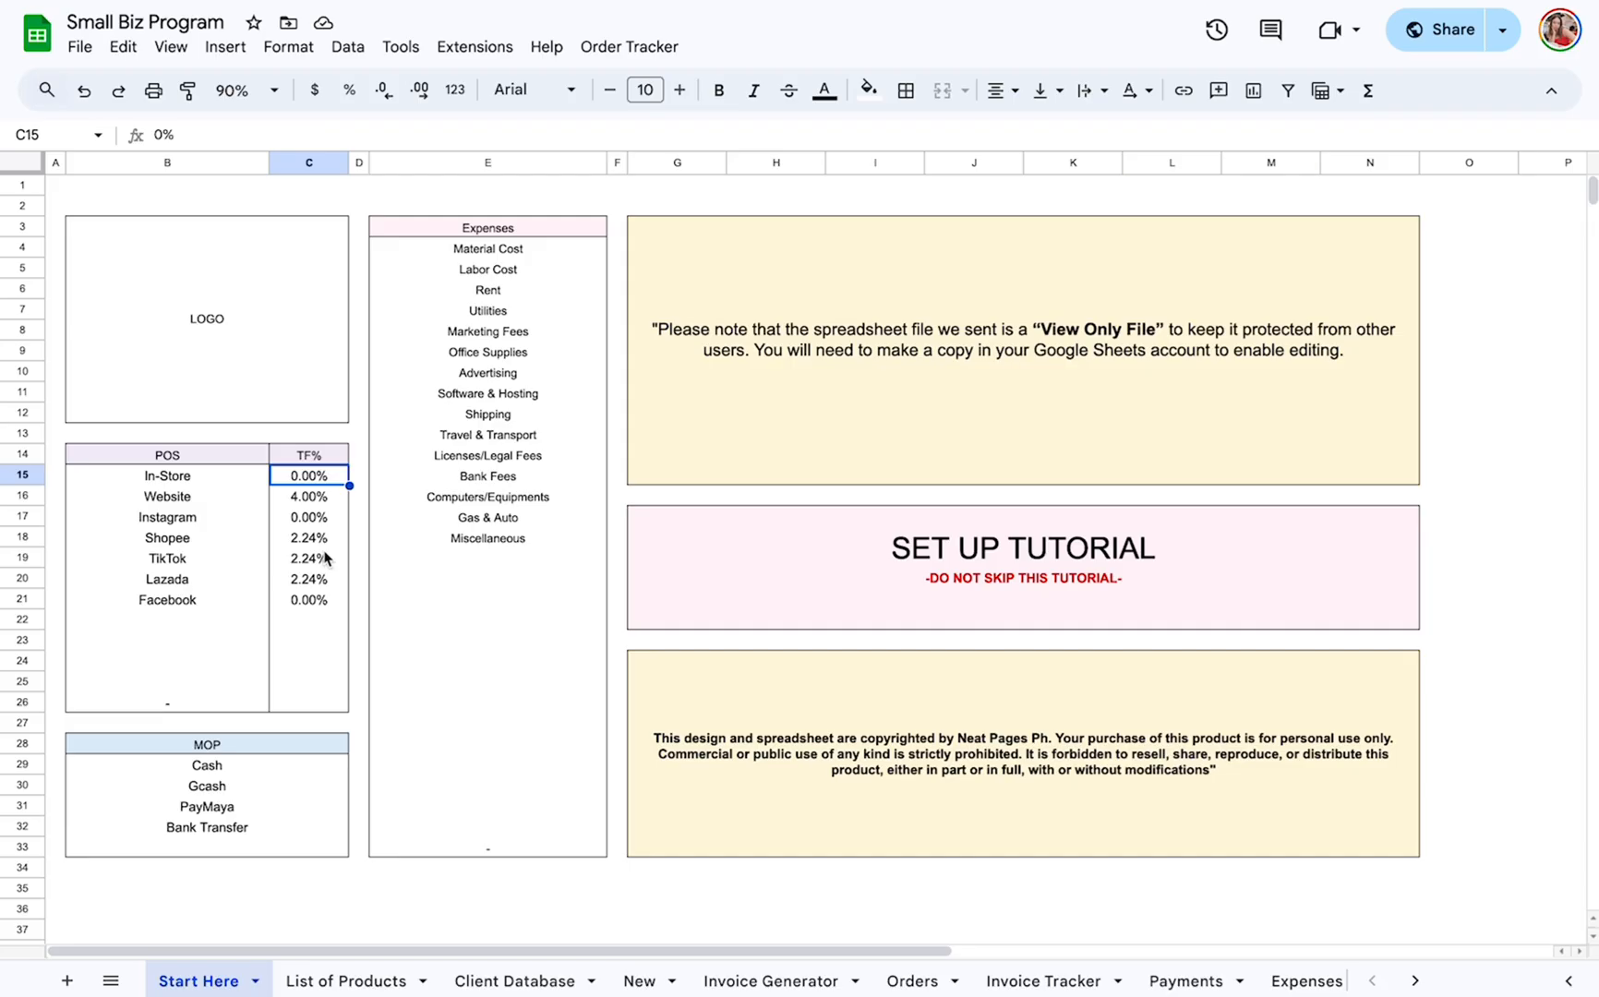
click(299, 504)
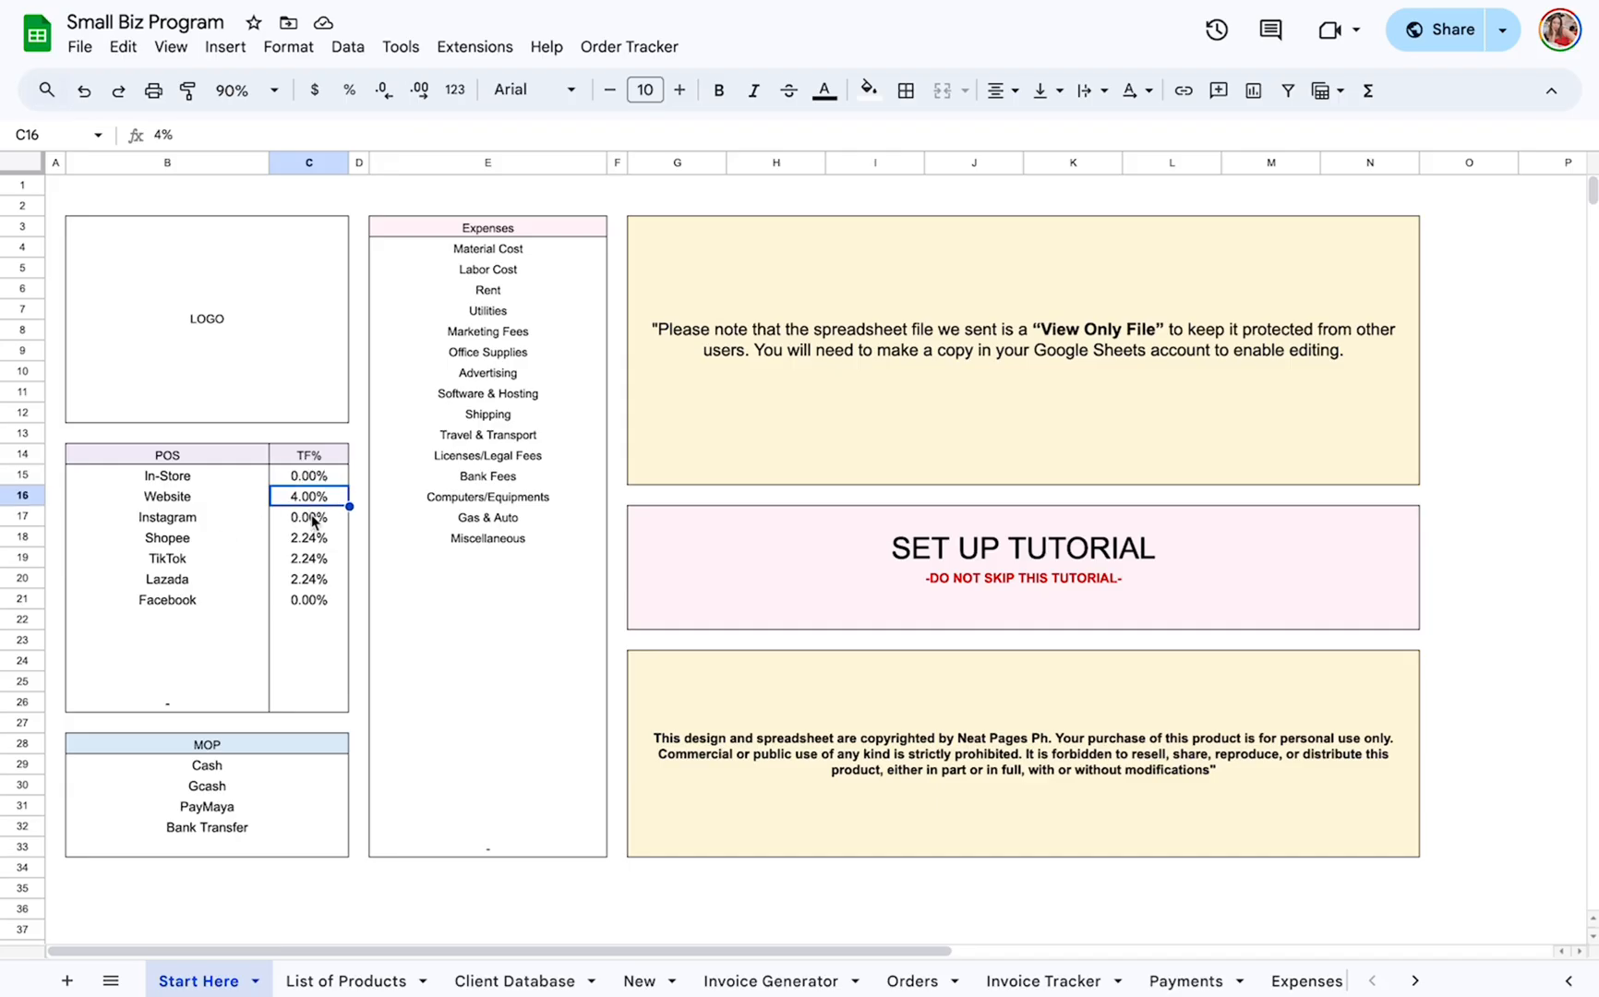
click(312, 539)
click(312, 560)
click(312, 579)
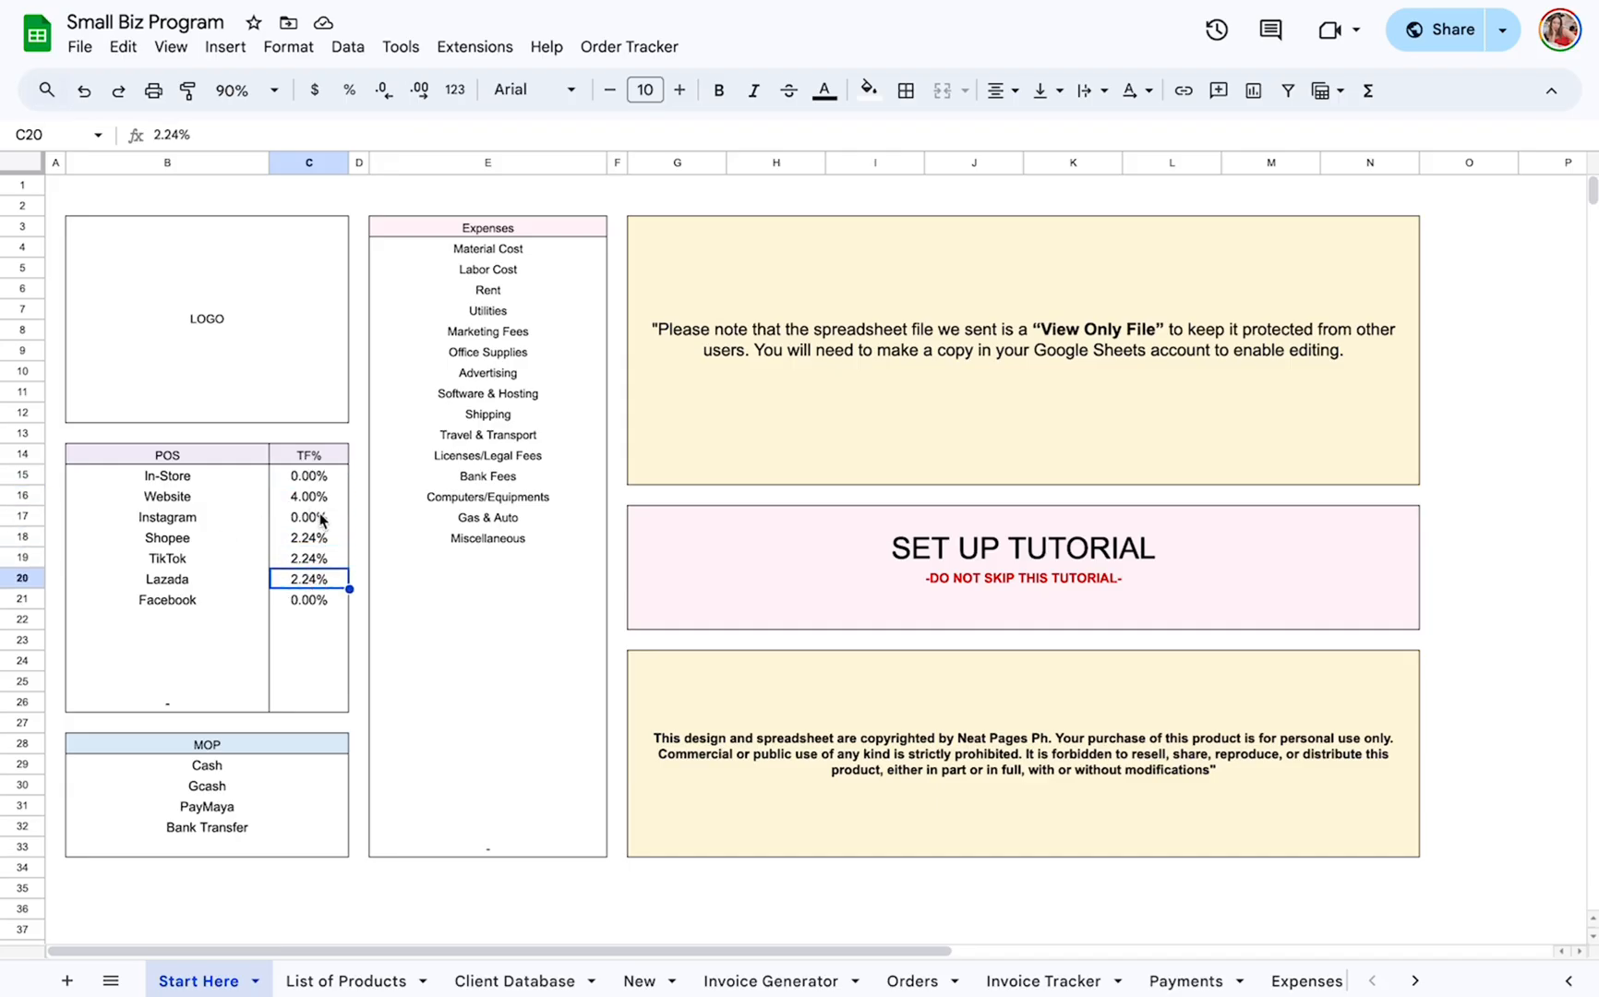
click(319, 504)
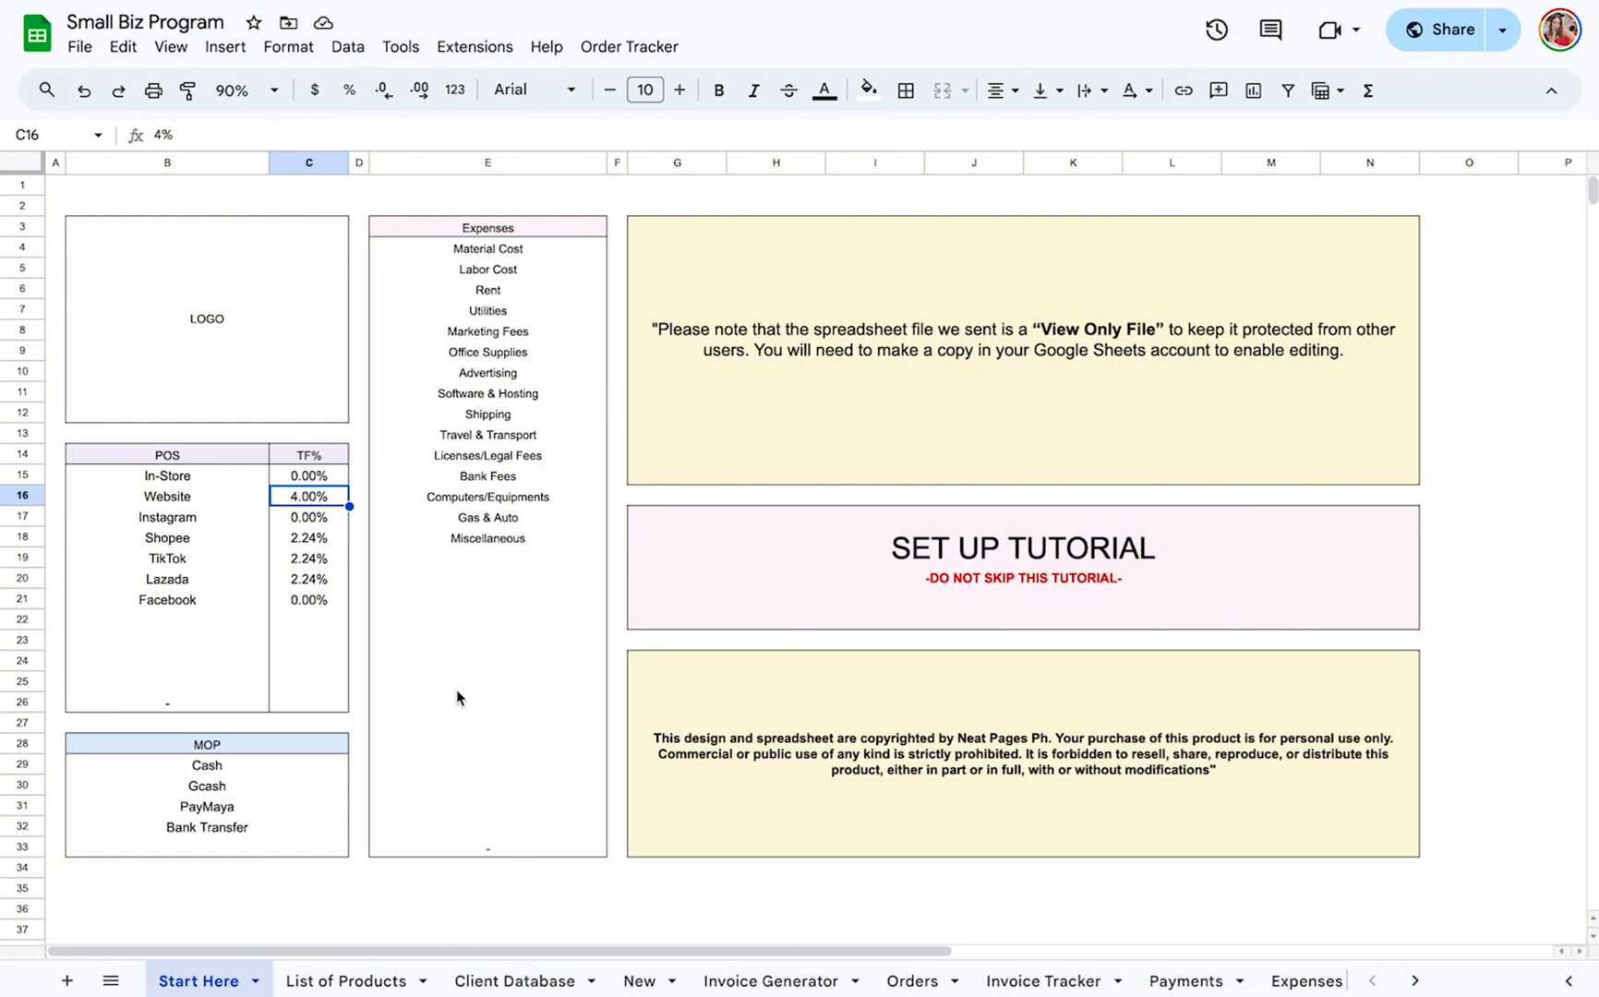
Review the payment methods in the MOP list, from Cash through Bank Transfer.
scroll(456, 687, down, 1)
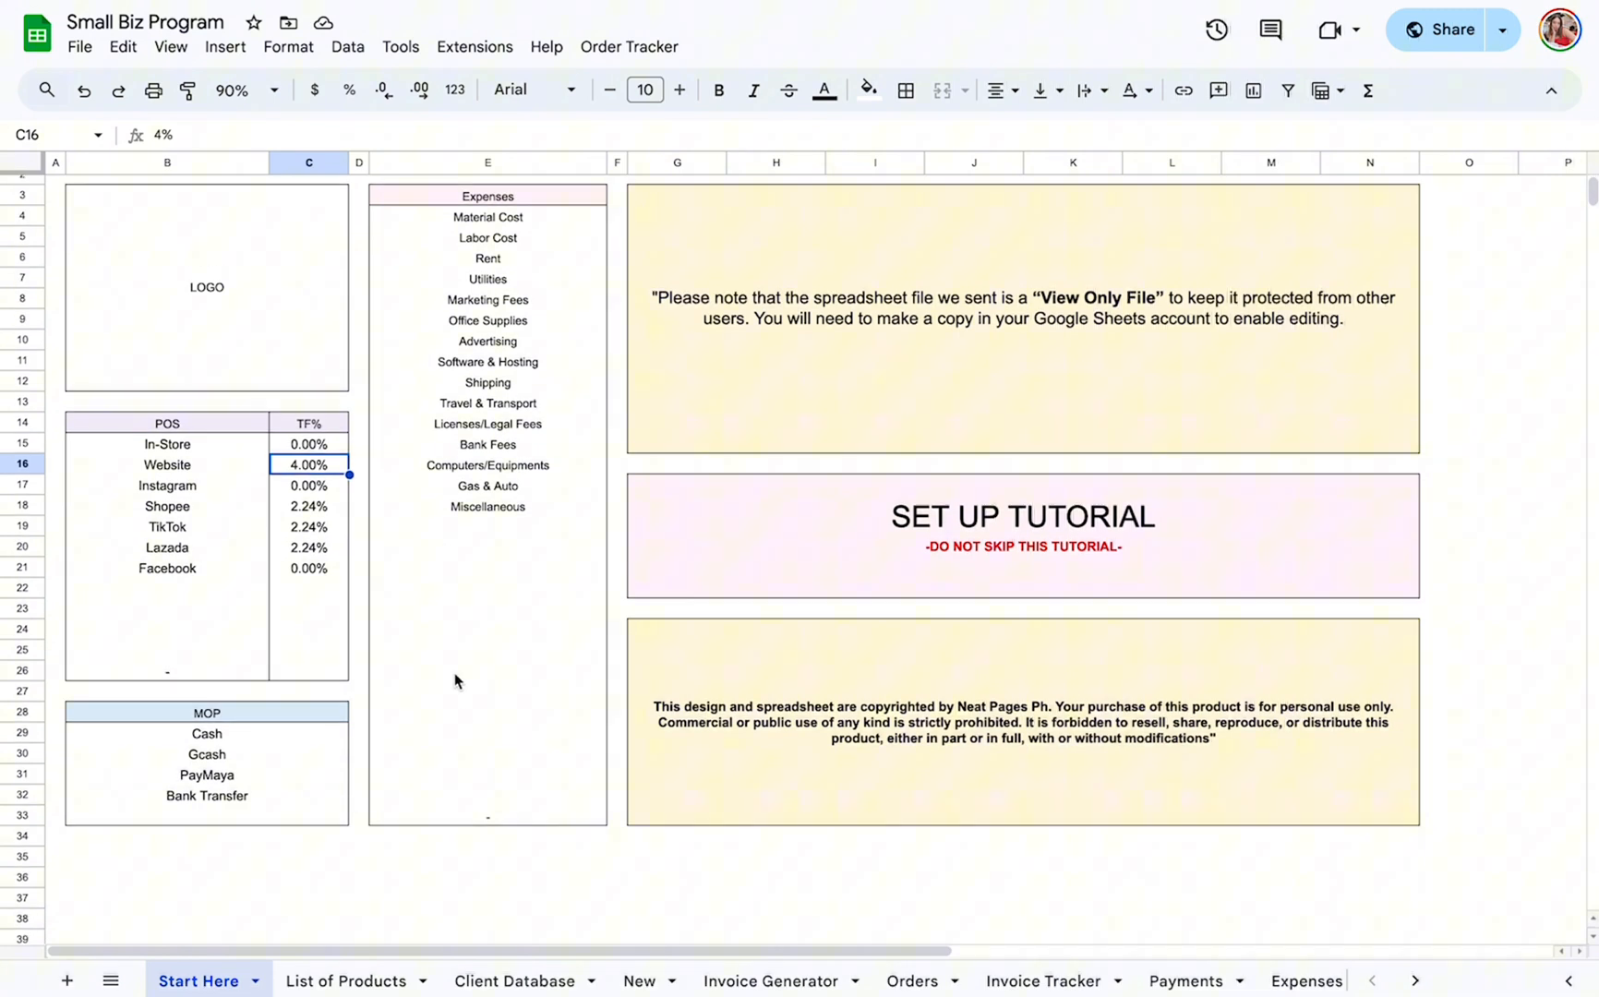
click(261, 739)
click(243, 743)
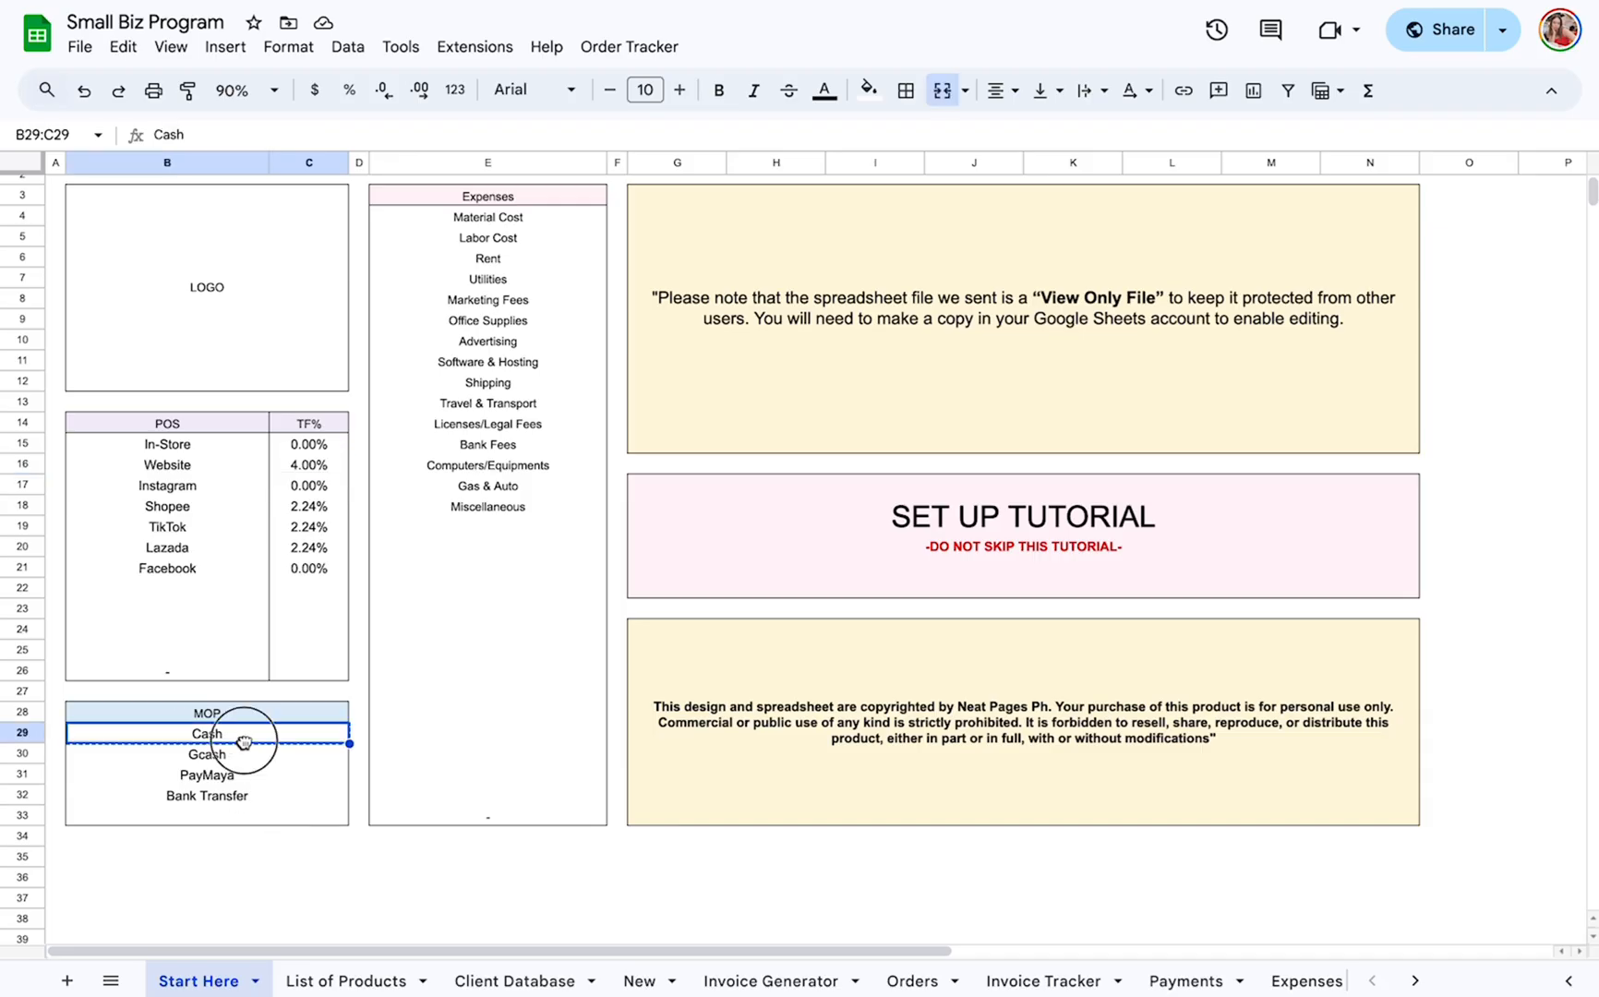
click(244, 758)
click(244, 776)
click(242, 795)
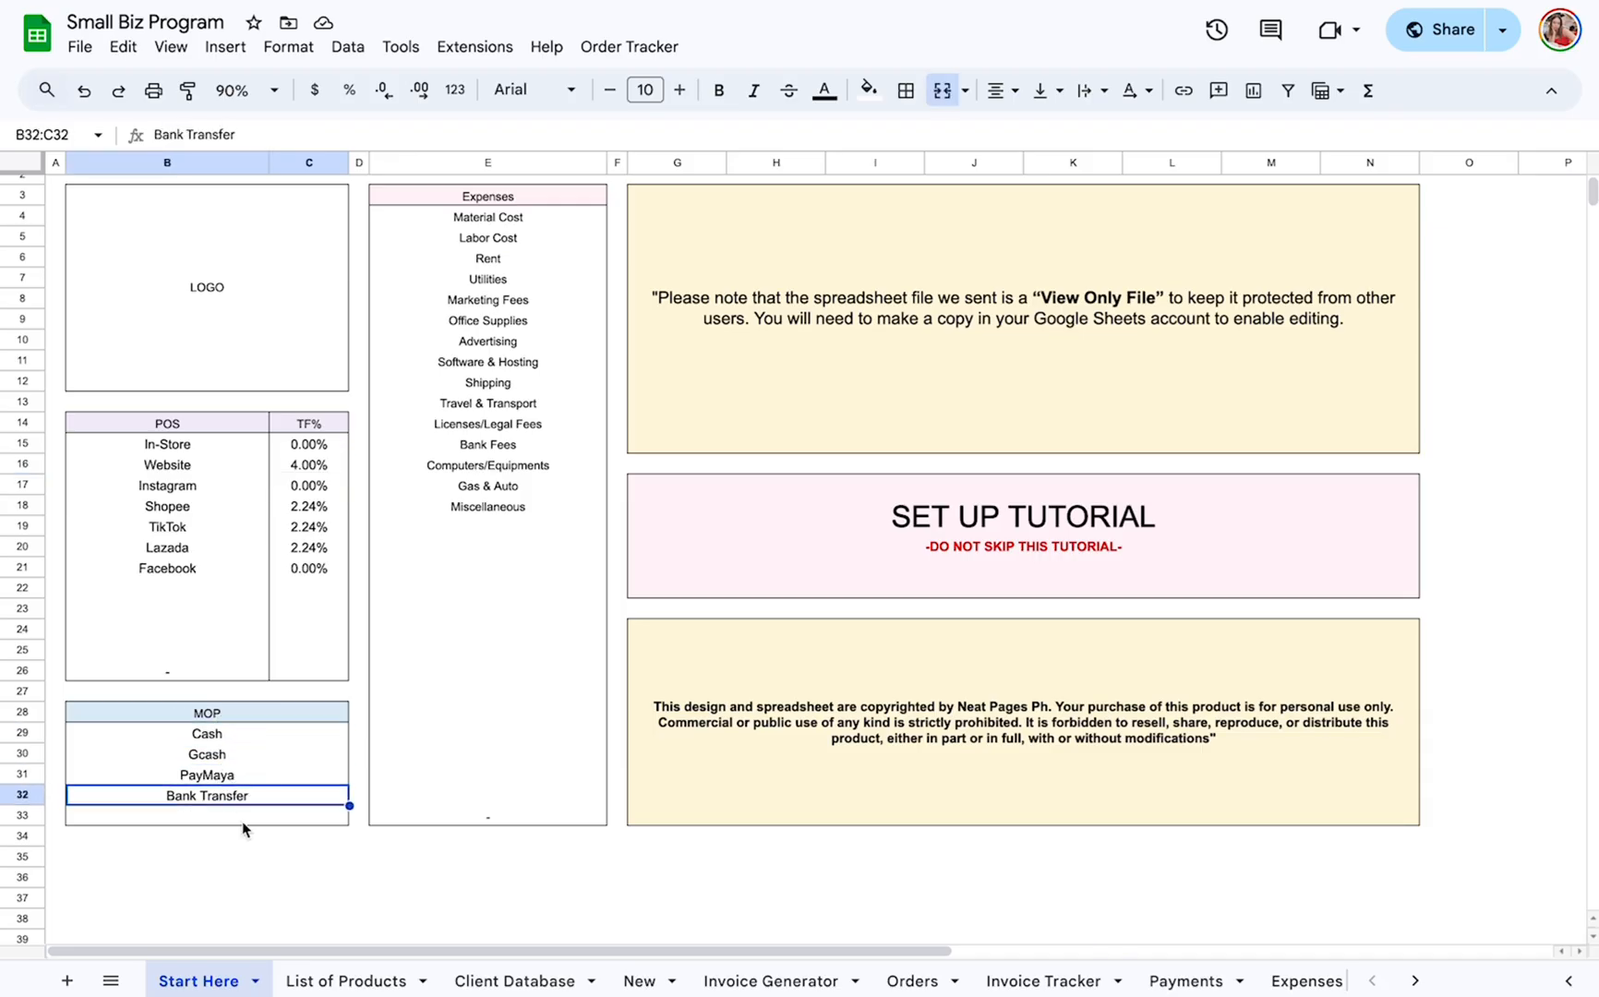
scroll(335, 702, up, 1)
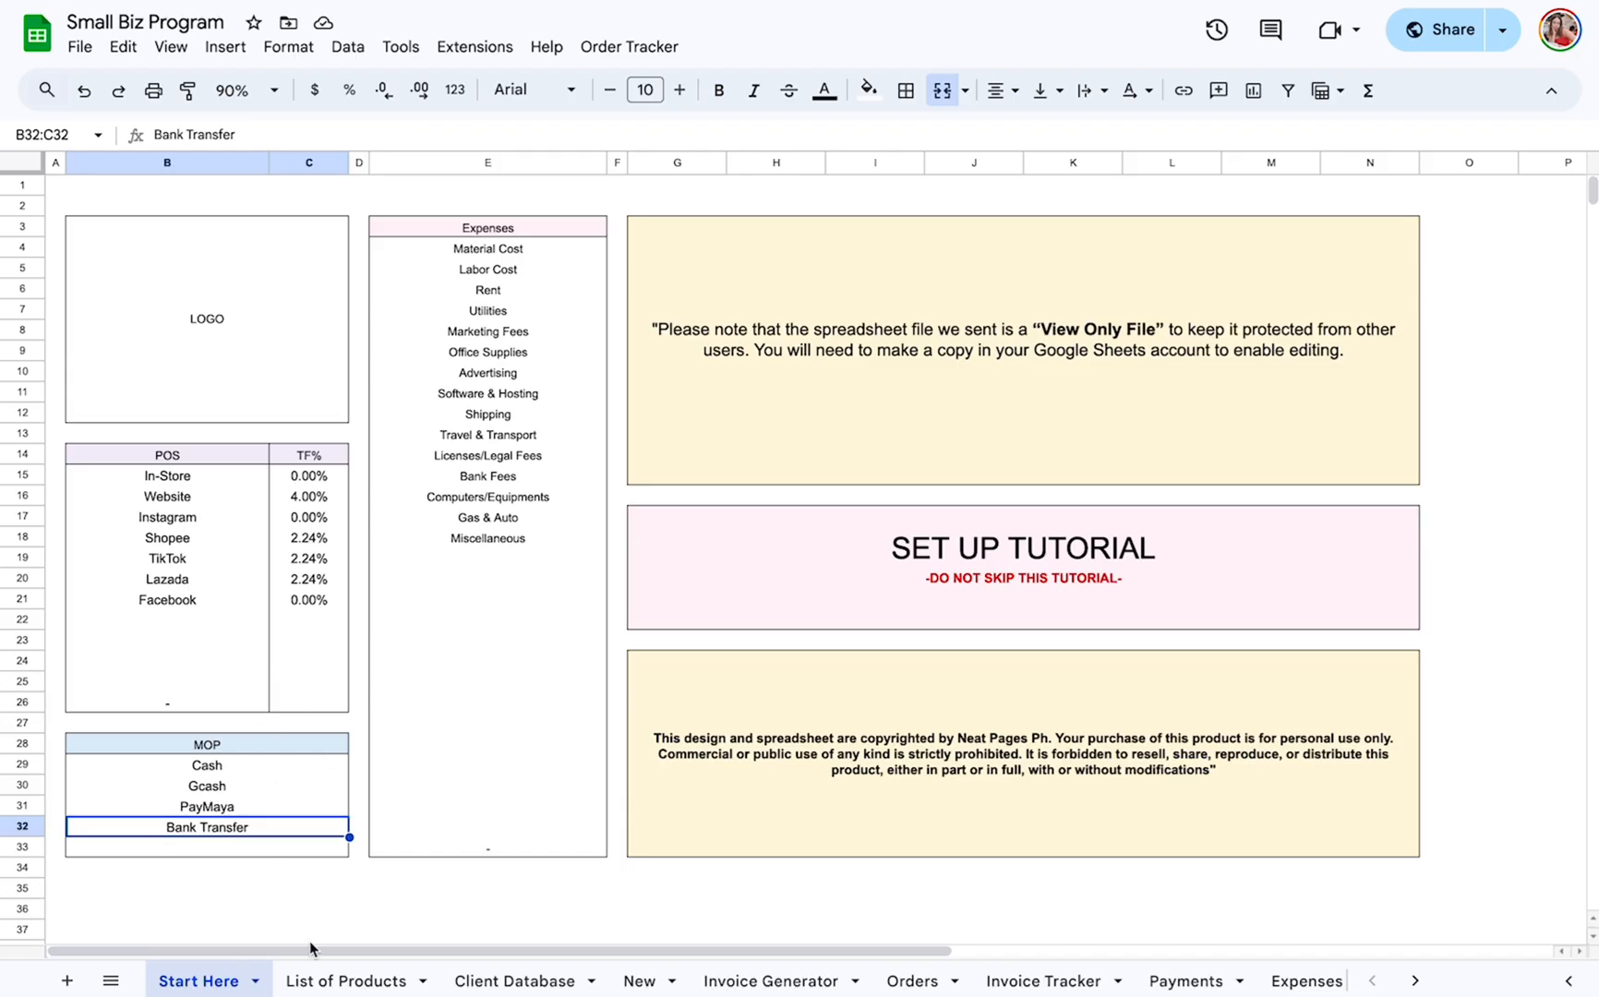
Review the expense categories in the Expenses list, starting with Material Cost.
click(575, 251)
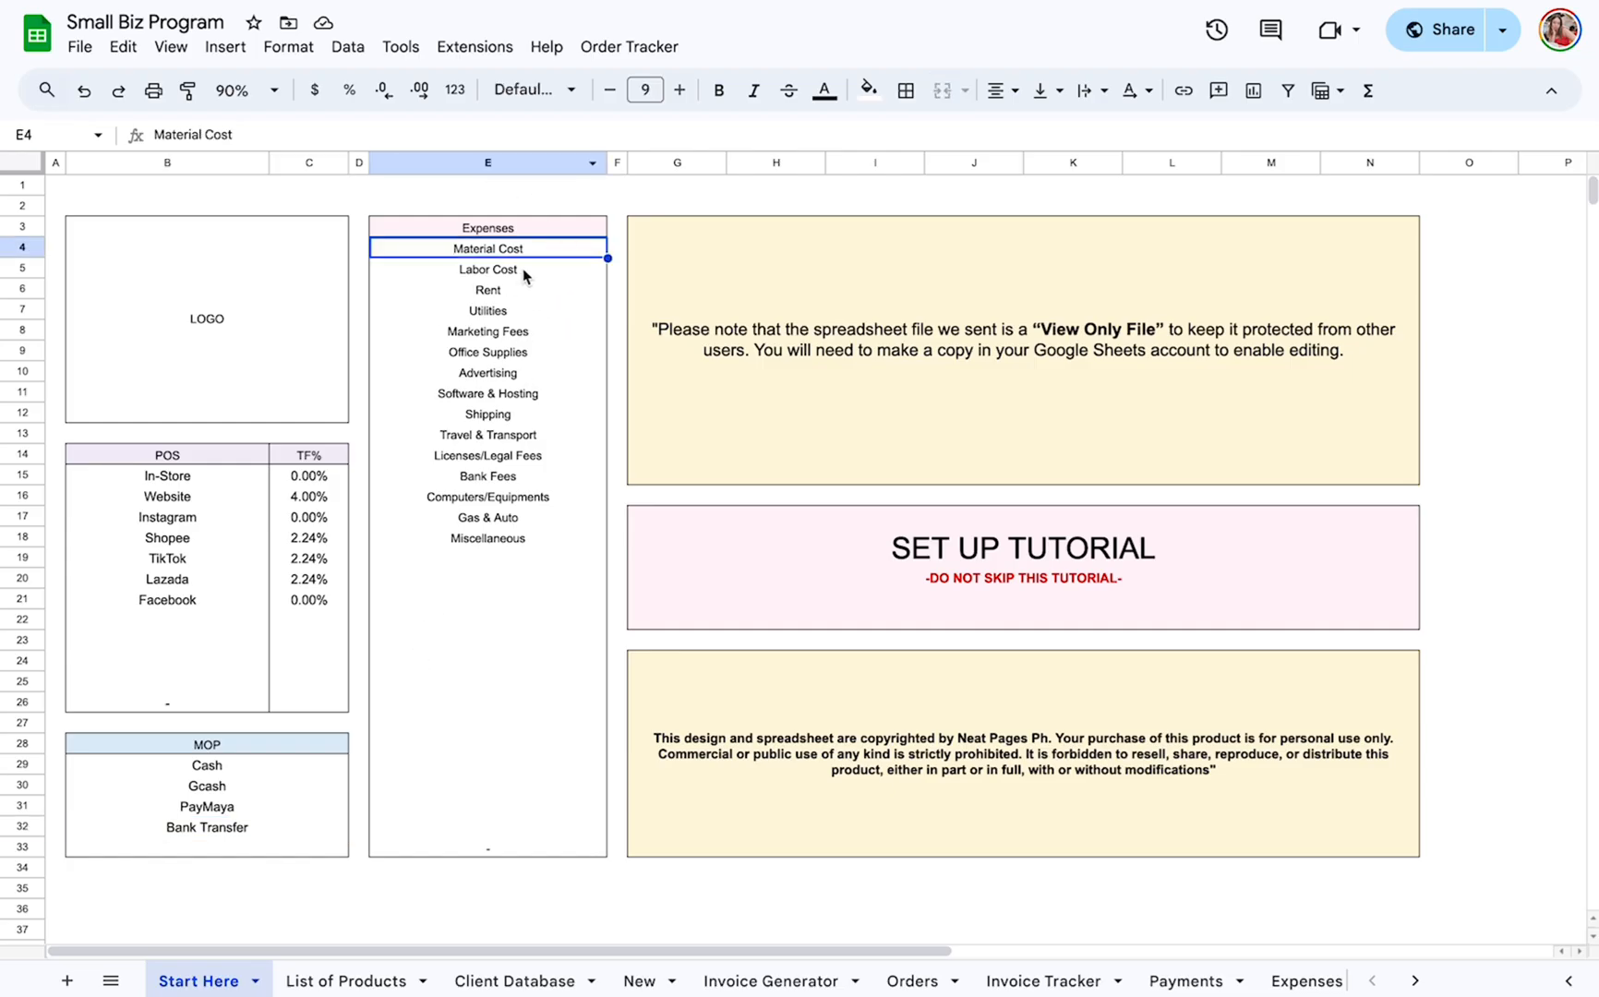
click(532, 163)
click(507, 249)
Check the Set Up Tutorial section and open the List of Products sheet.
click(1315, 554)
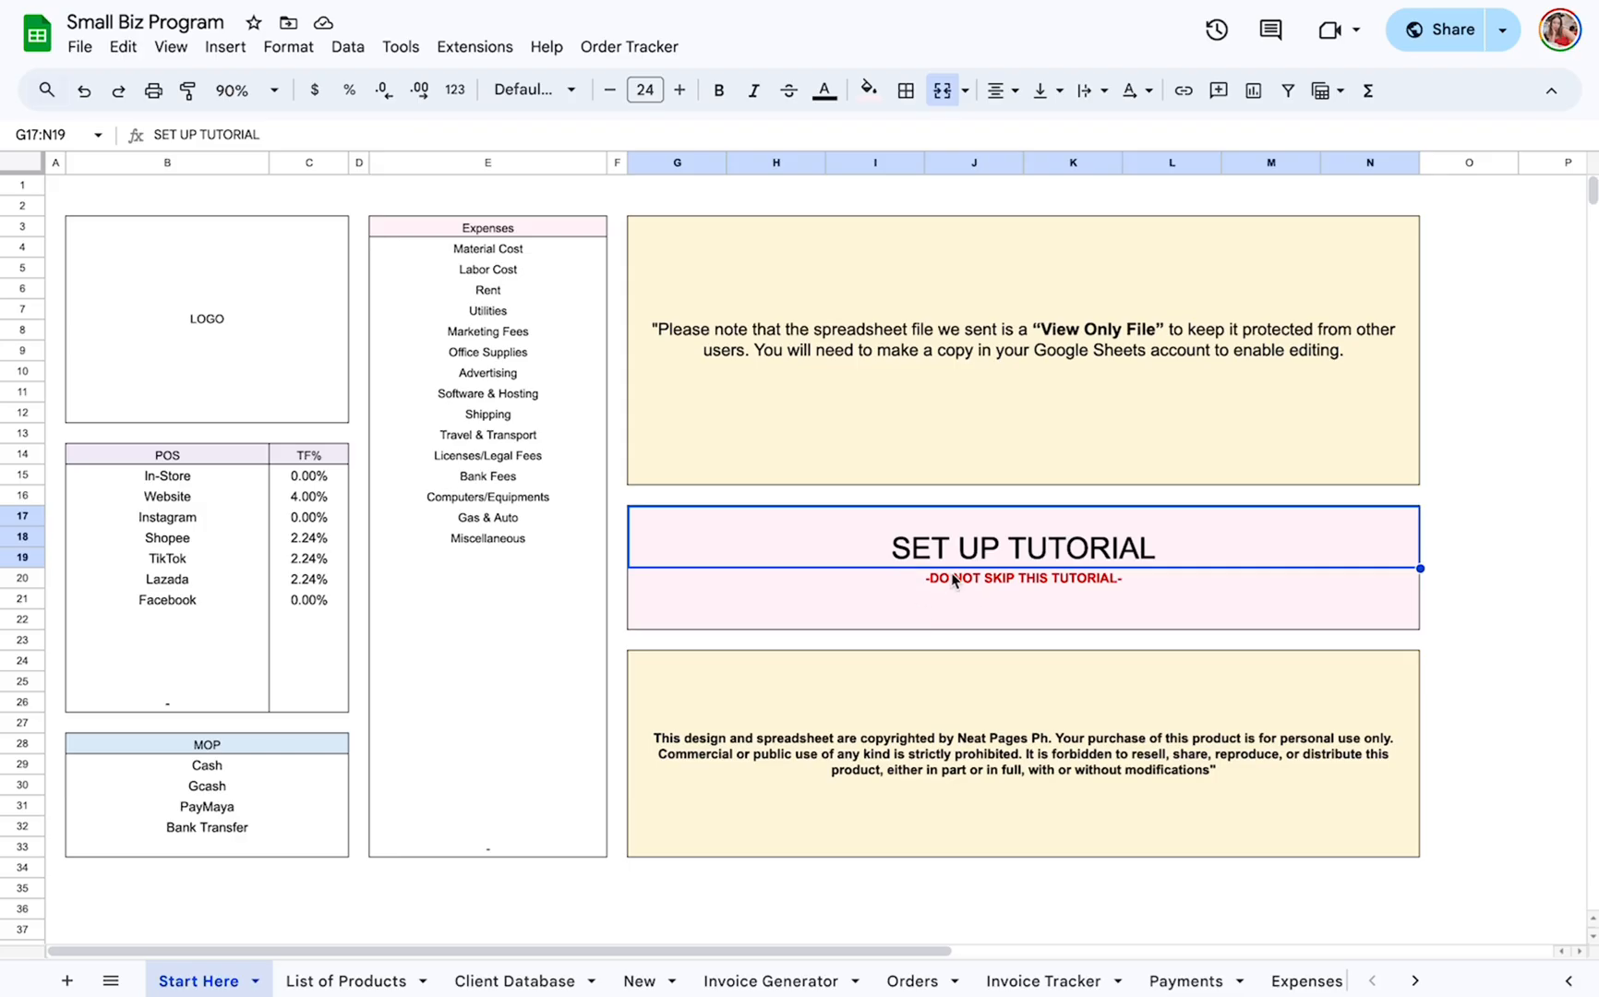
click(965, 600)
click(1459, 603)
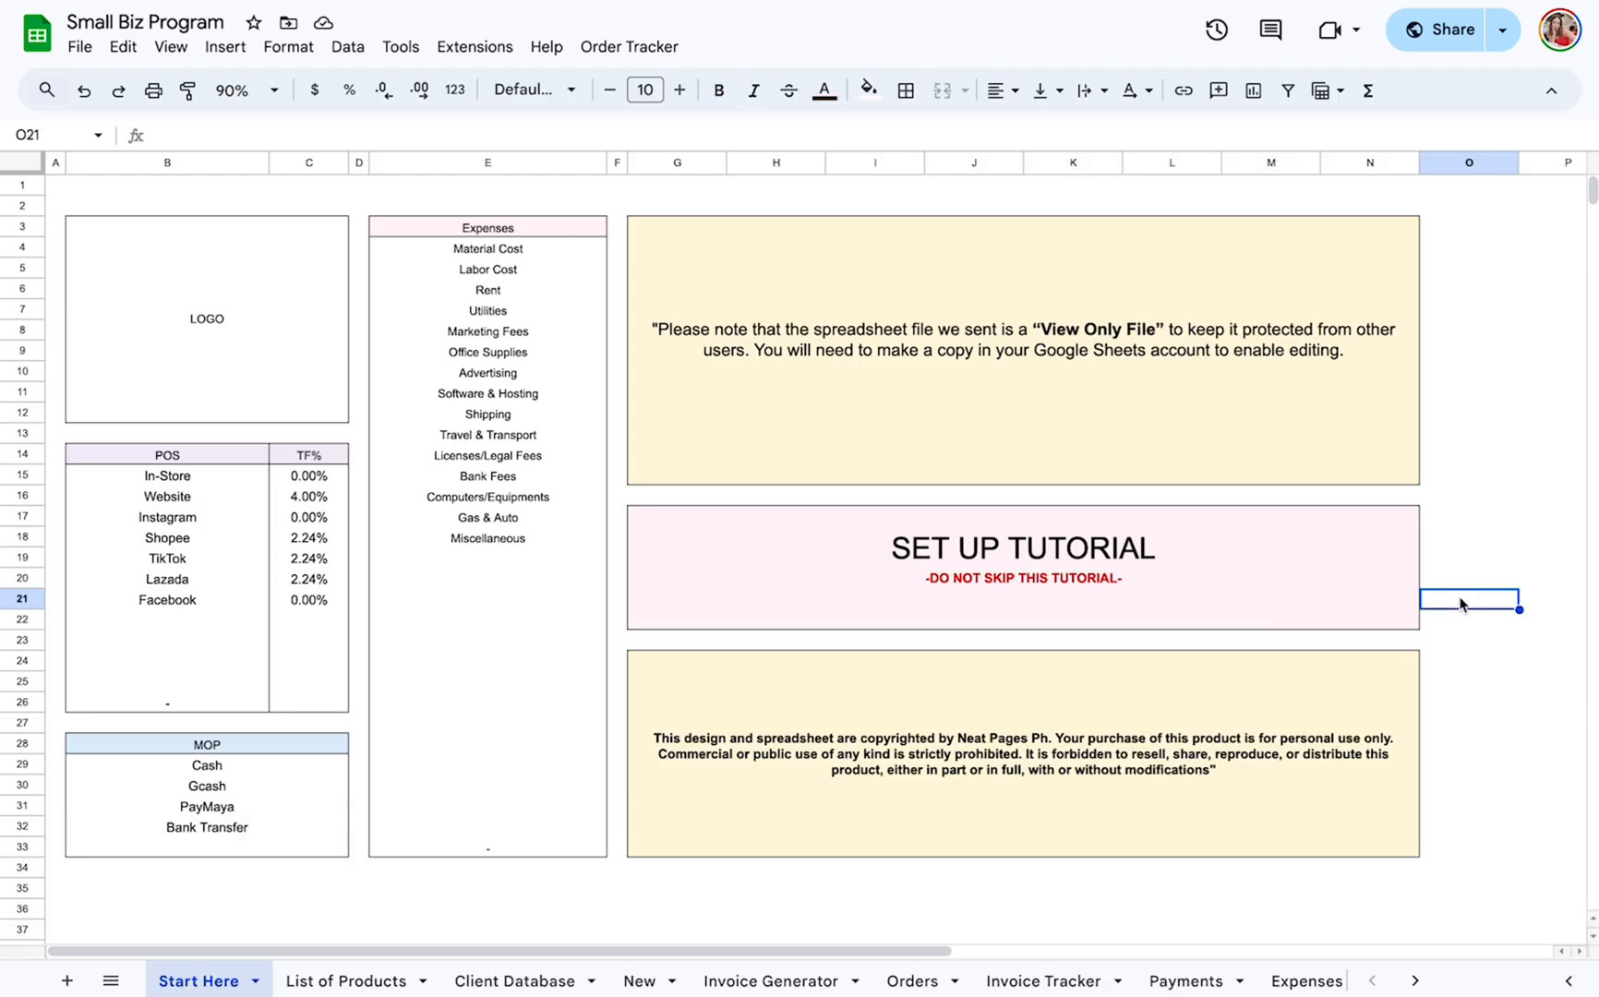
click(369, 980)
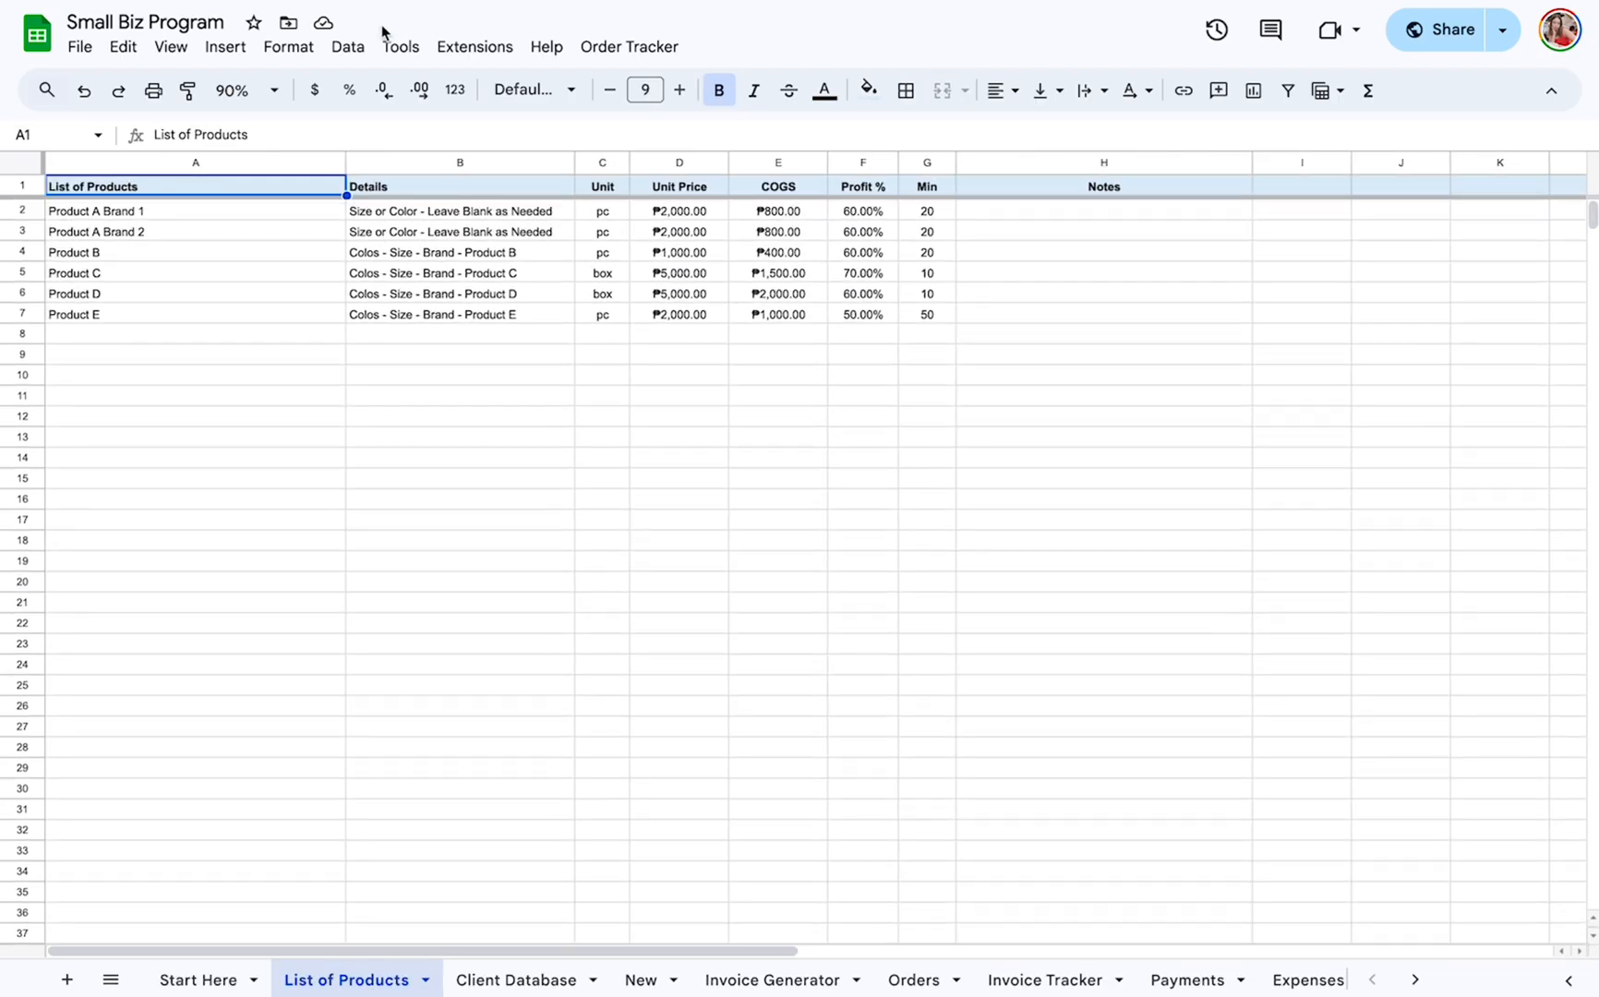
Examine the product name, Details, Unit, Unit Price, COGS and Profit % columns of the product list.
click(261, 162)
click(443, 162)
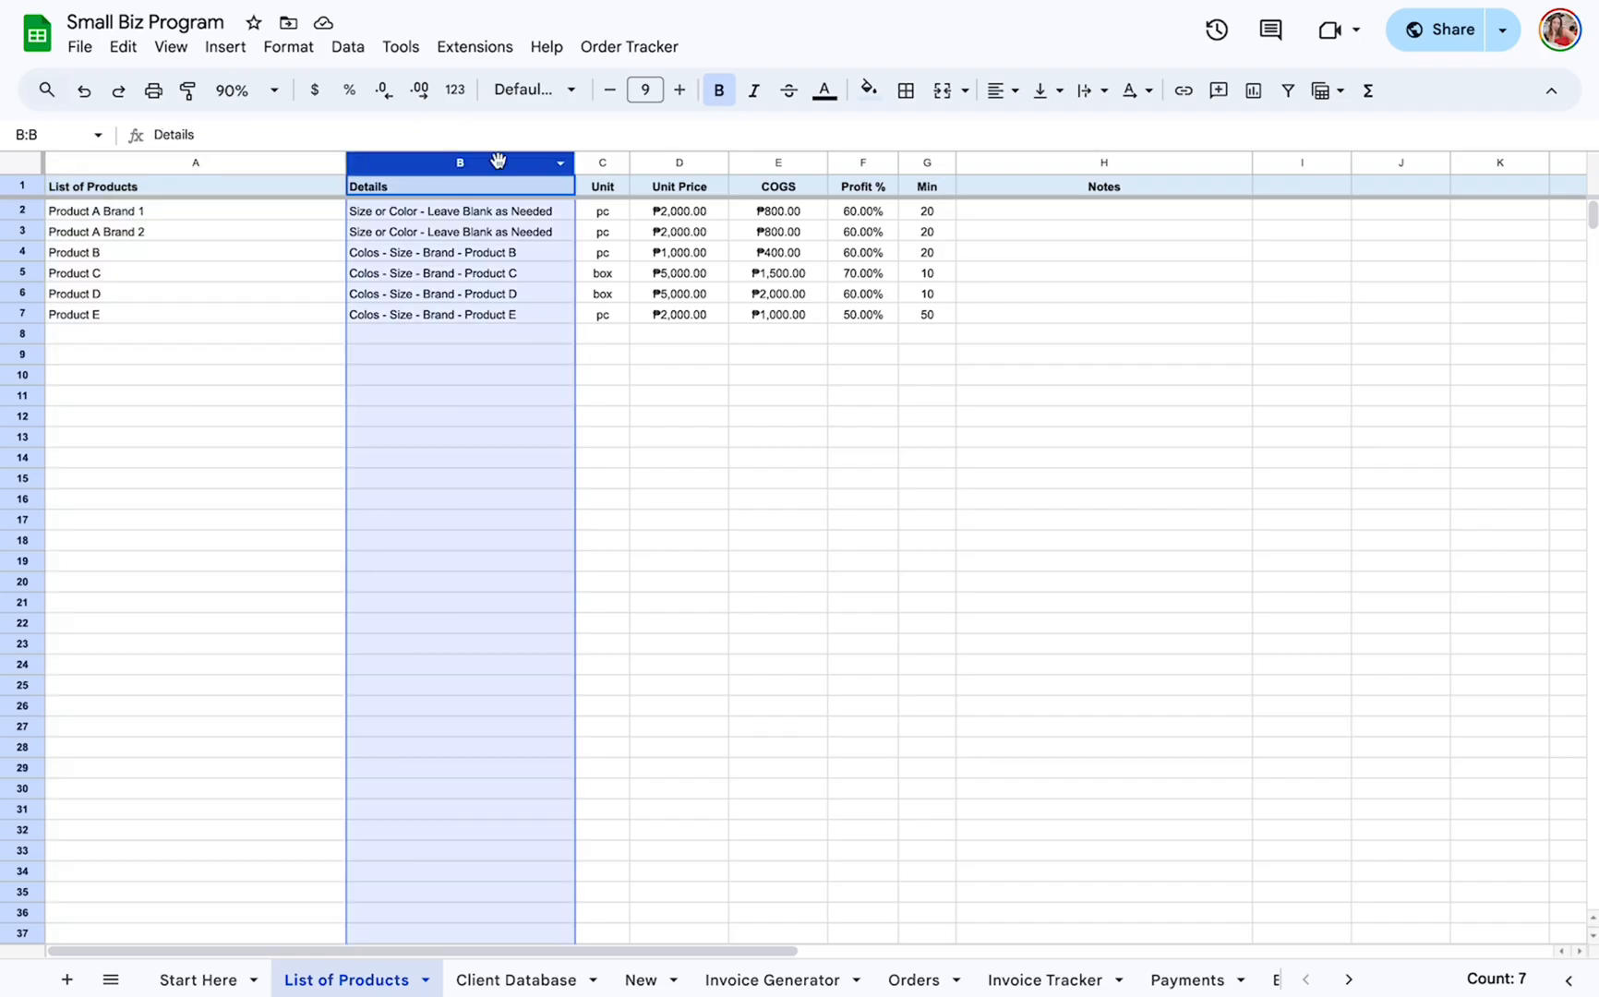
click(602, 164)
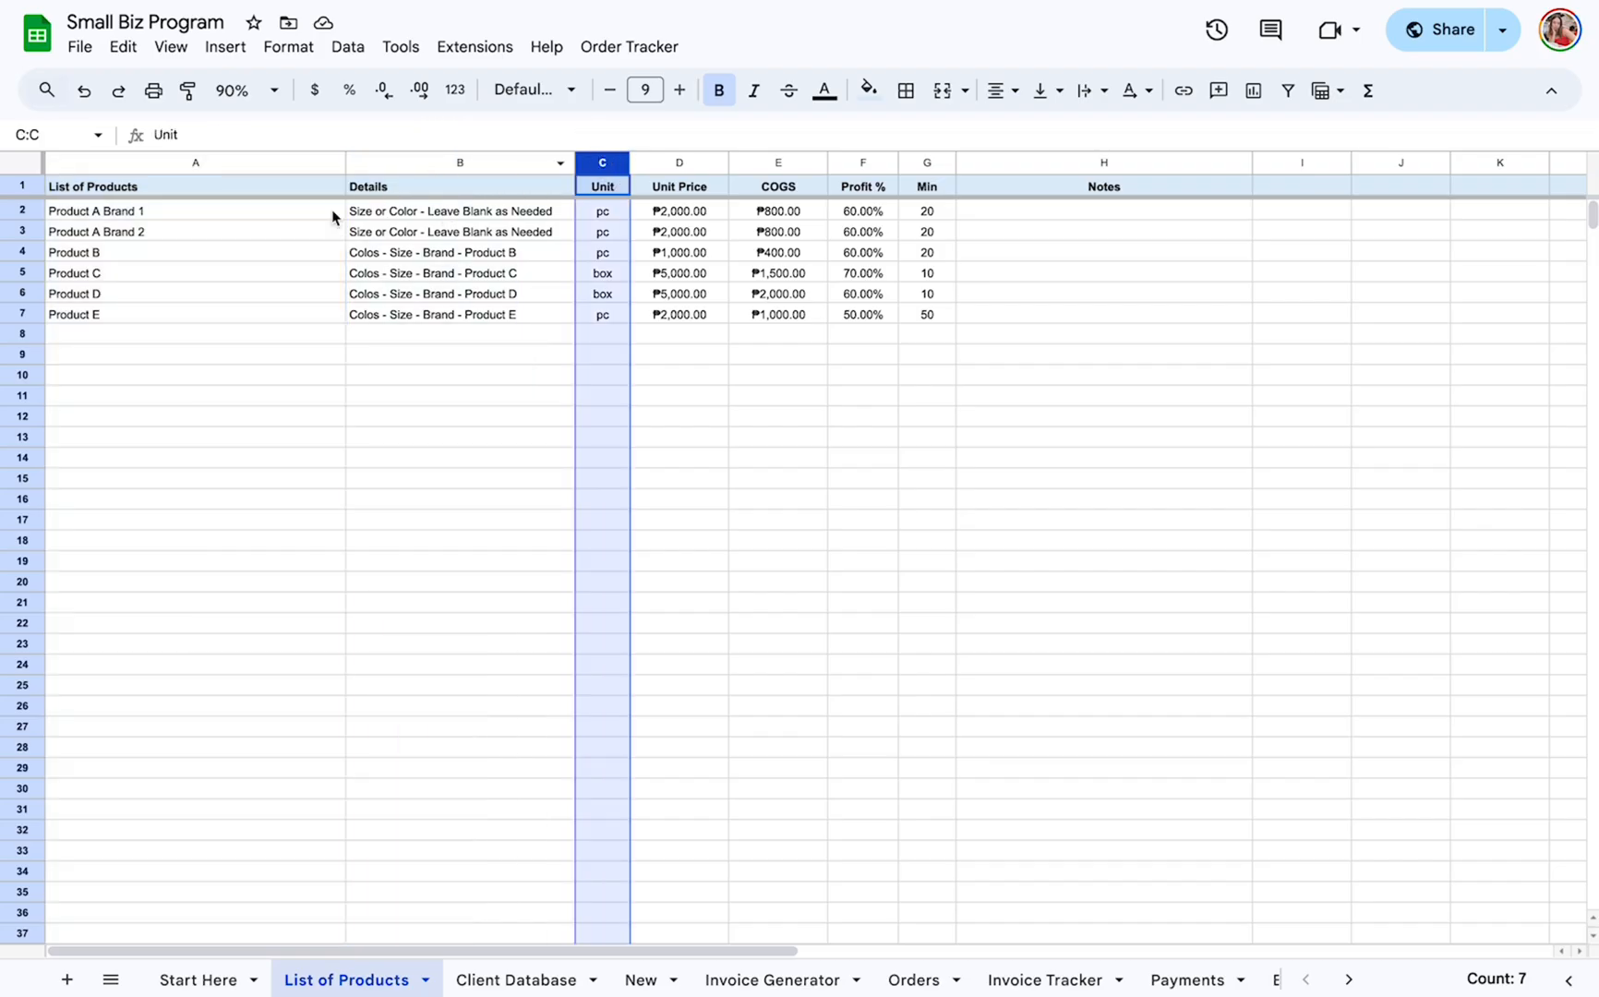
click(612, 187)
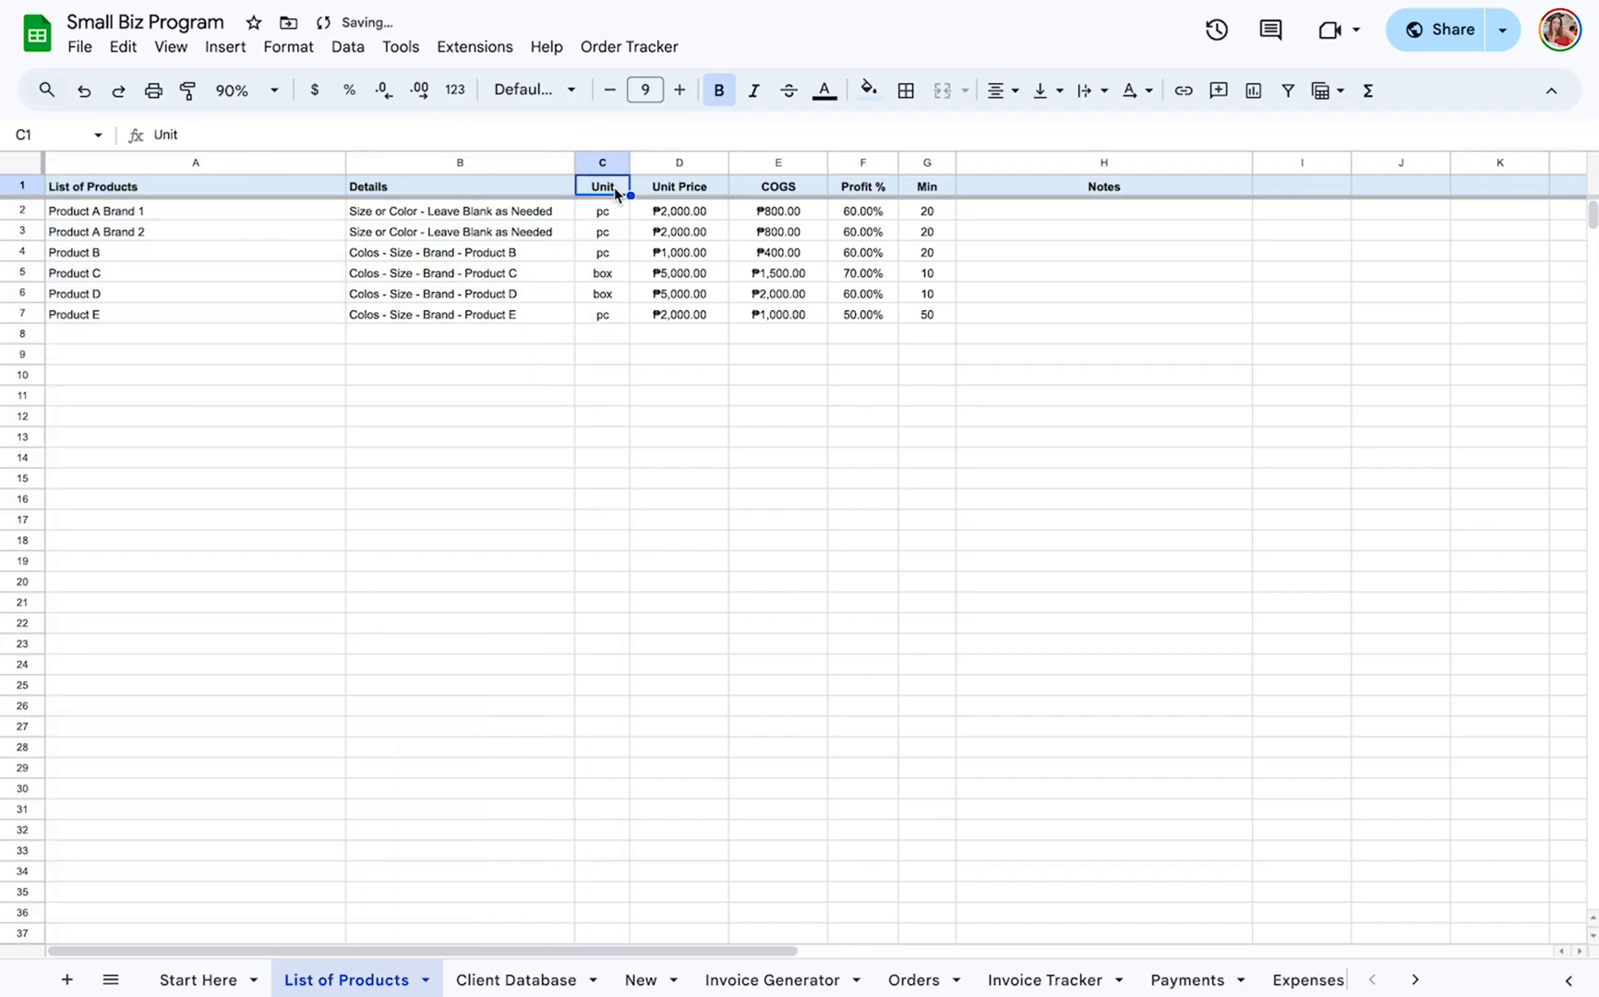
click(697, 189)
click(802, 187)
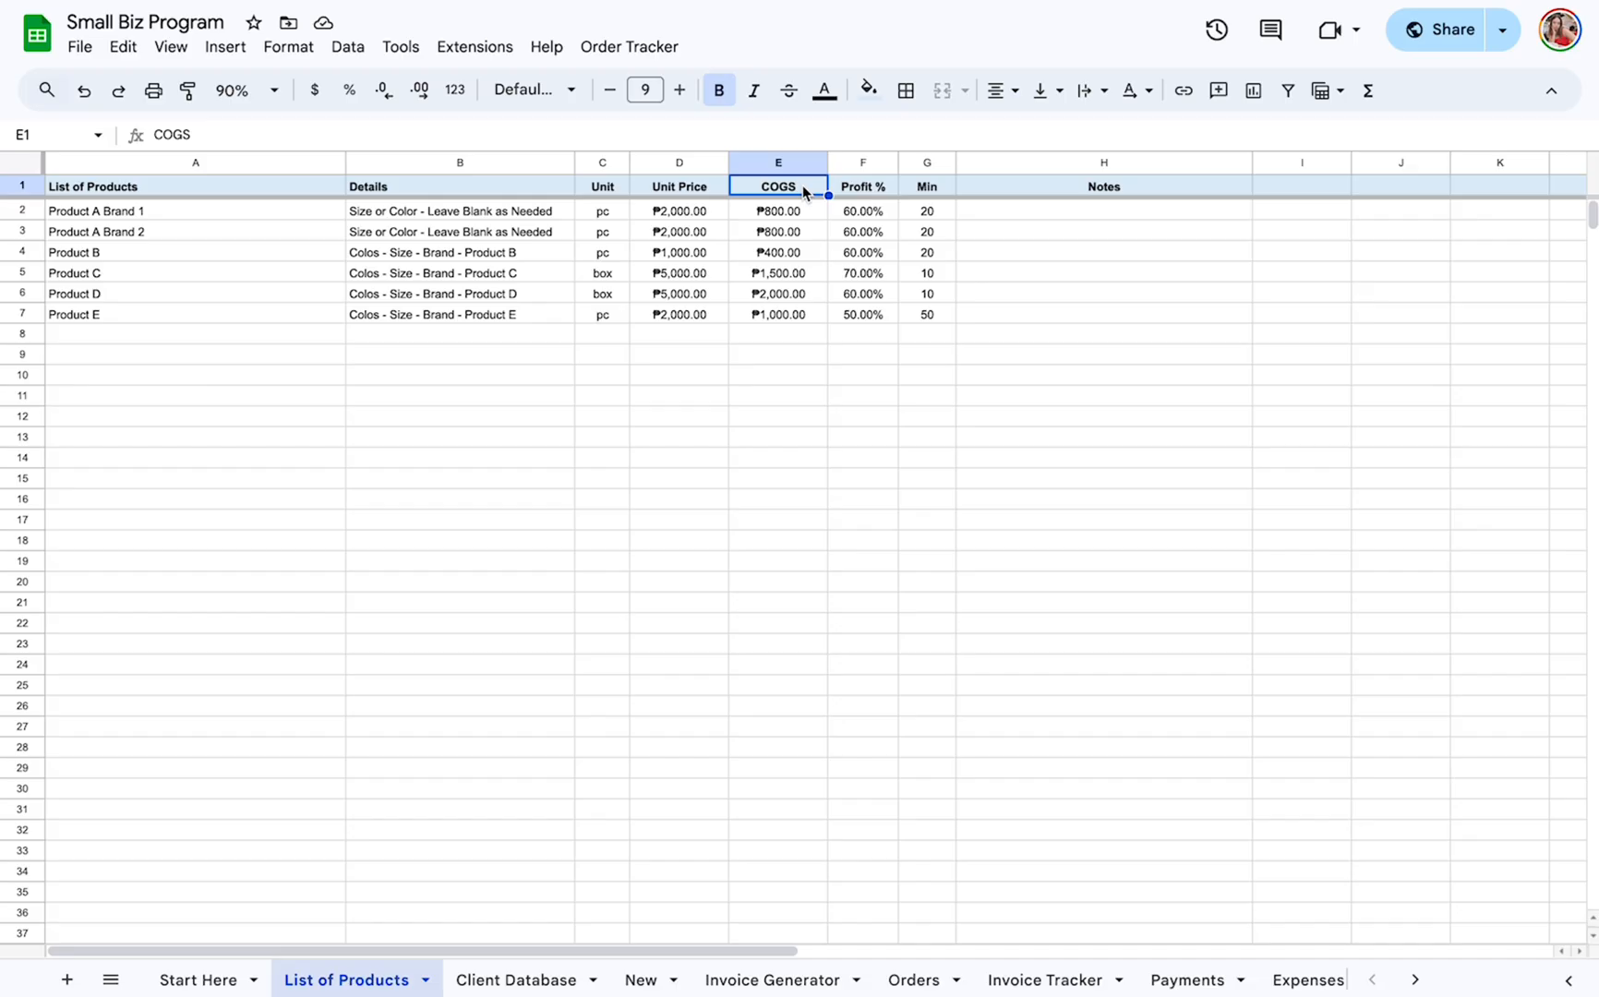
click(863, 163)
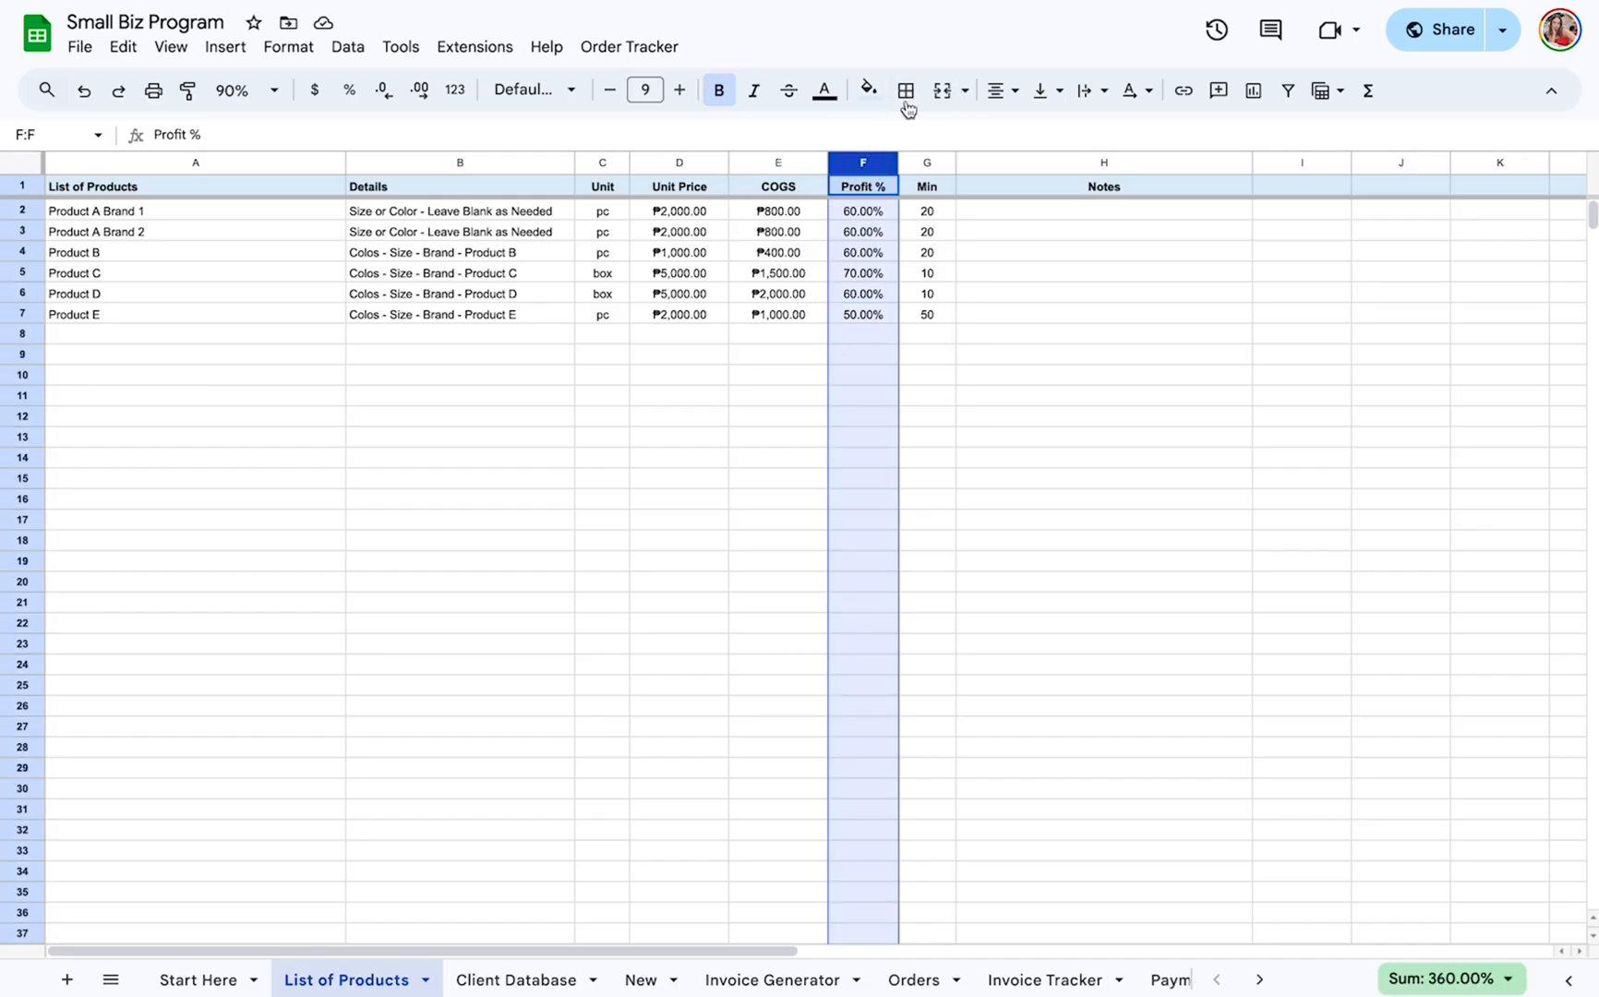
click(693, 212)
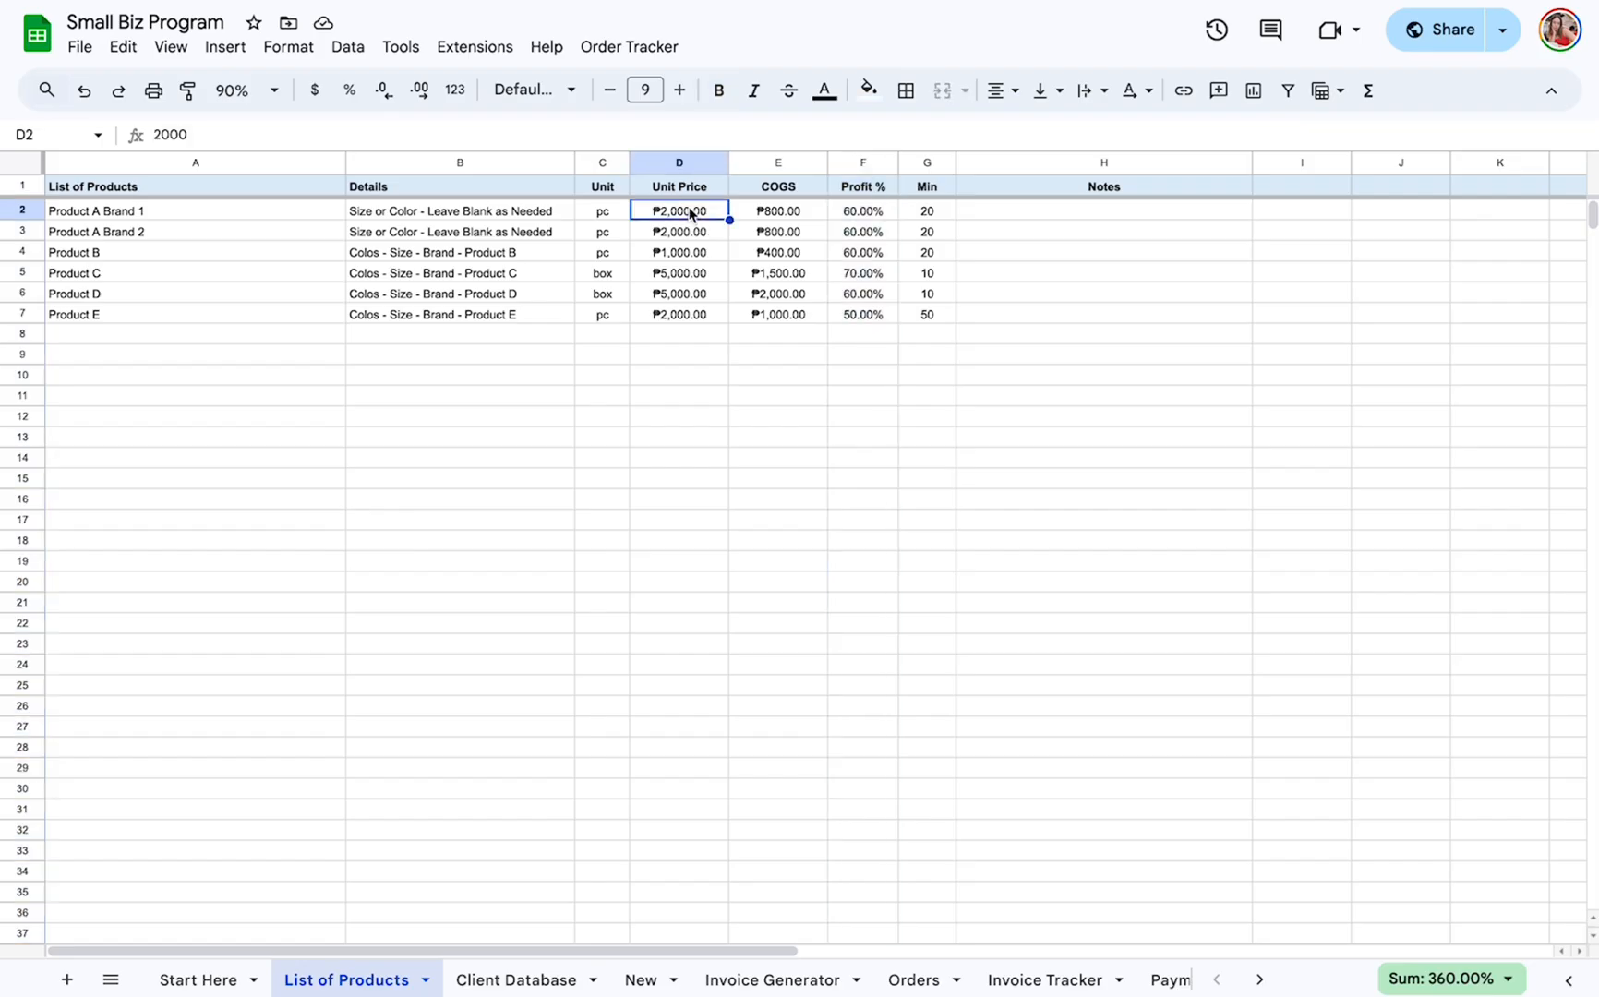
click(802, 217)
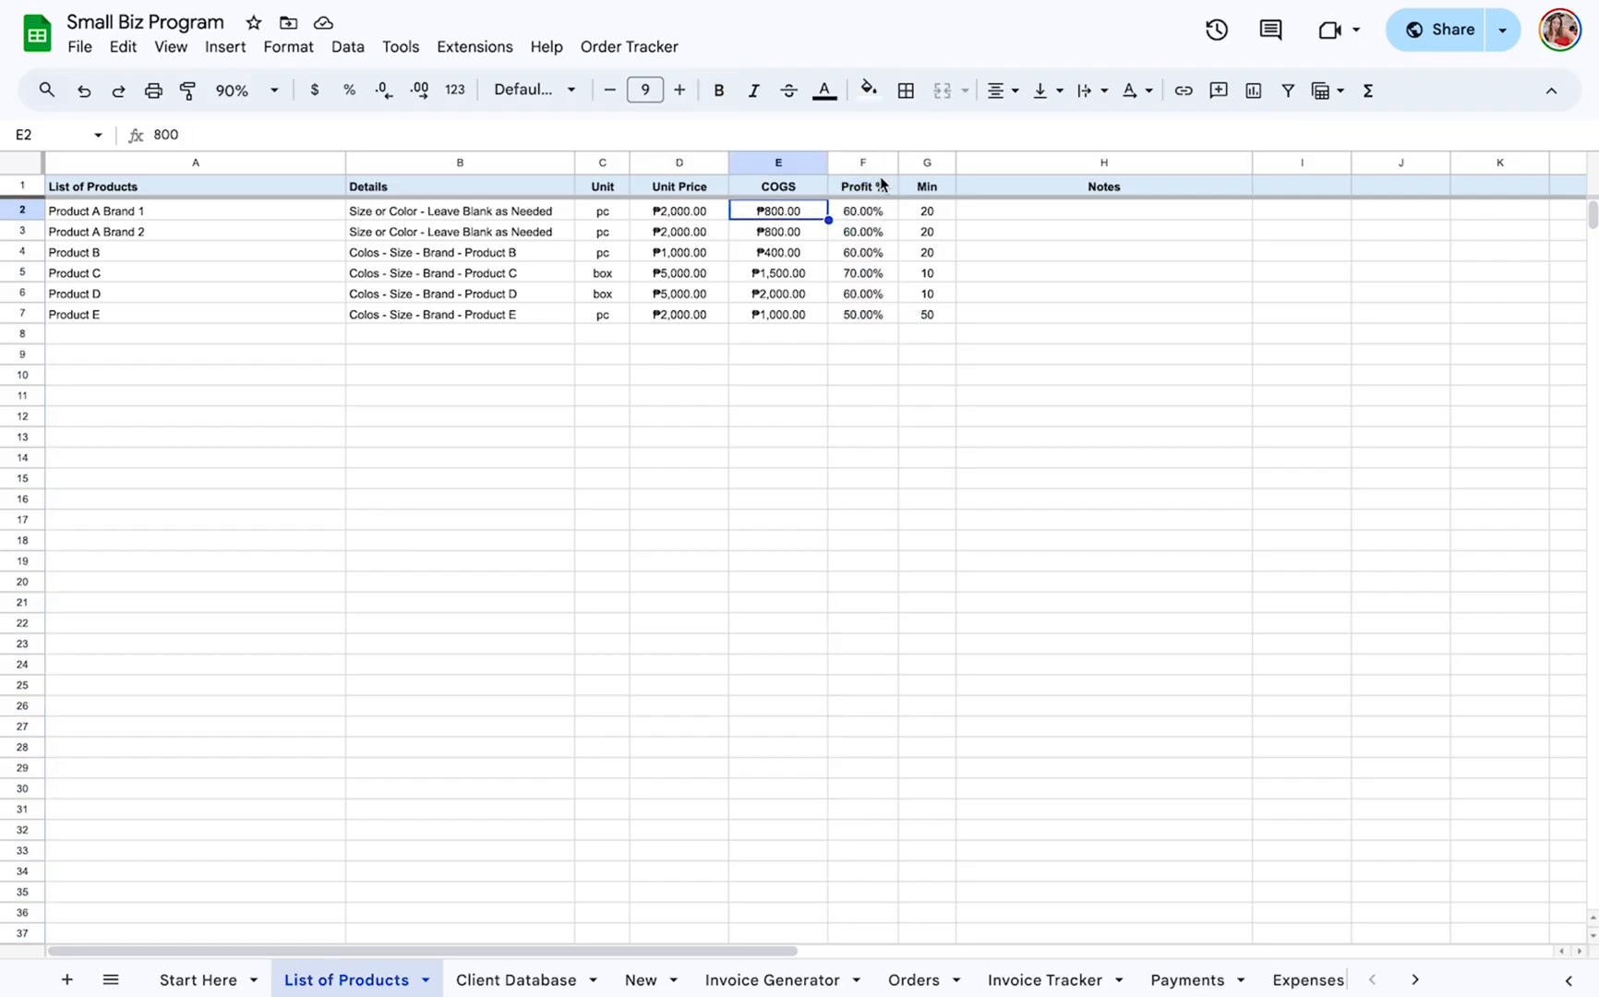
Review the Min column's minimum stock quantities and the Notes column for the listed products.
click(928, 161)
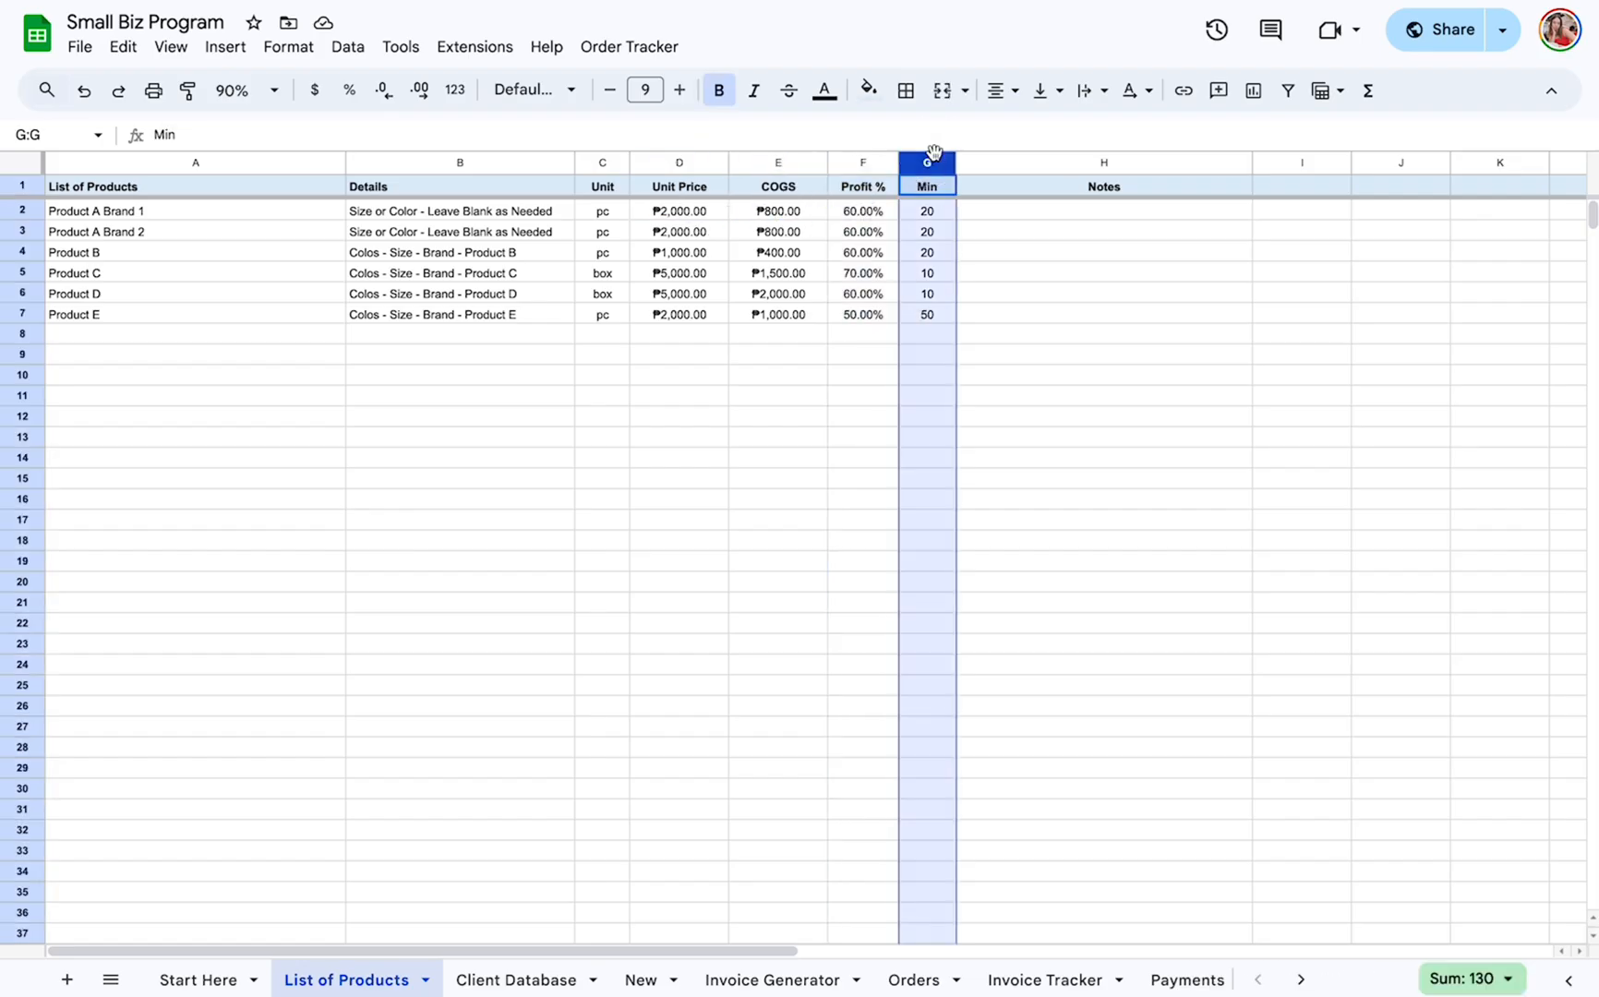
click(926, 215)
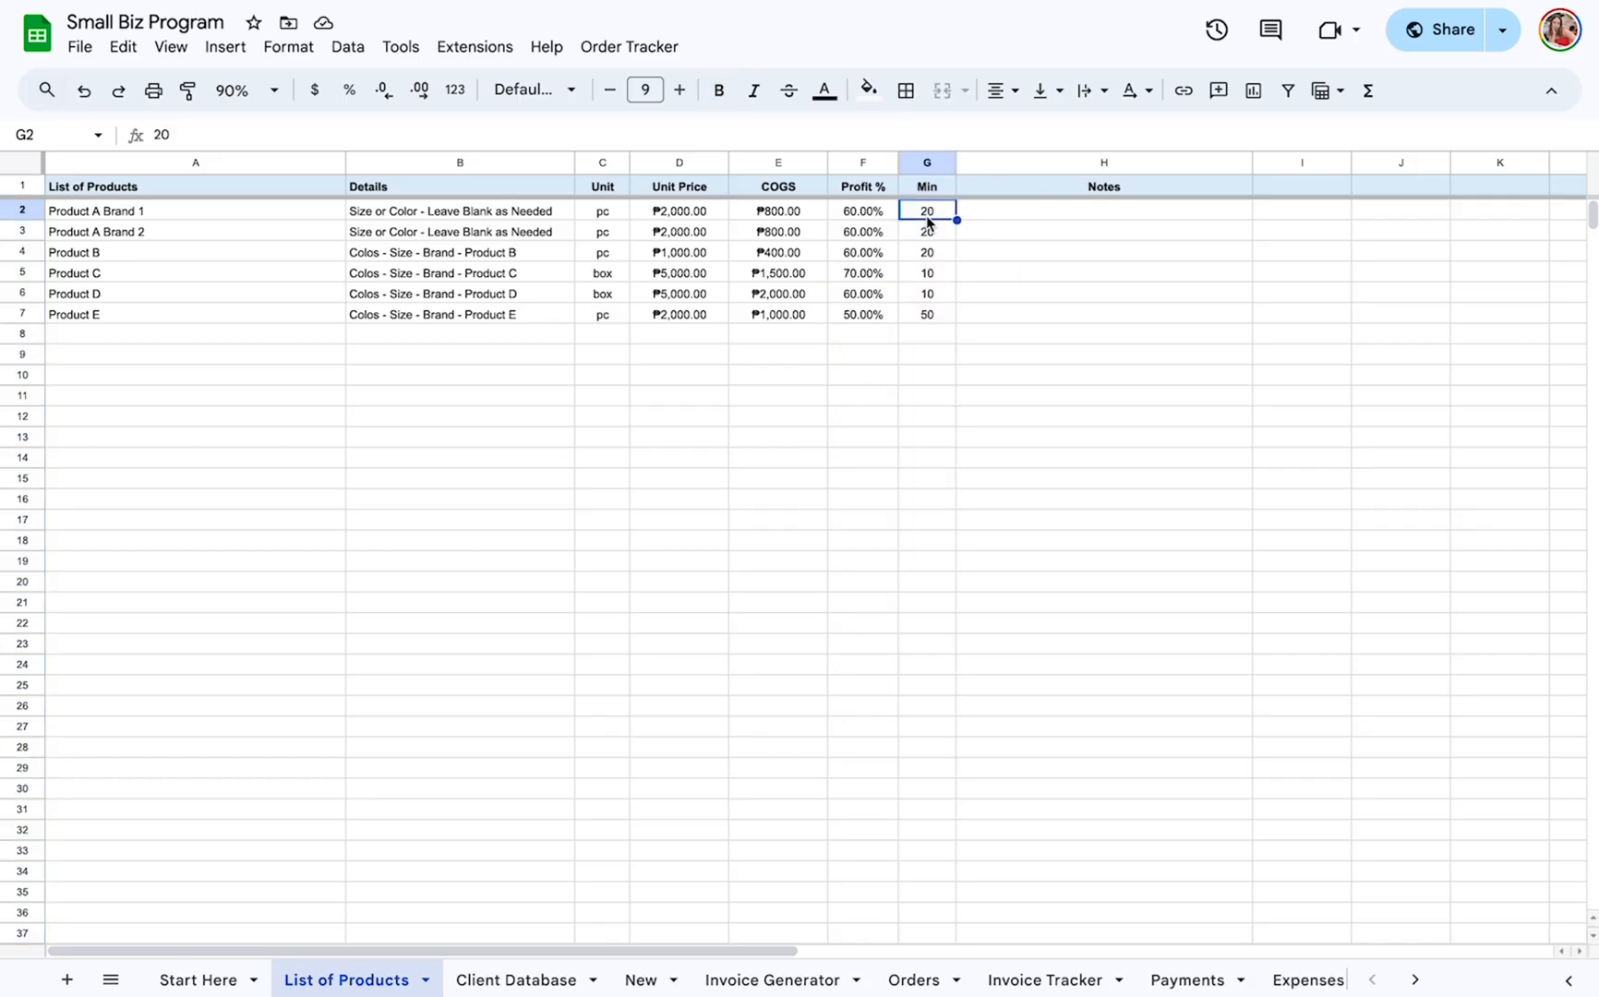
click(927, 161)
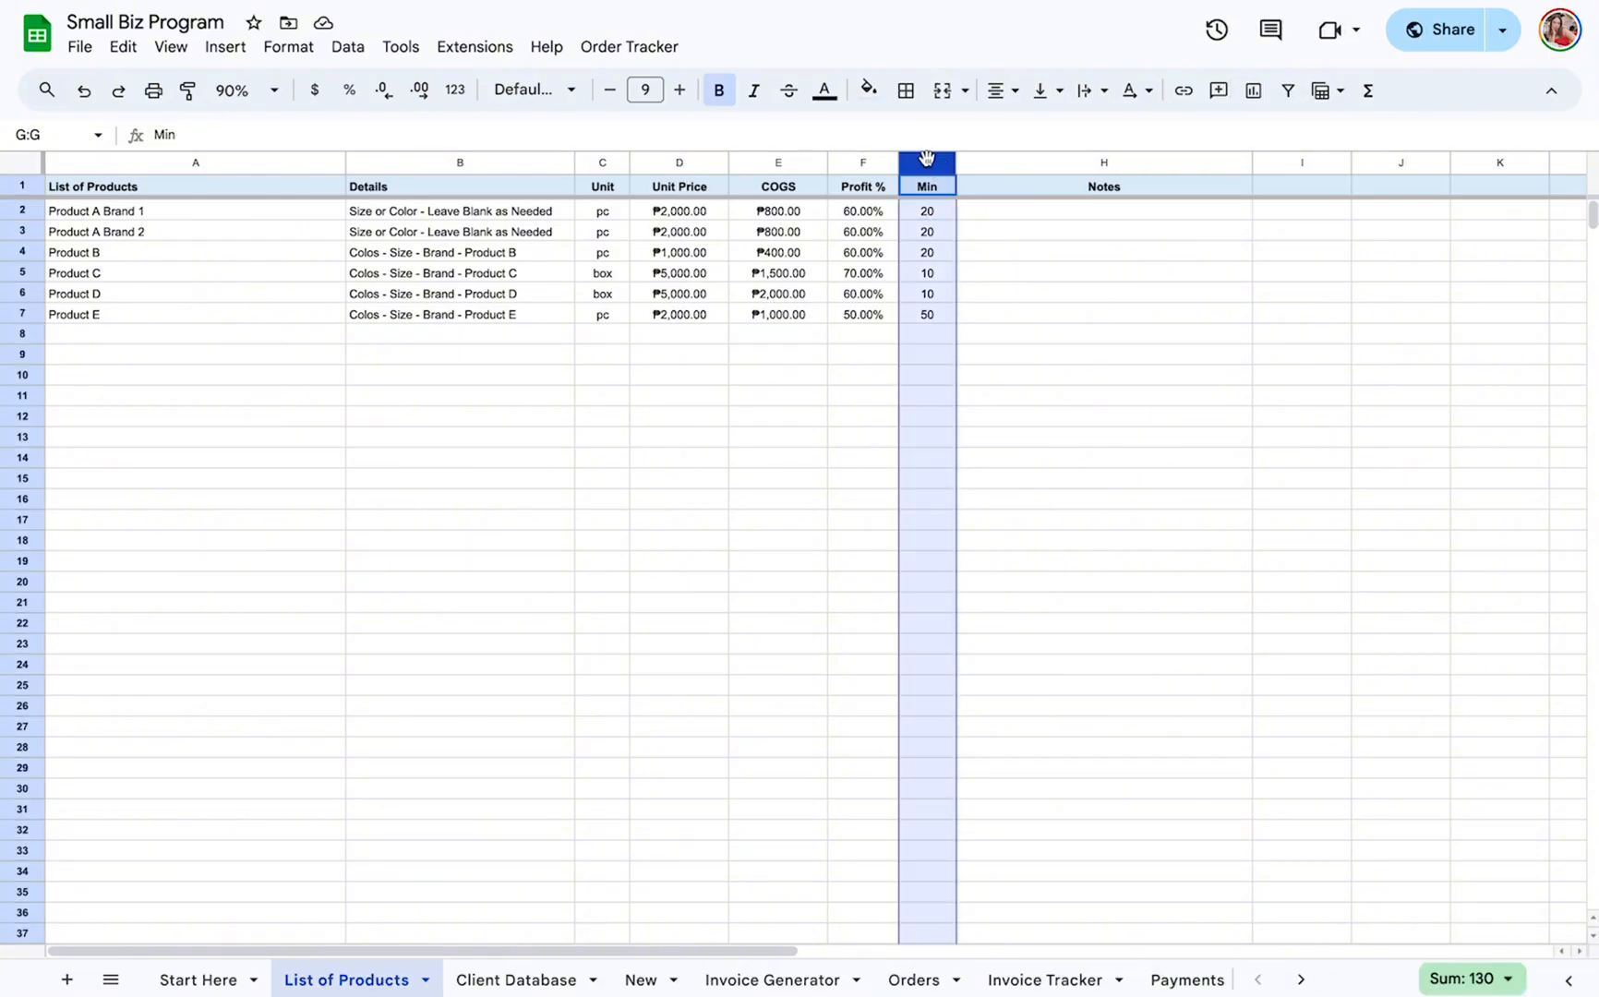
click(936, 210)
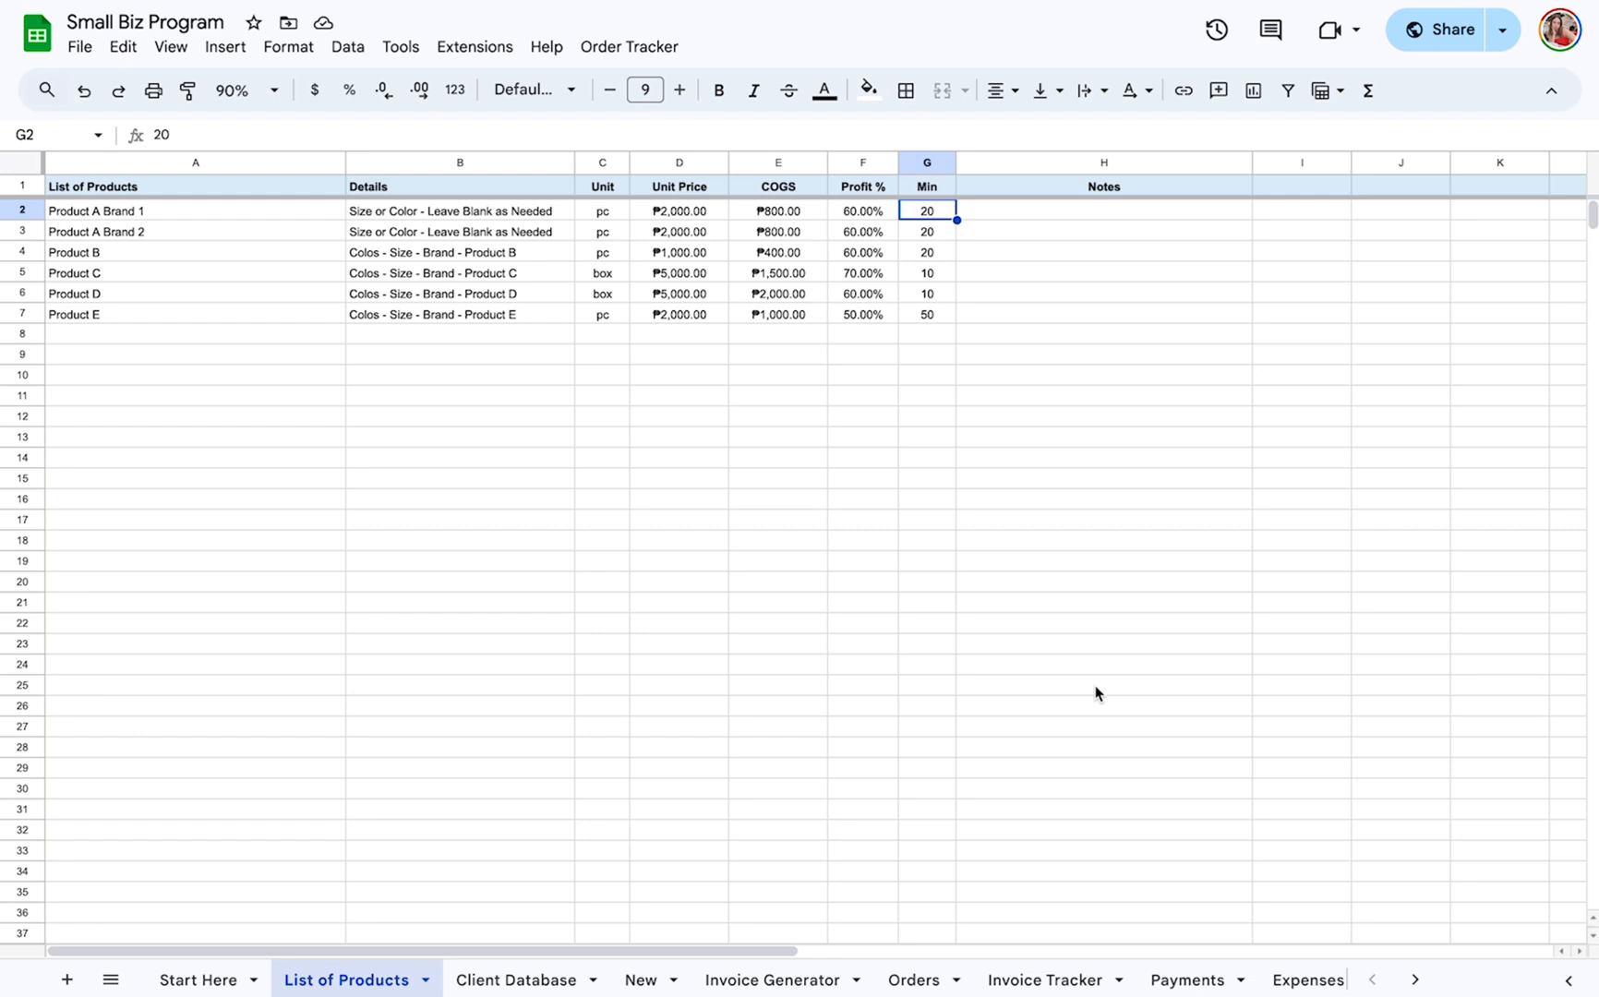
click(1026, 164)
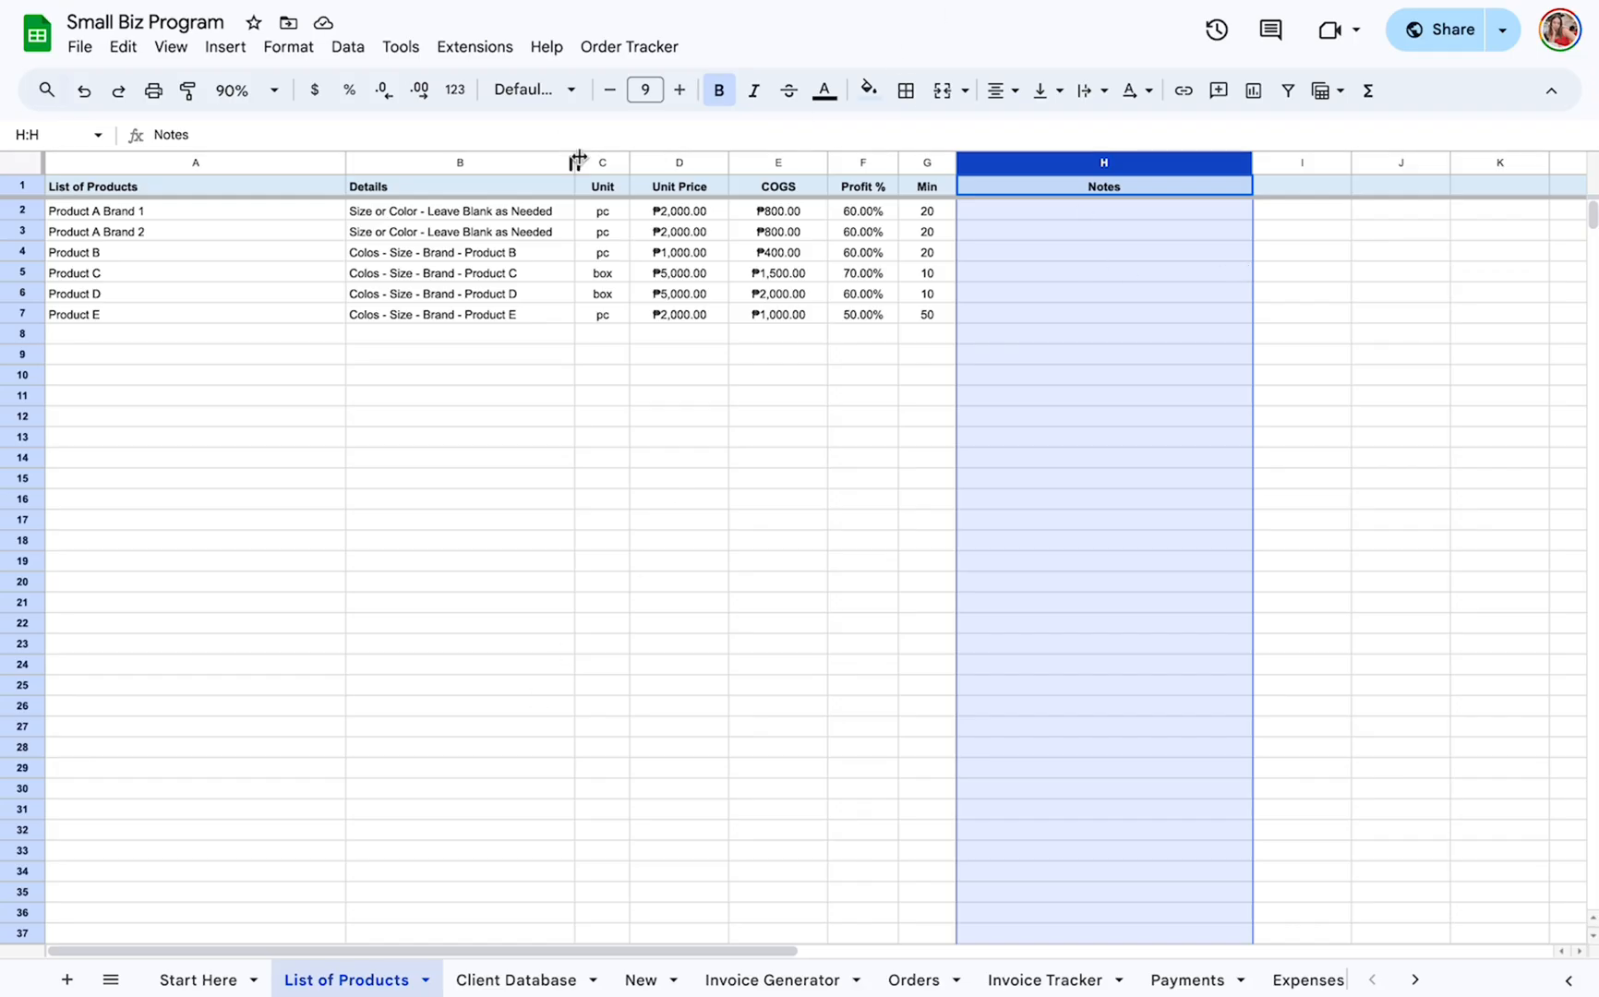
Compare how Product A Brand 1 and Product A Brand 2 are named as separate entries in the product list.
click(101, 231)
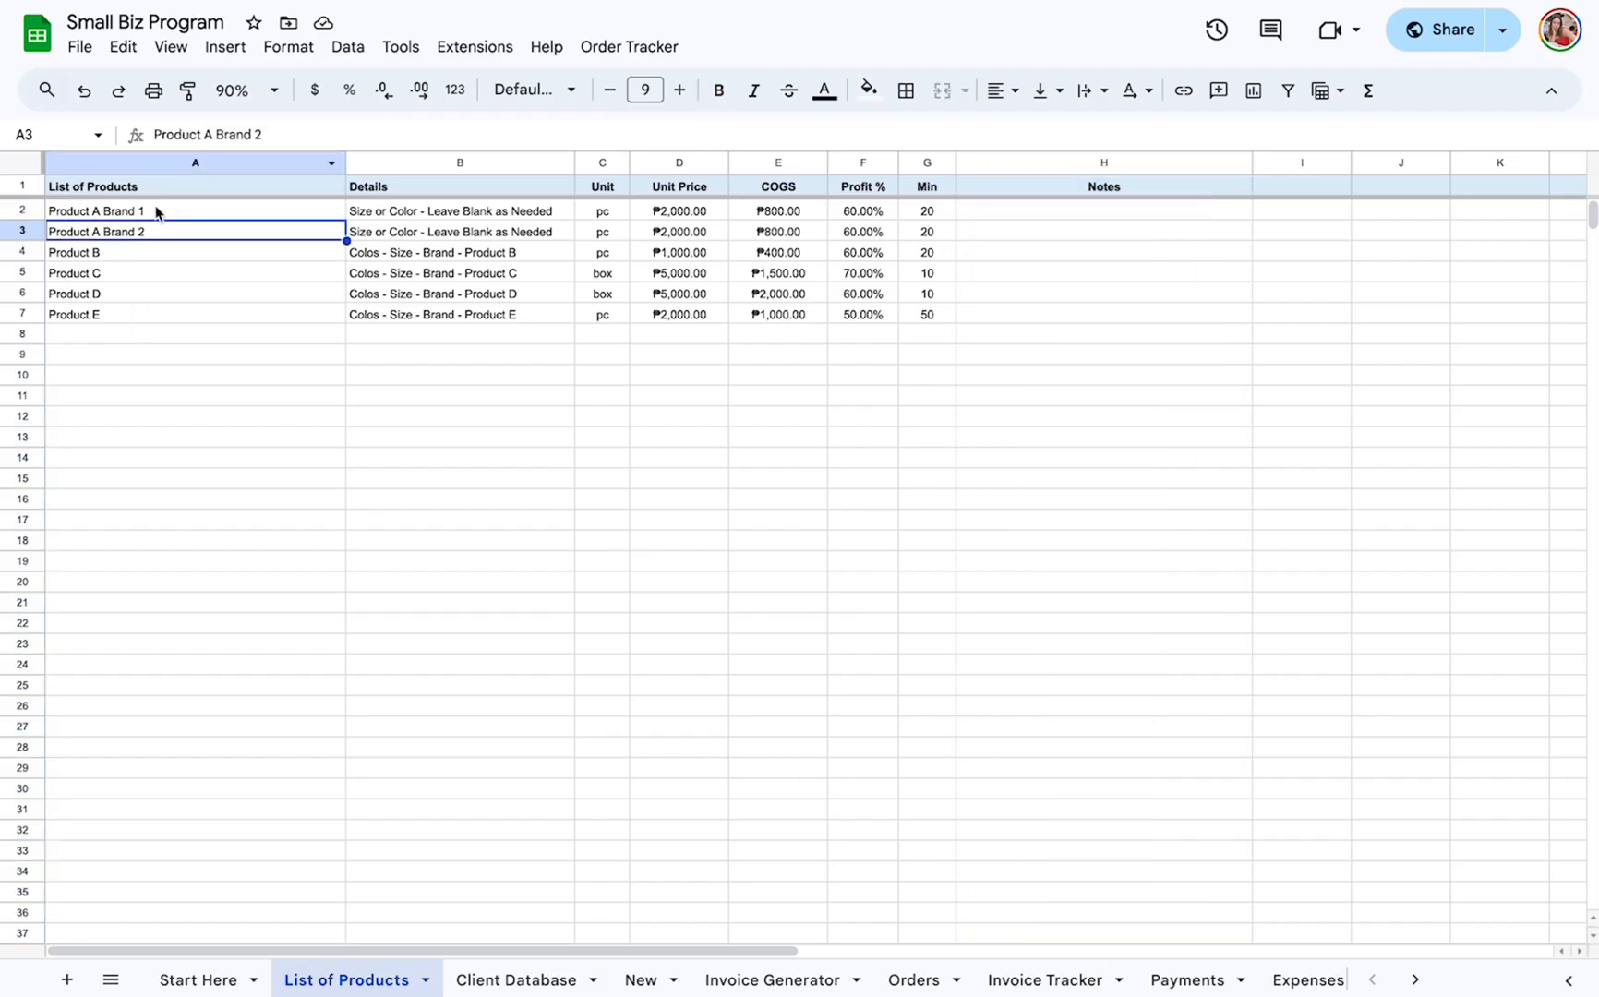
click(155, 211)
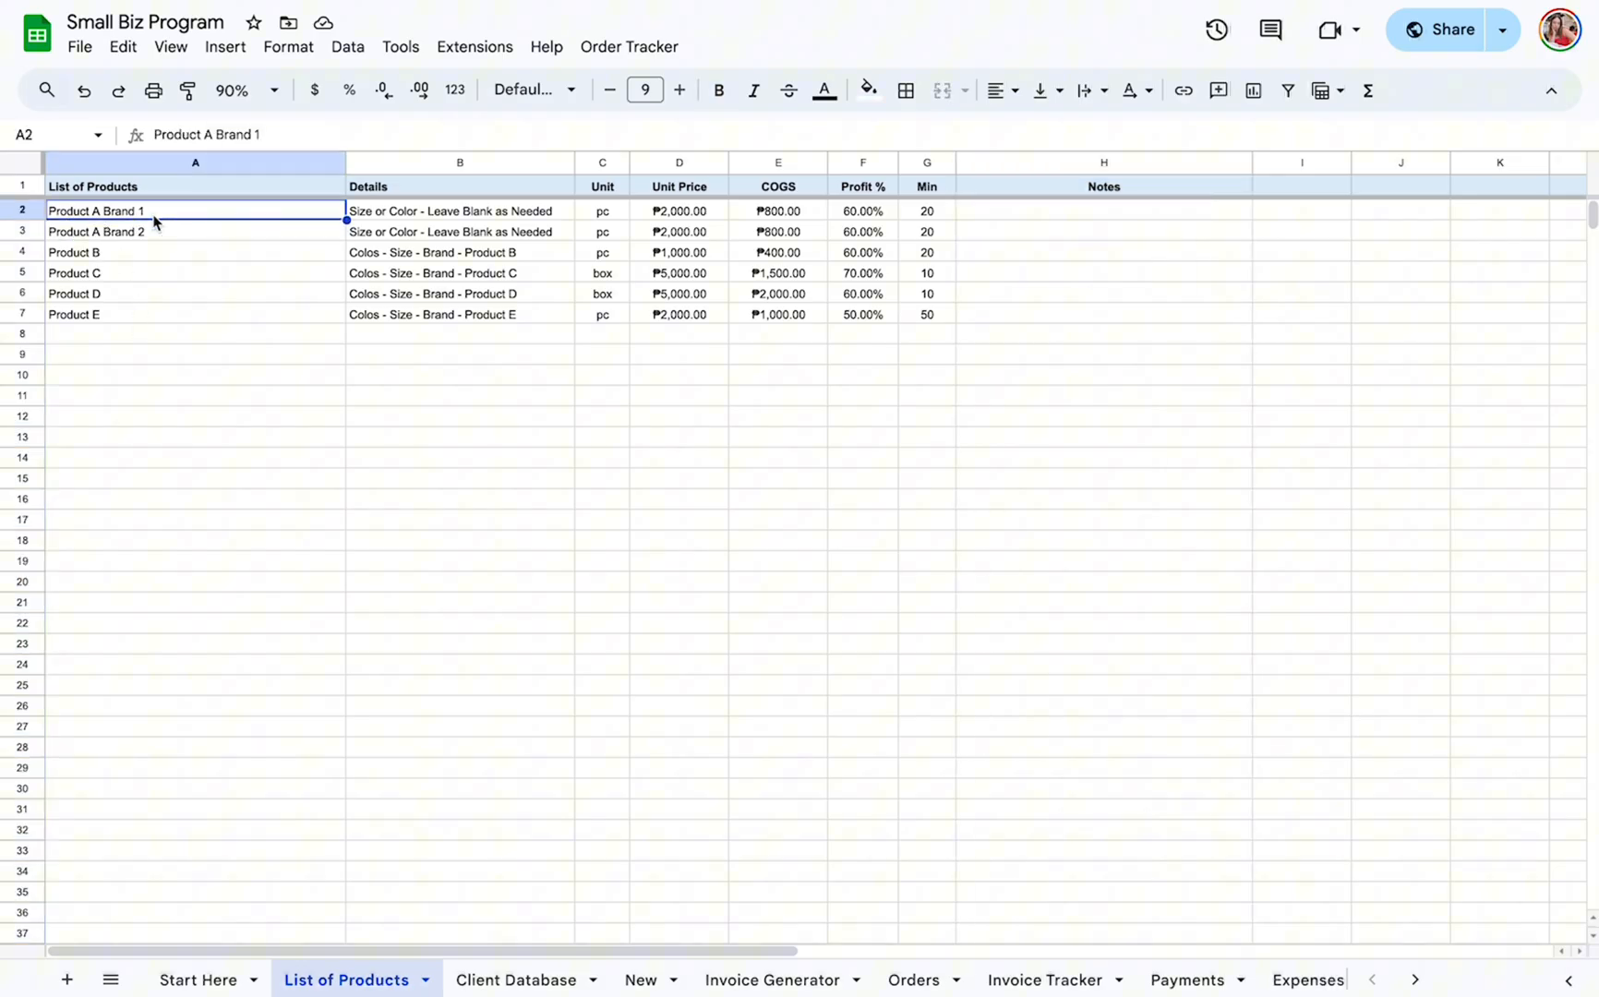
click(102, 162)
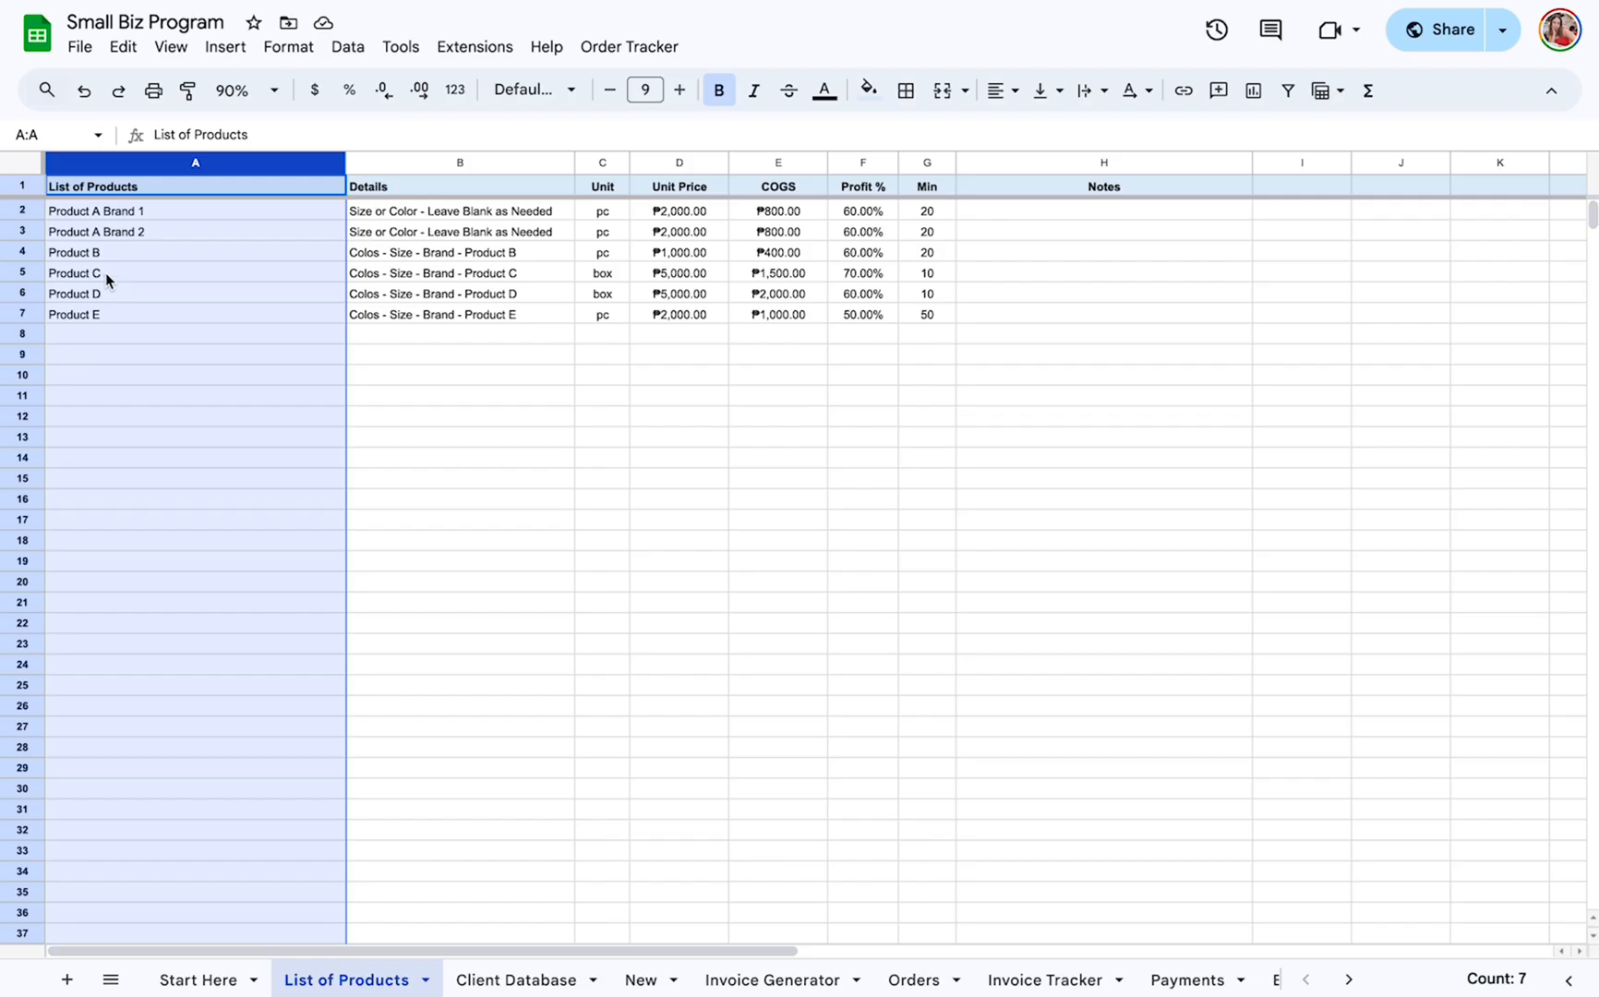
click(97, 230)
click(93, 211)
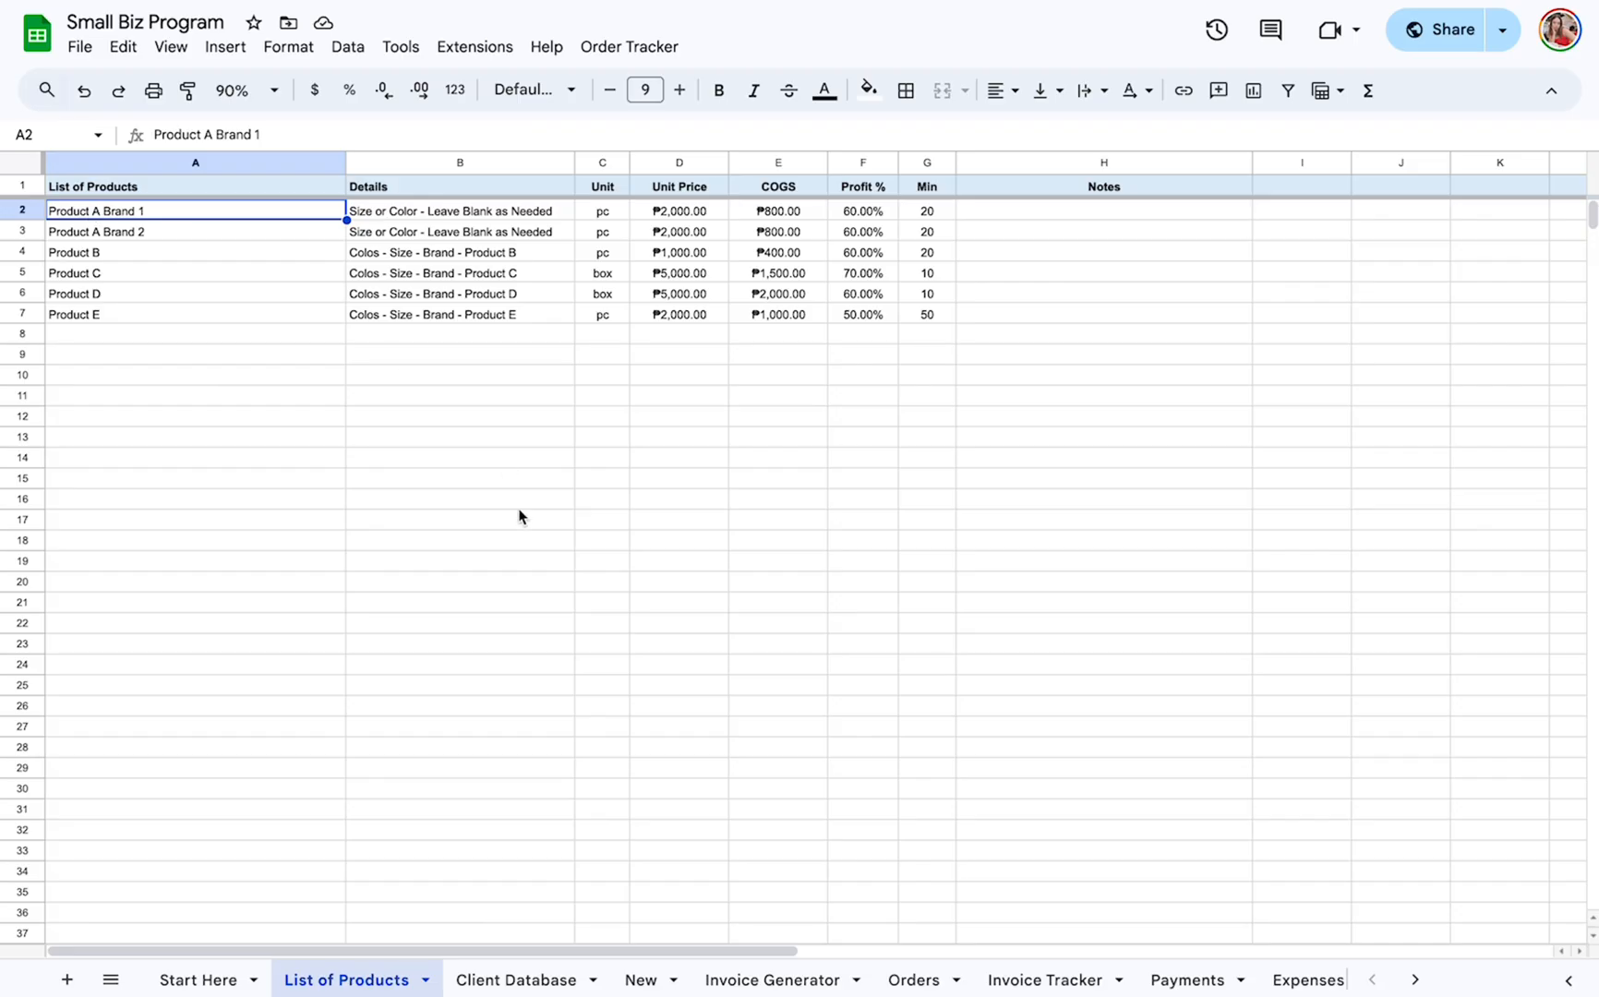
Open the Client Database sheet and review its Name, Address, Contact #, E-mail and Notes columns.
click(528, 982)
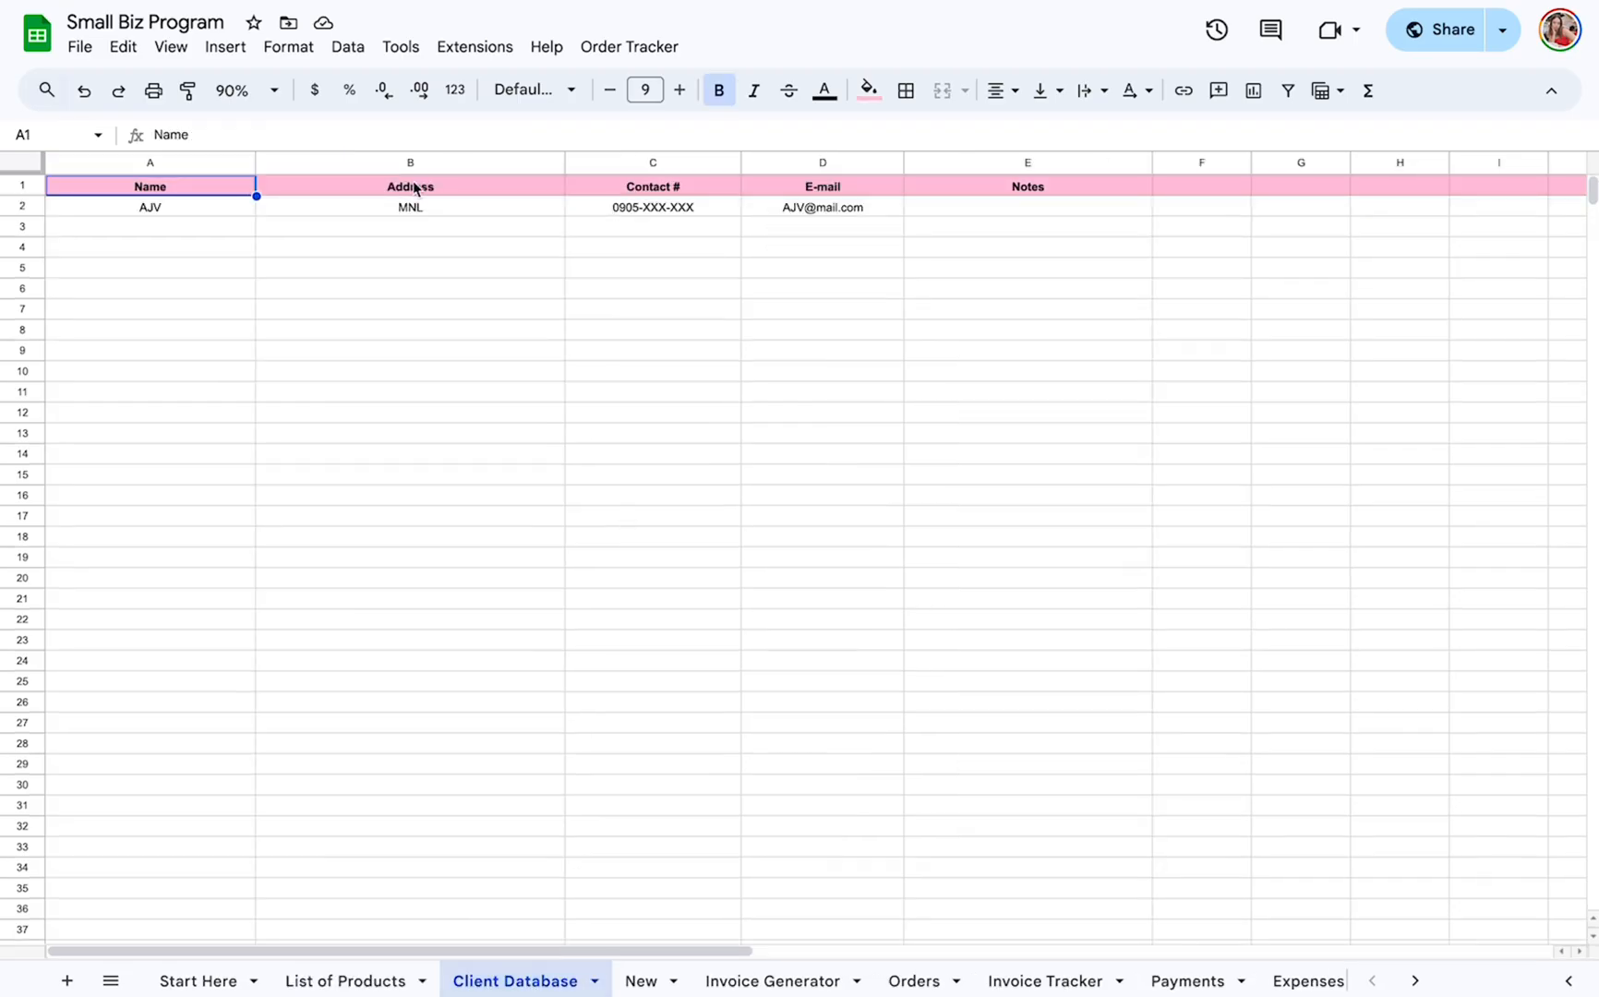
click(152, 159)
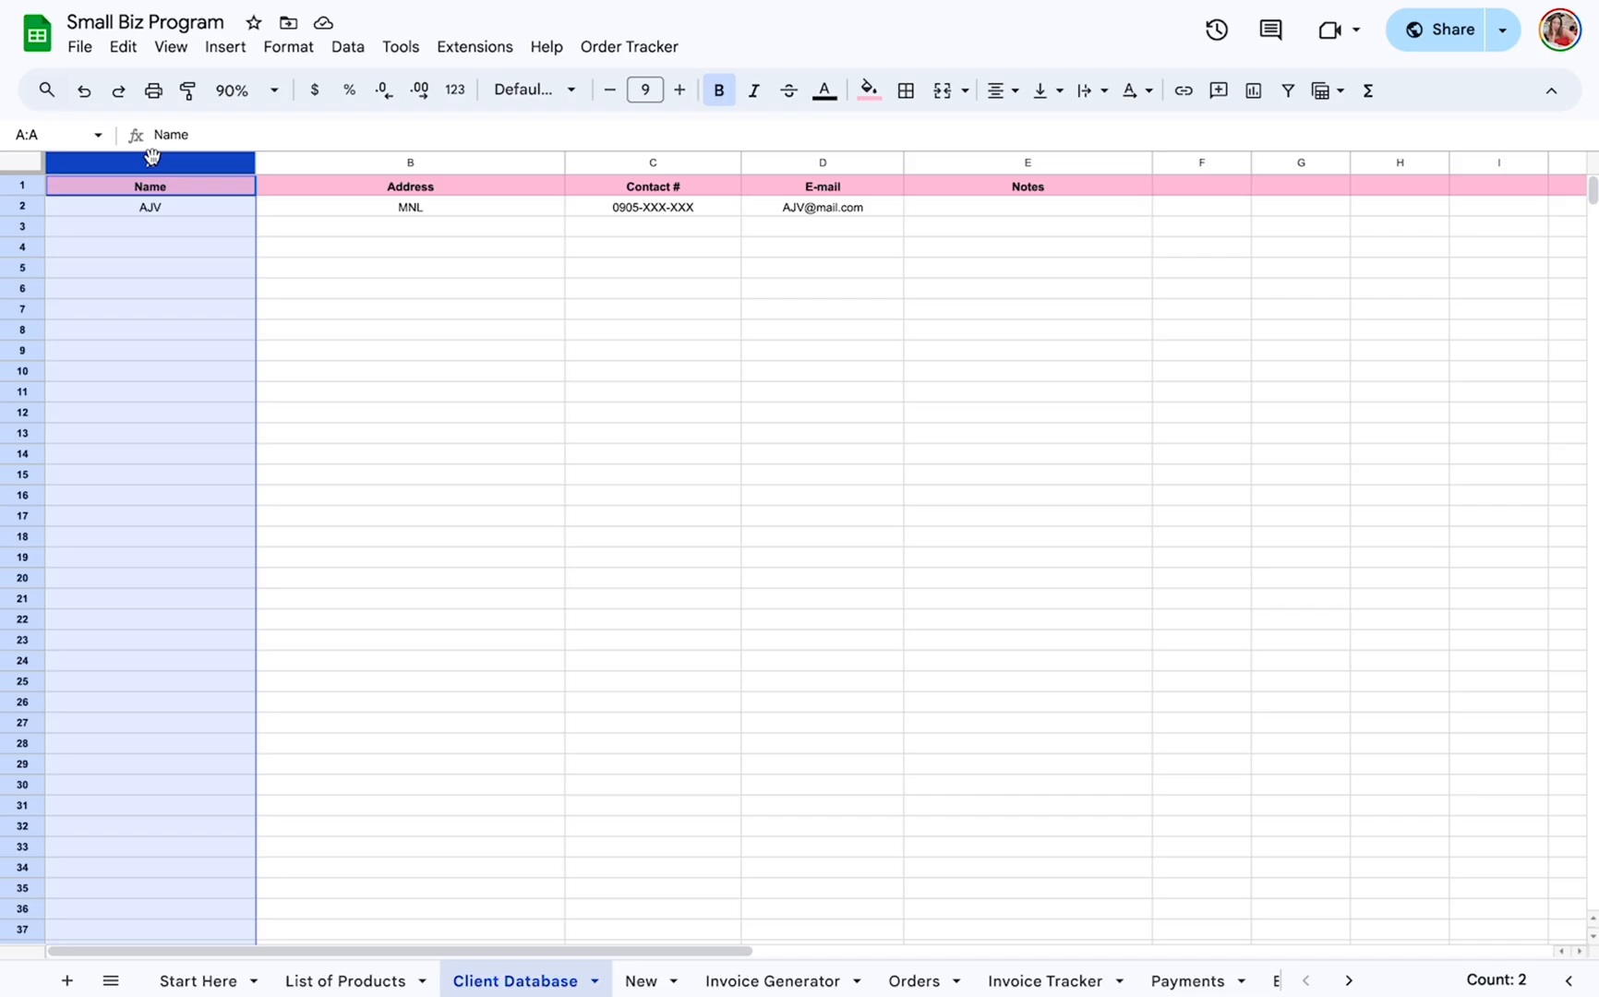
click(415, 162)
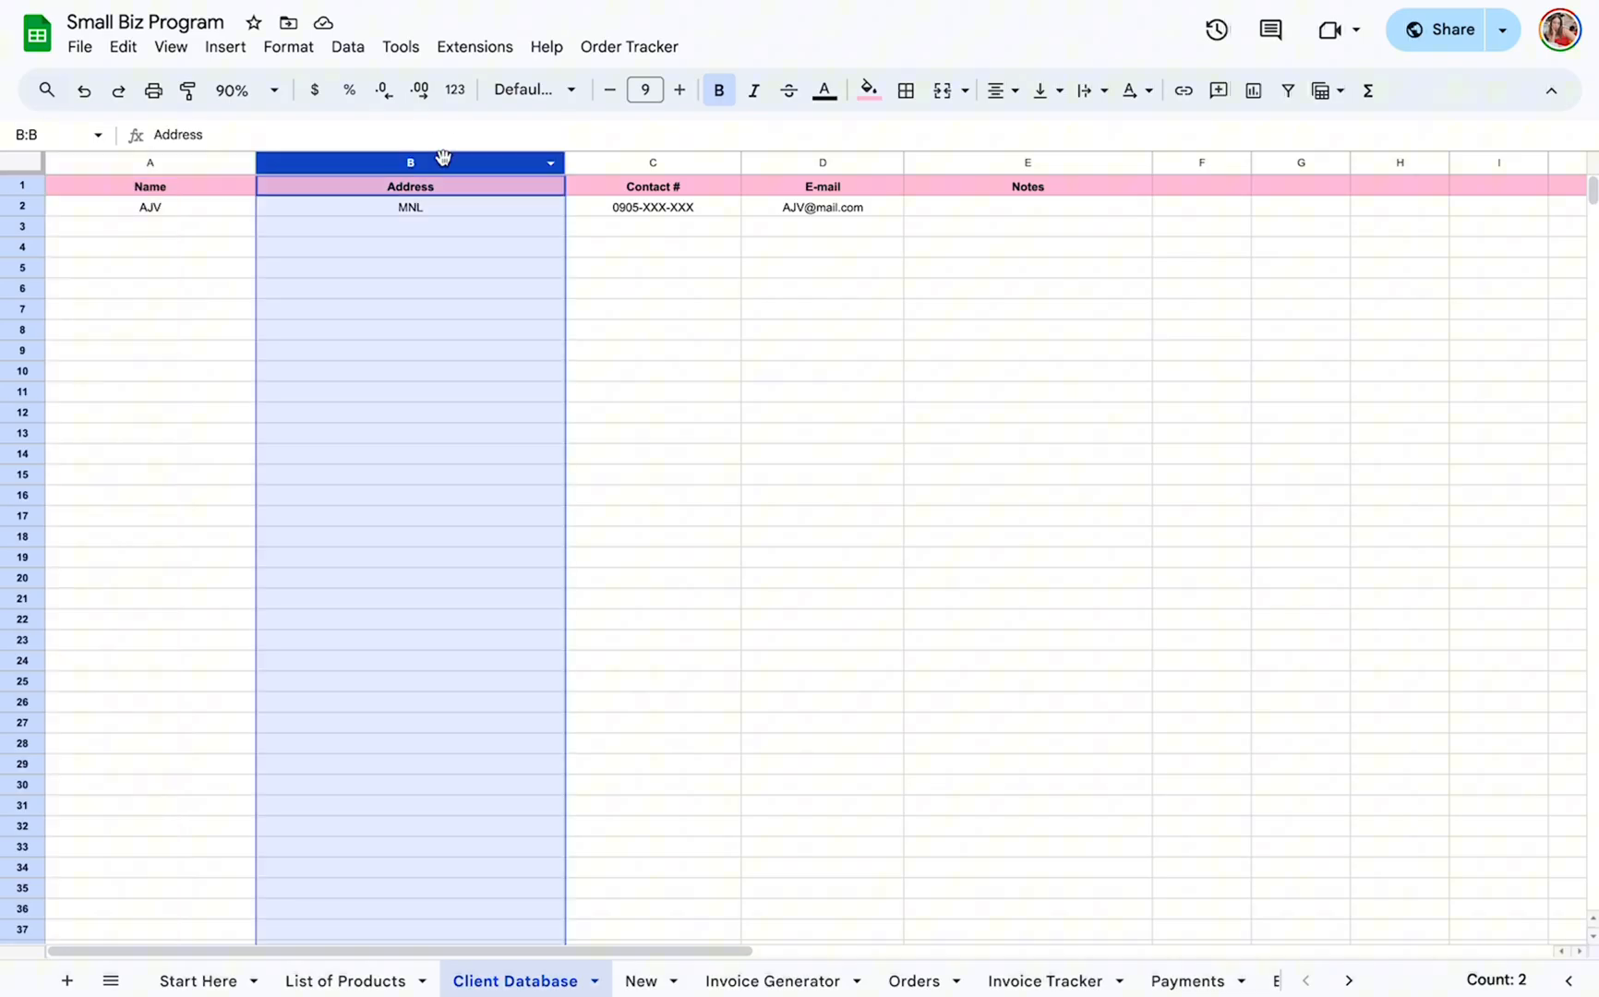
click(507, 190)
click(679, 189)
click(831, 189)
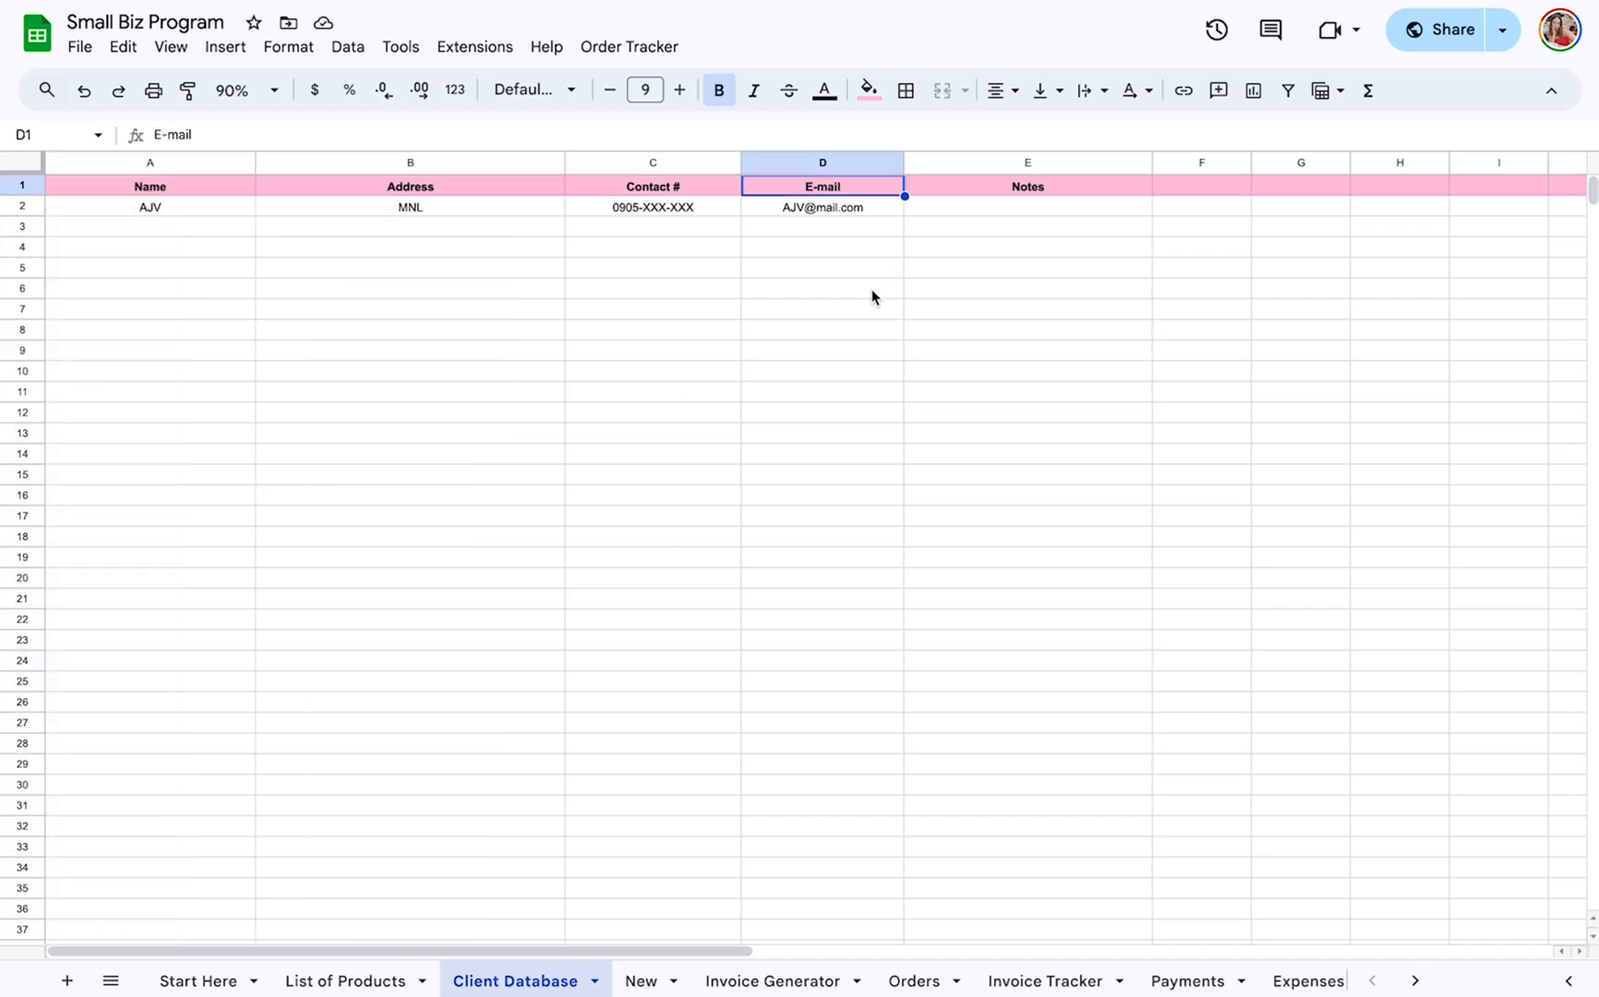
click(1013, 164)
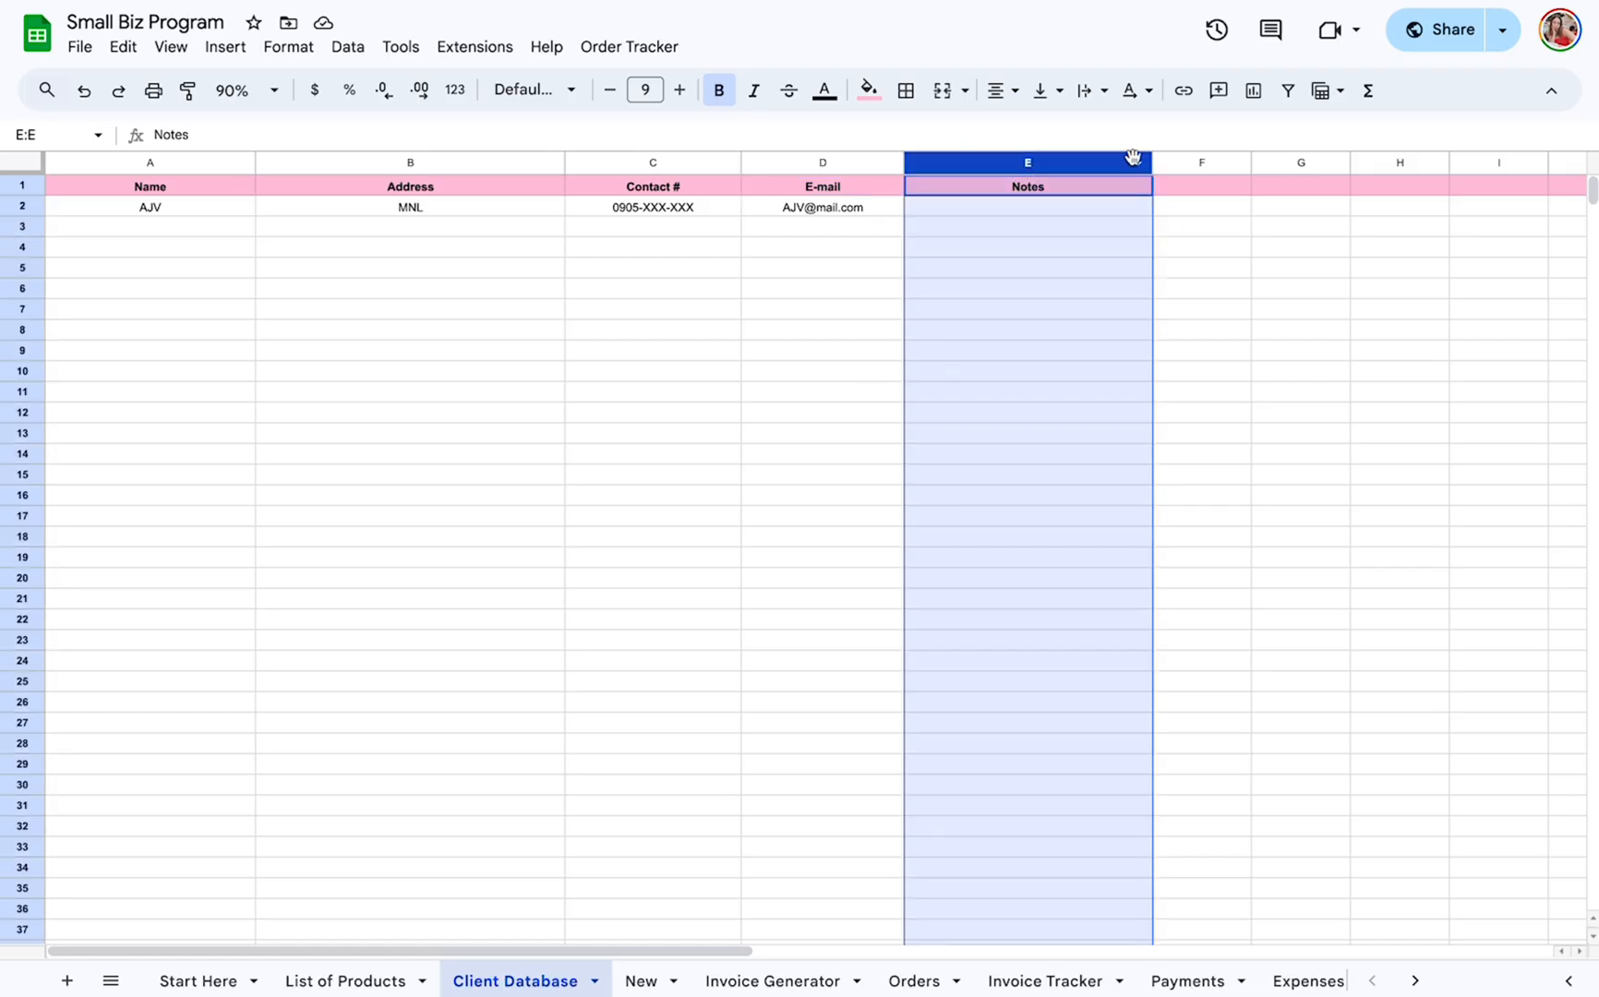
Open the New sheet and enter INV-008 as the invoice number.
click(637, 981)
scroll(1200, 702, up, 2)
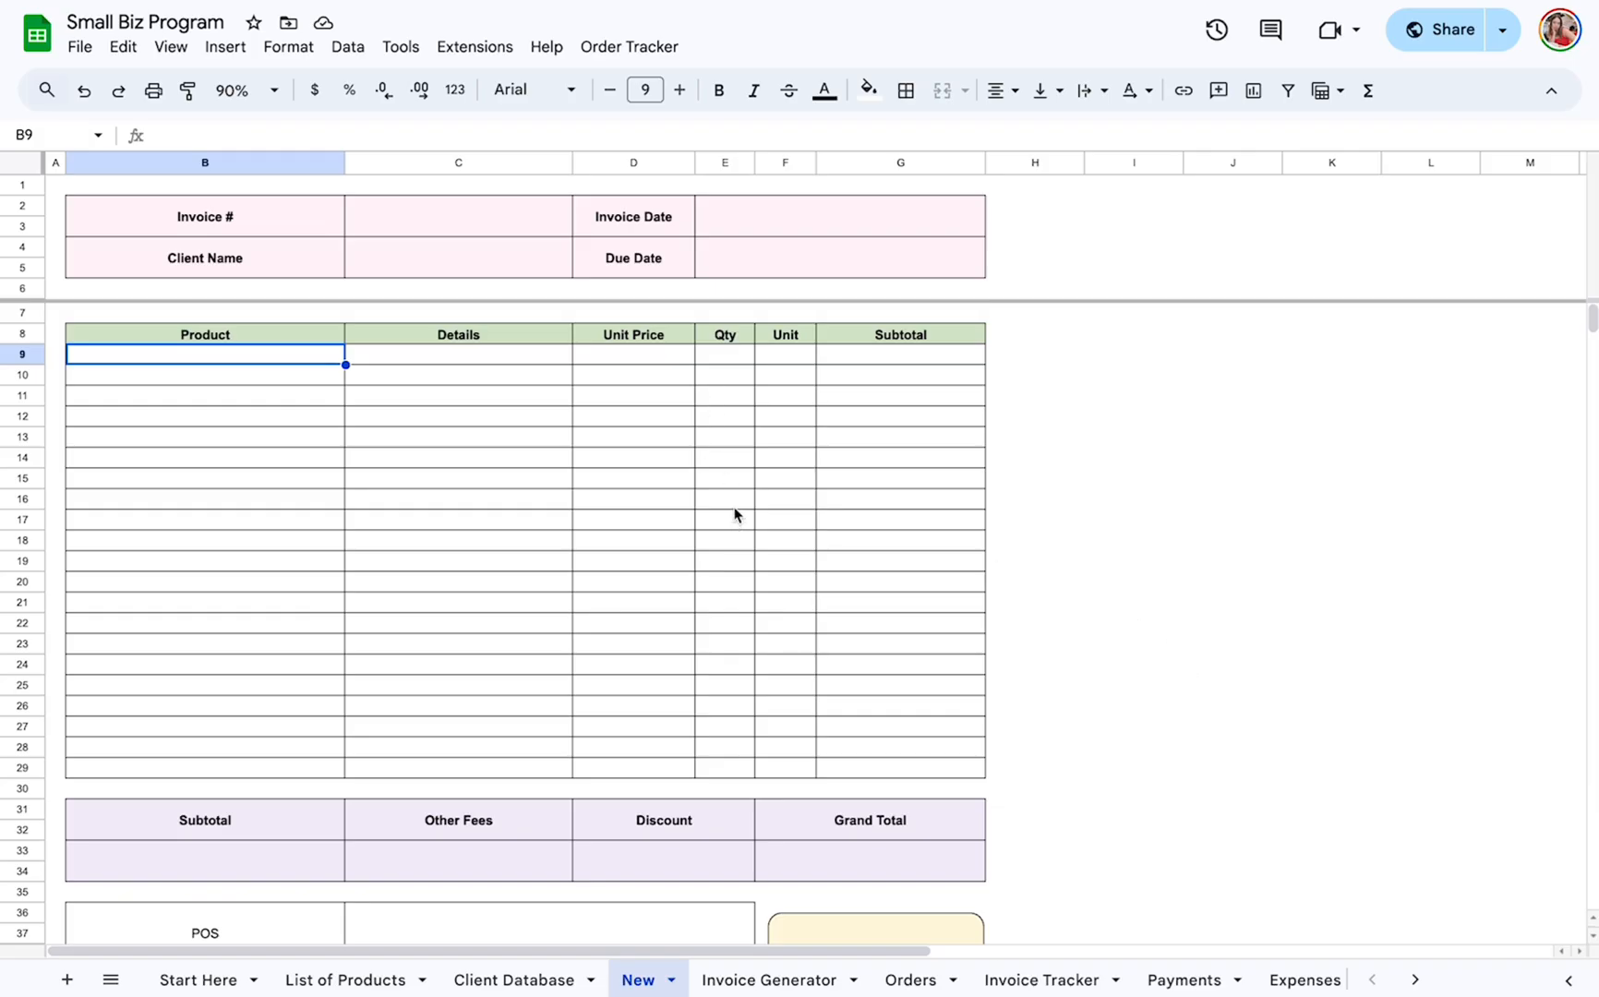
click(490, 221)
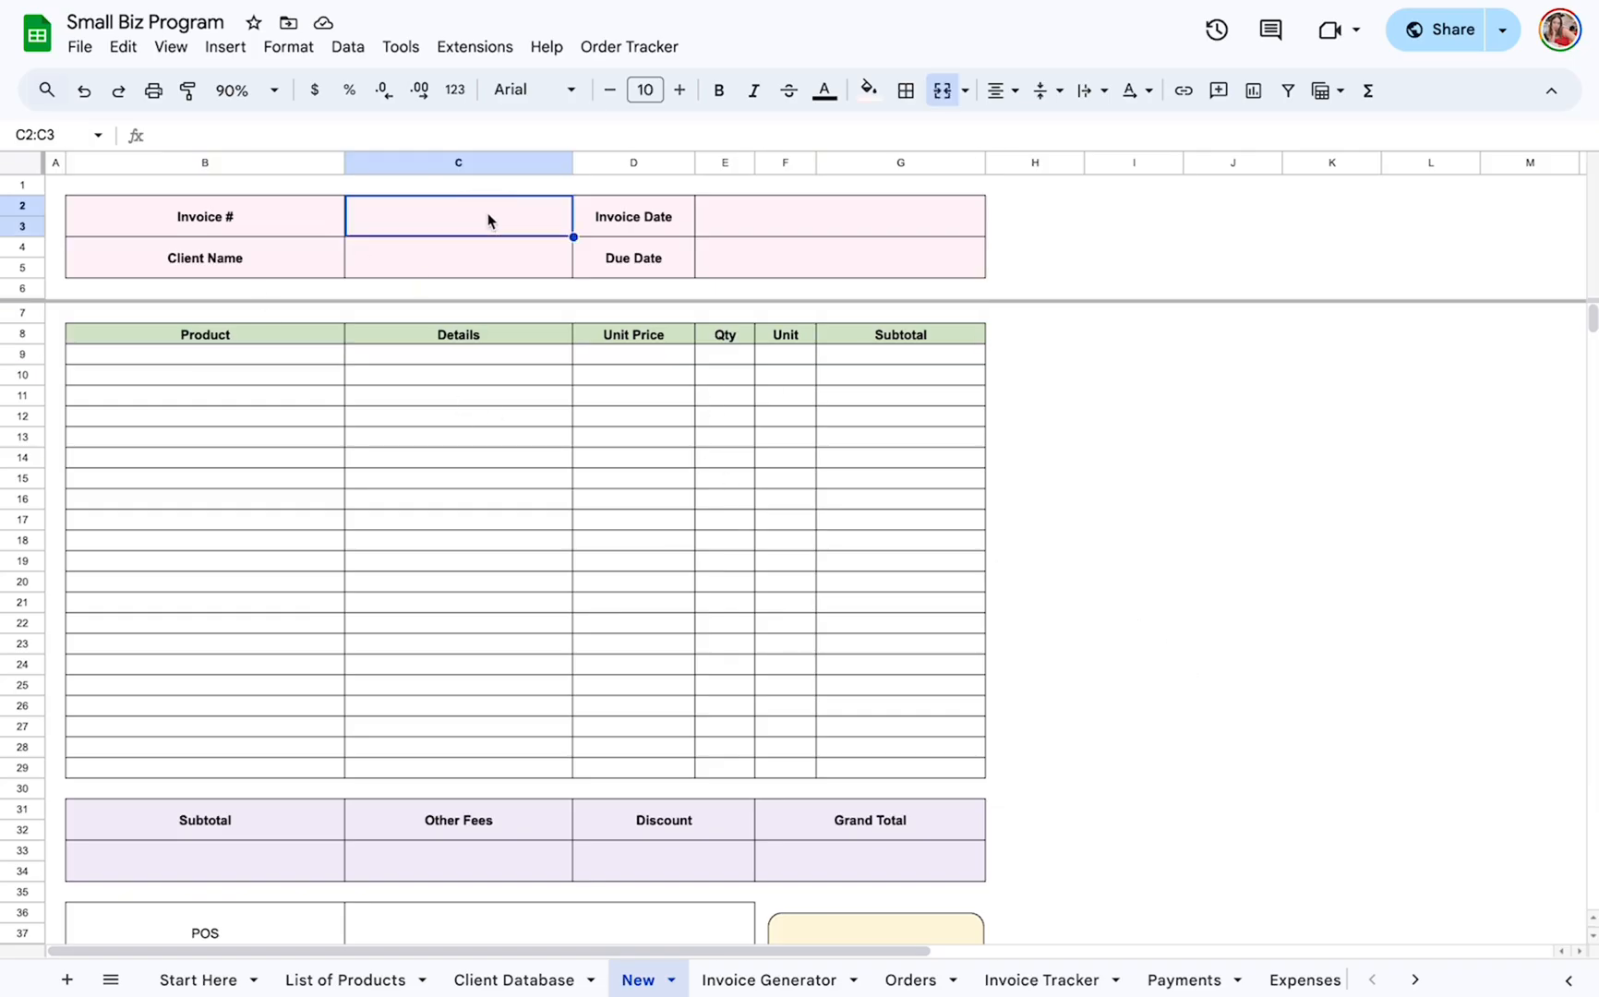
text(INV-00)
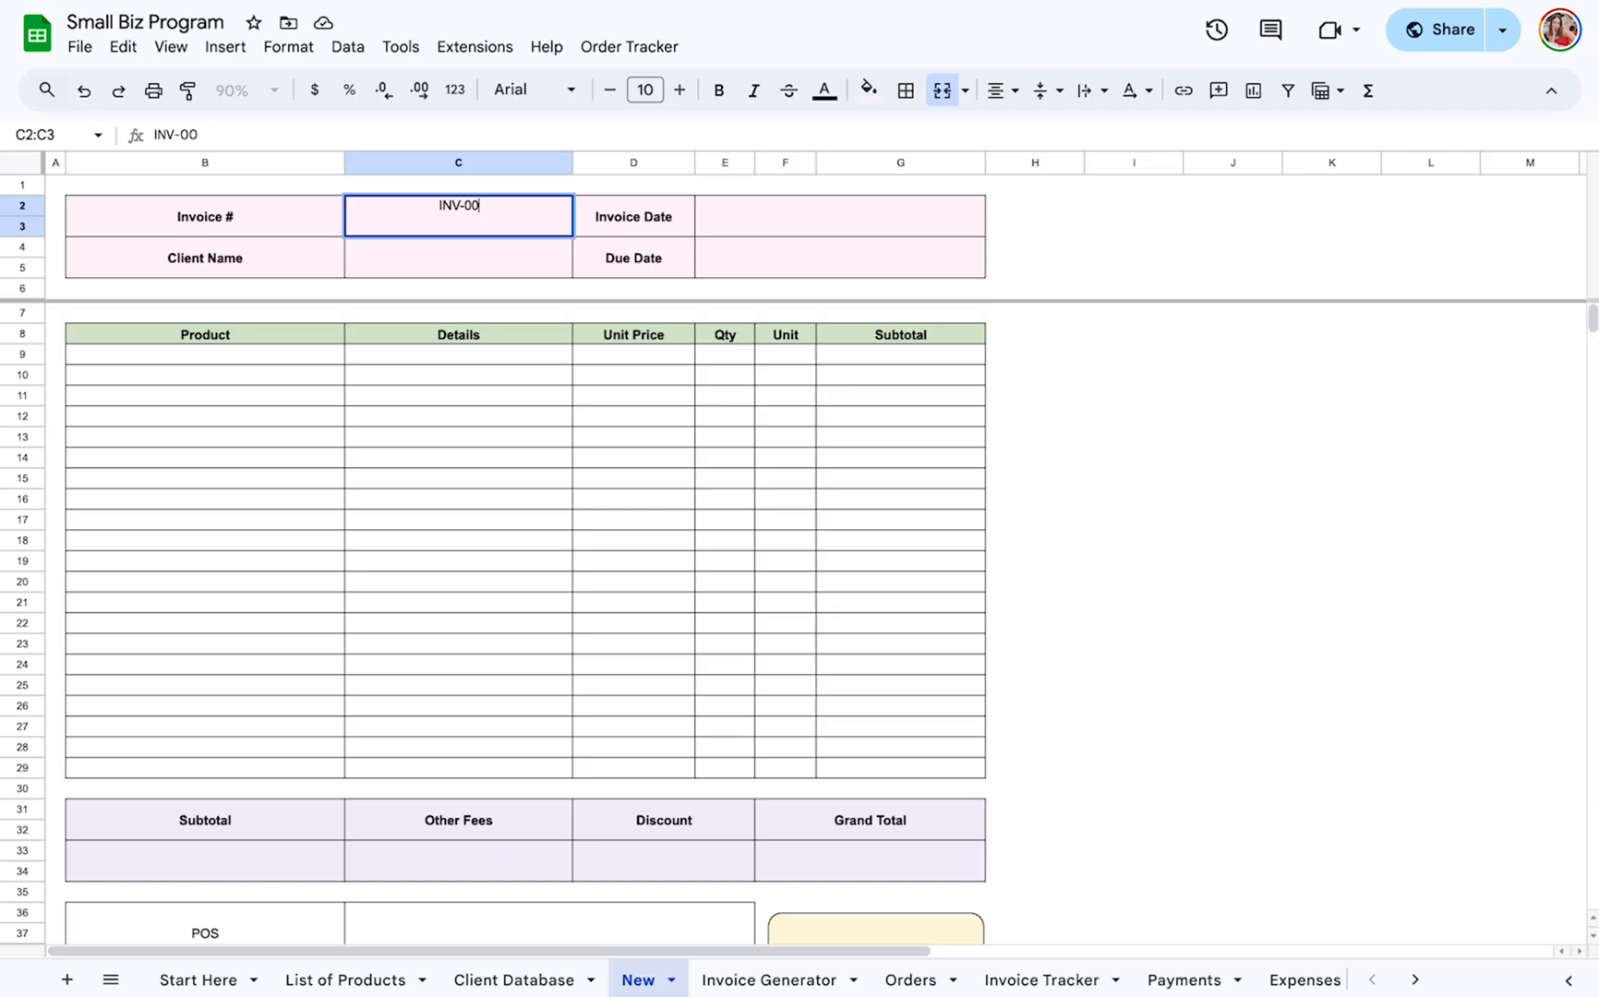
text(8)
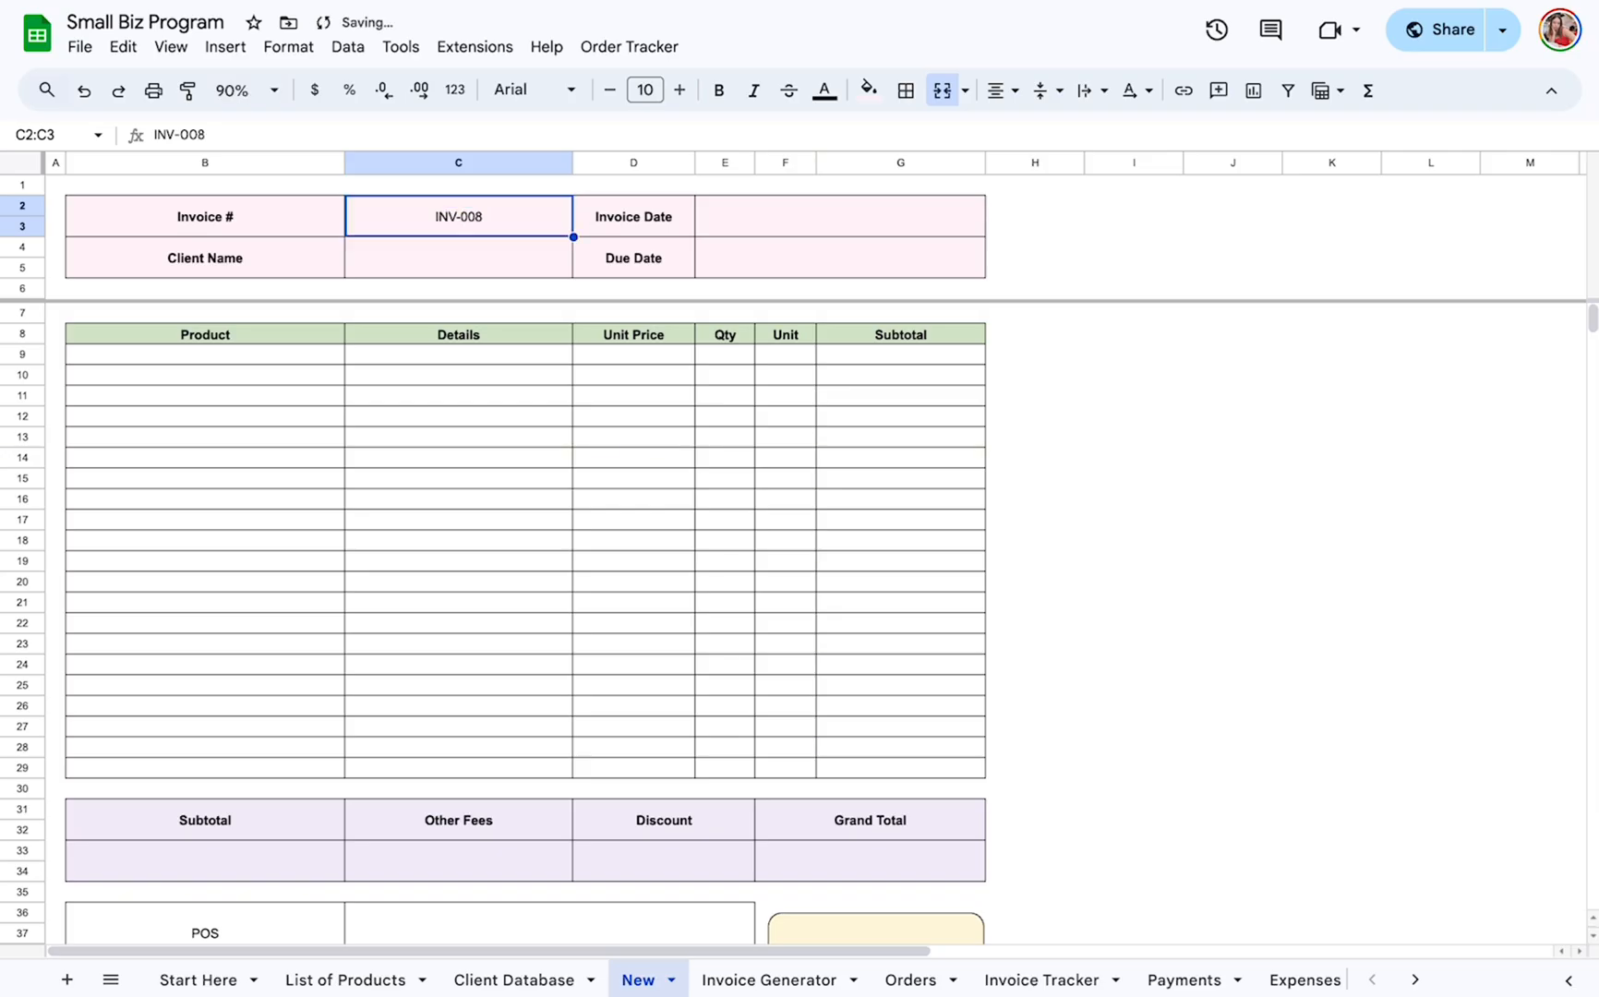
Enter the client's full name in the Client Name field of the new invoice.
click(468, 250)
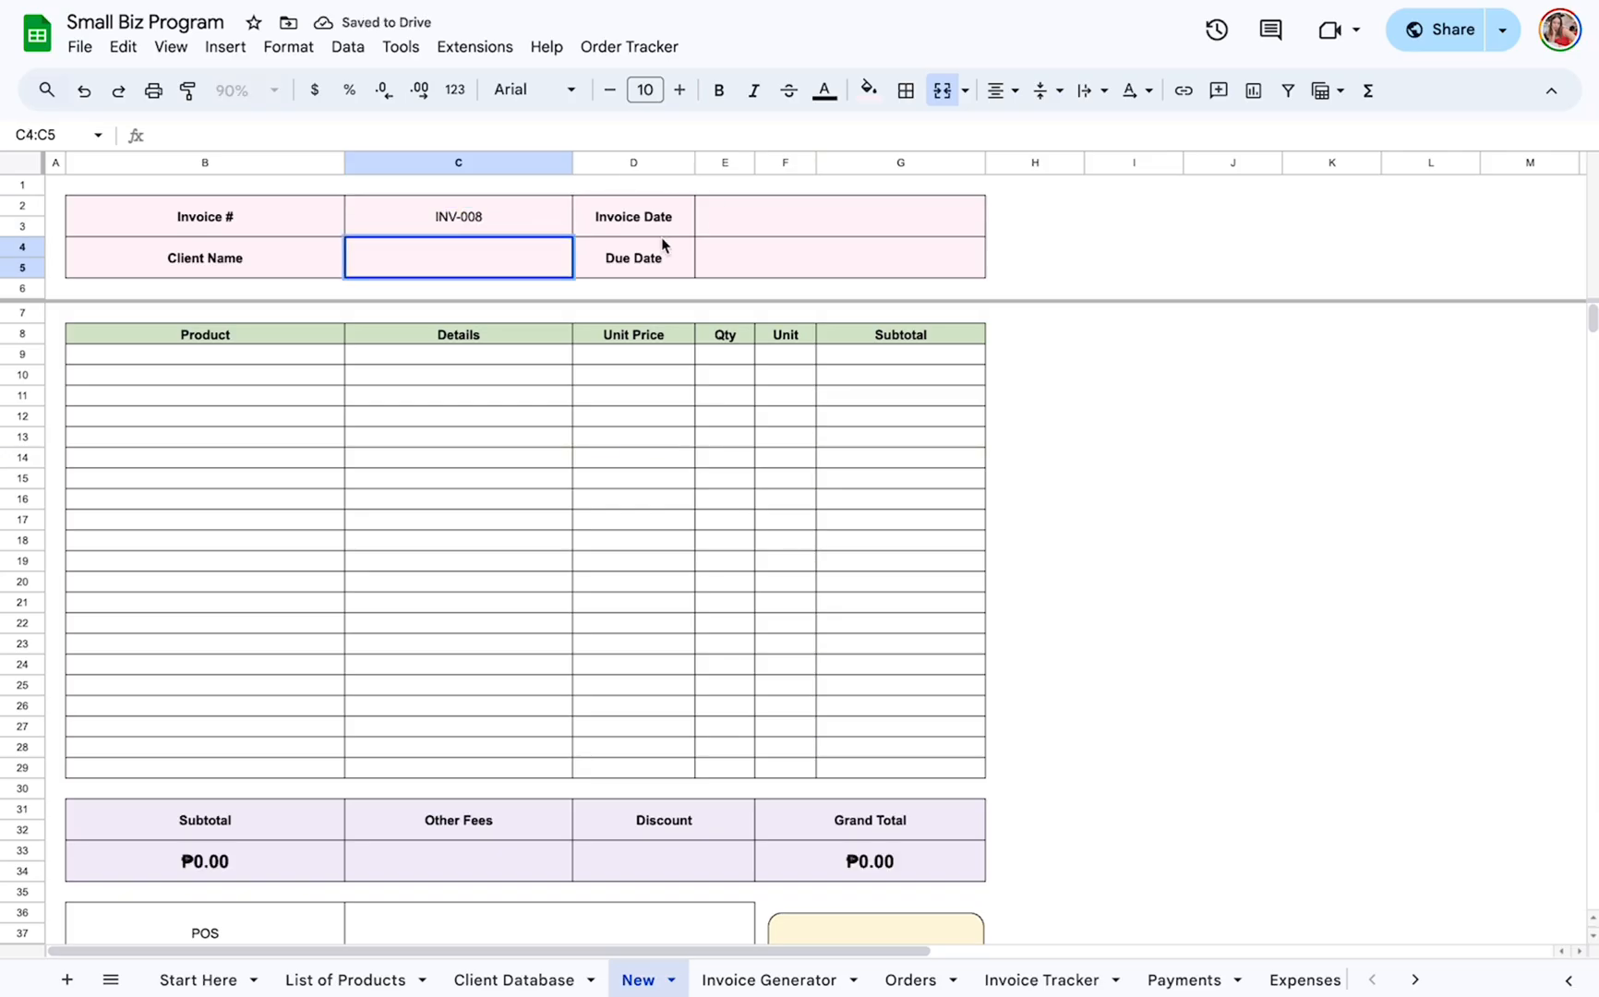
text(Juan Dela Ceu)
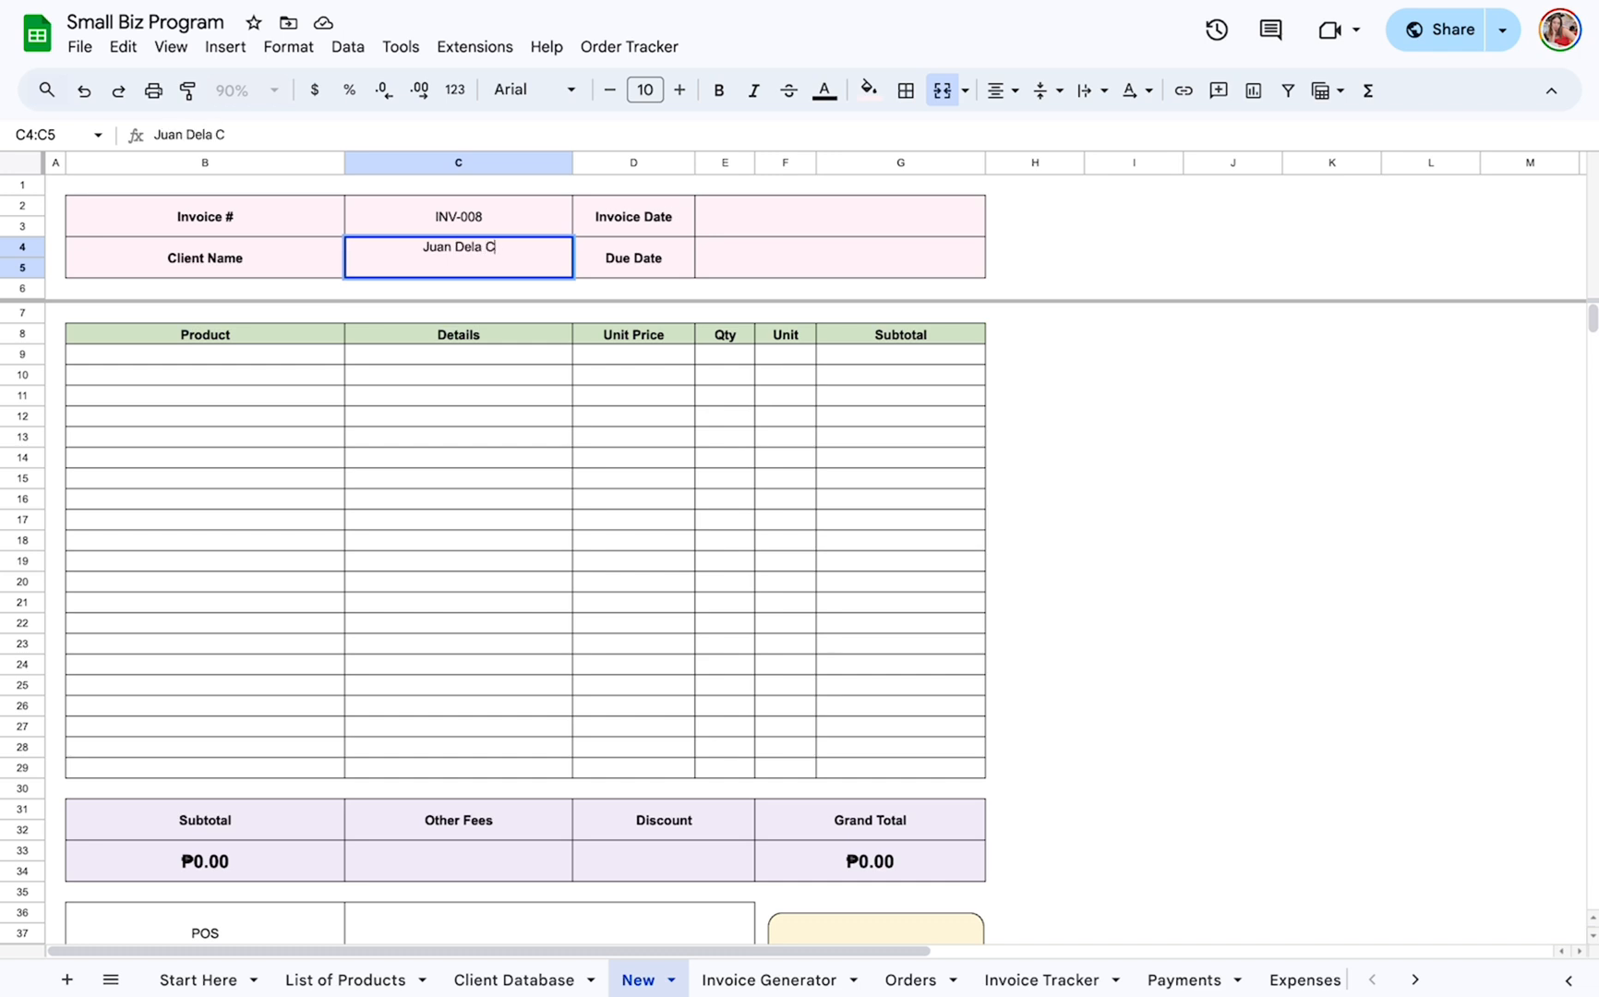
key(BackSpace)
key(BackSpace)
text(ruz)
key(Return)
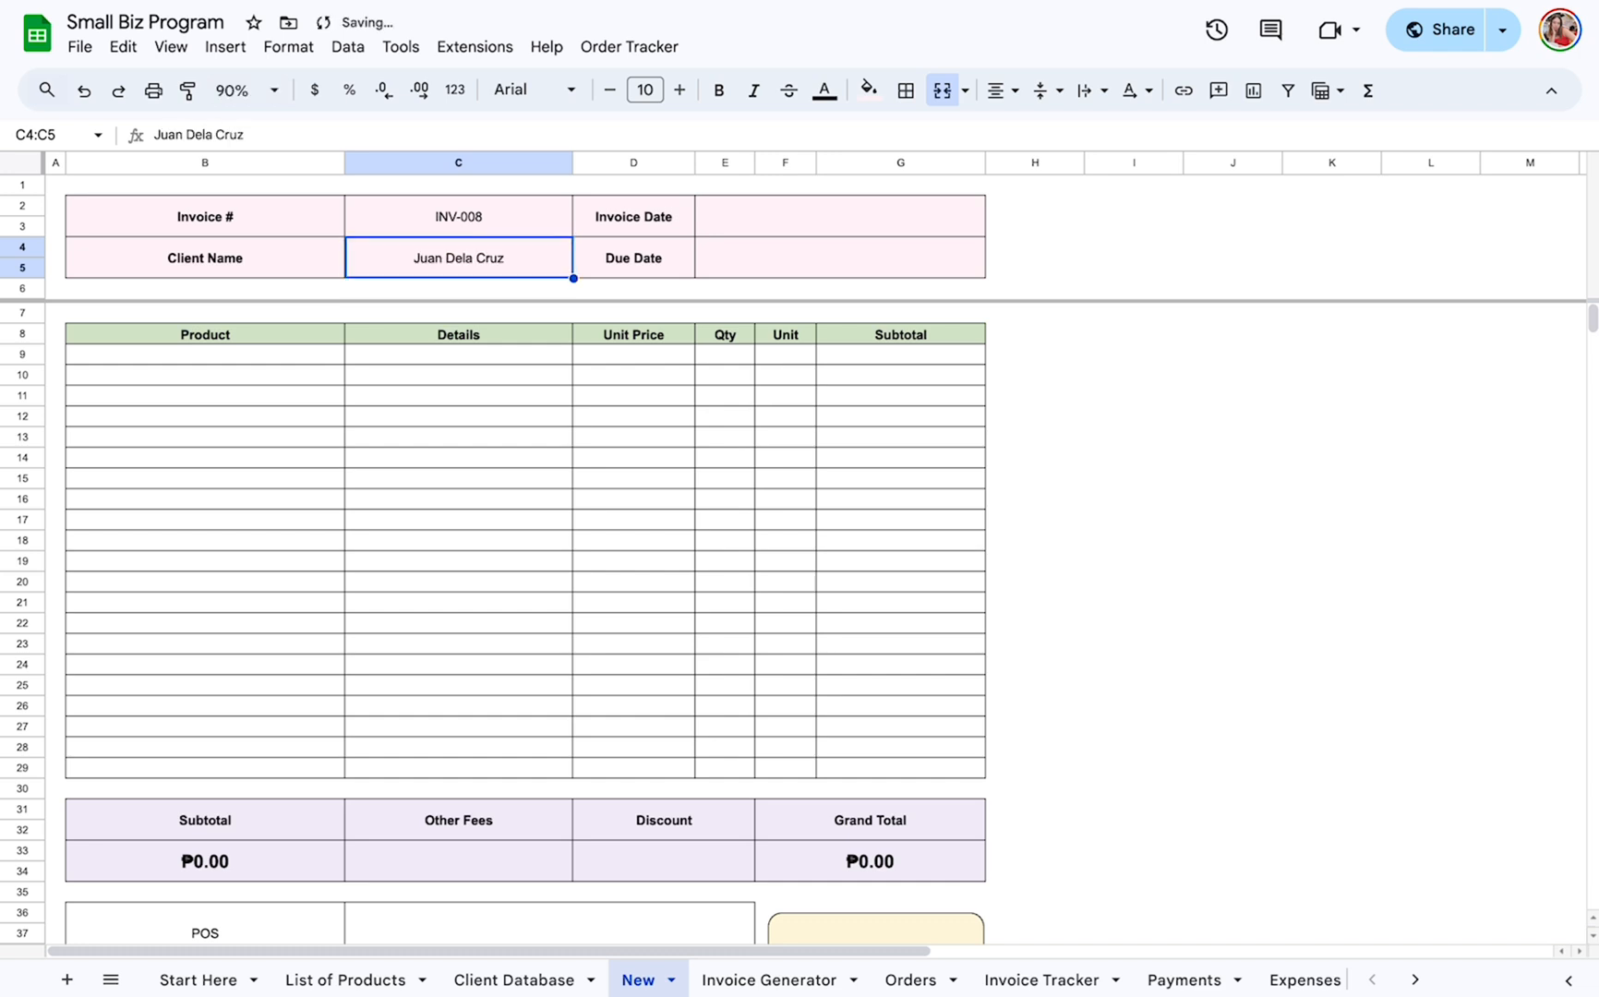
Set the Invoice Date to September 9, 2025 and the Due Date to September 10, 2025.
double_click(895, 226)
click(802, 357)
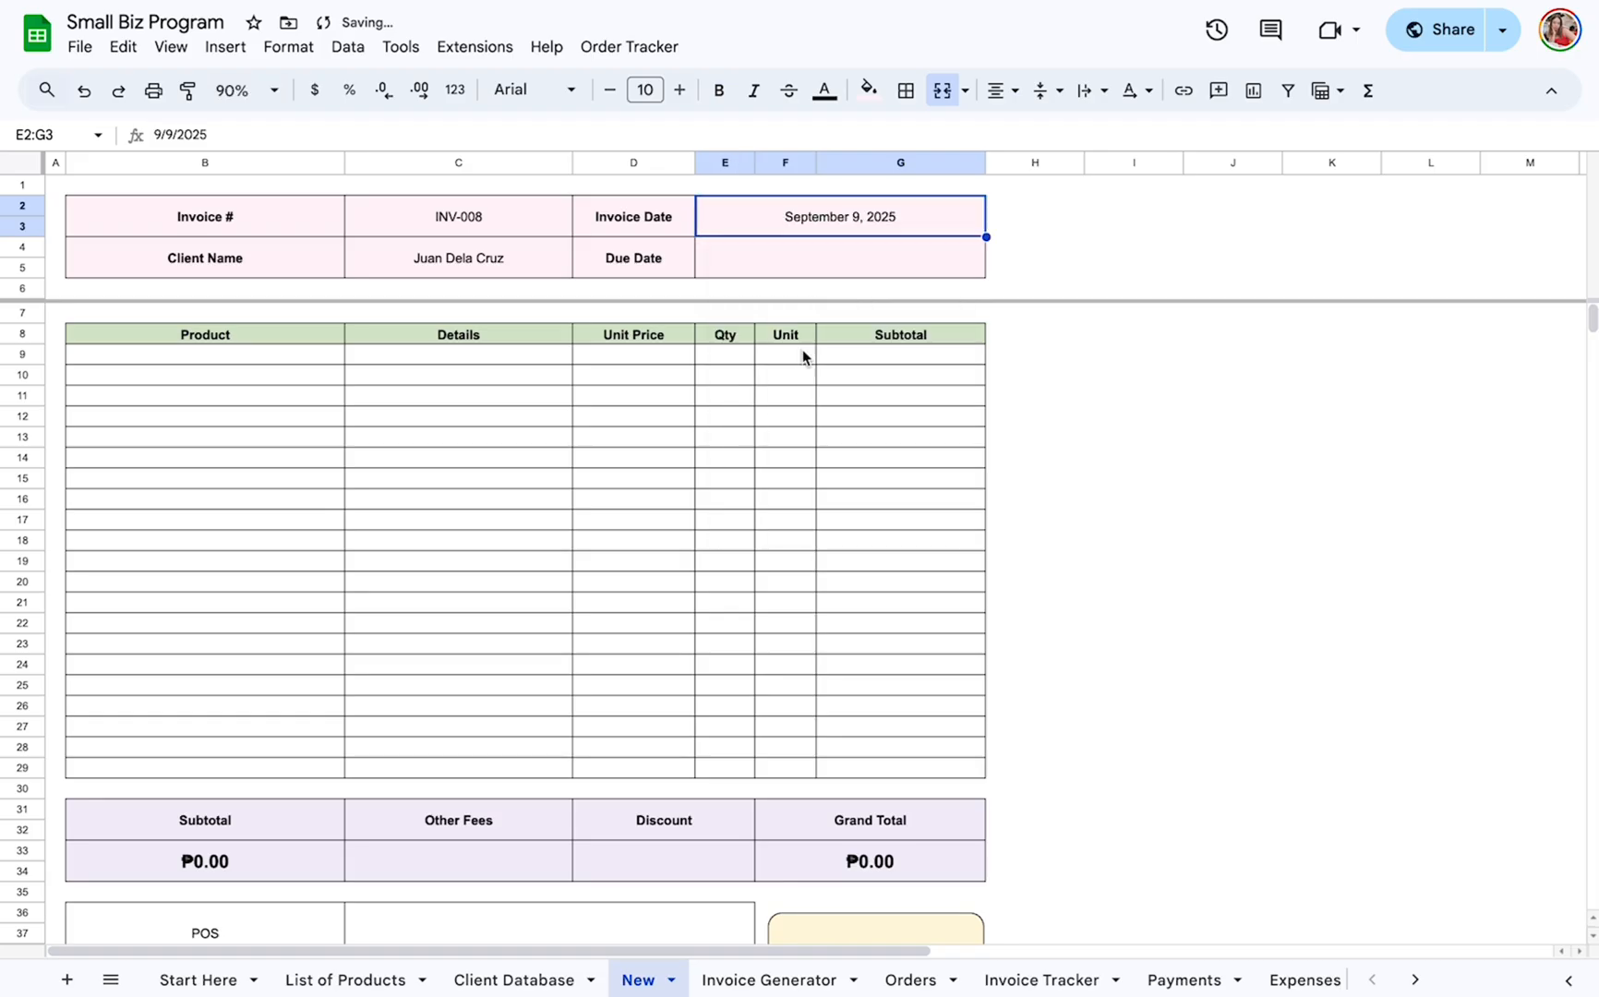
double_click(818, 261)
click(838, 398)
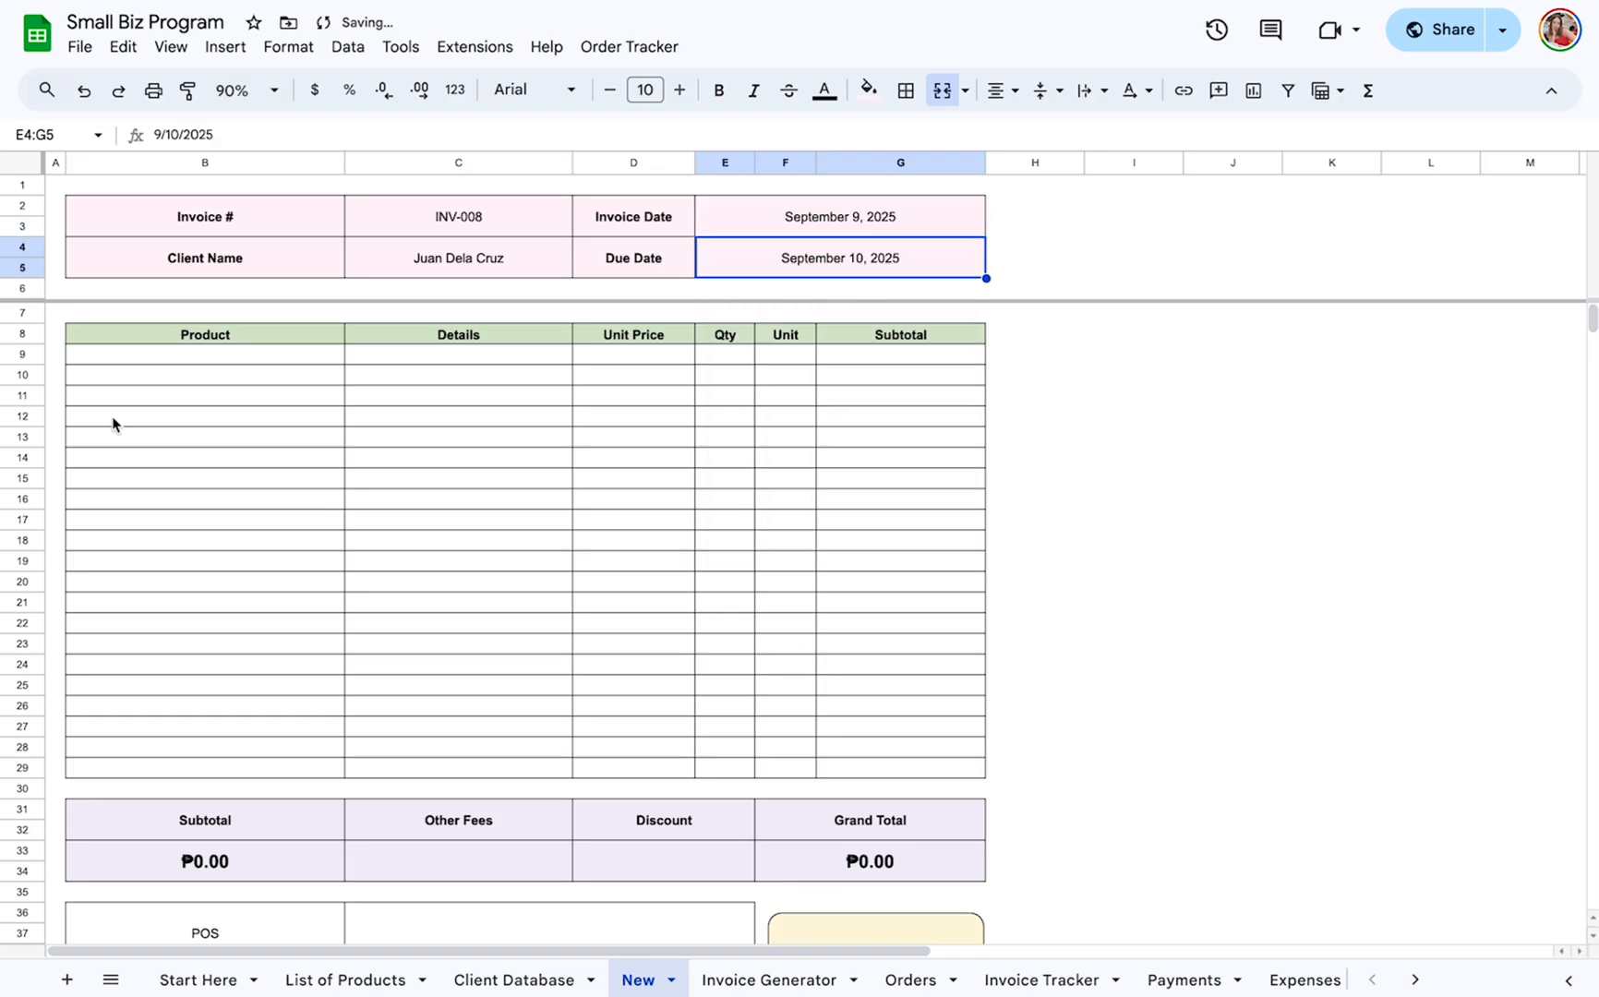
Add Product A Brand 1, Product A Brand 2 and Product B to the first three product rows of the invoice.
click(211, 362)
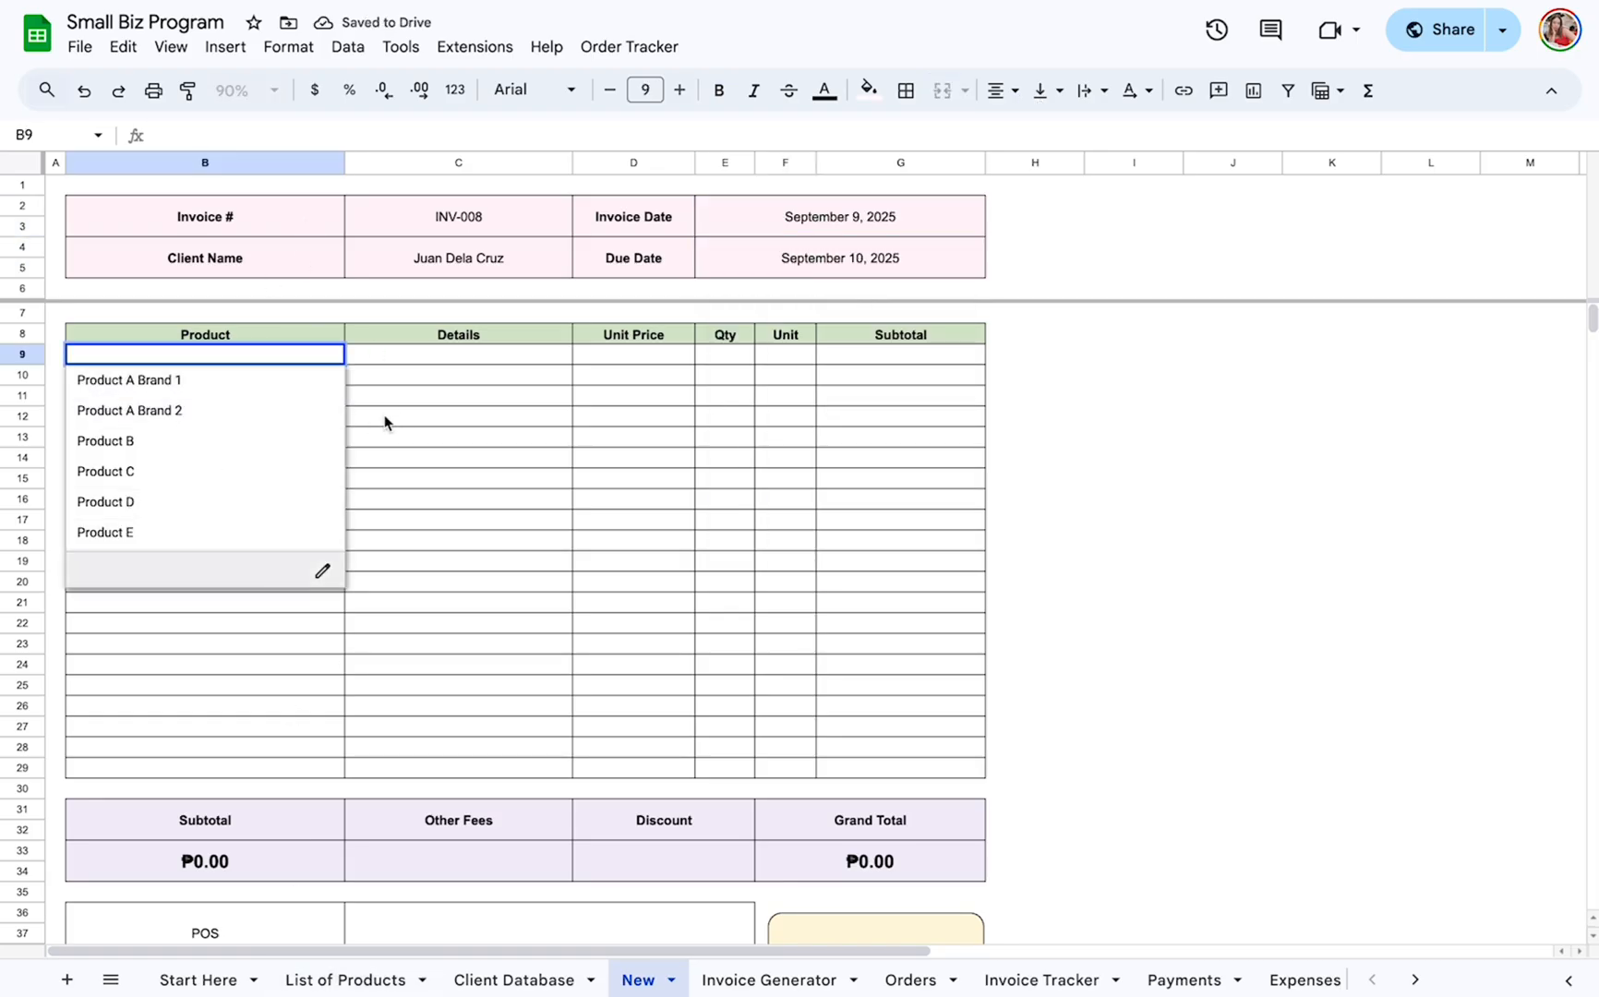
click(314, 379)
click(304, 375)
click(282, 430)
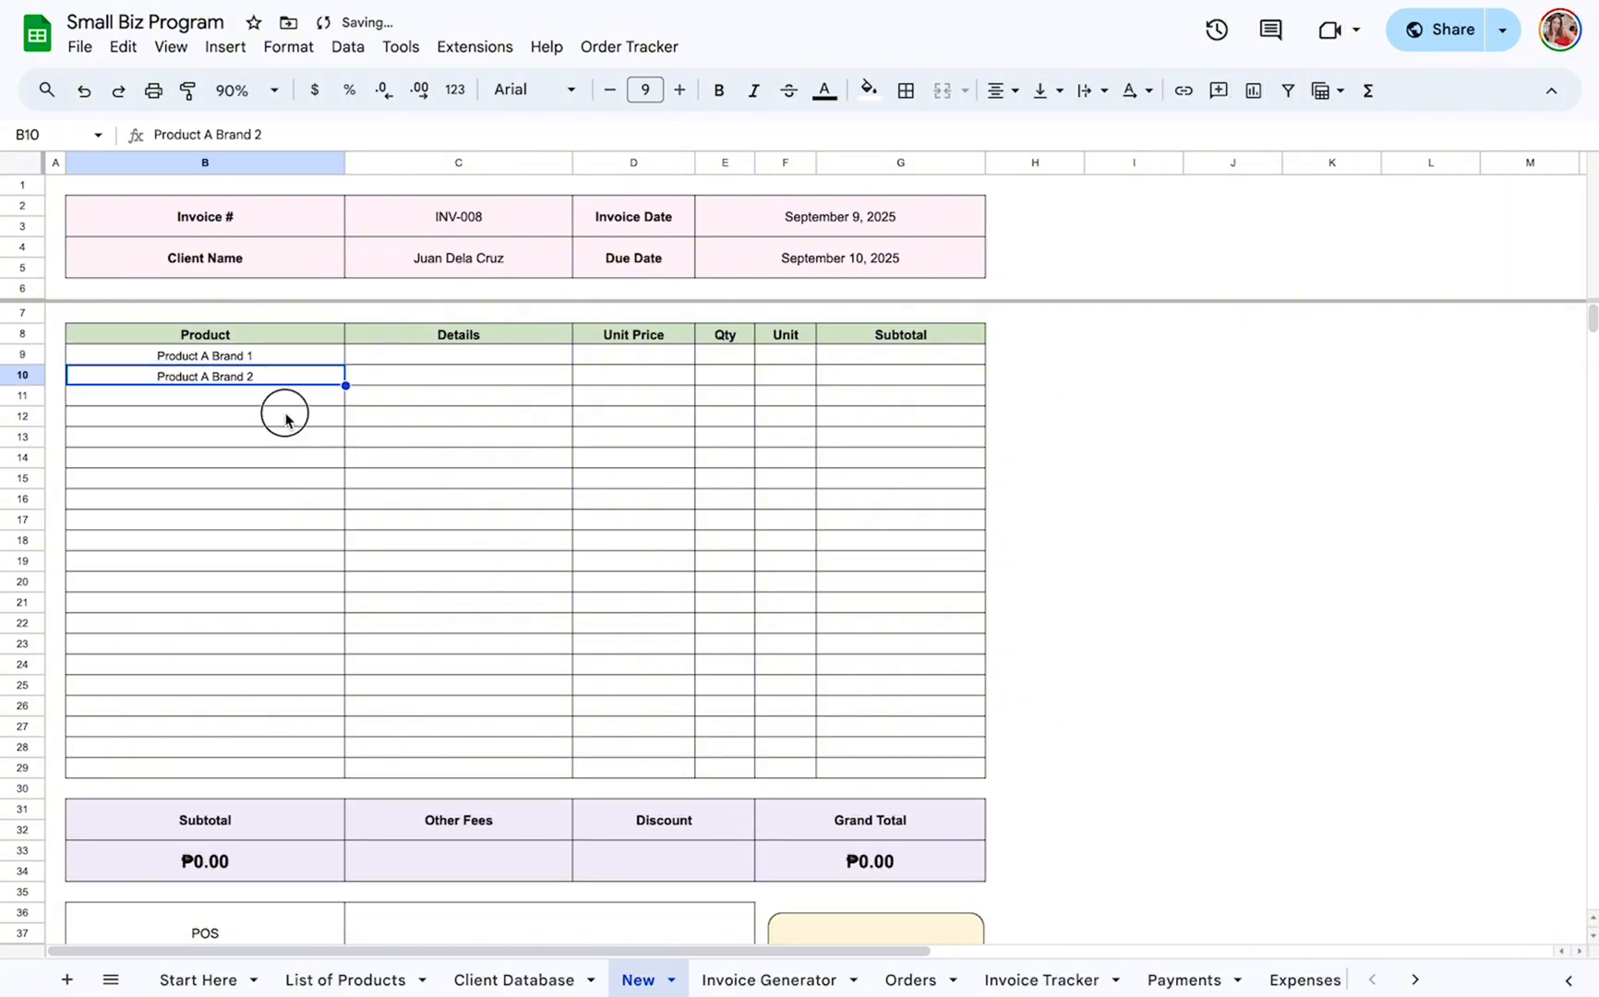
click(285, 418)
click(282, 397)
click(271, 479)
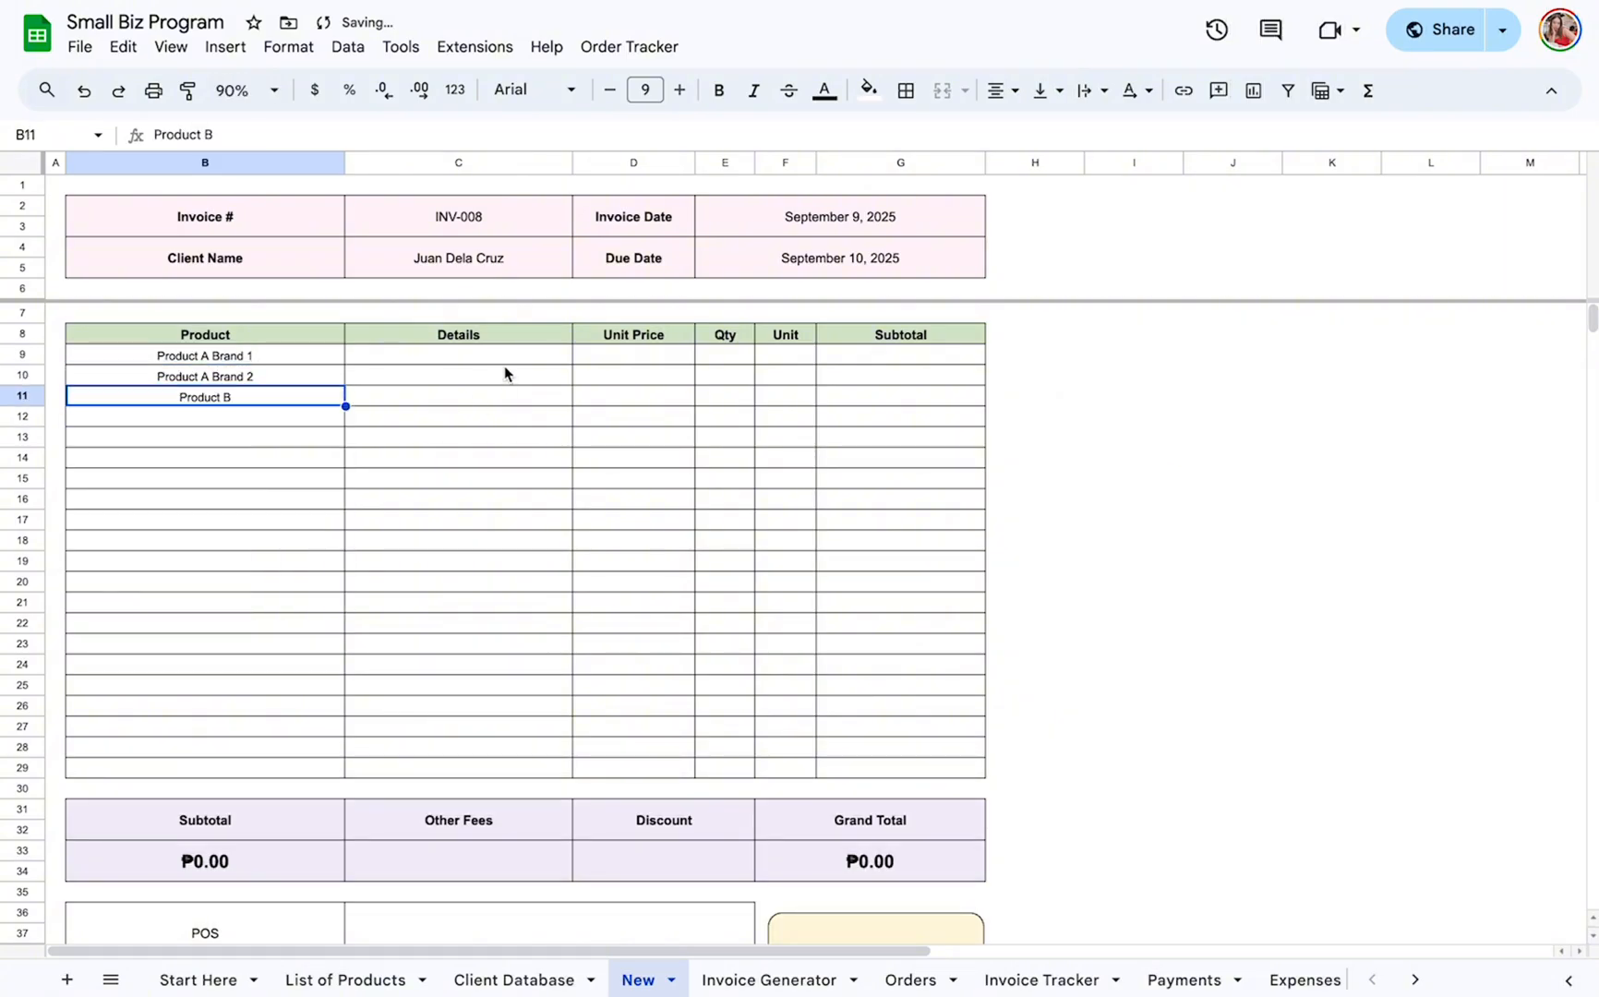
Fill in Details with "Size or Color - Leave Blank as Needed" for both Product A brands and "Colos - Size - Brand - Product B" for Product B.
click(505, 373)
click(503, 360)
click(496, 378)
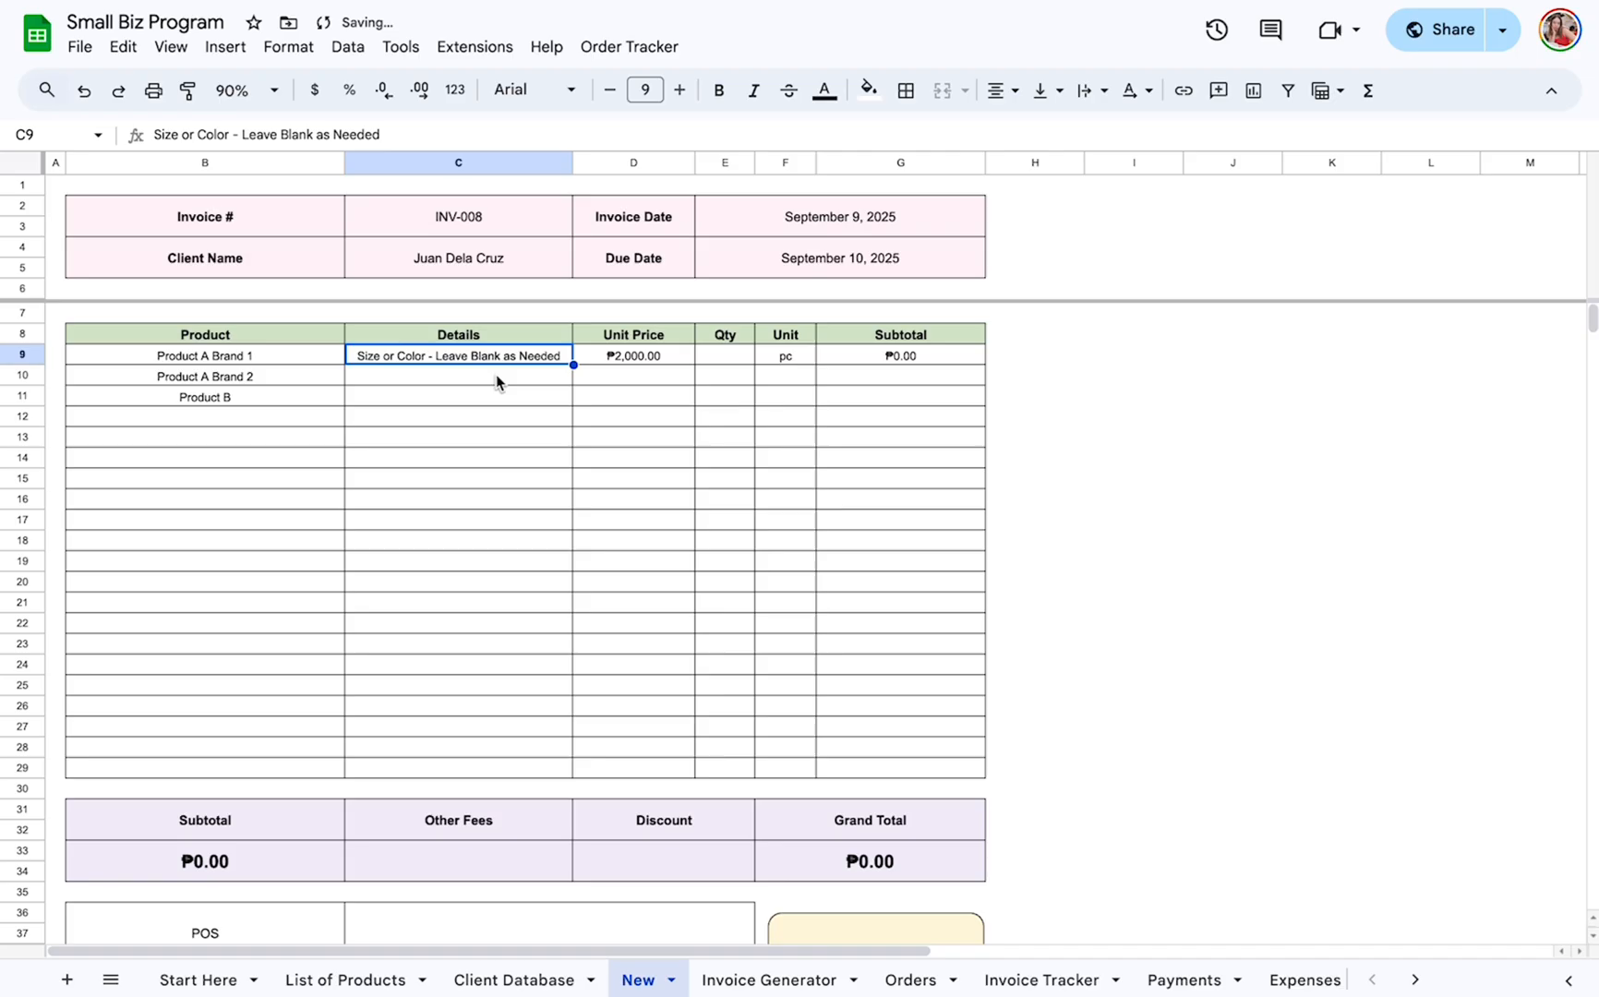
click(495, 378)
click(494, 404)
click(492, 397)
click(492, 397)
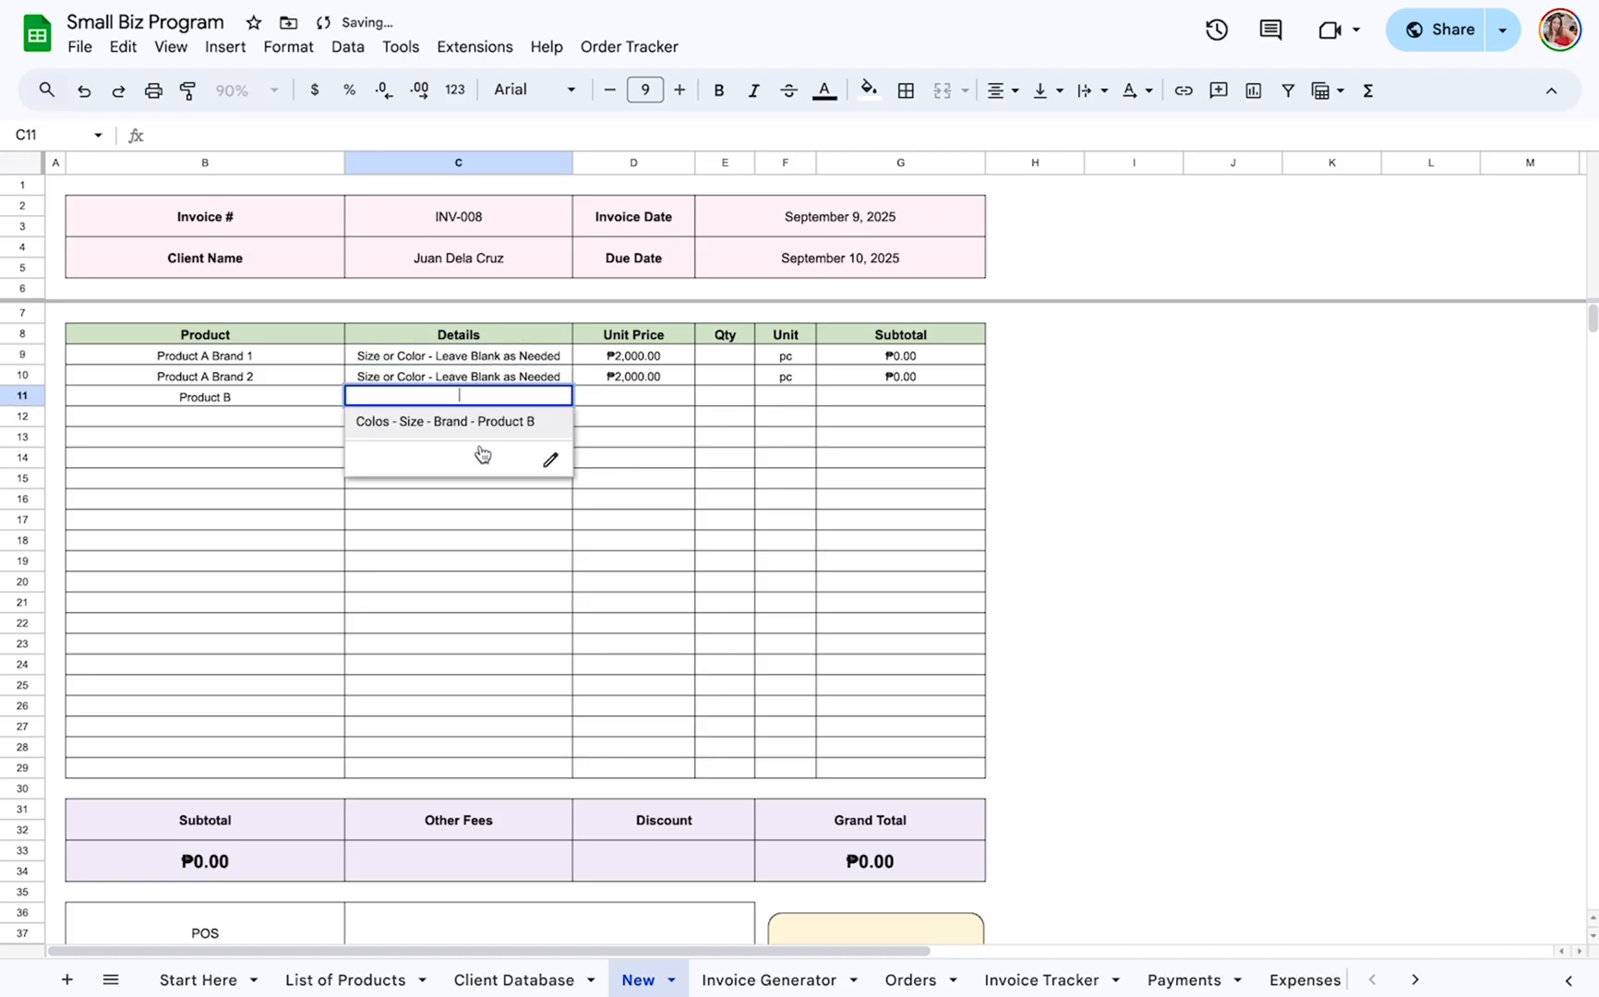
click(484, 426)
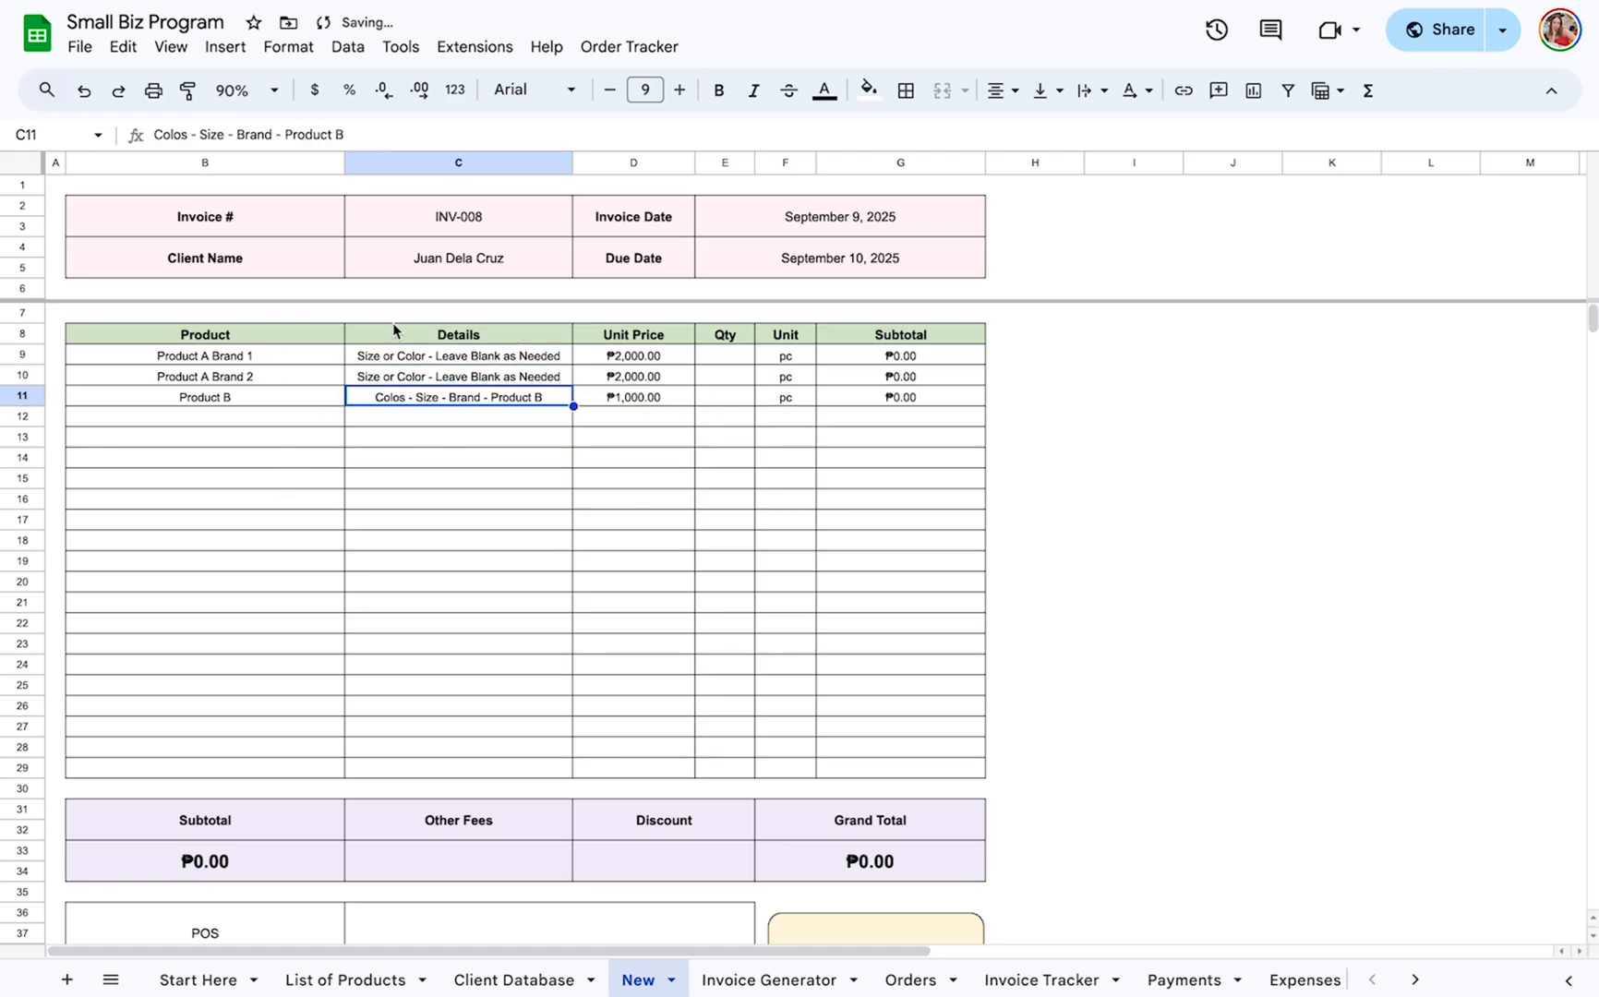
Set the quantity to 5 for each of the three products on the invoice.
click(711, 377)
click(711, 356)
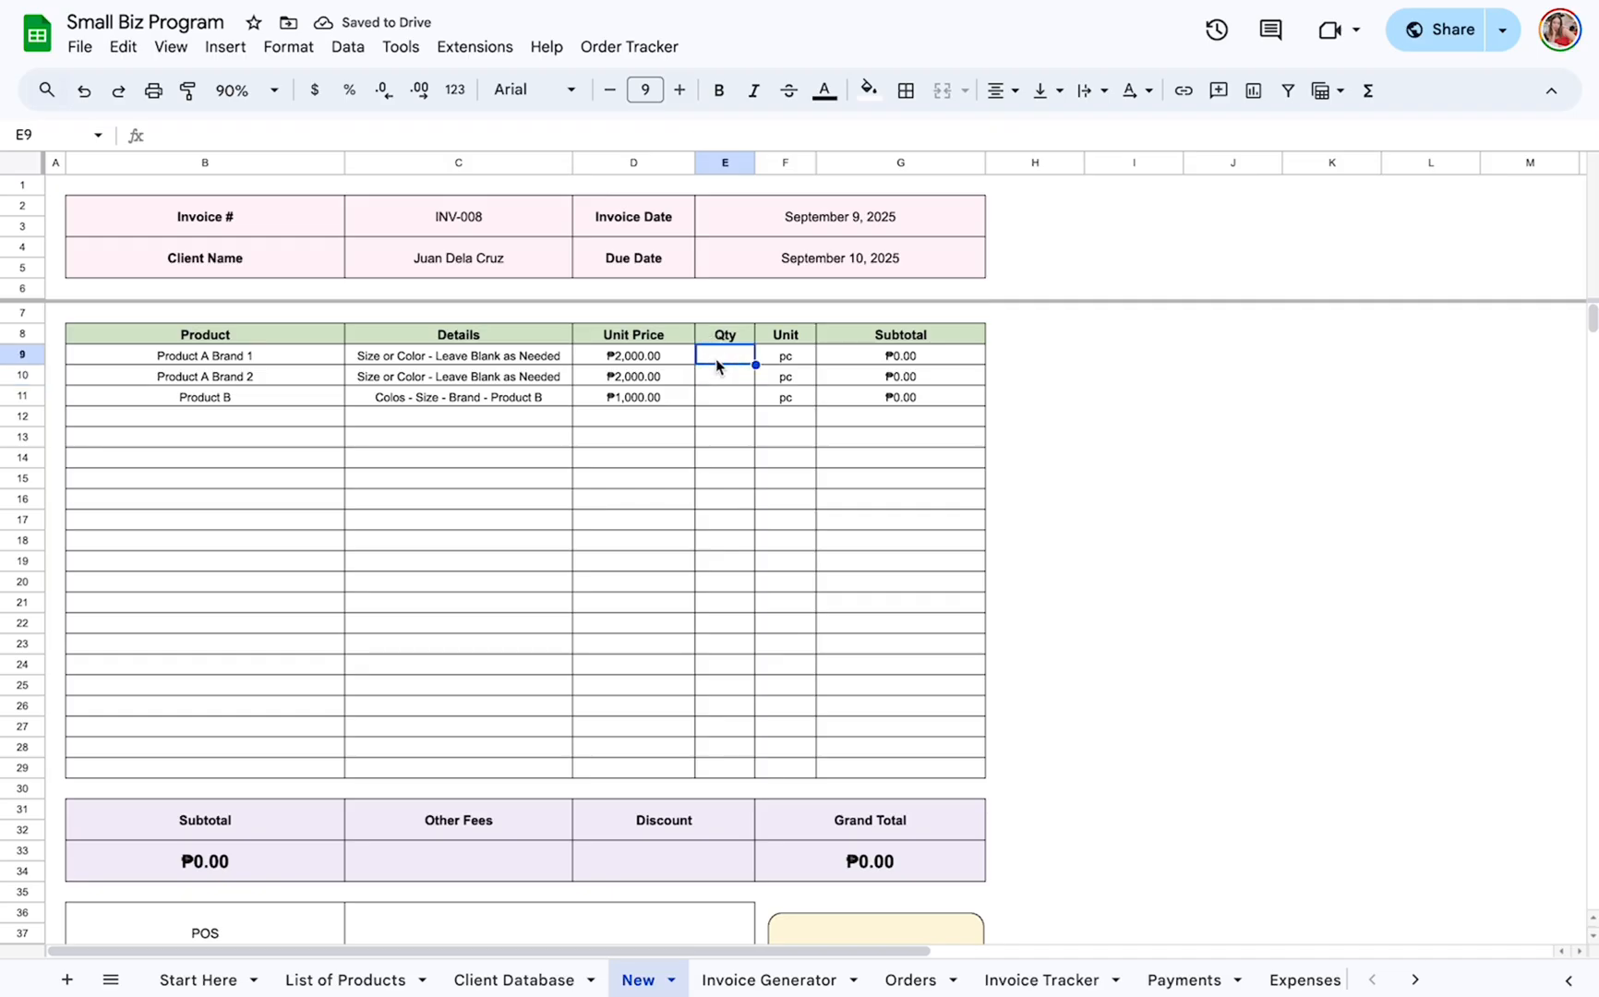
text(5)
key(Return)
text(5)
key(Return)
text(5)
key(Return)
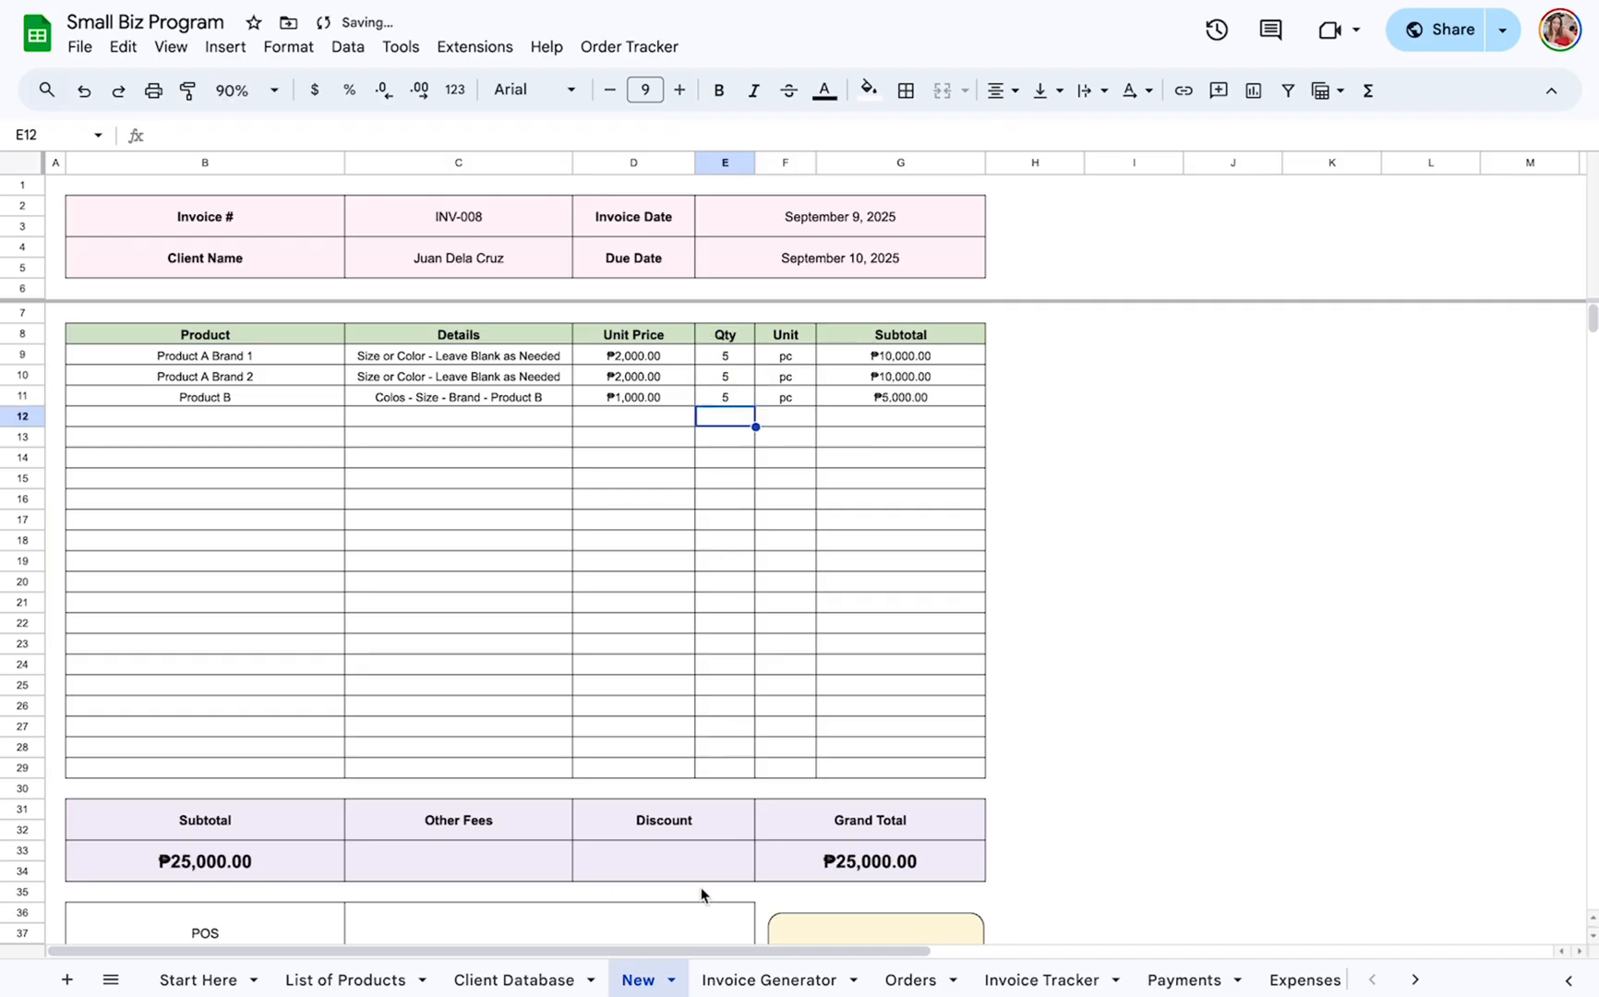
Enter 200 for Other Fees and 100 for Discount in the invoice totals.
scroll(701, 894, down, 2)
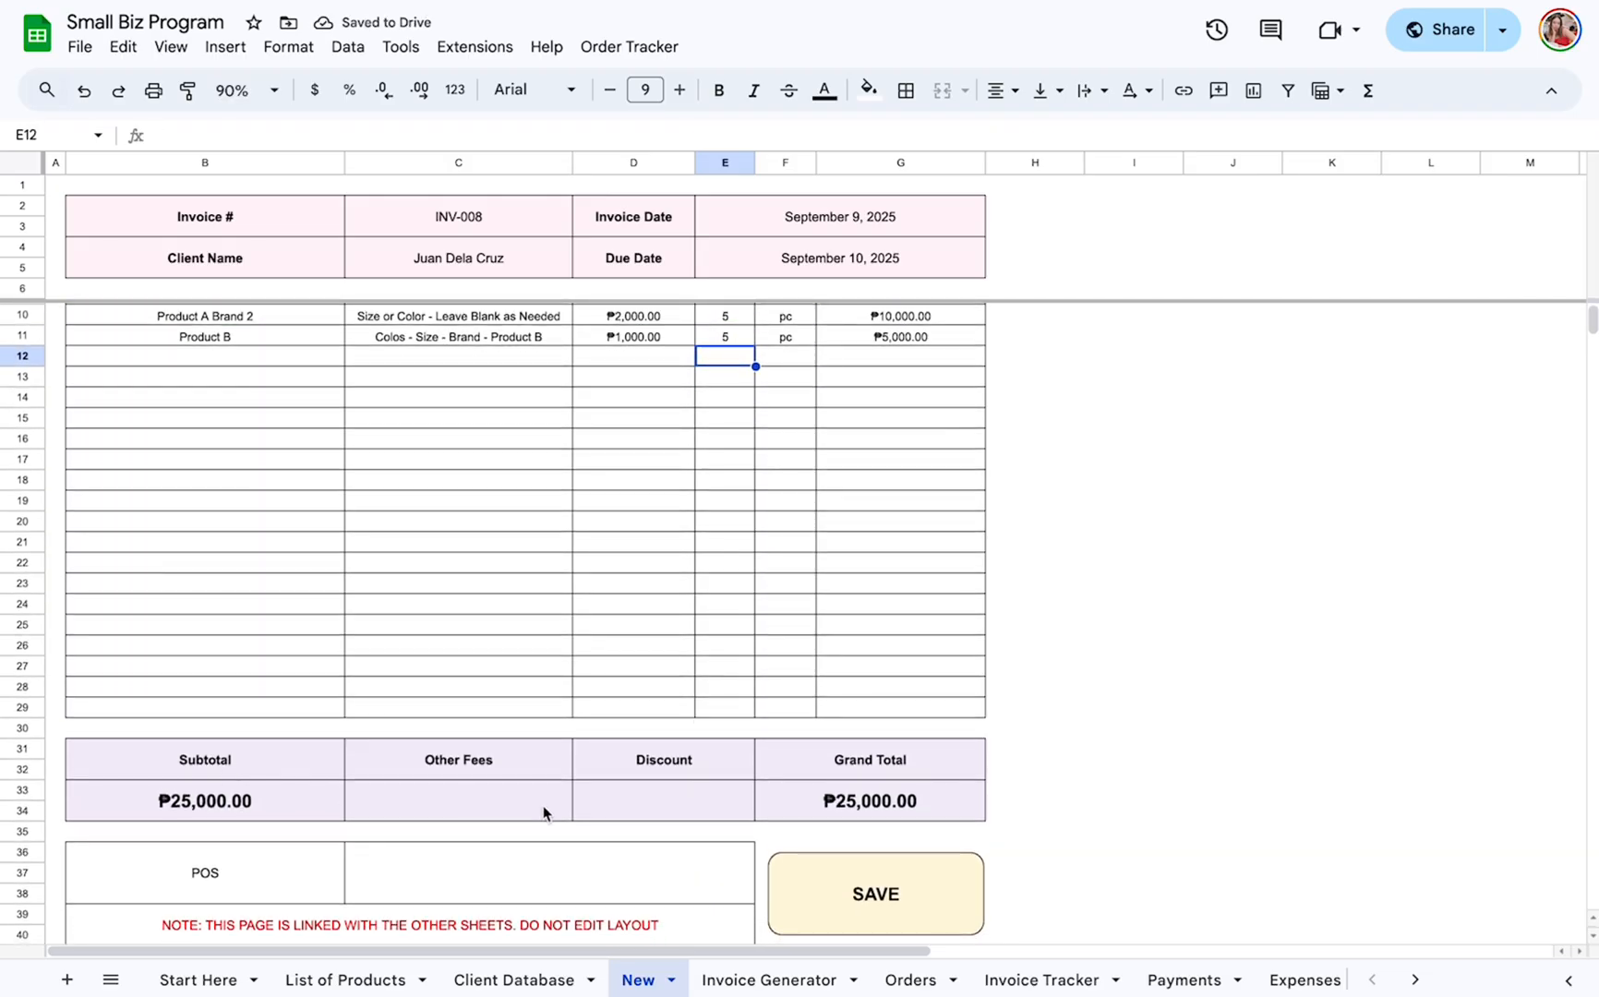
click(544, 812)
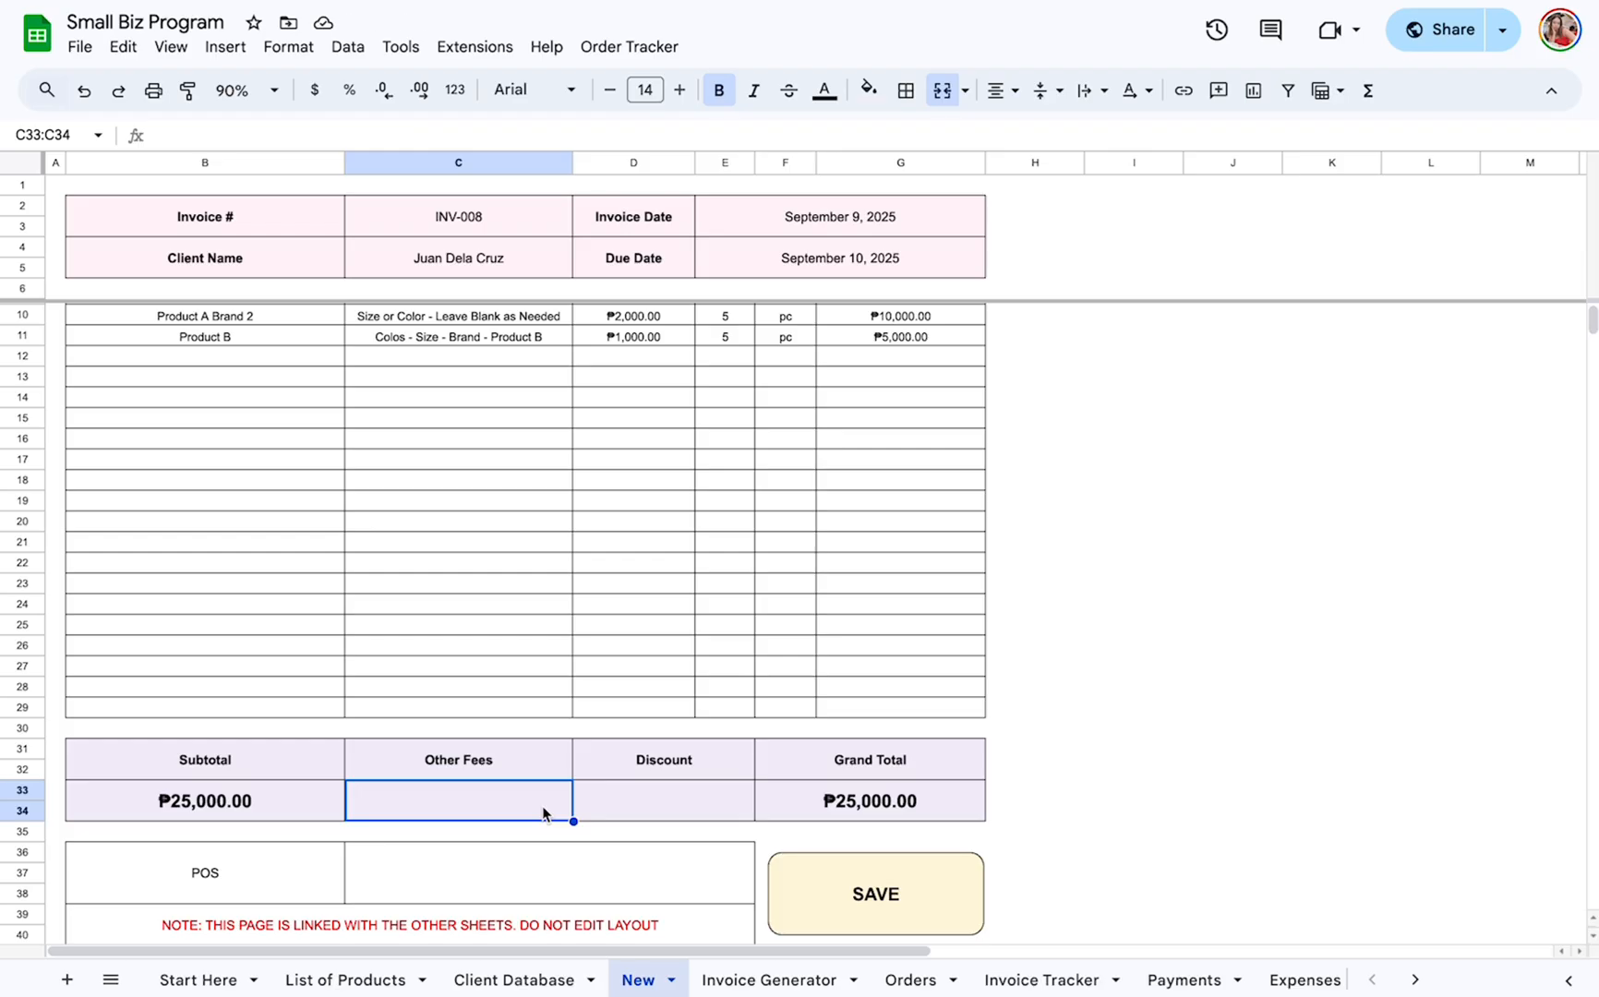
text(200)
key(Return)
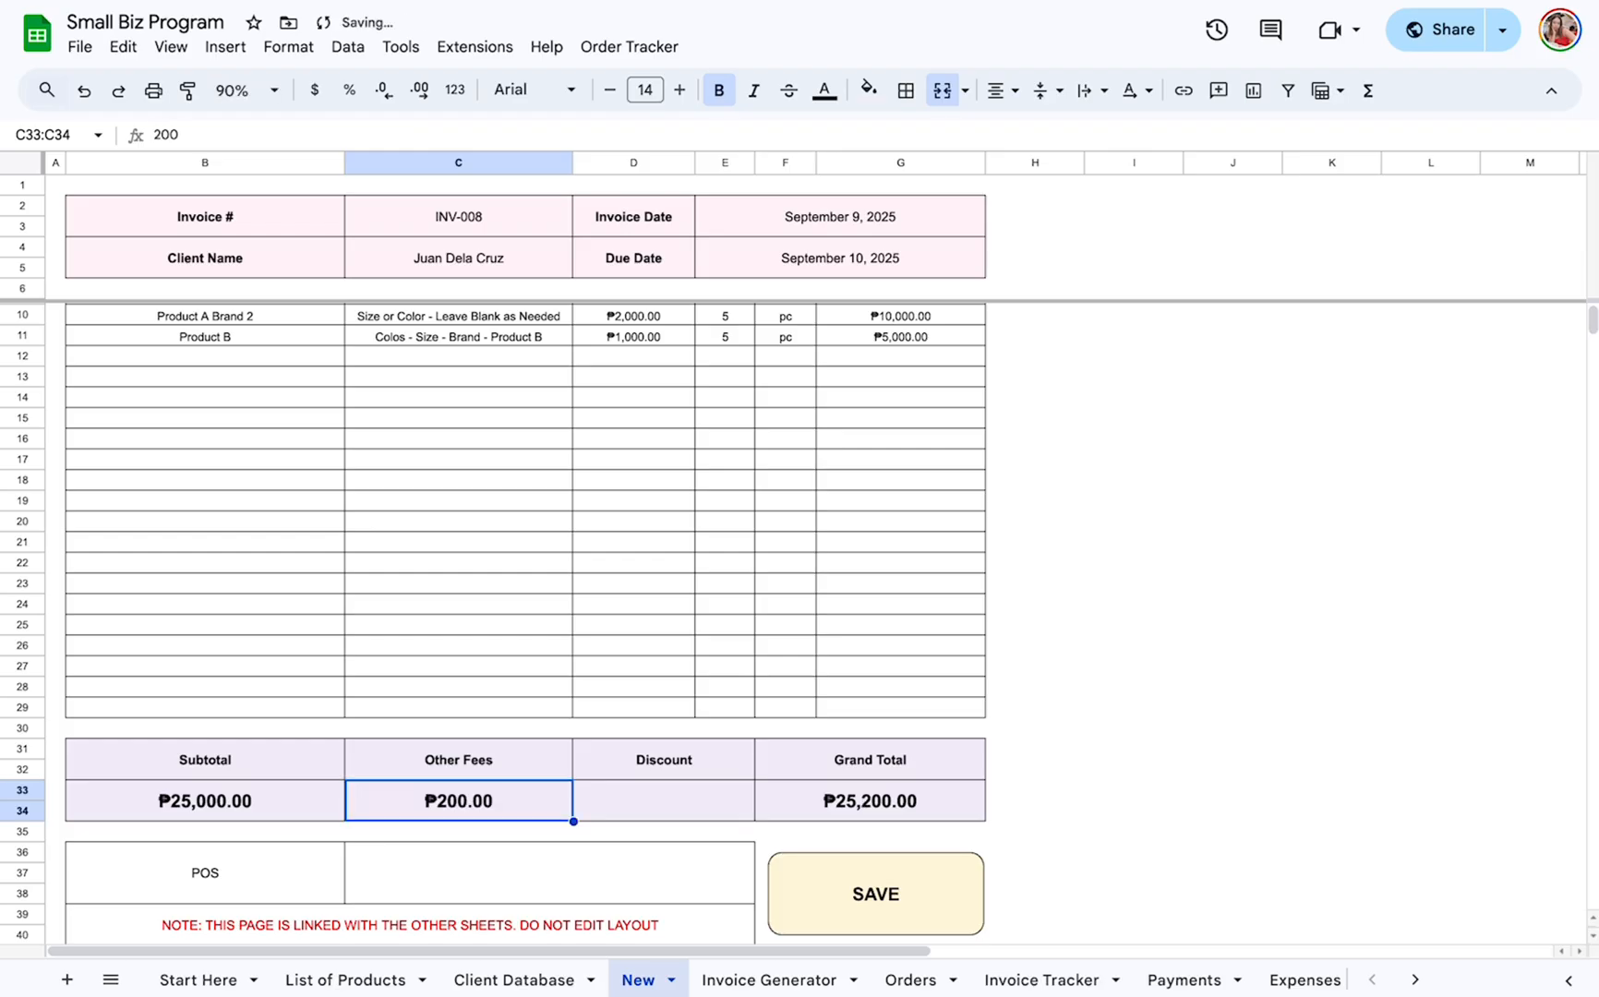
click(688, 801)
text(100)
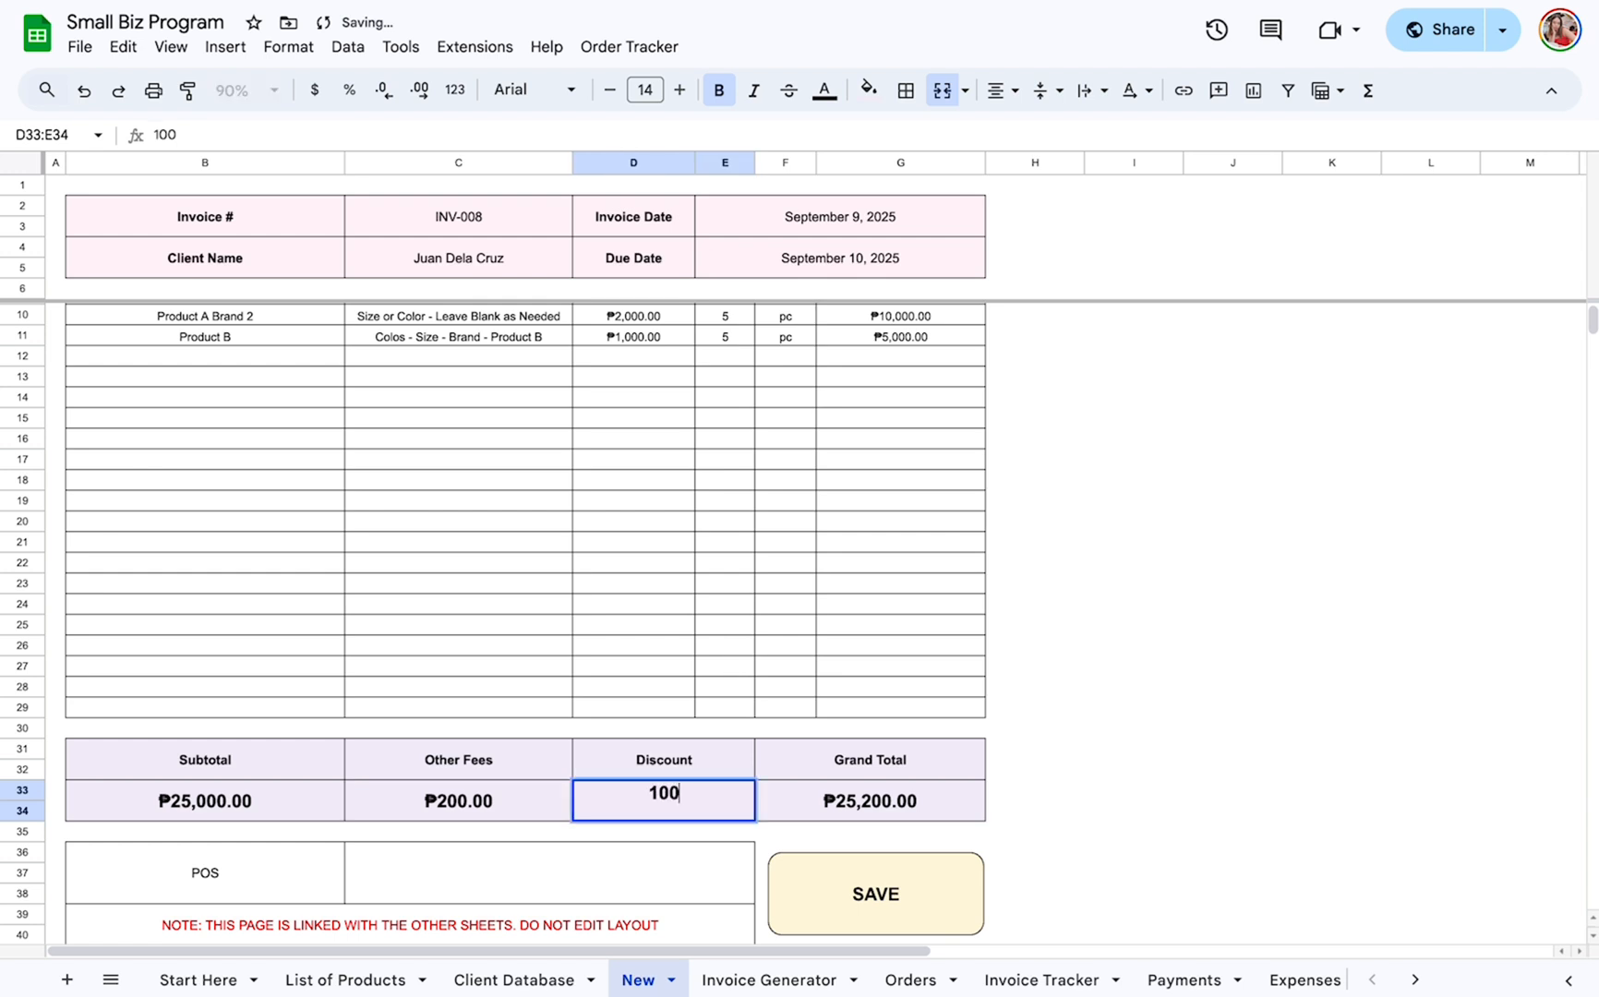
key(Return)
Choose TikTok as the invoice's POS and save the invoice.
click(593, 885)
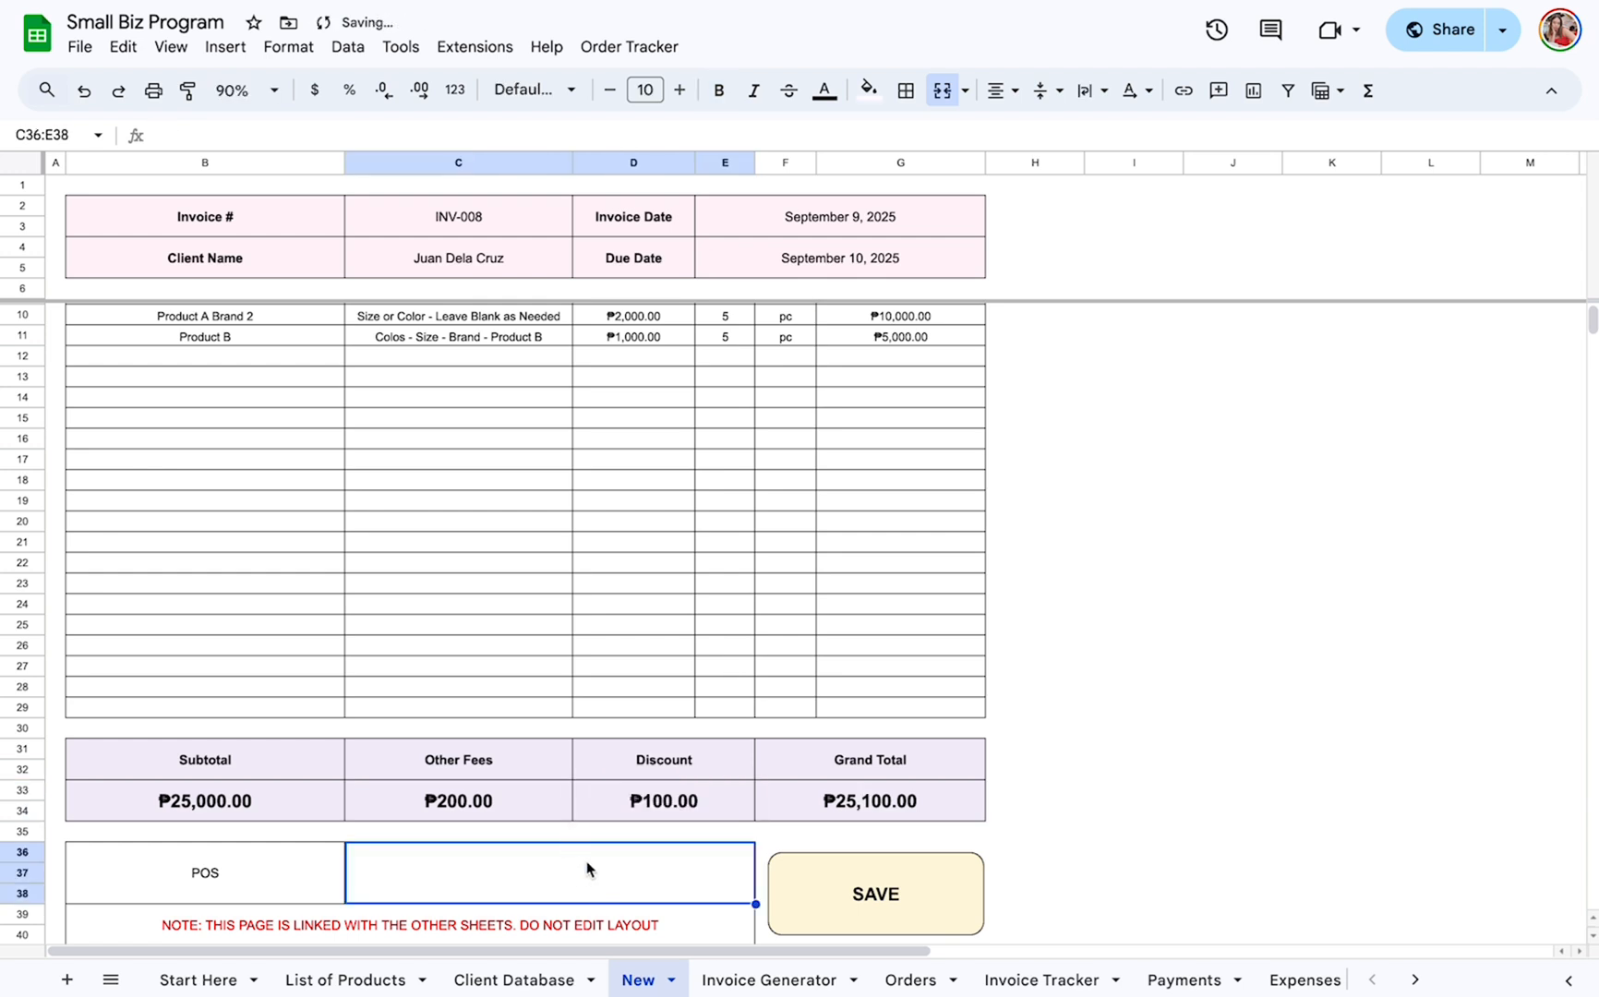
scroll(588, 863, down, 1)
double_click(596, 838)
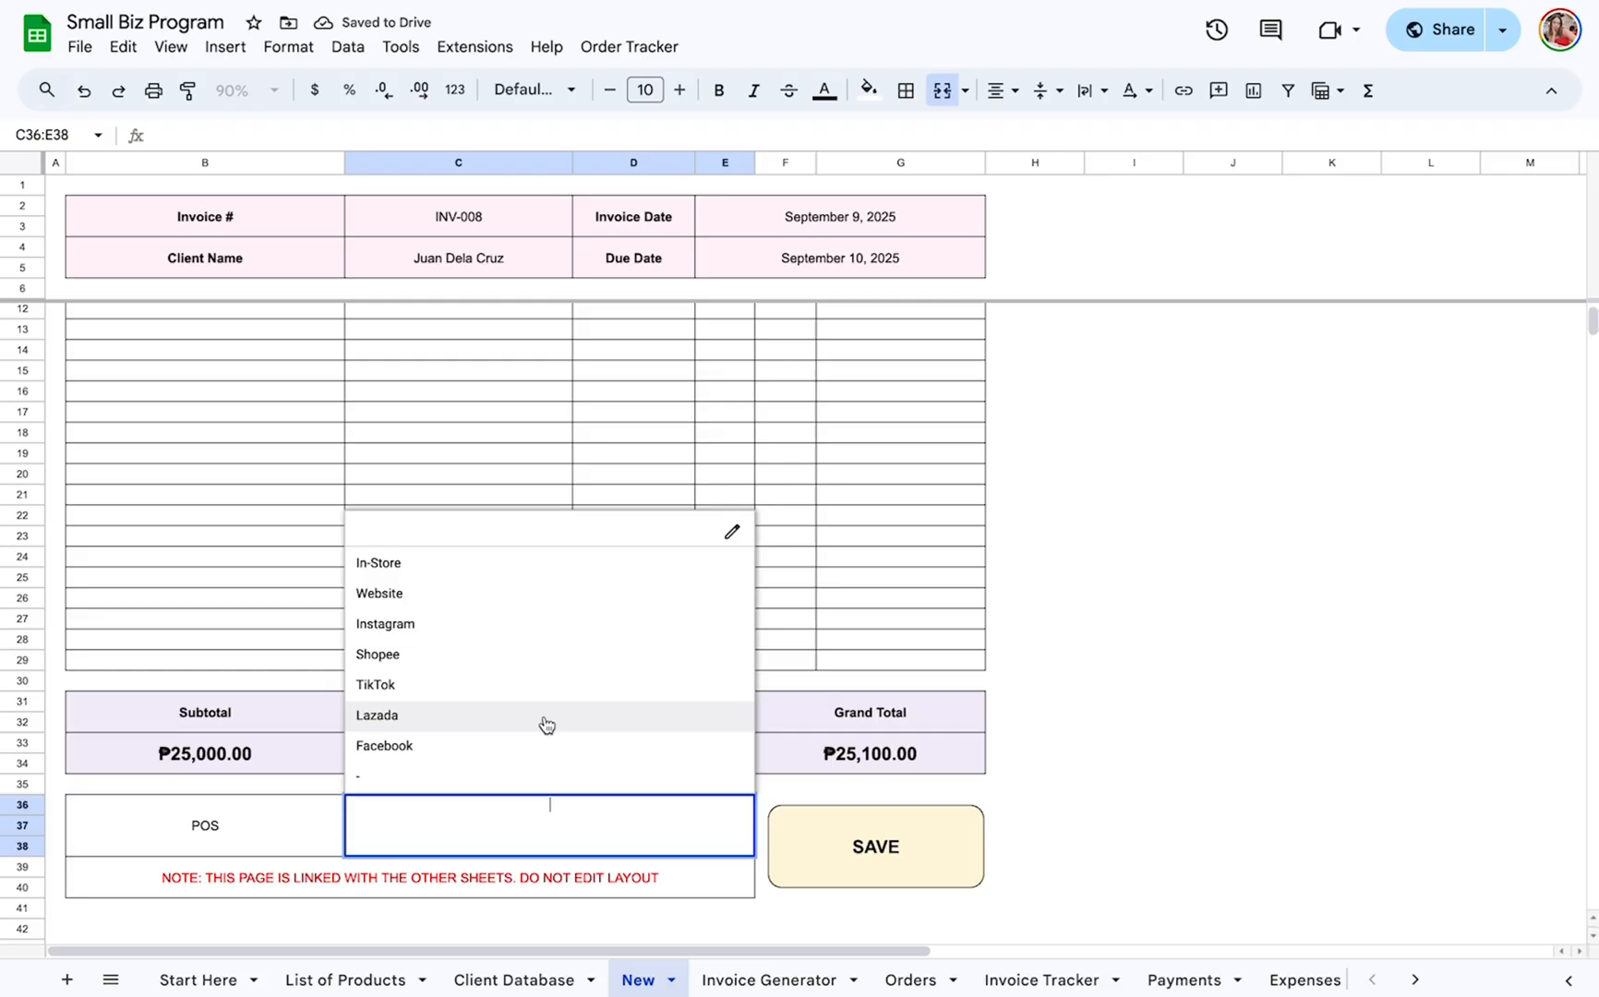
click(541, 688)
click(1087, 831)
click(876, 885)
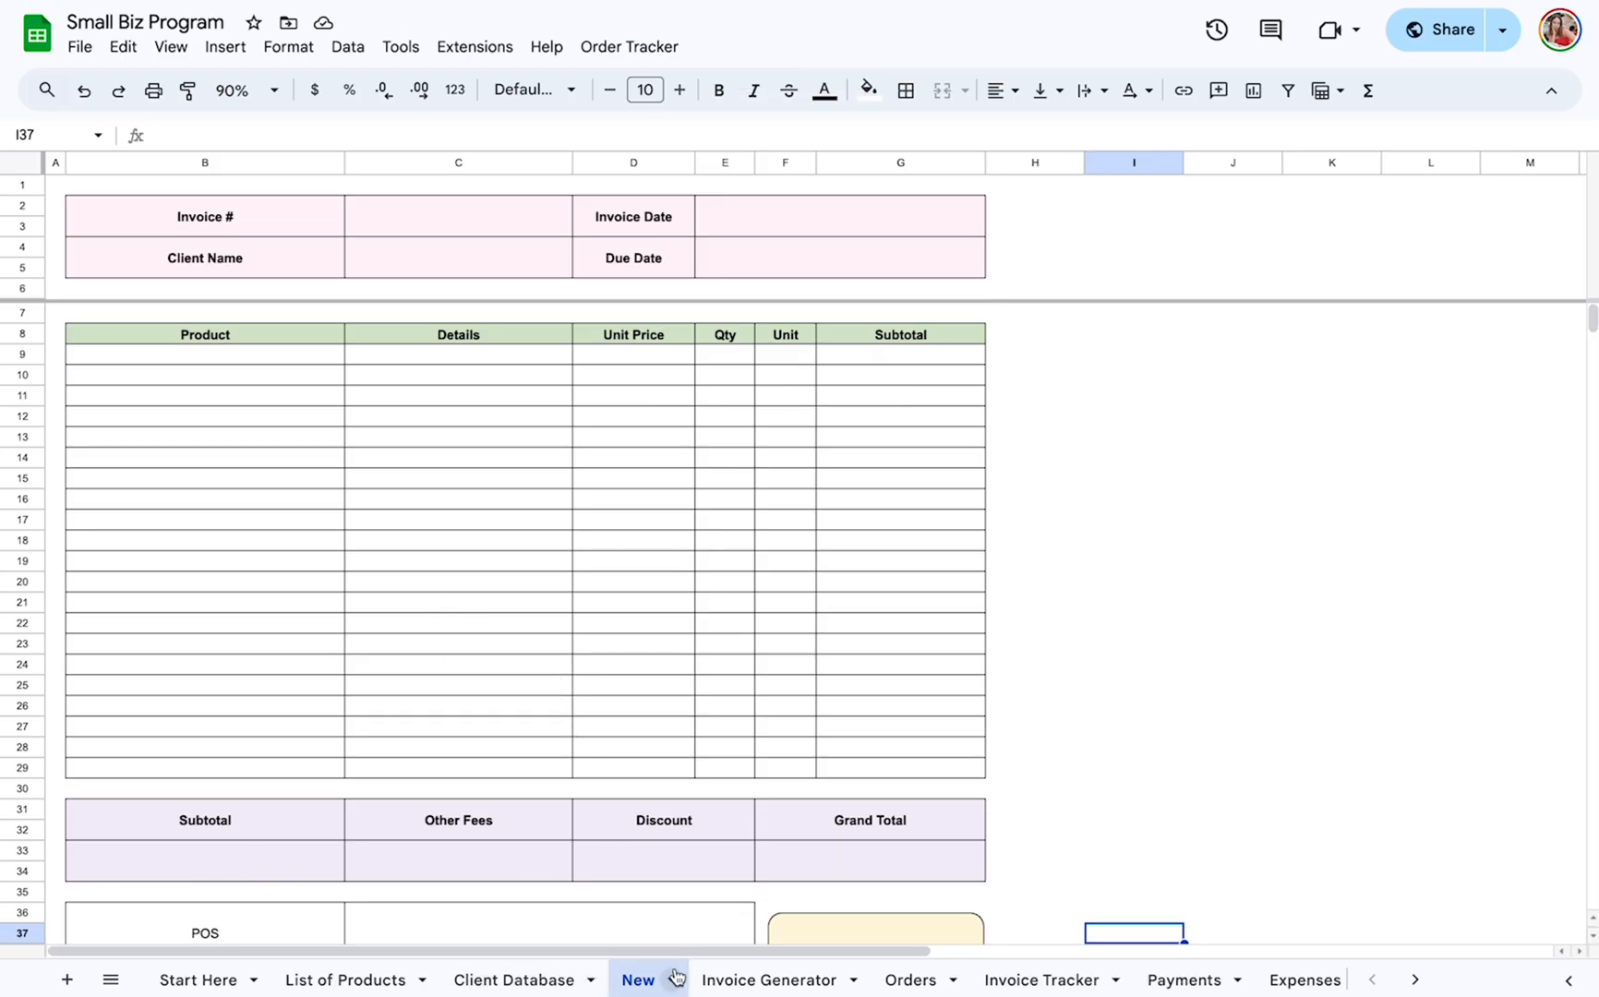
Look over the Orders and Invoice Tracker sheets for the saved invoice and return to the Invoice Generator sheet.
click(767, 980)
click(912, 986)
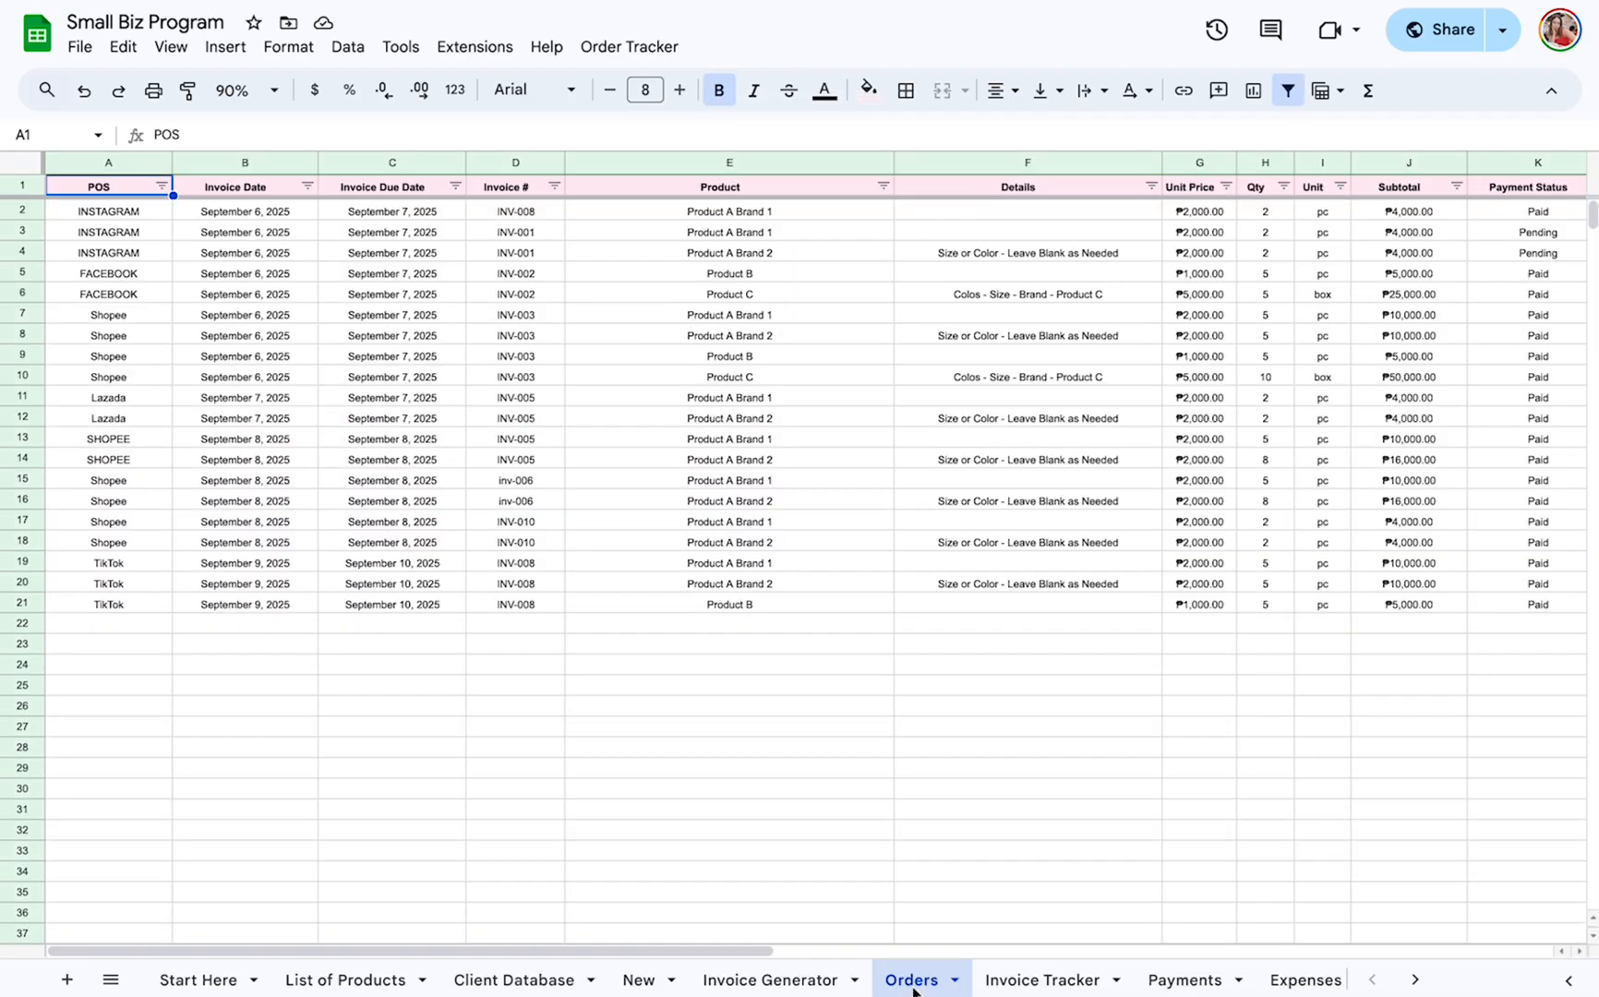
click(1024, 980)
click(779, 980)
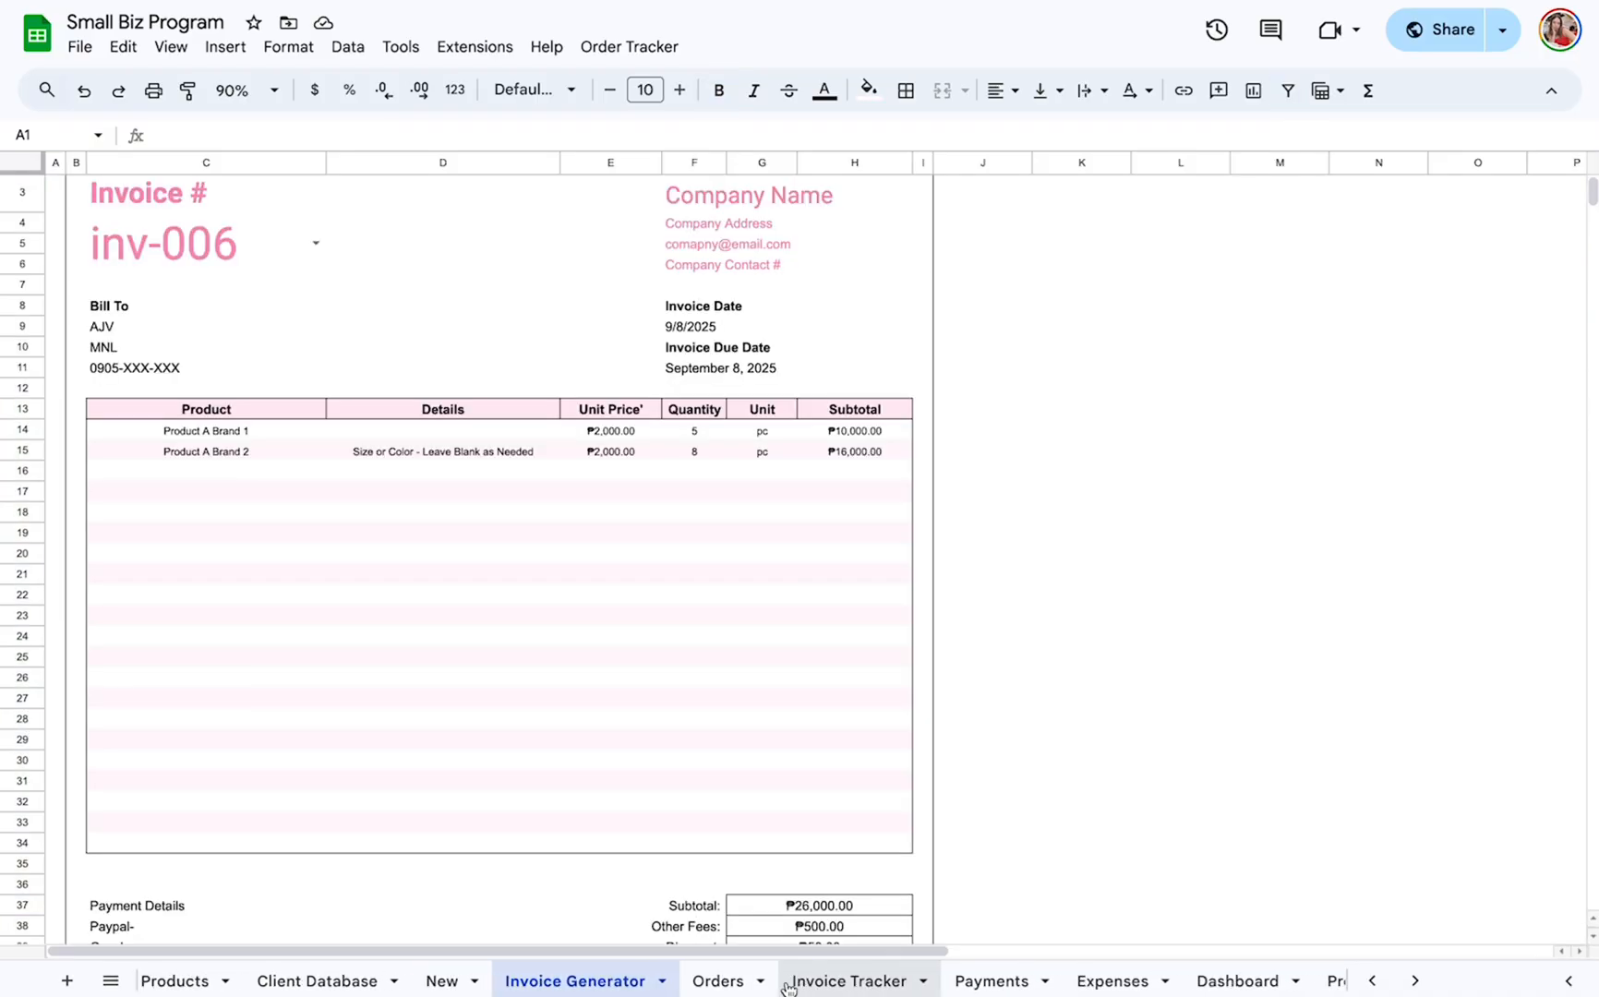
Load invoice INV-008 in the Invoice Generator.
click(193, 246)
text(i)
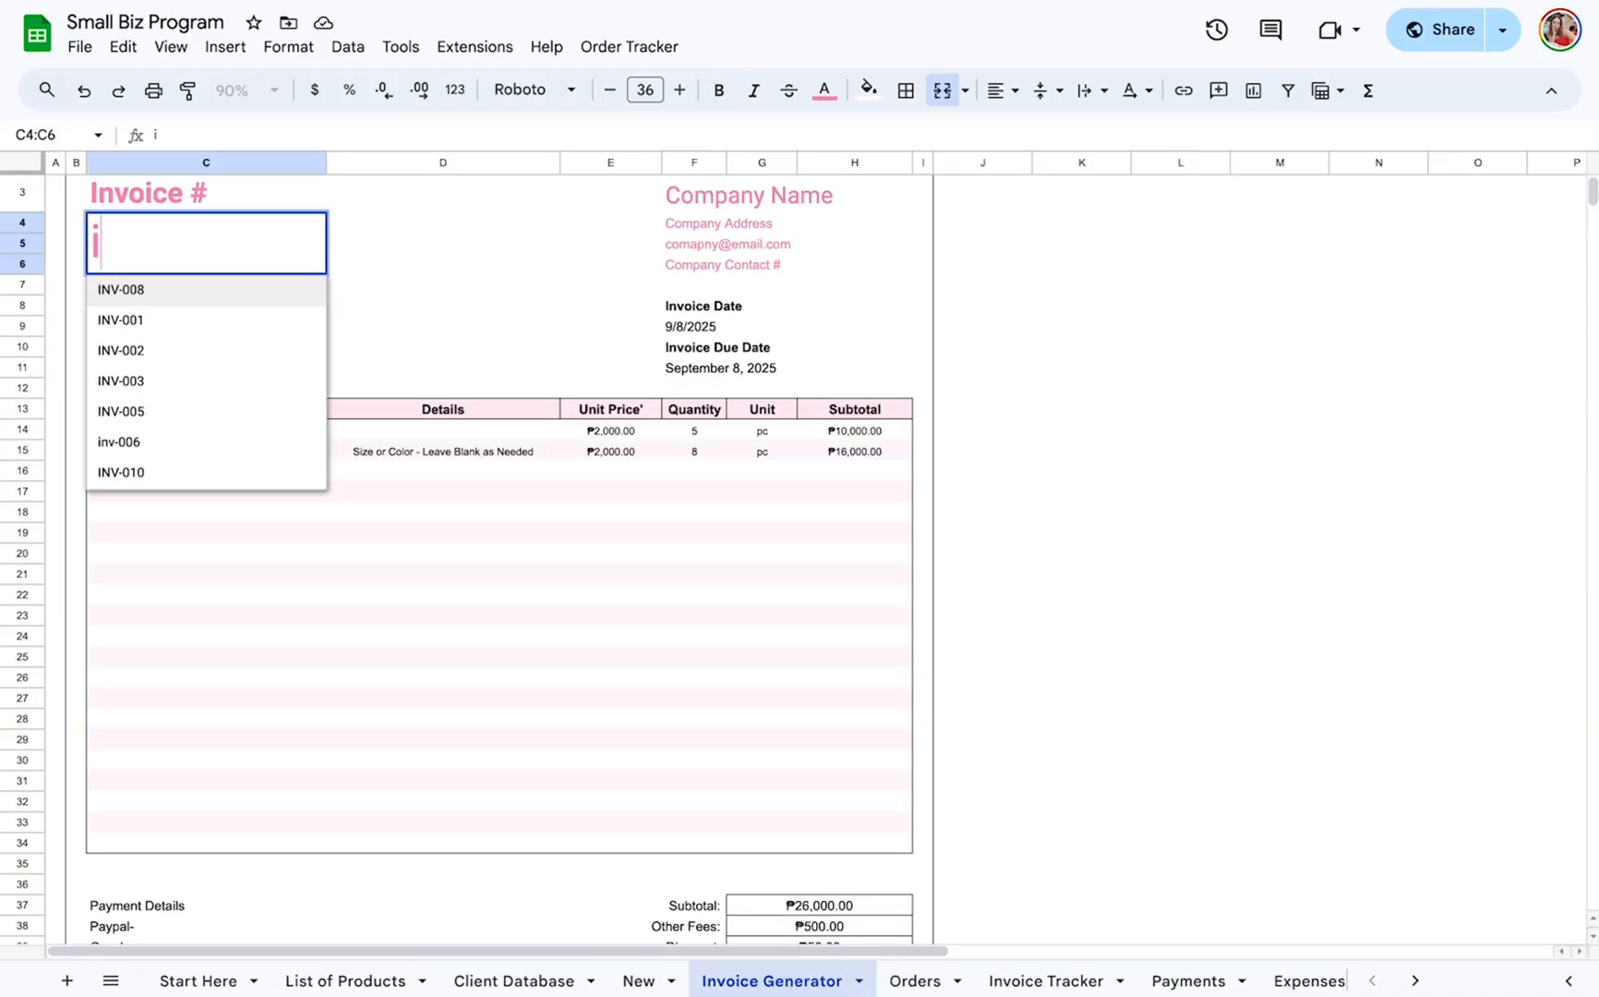
text(n)
click(174, 289)
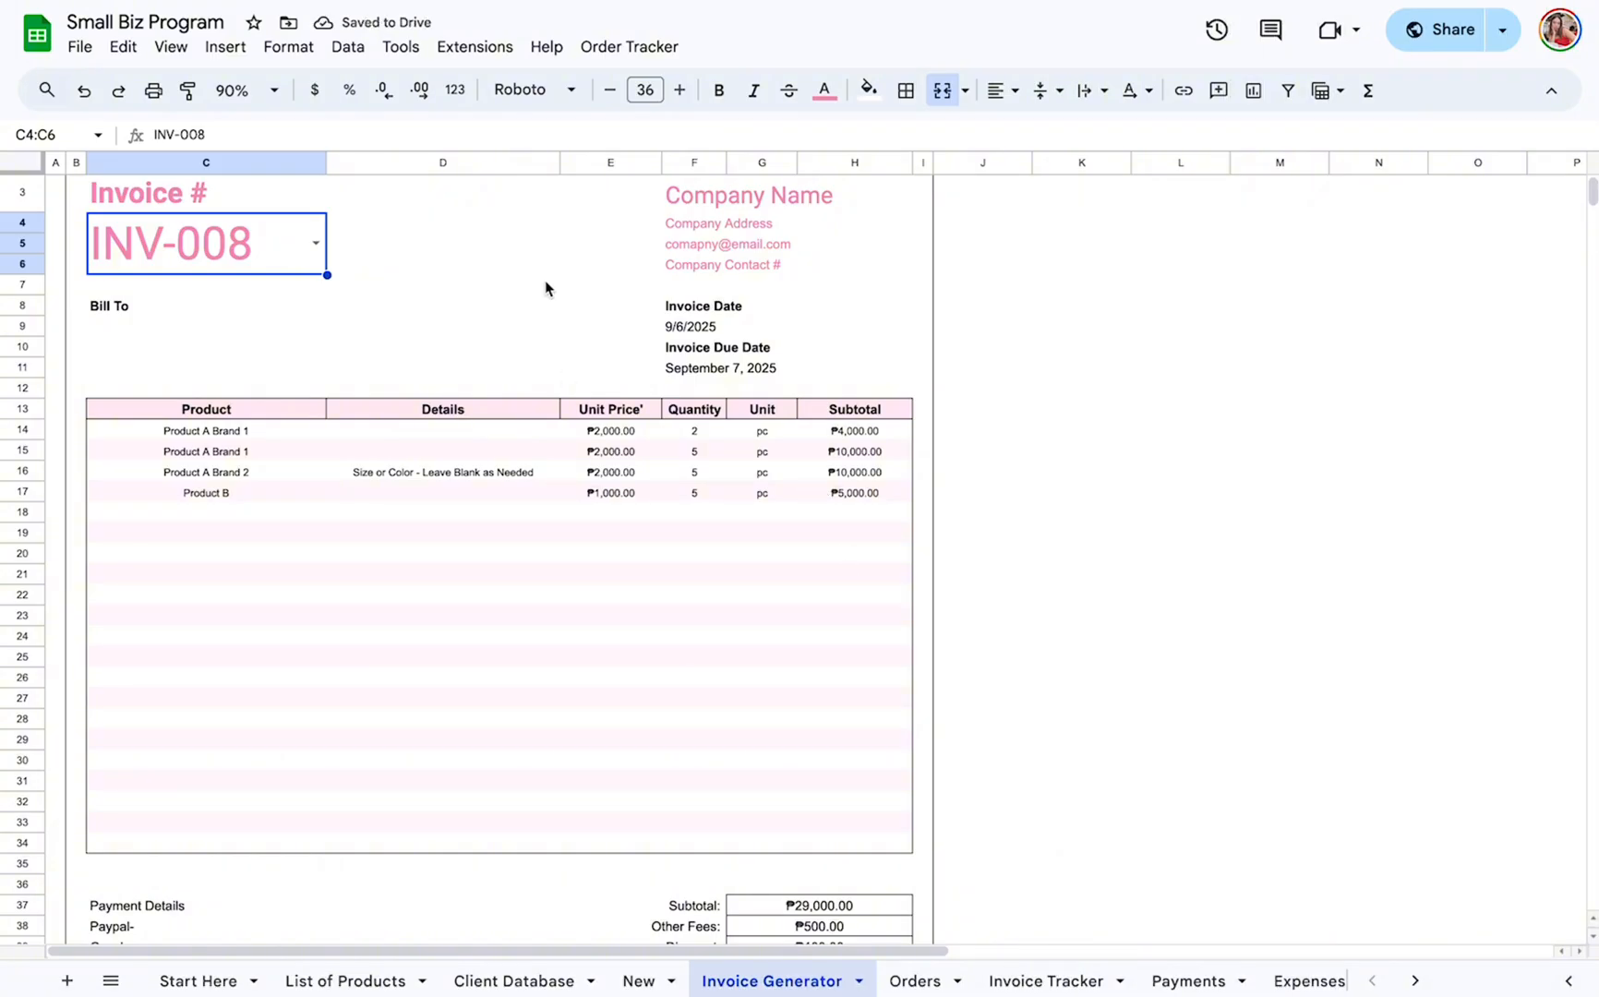
Switch the Invoice Generator to inv-006 and review the whole generated invoice.
click(316, 240)
click(289, 442)
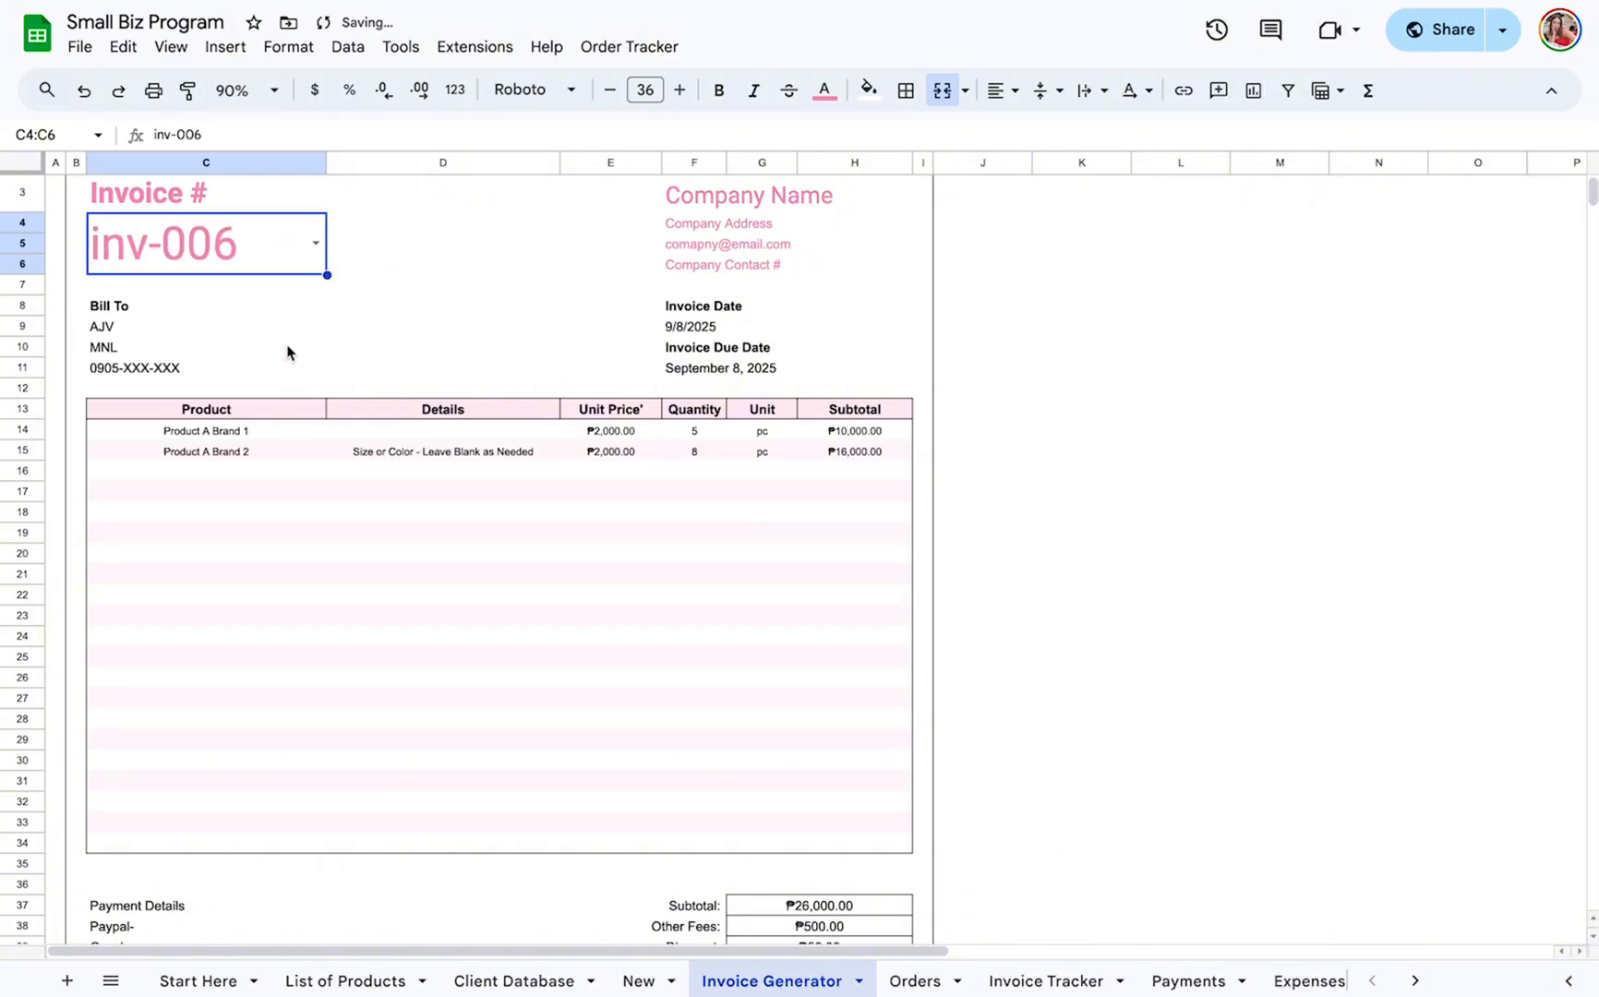
scroll(407, 540, up, 1)
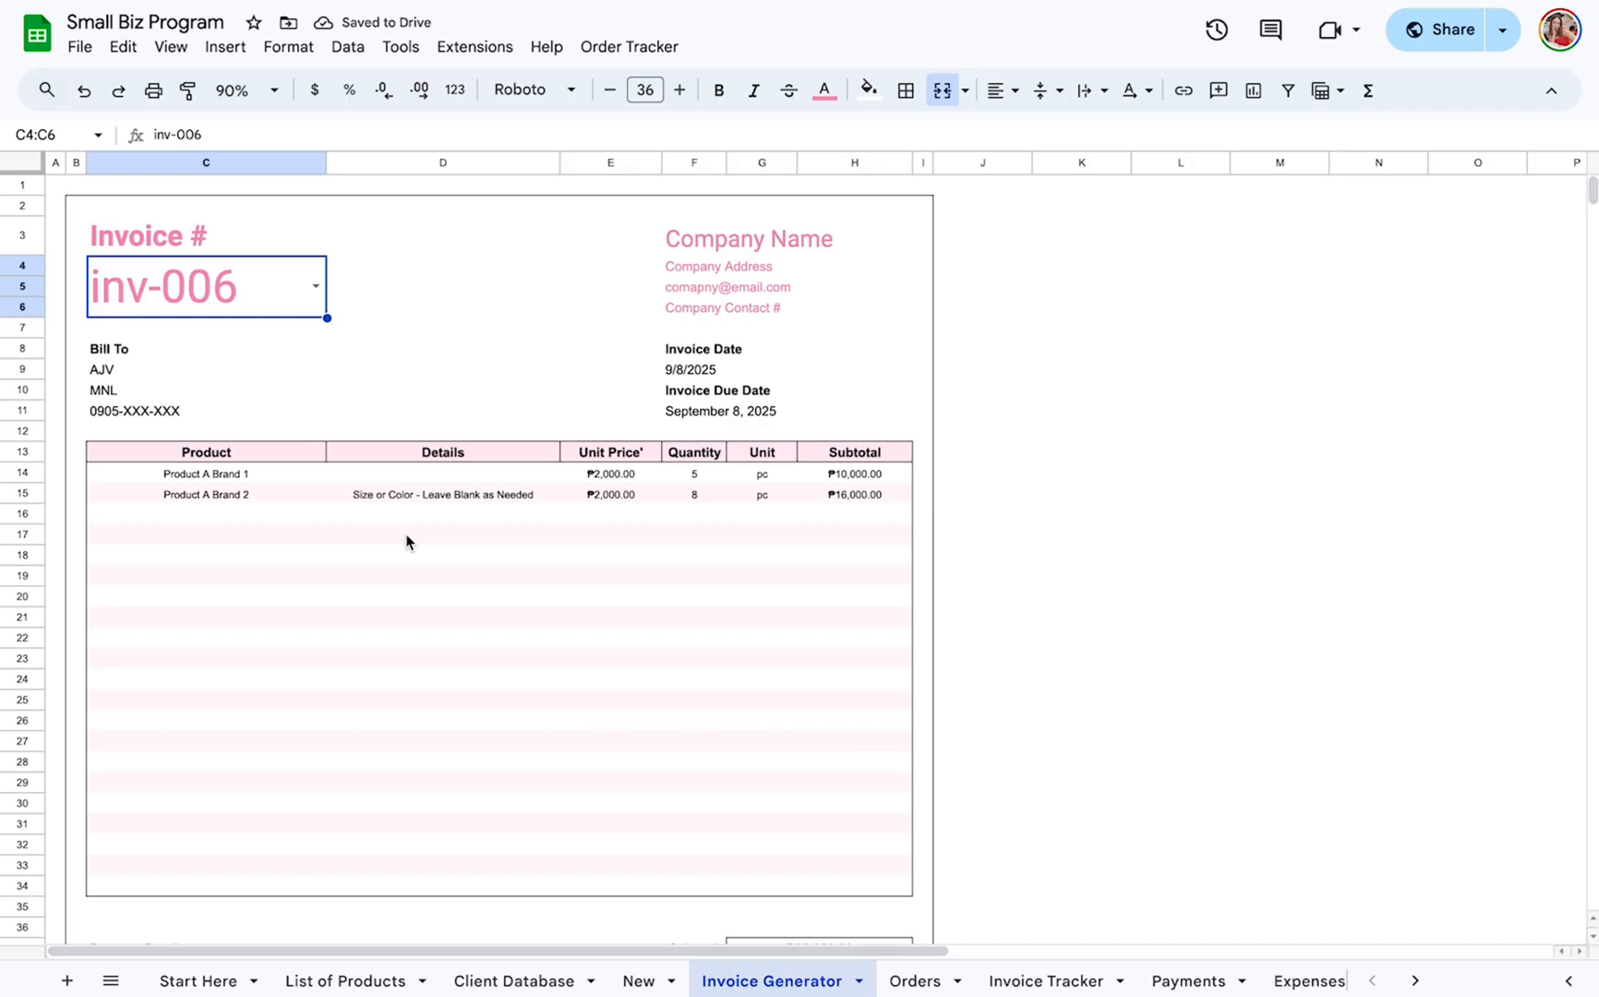
scroll(407, 542, down, 4)
scroll(407, 541, up, 4)
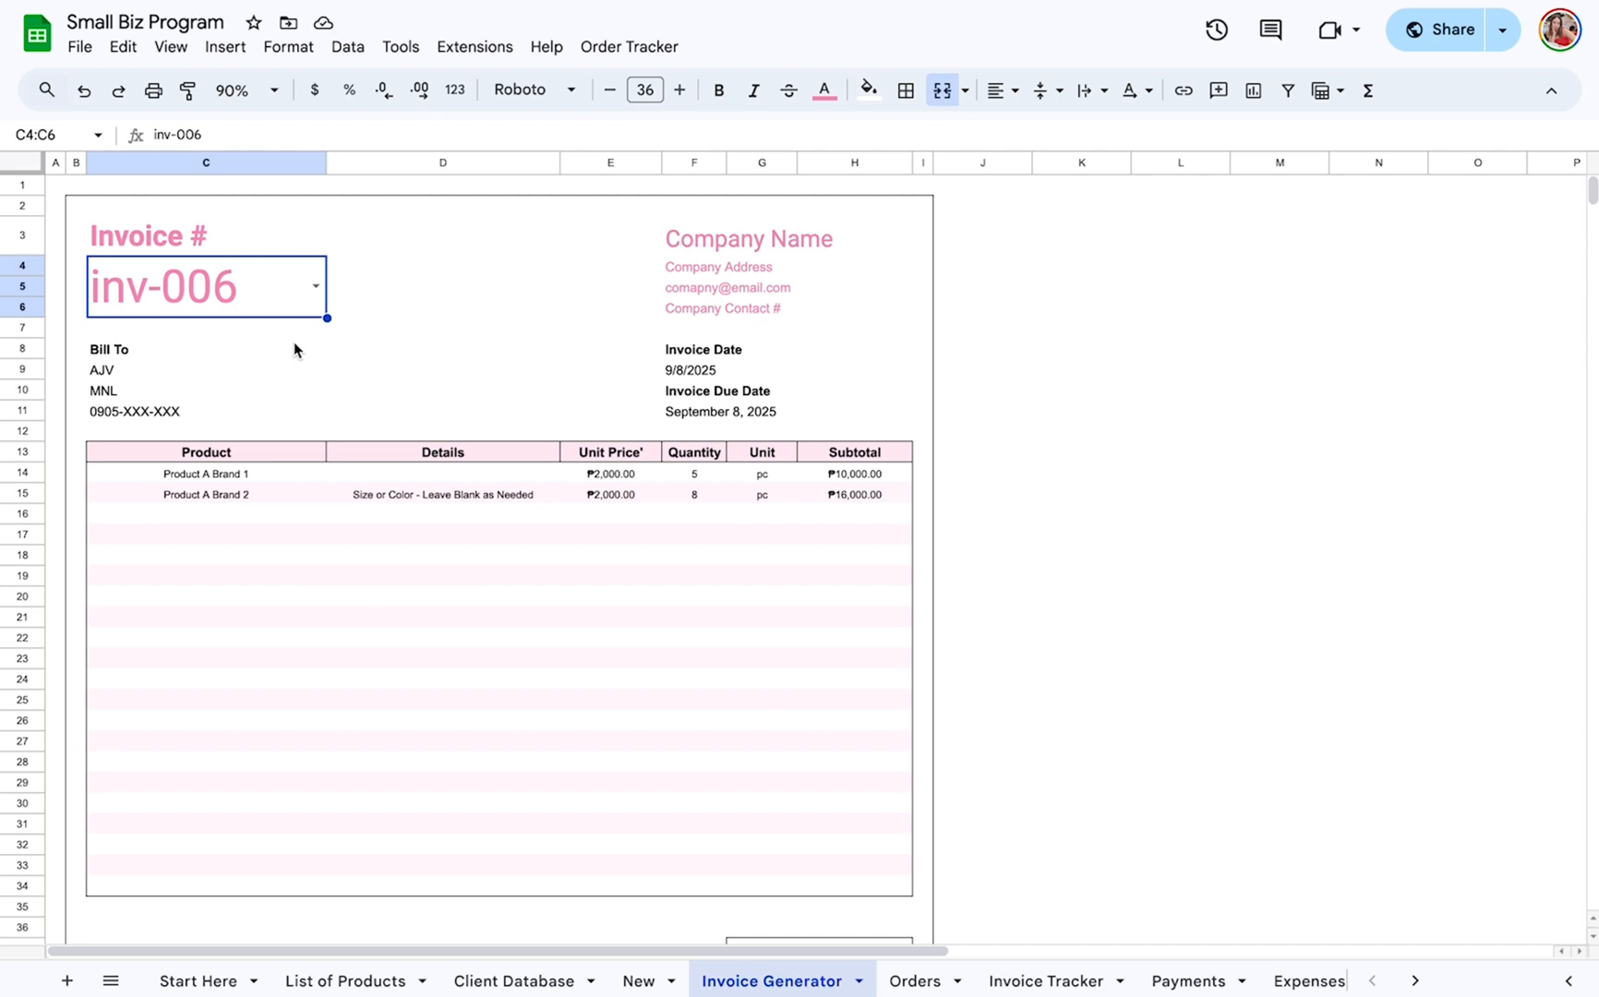
Preview the generated invoice for printing in Portrait orientation with Fit to page scale, and leave without printing.
key(ctrl+p)
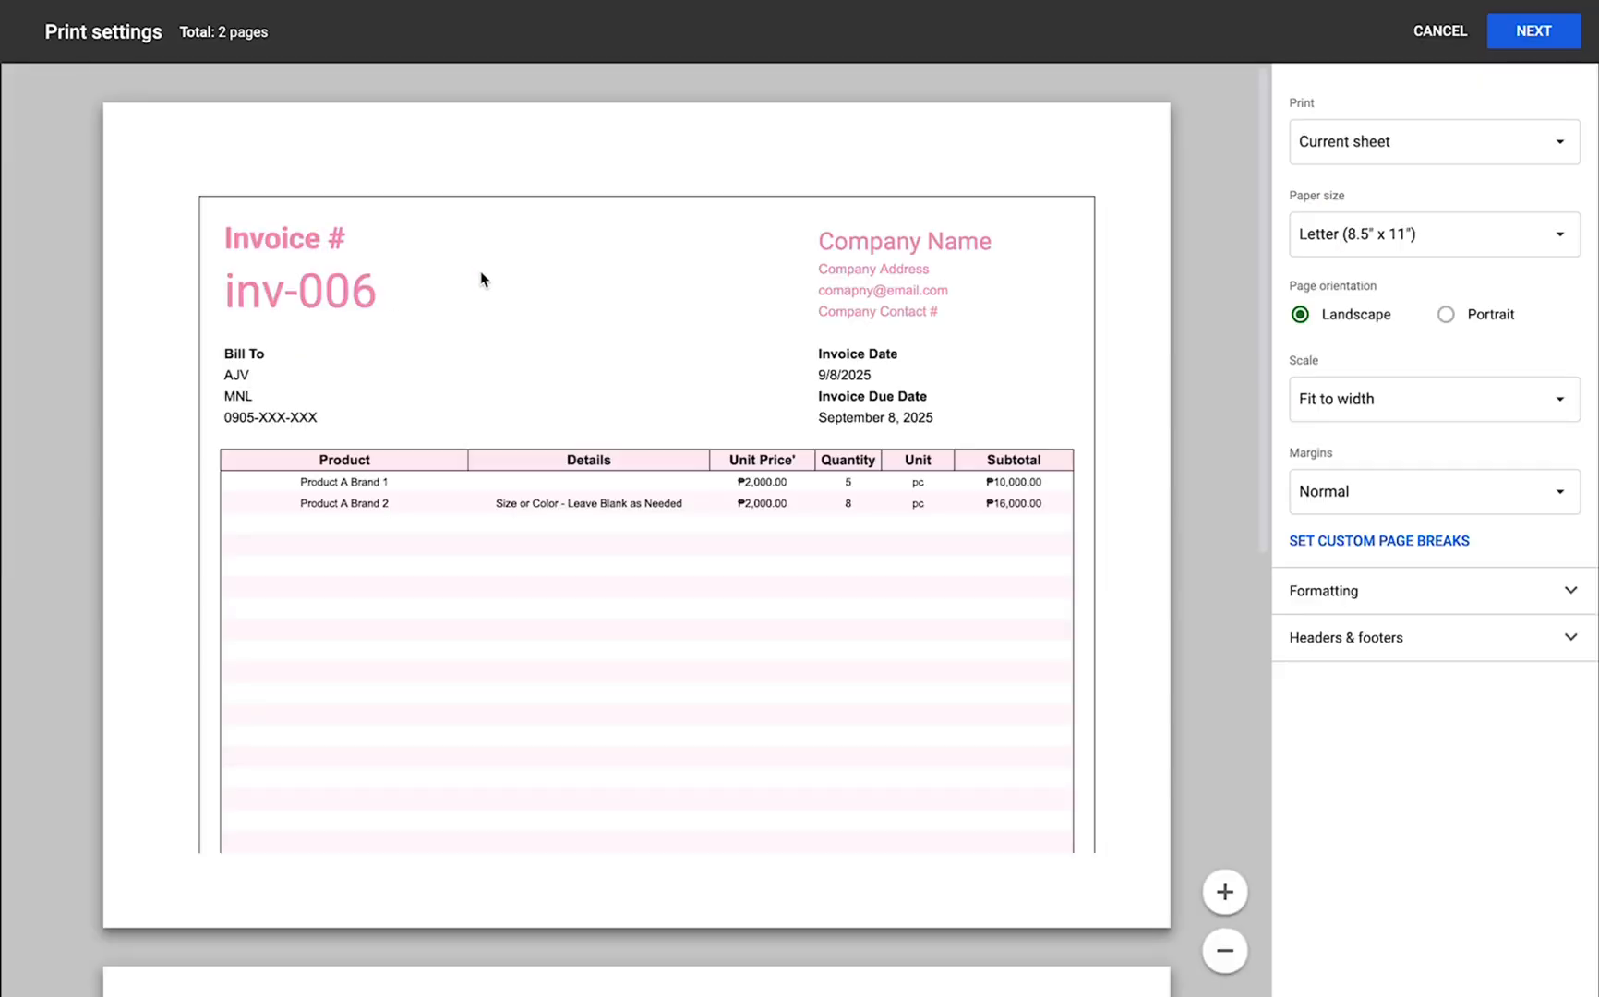
click(1468, 318)
click(1424, 399)
click(1406, 491)
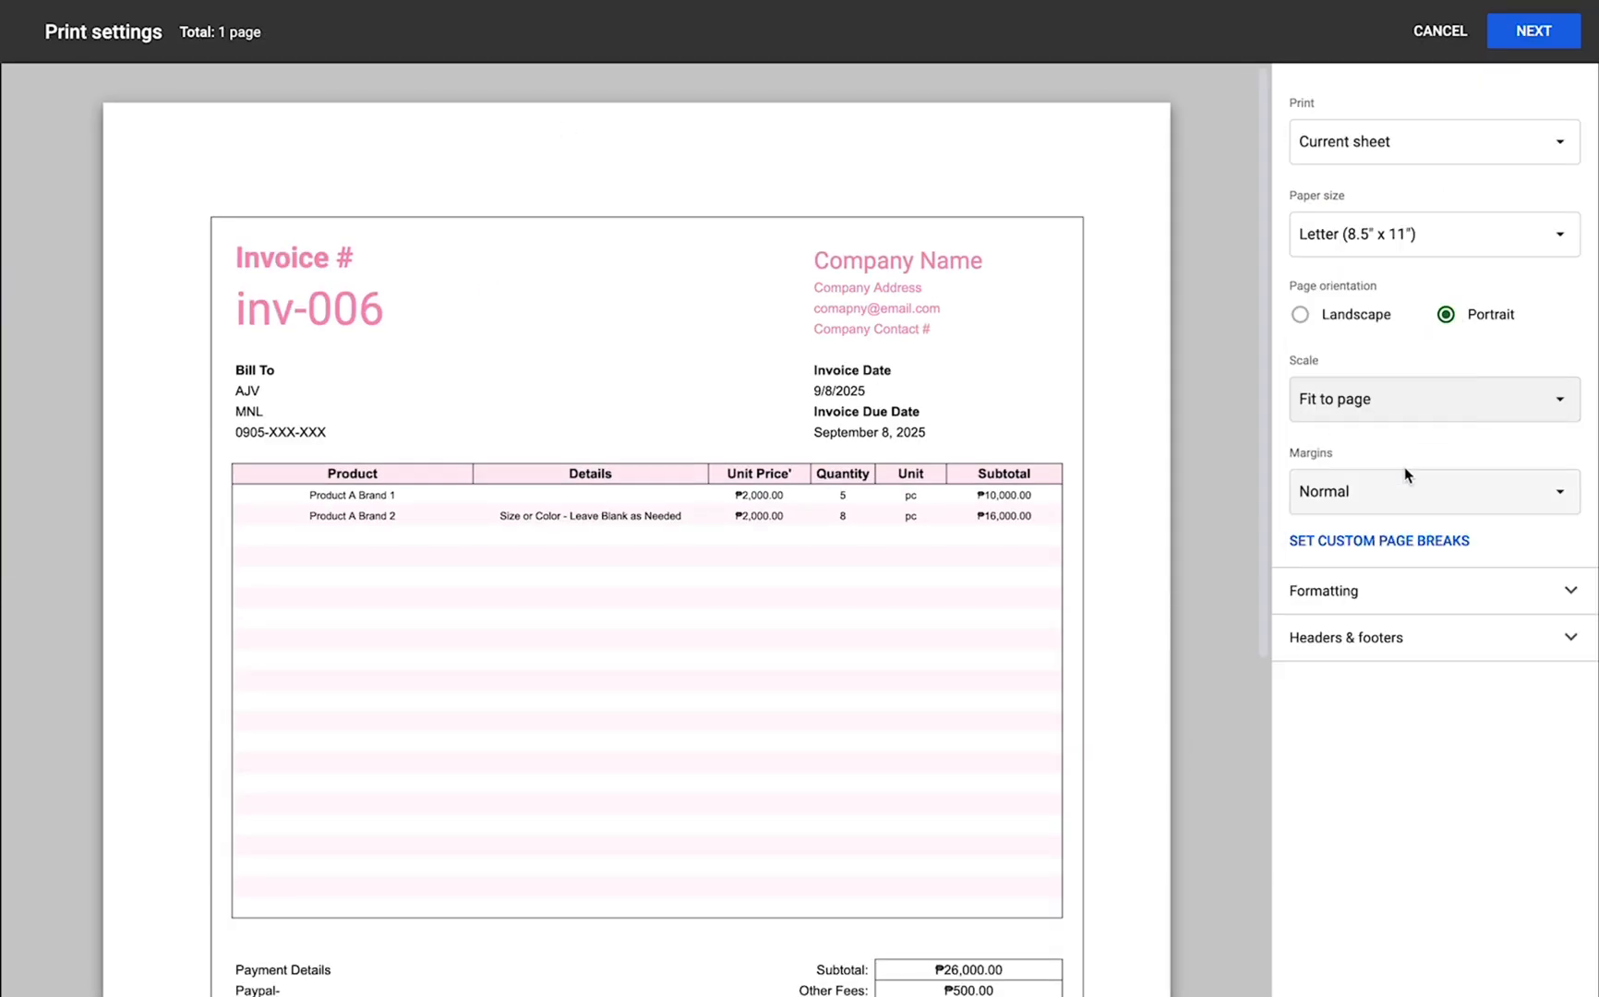
scroll(703, 728, down, 4)
scroll(703, 728, up, 4)
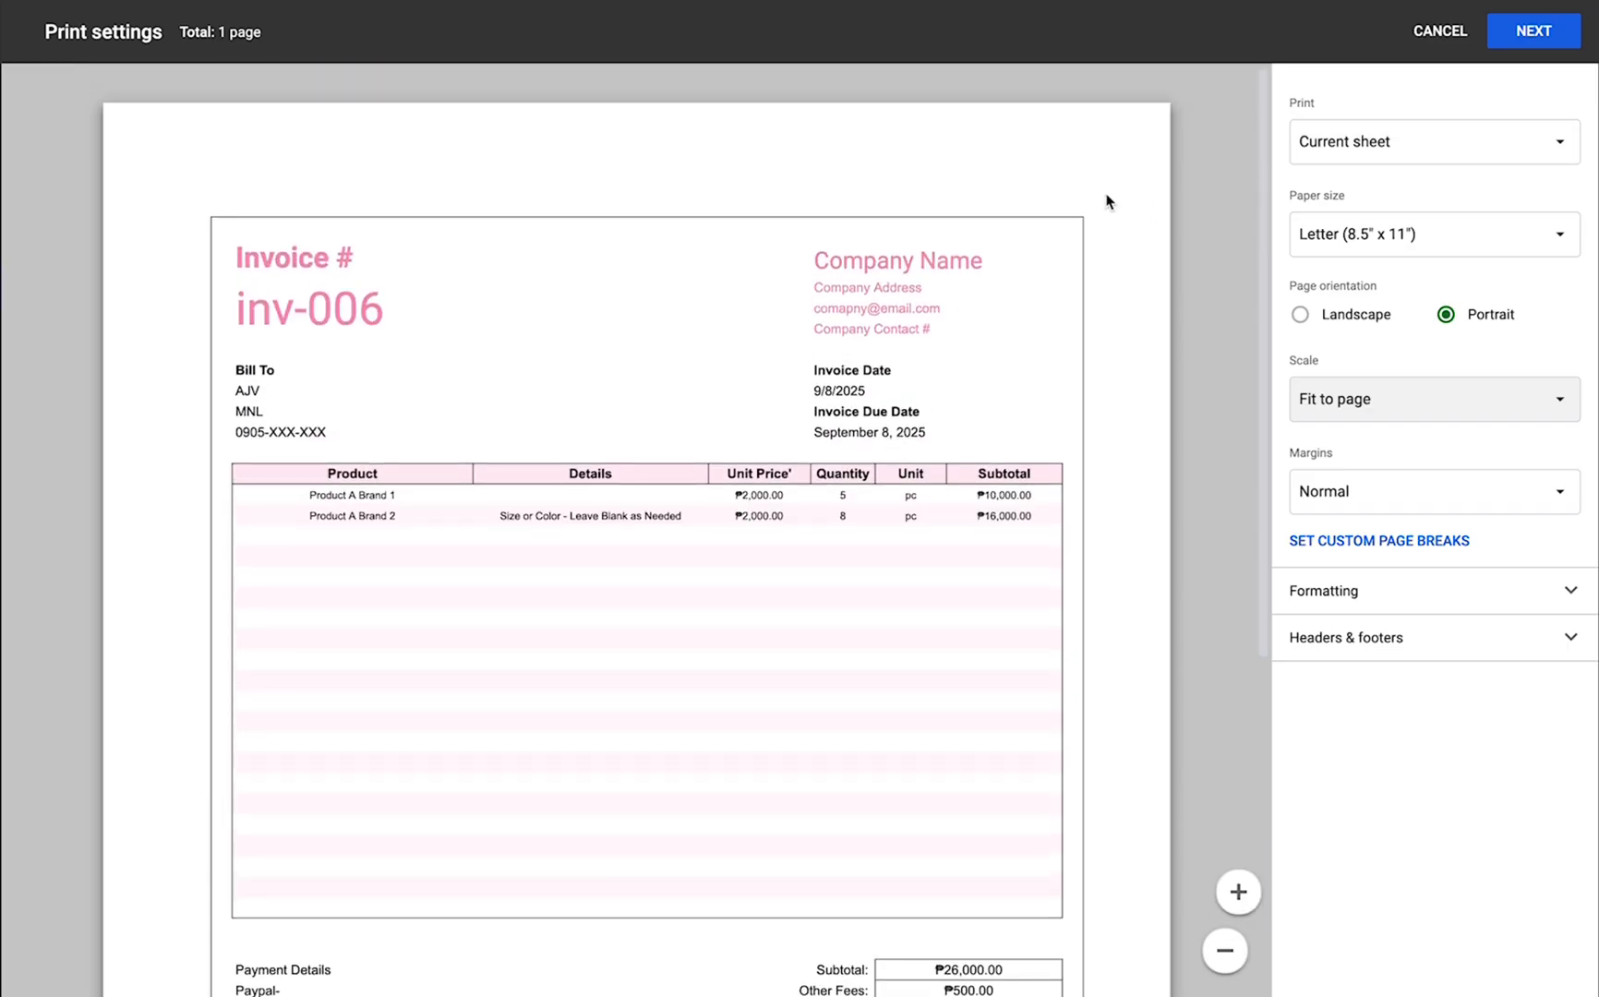
click(1440, 31)
Open the Orders sheet and examine its Payment Status and Order Status columns.
scroll(910, 757, down, 1)
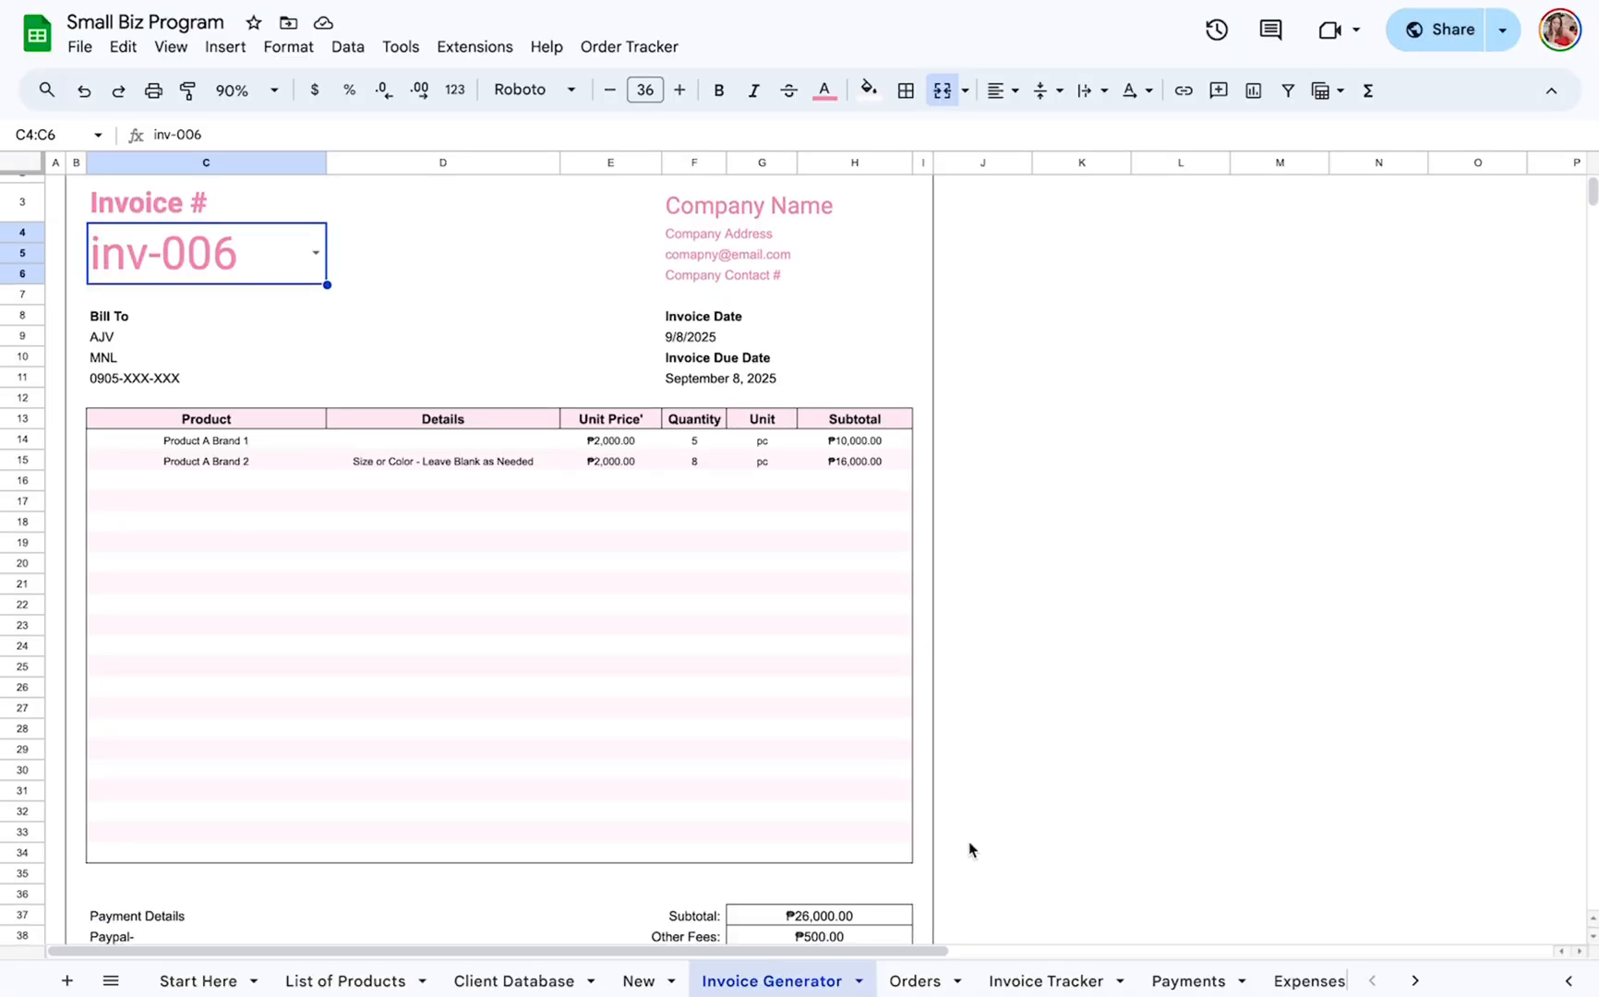
click(913, 982)
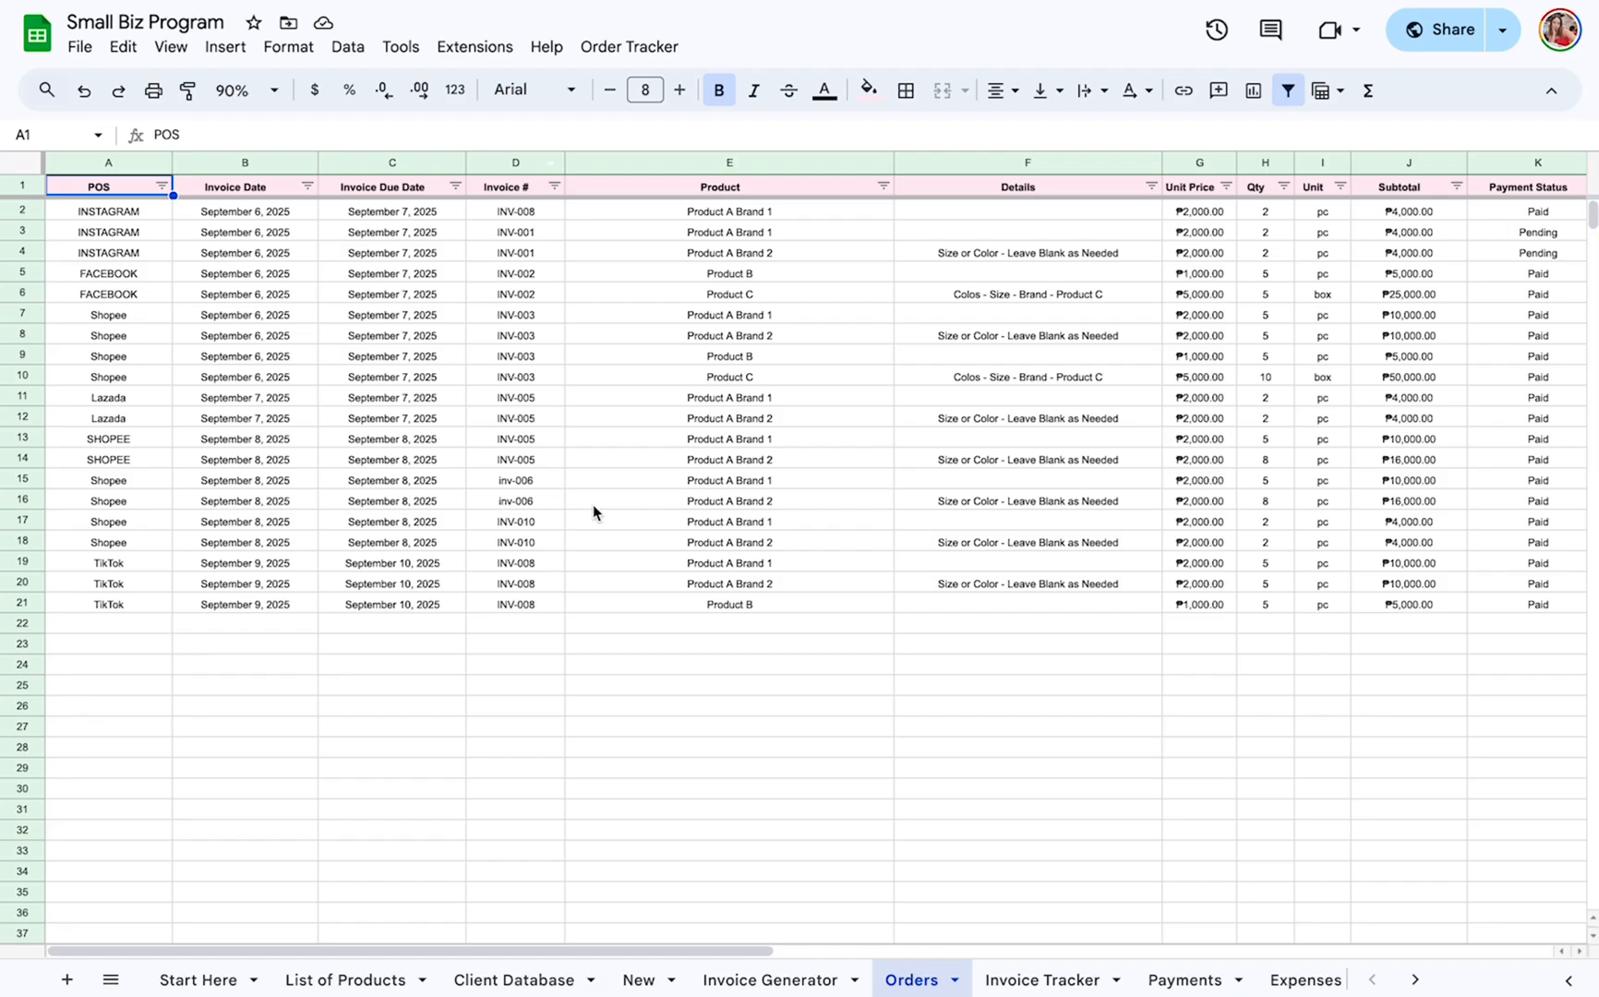
scroll(697, 467, right, 5)
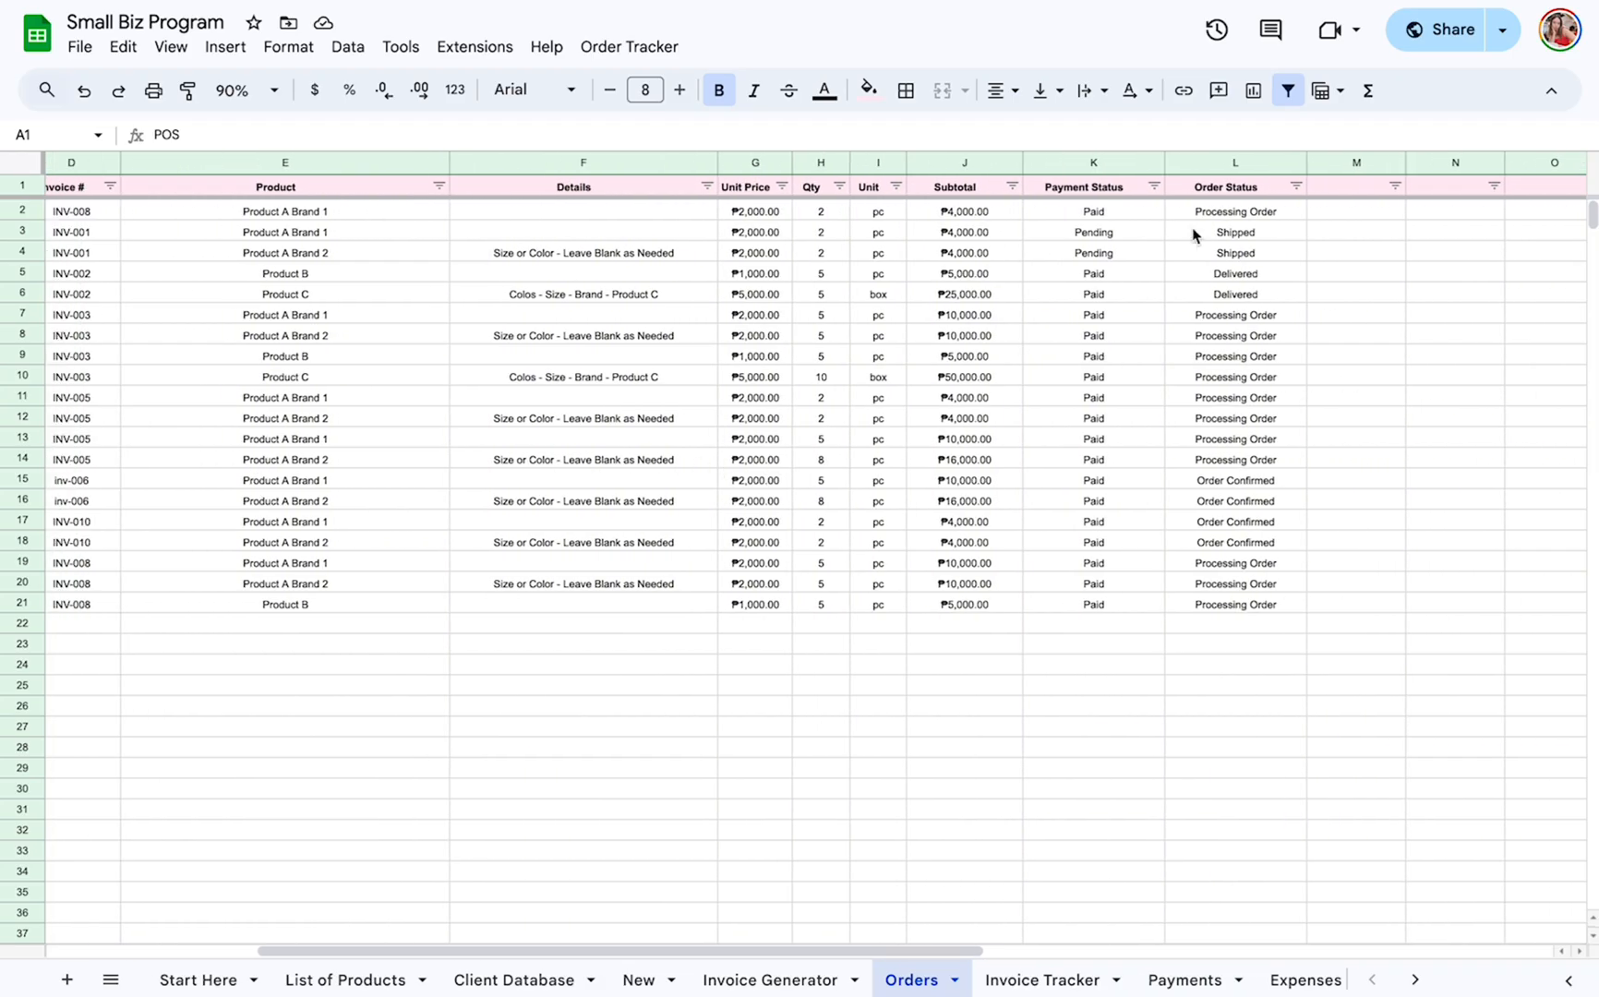
click(1054, 163)
click(1248, 160)
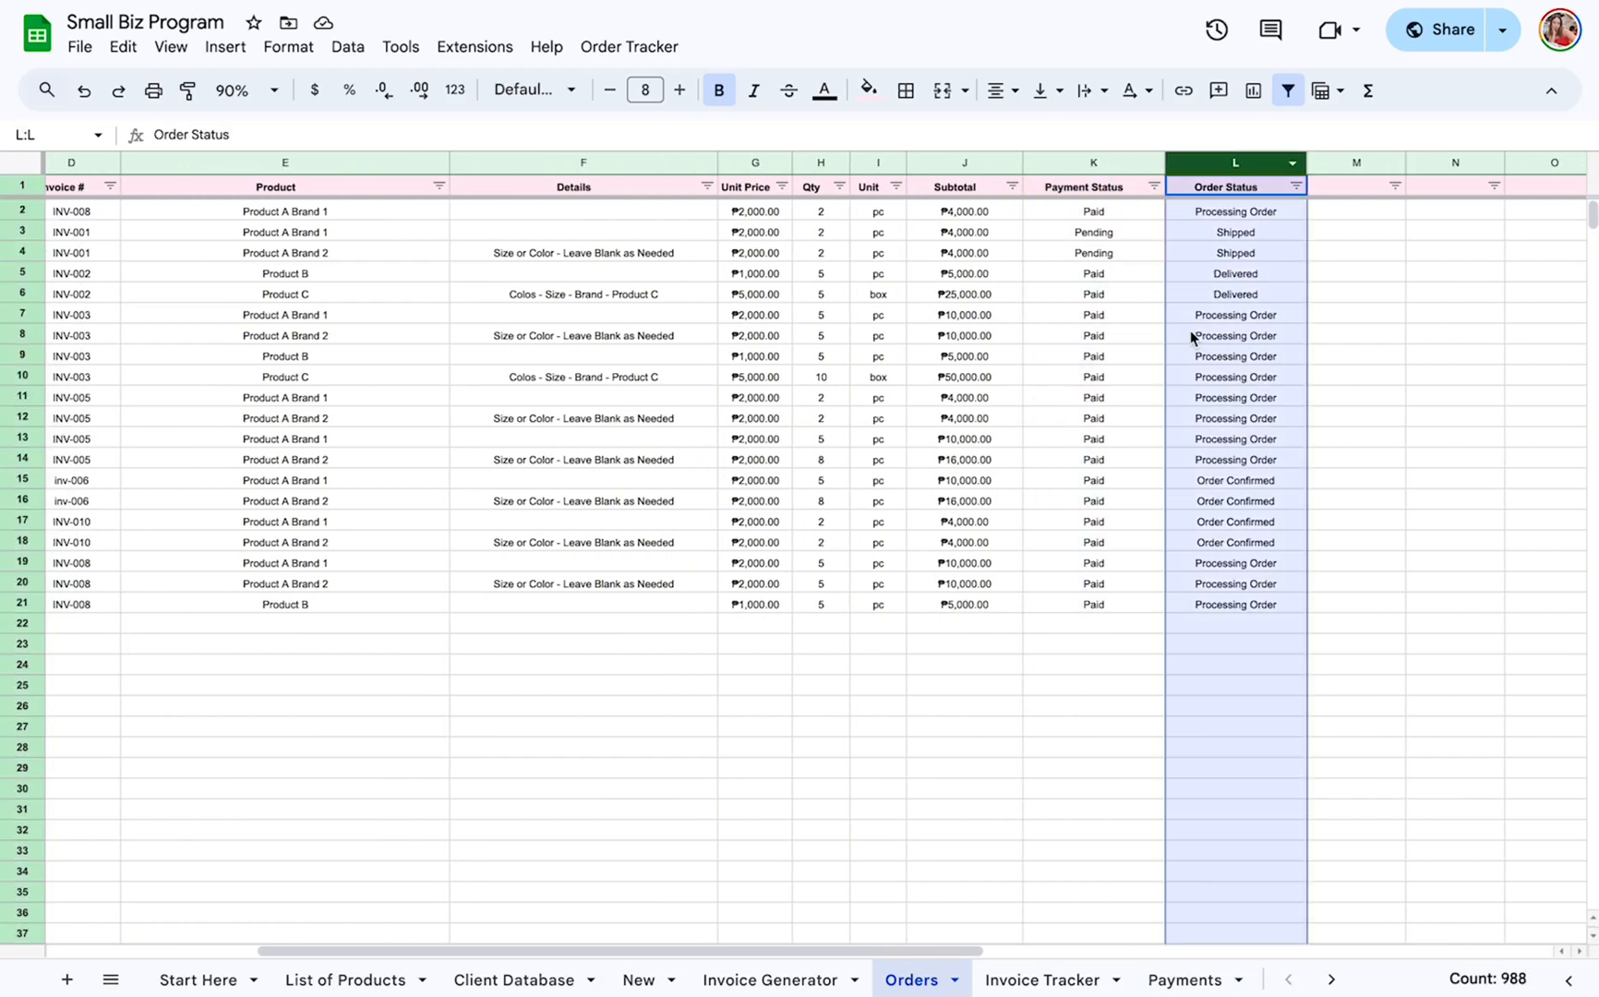
Open the Invoice Tracker sheet and examine its invoice columns, highlighting Payment Status and Order Status.
click(1042, 979)
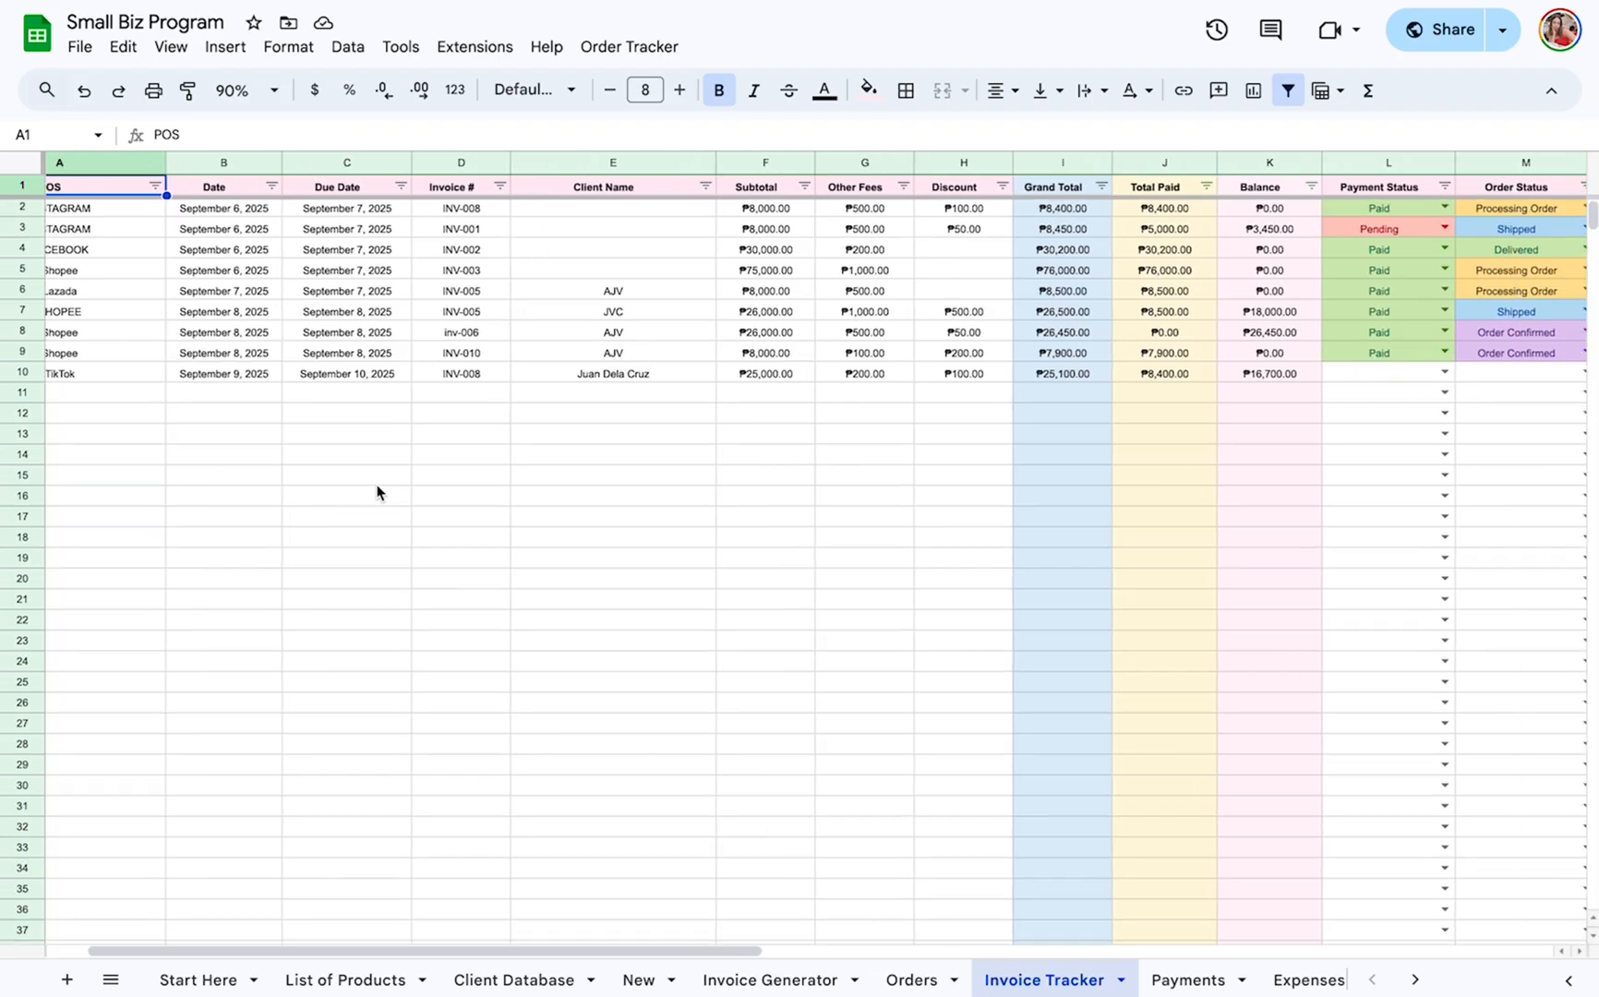
scroll(376, 492, right, 3)
scroll(376, 492, left, 4)
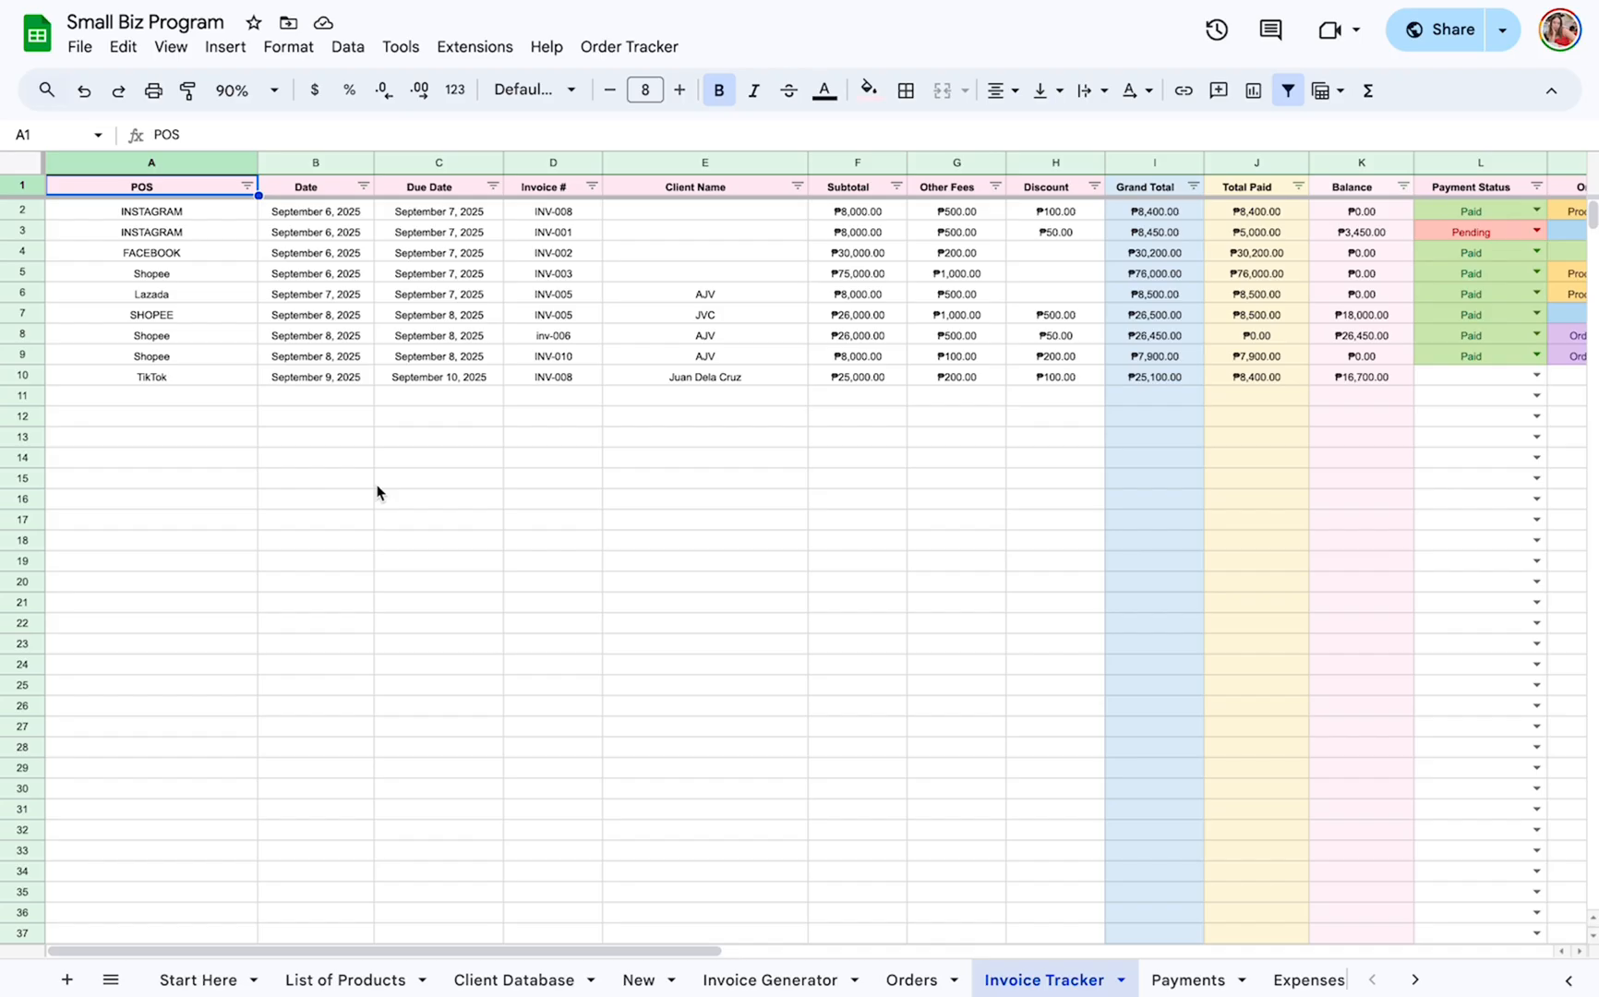
scroll(553, 422, right, 5)
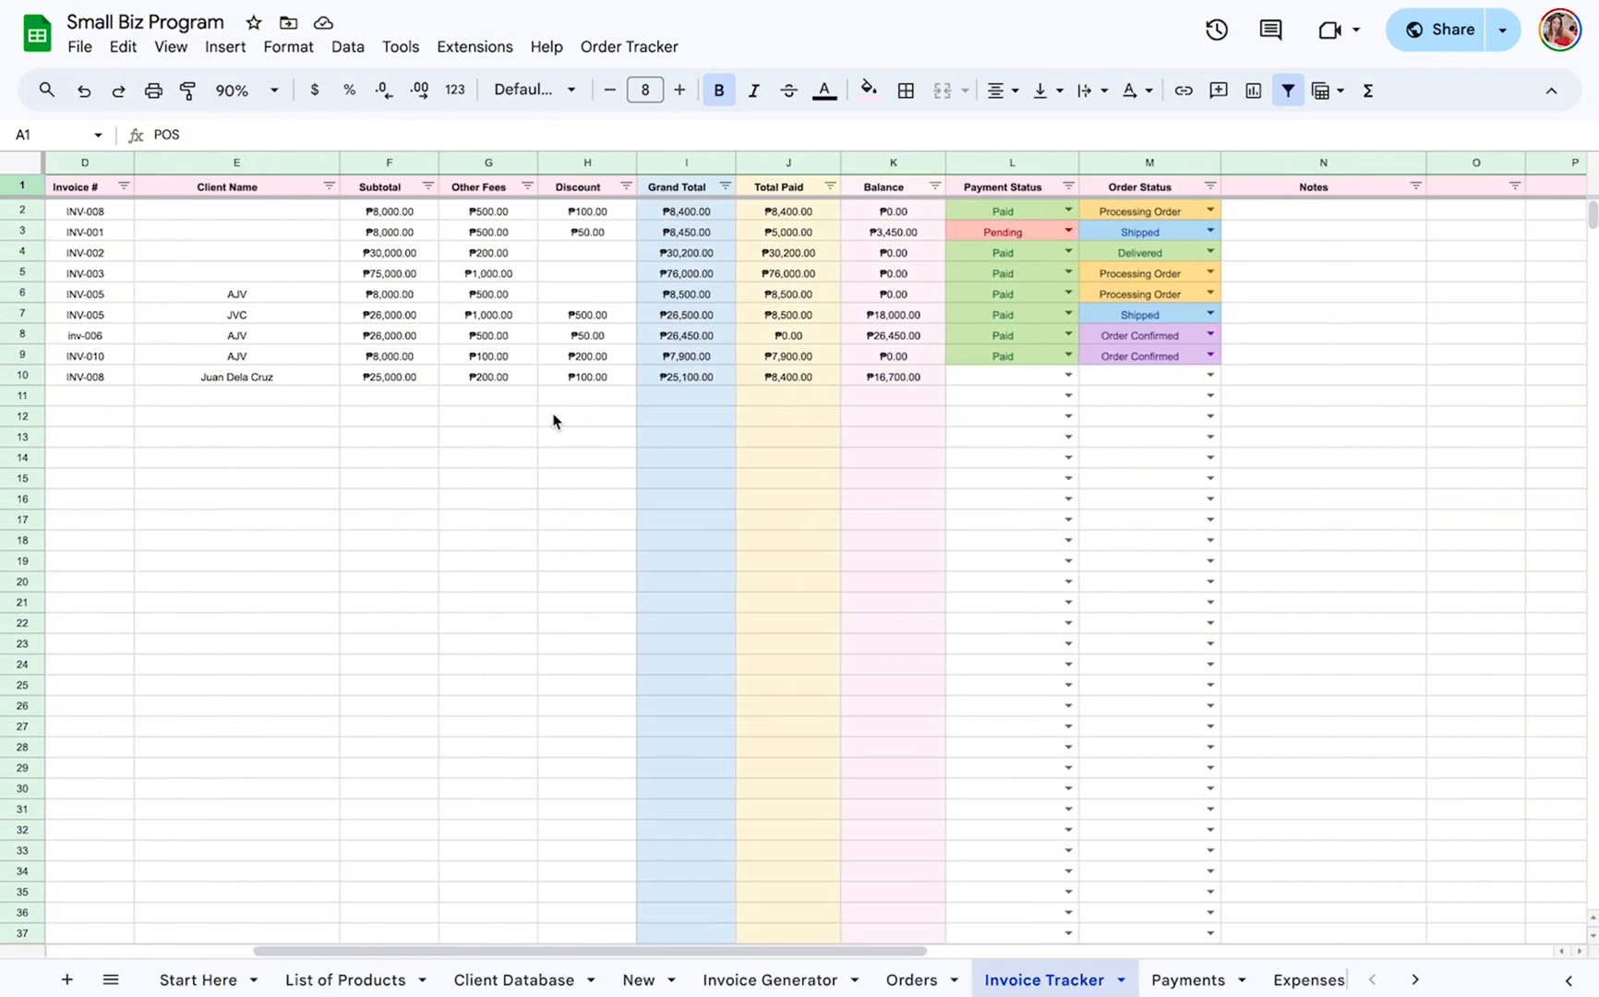
click(1002, 163)
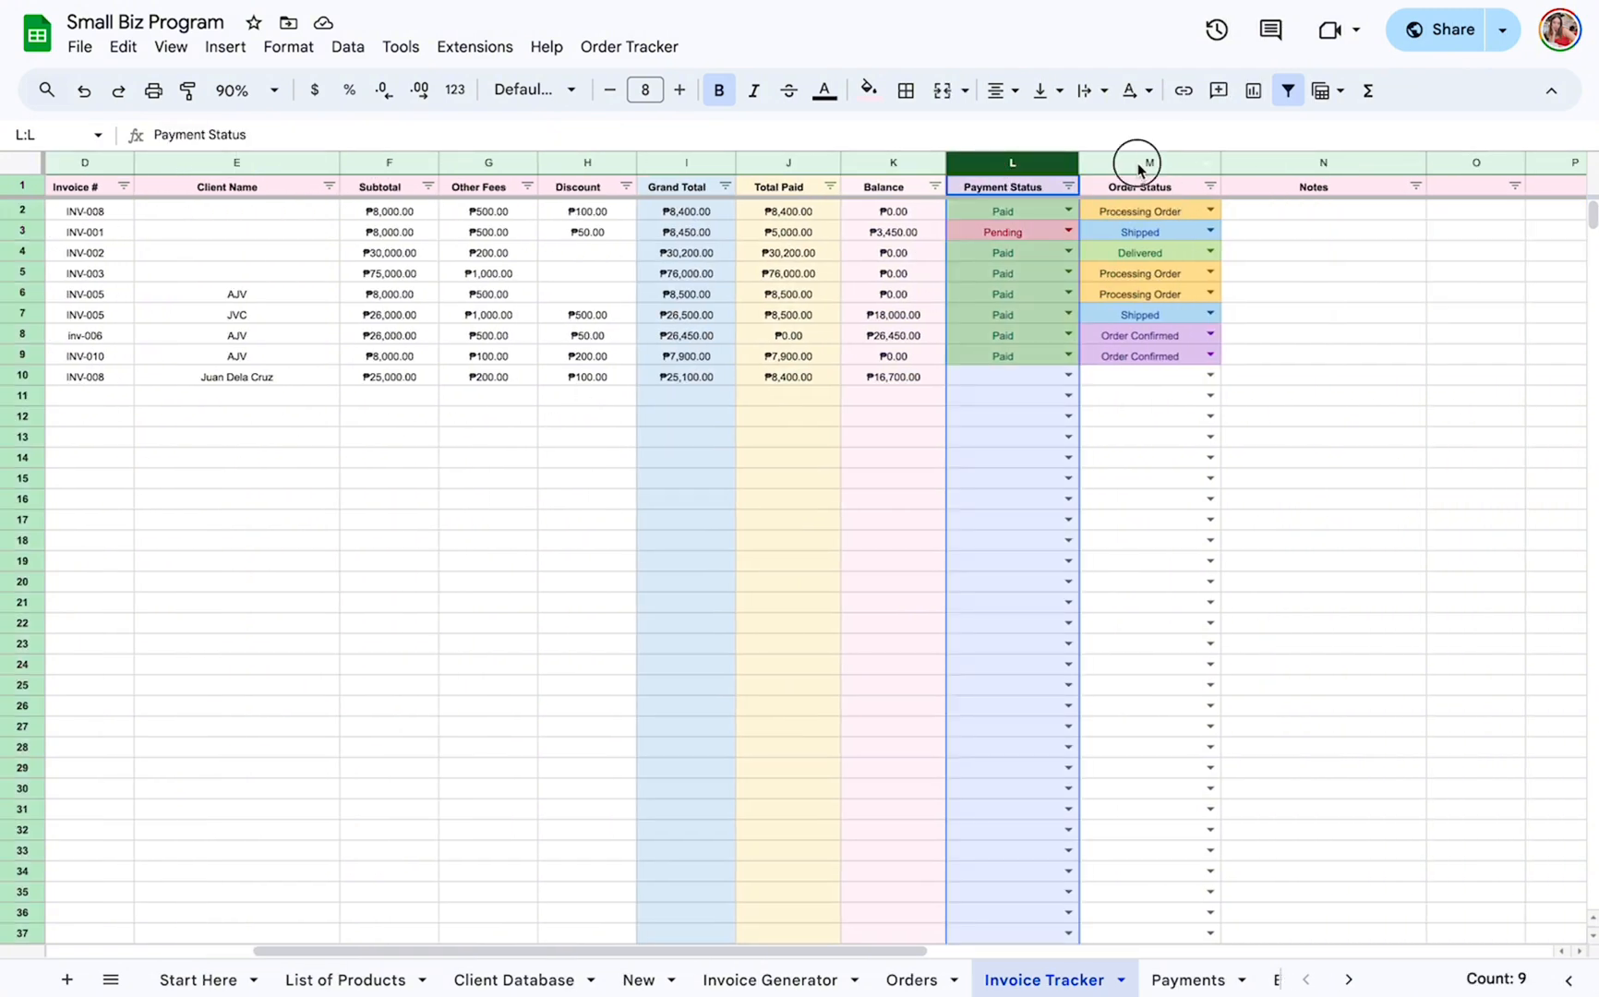
click(1135, 163)
Highlight the TikTok INV-008 entry in row 10 of the Invoice Tracker and review its totals, balance and status cells.
scroll(693, 399, left, 5)
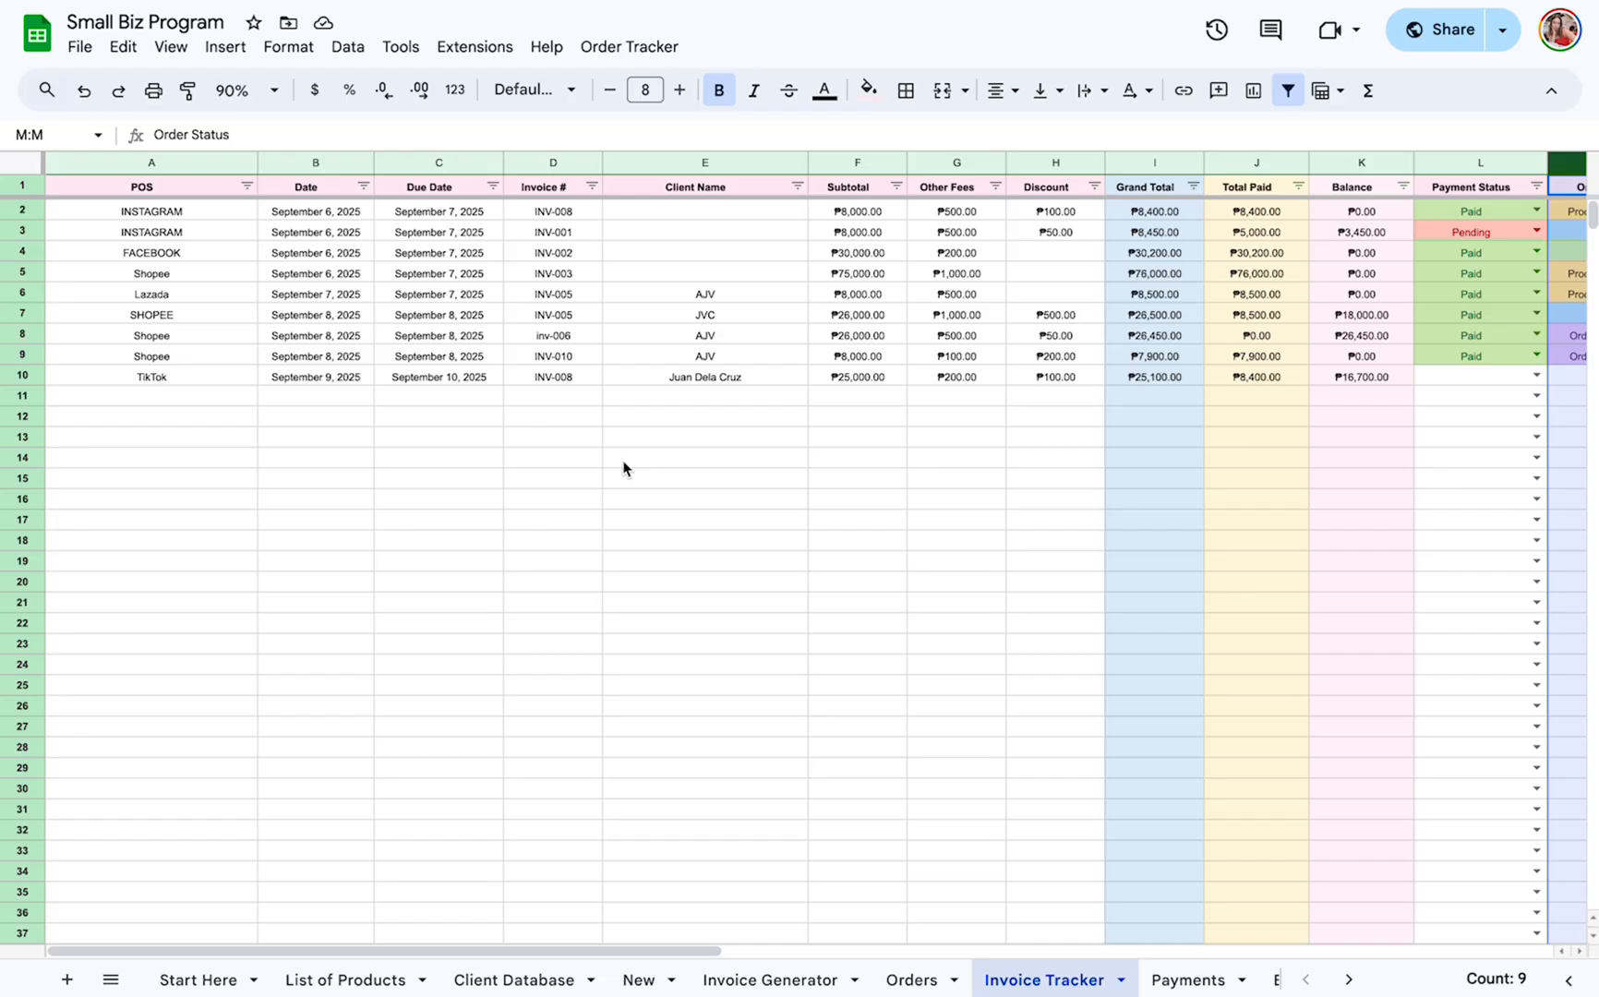
scroll(623, 466, right, 5)
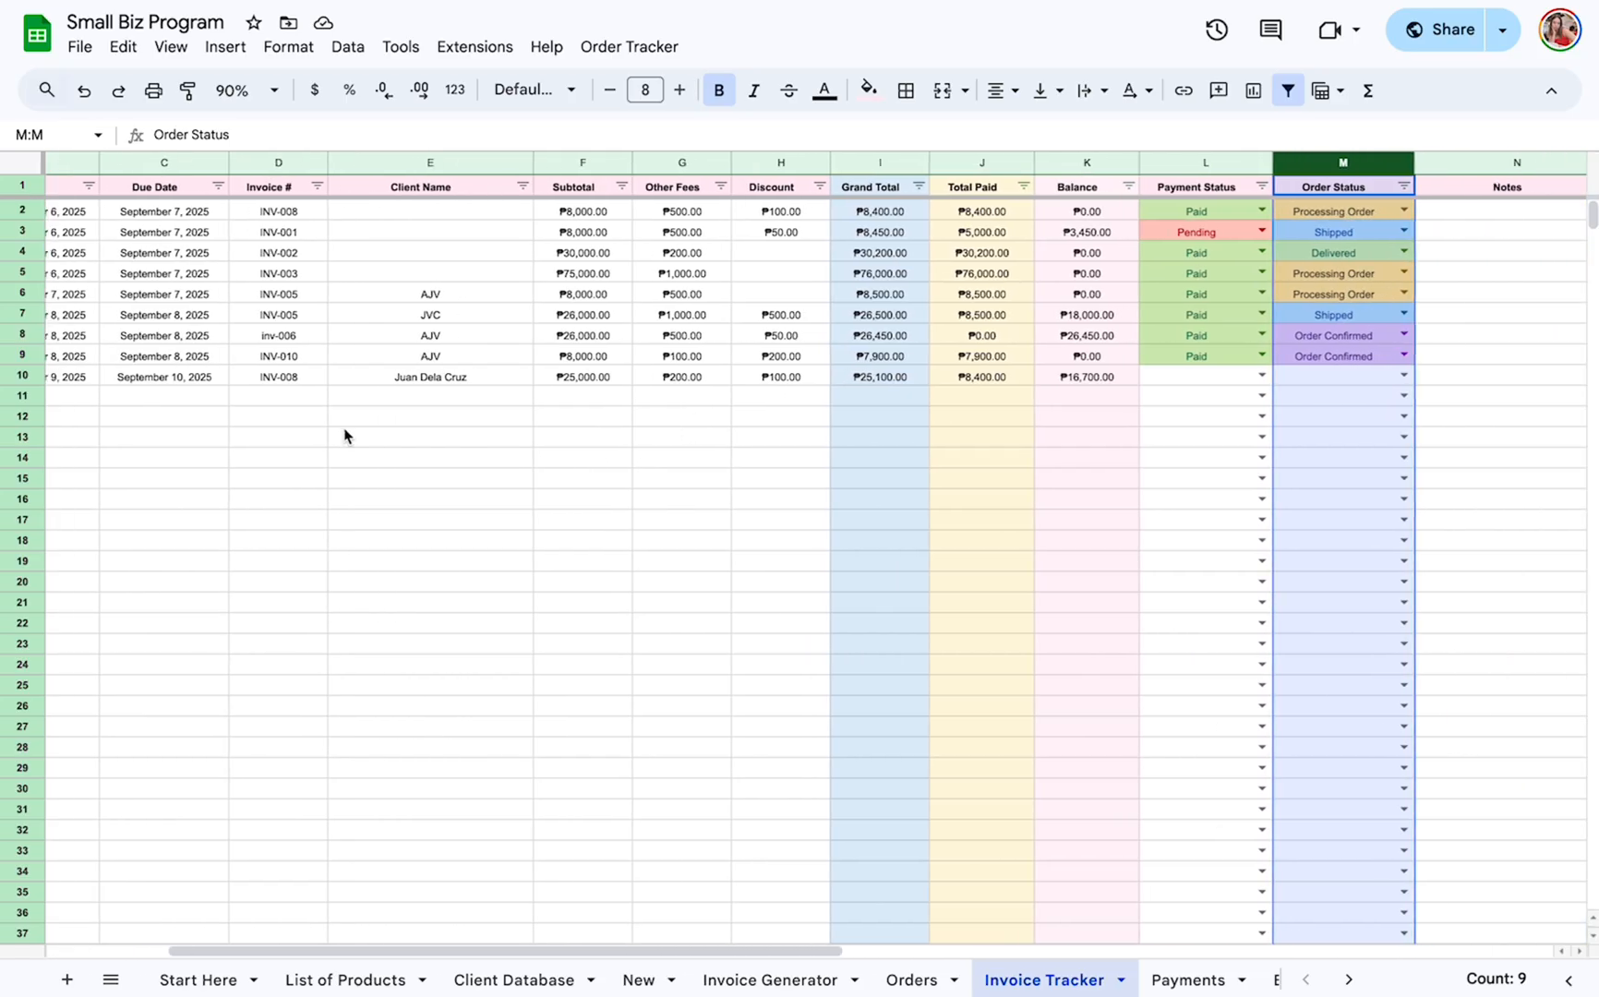
scroll(345, 436, left, 5)
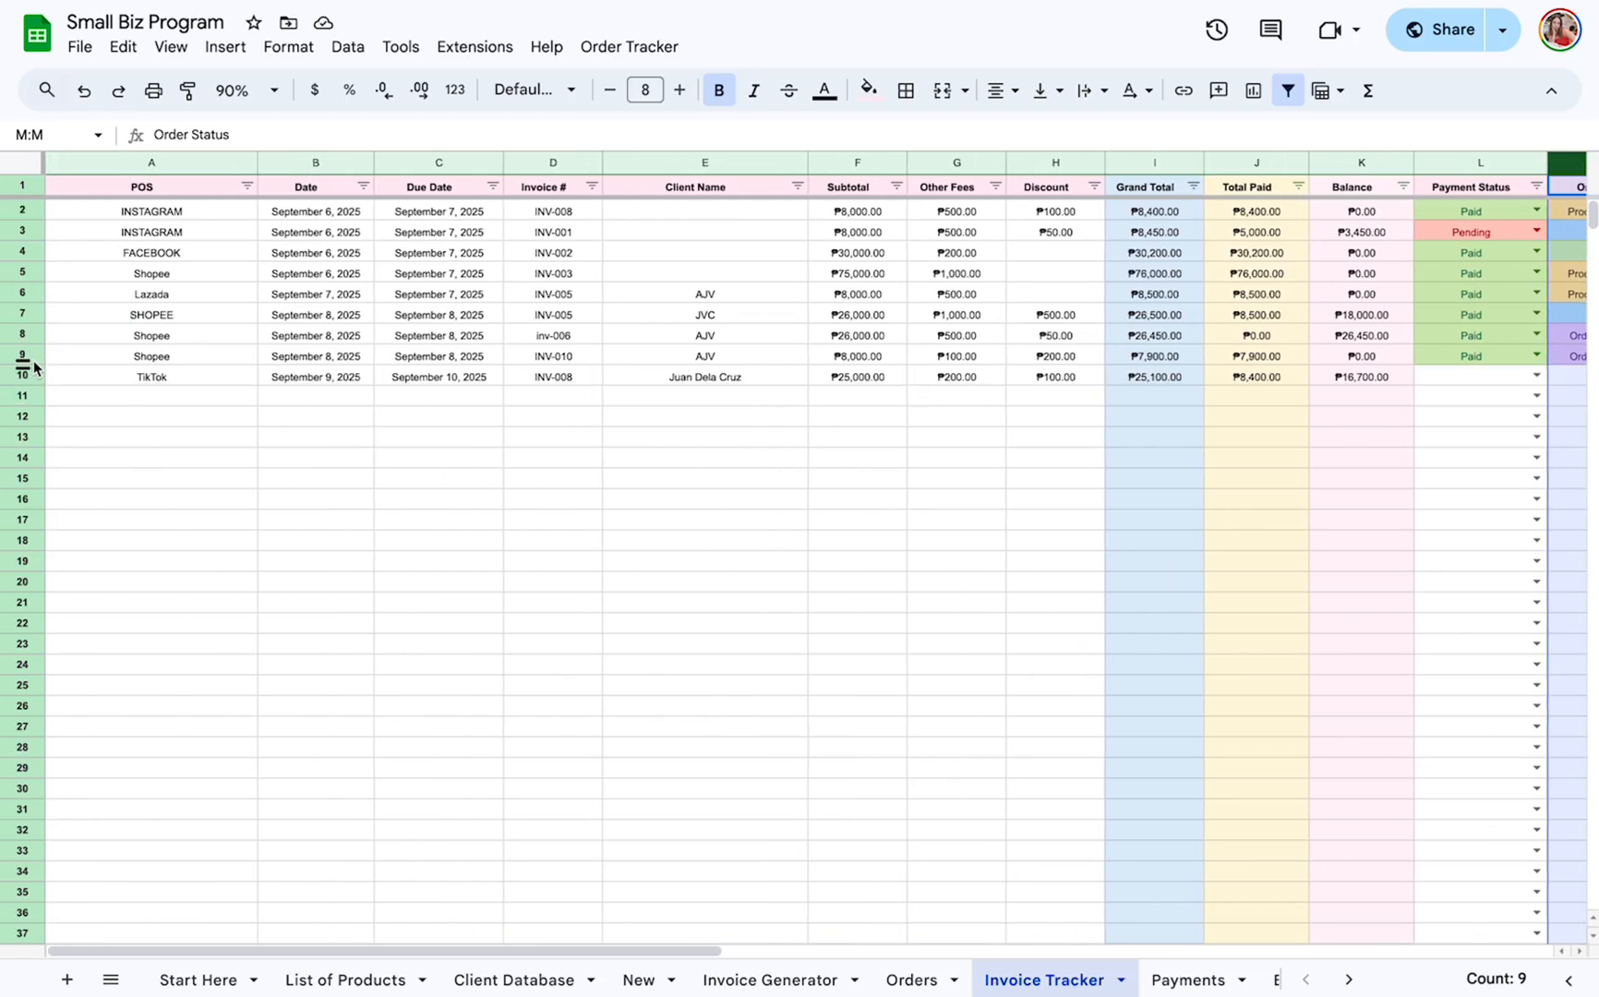
click(22, 377)
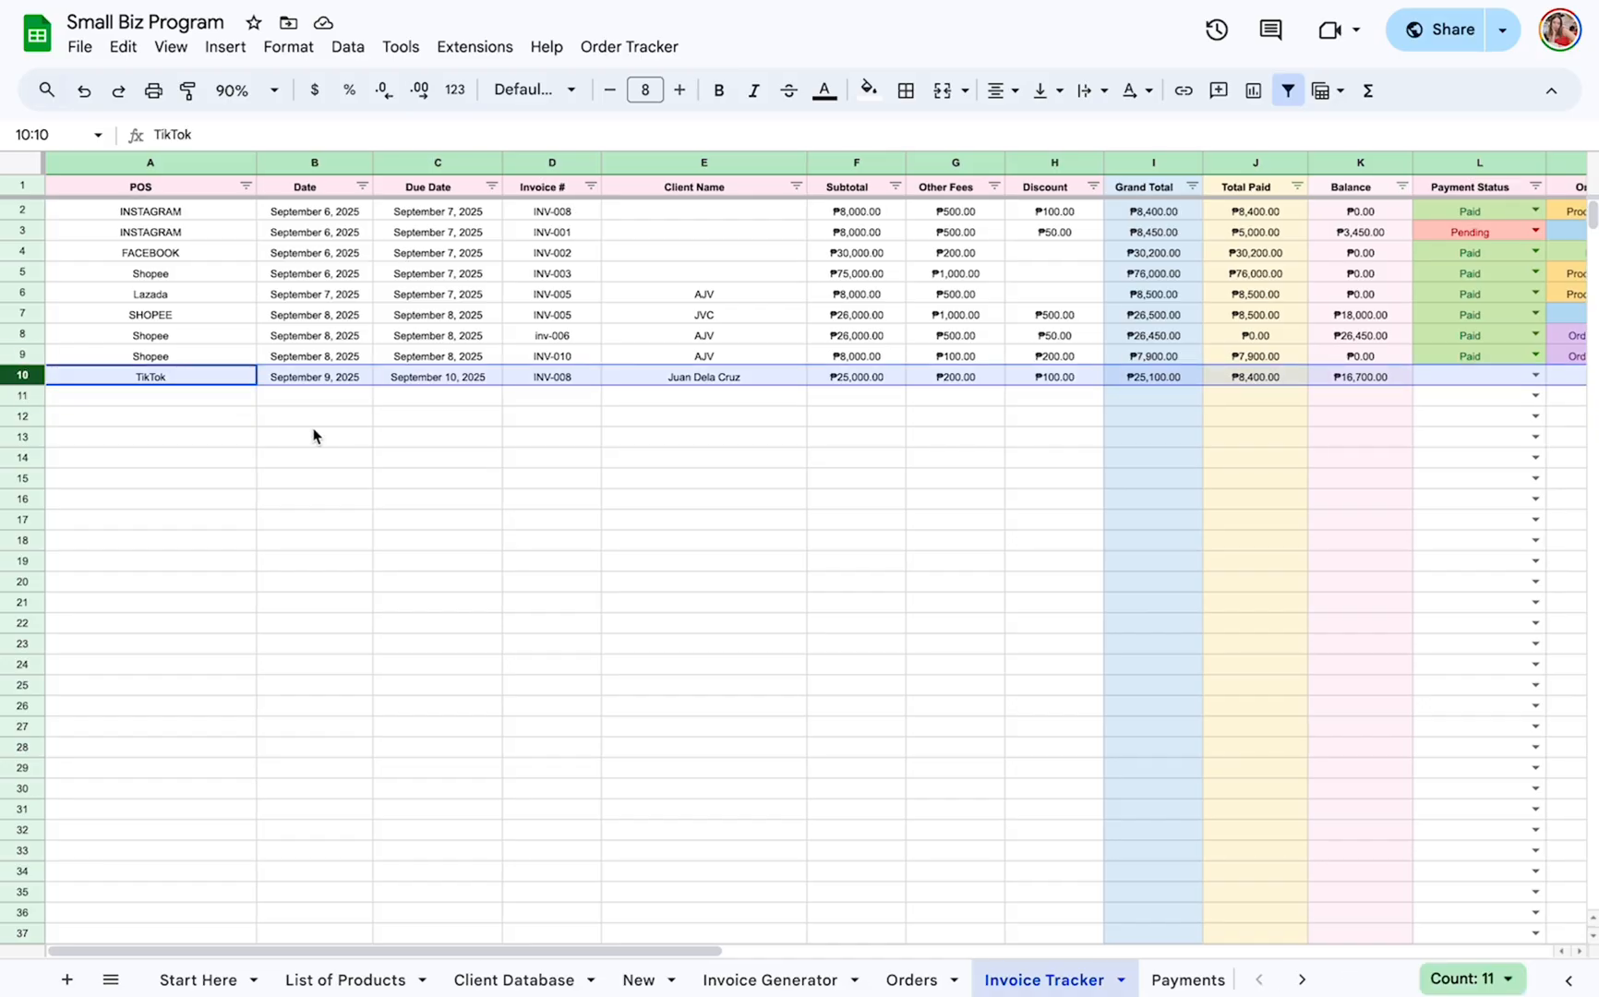
scroll(313, 435, right, 5)
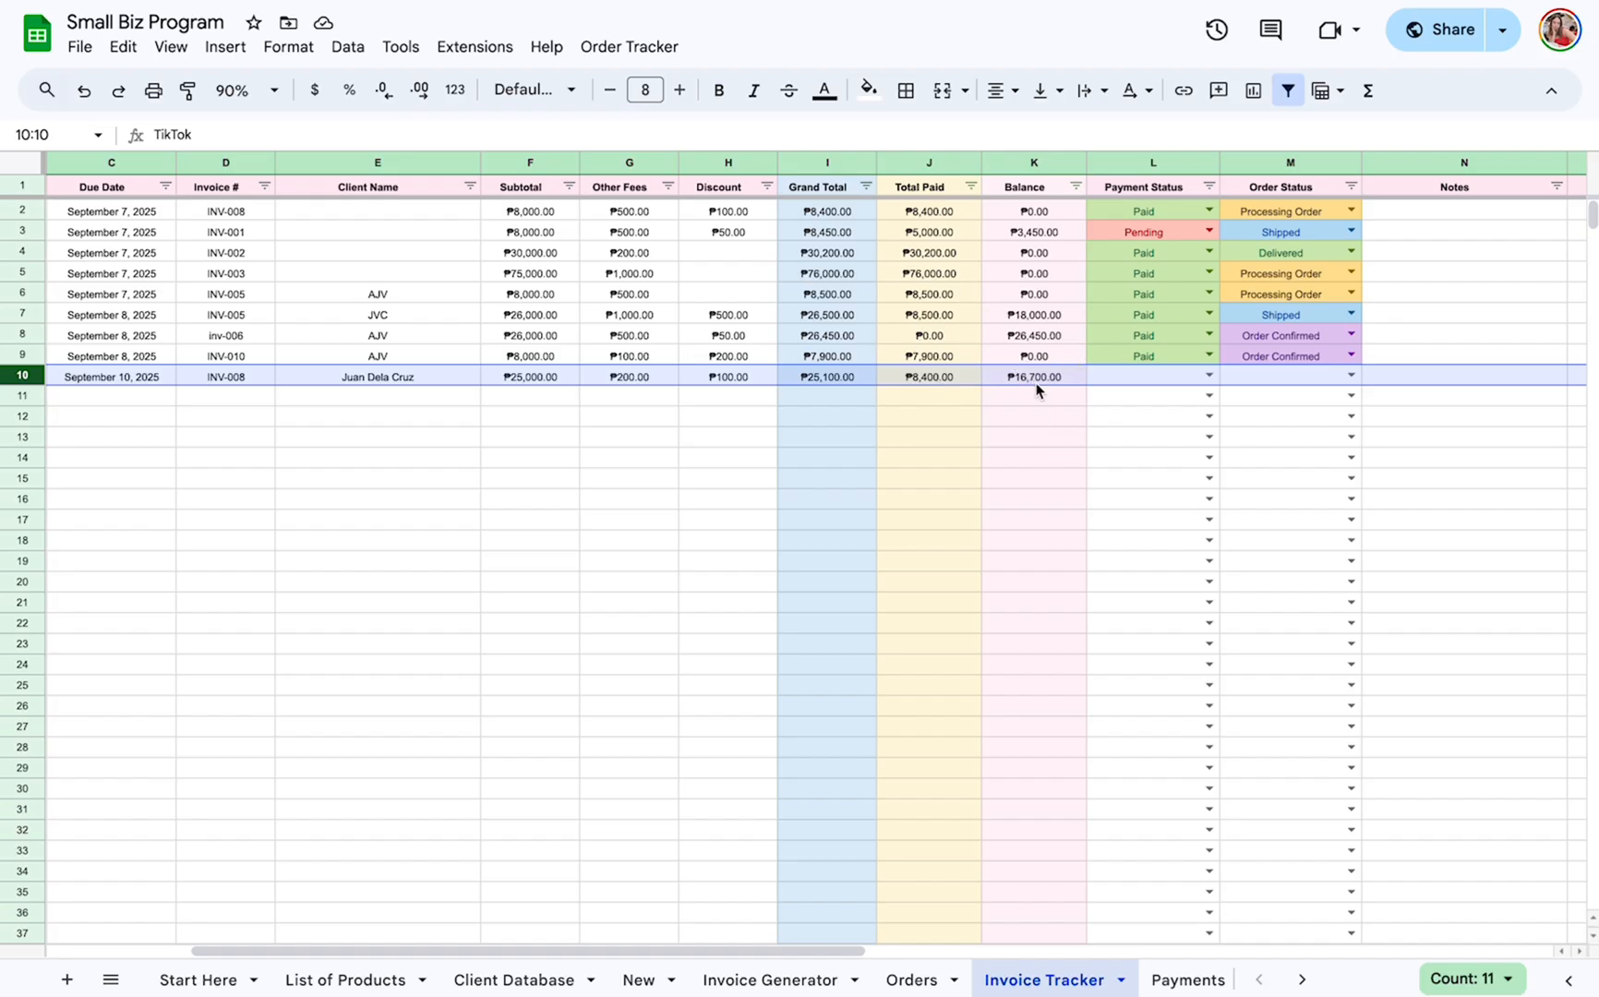
Set the Payment Status to Pending and the Order Status to Order Confirmed for the row 10 invoice in the Invoice Tracker.
click(1209, 376)
click(1180, 430)
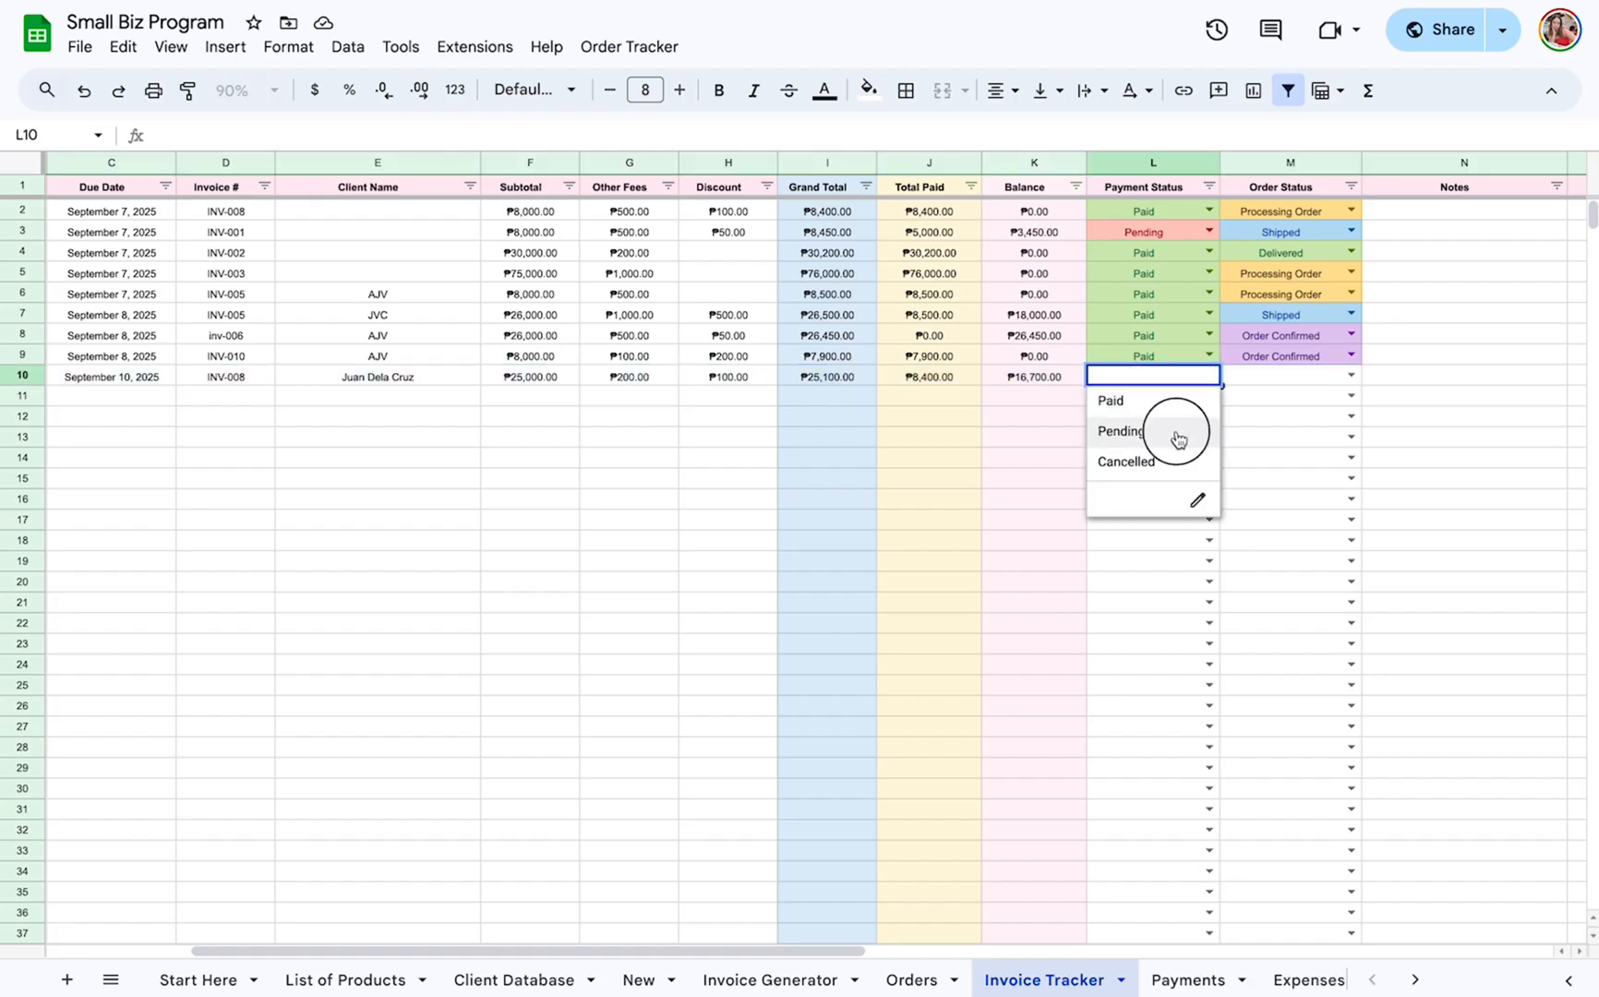
click(1350, 377)
click(1335, 409)
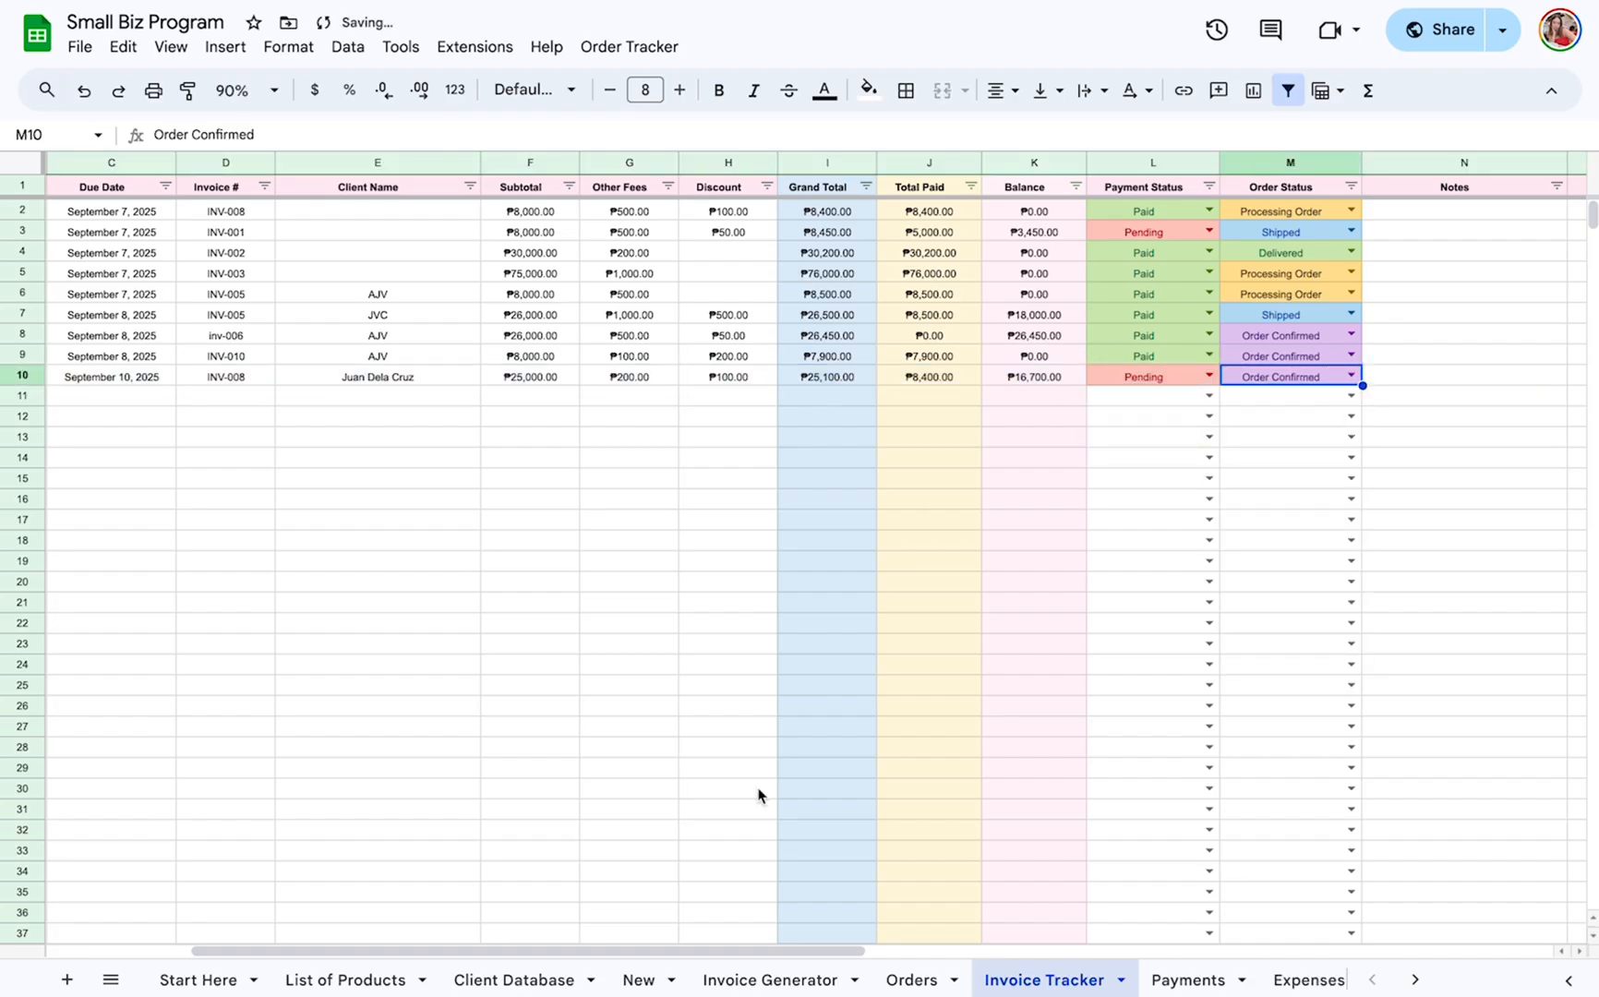
Start a new payment in row 9 of the Payments sheet with the date September 9, 2025.
click(1188, 980)
click(118, 336)
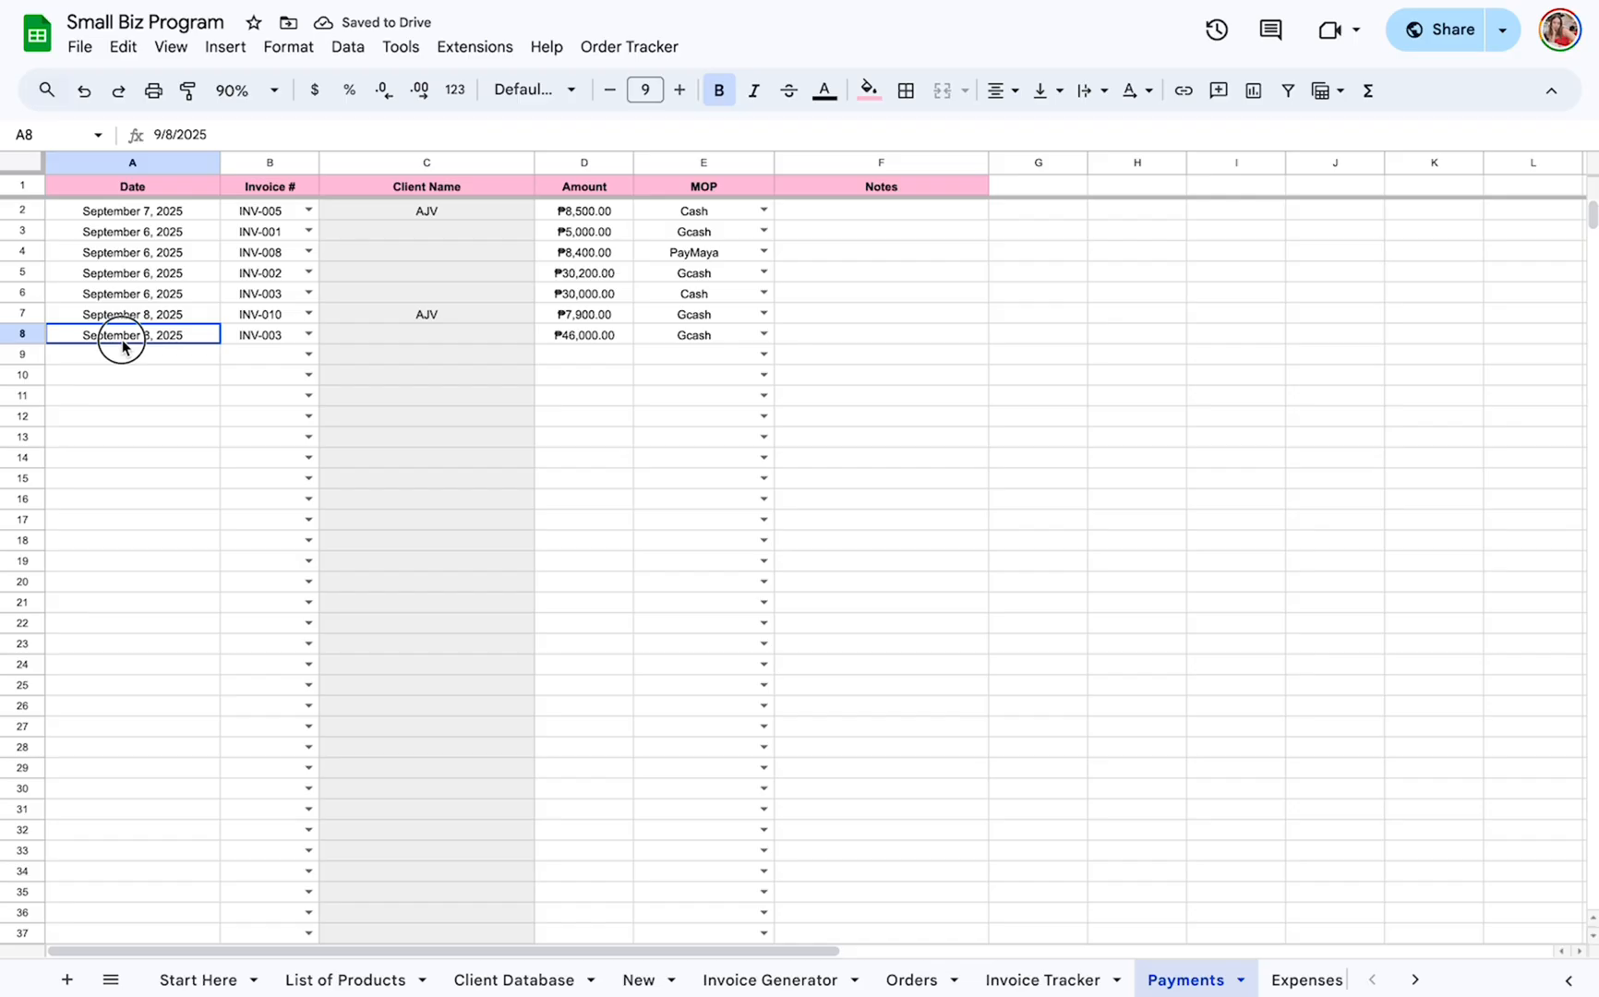
click(124, 354)
double_click(125, 354)
click(99, 484)
Assign invoice INV-008 to the new payment in row 9.
click(282, 362)
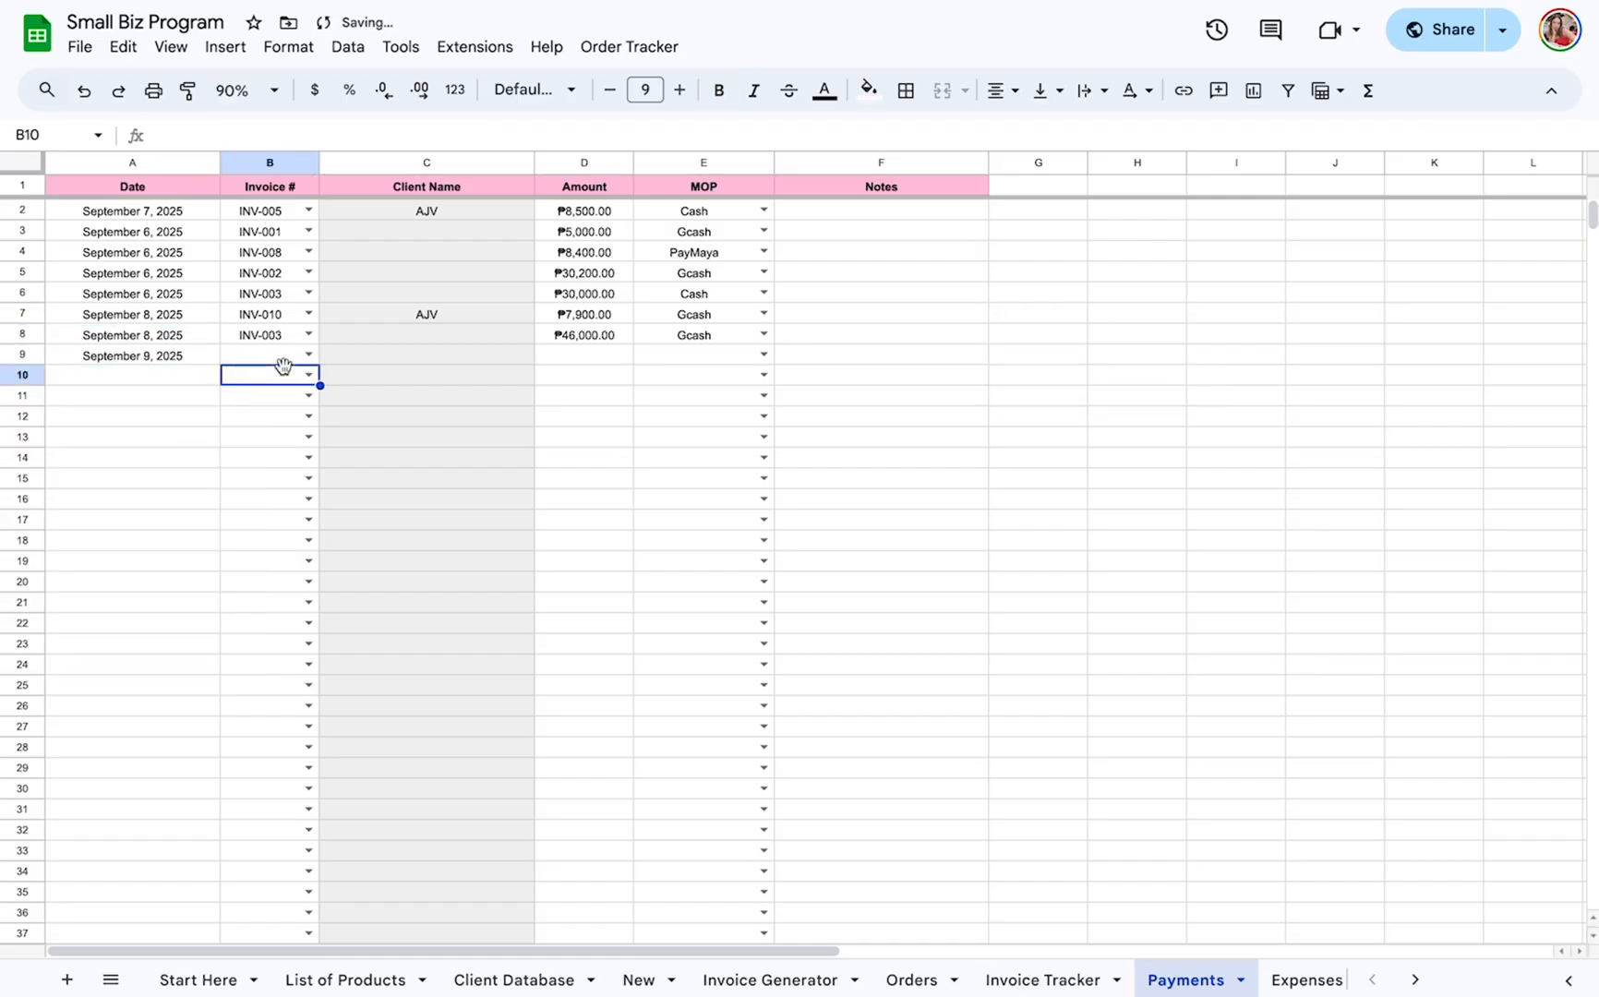
text(inv)
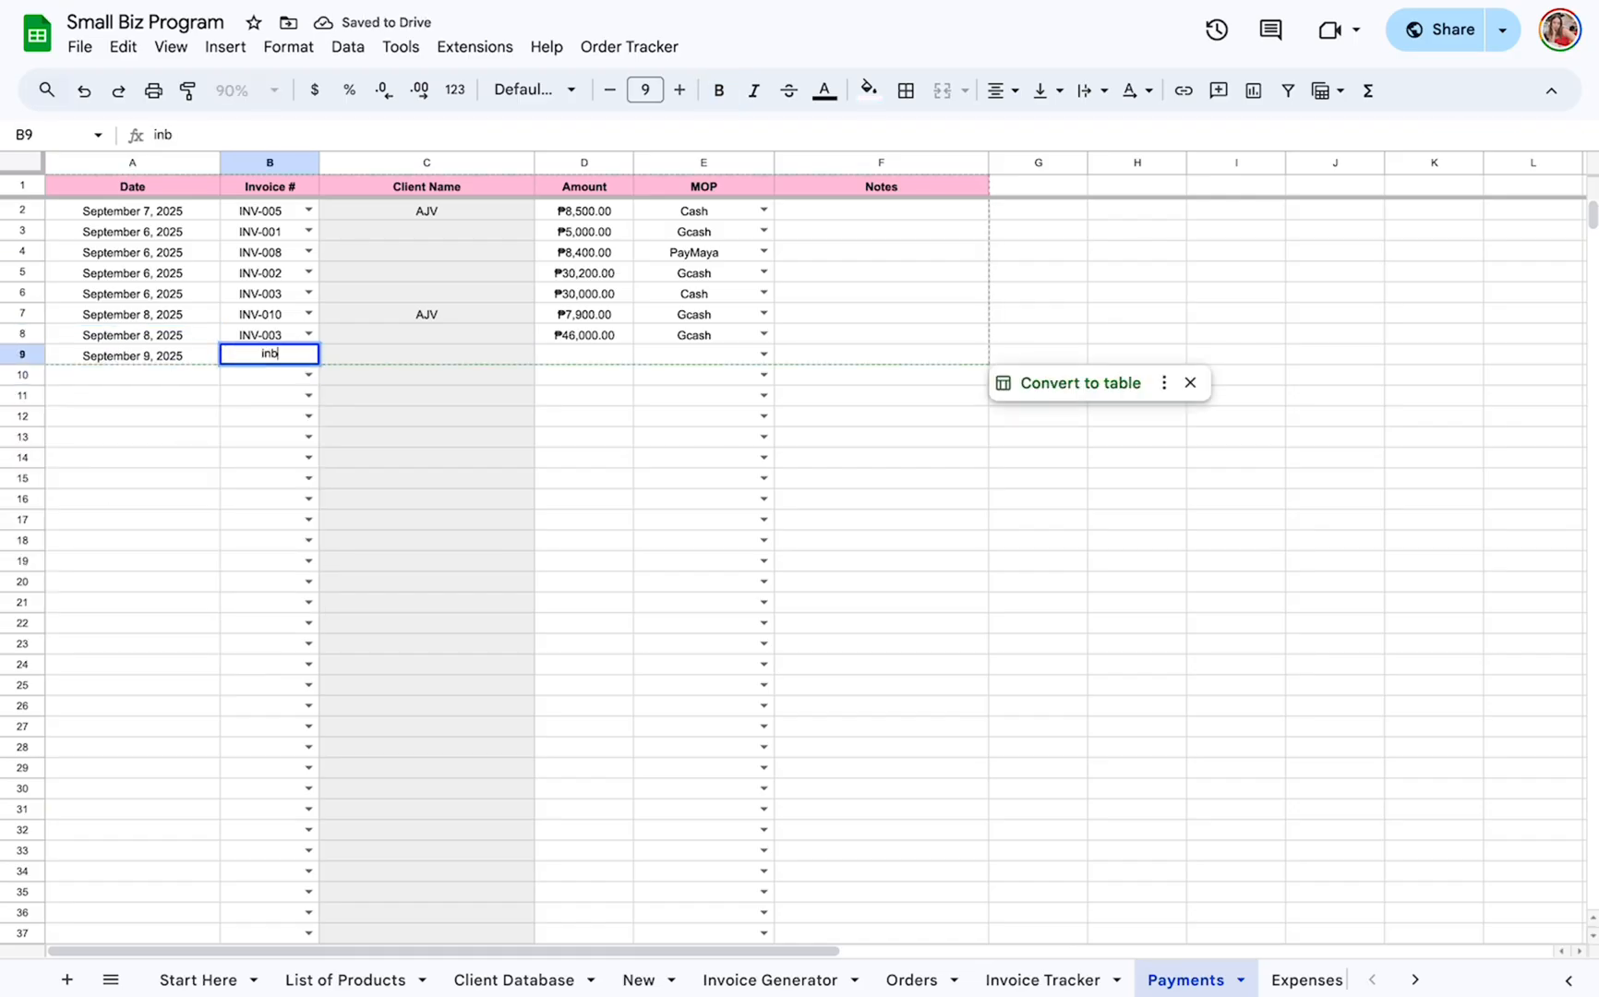
click(271, 387)
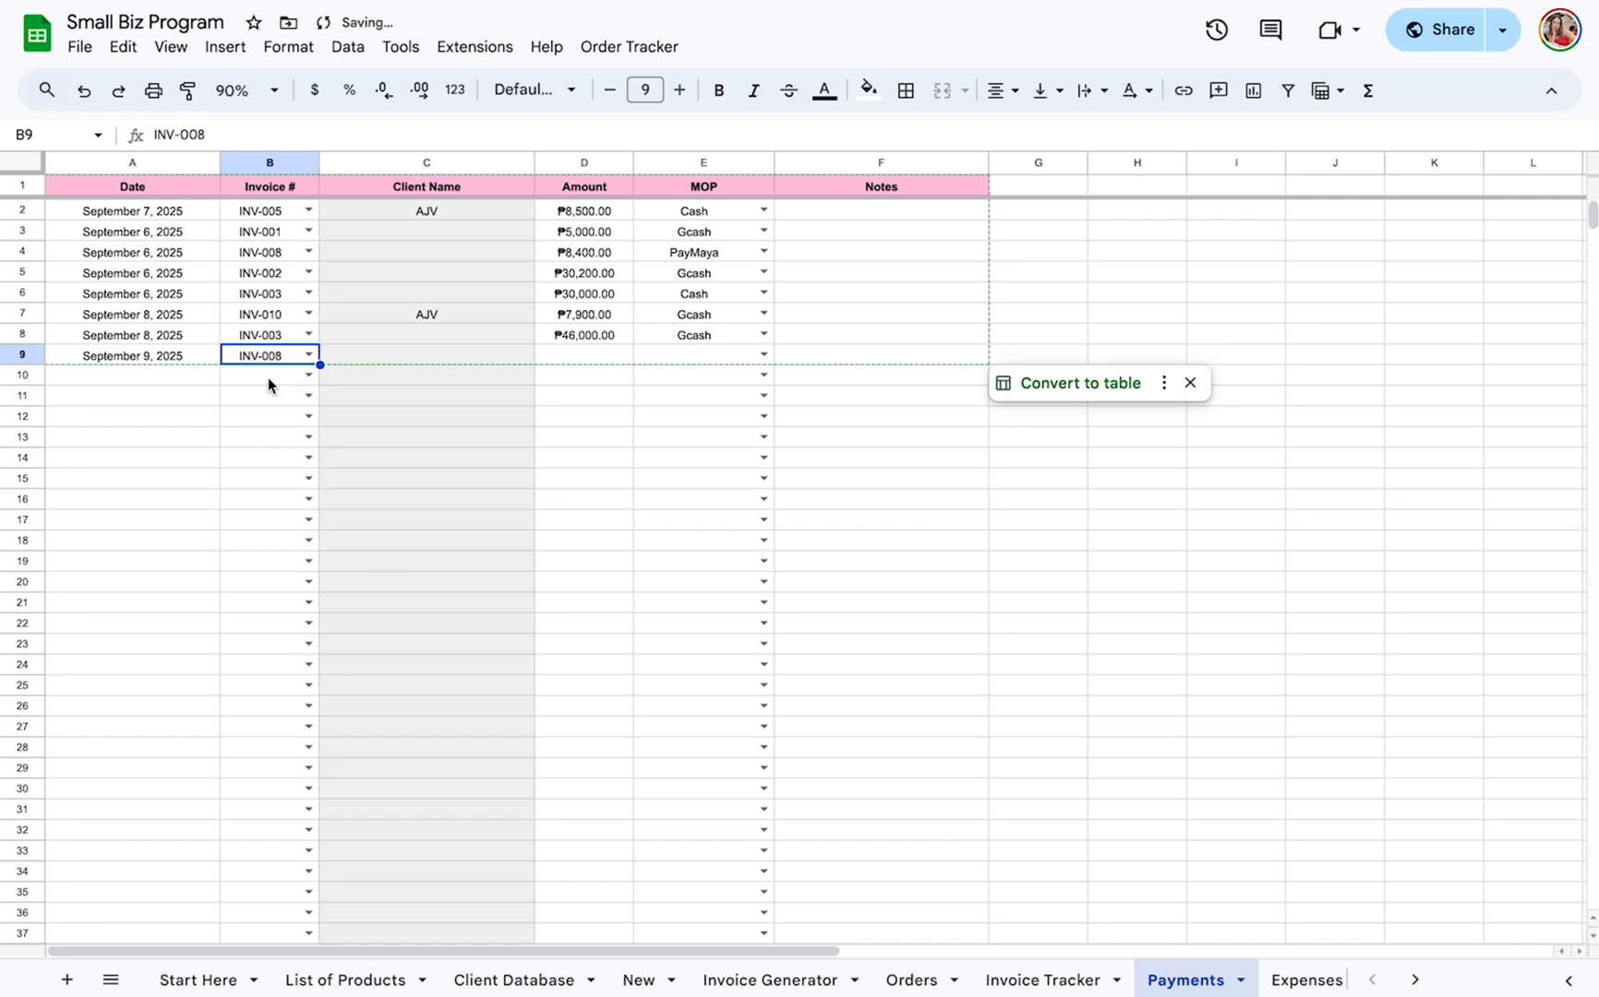
click(610, 358)
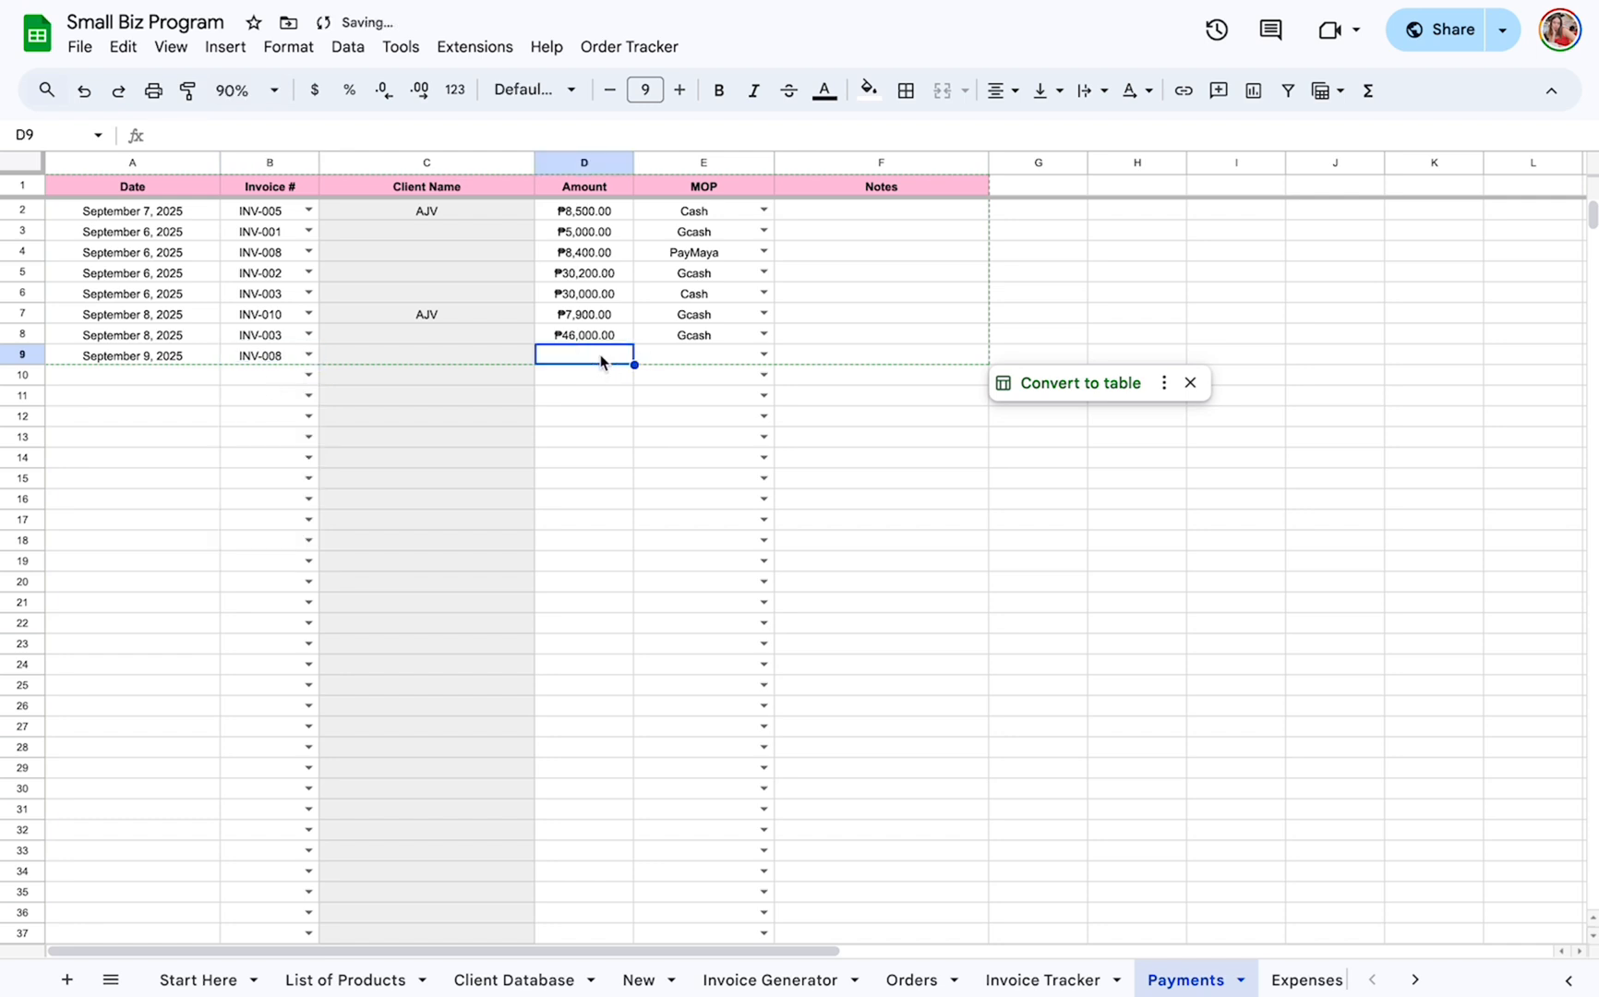
click(308, 354)
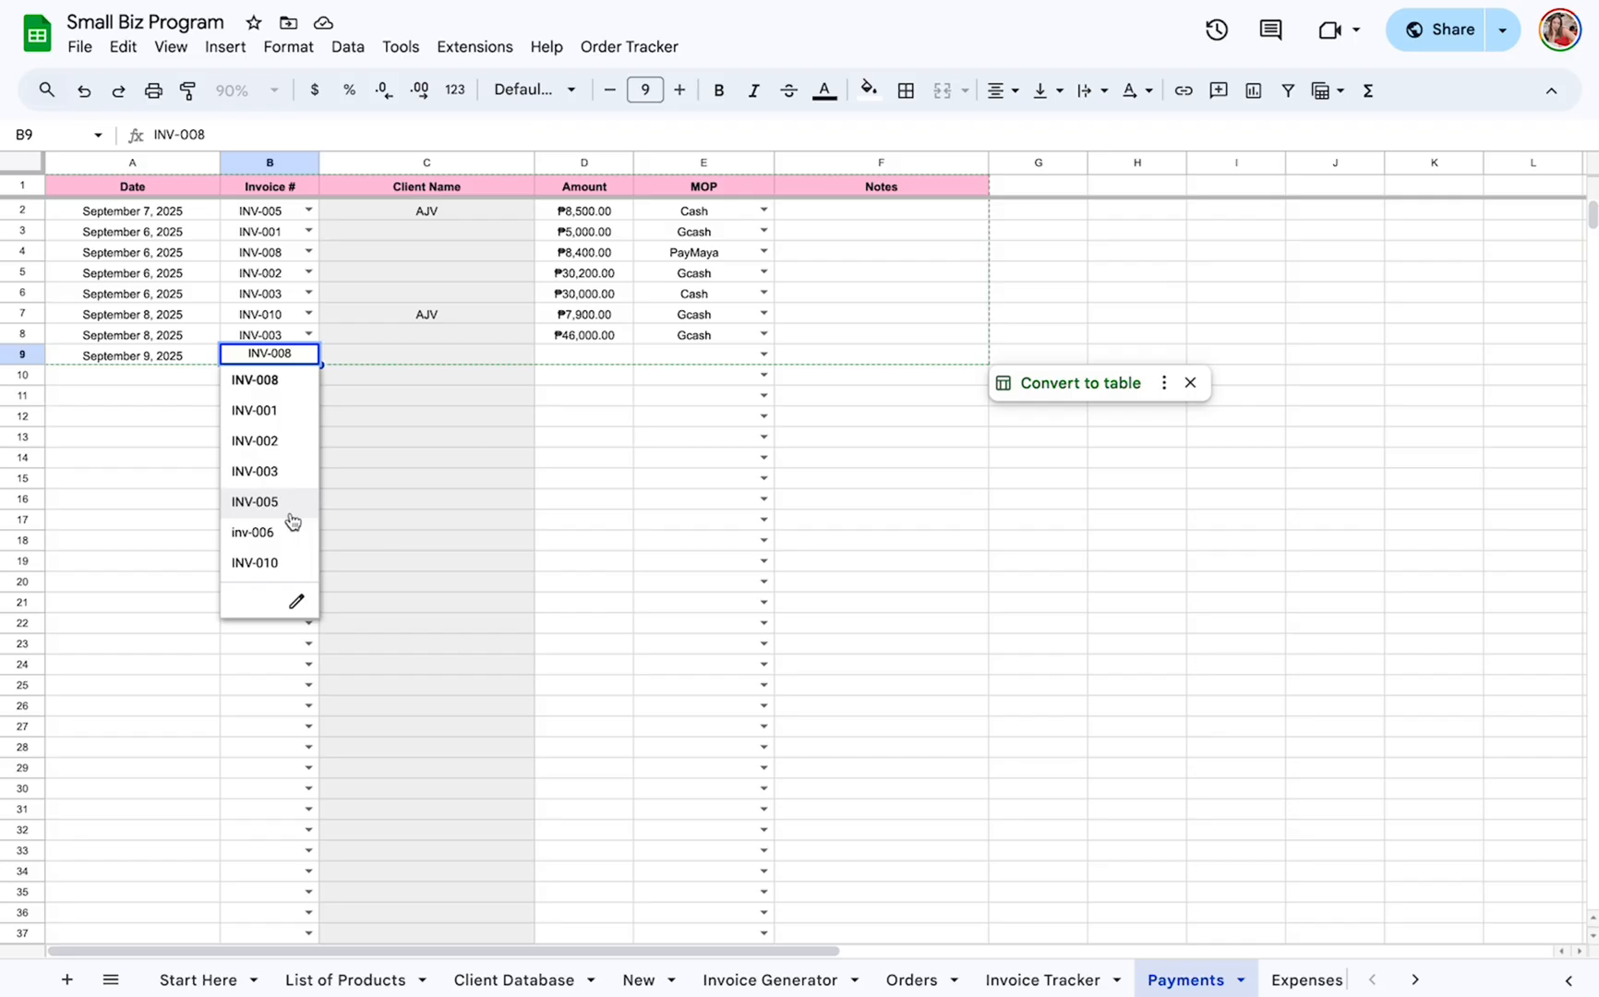
click(285, 376)
Check the invoice's balance in the Invoice Tracker, and complete the row 9 payment with amount 16,700 and Bank Transfer as MOP.
click(587, 356)
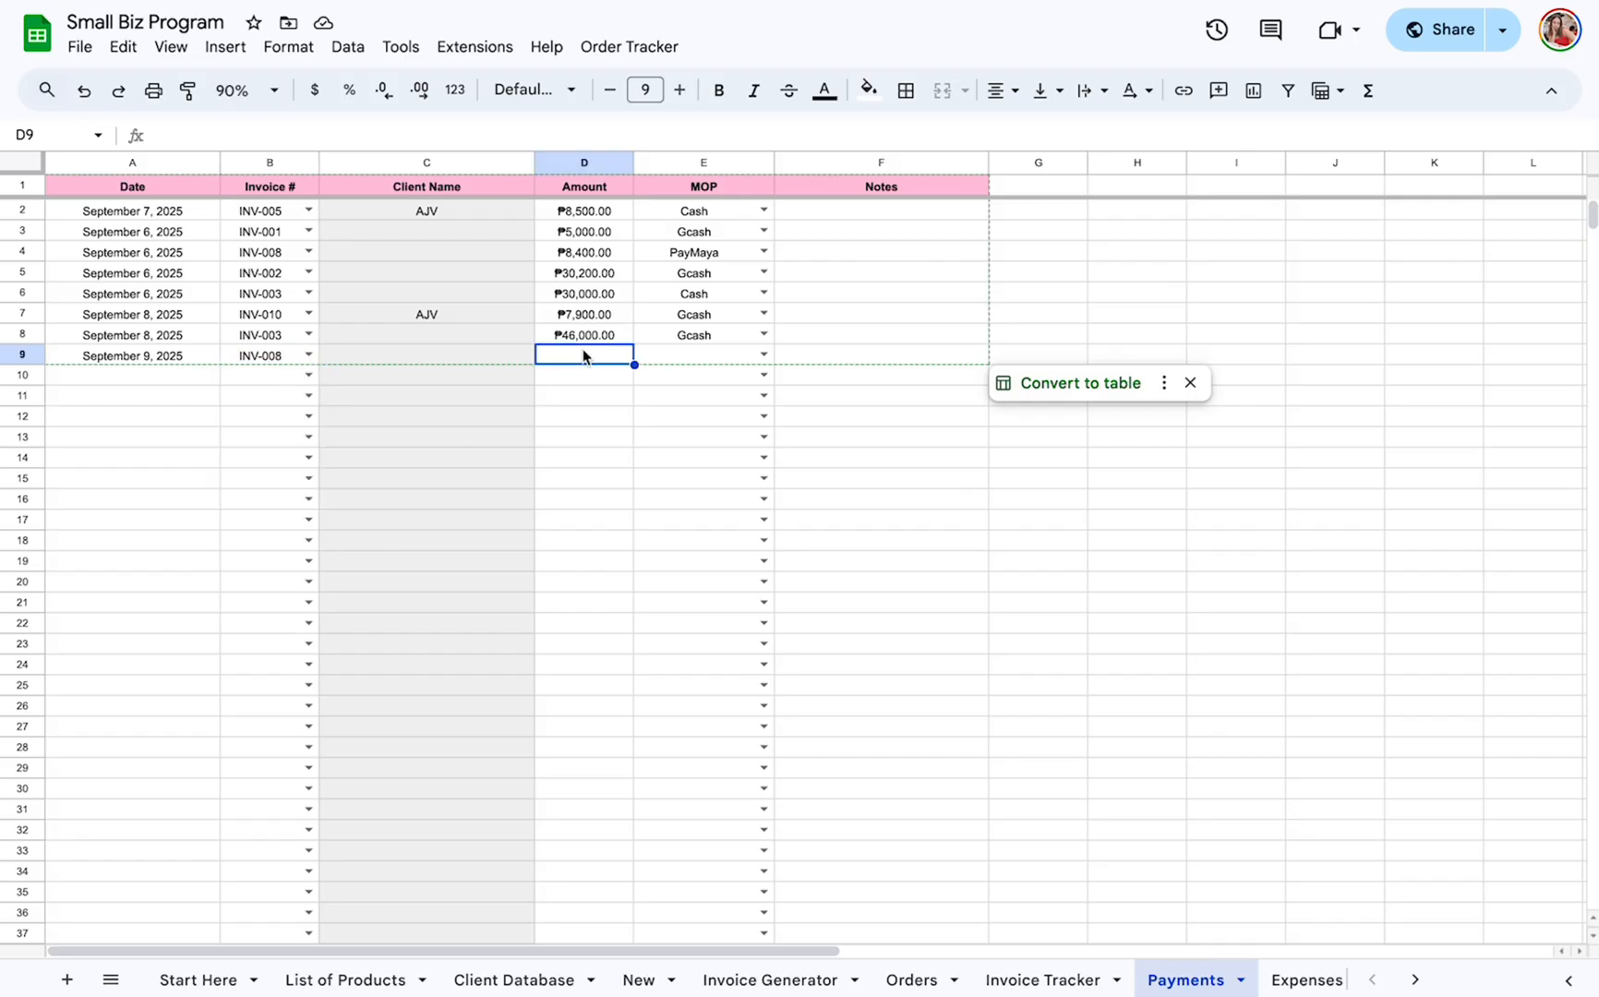
click(904, 976)
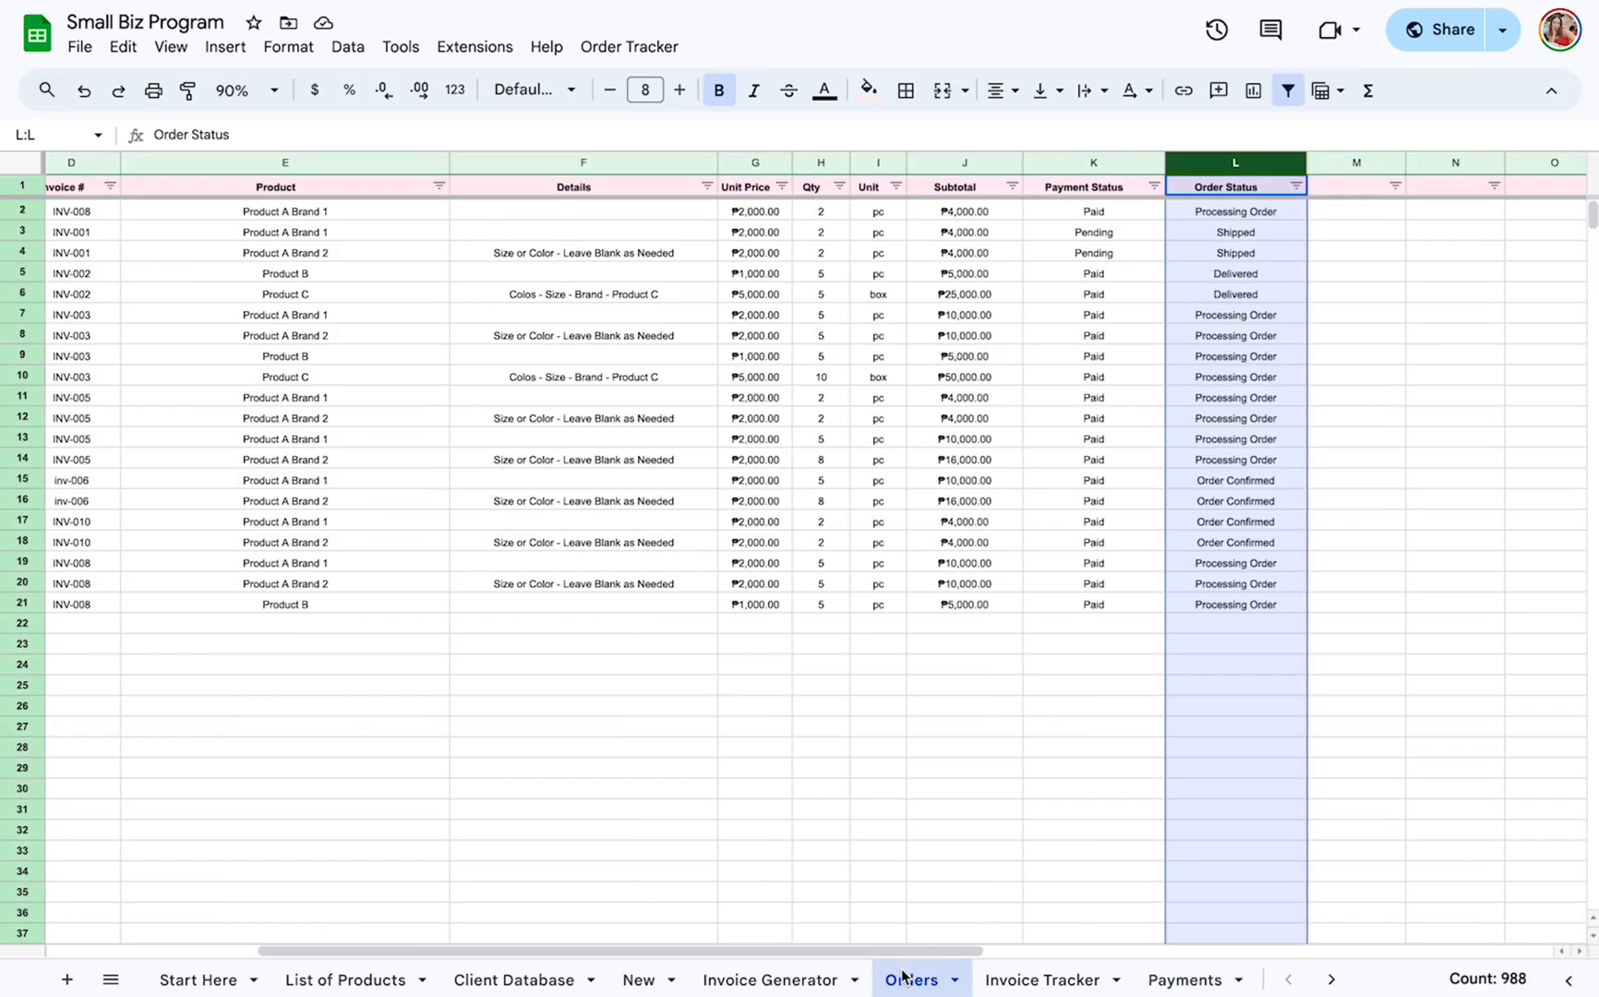
click(1043, 980)
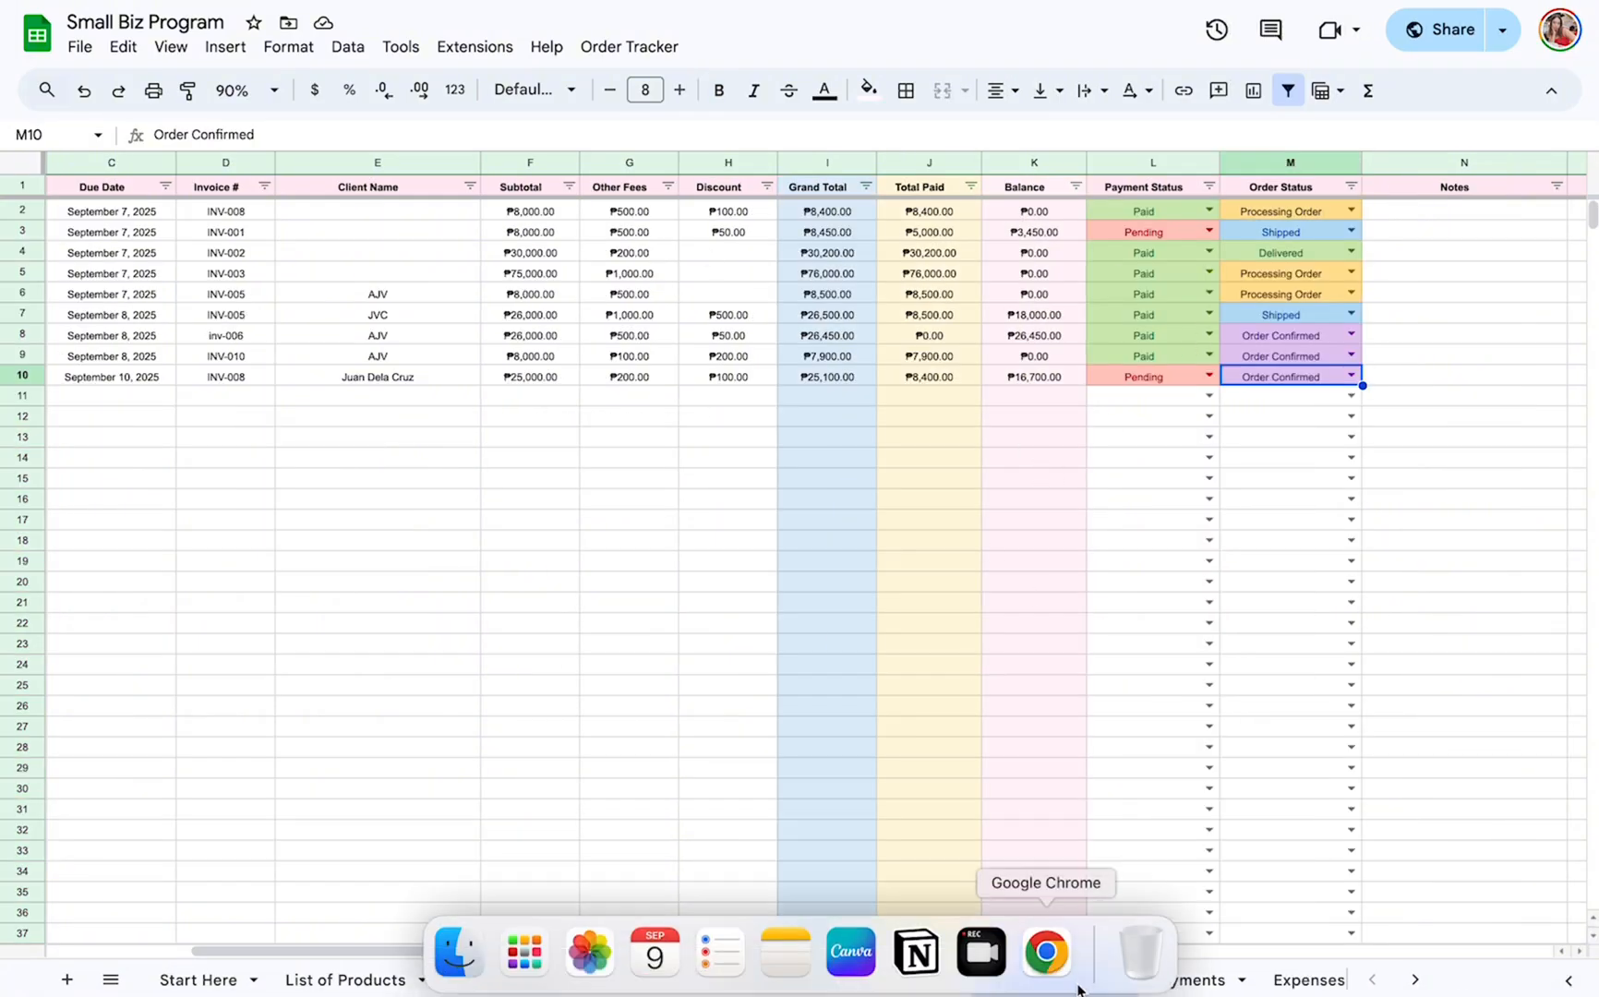
click(1200, 977)
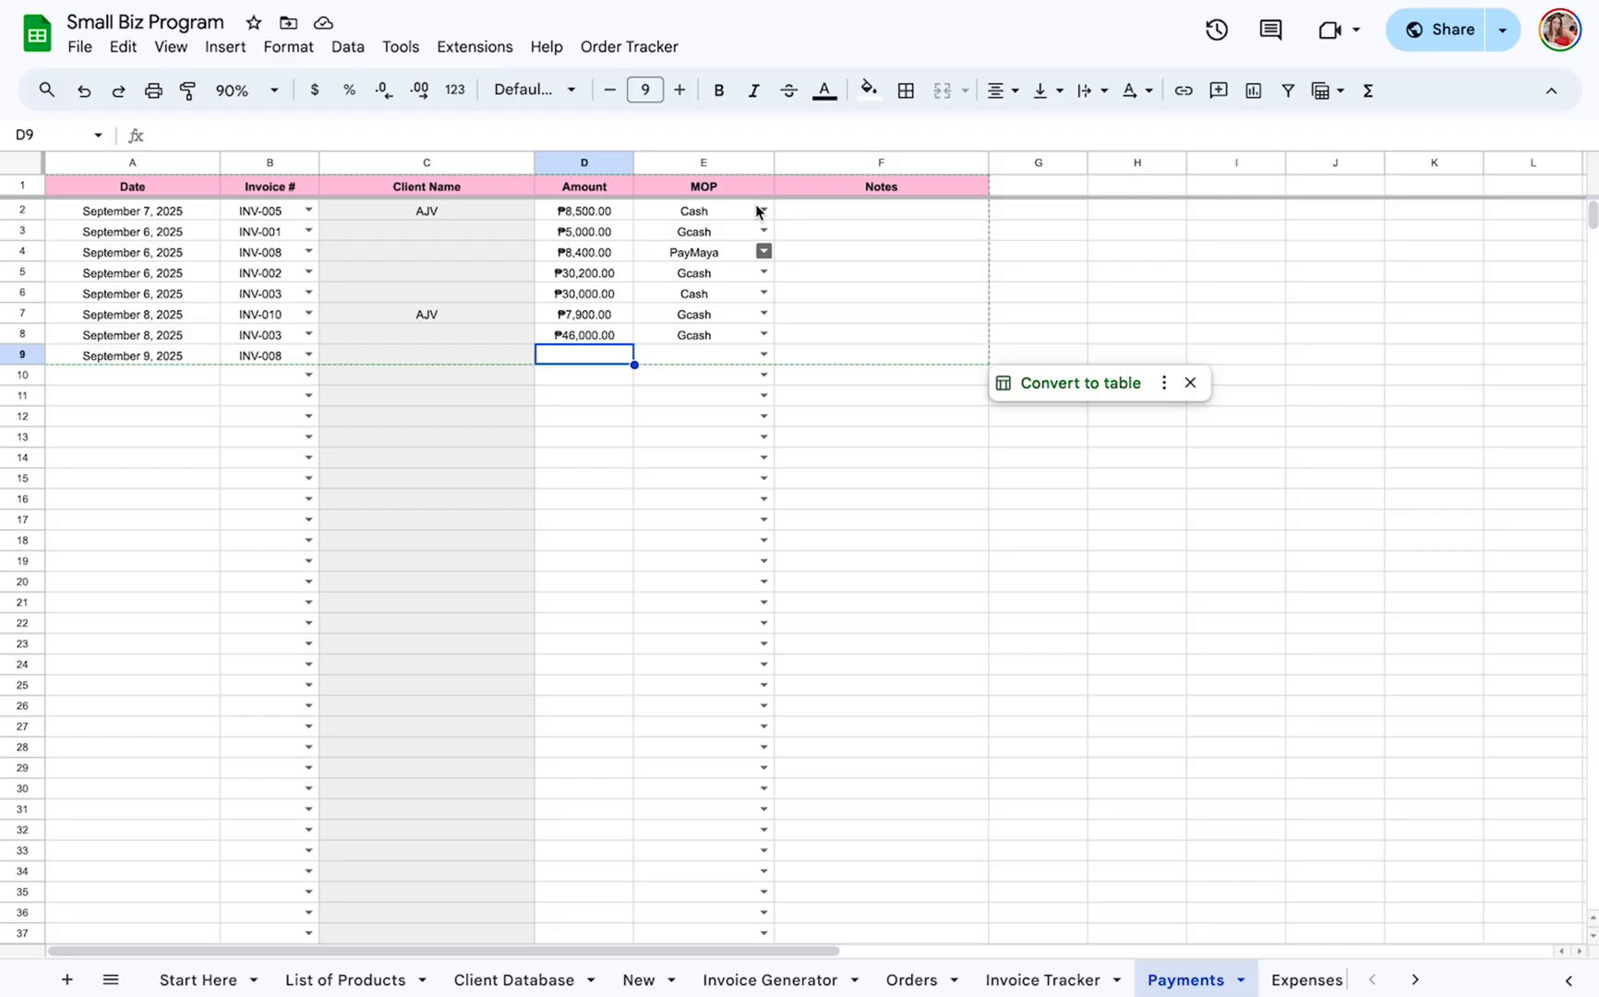
text(16,700)
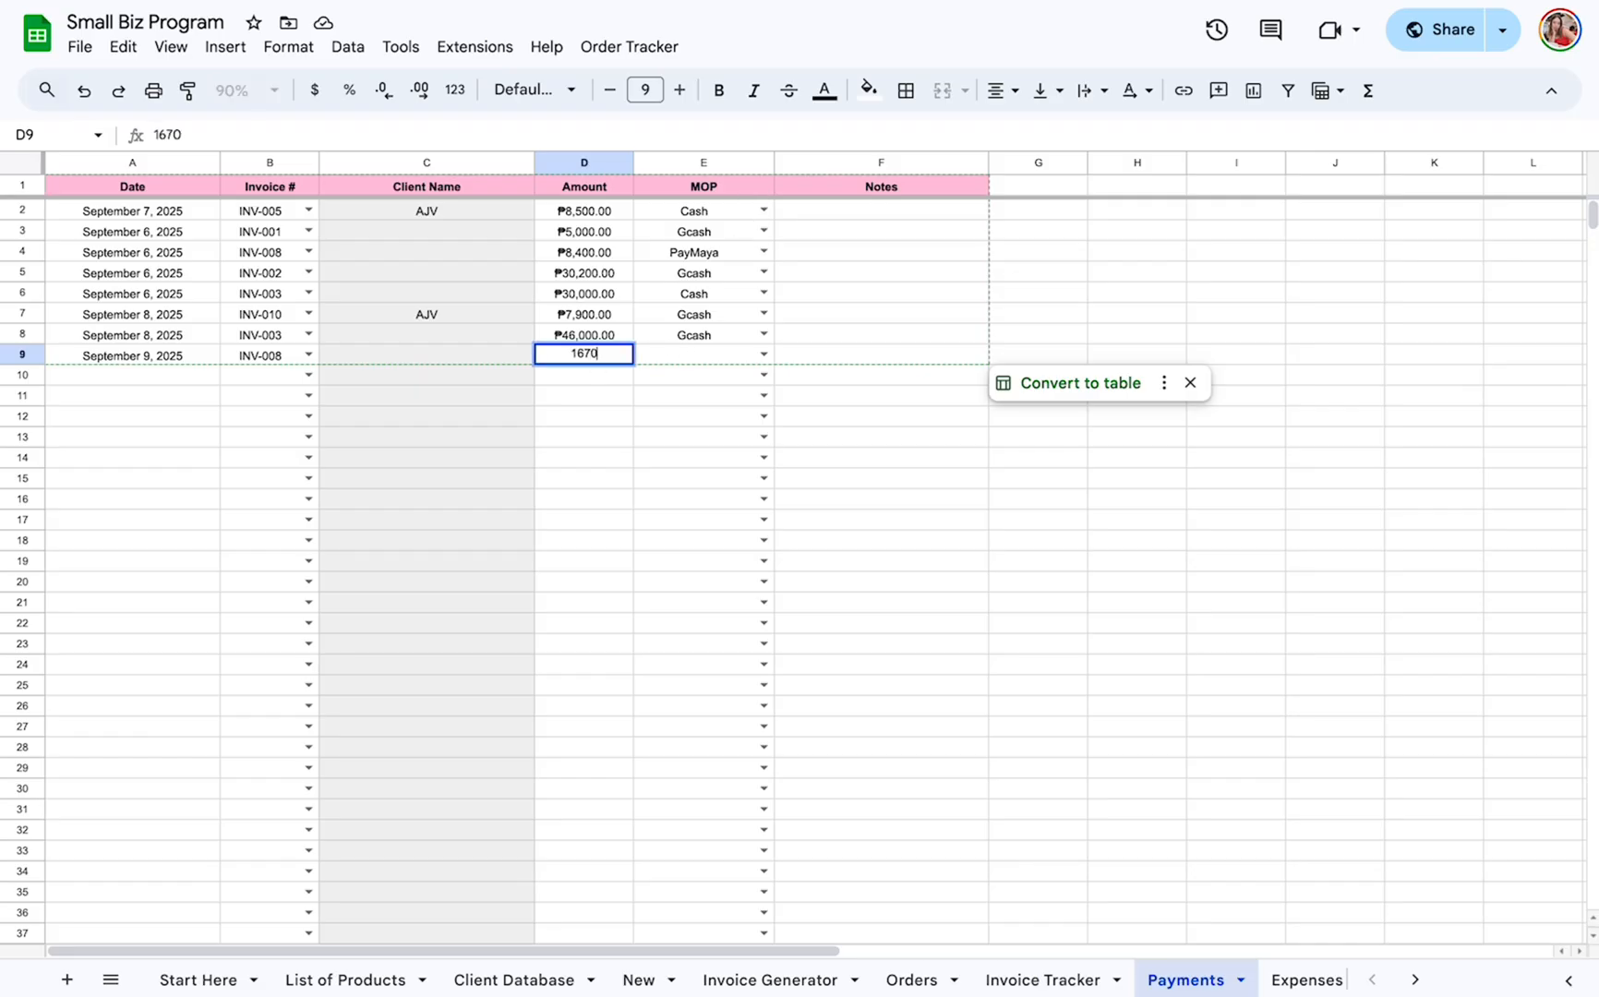
key(Return)
click(759, 356)
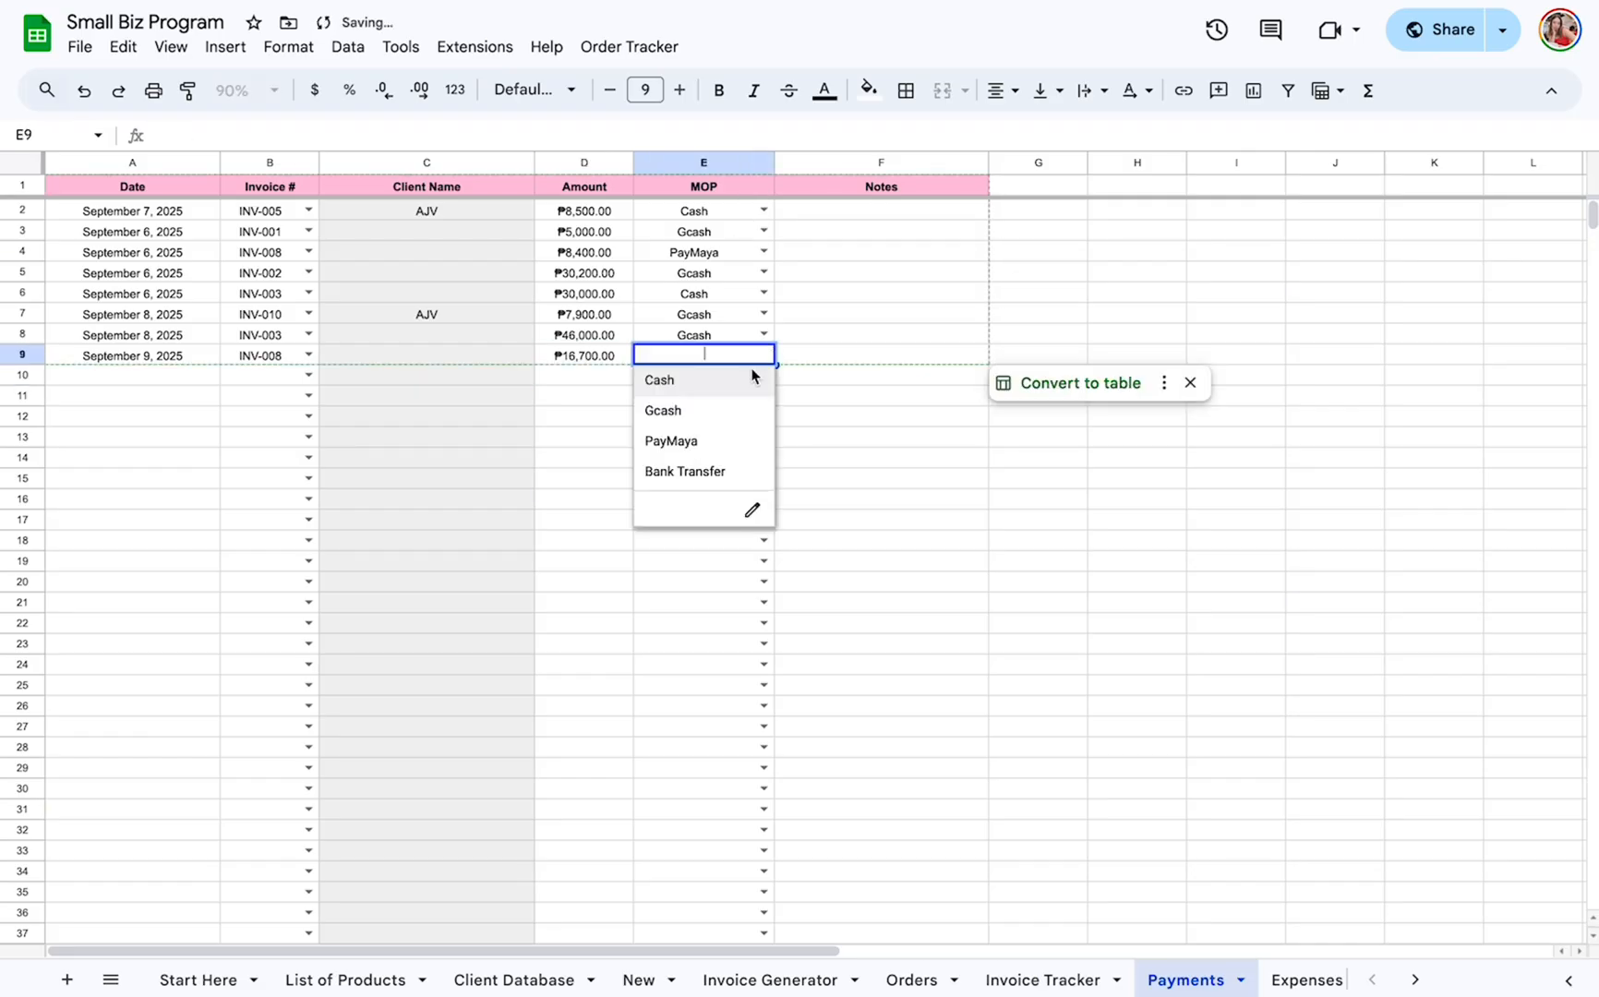
click(724, 469)
Return to the Invoice Tracker and review the row 10 invoice's Total Paid and Balance, highlighting the row and the Balance column.
click(1041, 979)
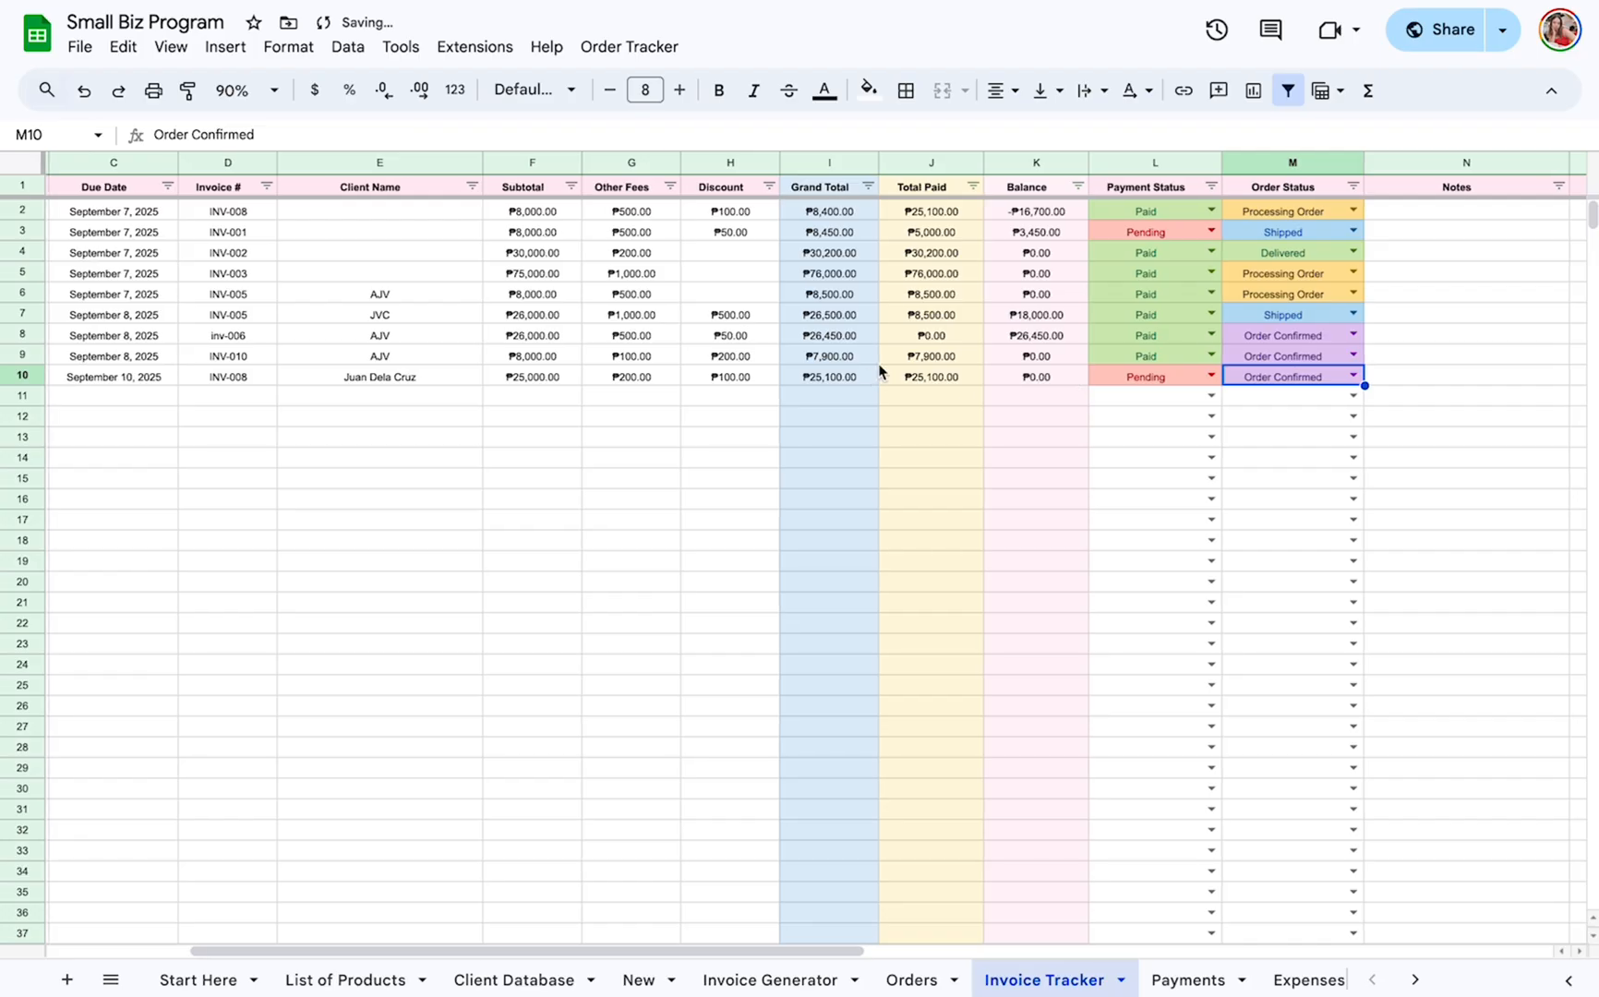
click(932, 380)
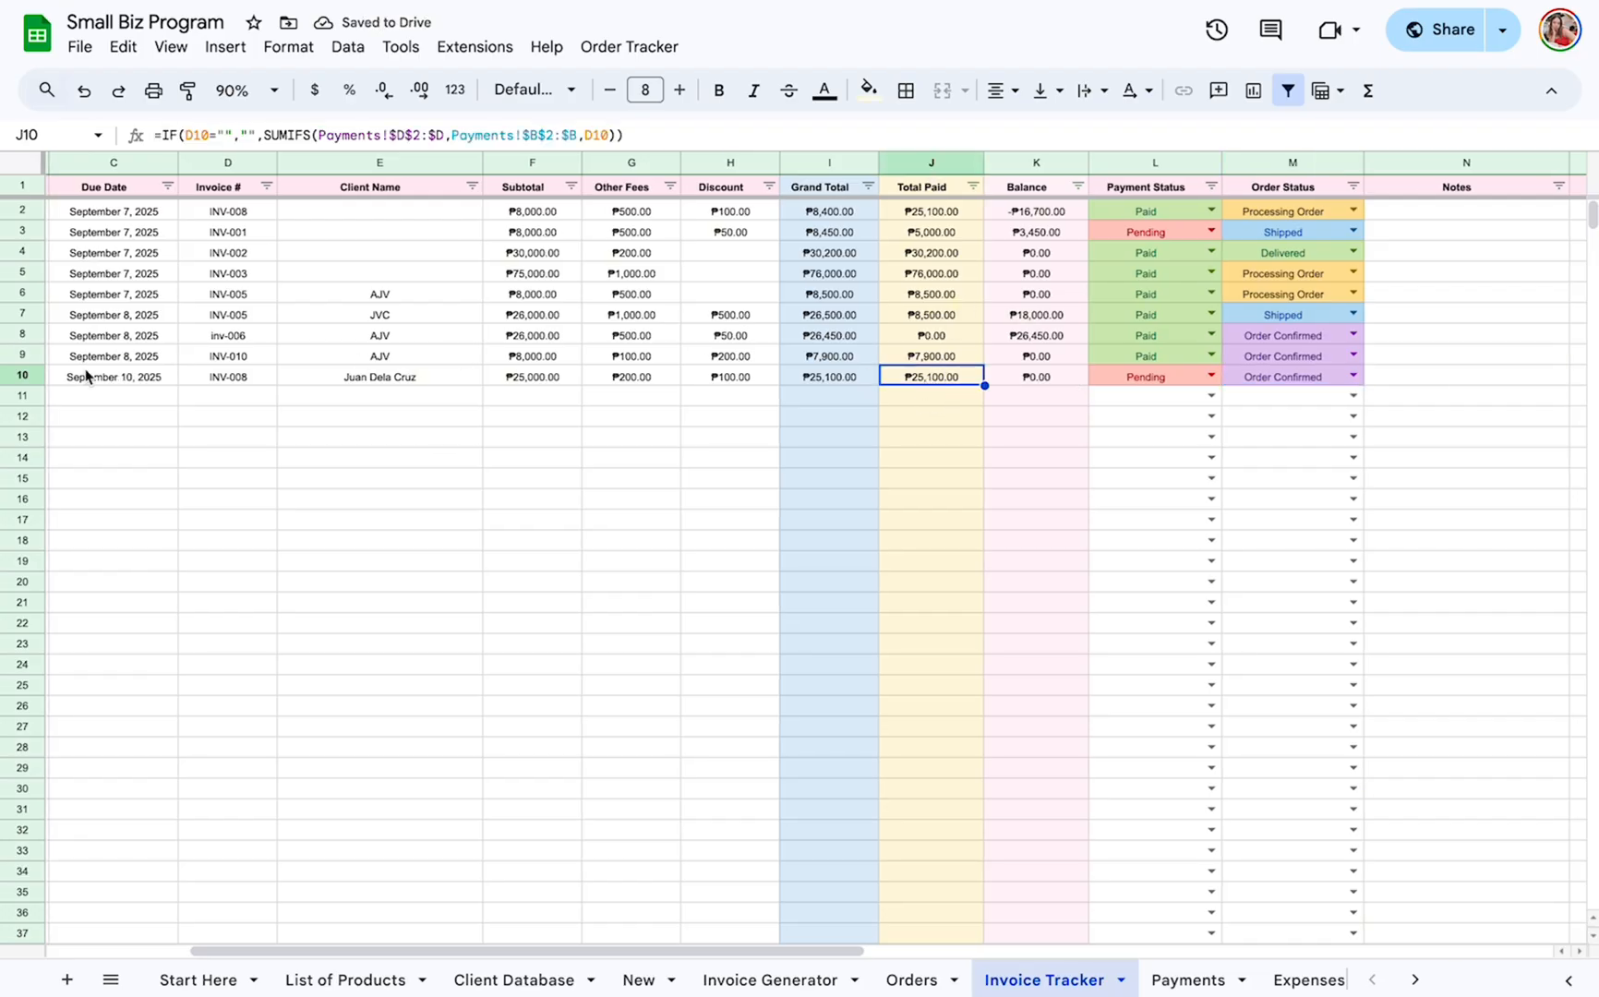
click(23, 376)
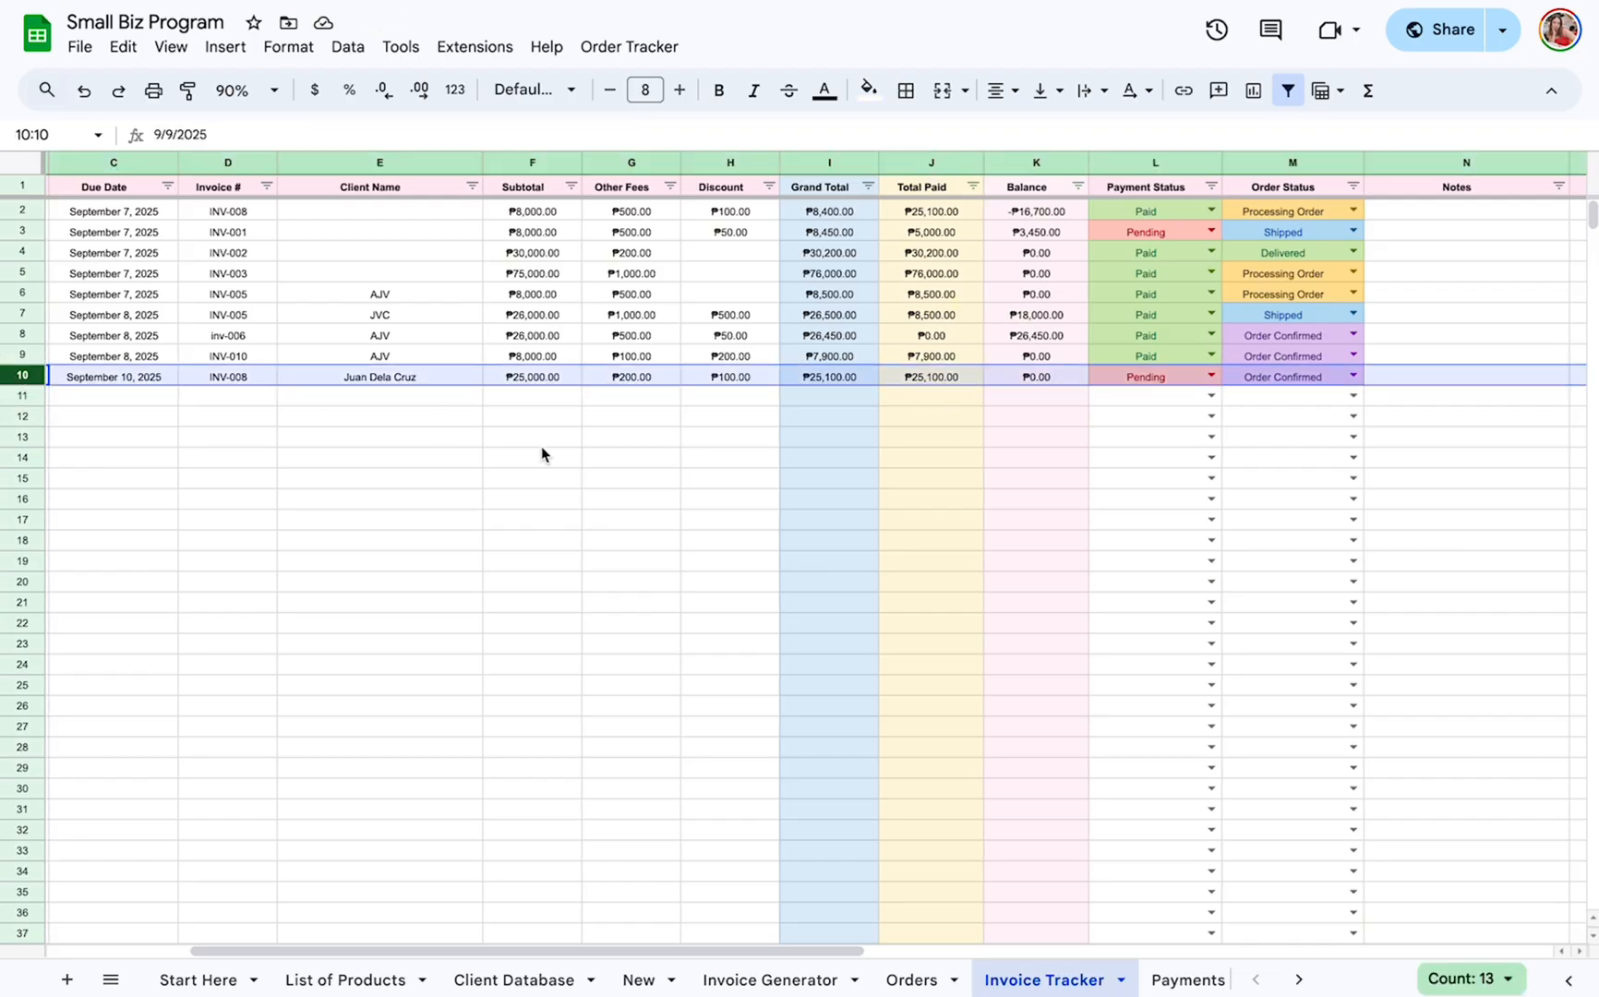
scroll(540, 446, left, 3)
scroll(541, 446, right, 5)
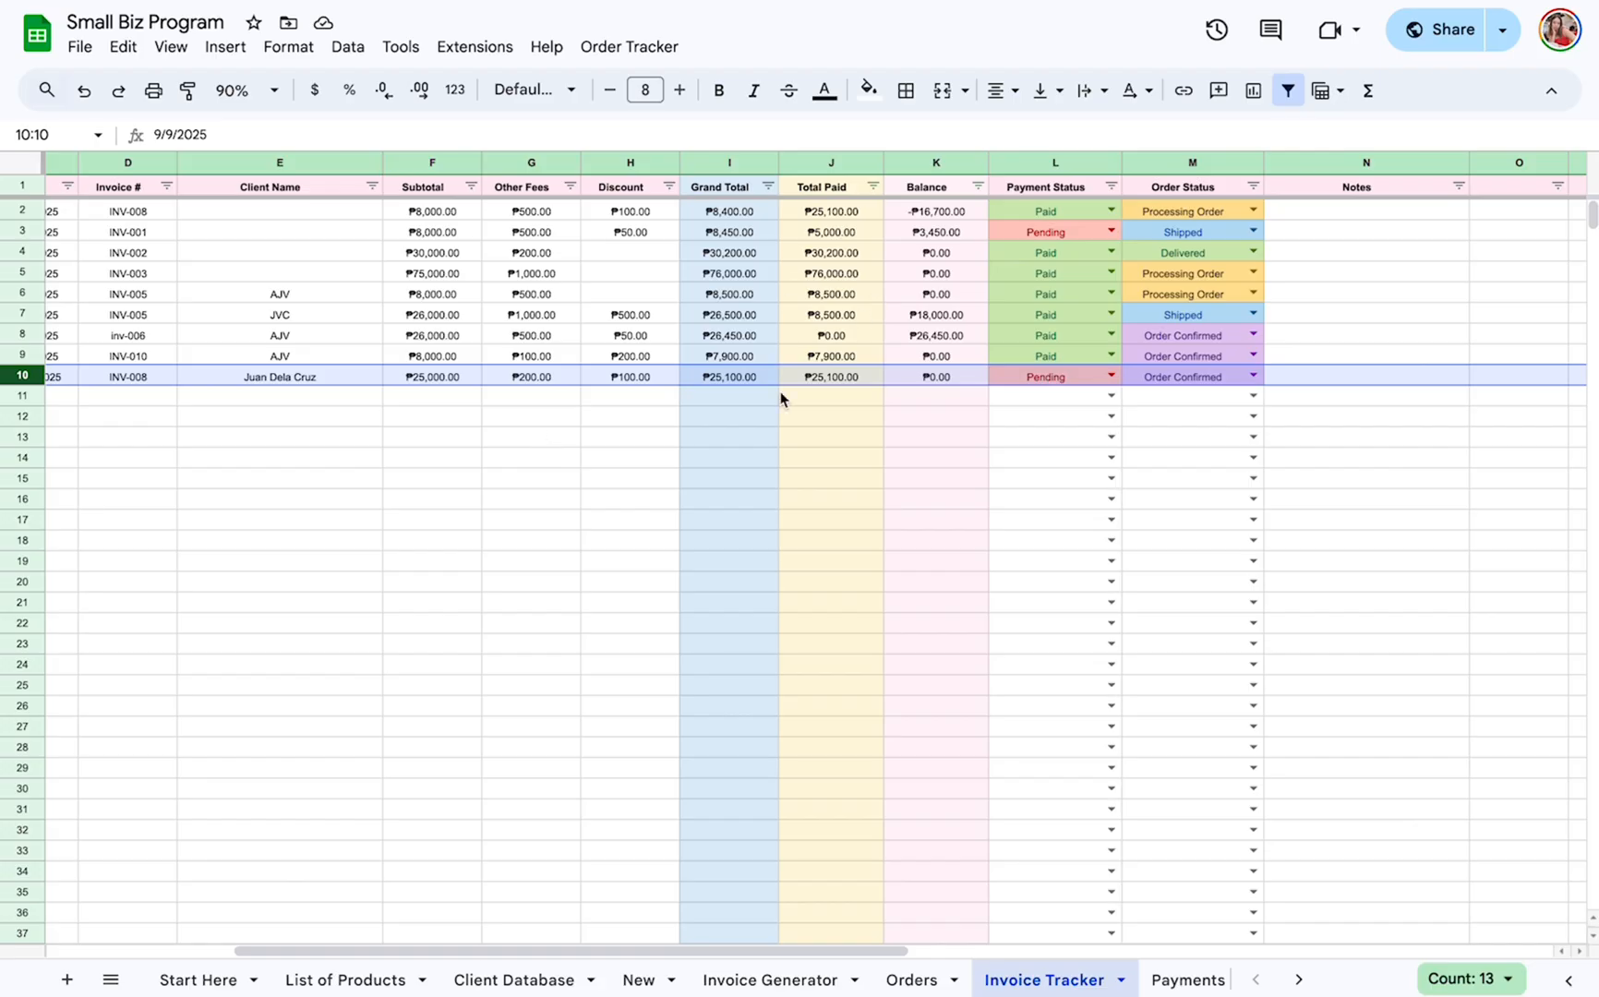
scroll(780, 398, left, 1)
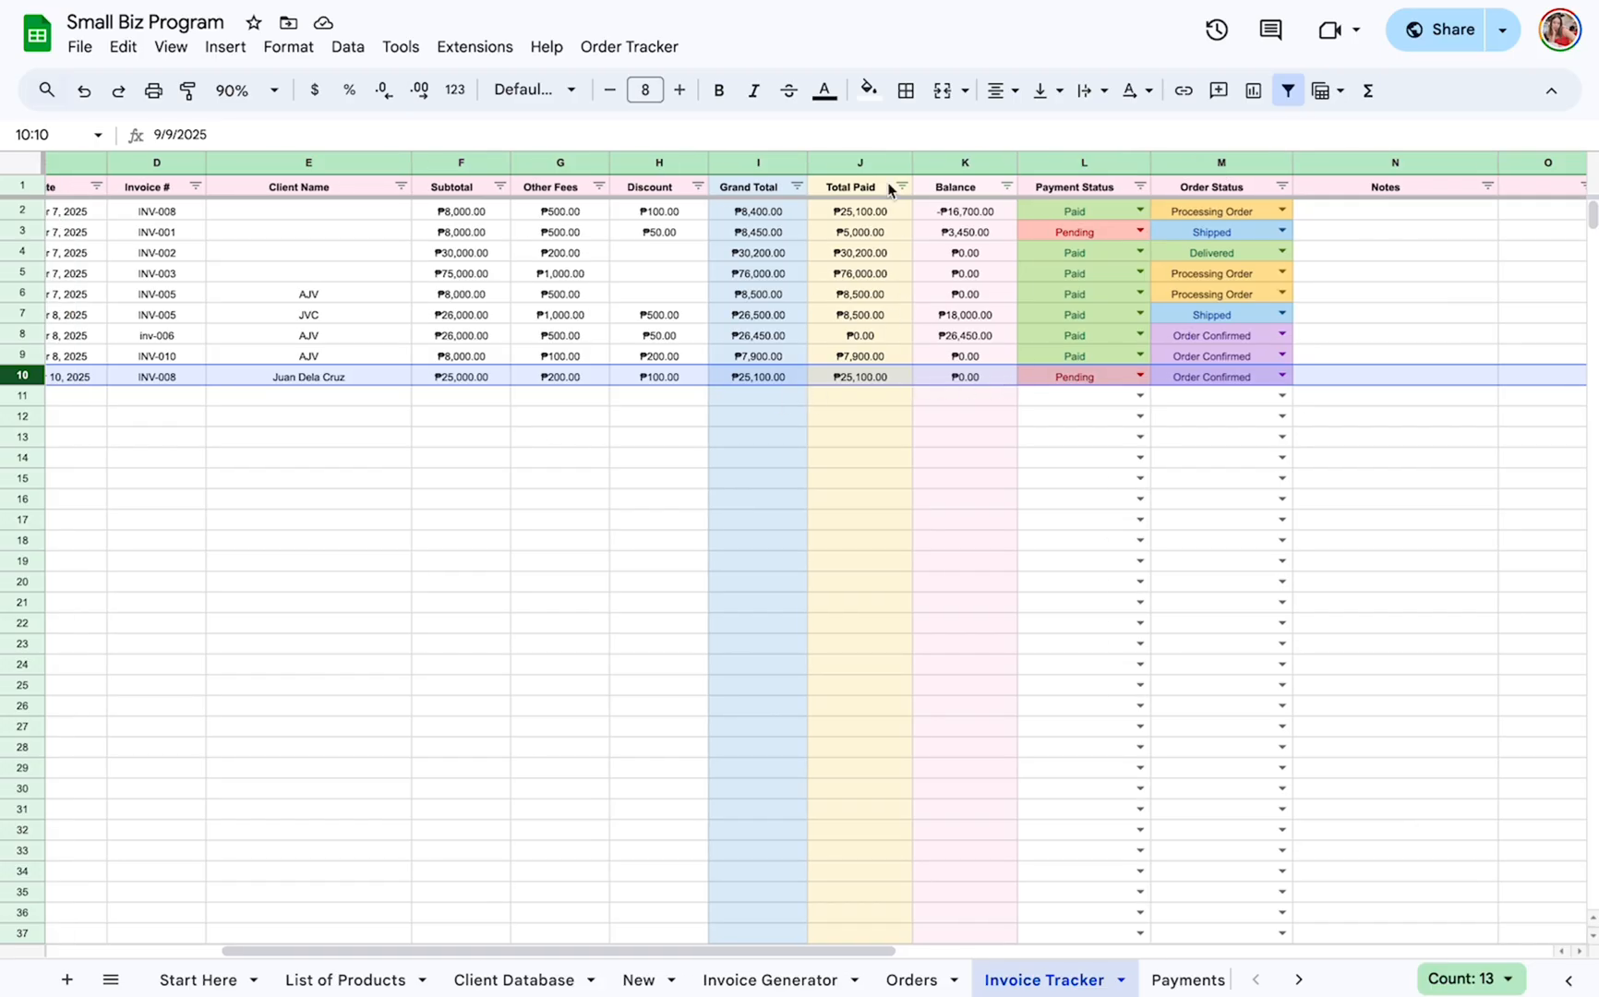
click(965, 166)
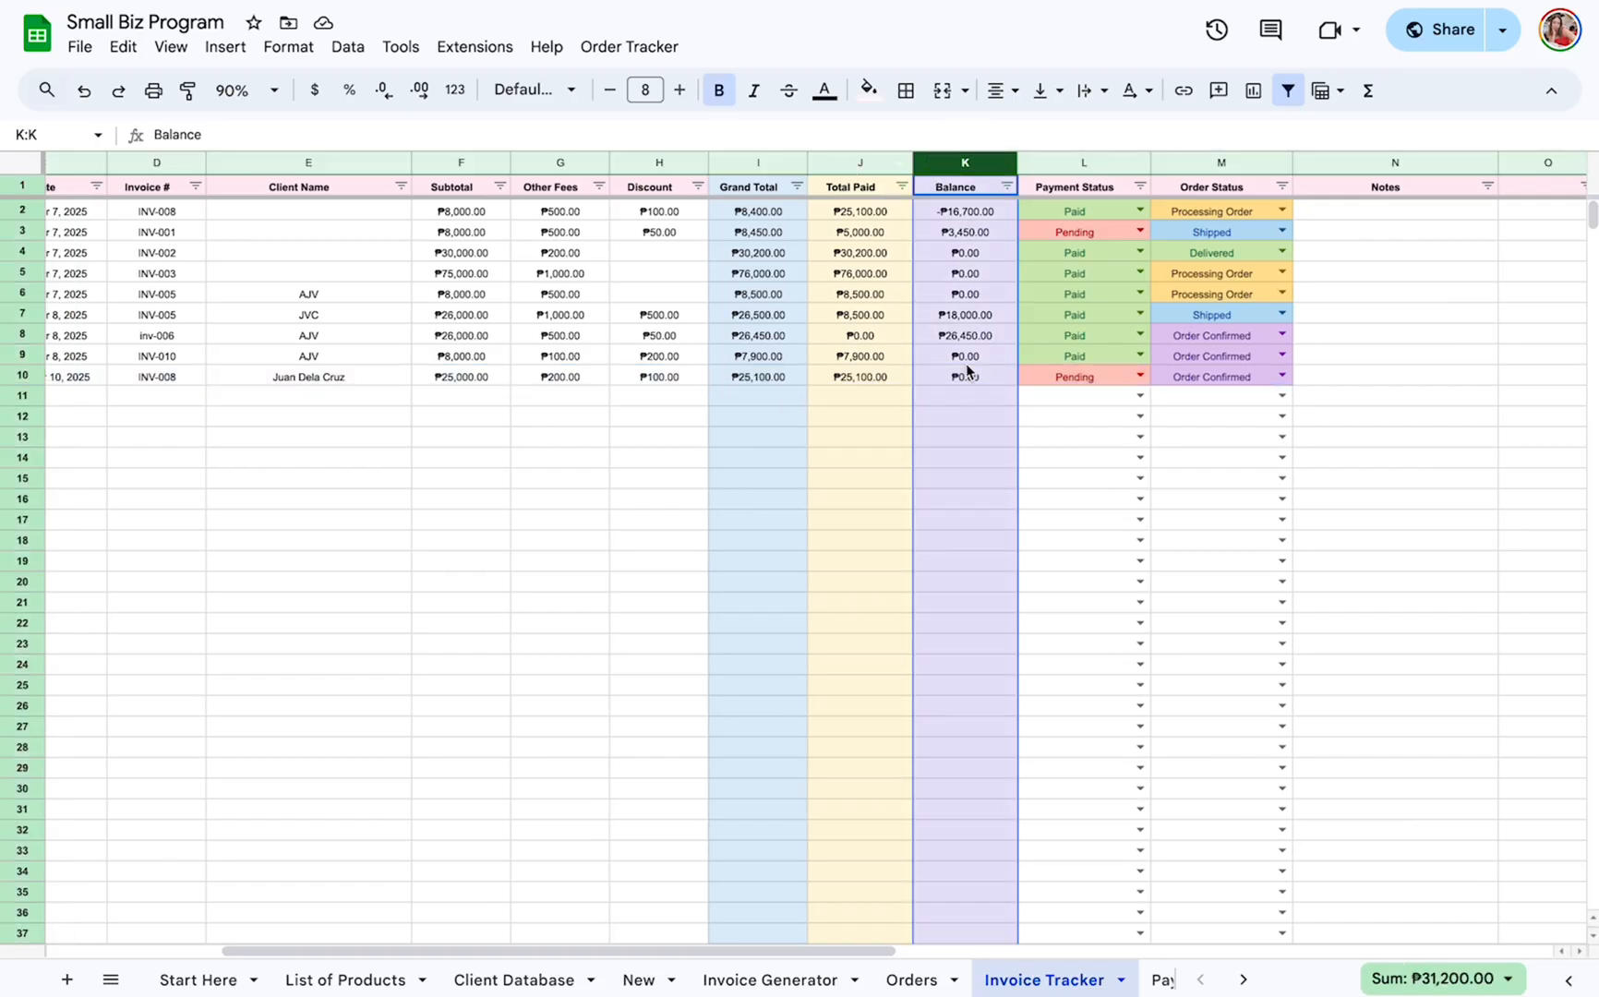
Change the row 10 invoice's Payment Status to Paid and its Order Status to Processing Order.
click(1140, 375)
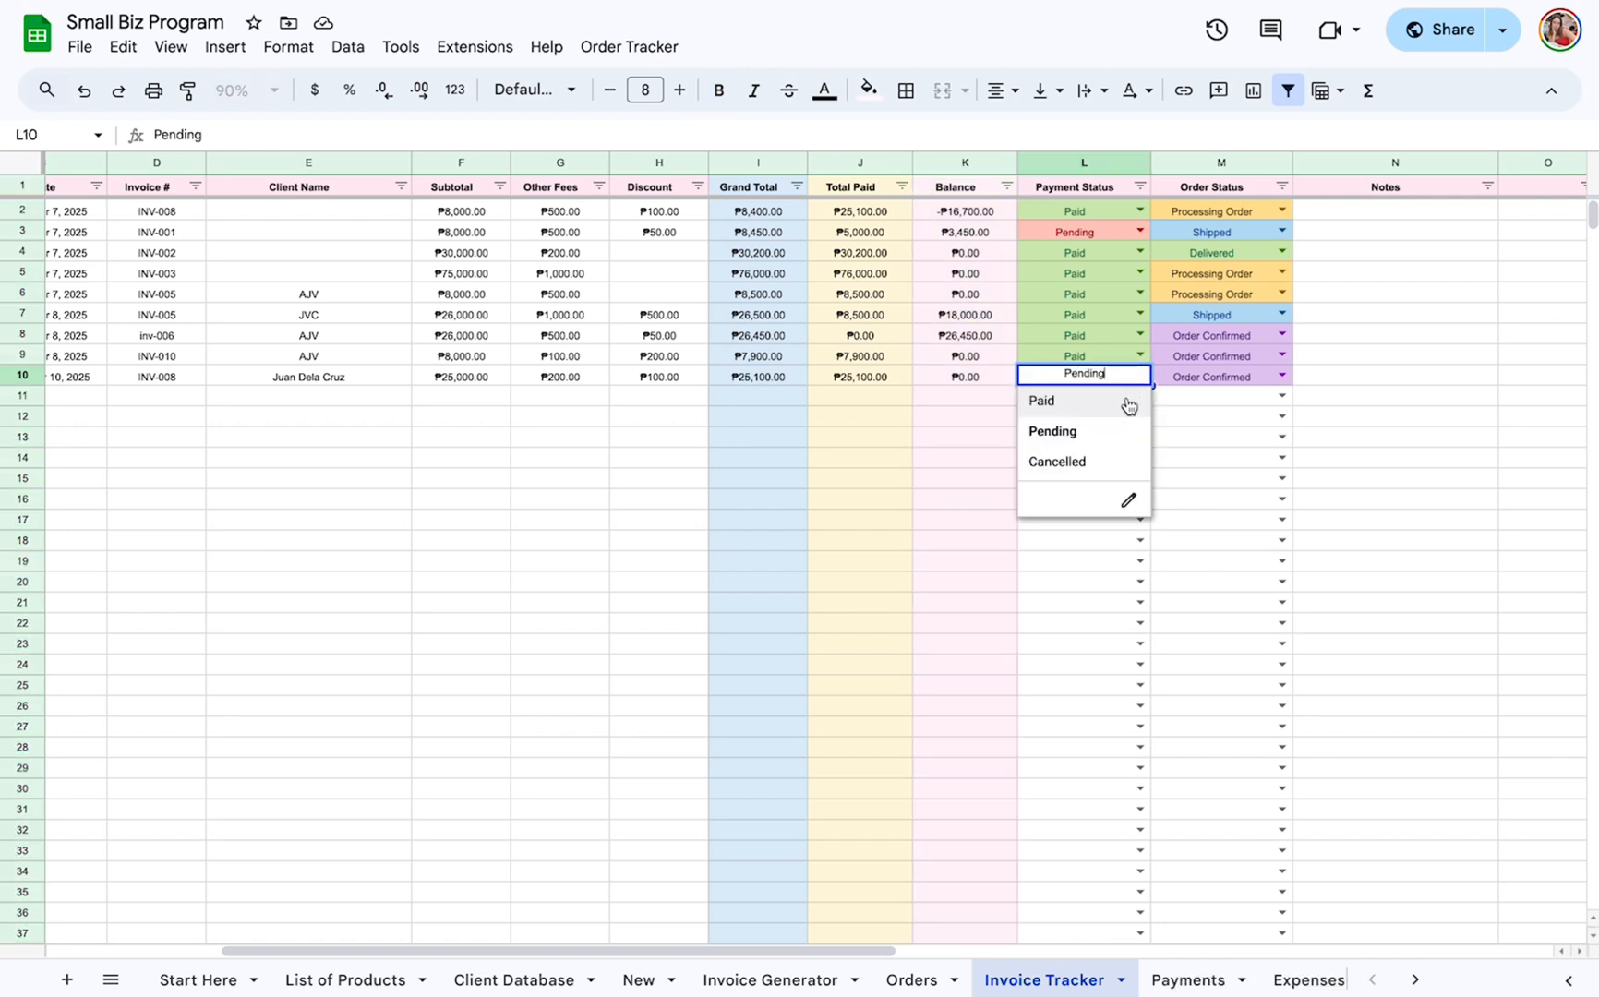
click(1128, 401)
click(1283, 376)
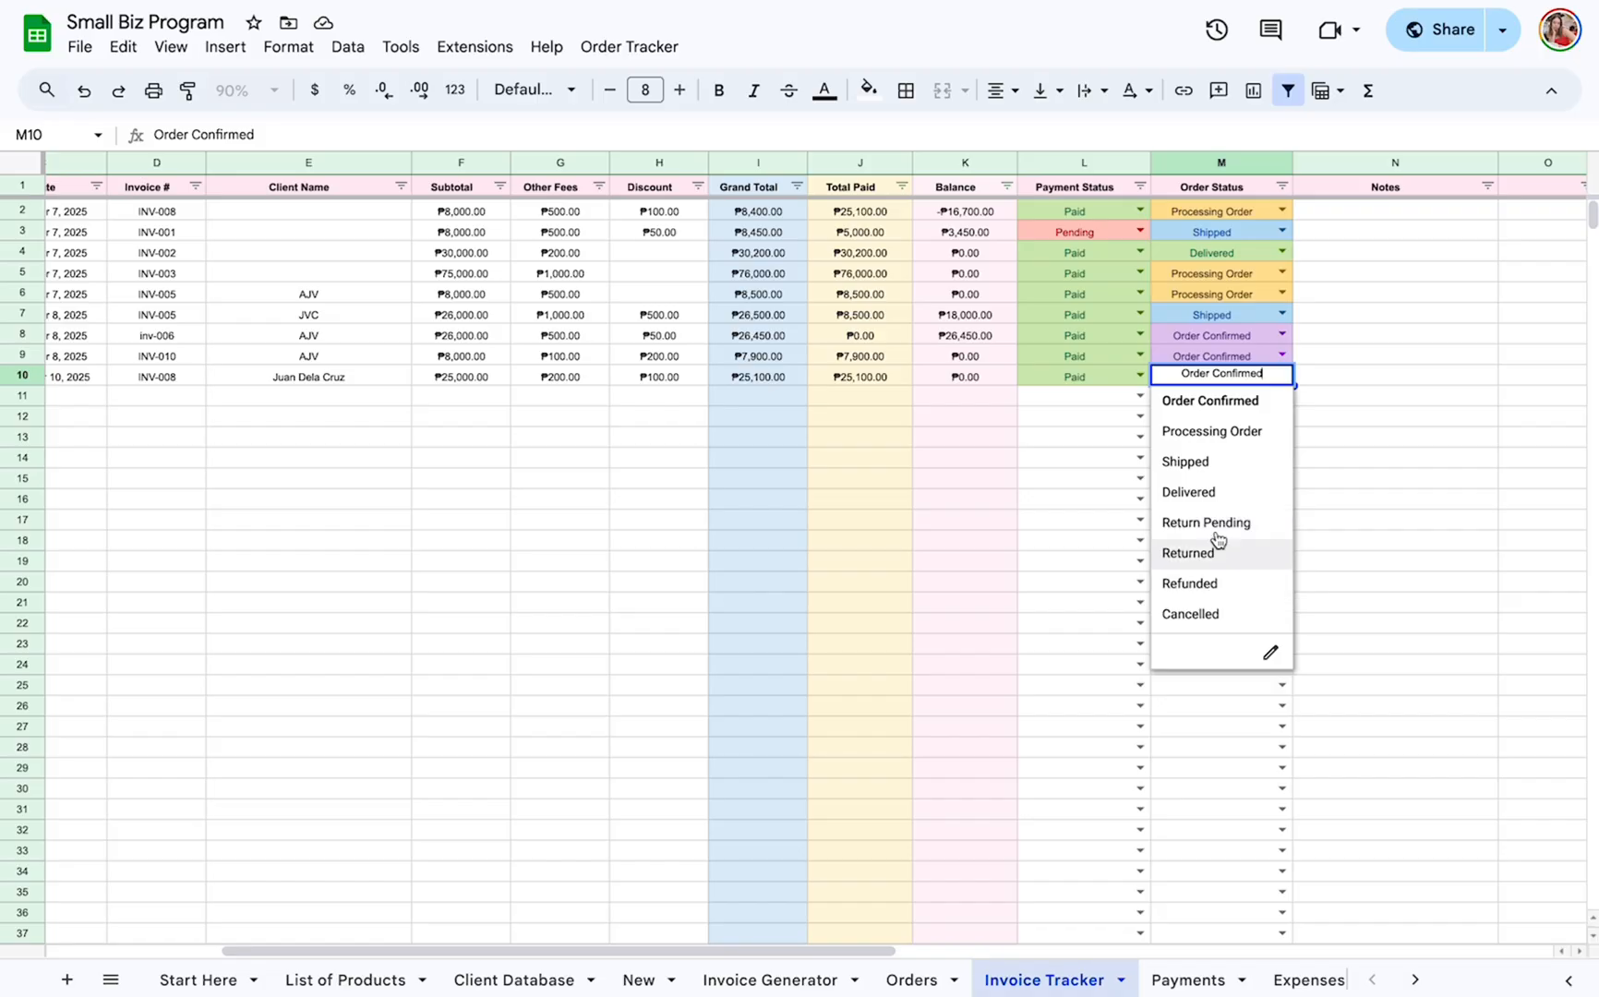
click(1200, 431)
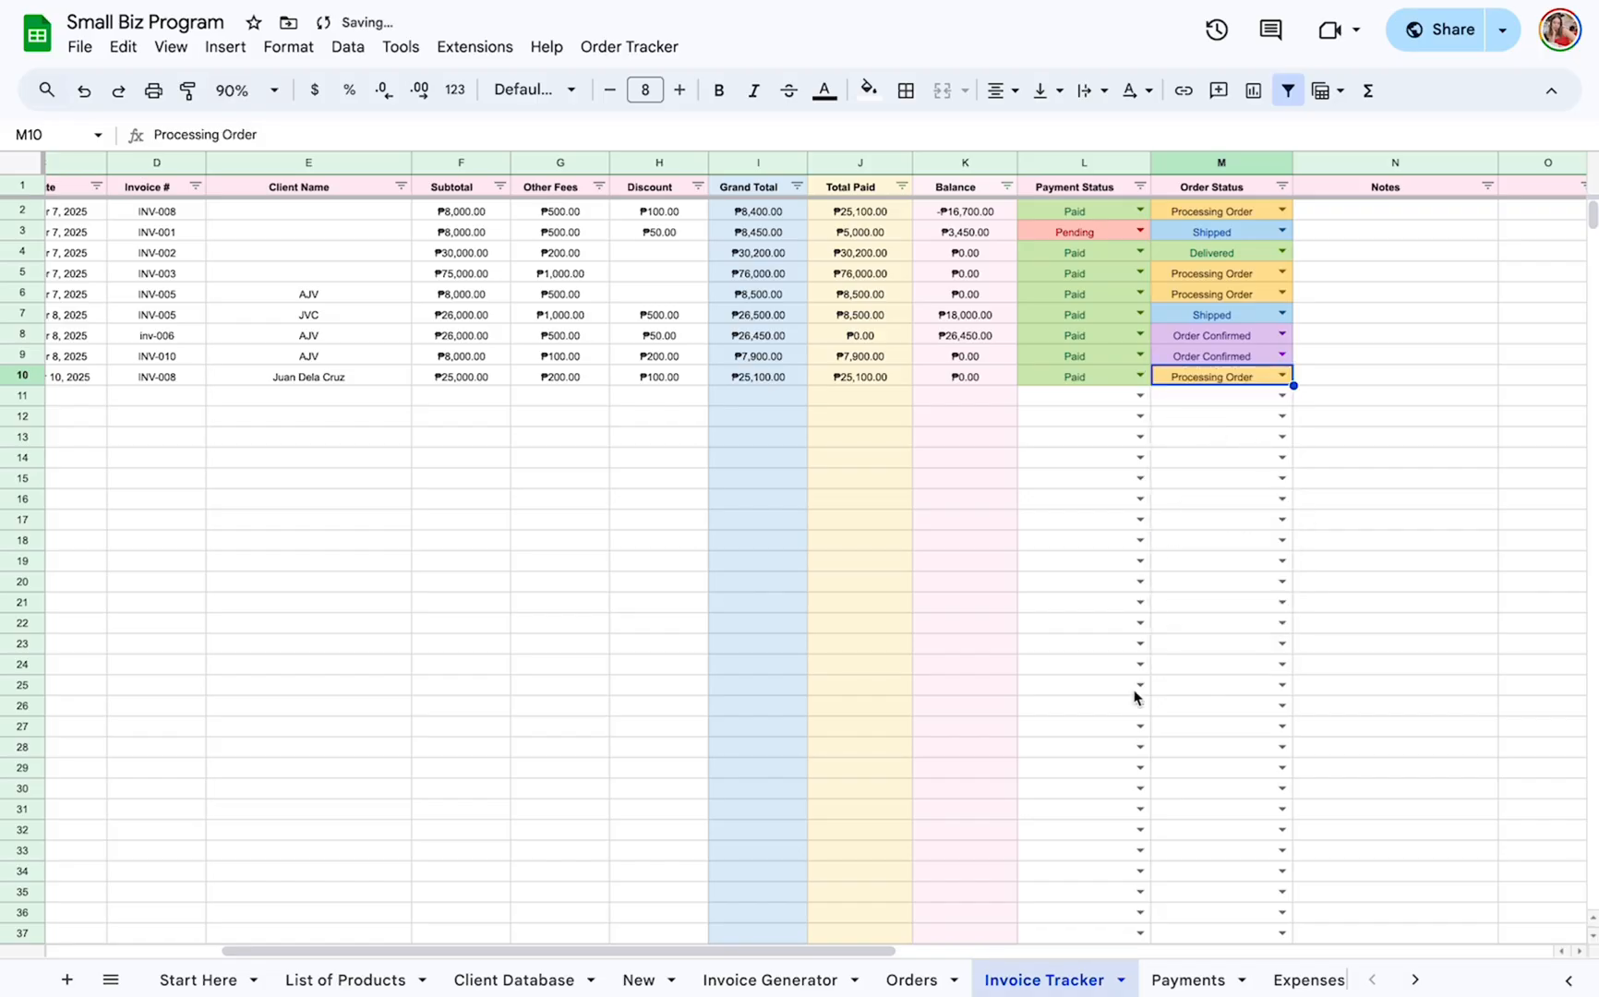
Change the Order Status of the inv-006 entry in row 8 to Refunded.
click(1216, 650)
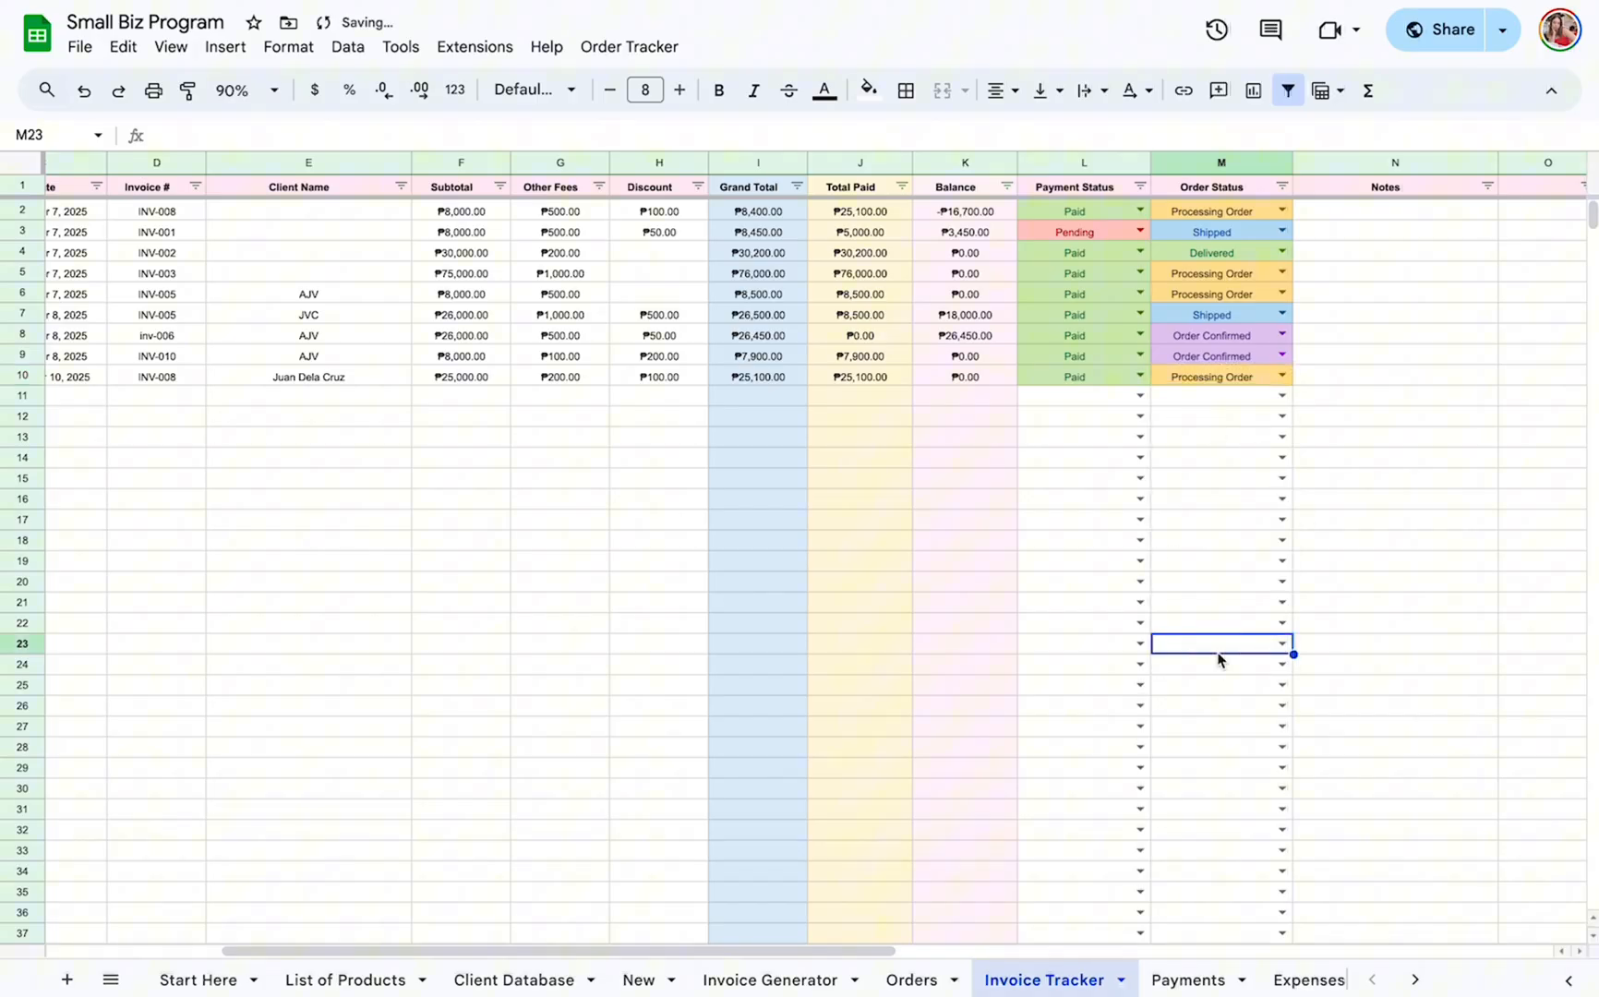
click(1281, 334)
click(1200, 542)
click(1167, 573)
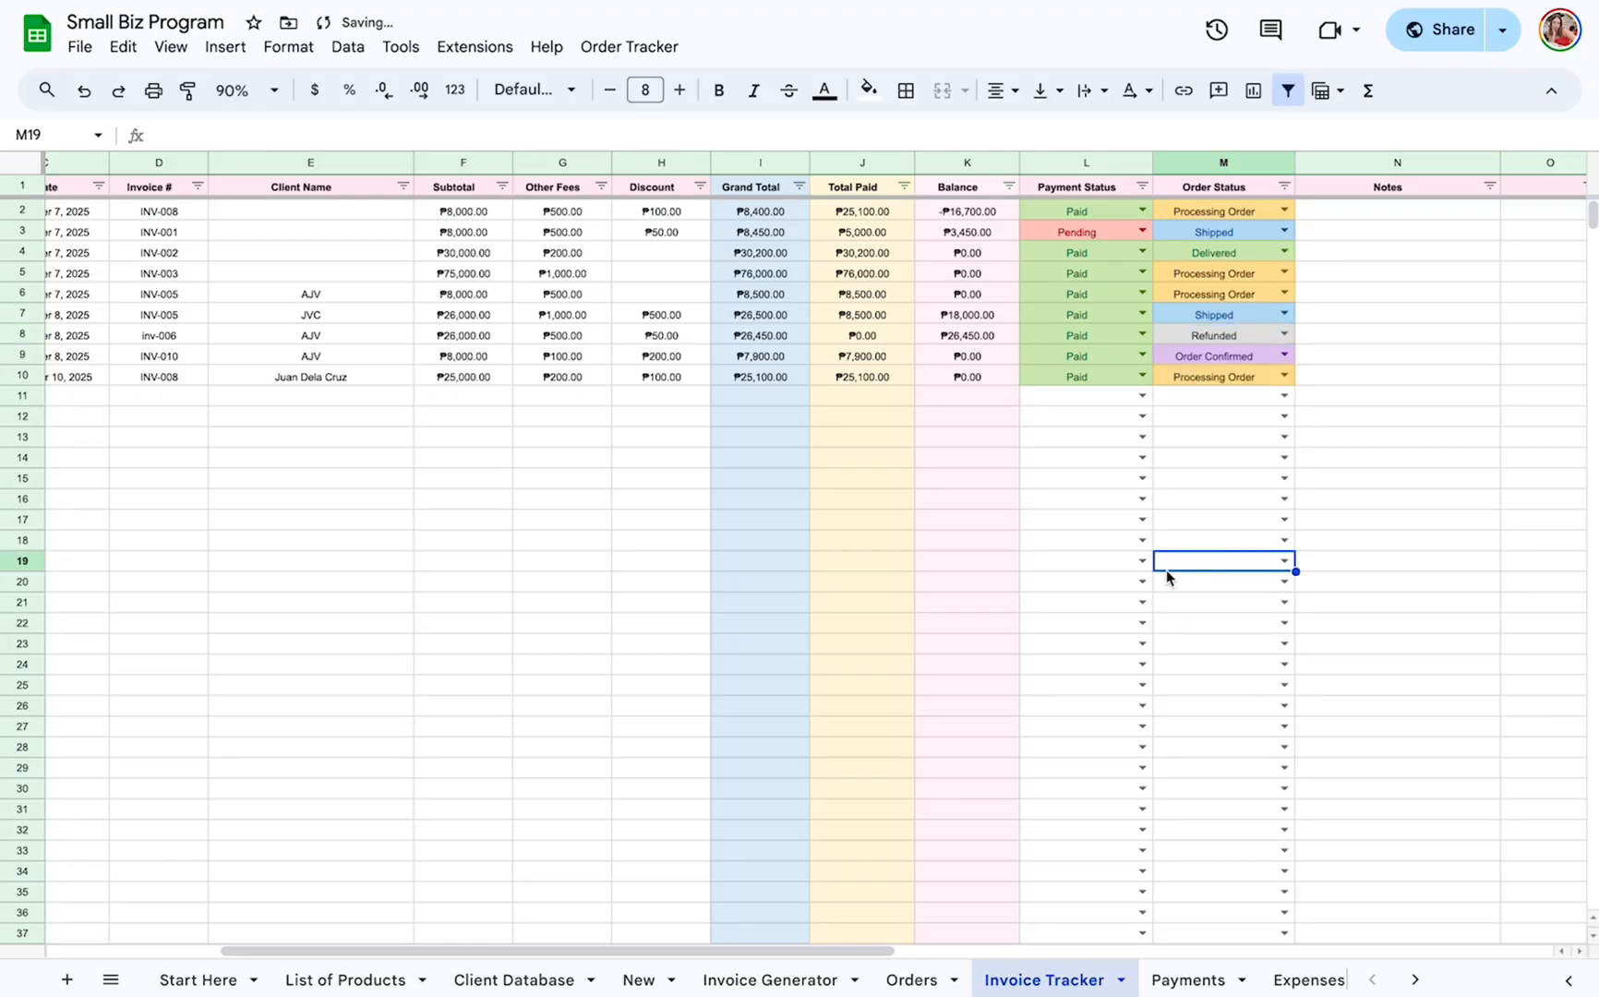
Revisit the Payments sheet and examine the Expenses sheet, highlighting its Particulars, Amount and Notes columns and checking the MOP options.
click(1182, 980)
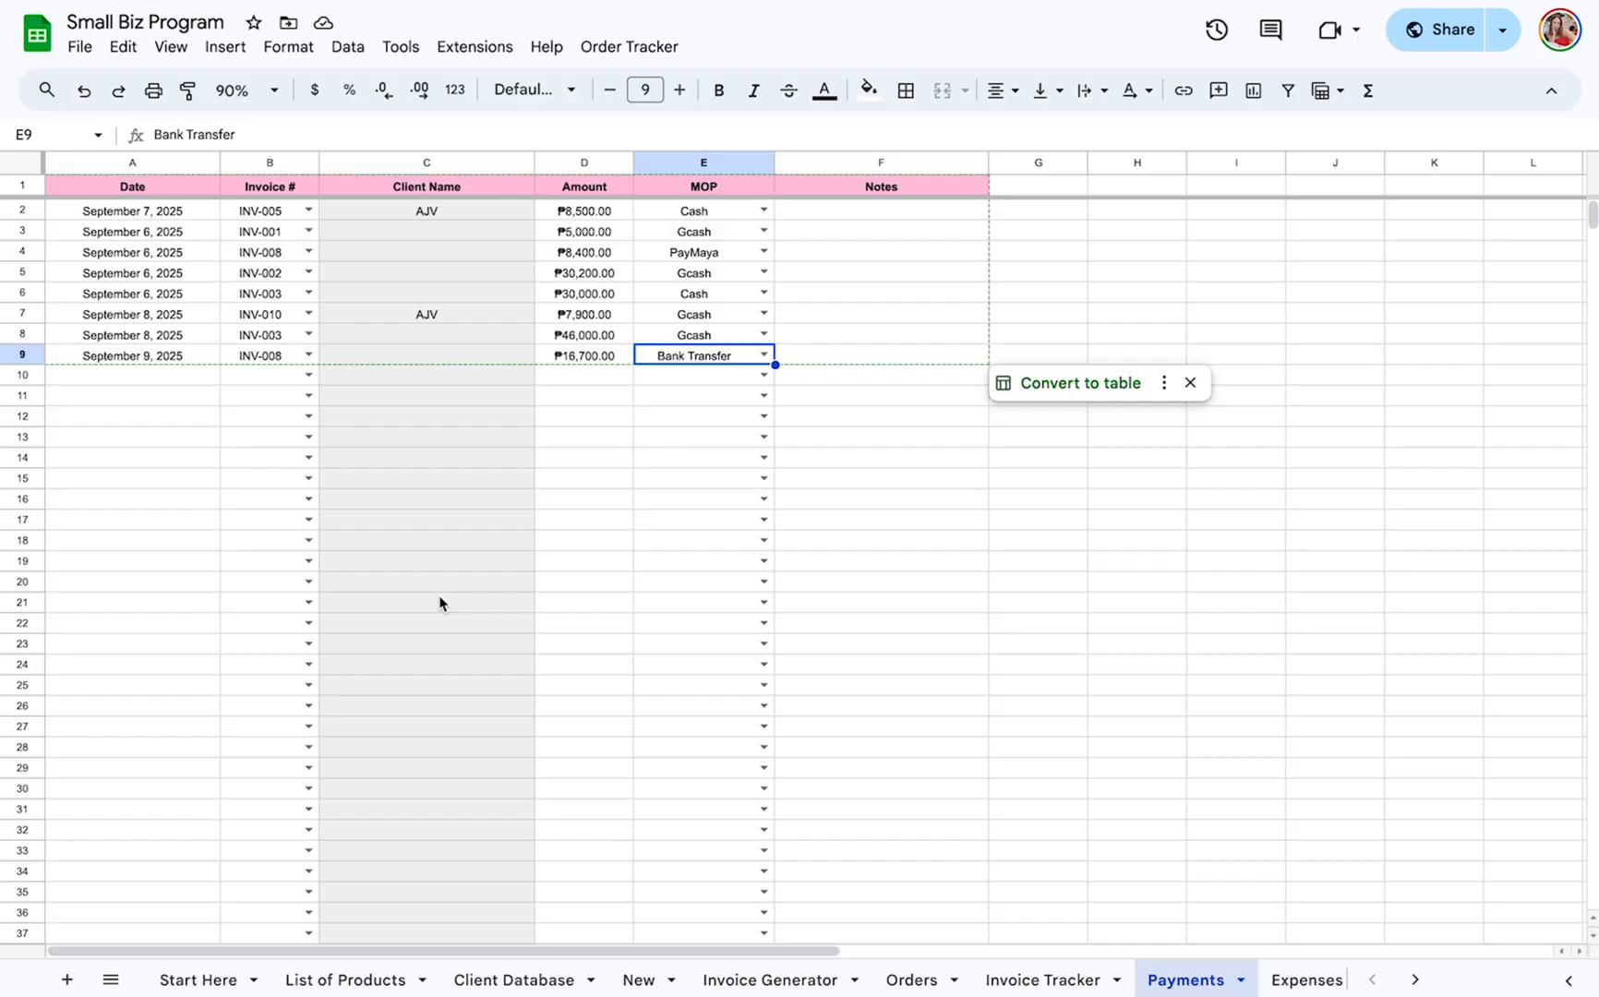
click(1306, 980)
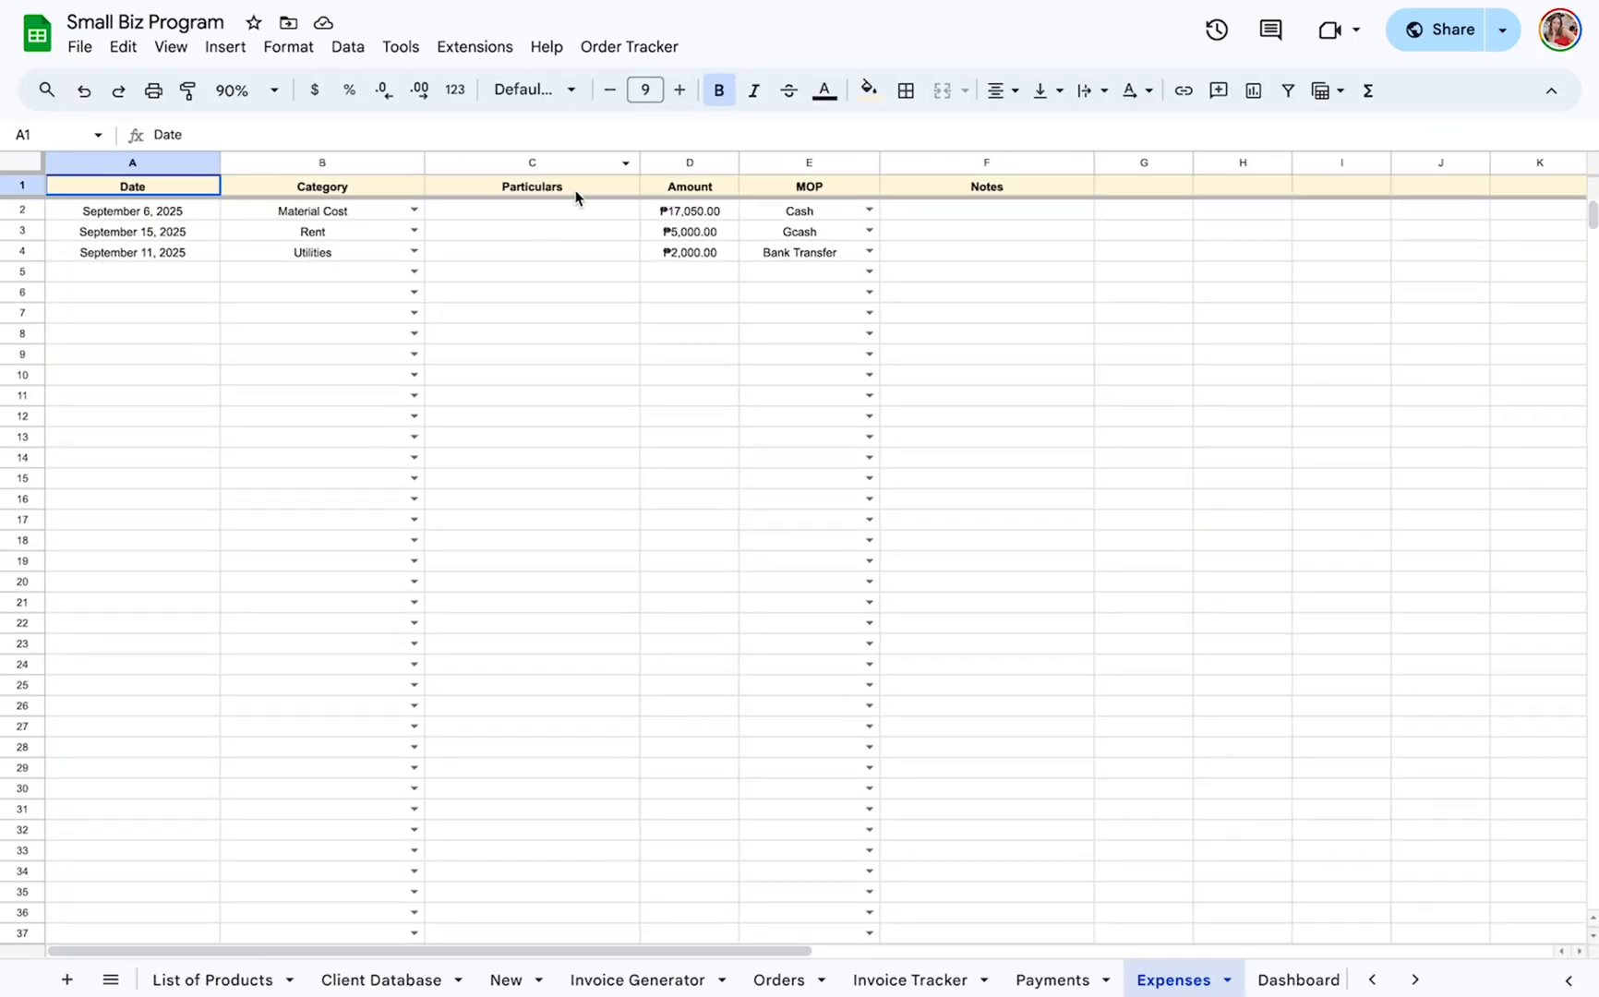
click(560, 163)
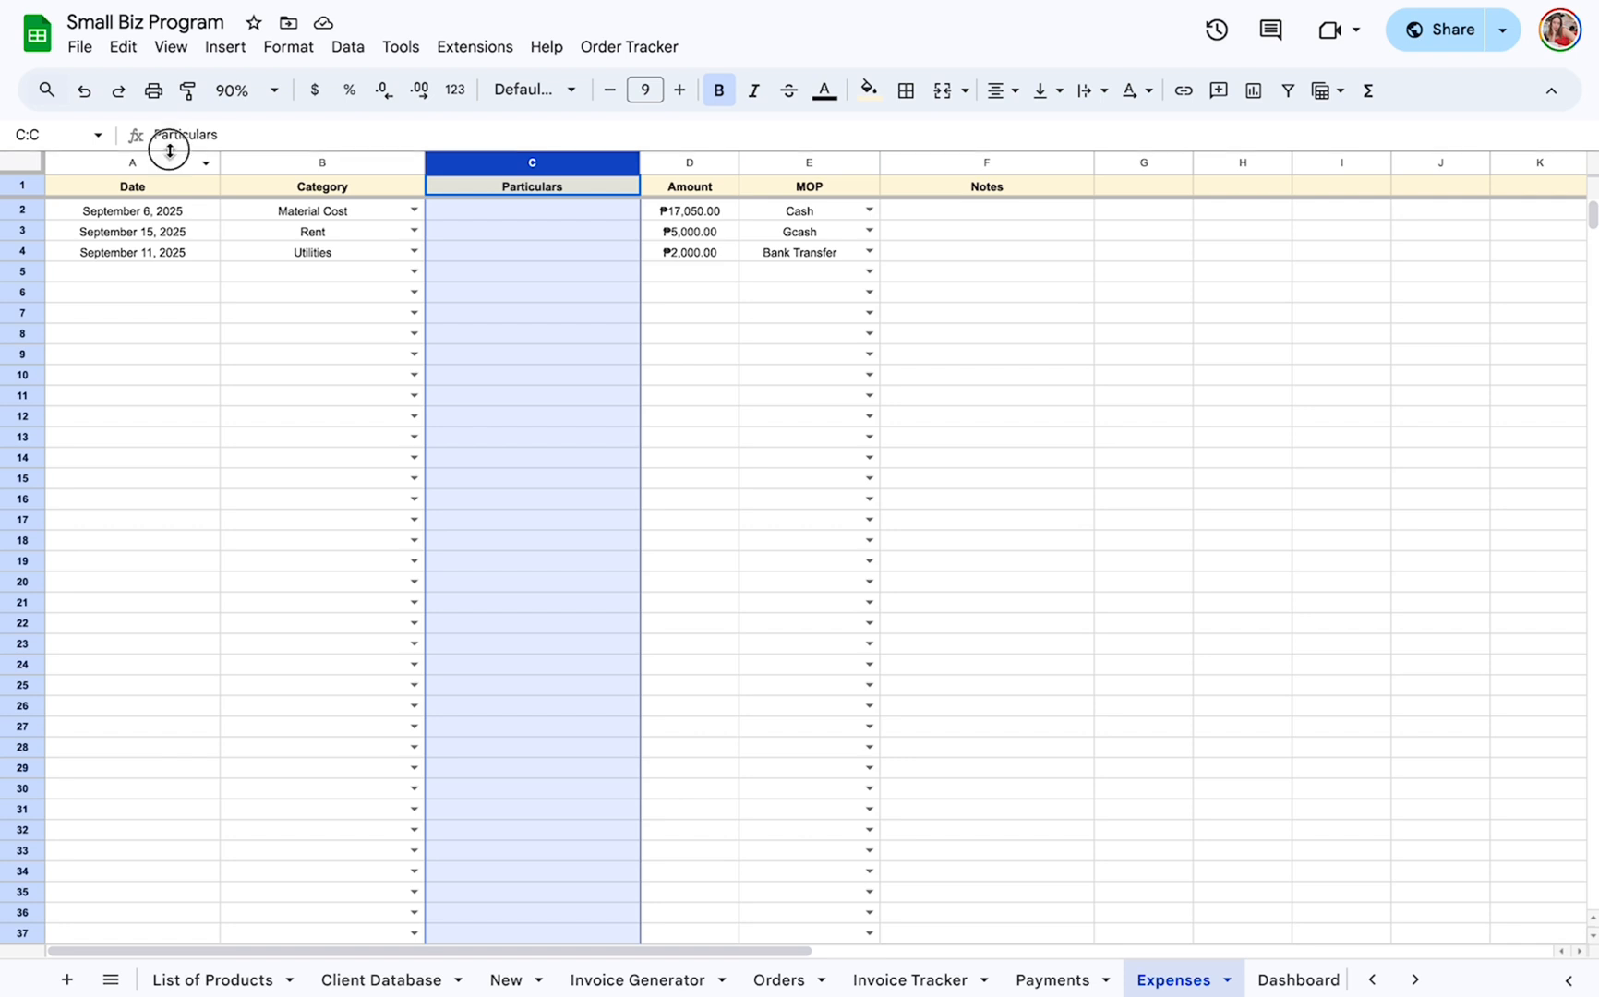
click(534, 238)
click(574, 211)
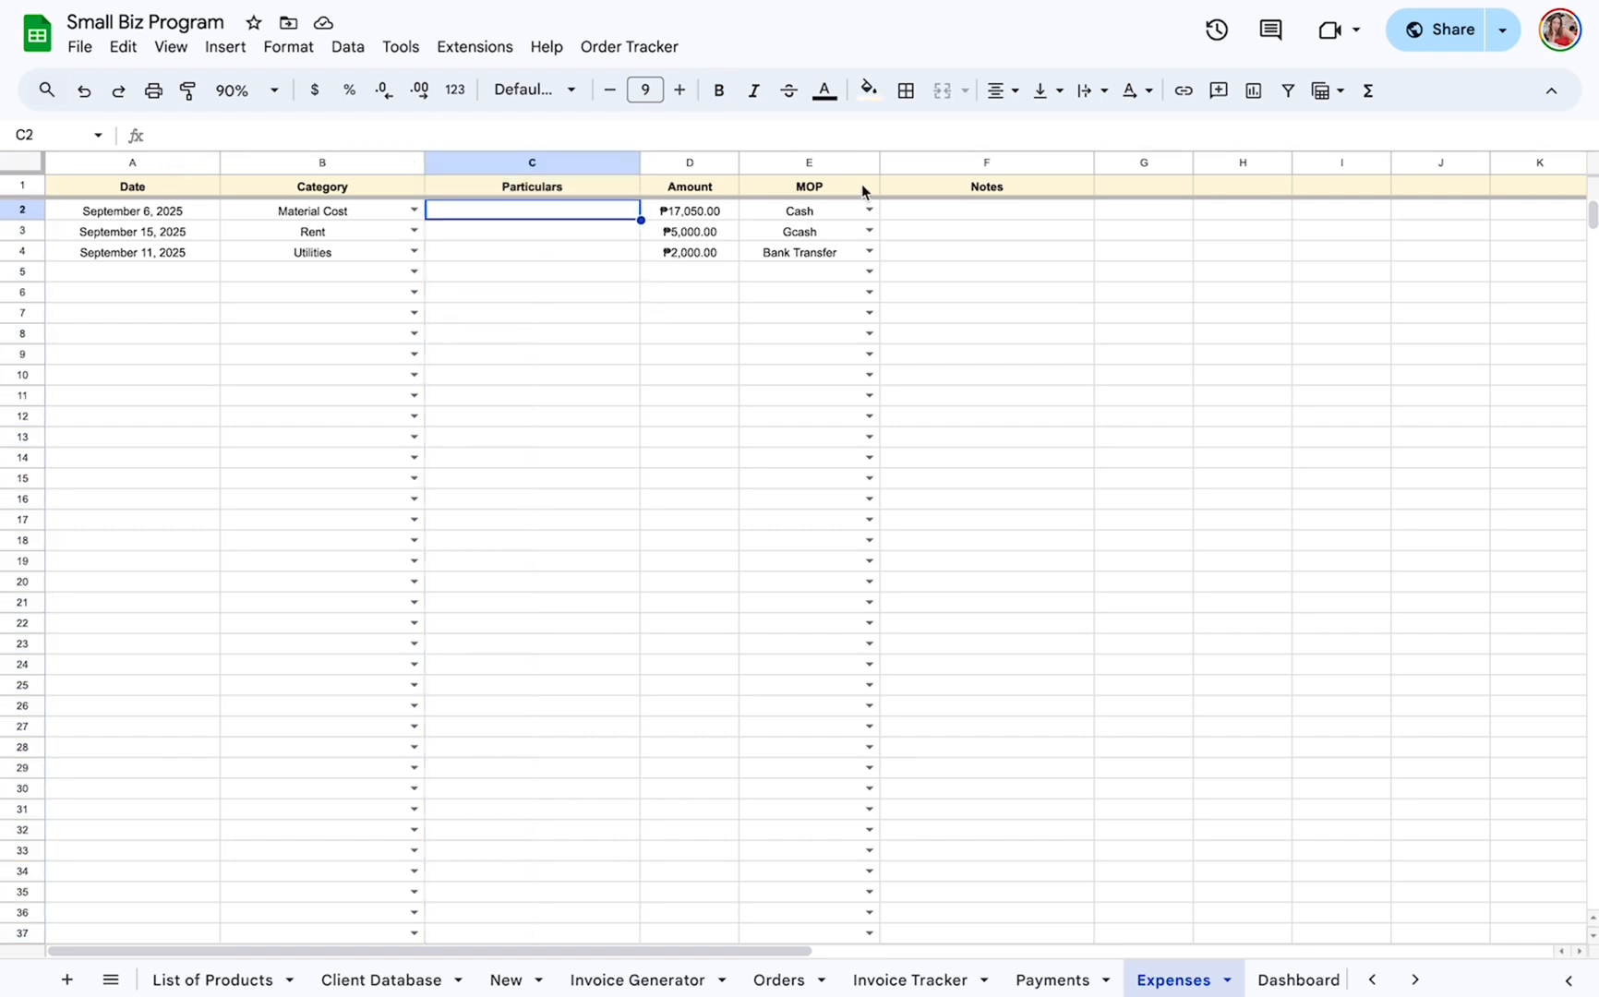
click(687, 164)
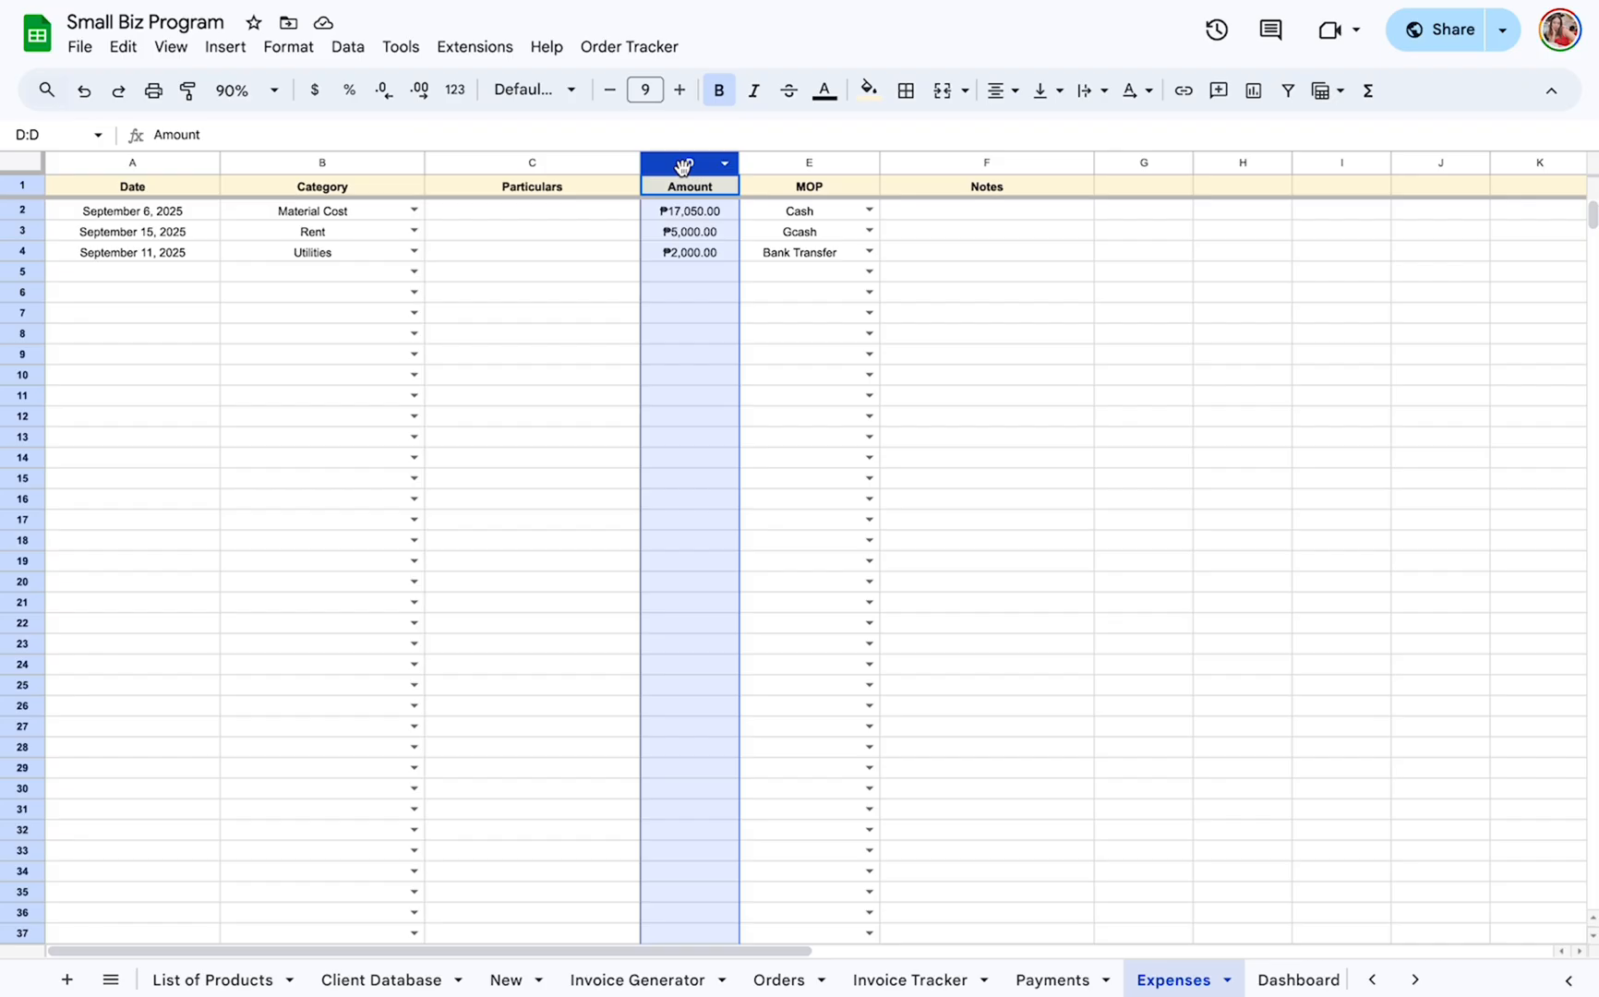
click(869, 211)
click(963, 289)
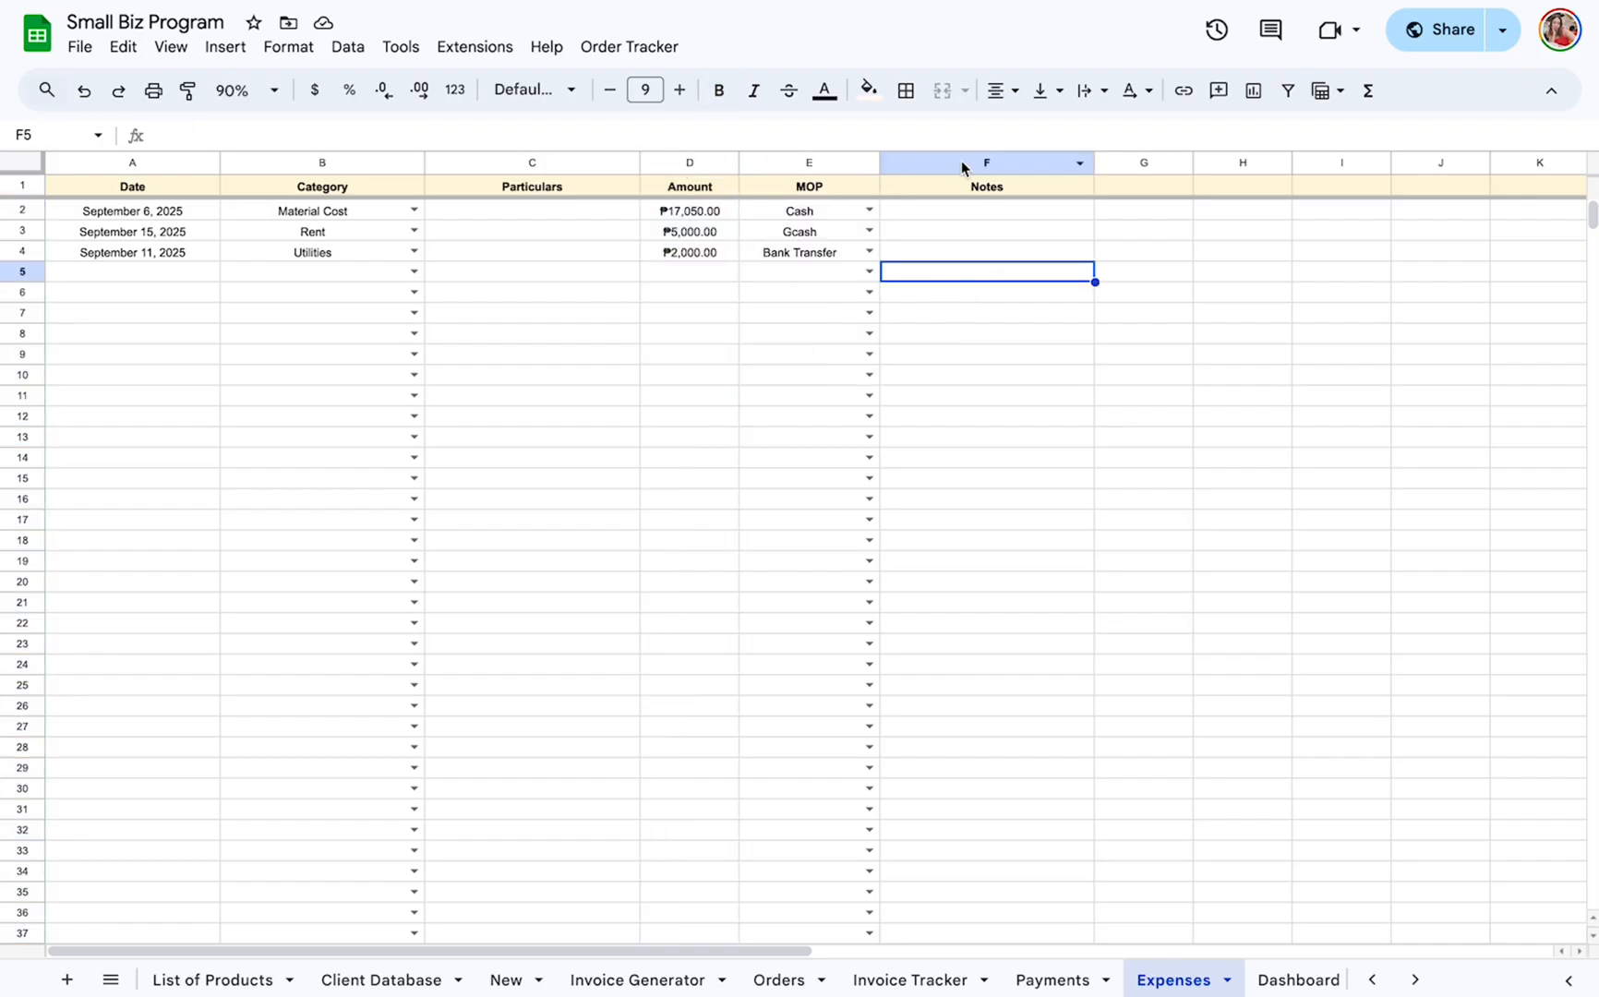
click(962, 166)
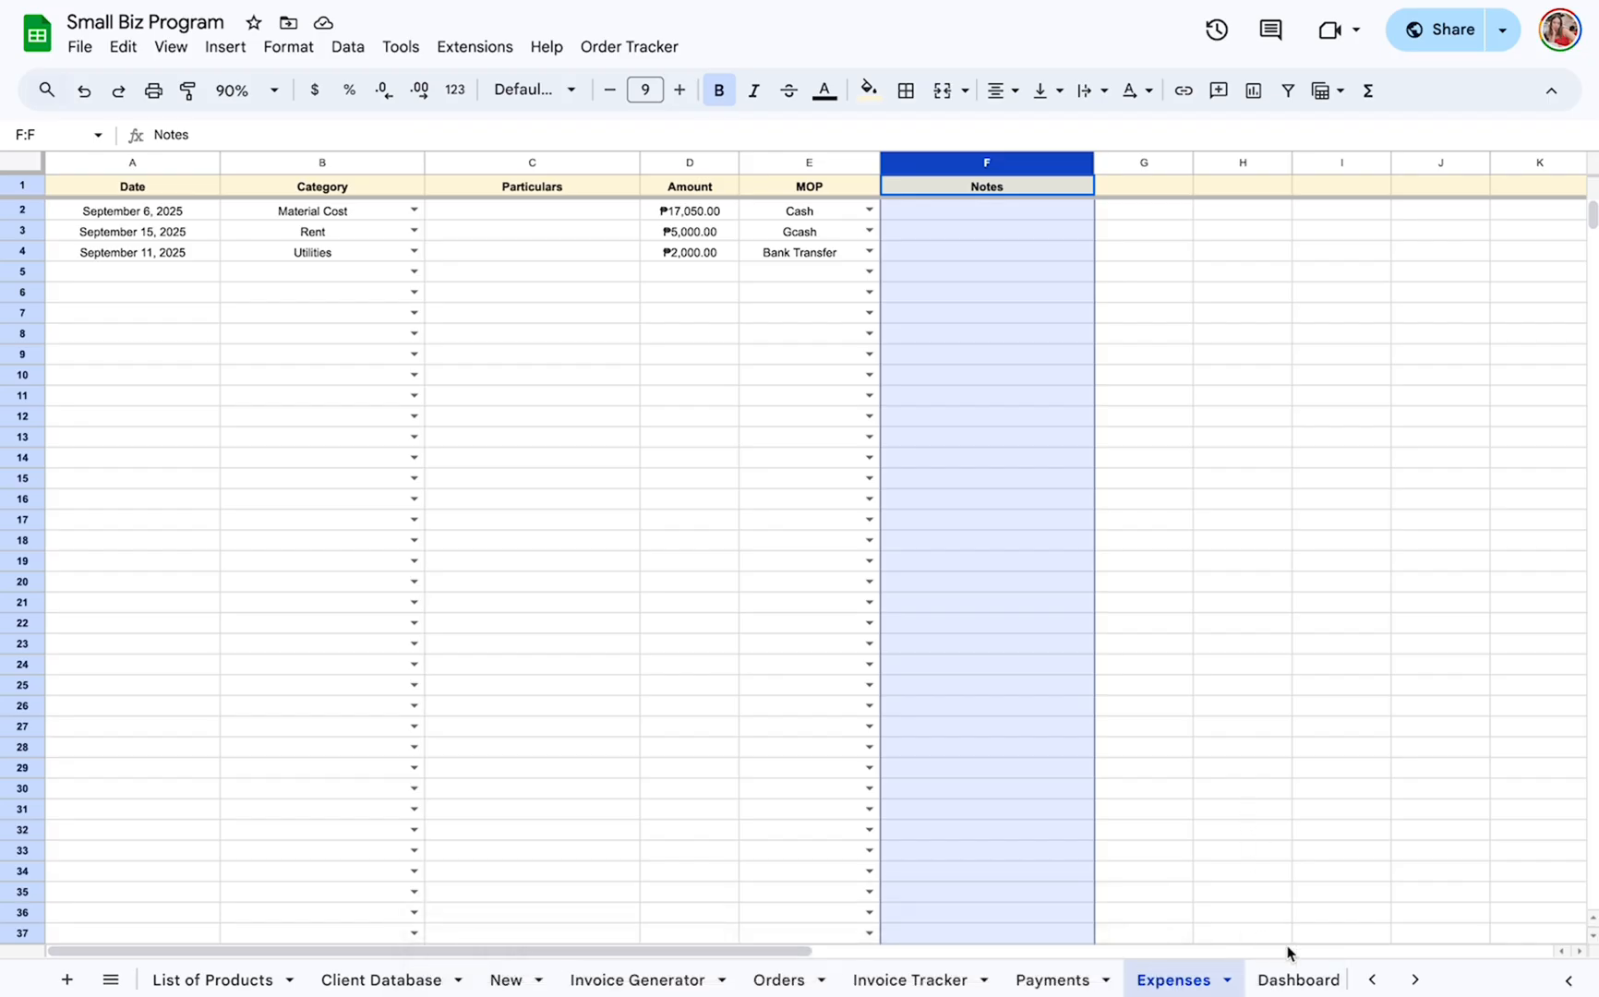
Open the Dashboard sheet and look over its charts and summary tables.
click(1297, 979)
scroll(877, 317, down, 6)
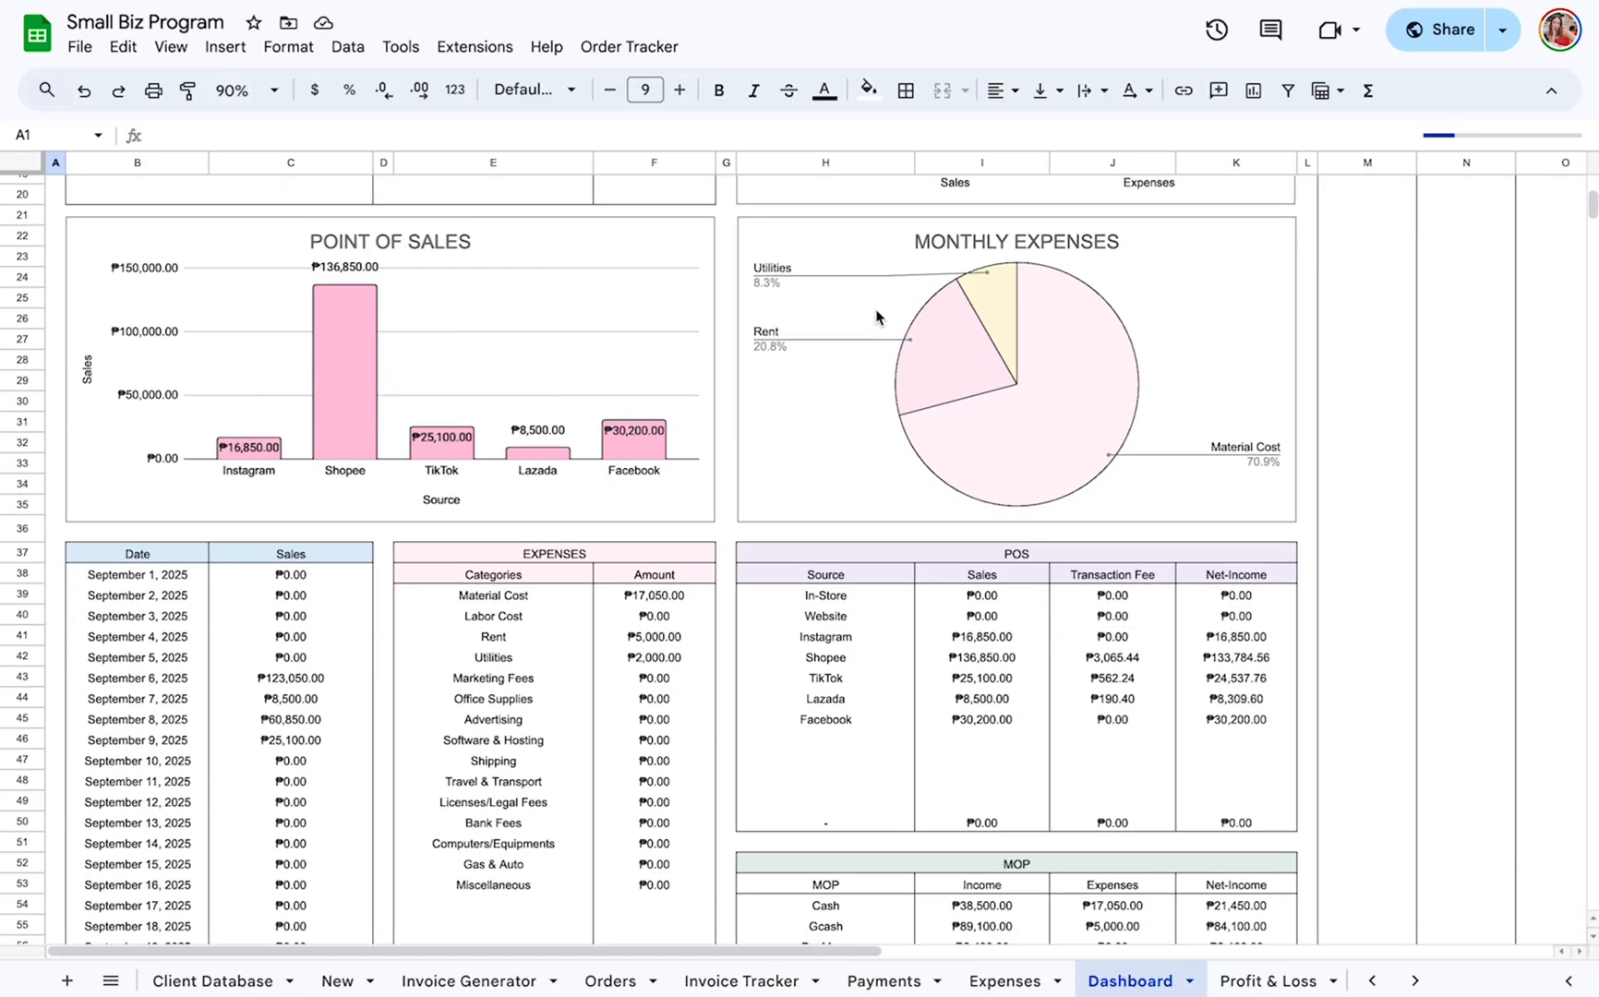
scroll(877, 316, down, 5)
scroll(877, 317, up, 15)
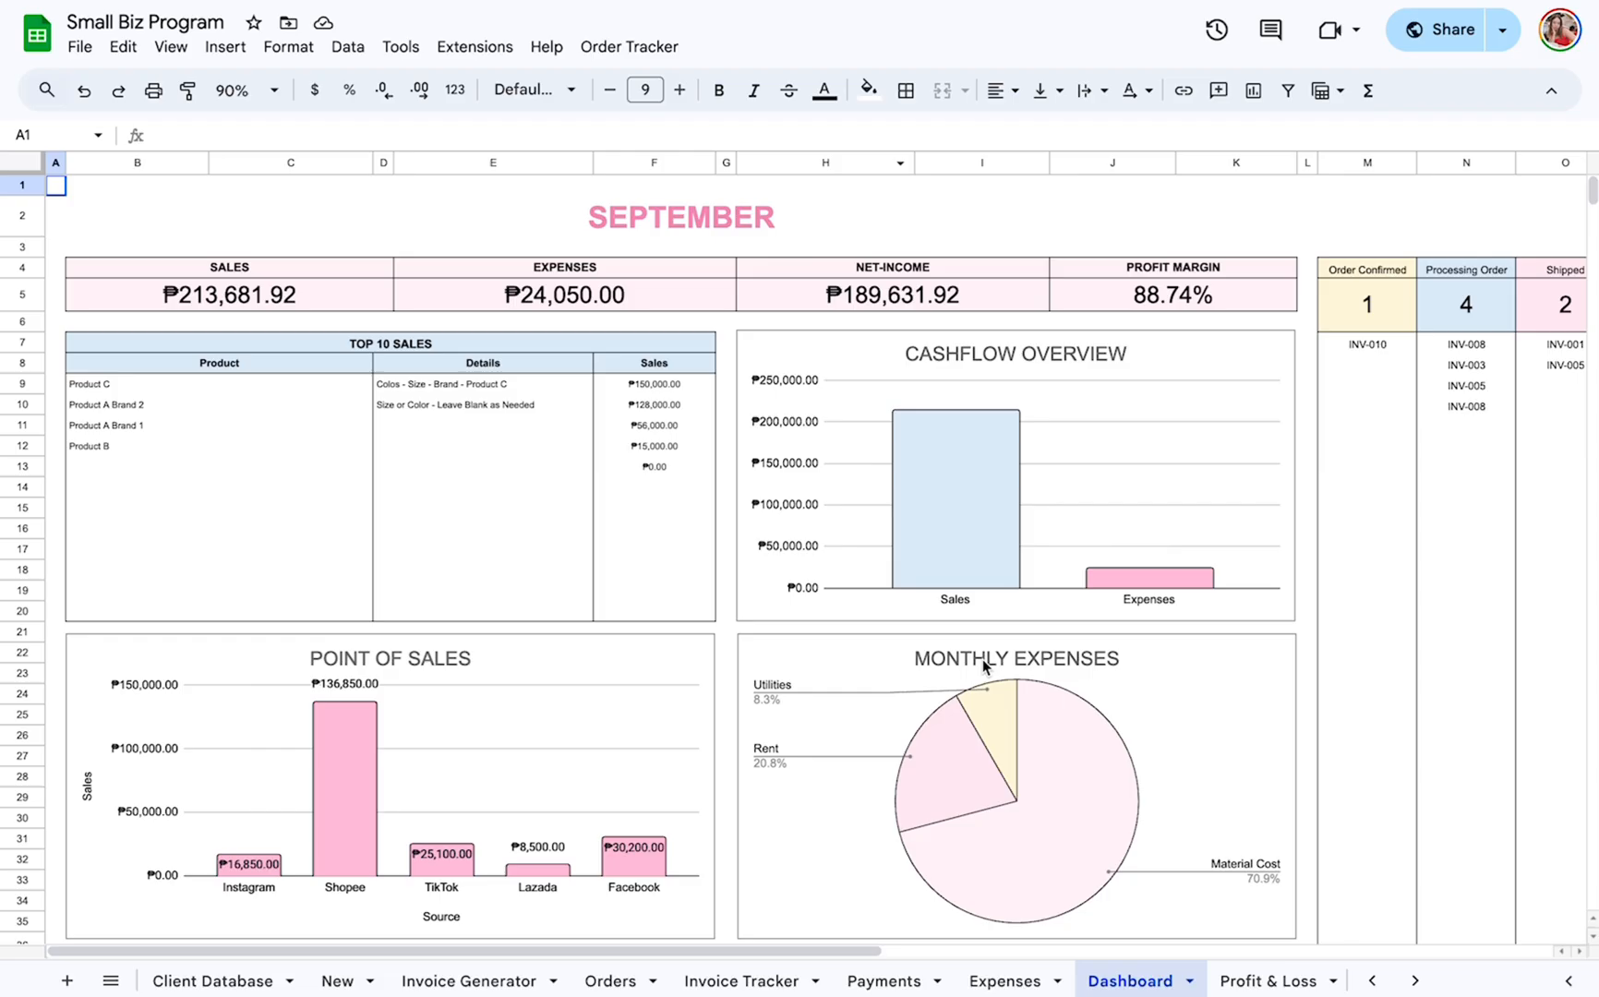
Change the Dashboard's month title to OCTOBER.
click(644, 219)
double_click(655, 215)
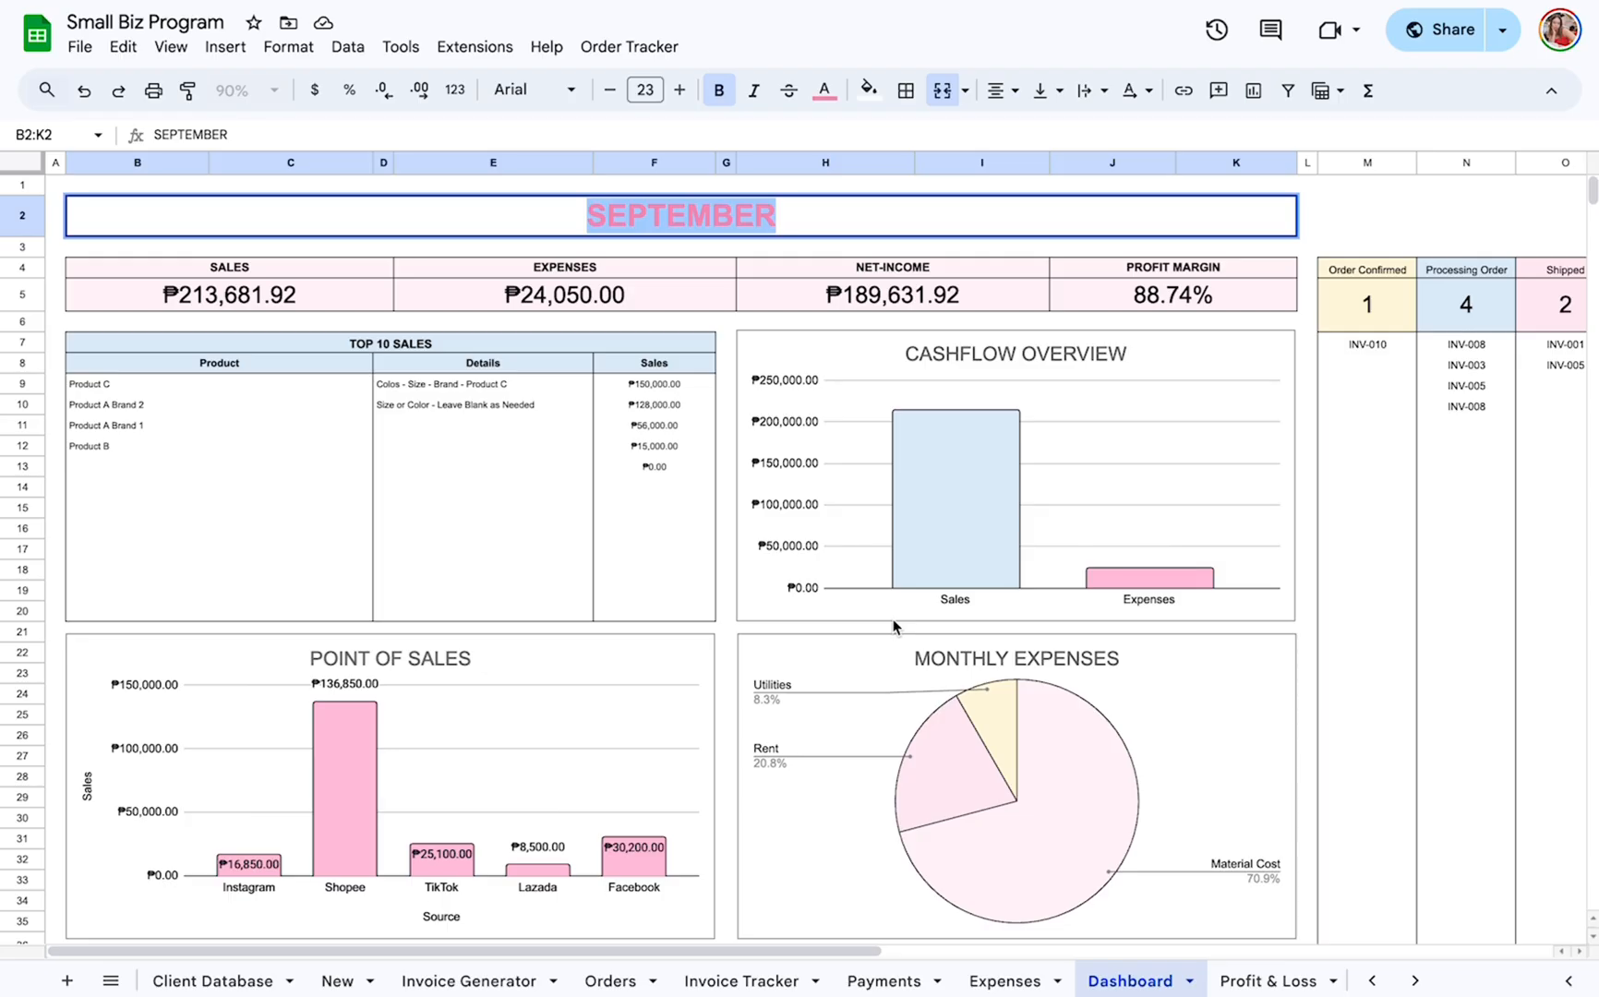
text(OCTOBER)
key(Return)
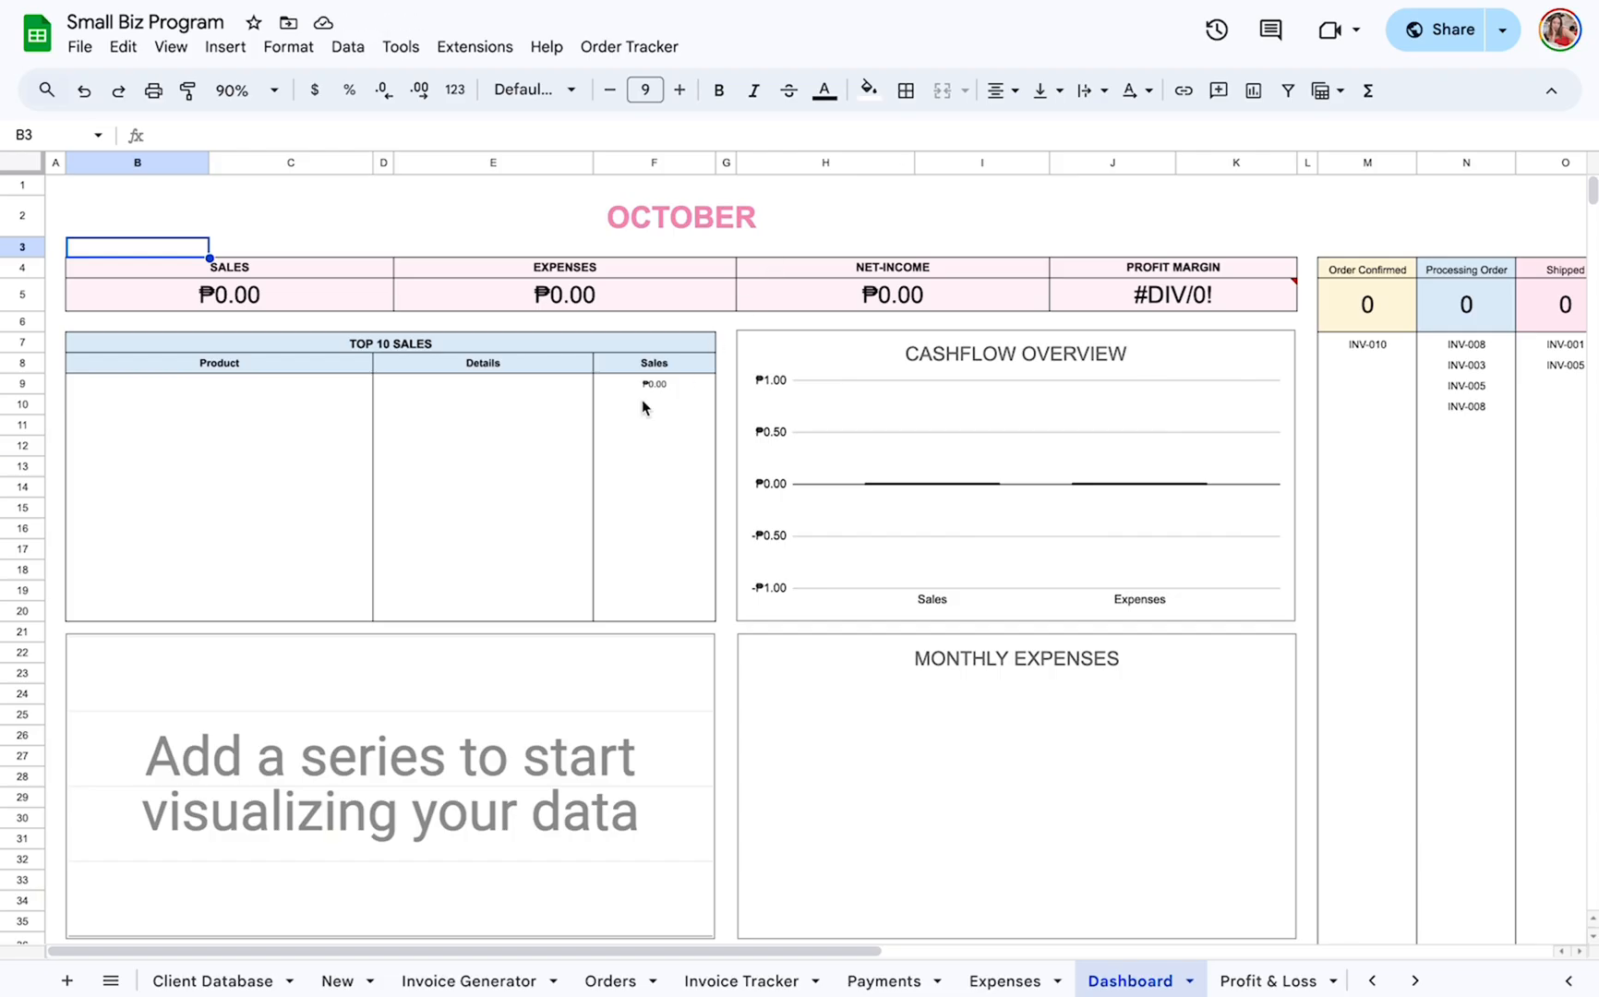
Set the Dashboard's month title back to SEPTEMBER.
double_click(797, 219)
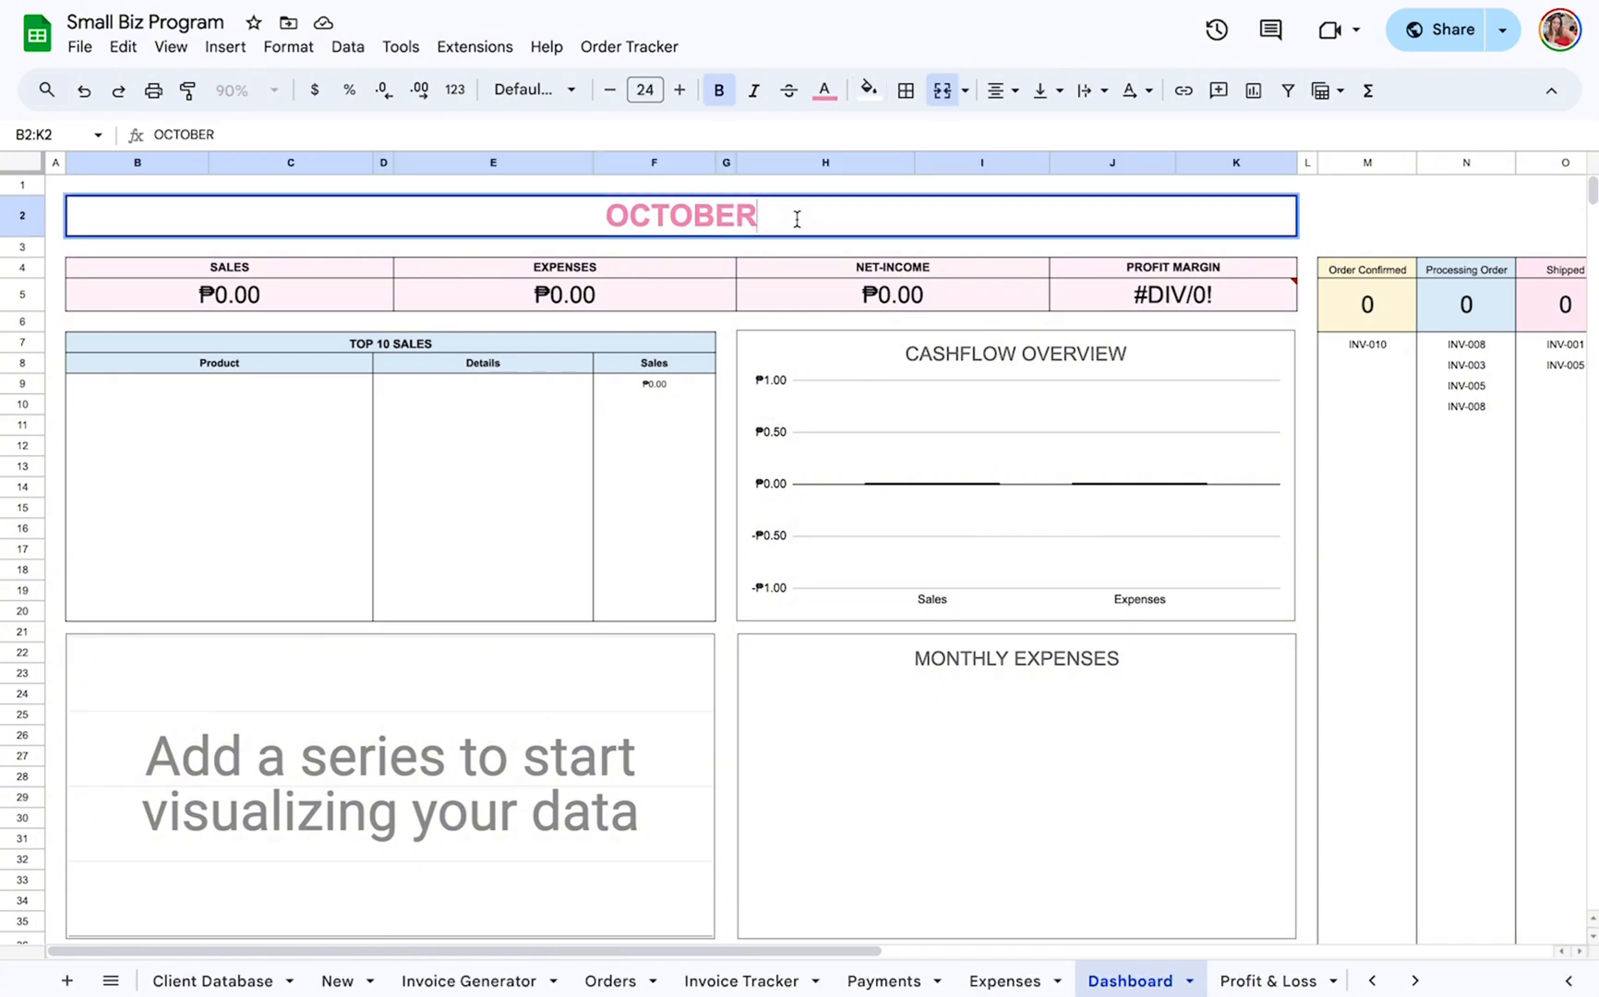
double_click(797, 219)
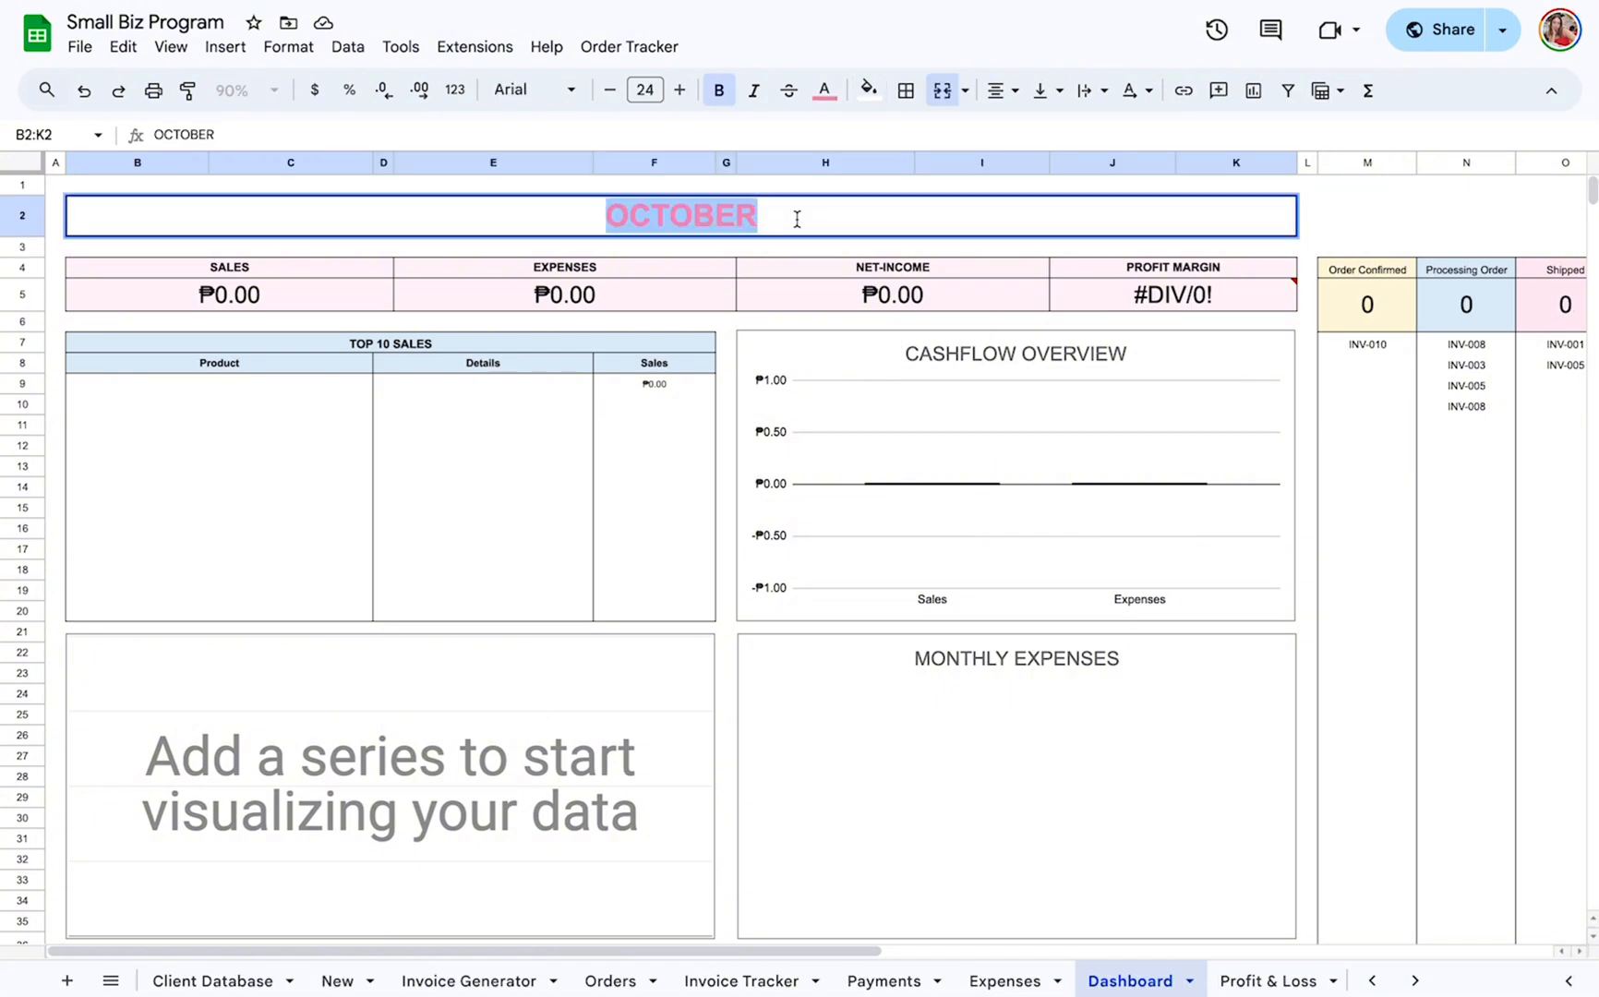
text(SEPTEMBE)
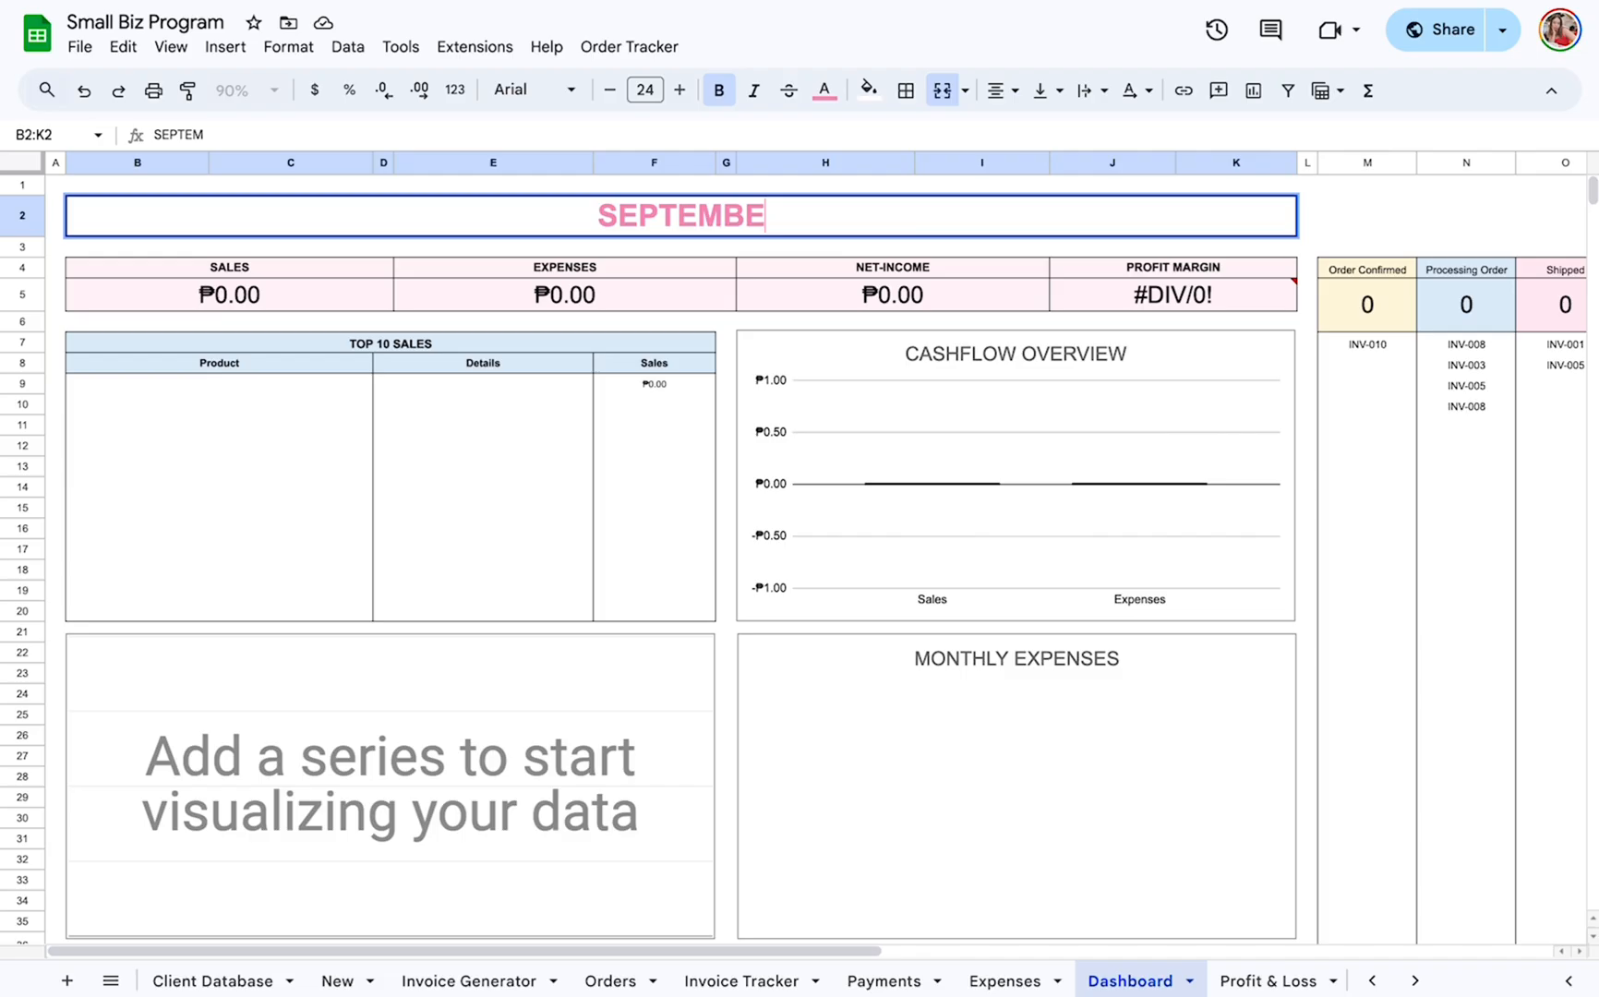
text(R)
key(Return)
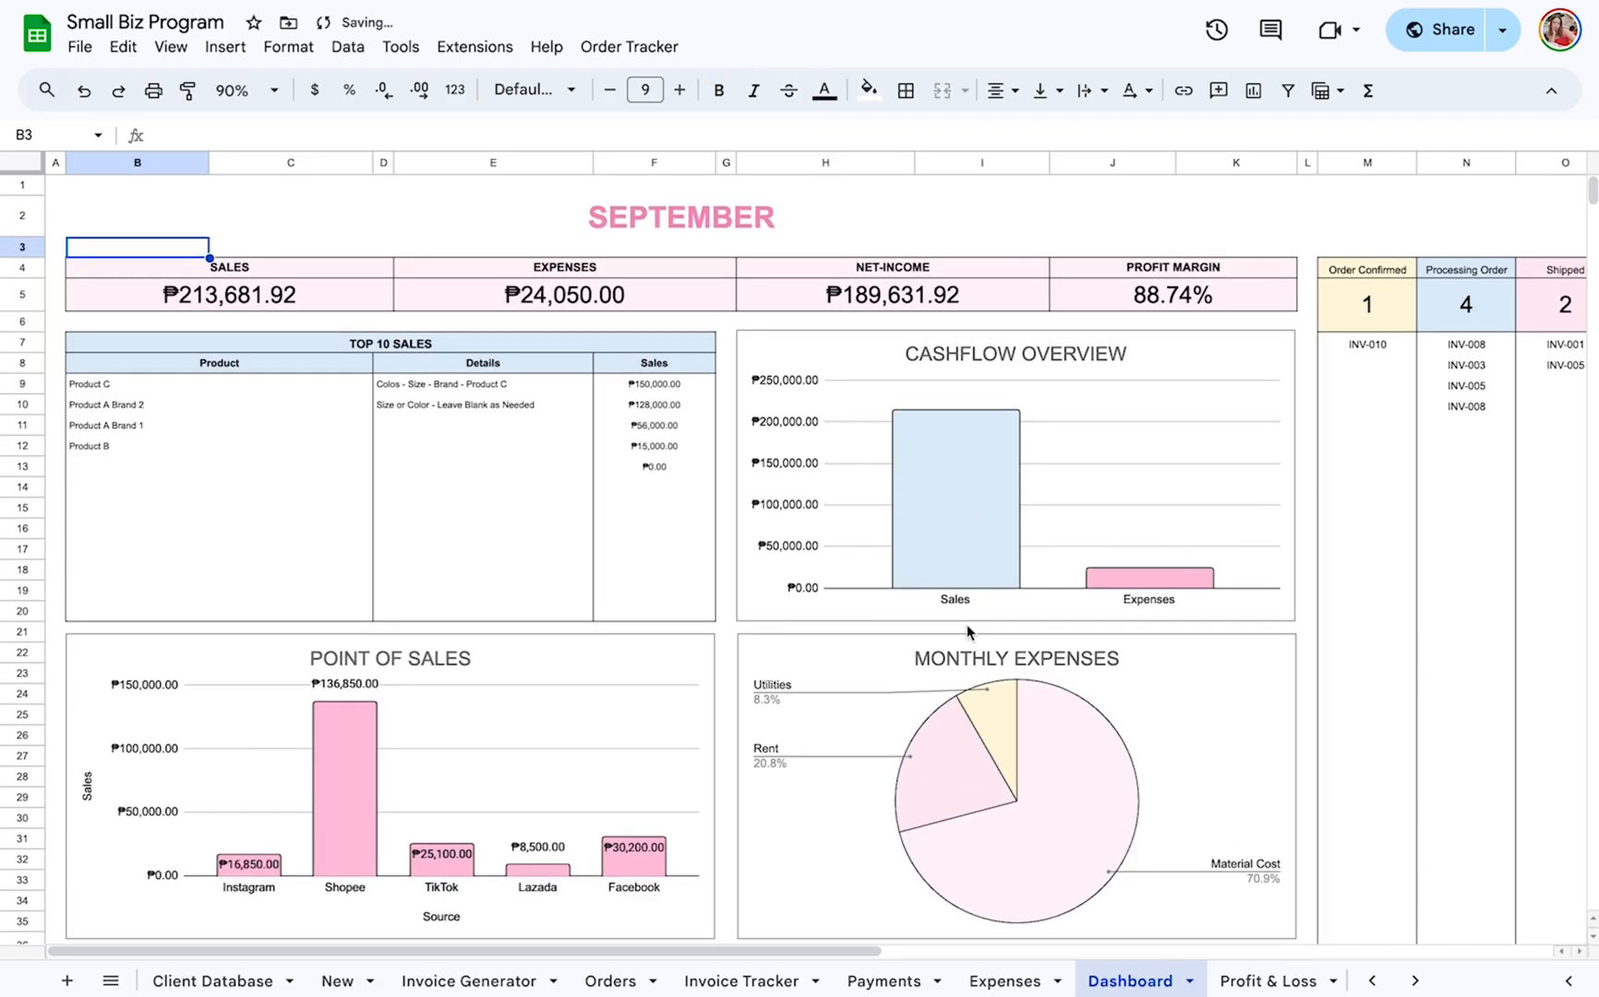
Review the Dashboard's monthly summary, highlighting the Sales, Expenses, Net-Income and Profit Margin headings.
click(362, 273)
click(609, 282)
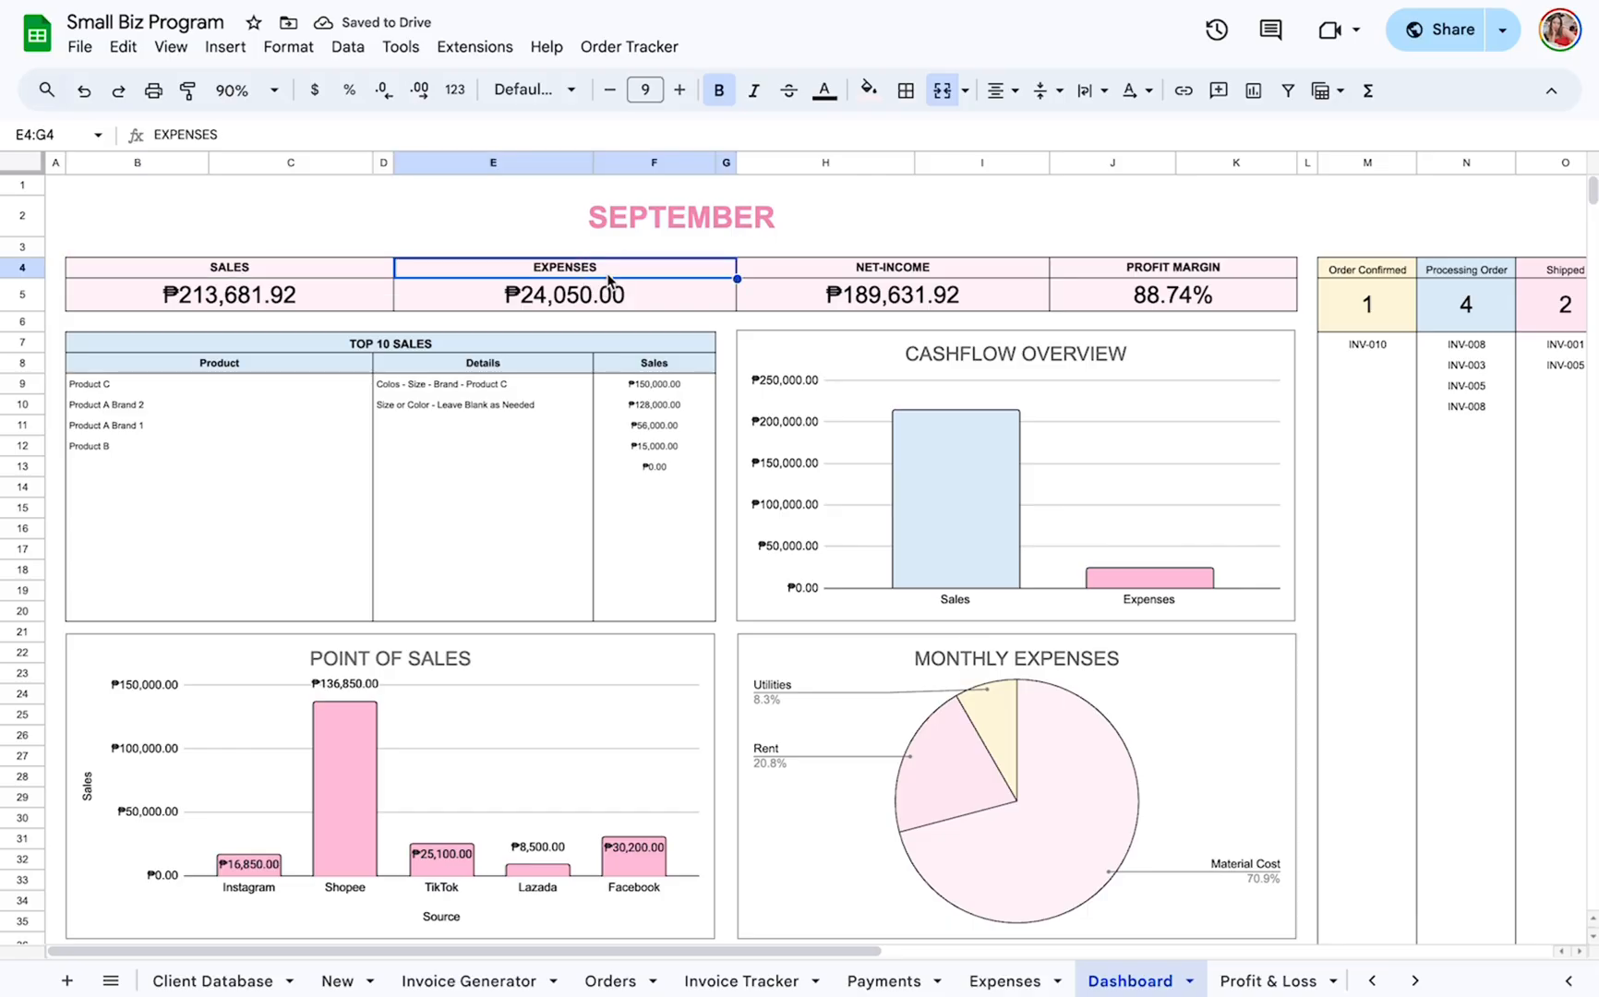
click(343, 277)
click(643, 269)
click(901, 276)
click(1182, 272)
mouse_move(1153, 1)
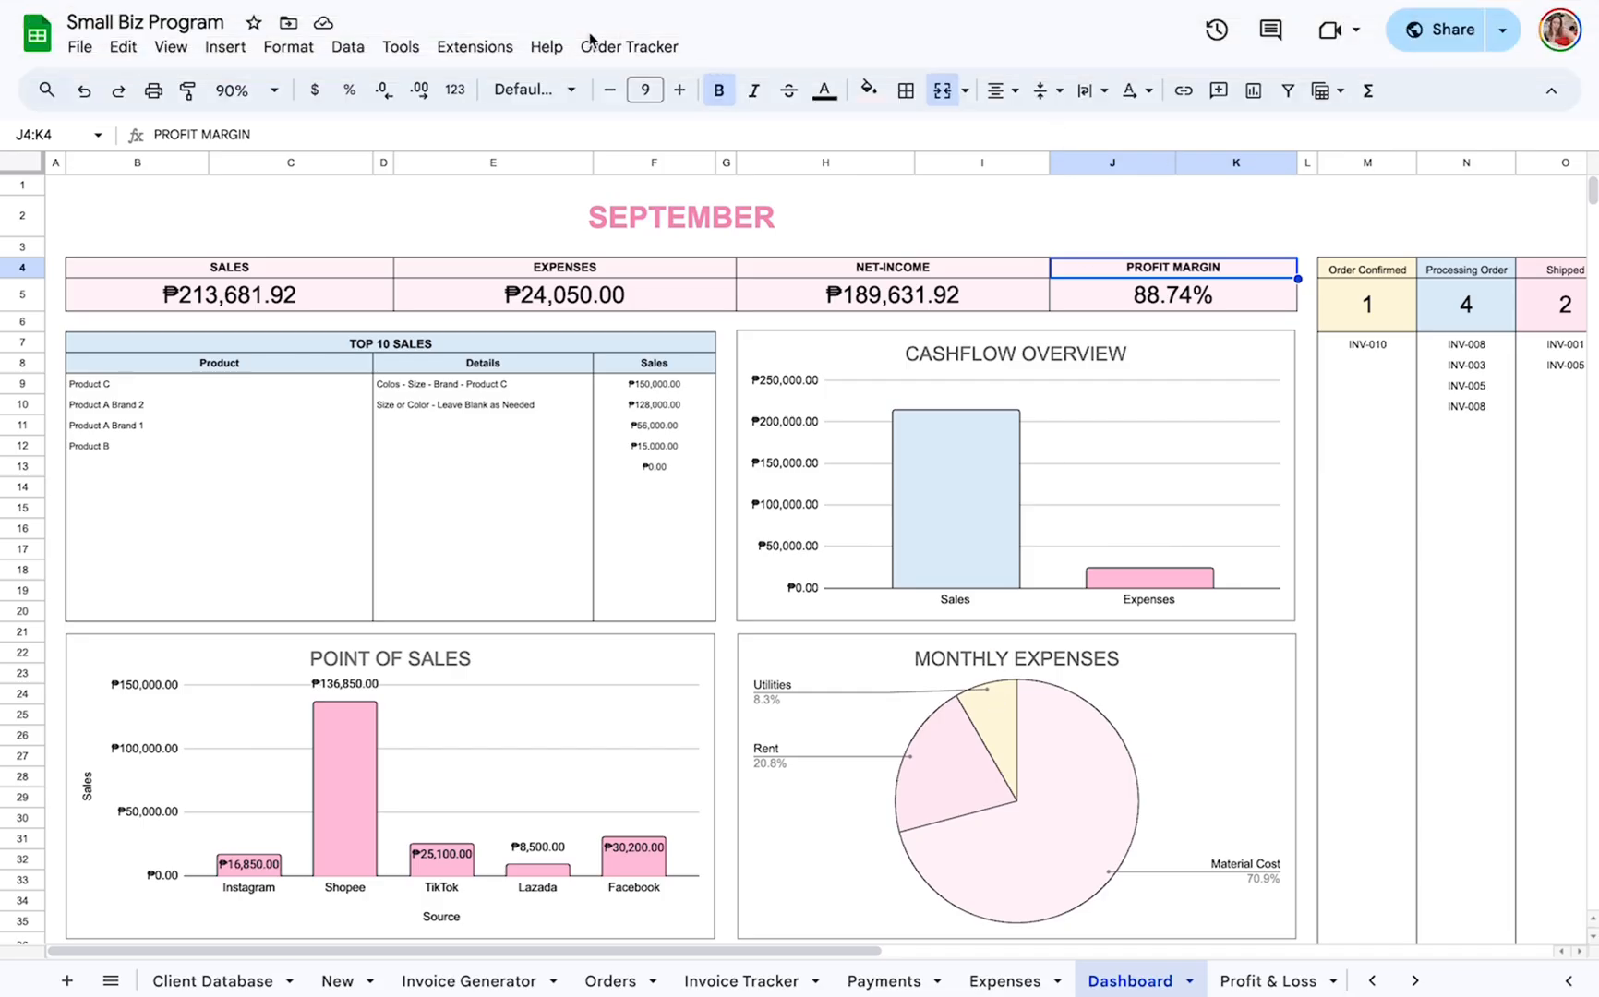
Examine the Top 10 Sales table, highlighting its title and its Product and Sales headings.
click(419, 342)
click(295, 368)
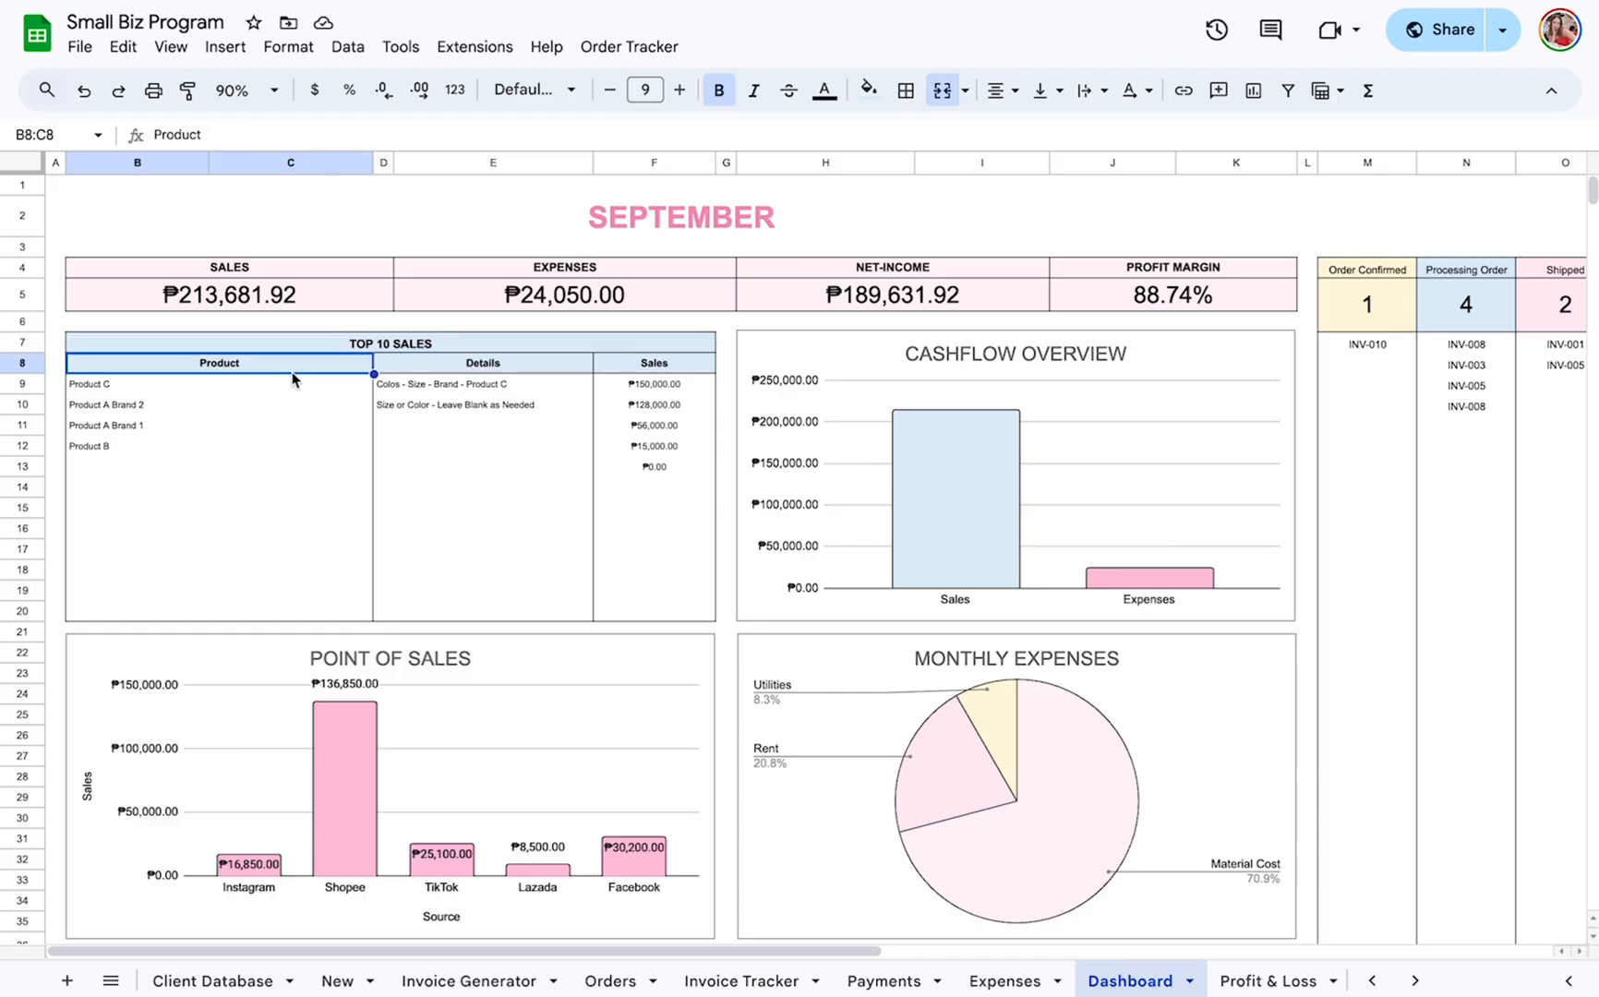
click(673, 369)
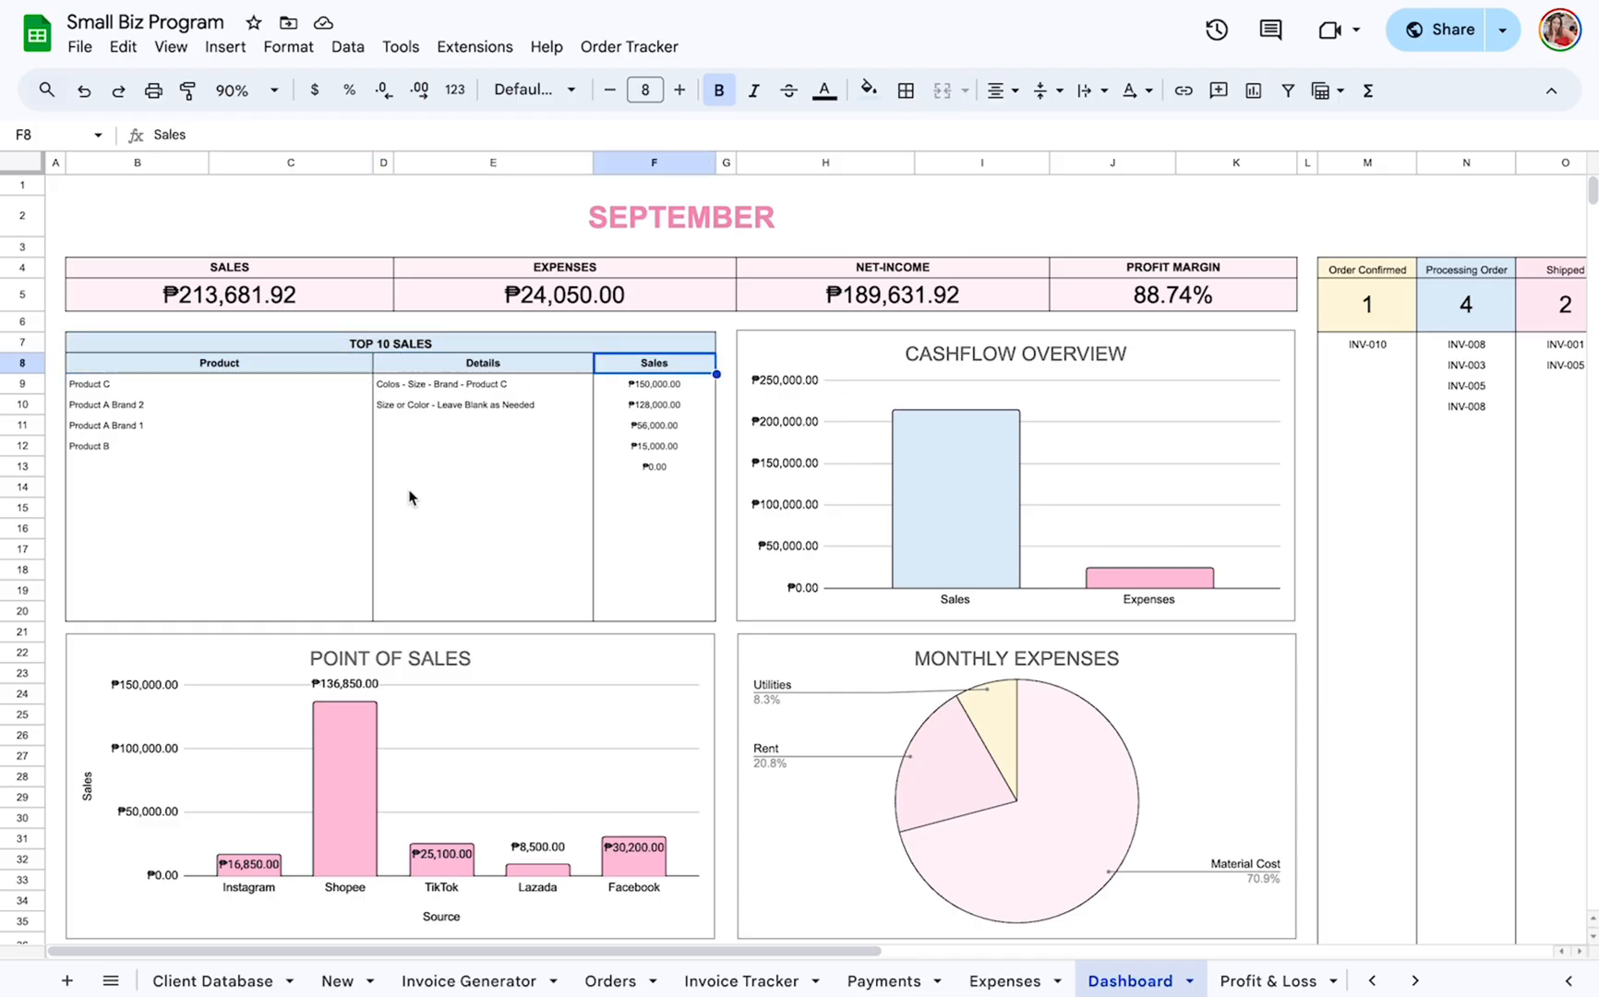
Examine the Point of Sales, Cashflow Overview and Monthly Expenses charts on the Dashboard.
scroll(441, 482, down, 1)
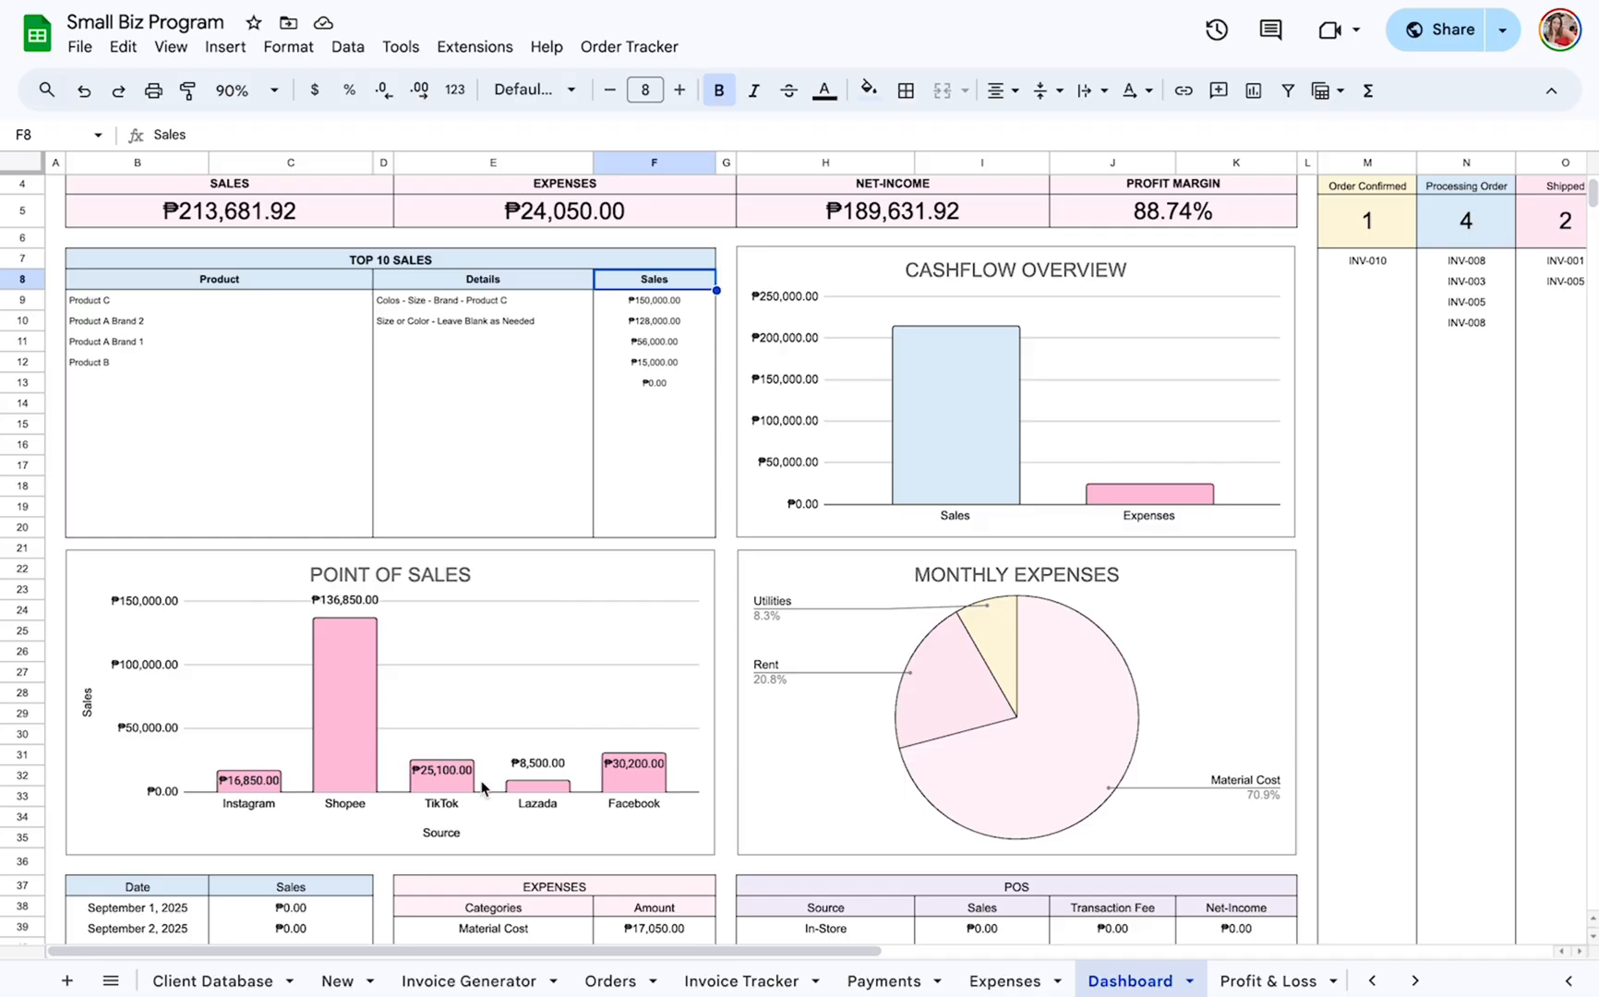
scroll(443, 660, down, 4)
scroll(443, 661, up, 5)
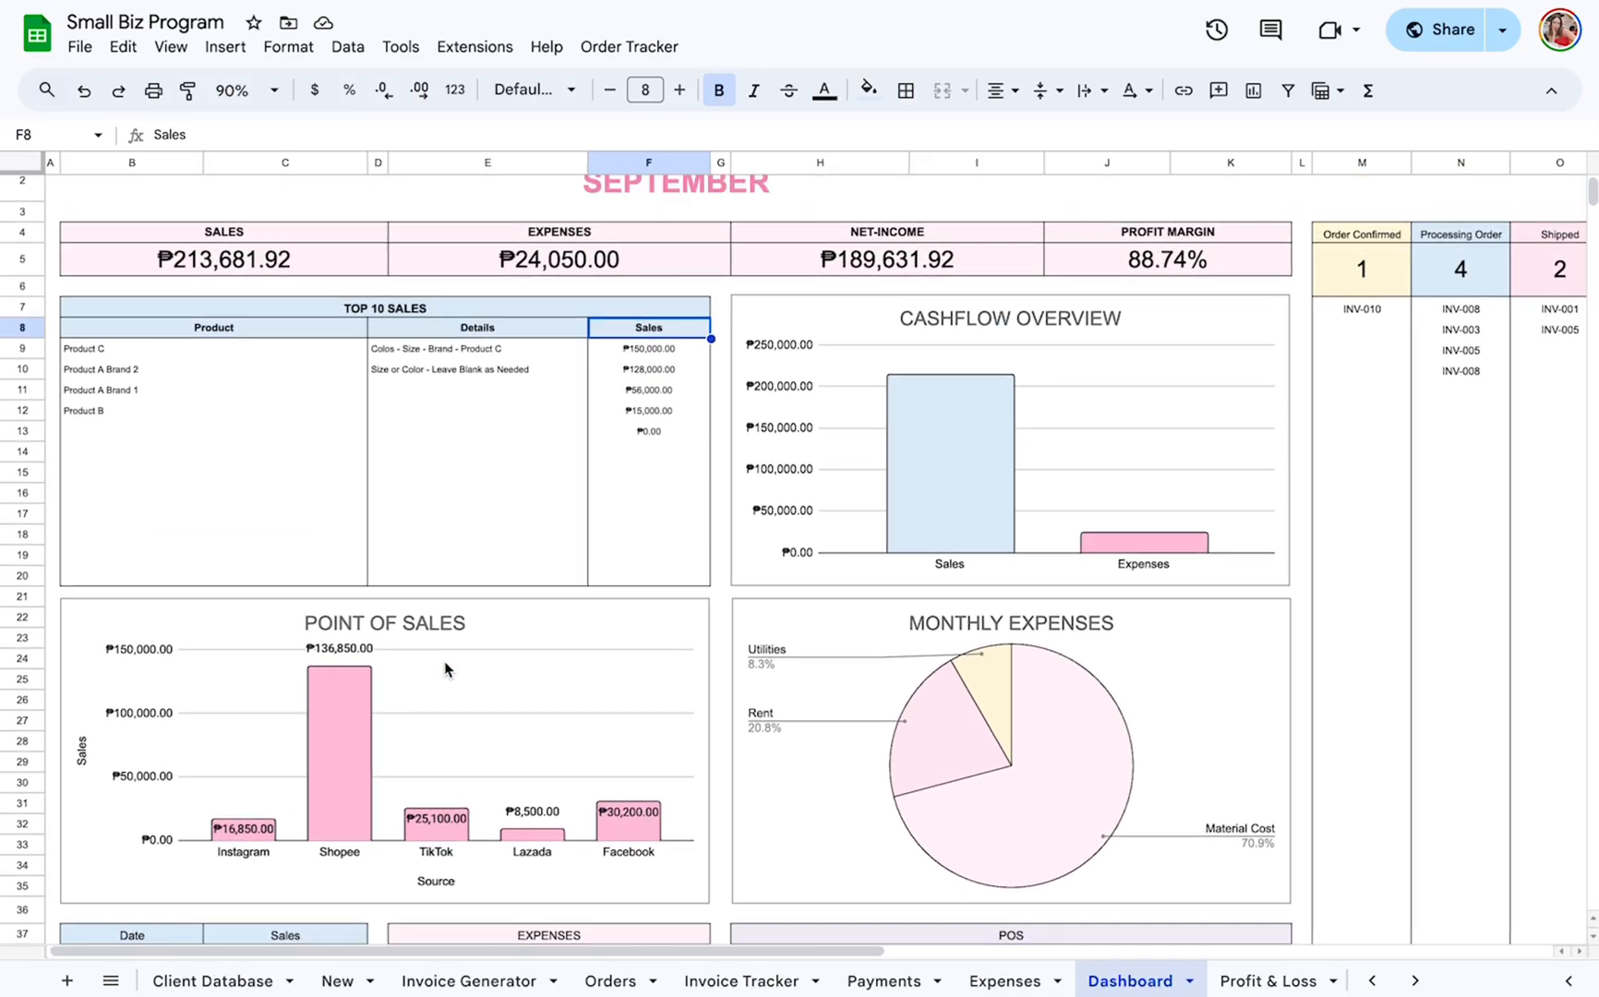
scroll(1023, 417, up, 1)
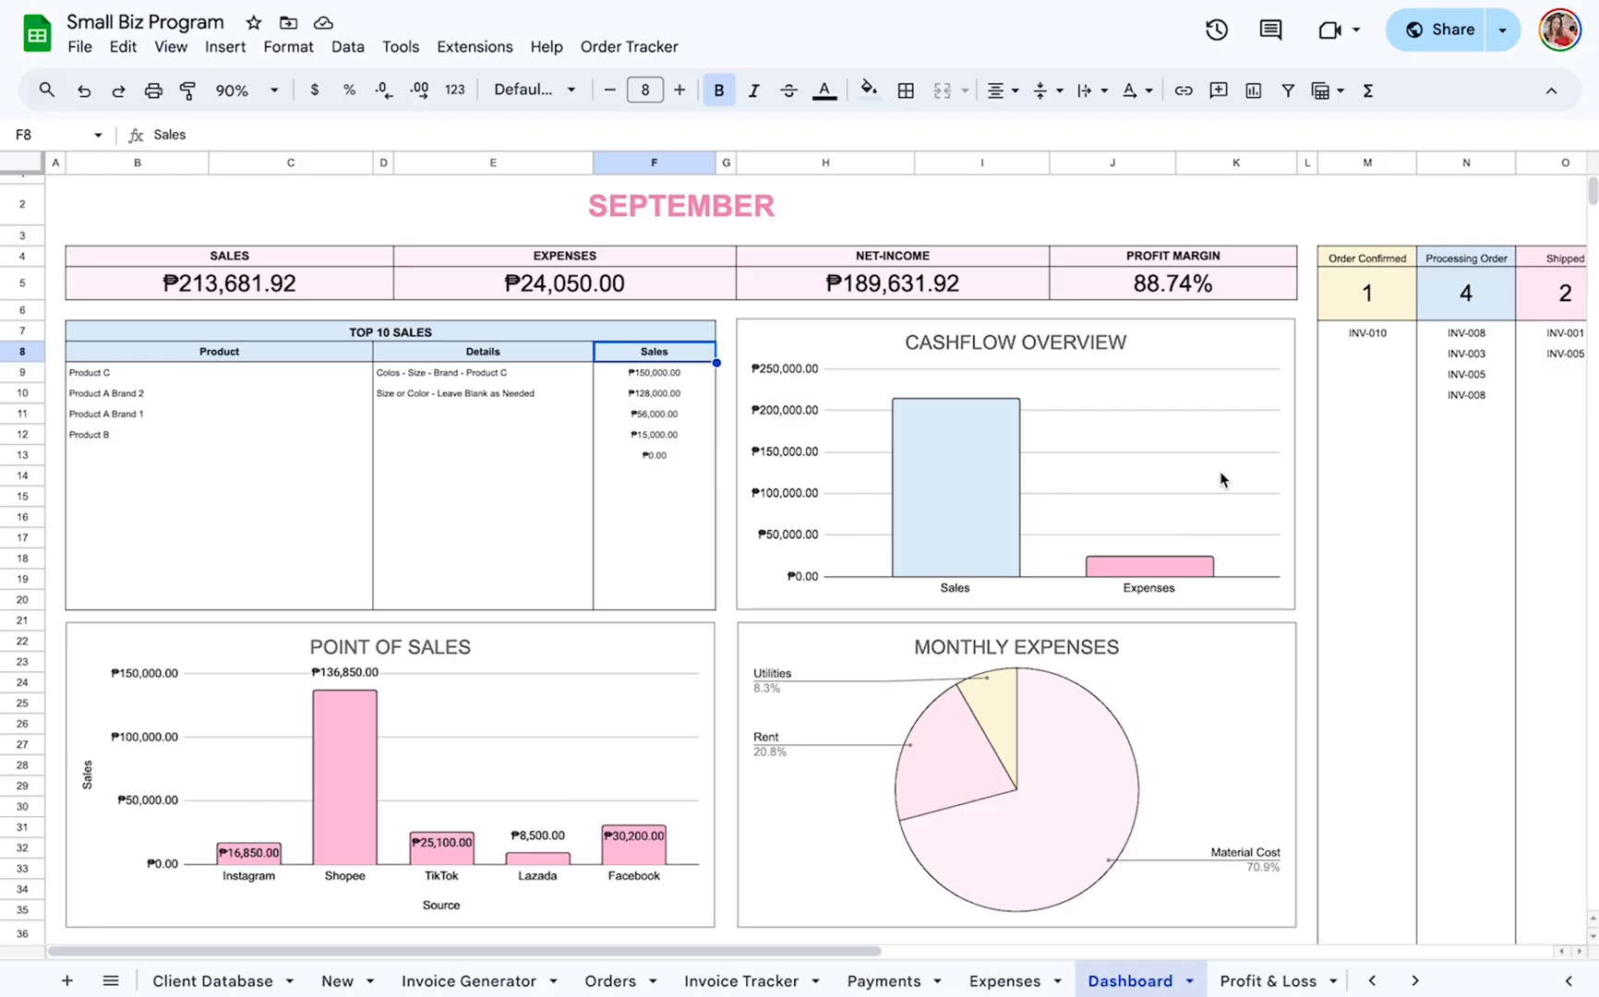
scroll(1220, 479, down, 3)
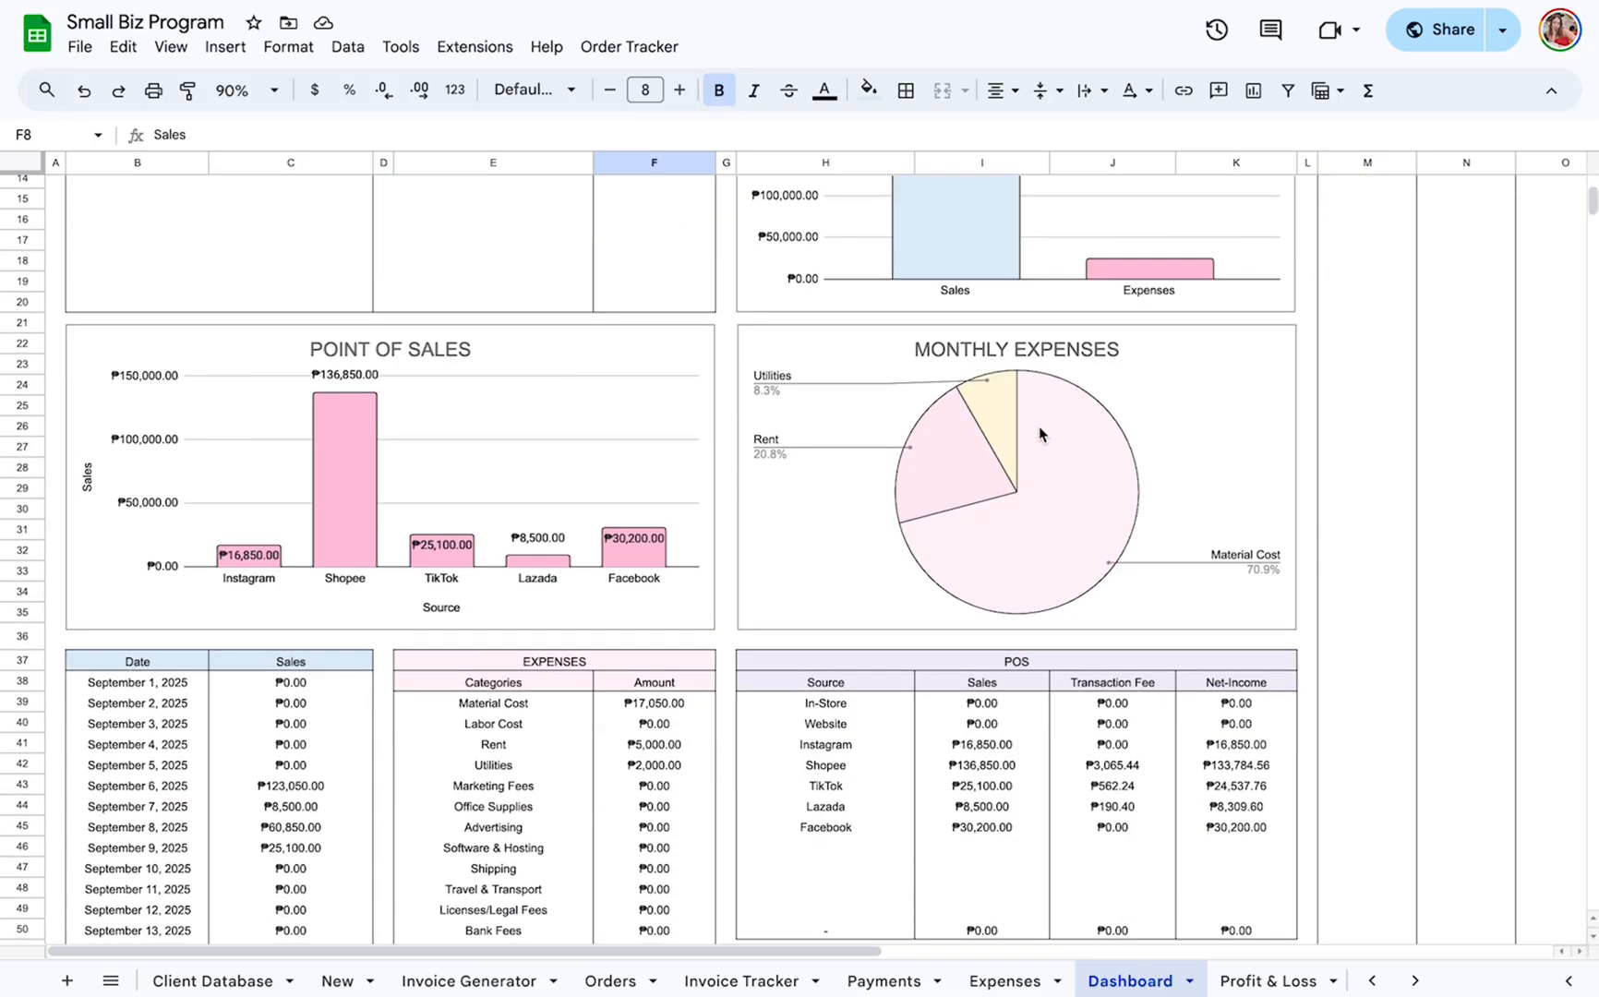
scroll(941, 315, up, 1)
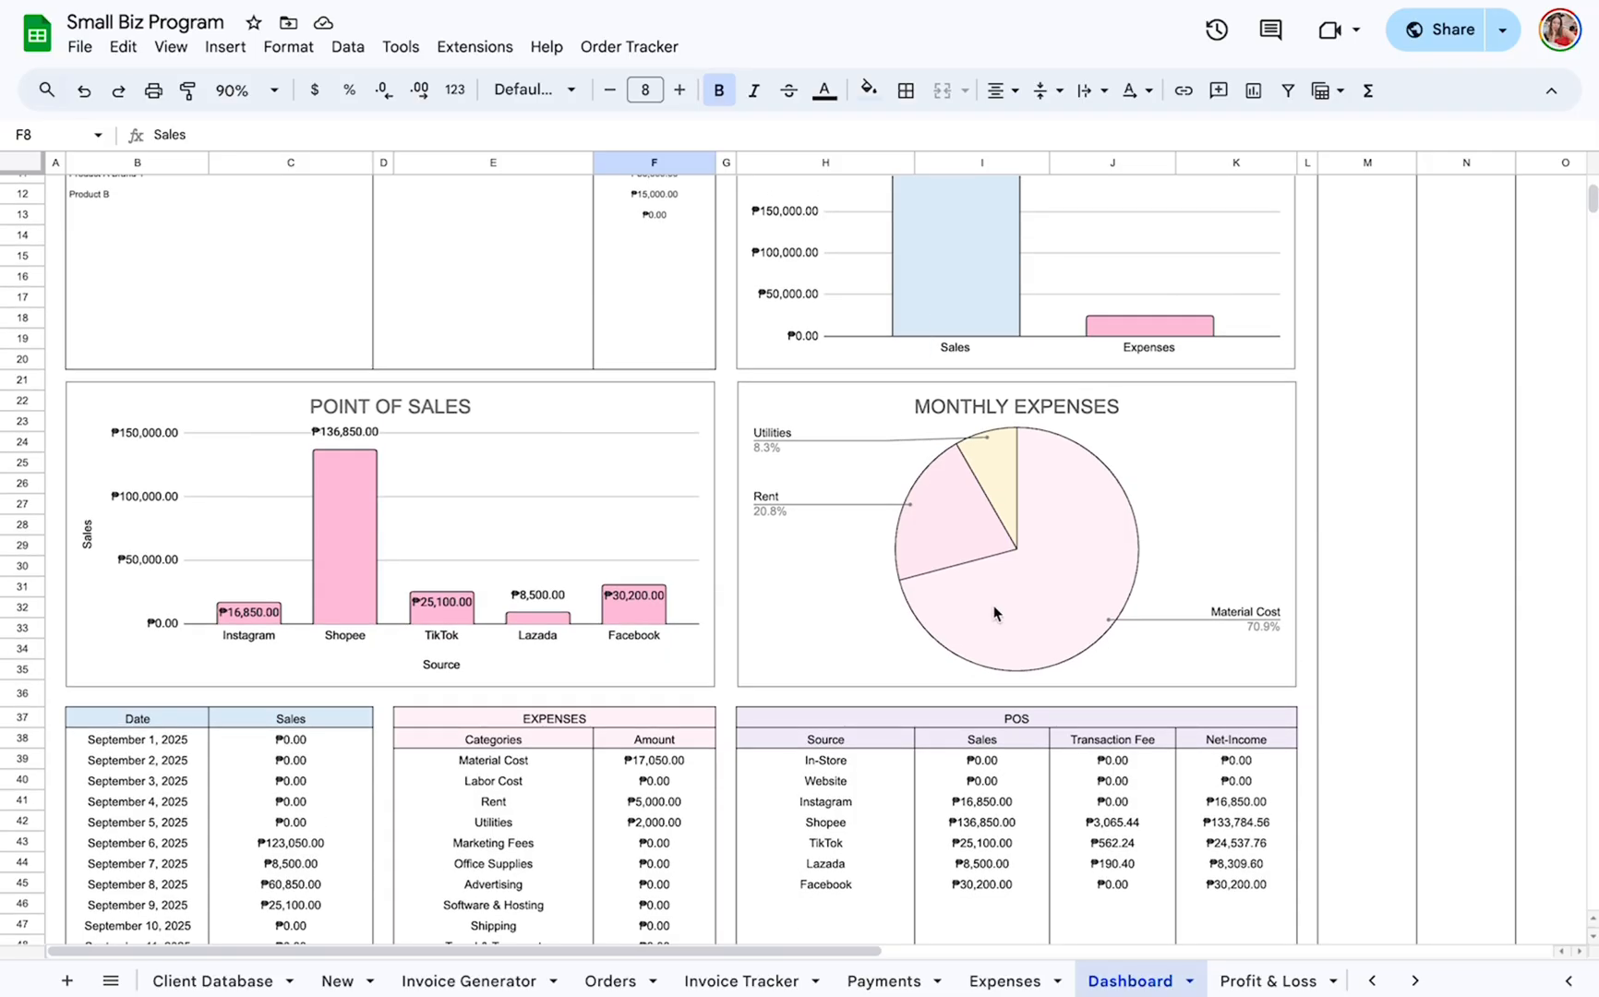
Examine the daily sales table and the expense category table below the Dashboard charts.
scroll(334, 293, down, 5)
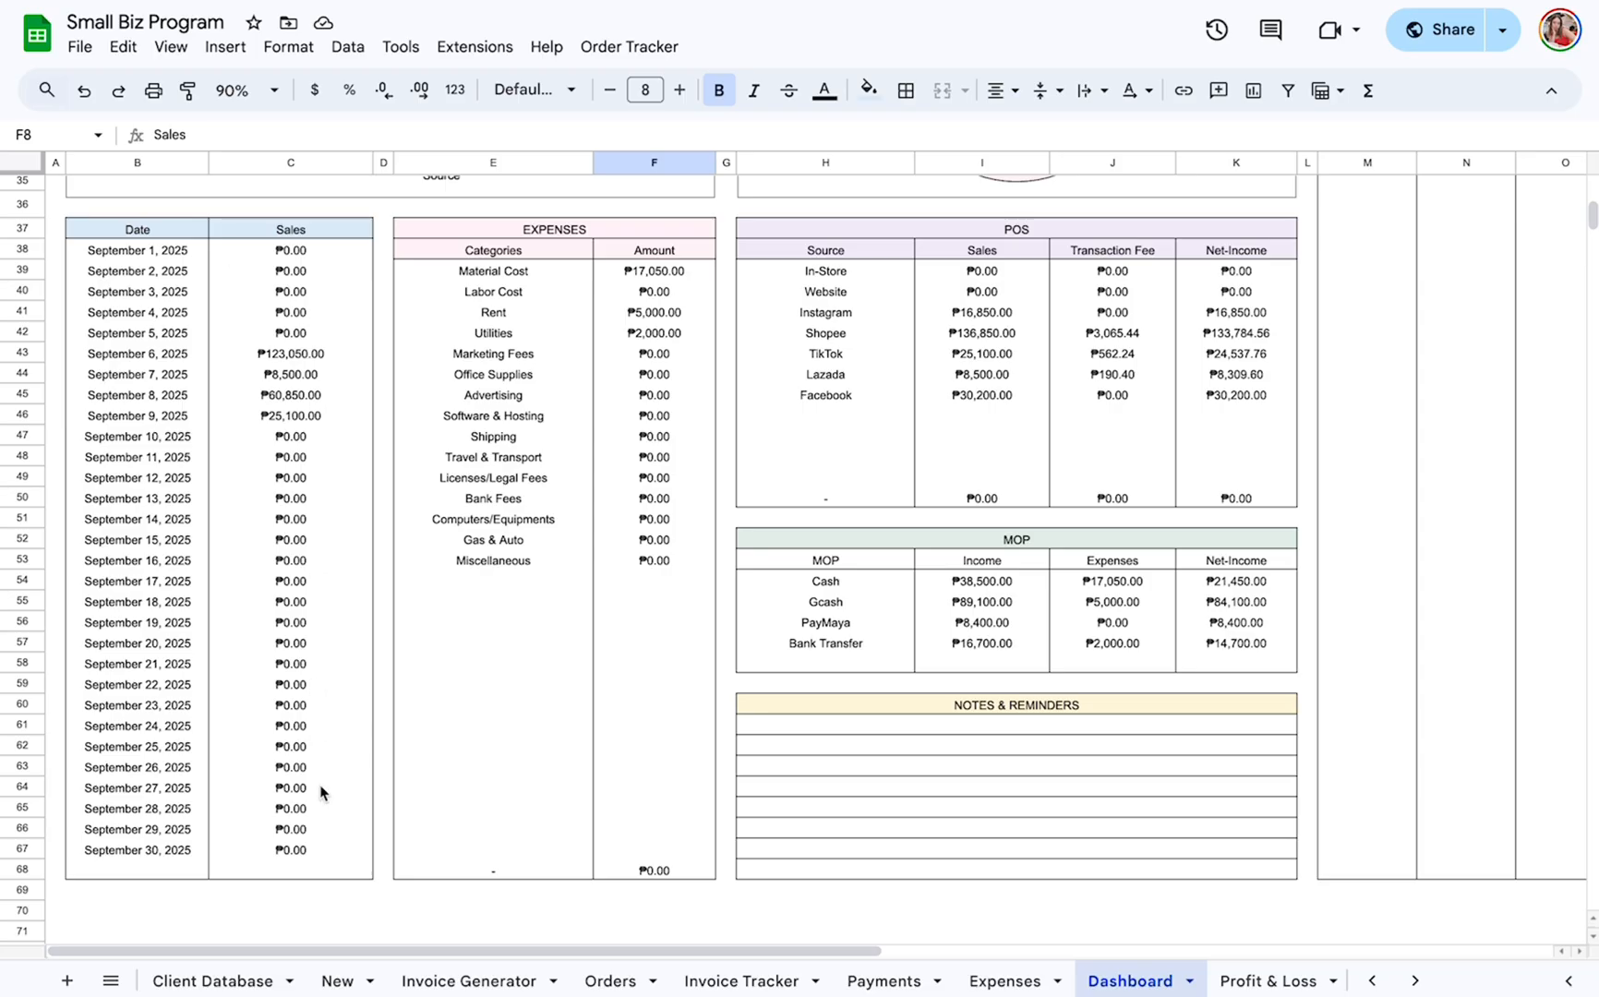
scroll(325, 797, up, 2)
scroll(323, 791, up, 5)
scroll(141, 911, down, 7)
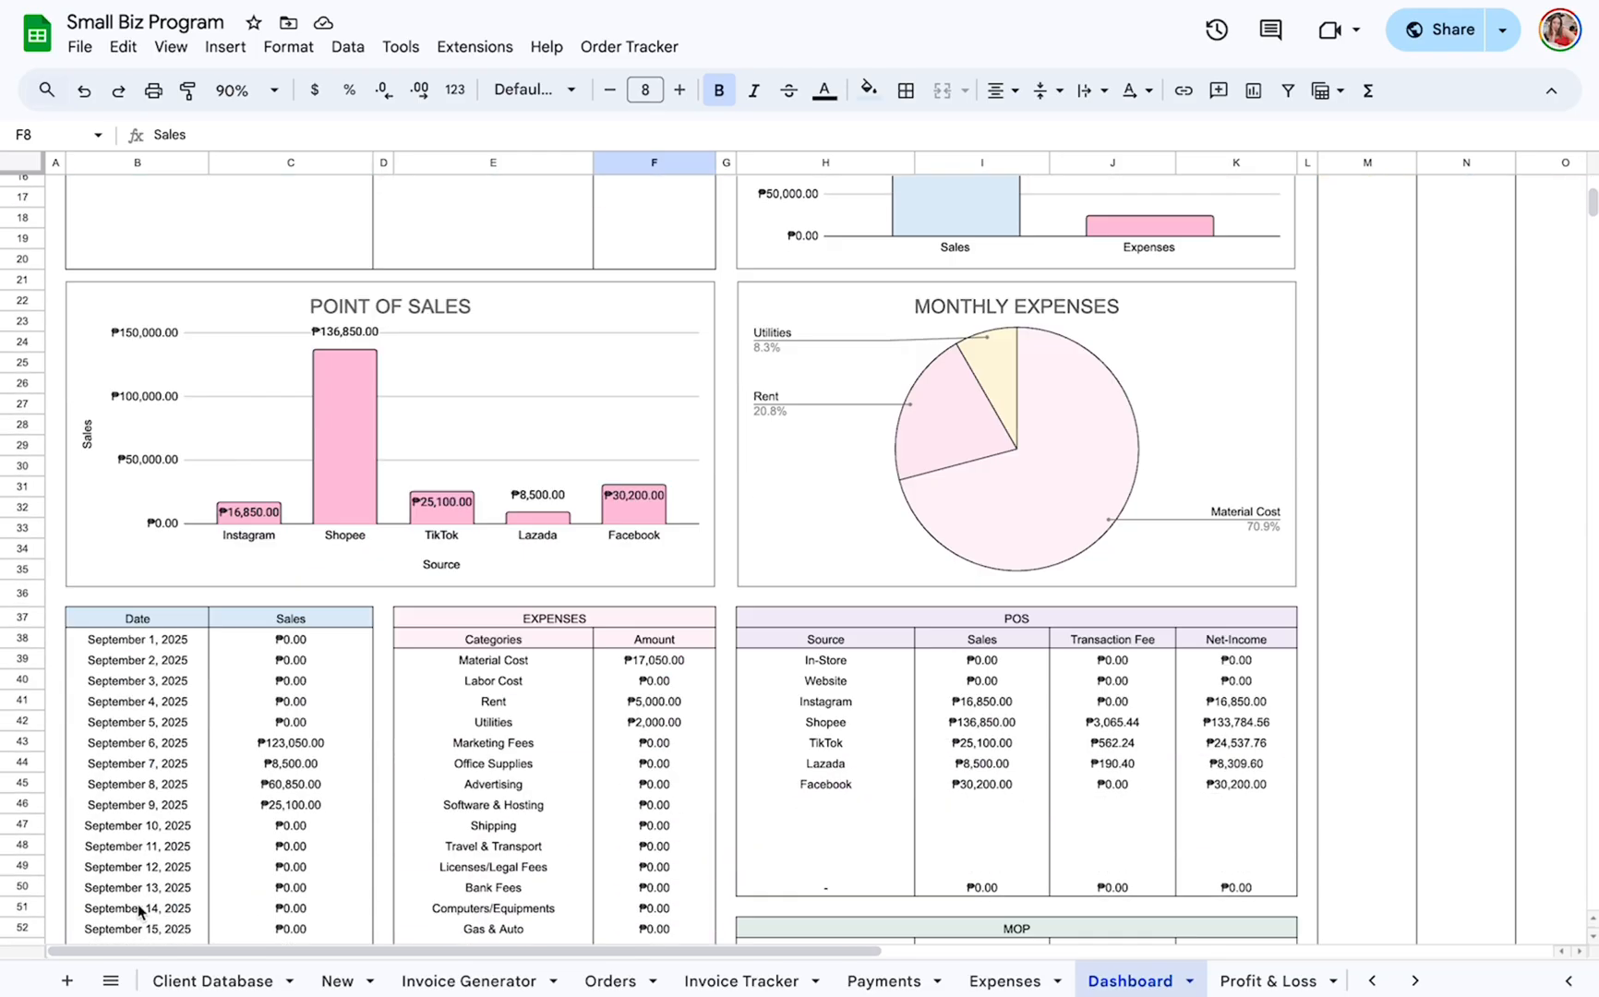
scroll(141, 911, up, 1)
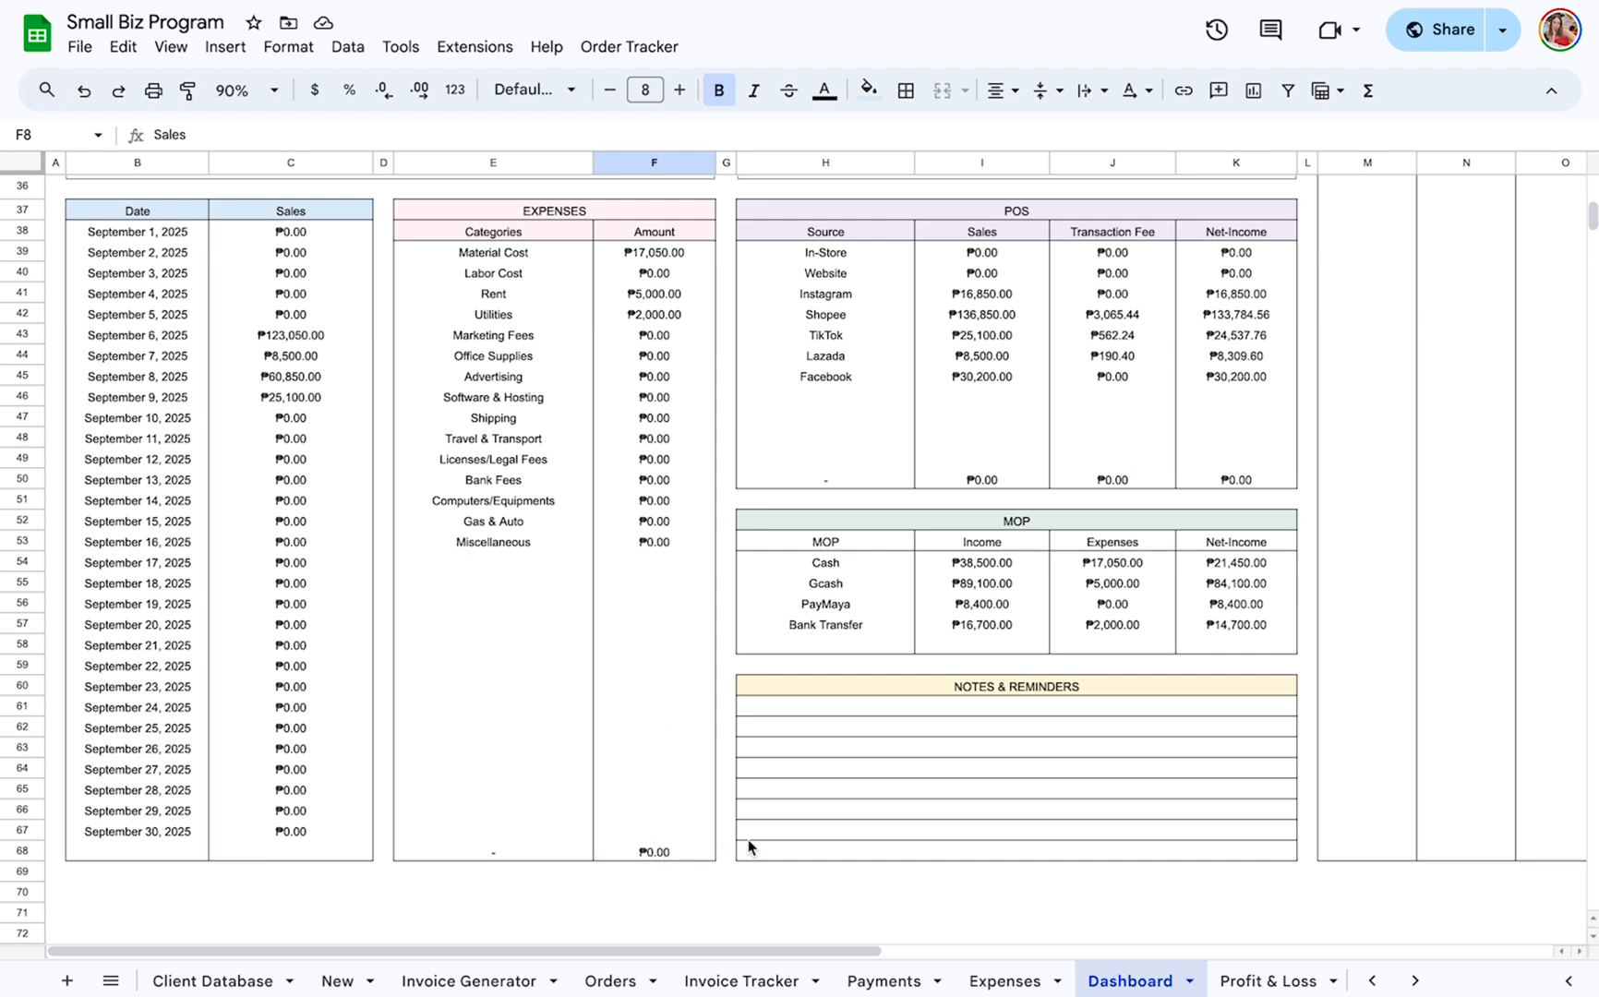
scroll(881, 338, up, 2)
Examine the POS table, highlighting its title, the Source heading and the In-Store row's Source, Sales and Transaction Fee cells.
scroll(882, 338, right, 1)
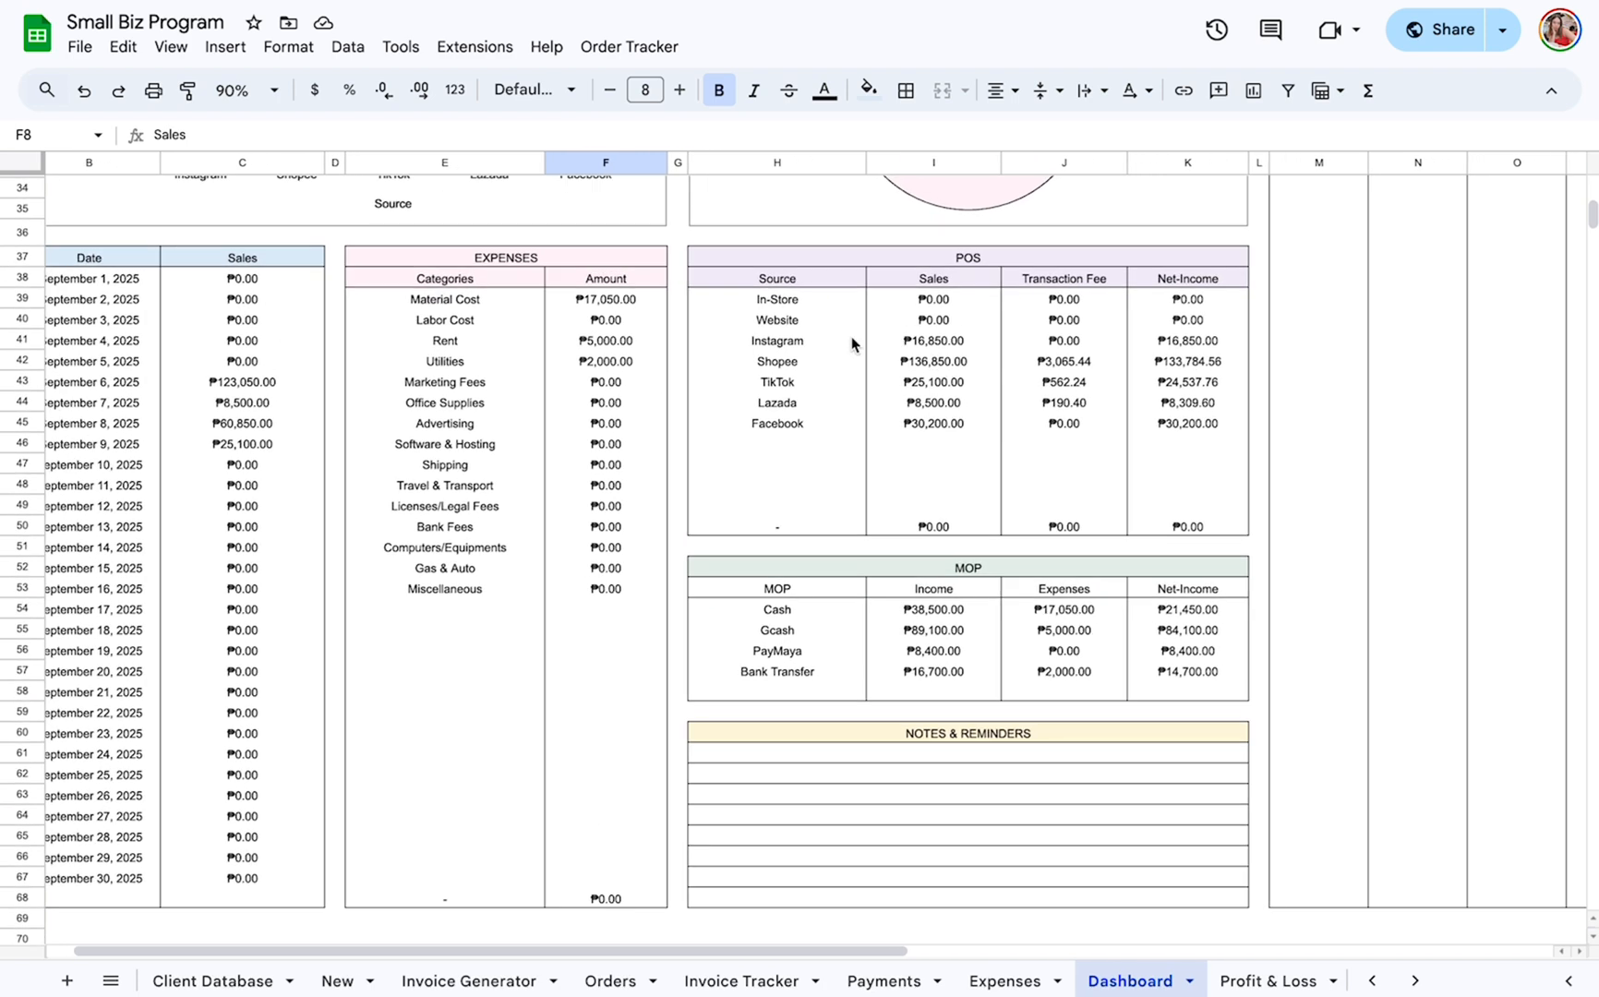
scroll(851, 343, right, 2)
click(853, 261)
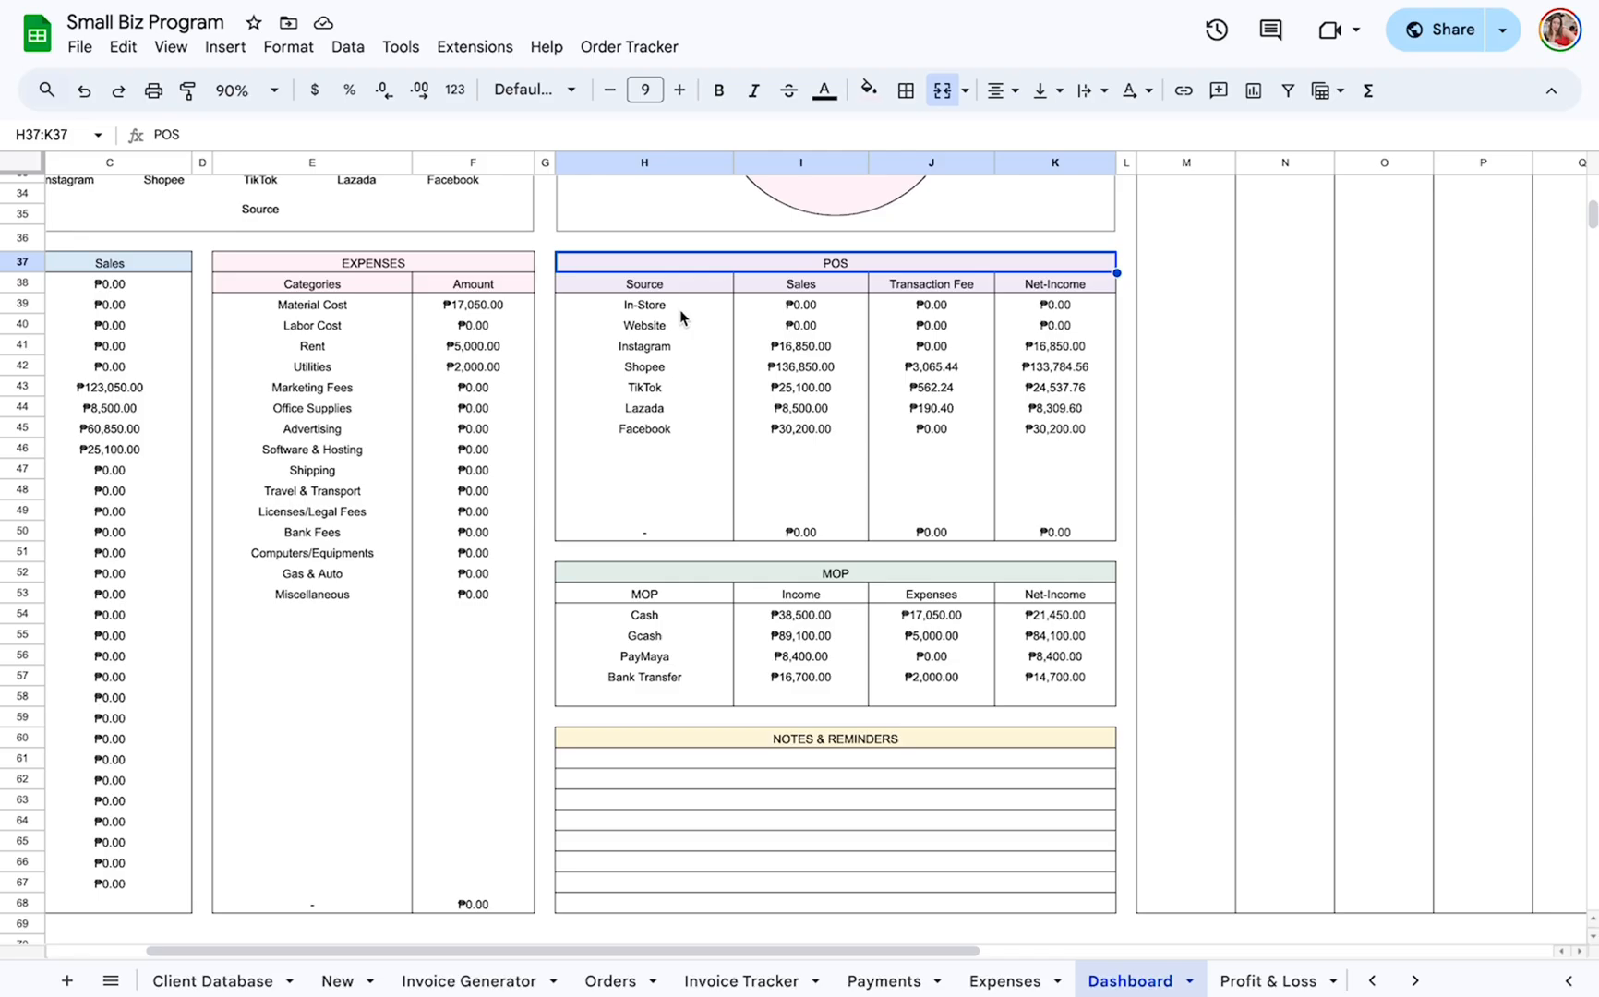
click(663, 288)
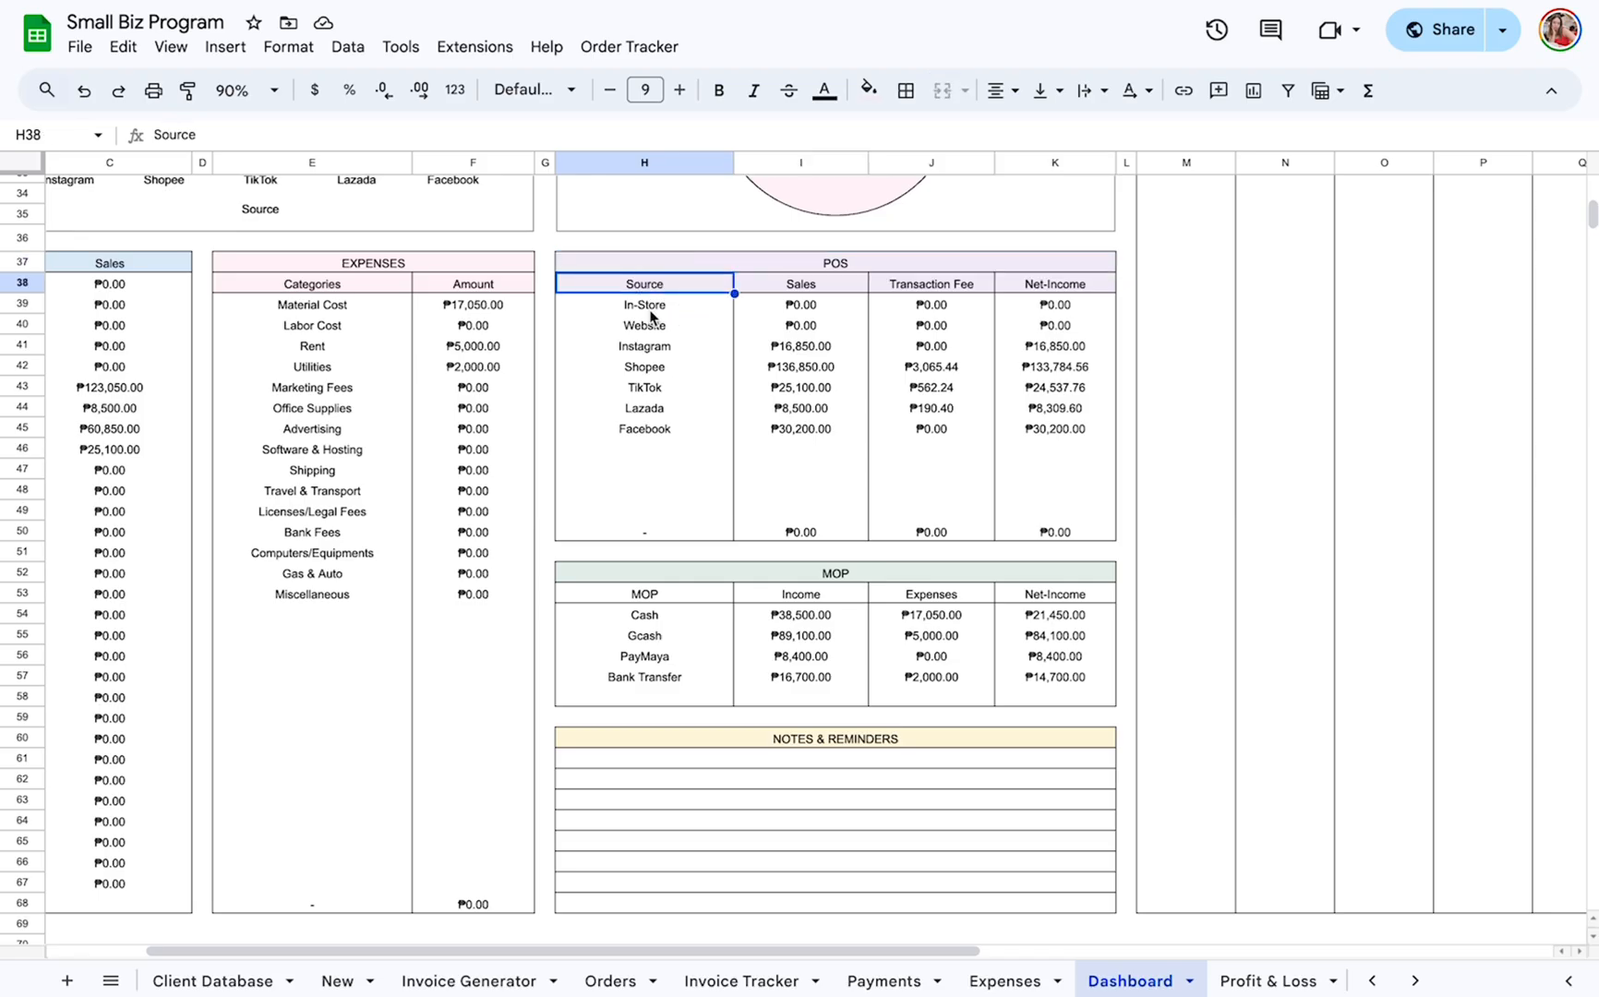
click(650, 312)
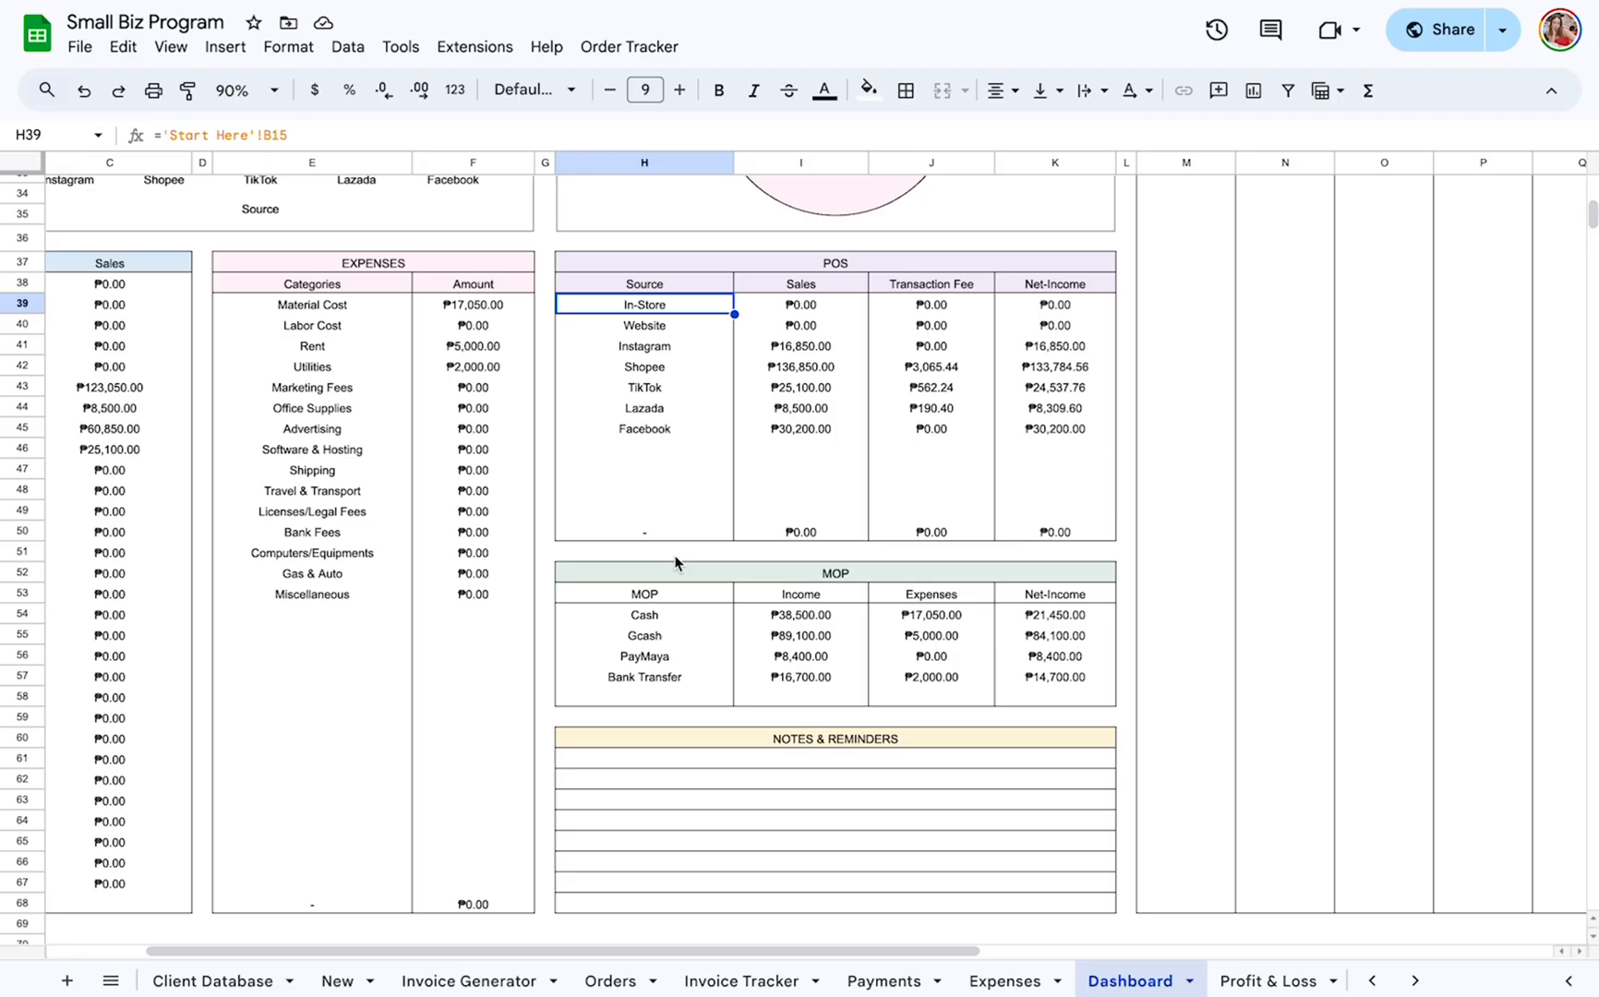
click(810, 311)
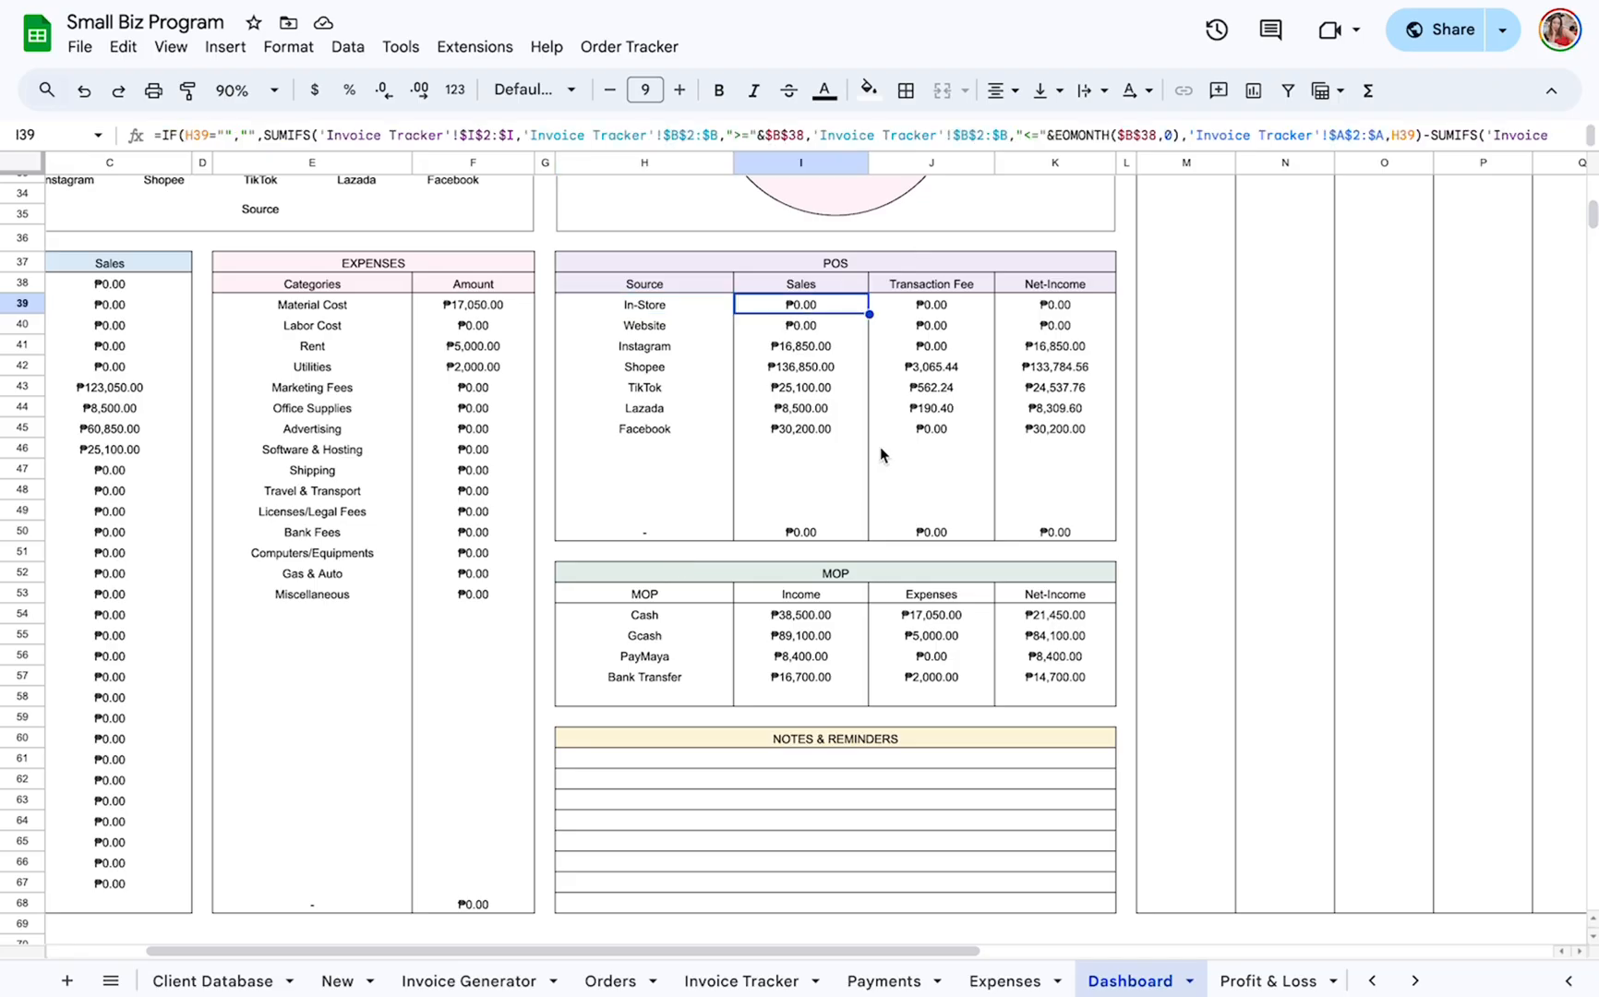
click(960, 308)
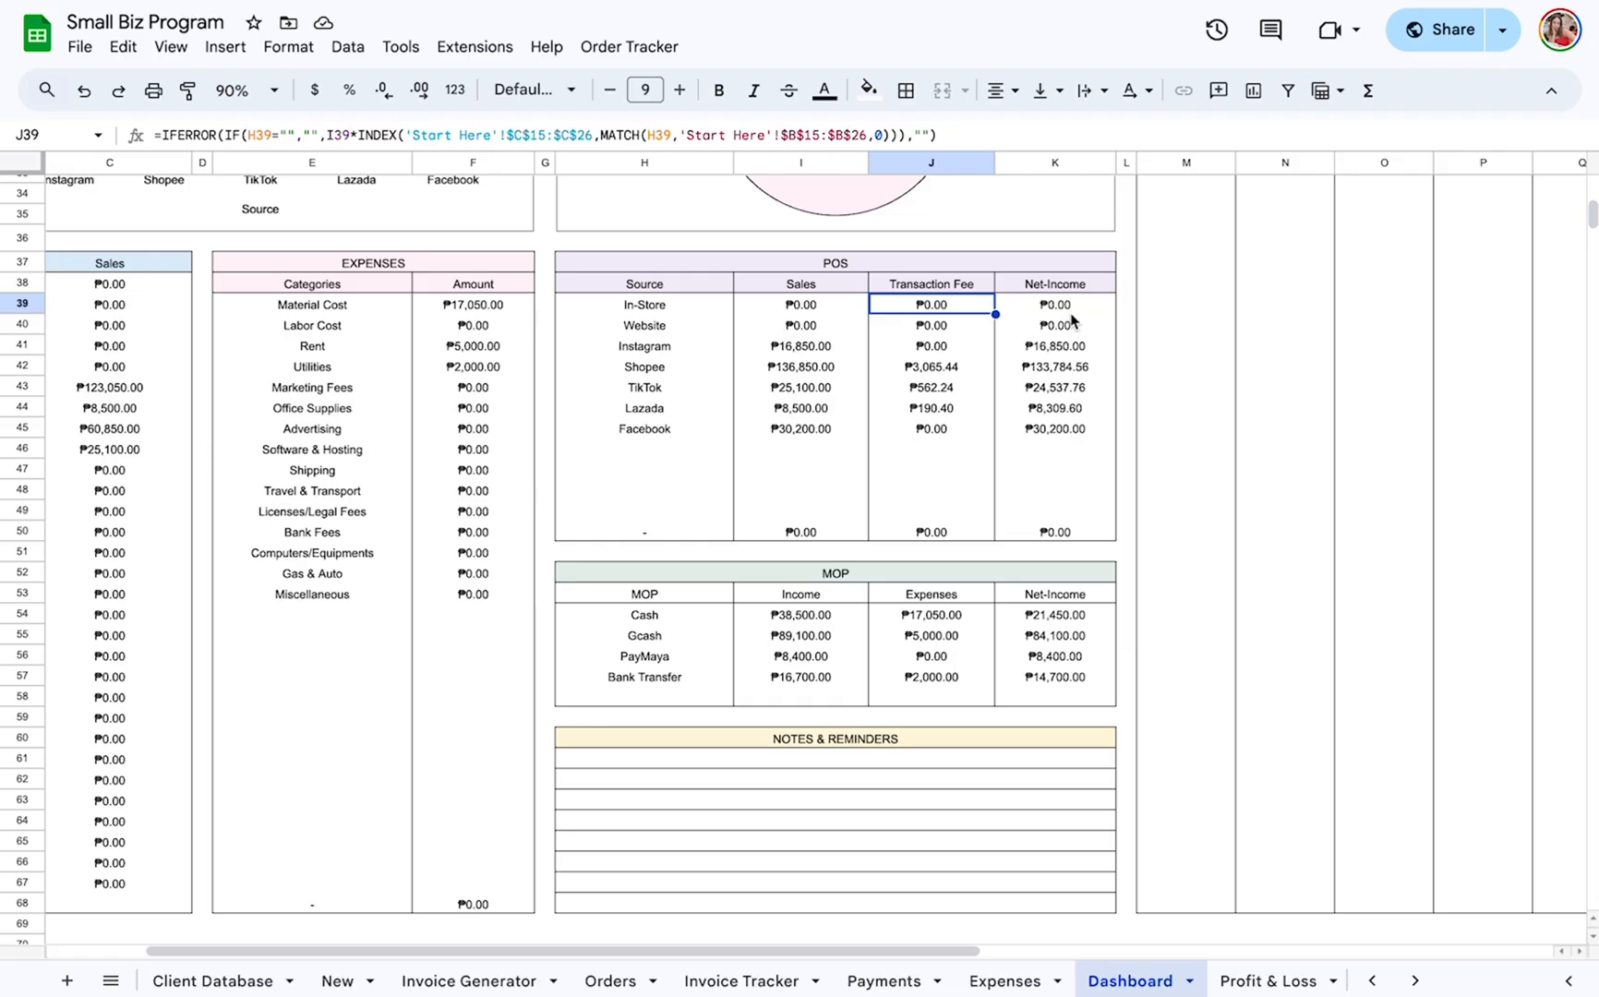
Review the POS table's Instagram row, including its Transaction Fee and Net-Income cells, and highlight the Shopee source.
click(653, 347)
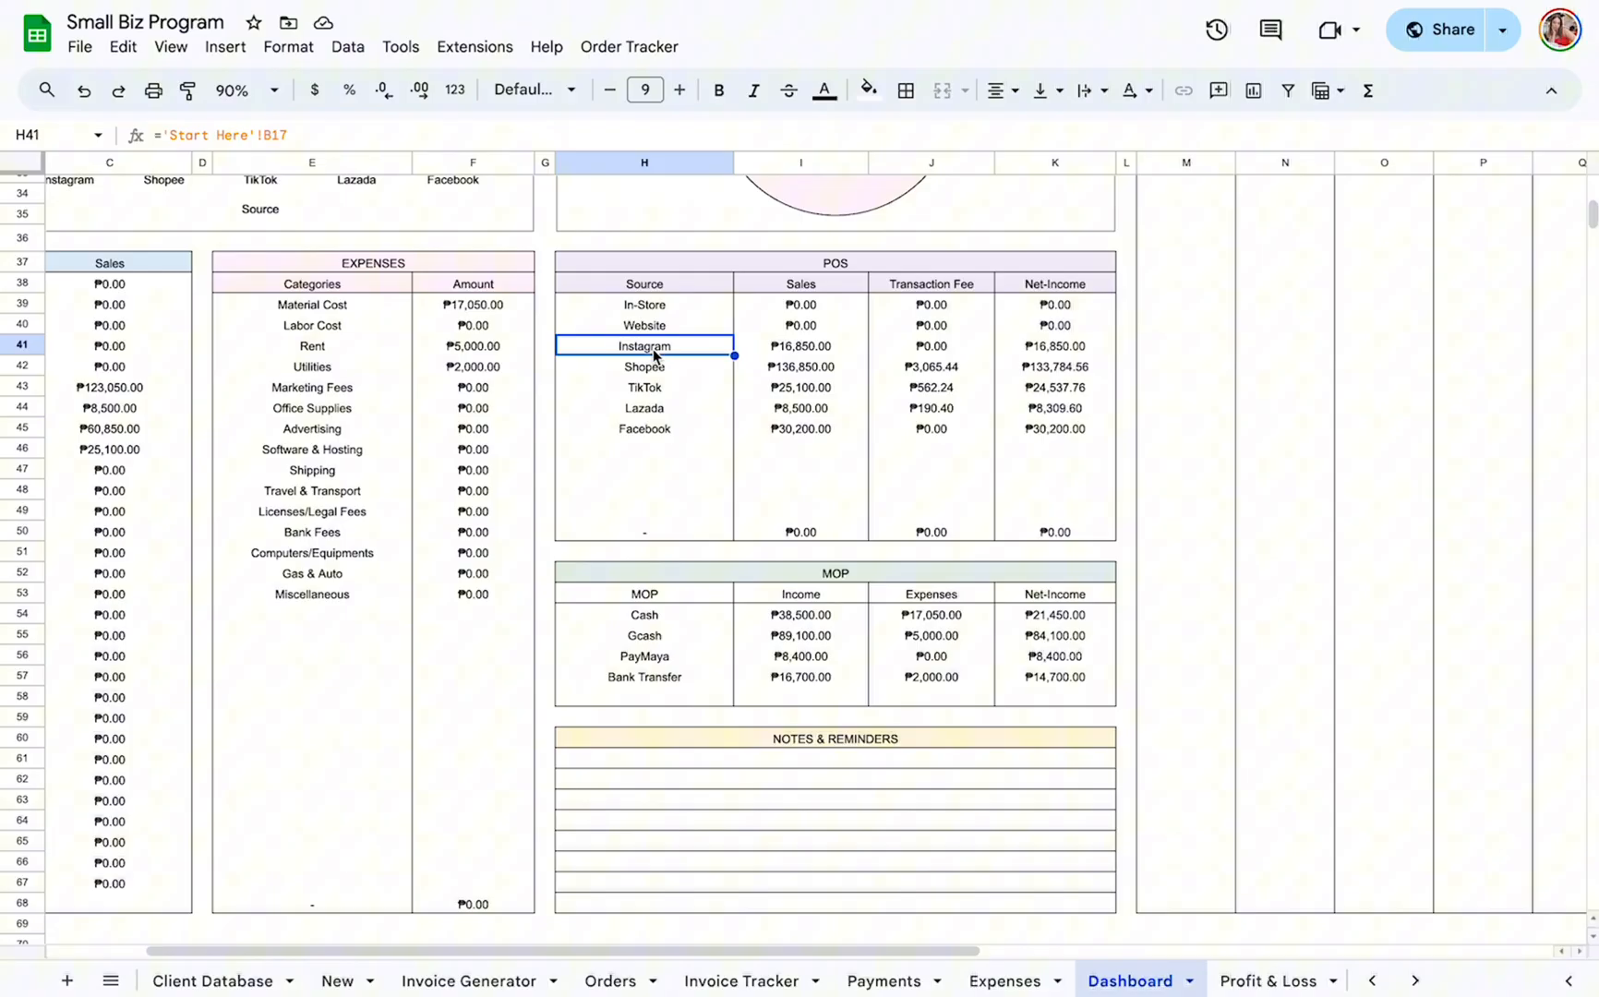
click(960, 353)
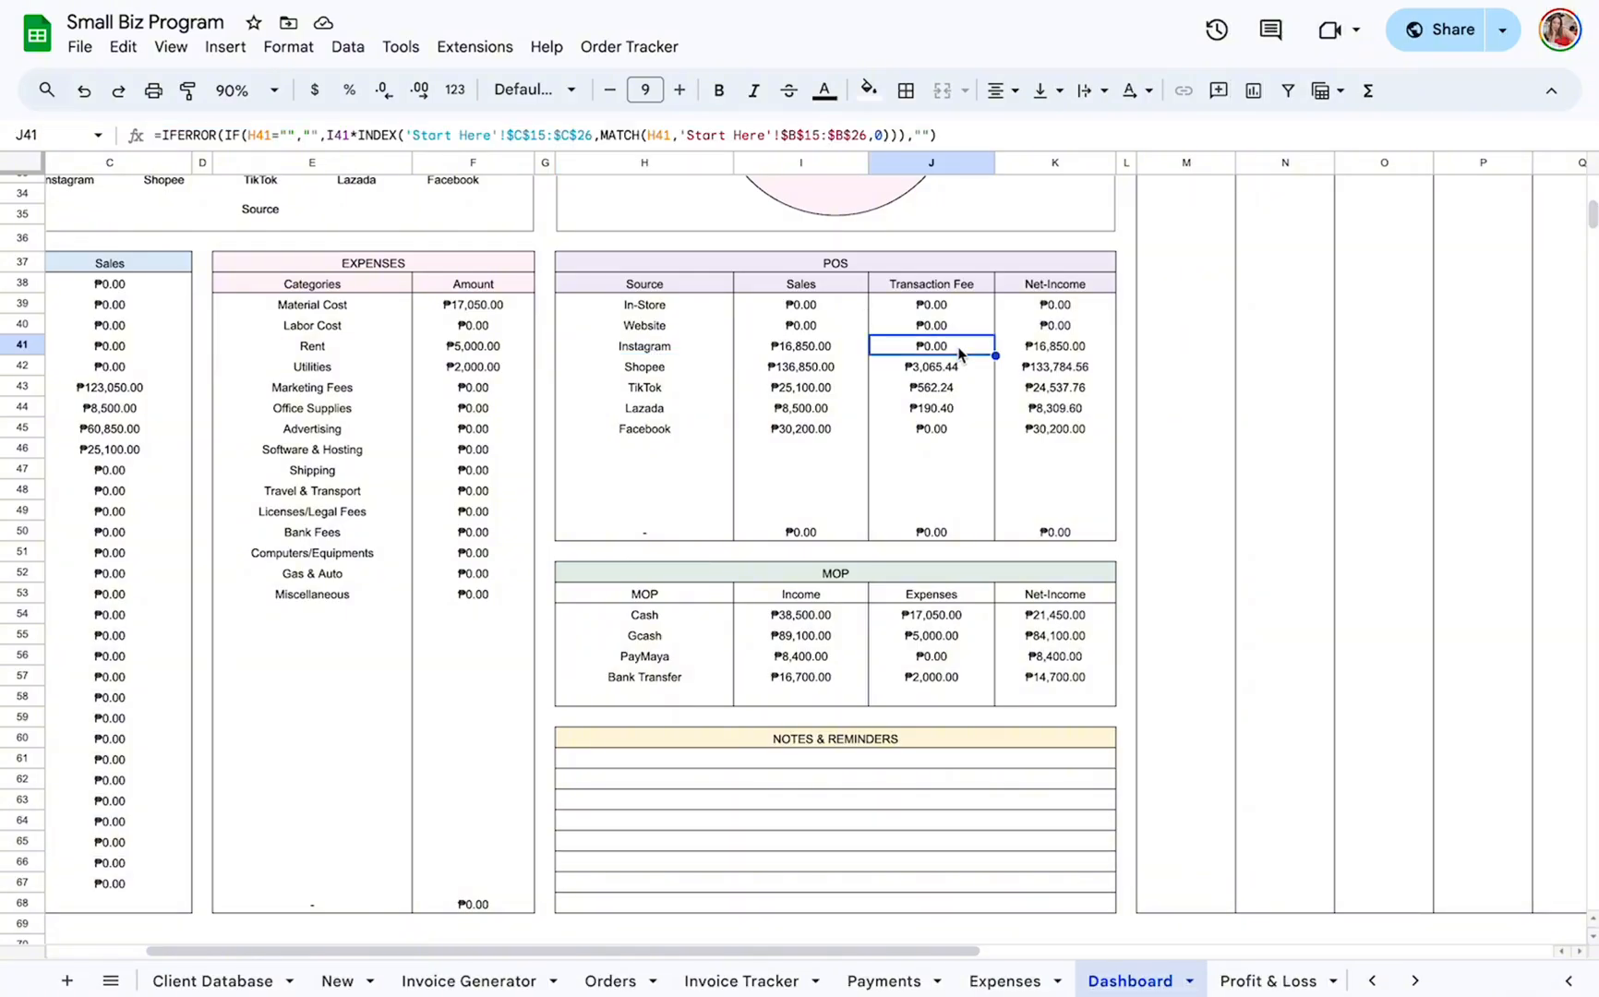
click(1079, 352)
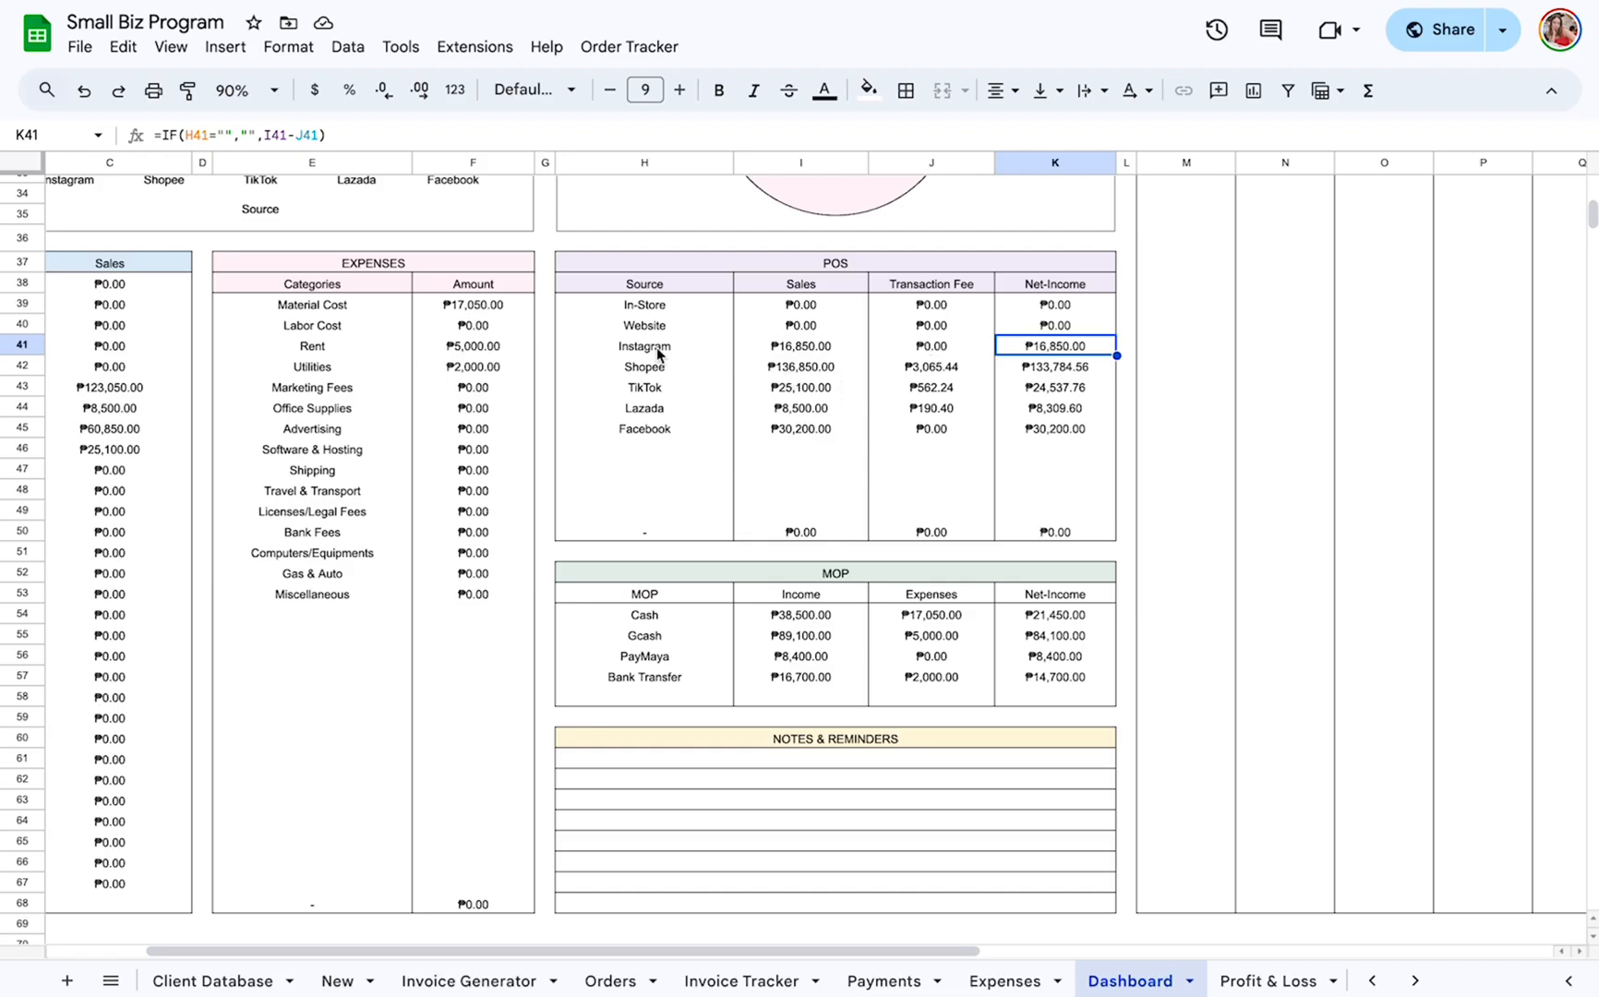
click(643, 372)
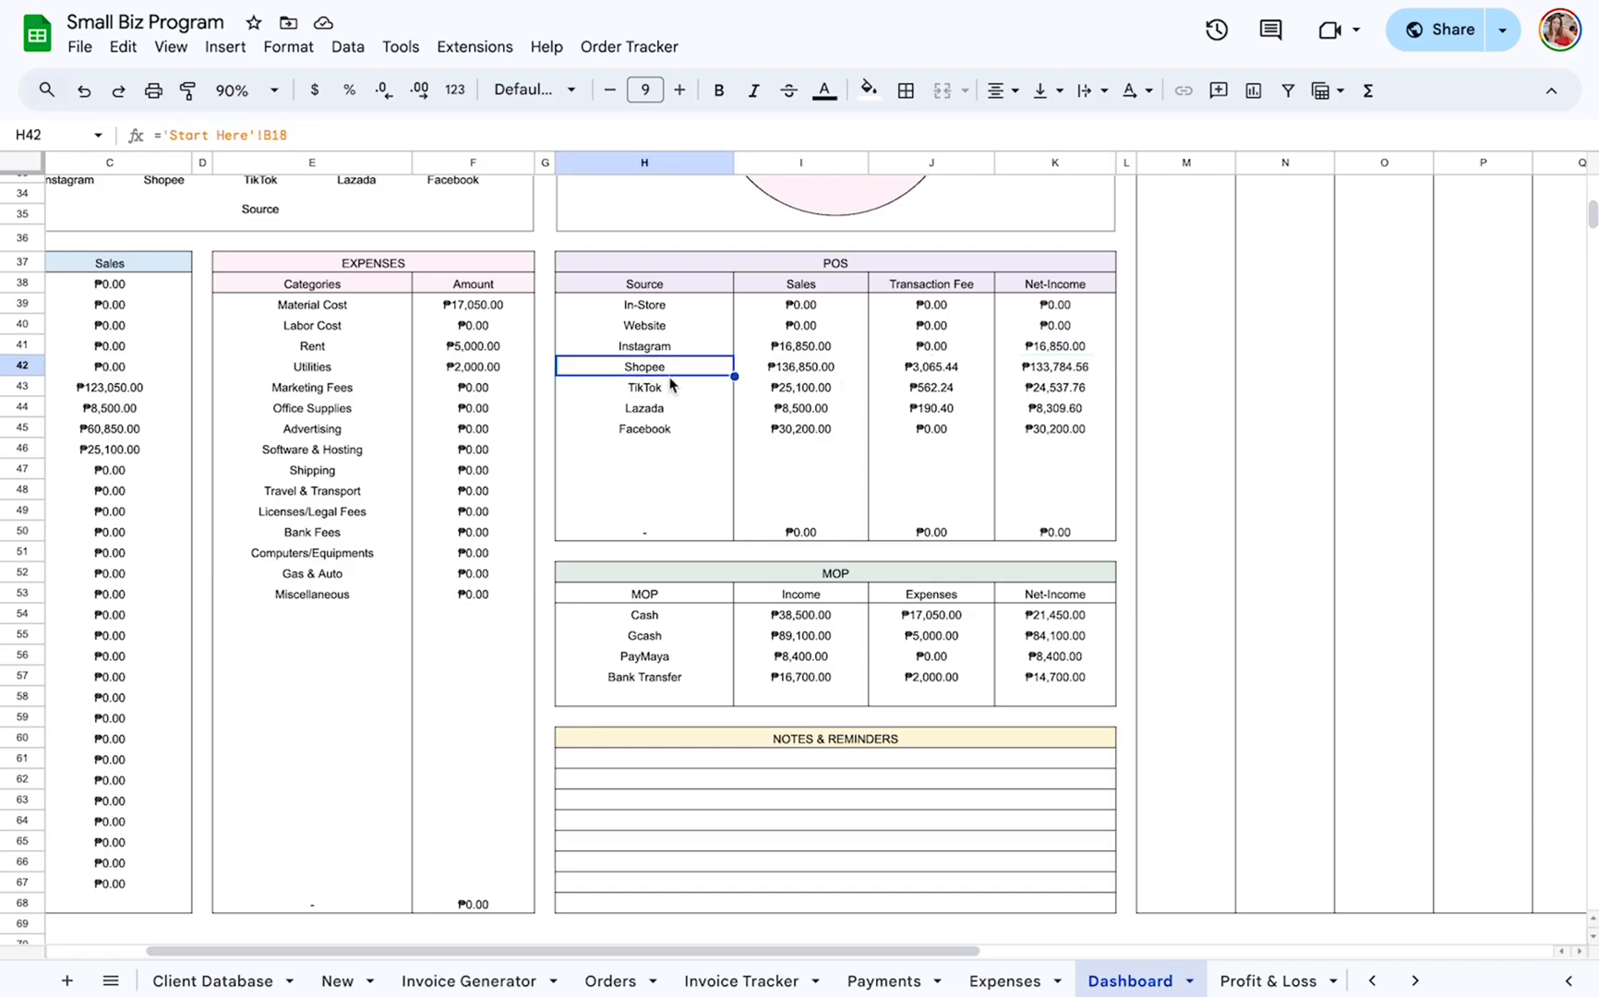
scroll(364, 978, left, 5)
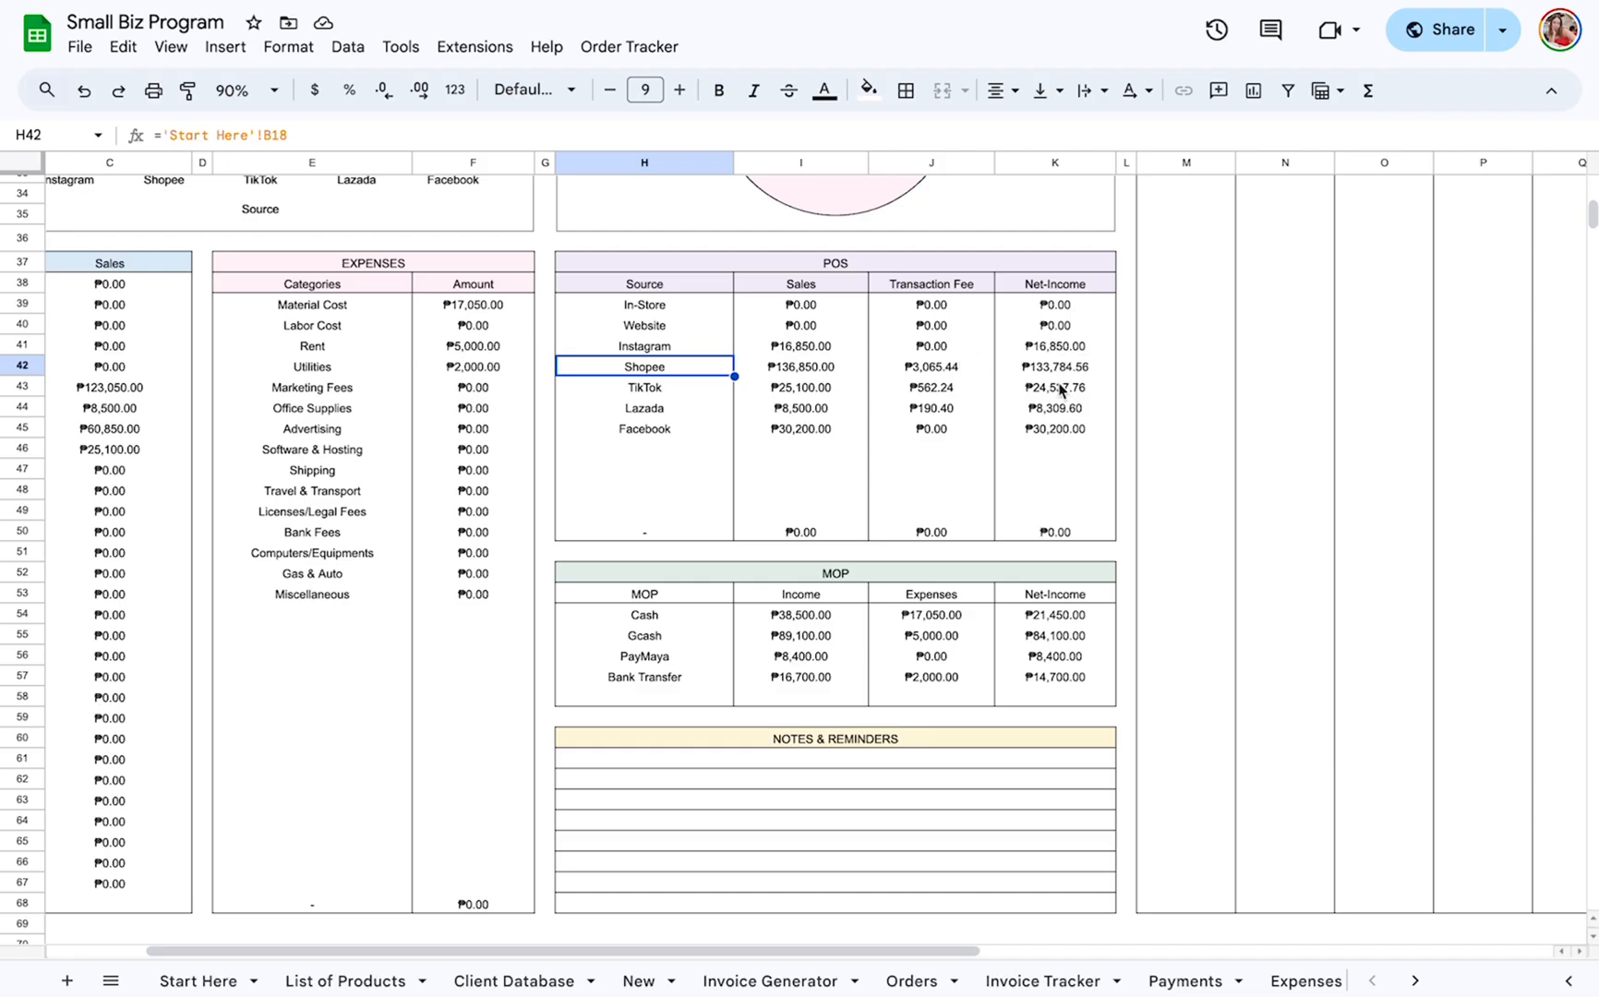
Examine the MOP table, highlighting its title and the Income and Expenses headings, and view the Notes & Reminders area.
scroll(1025, 489, down, 1)
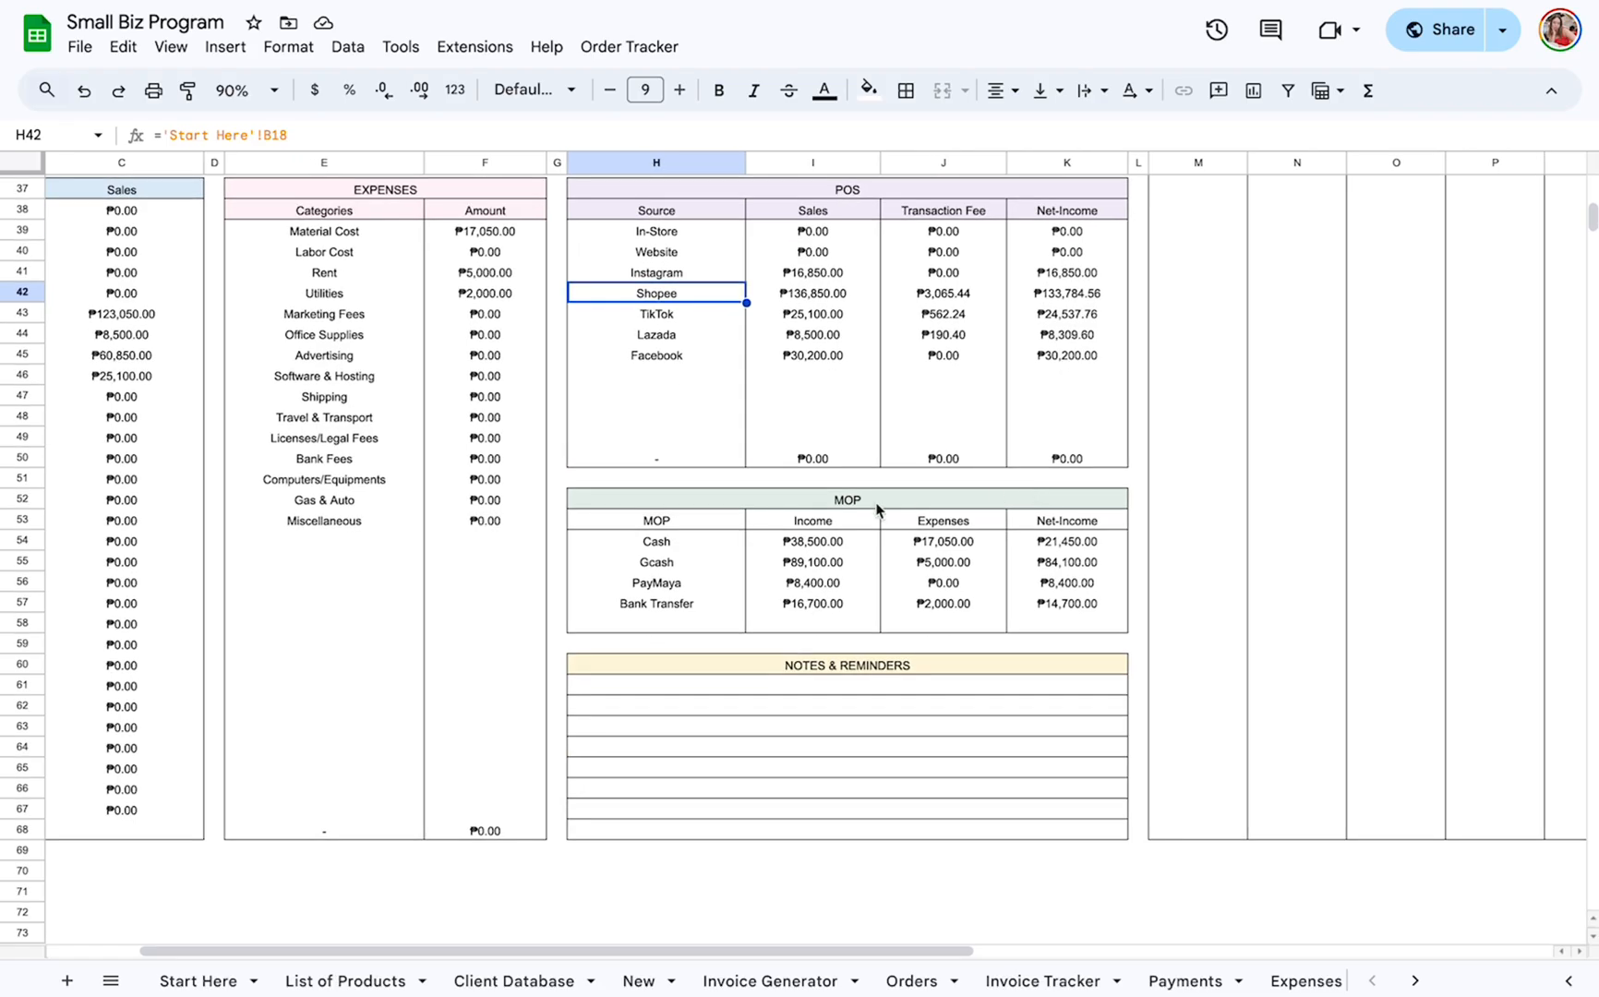
click(900, 496)
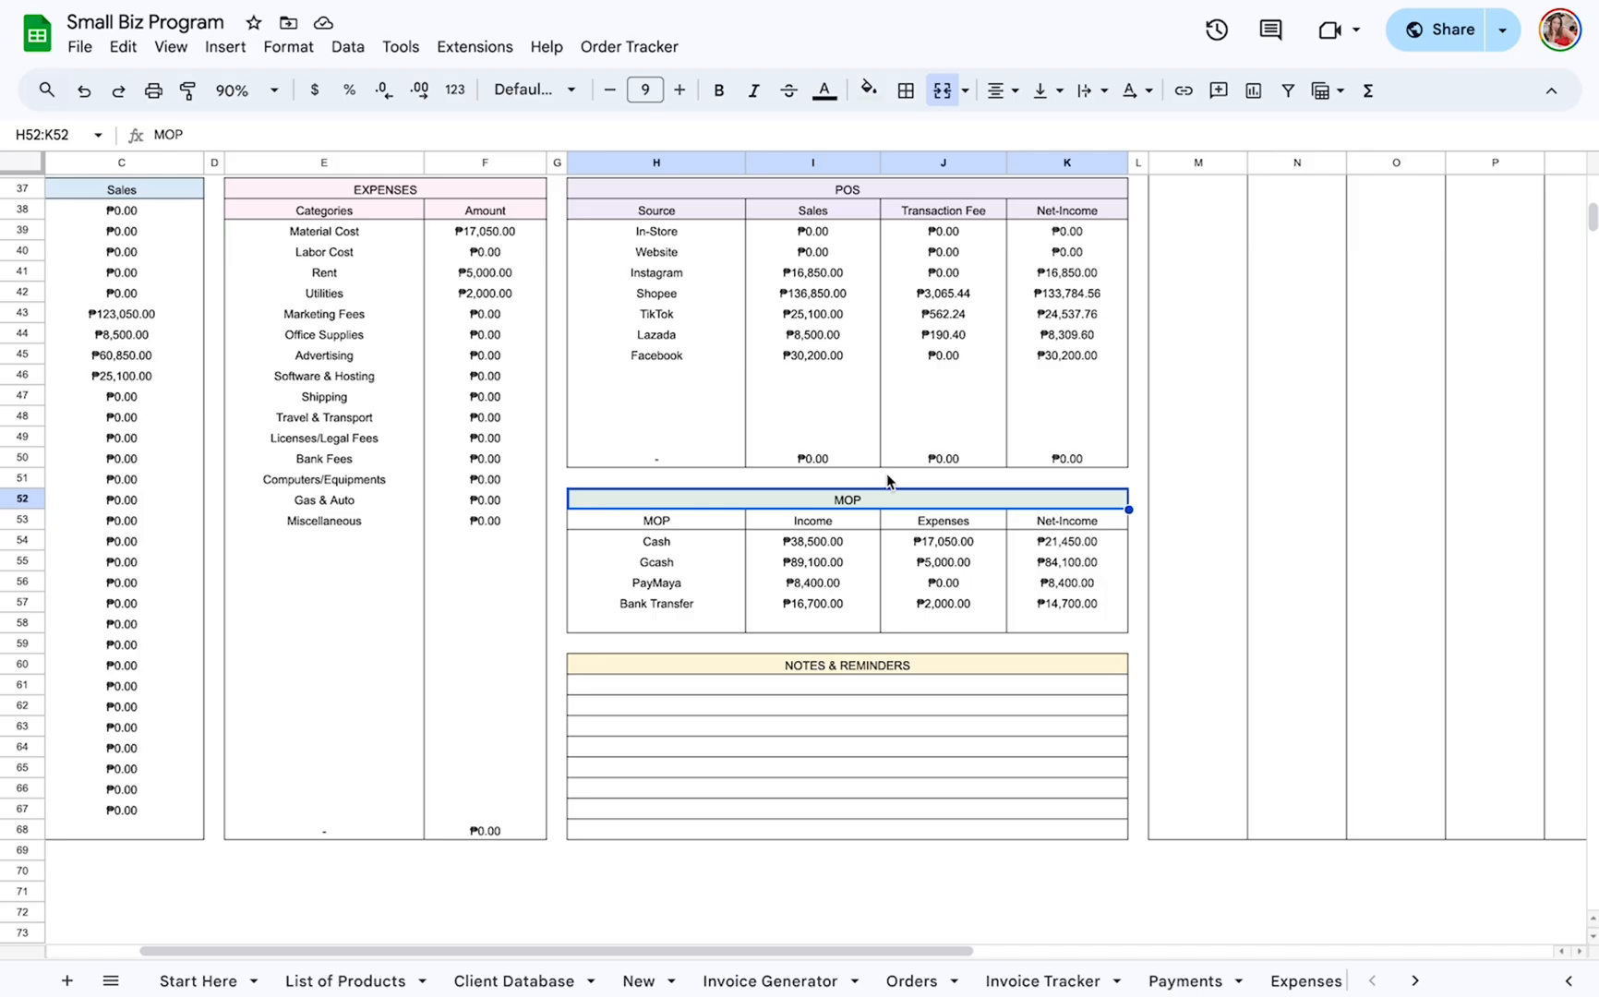
click(829, 531)
click(943, 528)
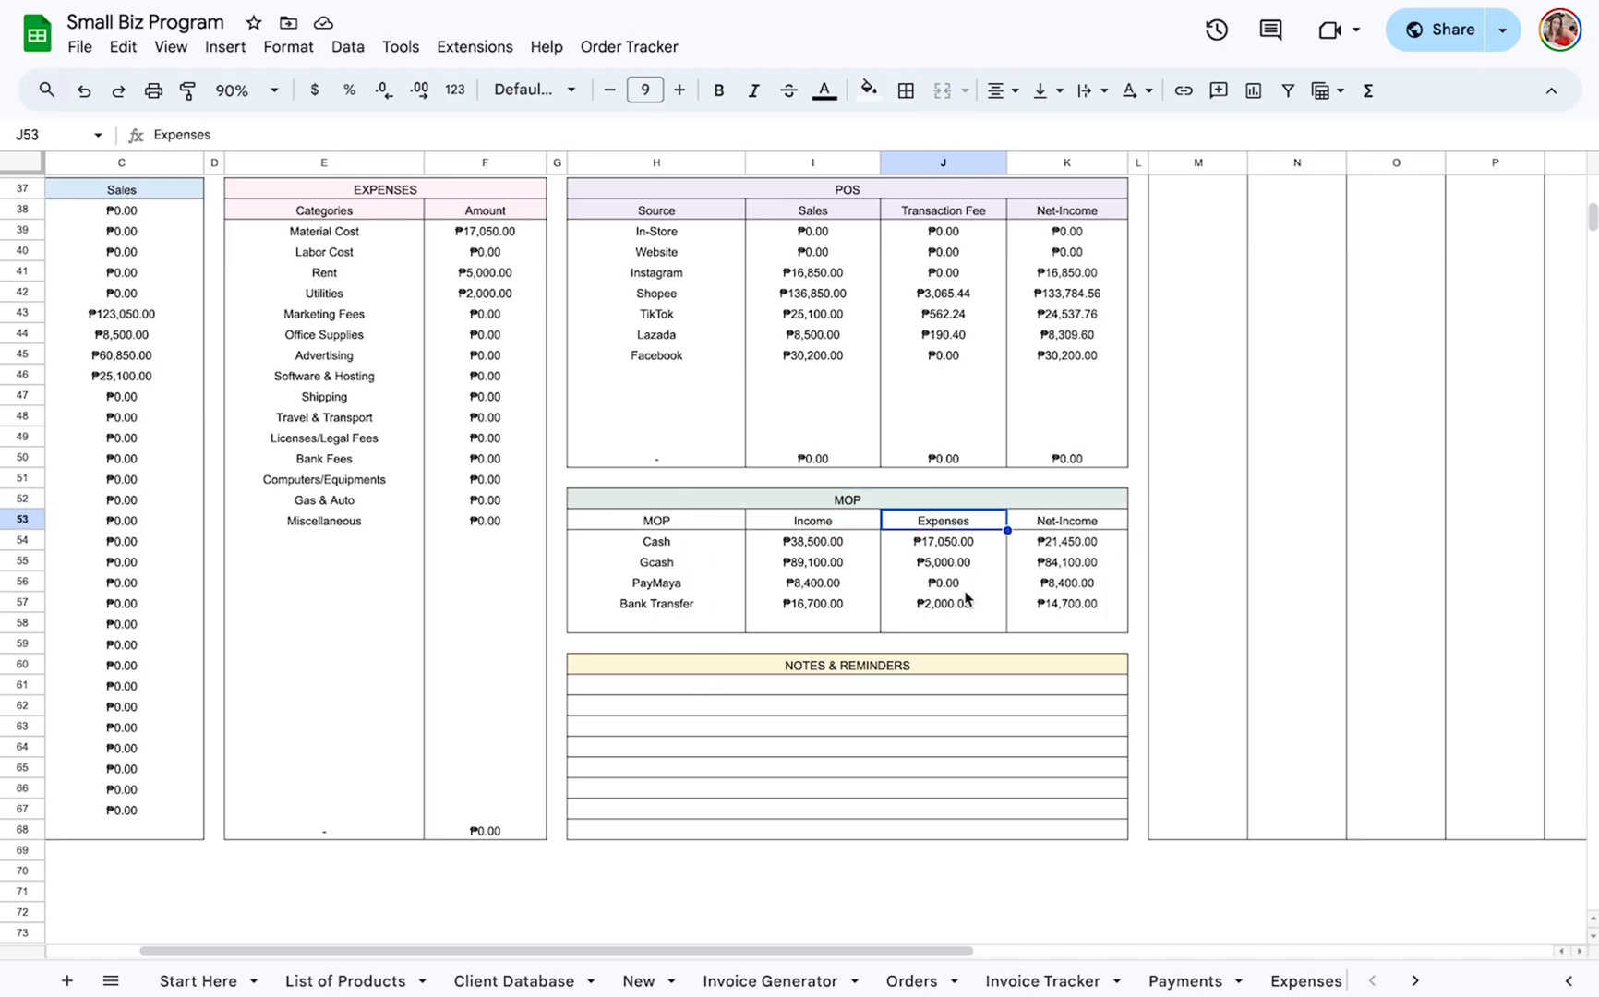
scroll(967, 599, up, 4)
scroll(966, 600, down, 4)
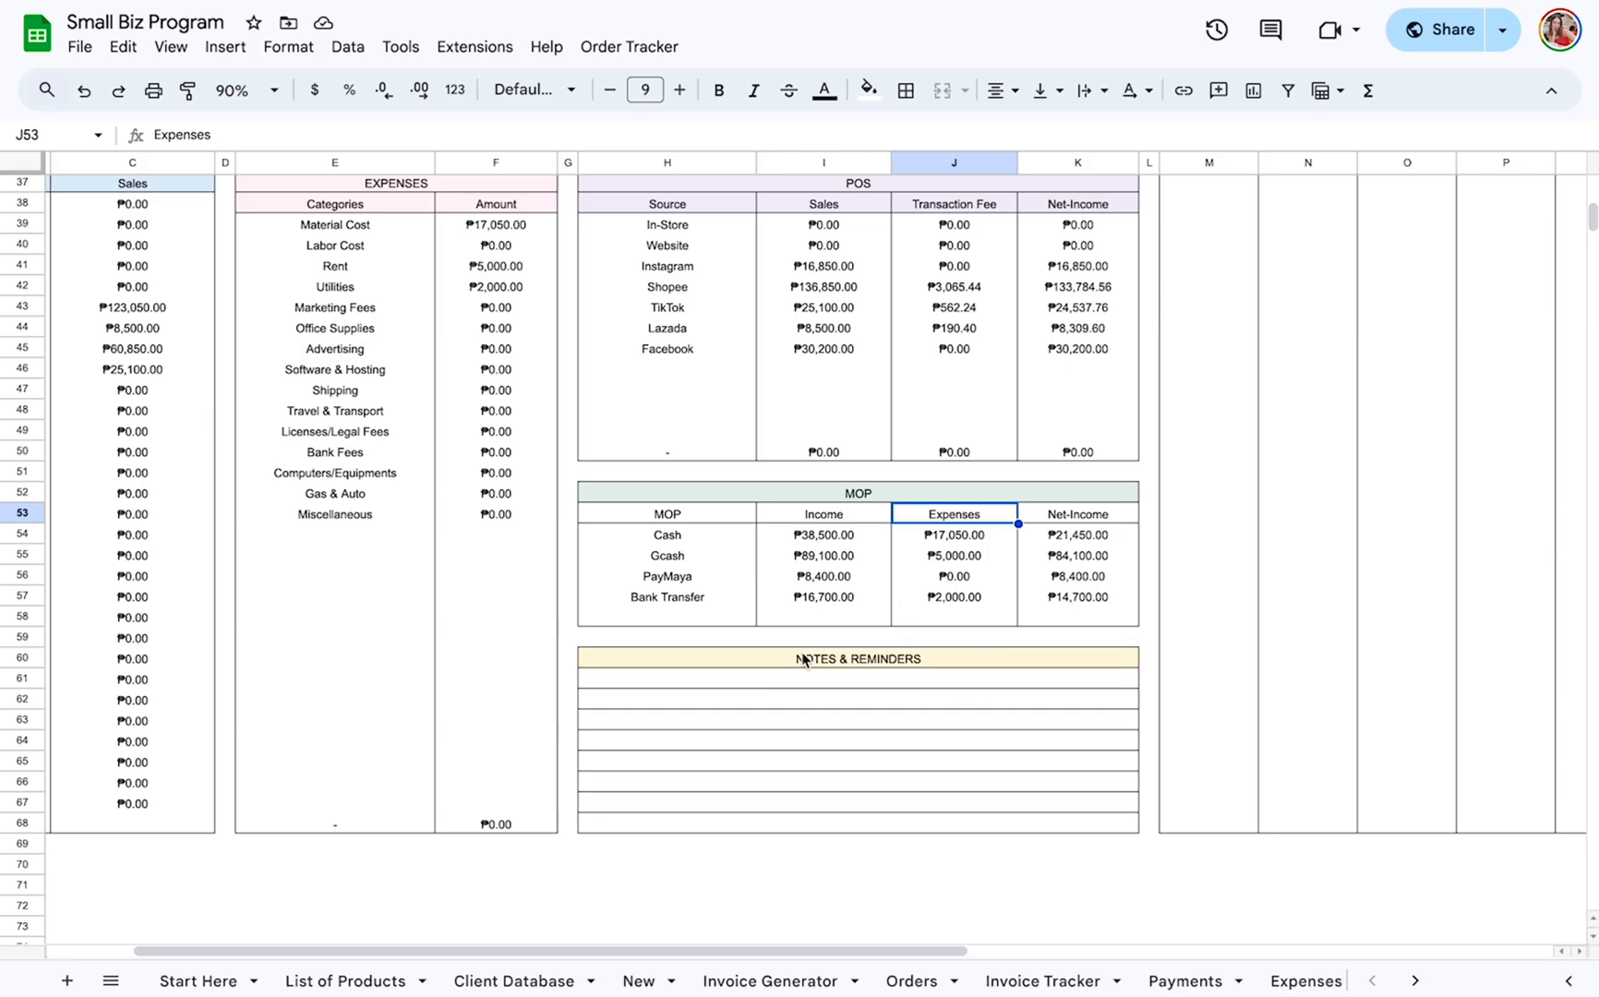
Examine the Dashboard's Order Status section, highlighting the Order Confirmed count and the Order Confirmed, Processing Order and Shipped headings.
scroll(752, 730, up, 10)
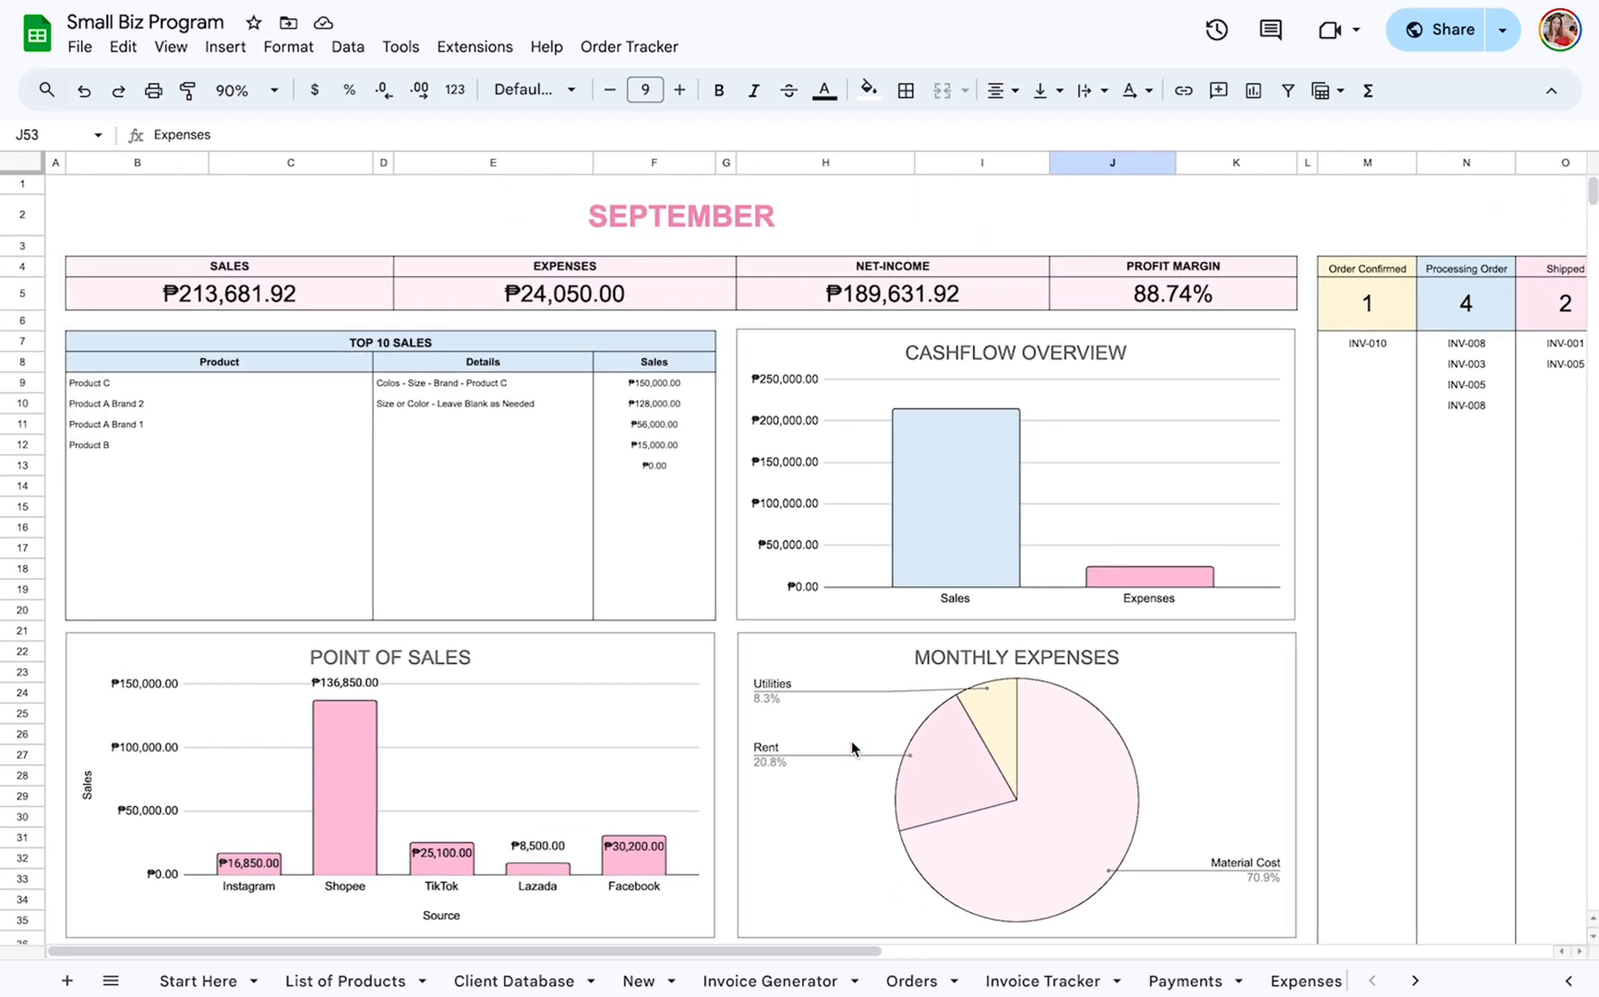
scroll(850, 741, right, 6)
scroll(850, 740, left, 3)
scroll(850, 740, right, 2)
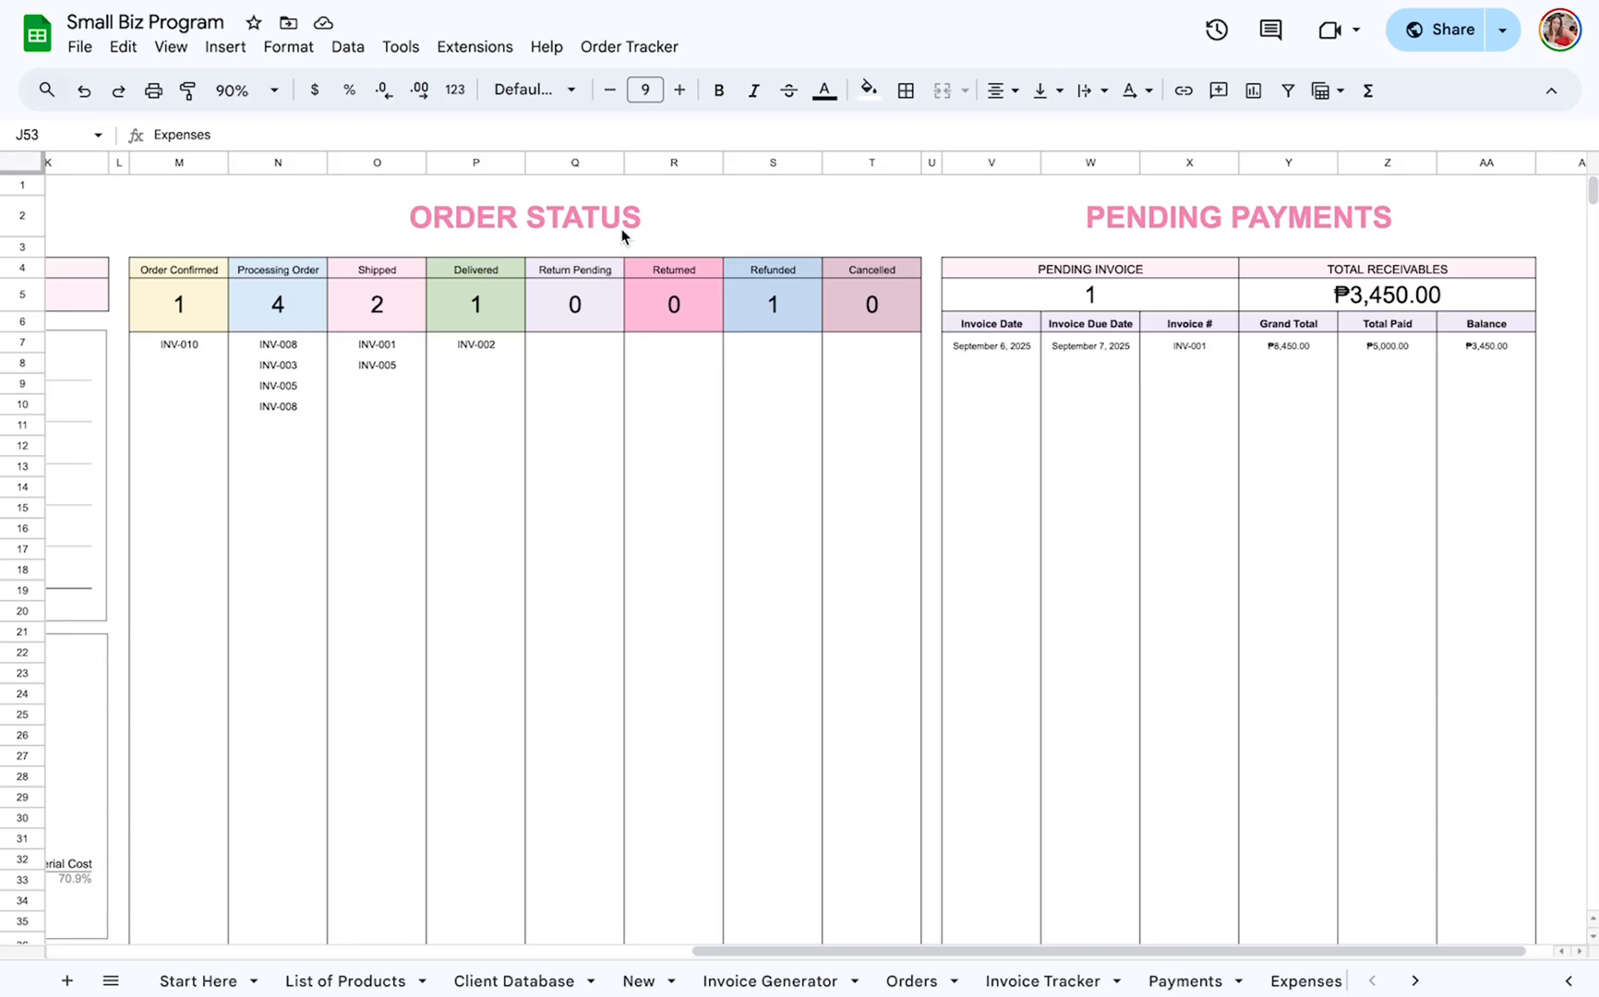
click(621, 232)
click(189, 295)
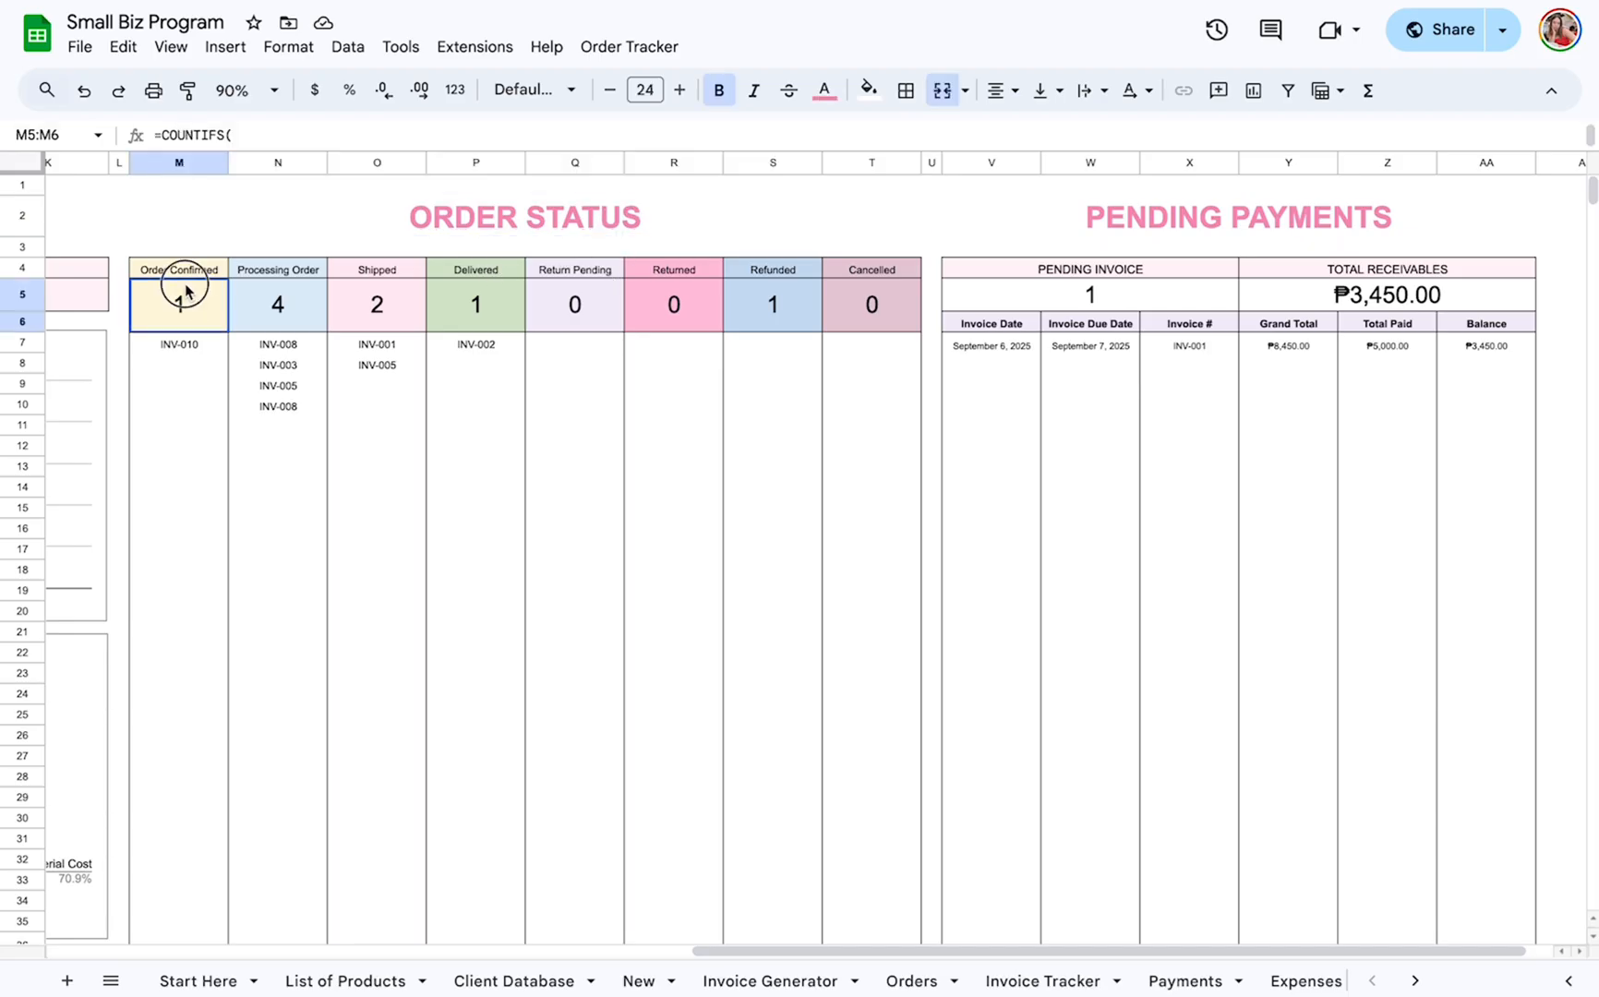
click(216, 267)
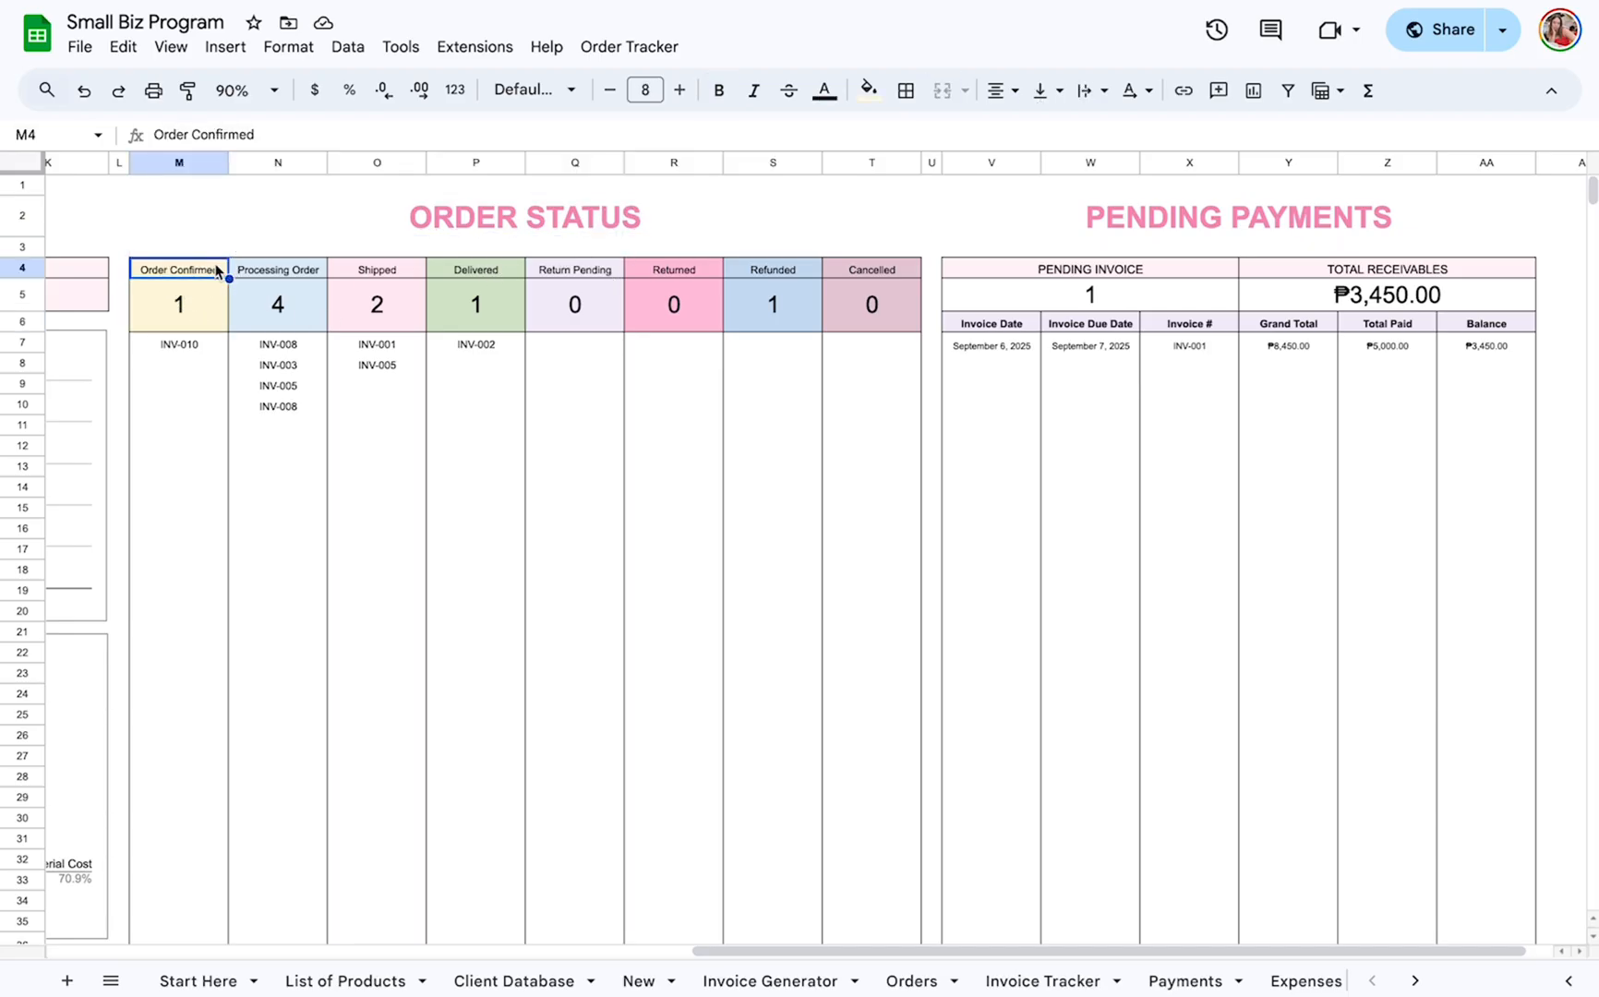
click(283, 273)
click(398, 275)
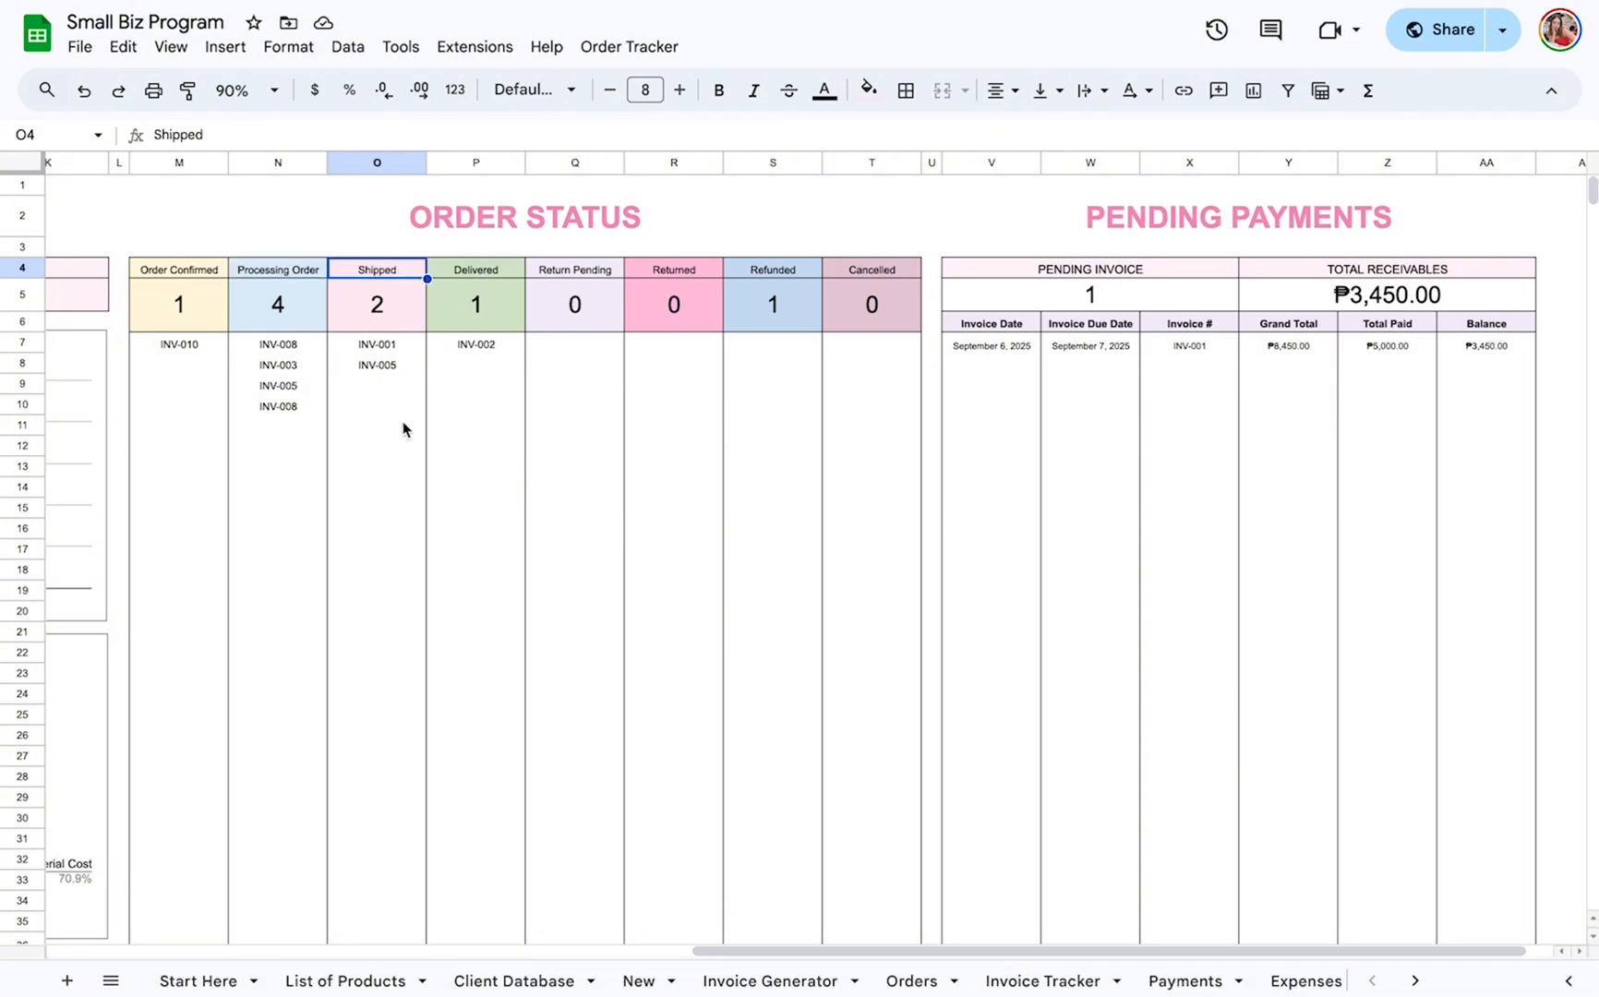
Look over the Invoice Tracker sheet, and back on the Dashboard highlight the first invoices under Shipped and Order Confirmed.
scroll(417, 434, left, 1)
scroll(420, 436, left, 1)
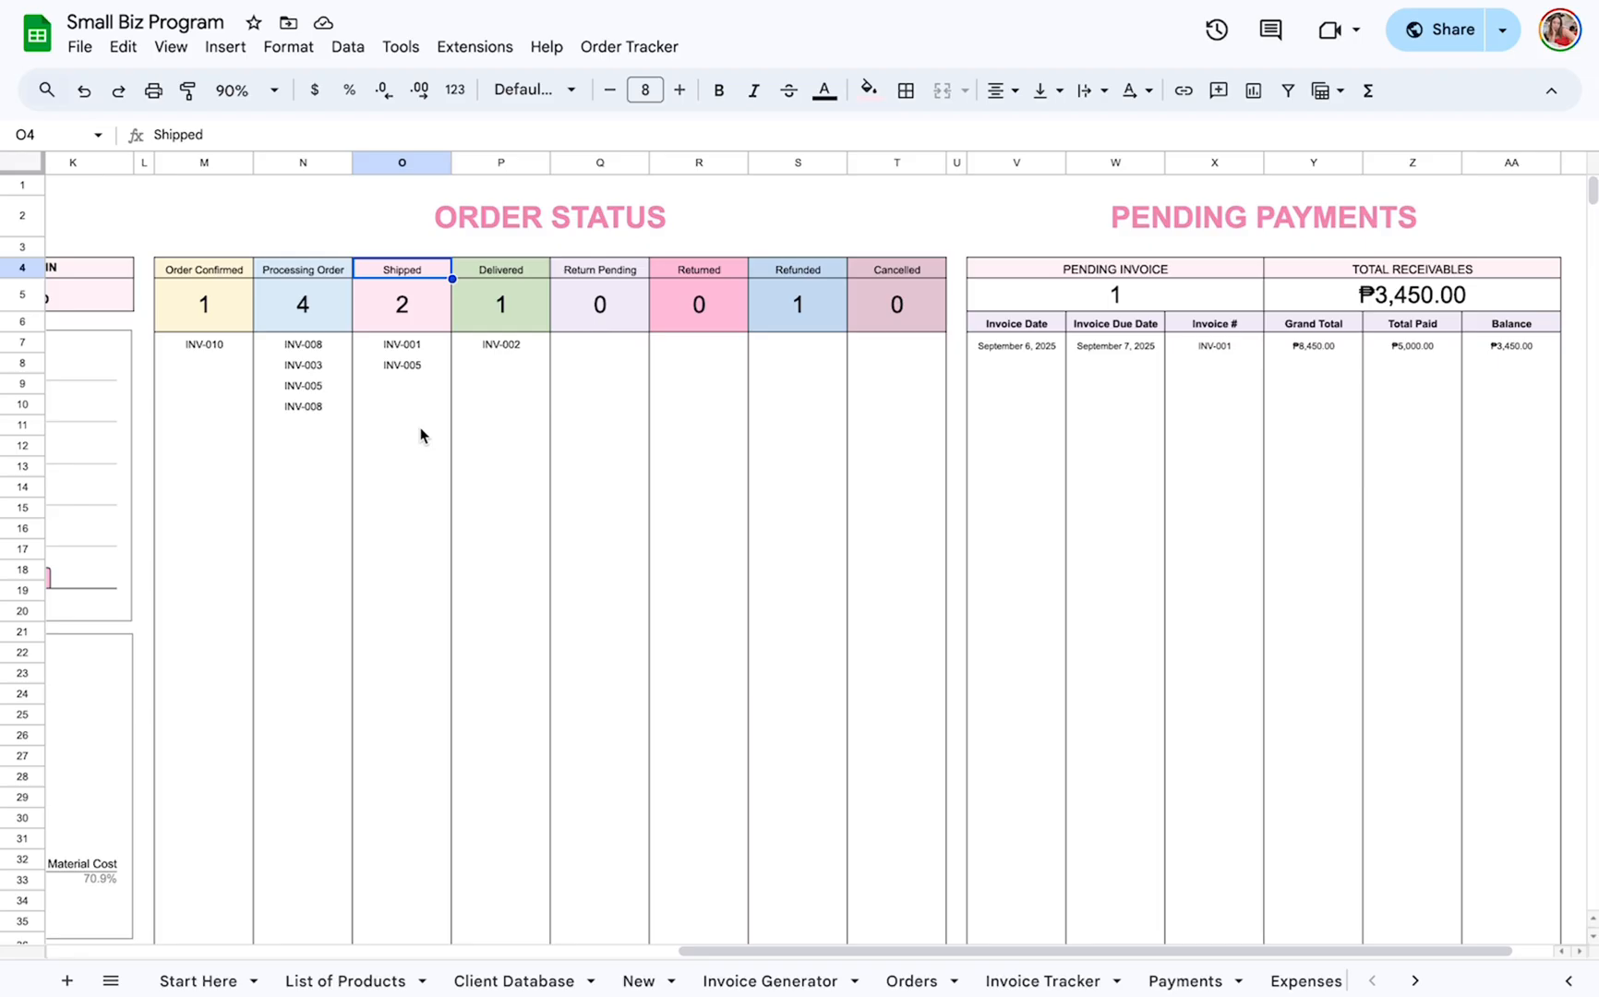
click(900, 979)
click(1043, 980)
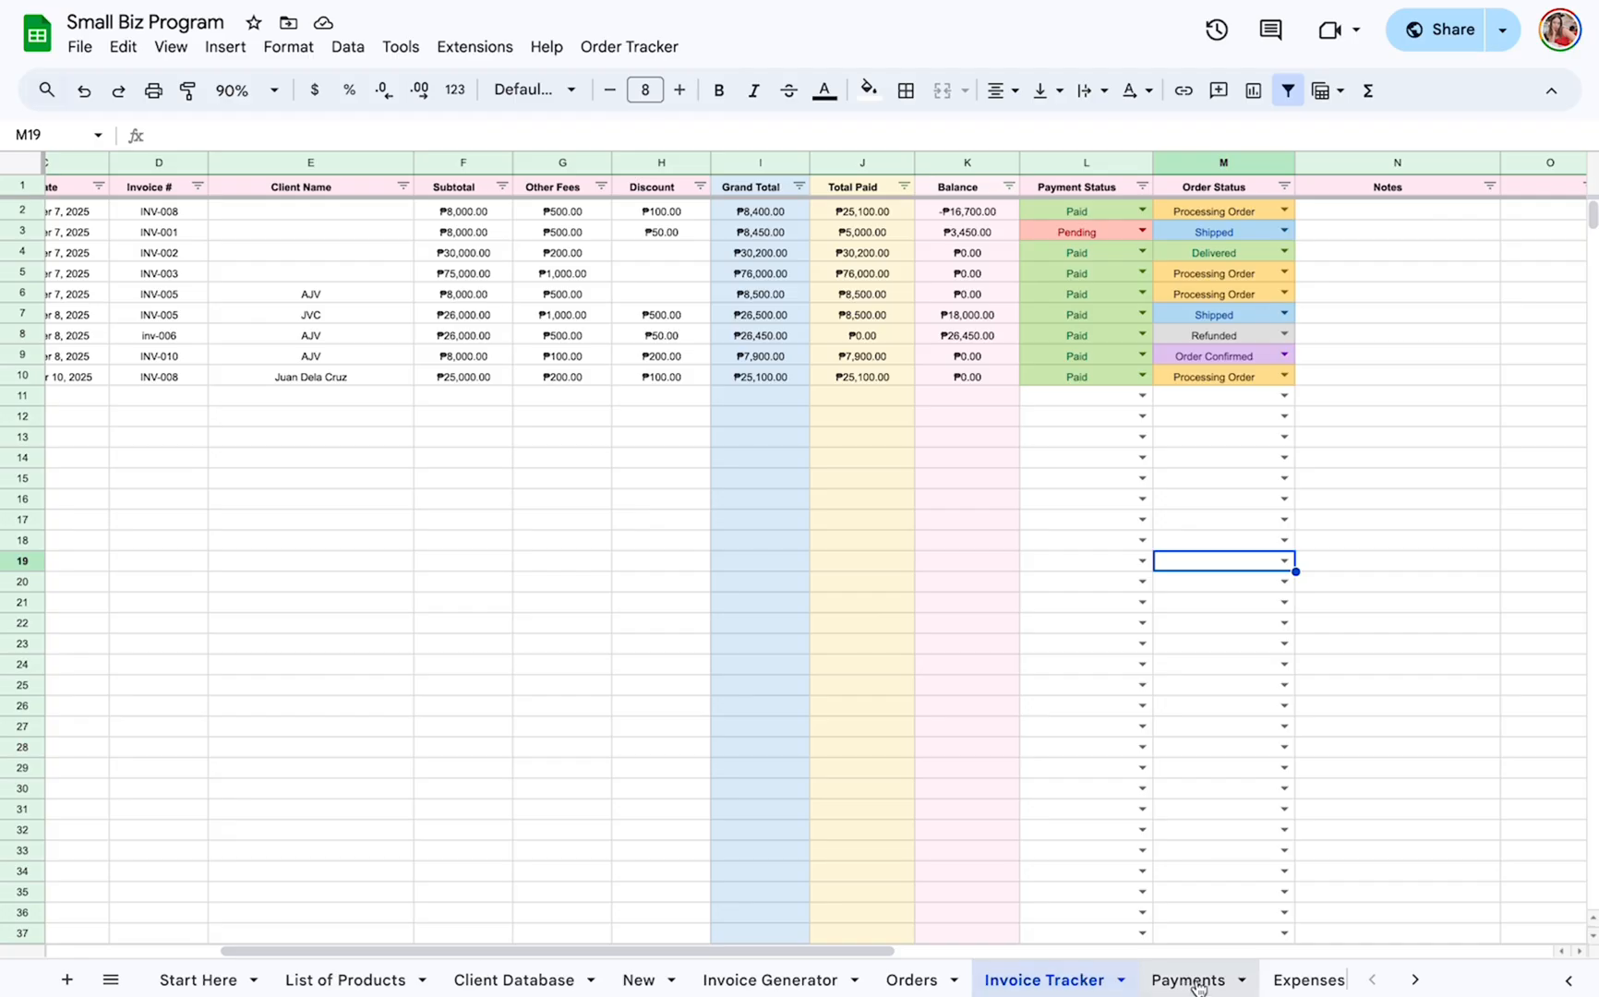
scroll(1189, 987, right, 1)
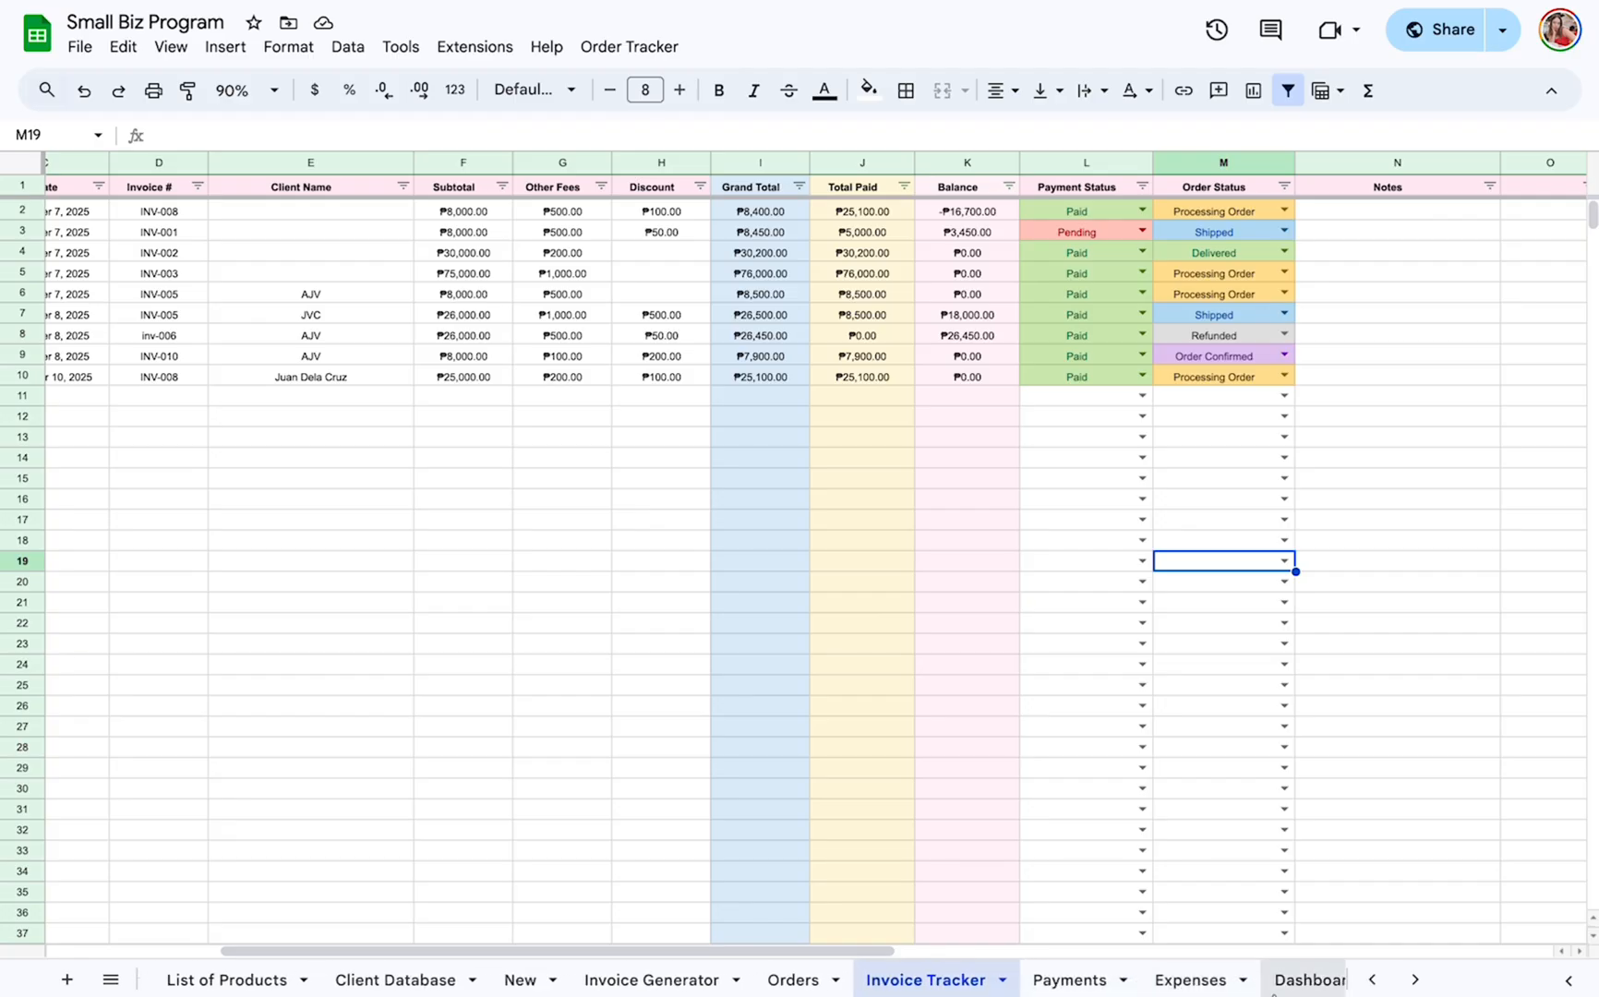
click(1306, 980)
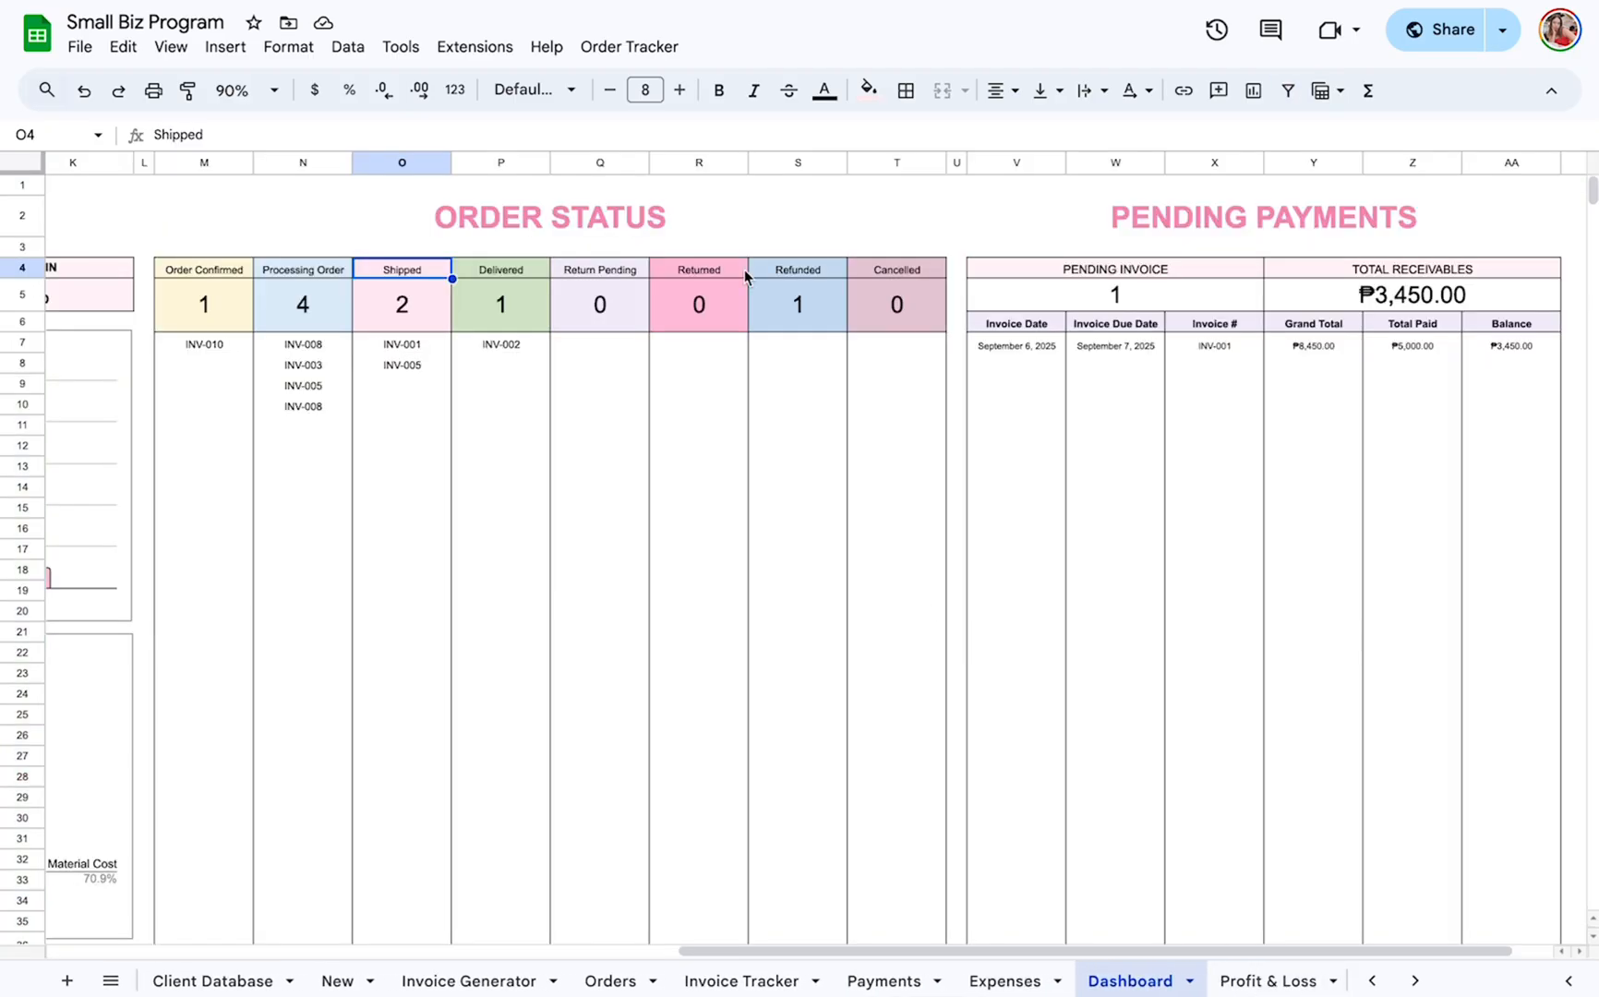
click(412, 345)
click(205, 343)
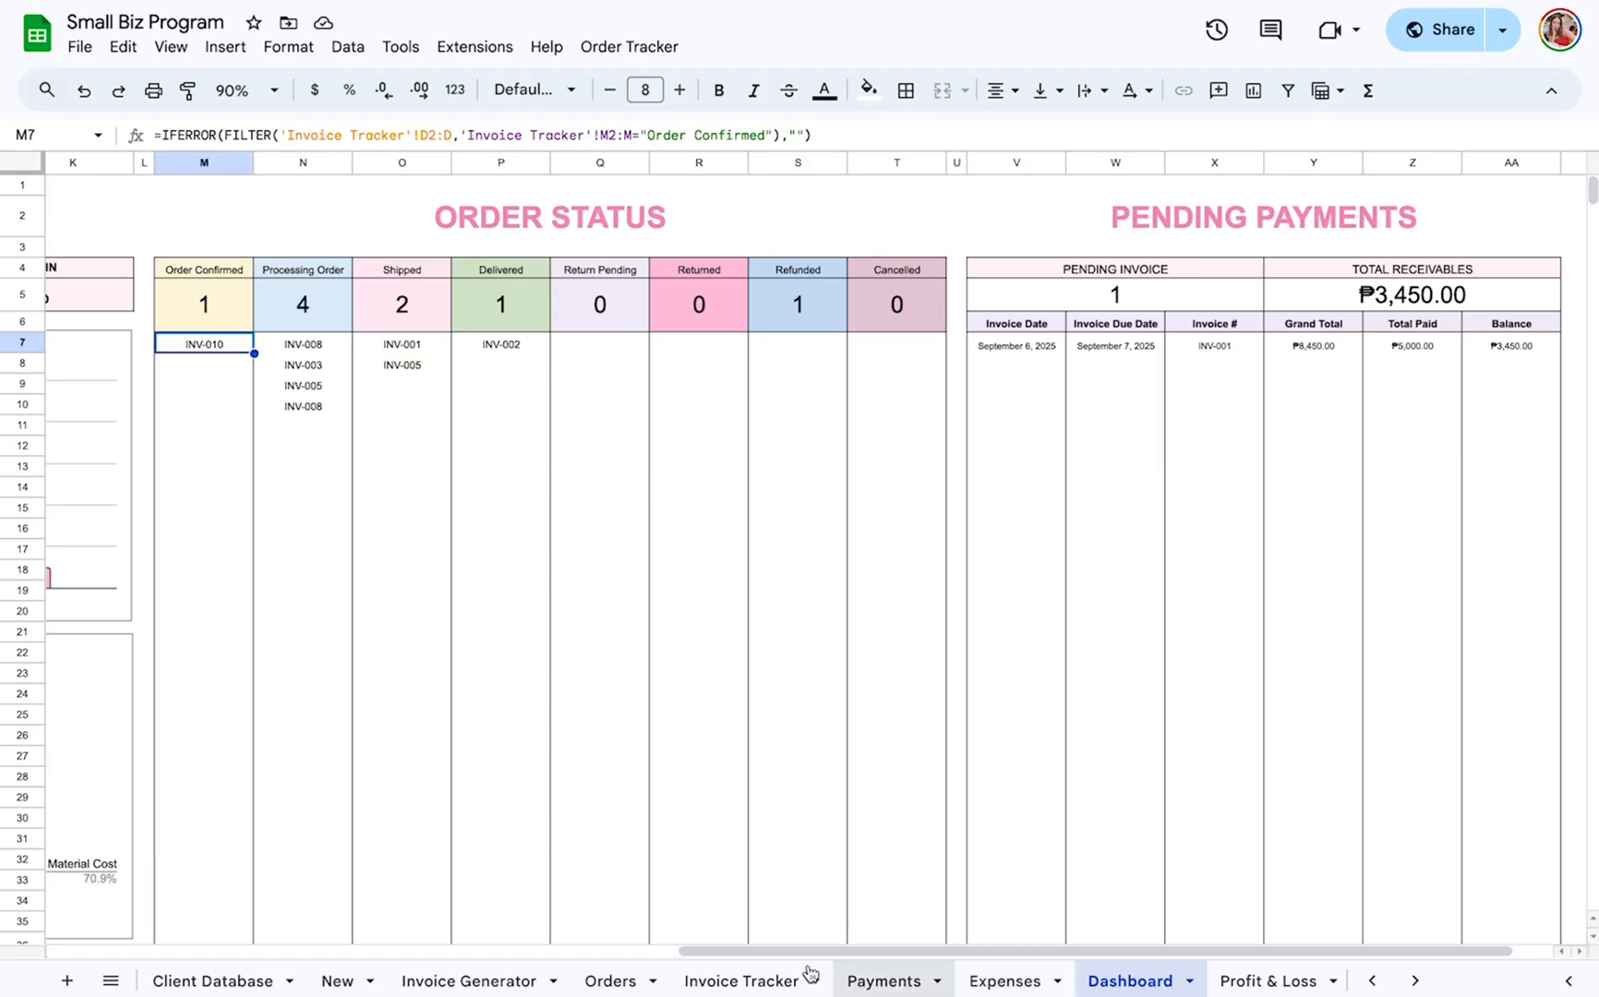
Review the Order Status column on the Orders sheet and the columns of the Invoice Tracker sheet.
click(611, 980)
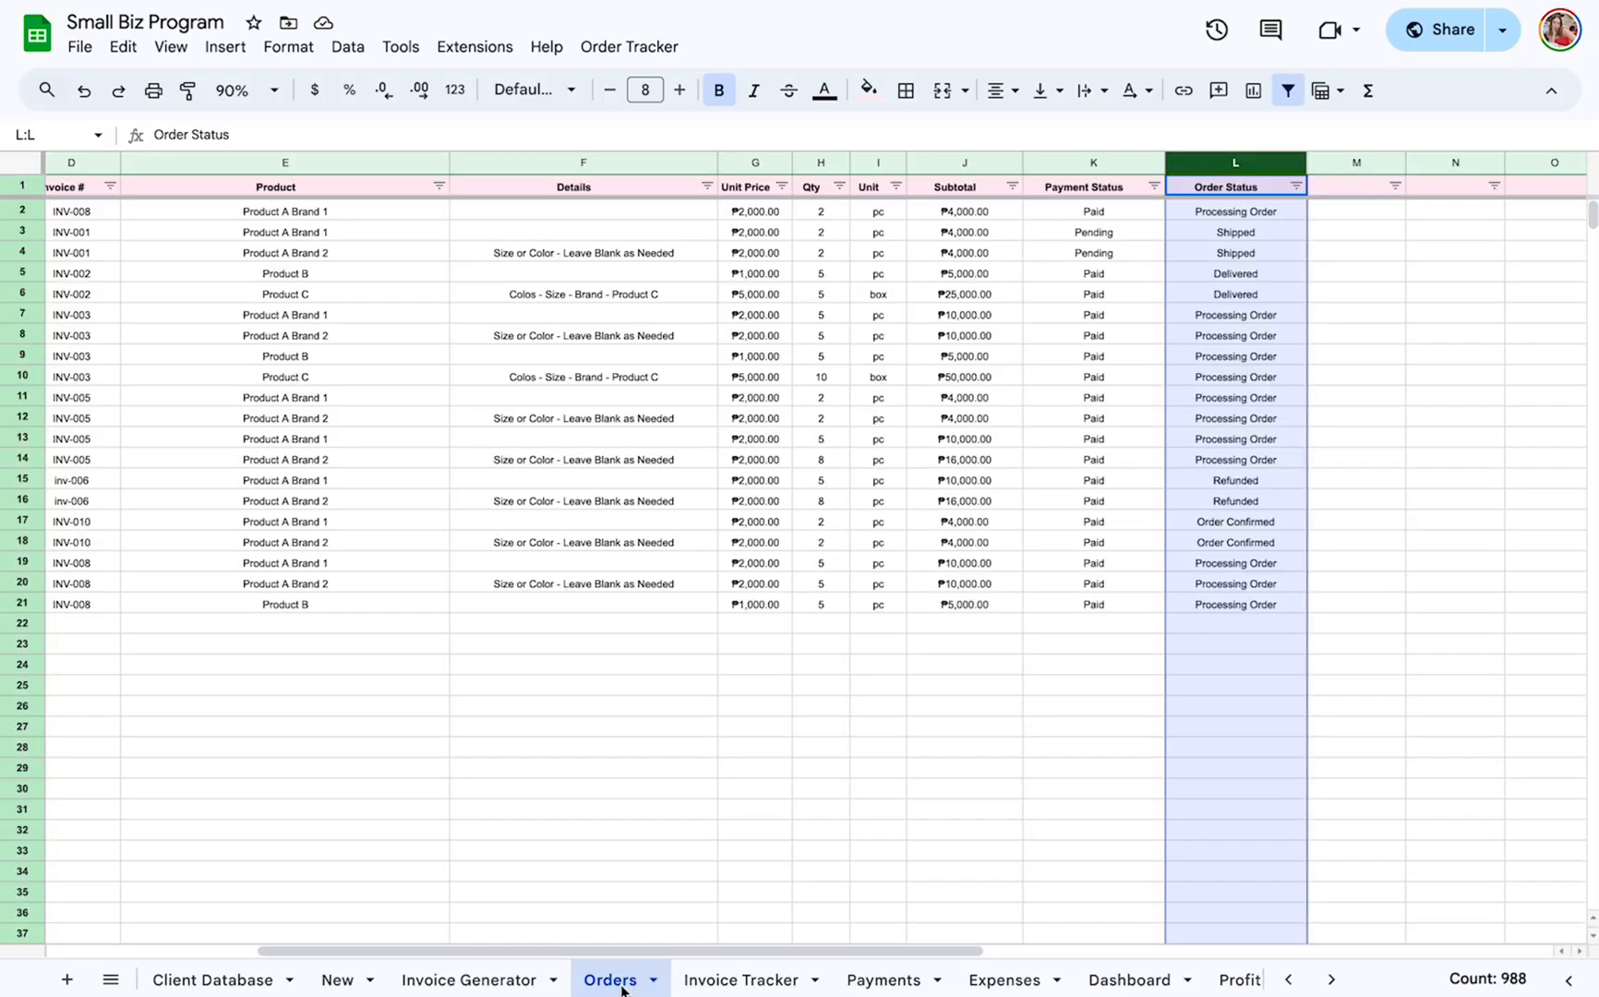
scroll(832, 261, left, 2)
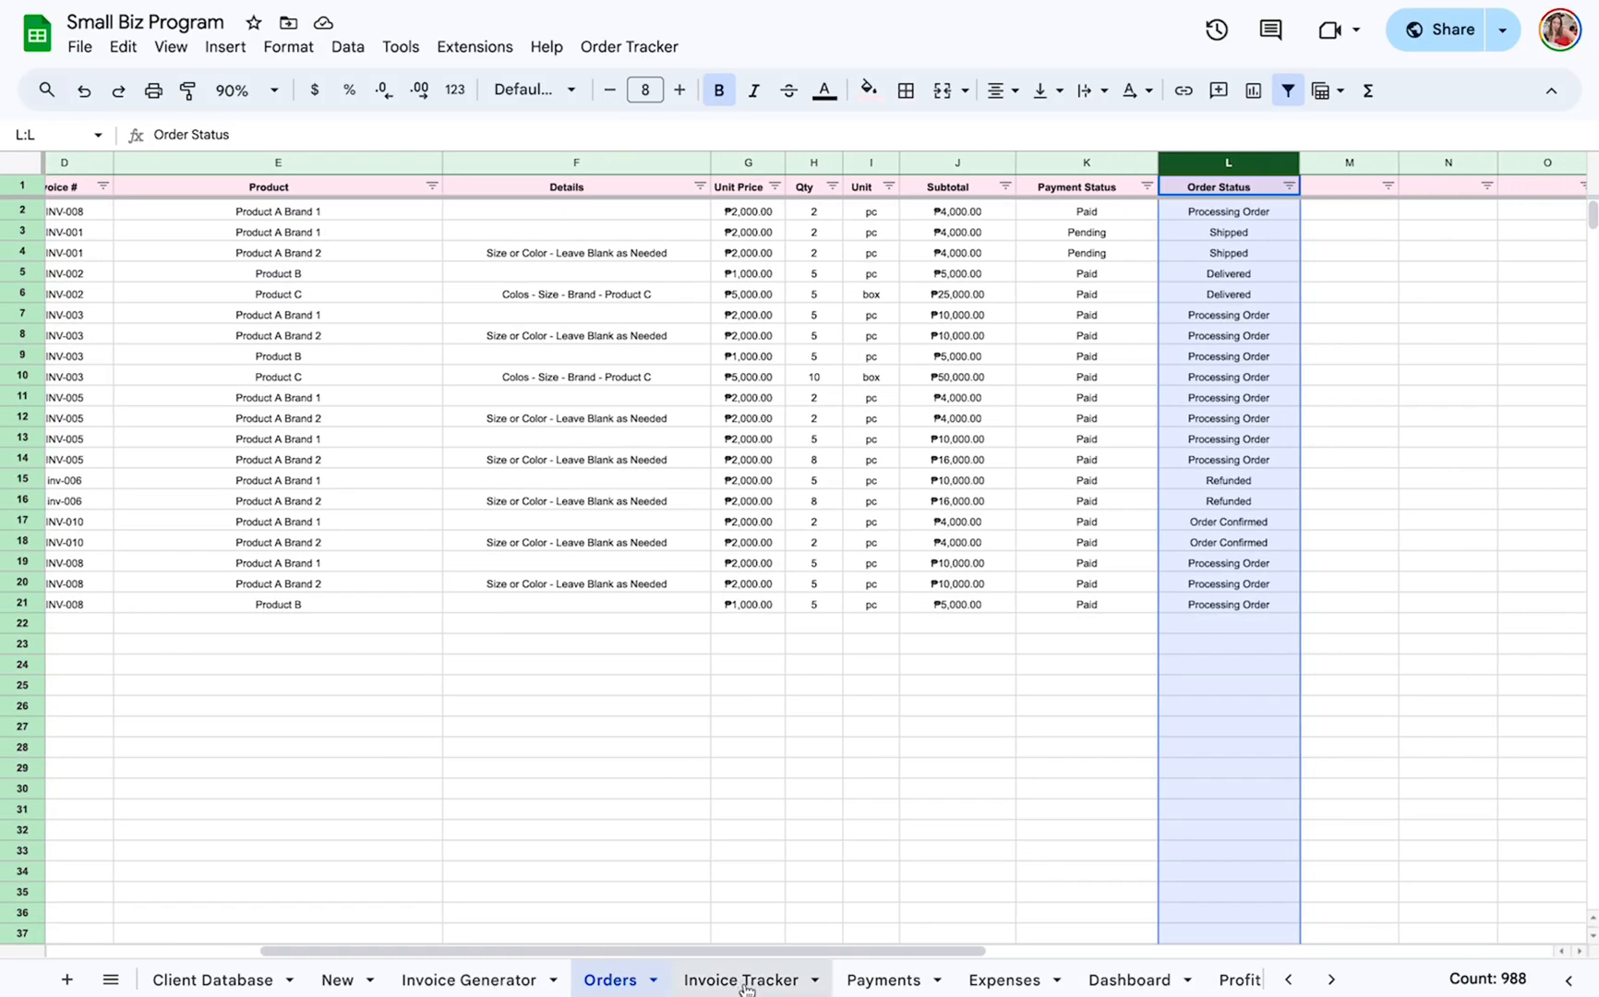
click(741, 980)
scroll(779, 515, left, 5)
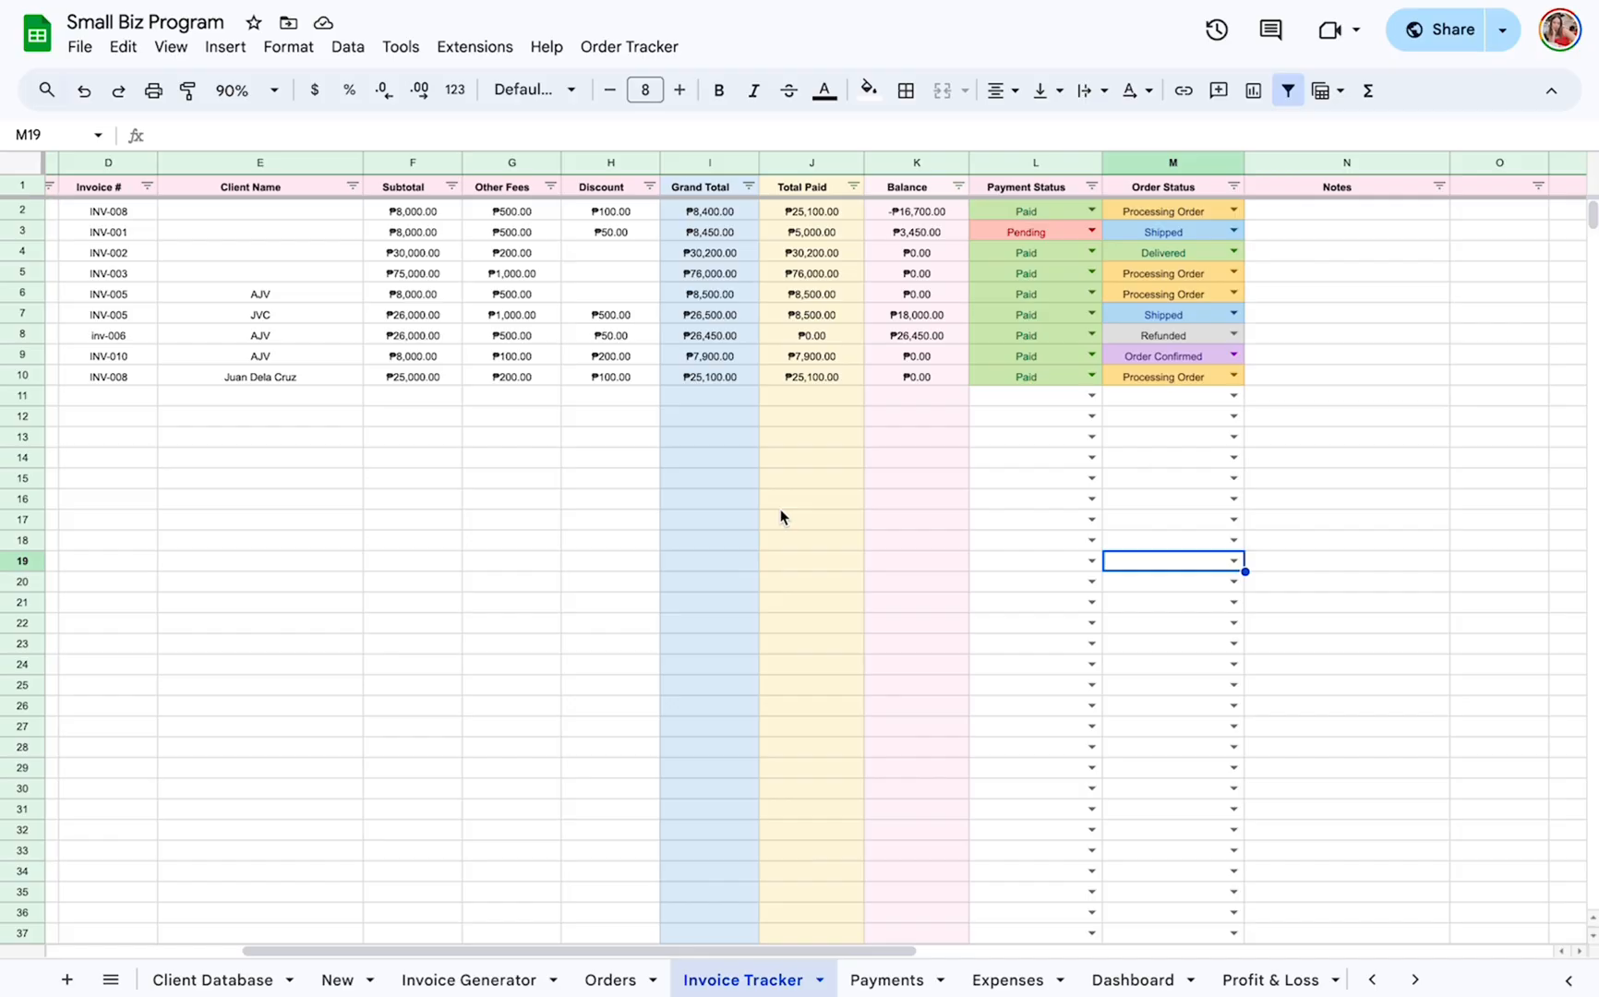
scroll(964, 221, right, 1)
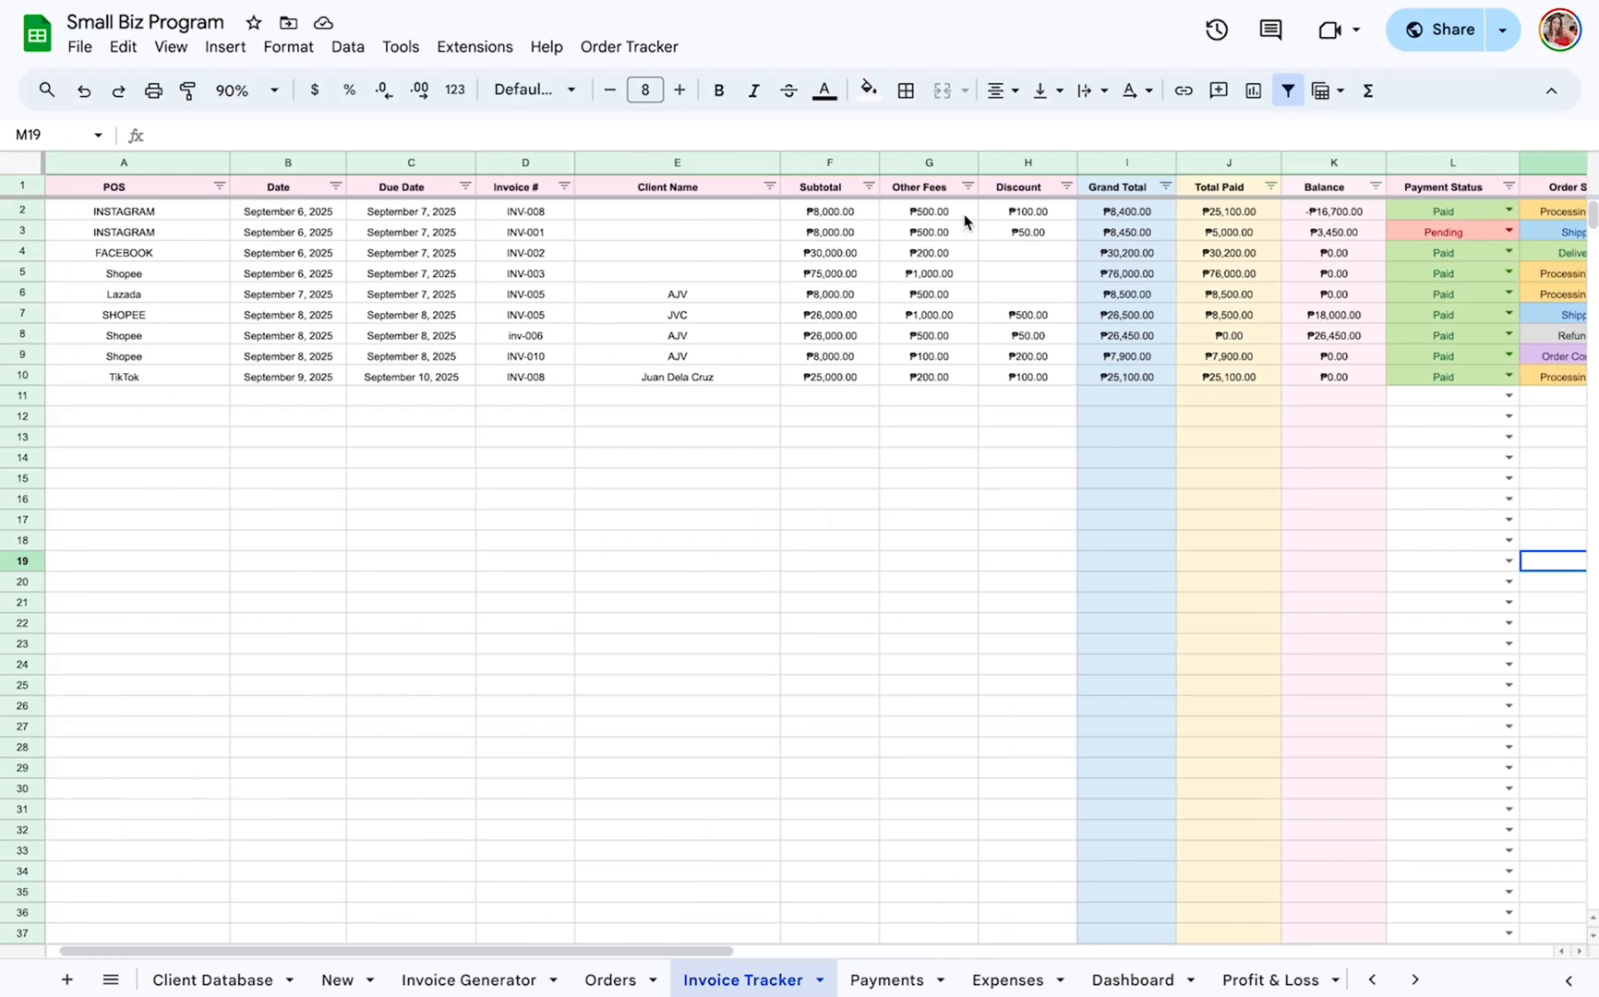
scroll(910, 261, left, 1)
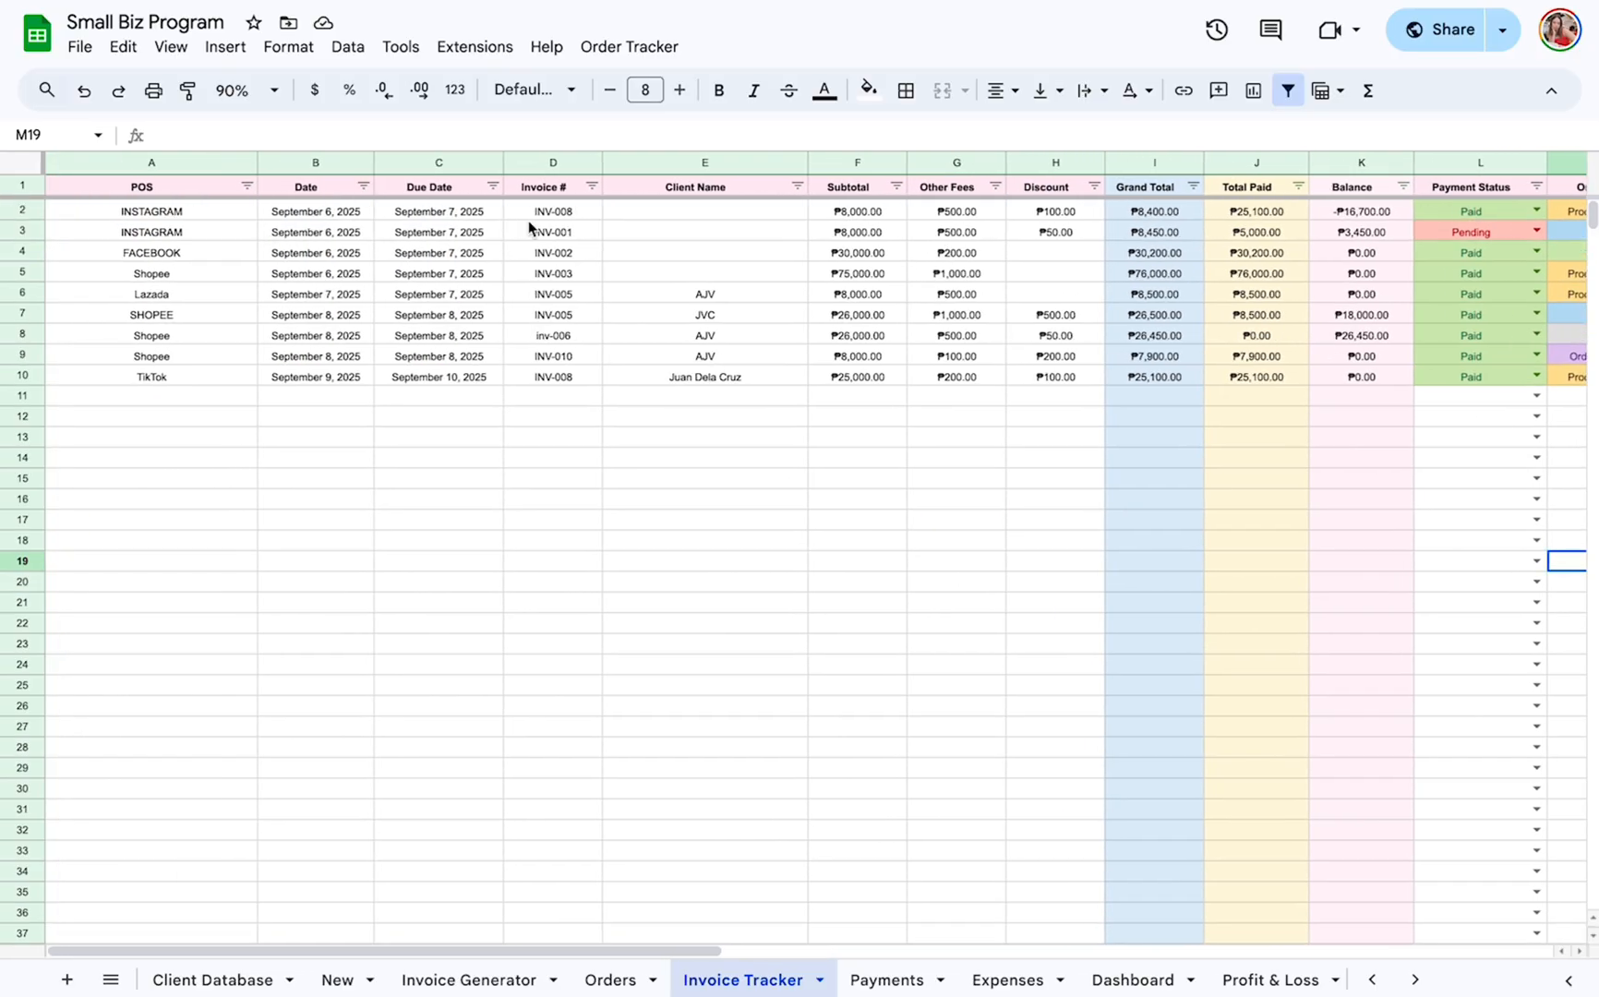
Try to filter the Invoice Tracker's Invoice # column by searching its values for INV-010.
click(798, 186)
scroll(998, 194, right, 1)
click(577, 186)
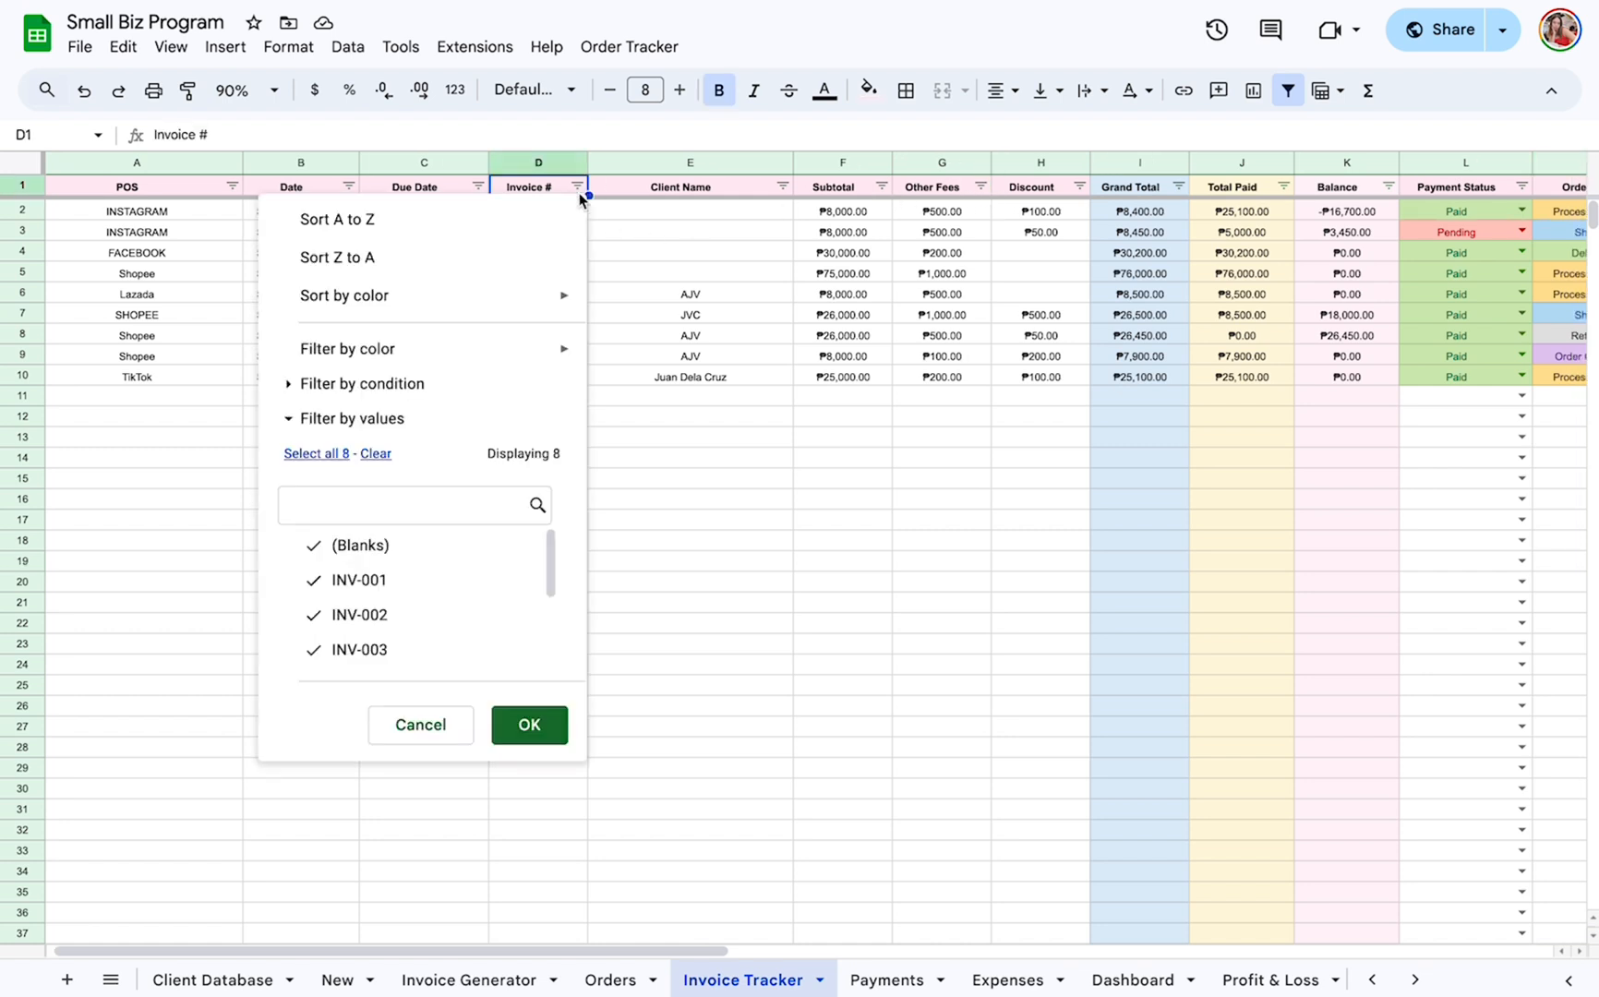
click(335, 507)
text(IN)
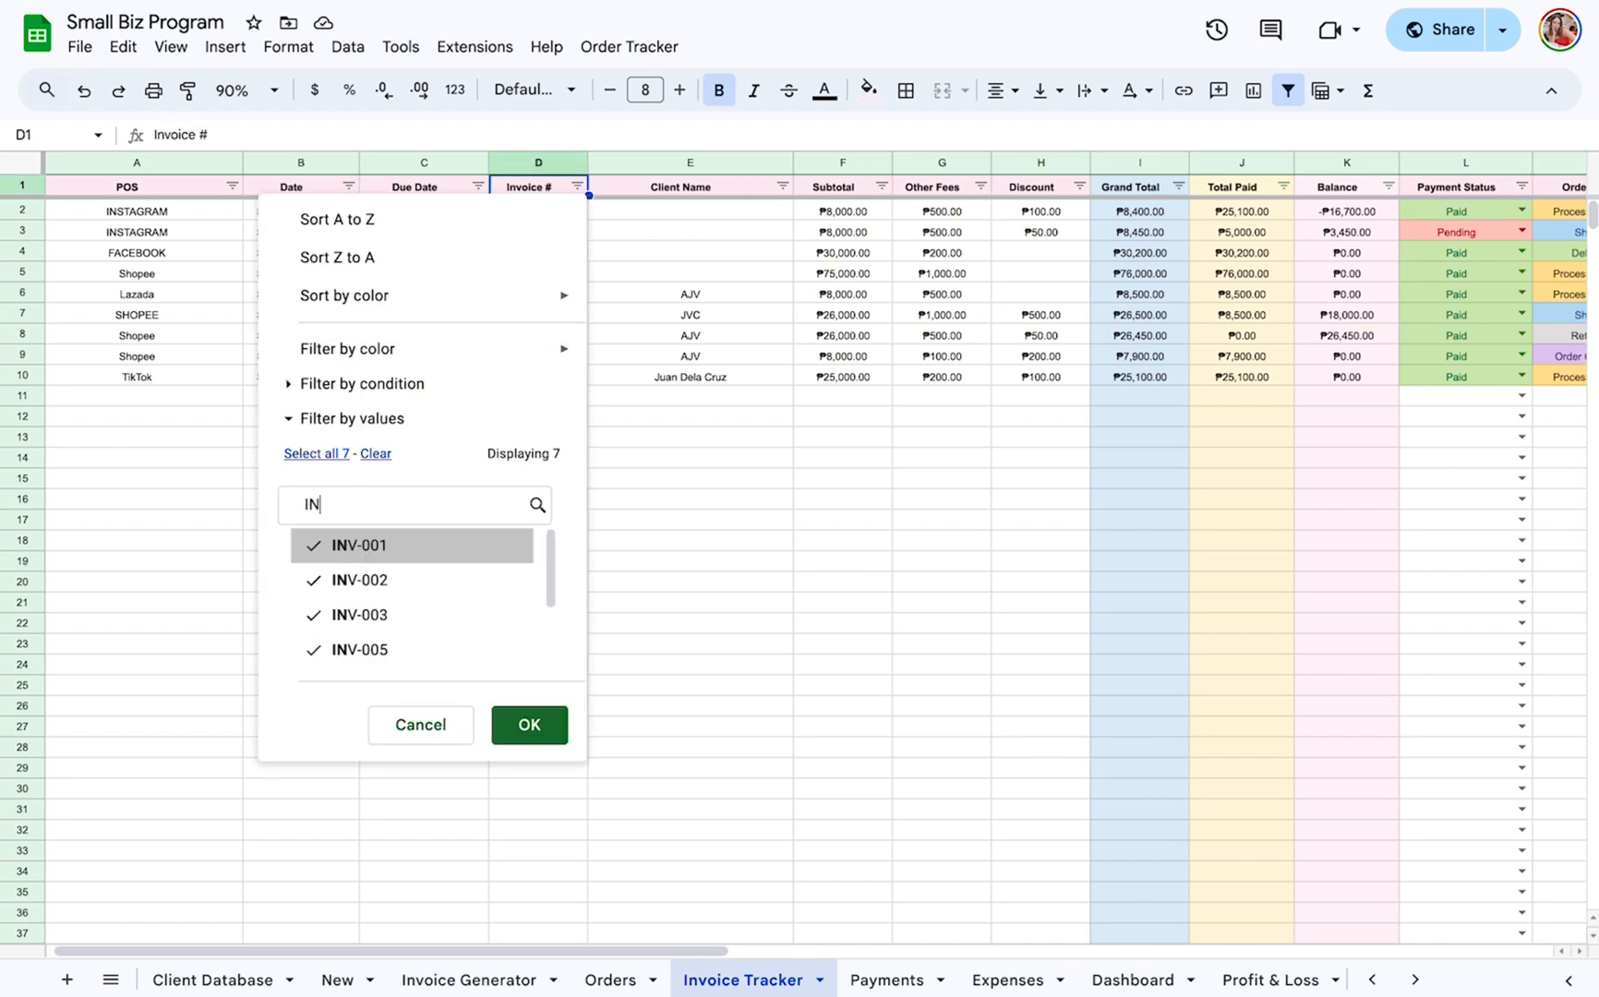
text(V-010)
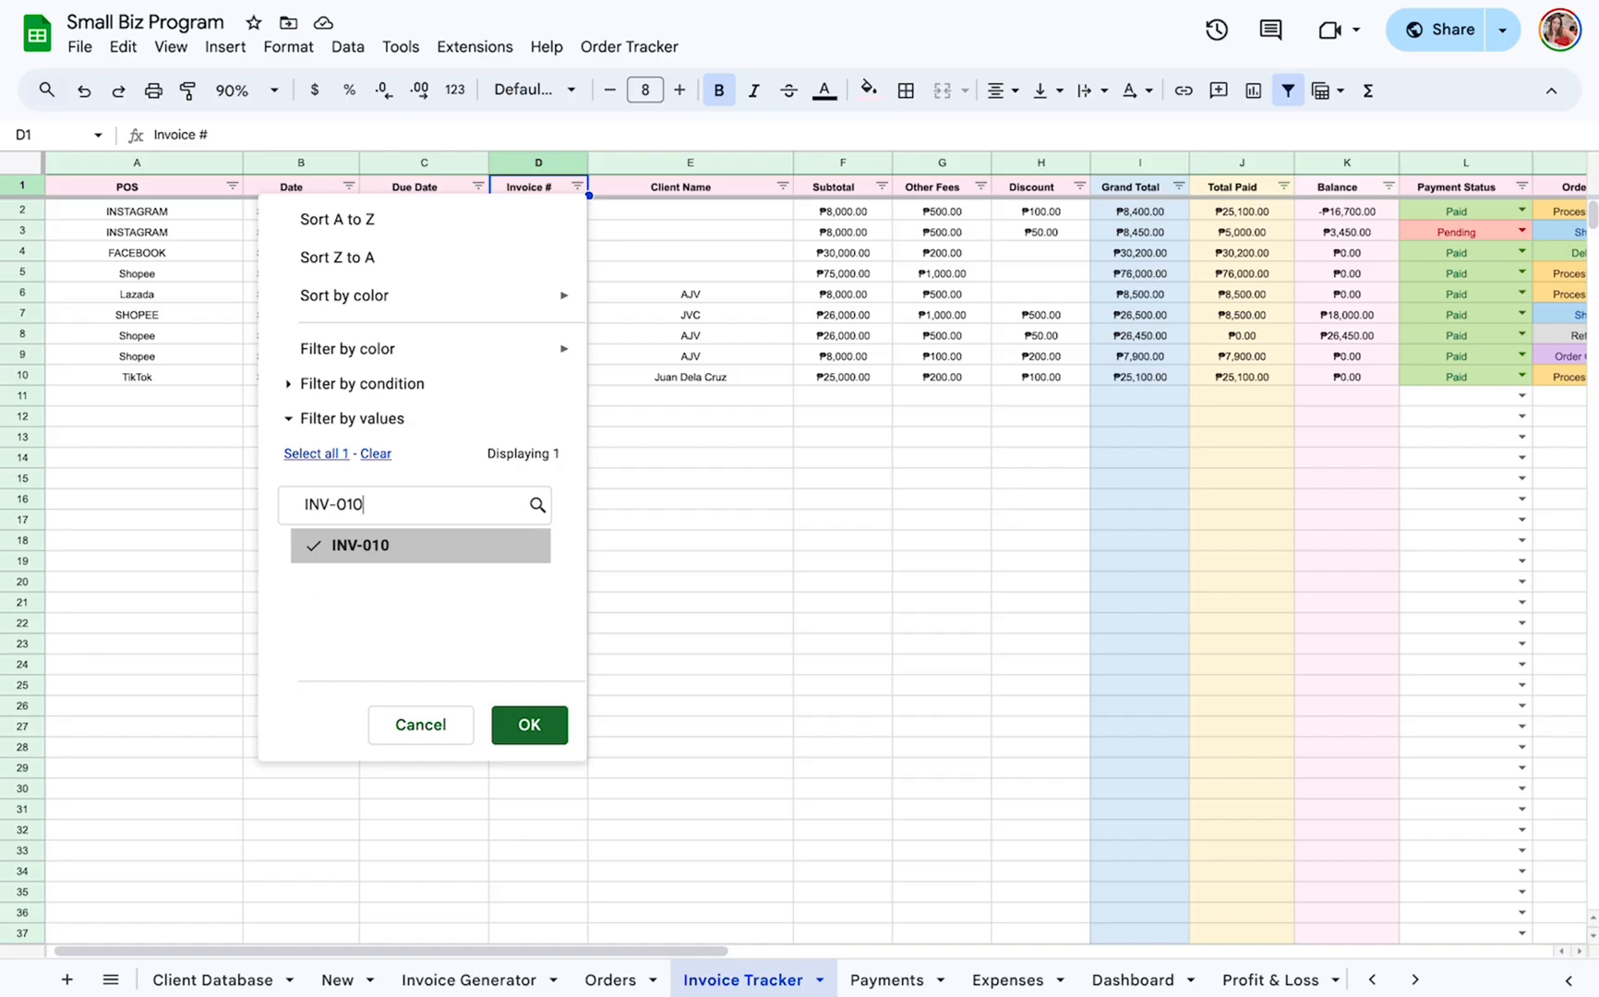
click(321, 545)
click(352, 549)
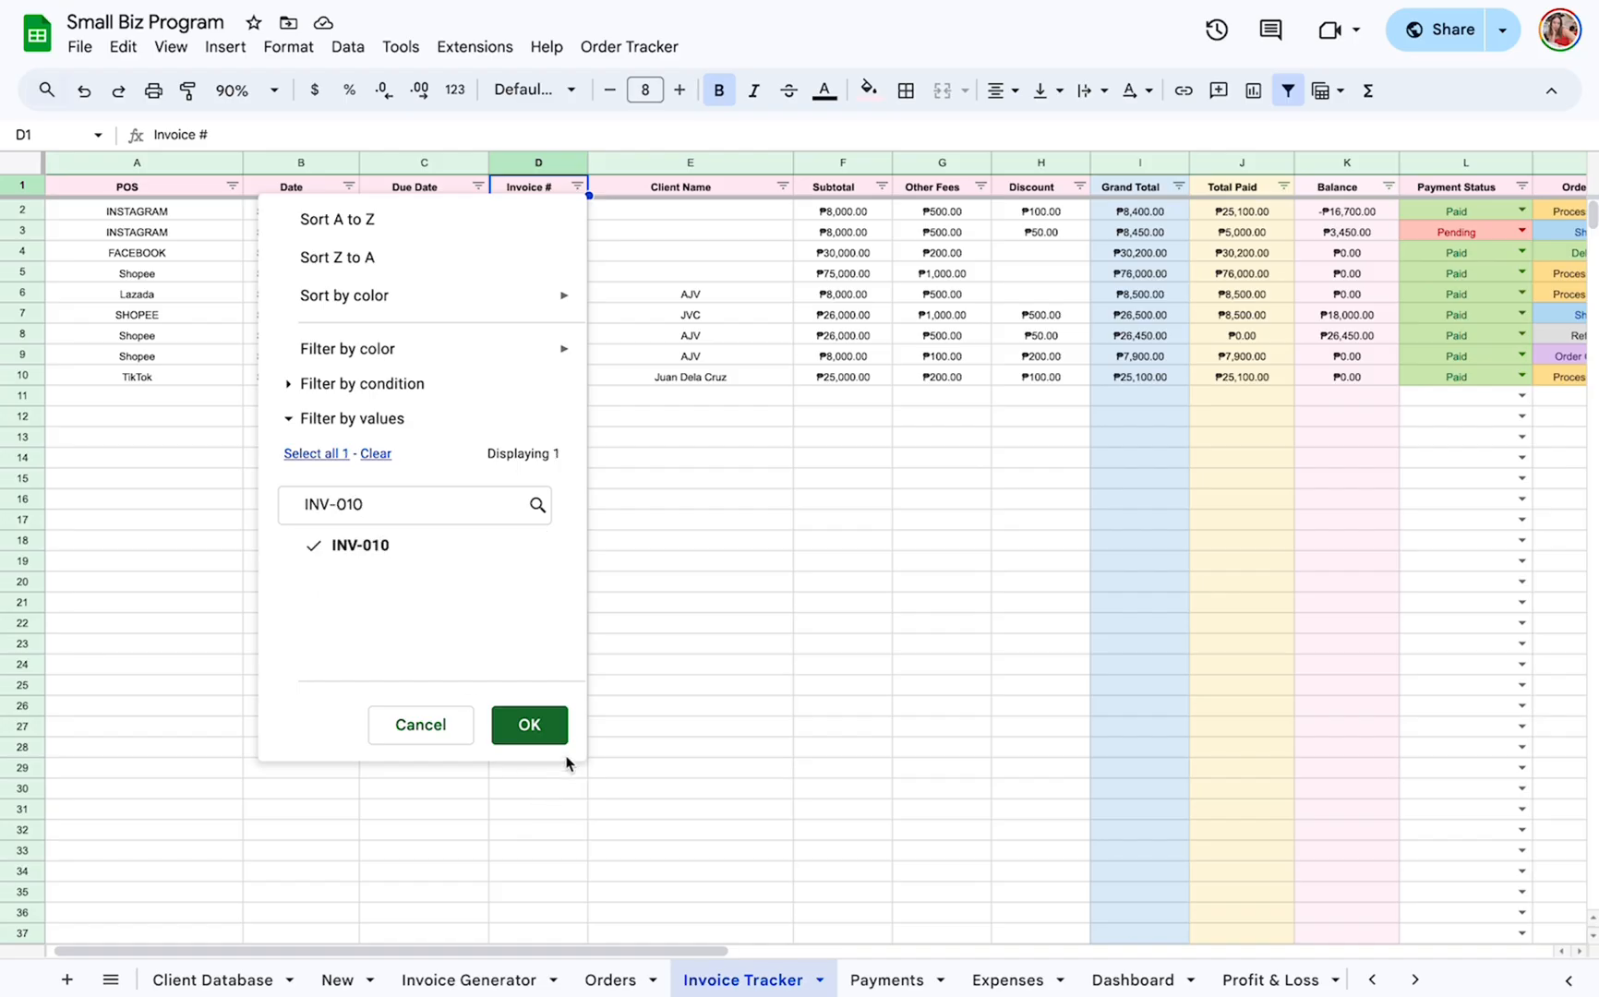
click(537, 734)
Filter the Invoice Tracker's Invoice # column to INV-010 only, clearing all other values first.
click(577, 187)
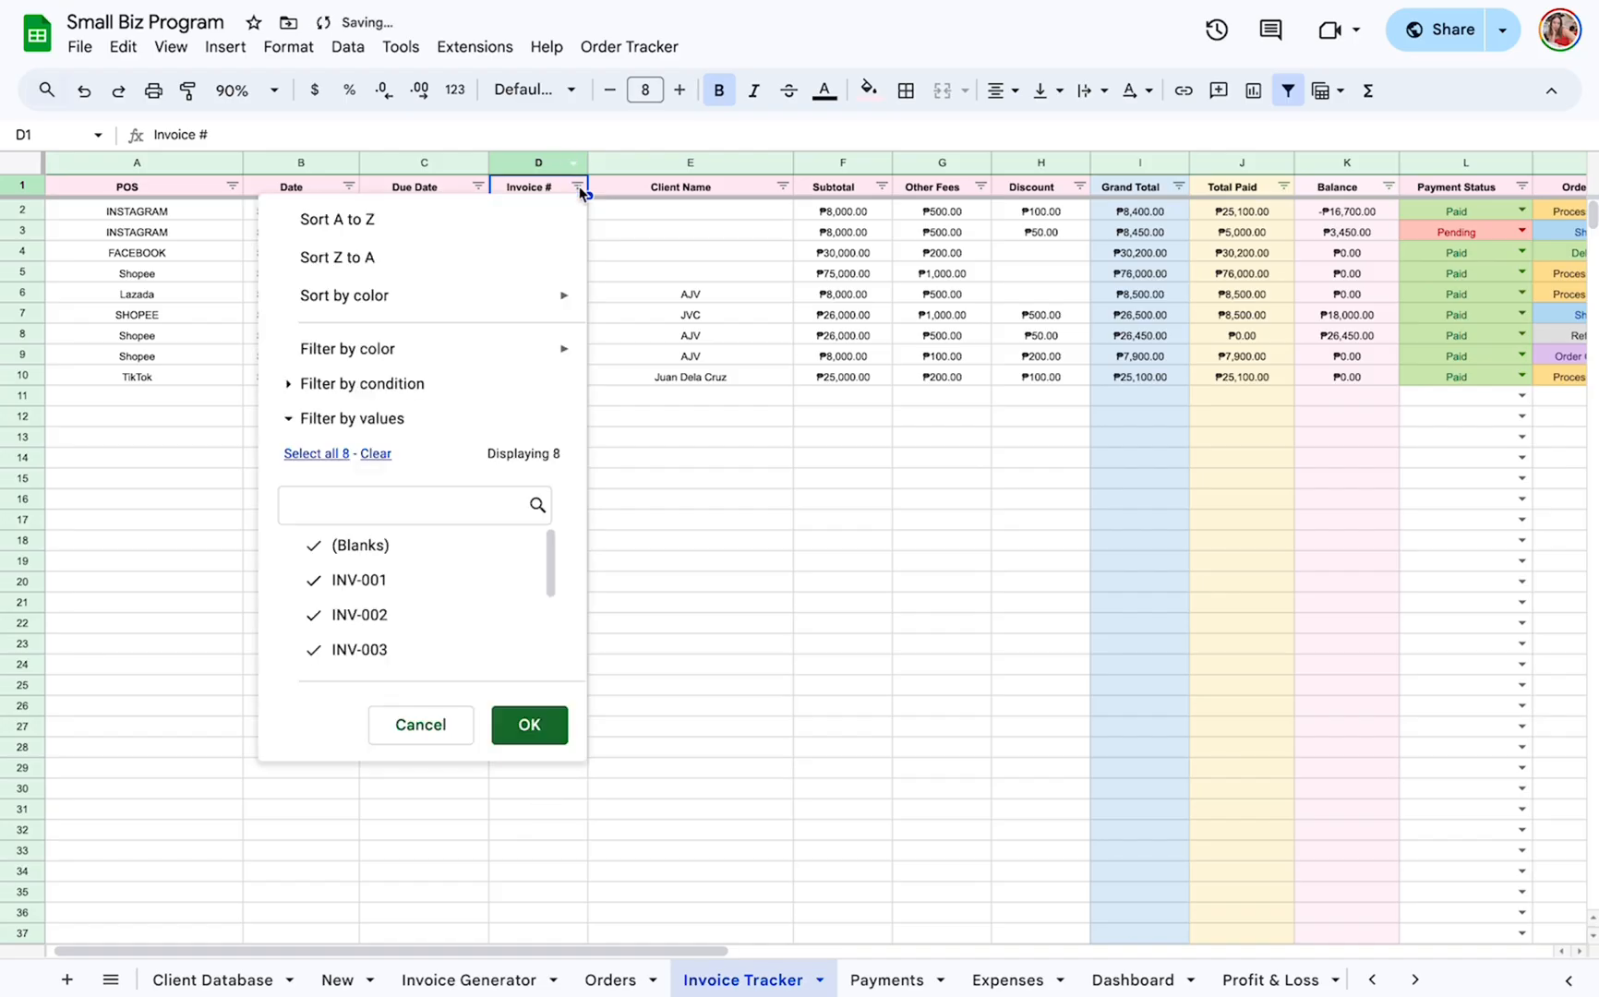
click(373, 454)
click(344, 499)
text(INv-)
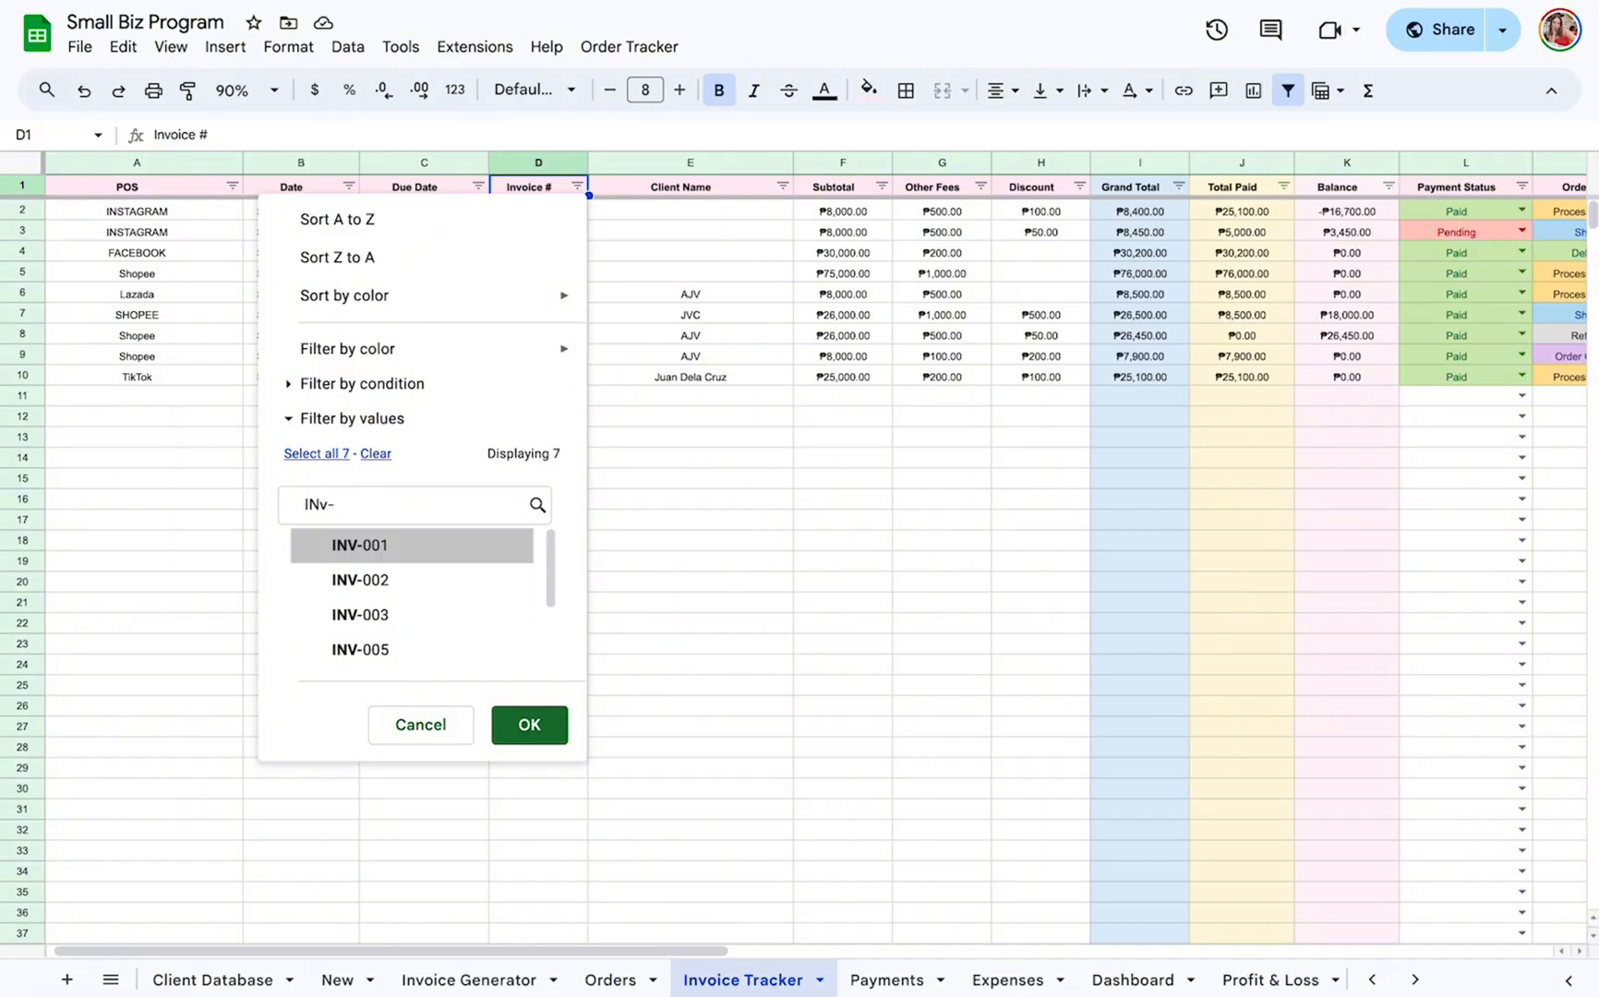
scroll(372, 612, down, 2)
click(387, 651)
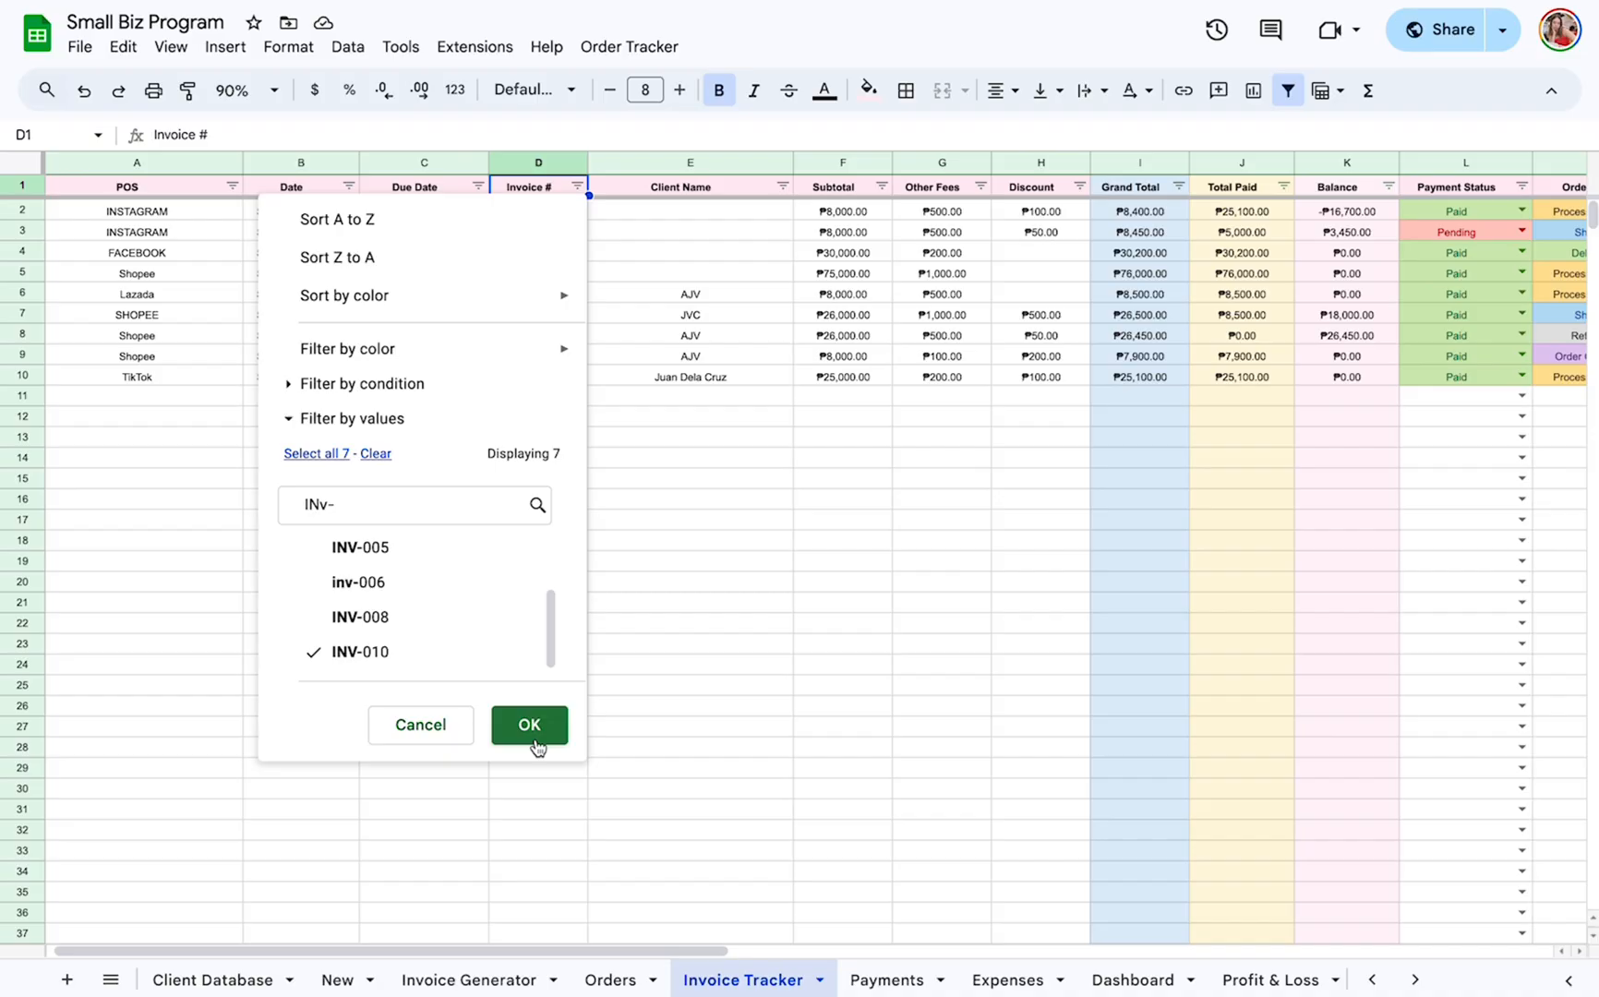
click(529, 725)
Set the Order Status of invoice INV-010 to Processing Order in the Invoice Tracker.
scroll(959, 178, right, 5)
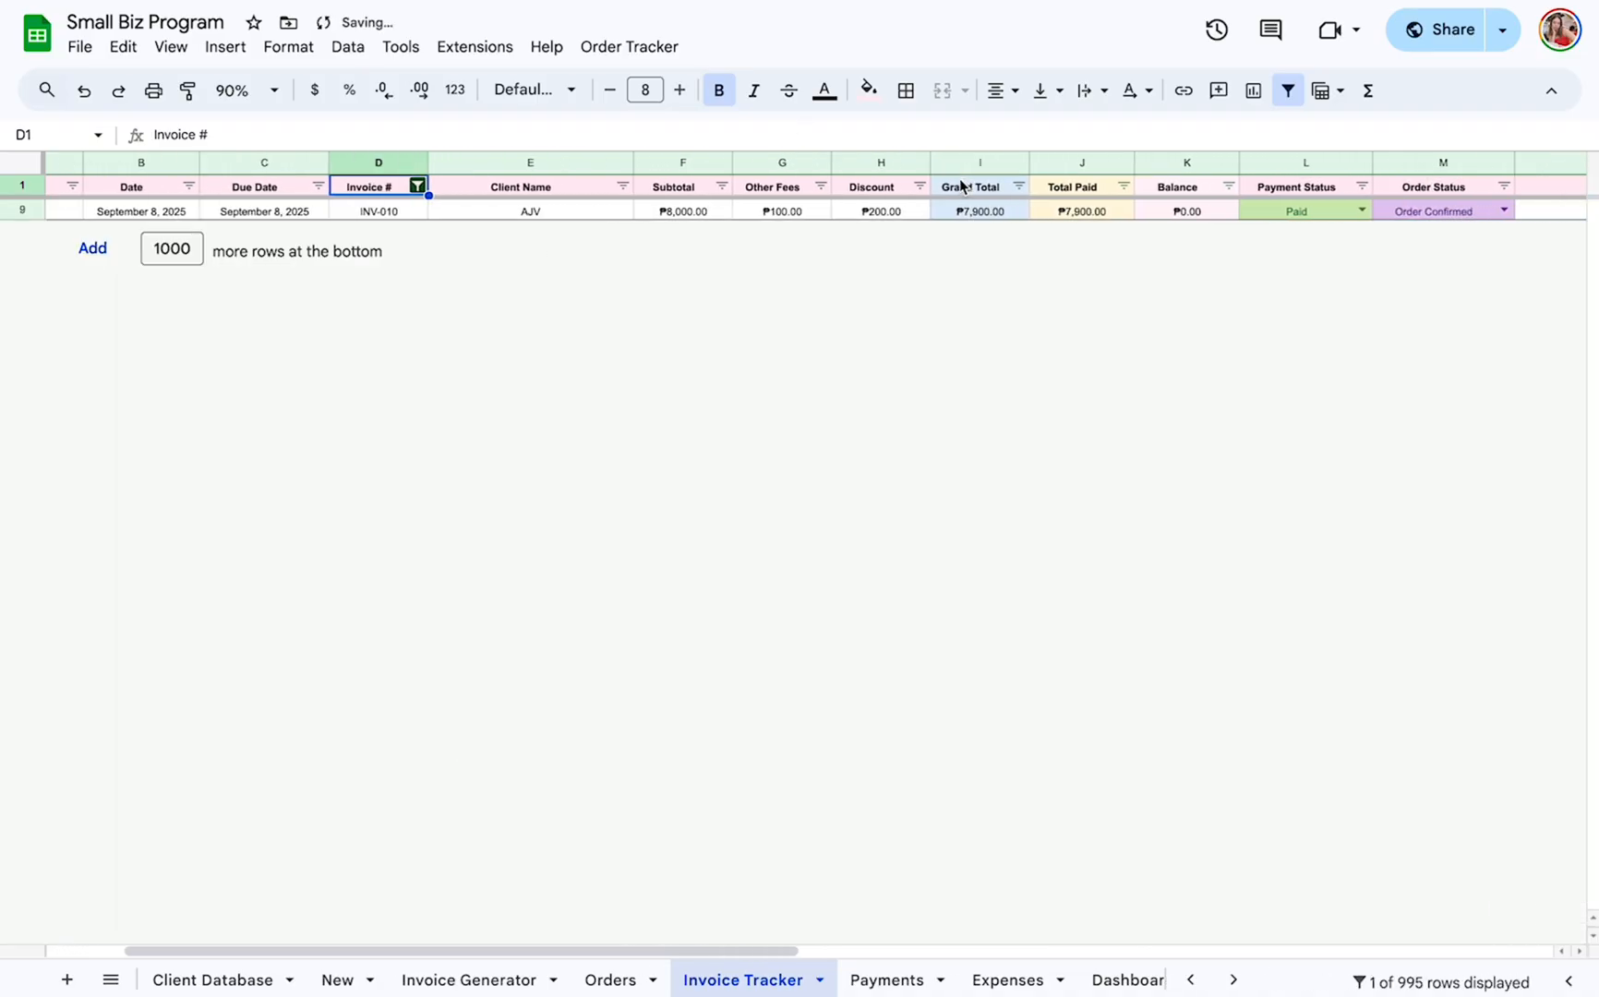
scroll(959, 179, left, 5)
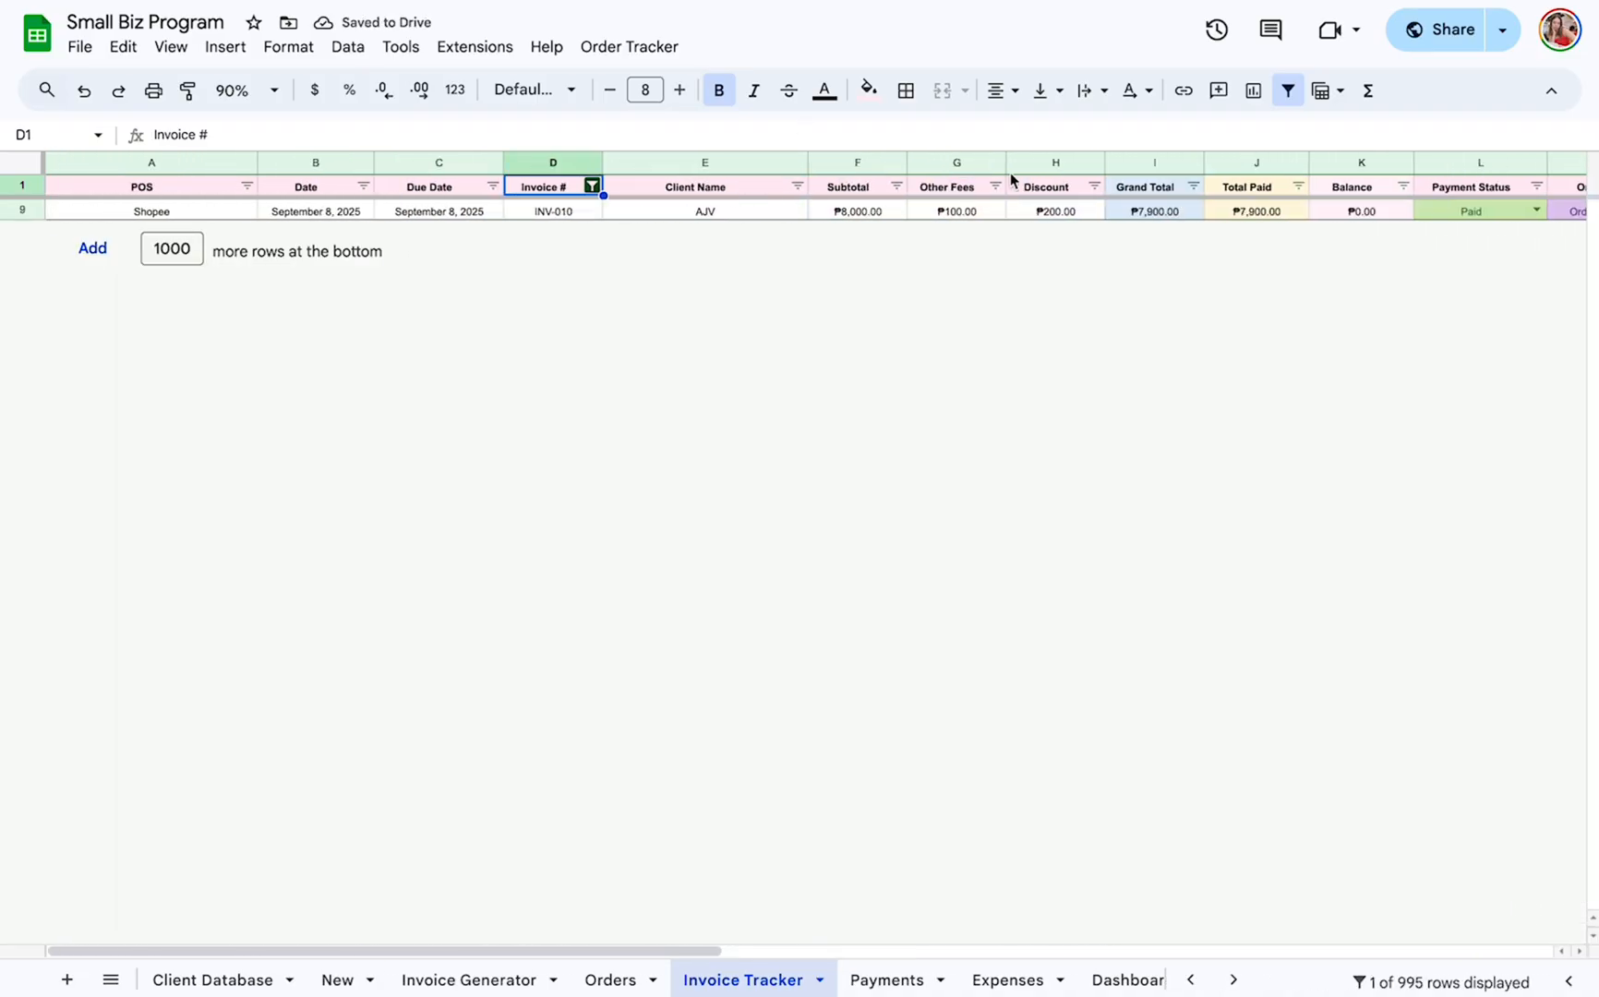
scroll(1059, 195, right, 3)
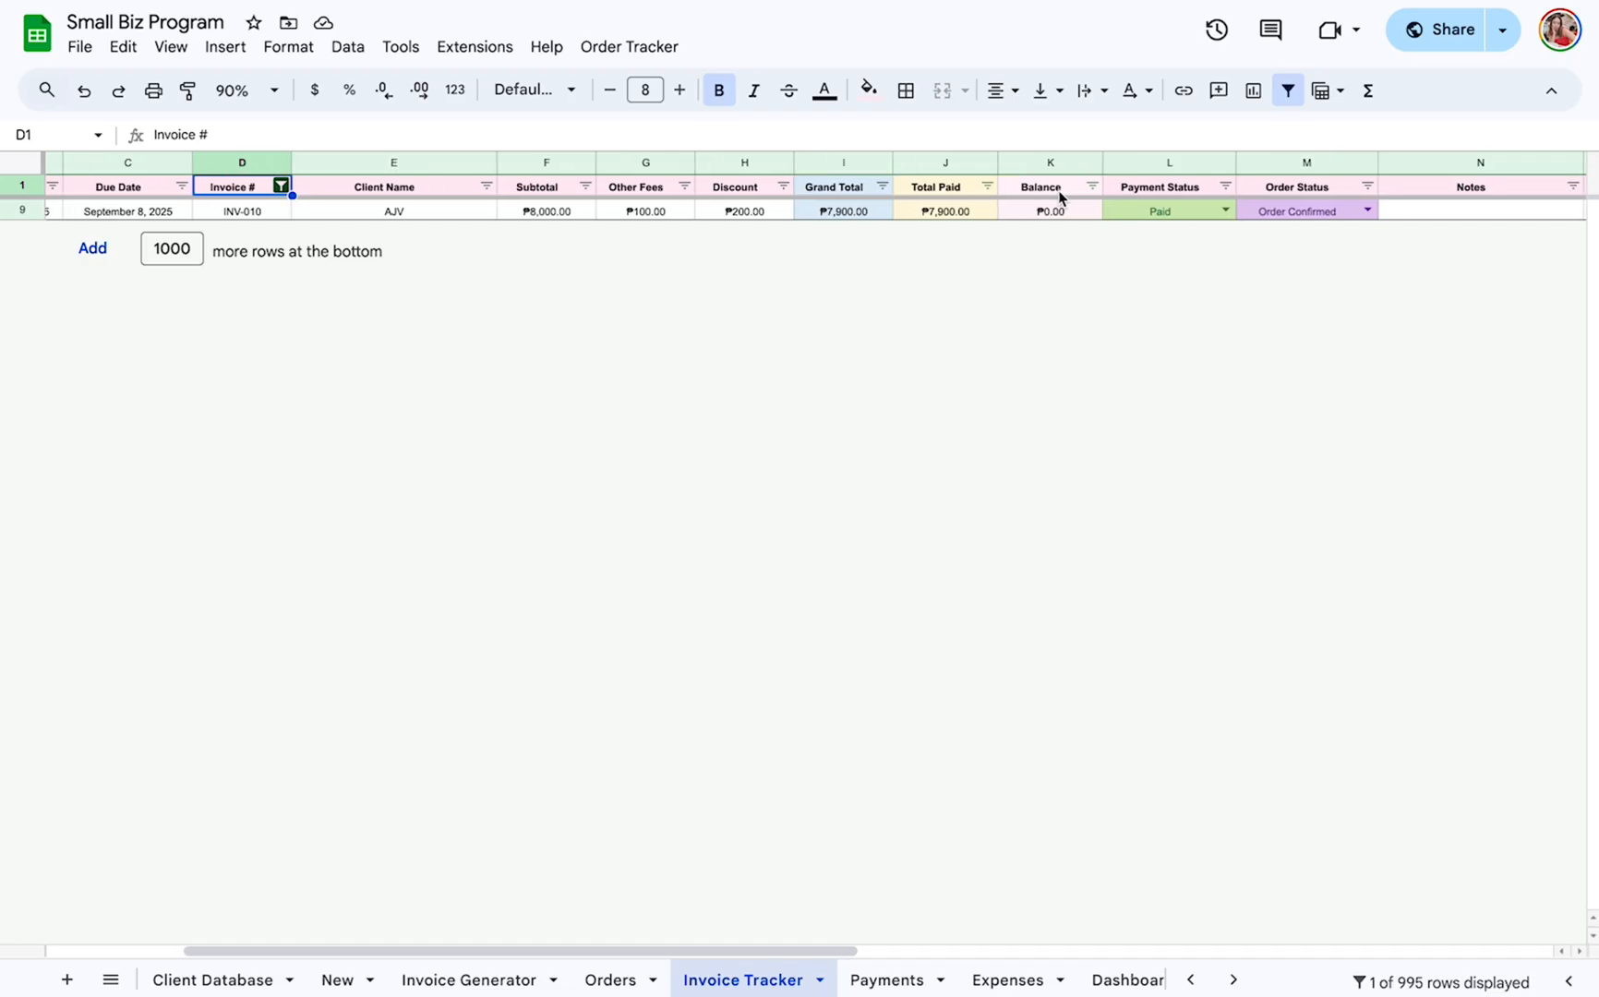
click(1367, 209)
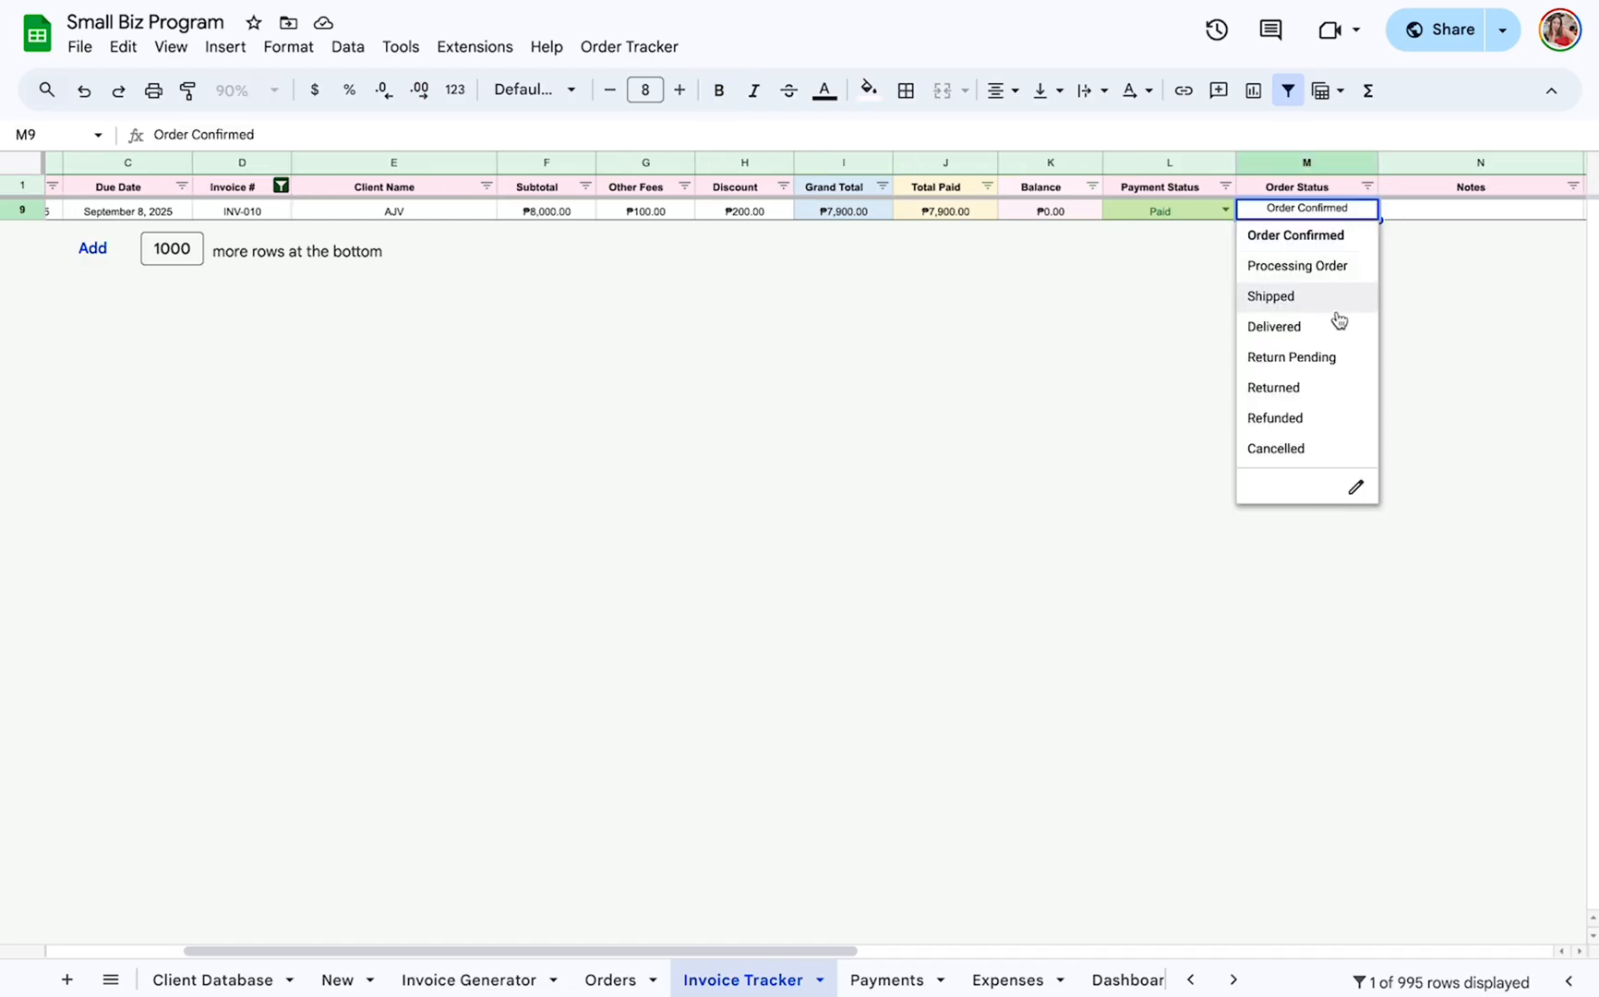
click(1297, 266)
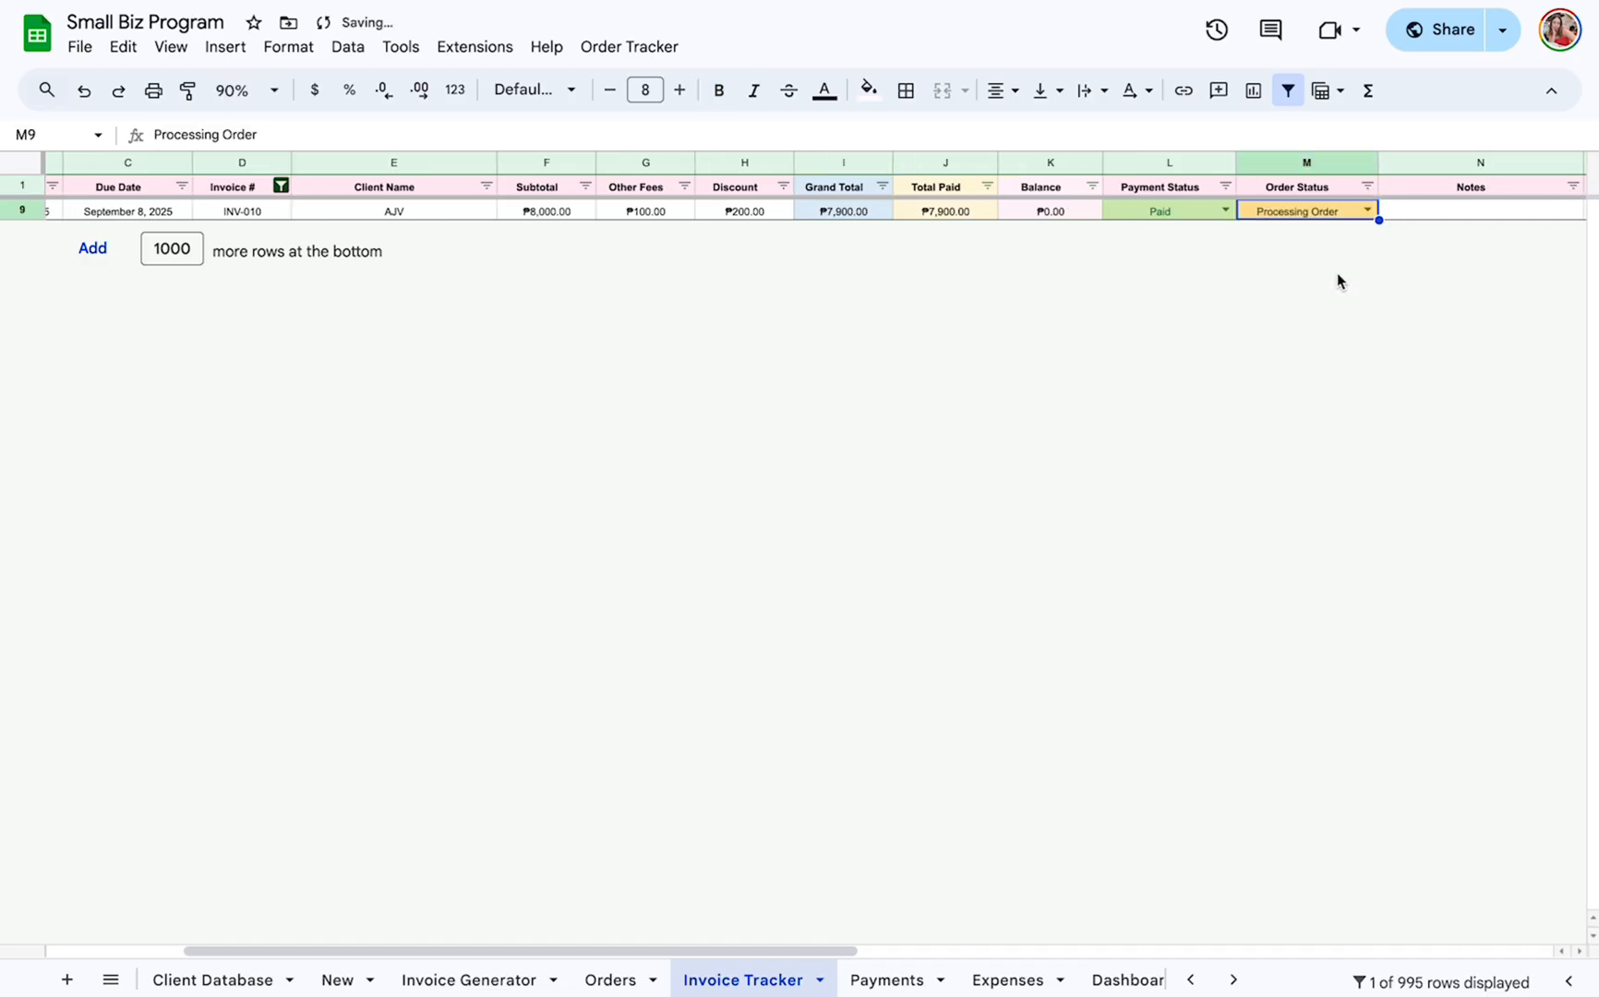
Review the Orders sheet and highlight rows 17 and 18, which hold the INV-010 items.
click(620, 976)
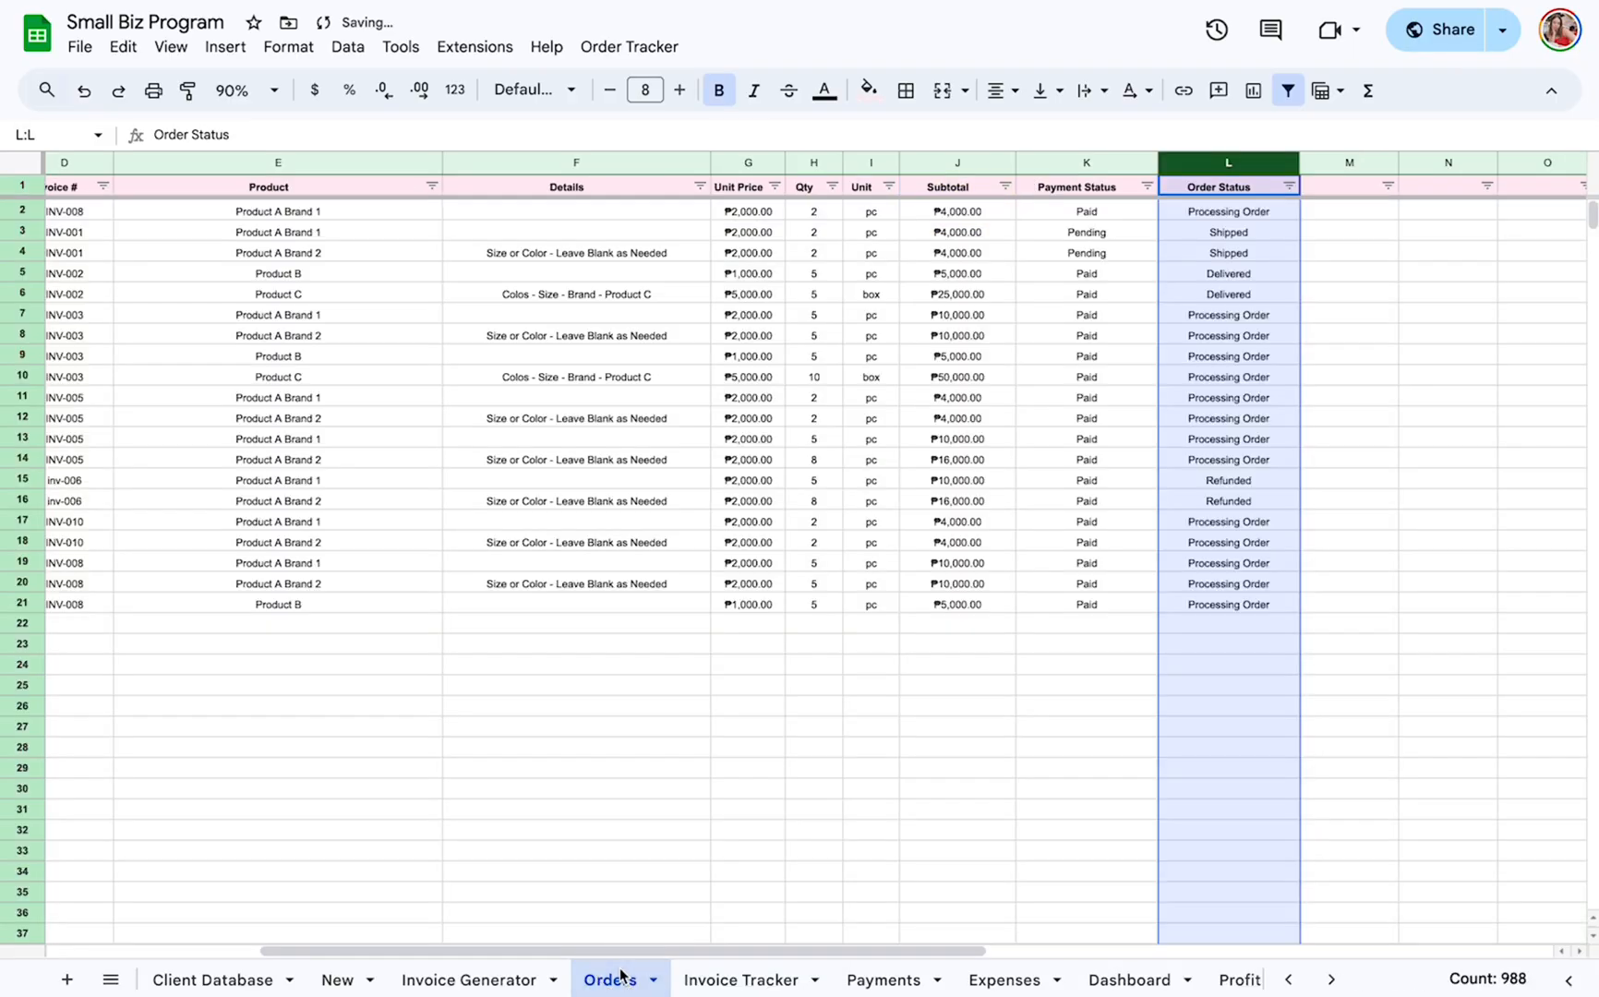
scroll(860, 734, left, 3)
scroll(861, 736, left, 4)
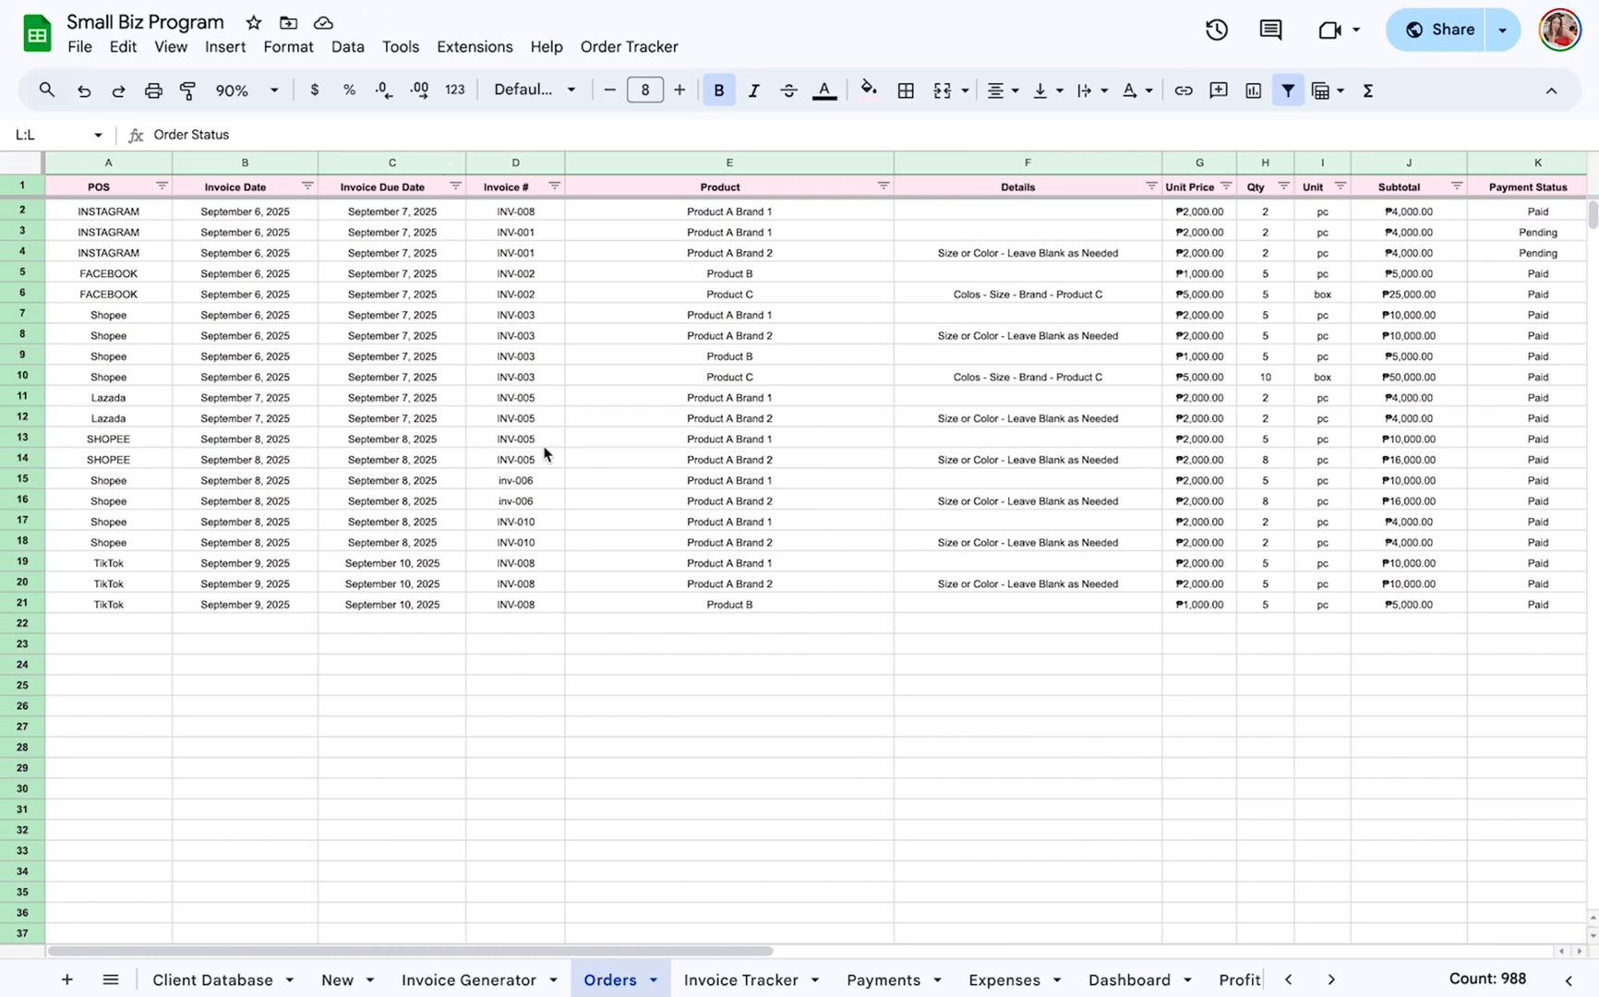
scroll(544, 522, right, 1)
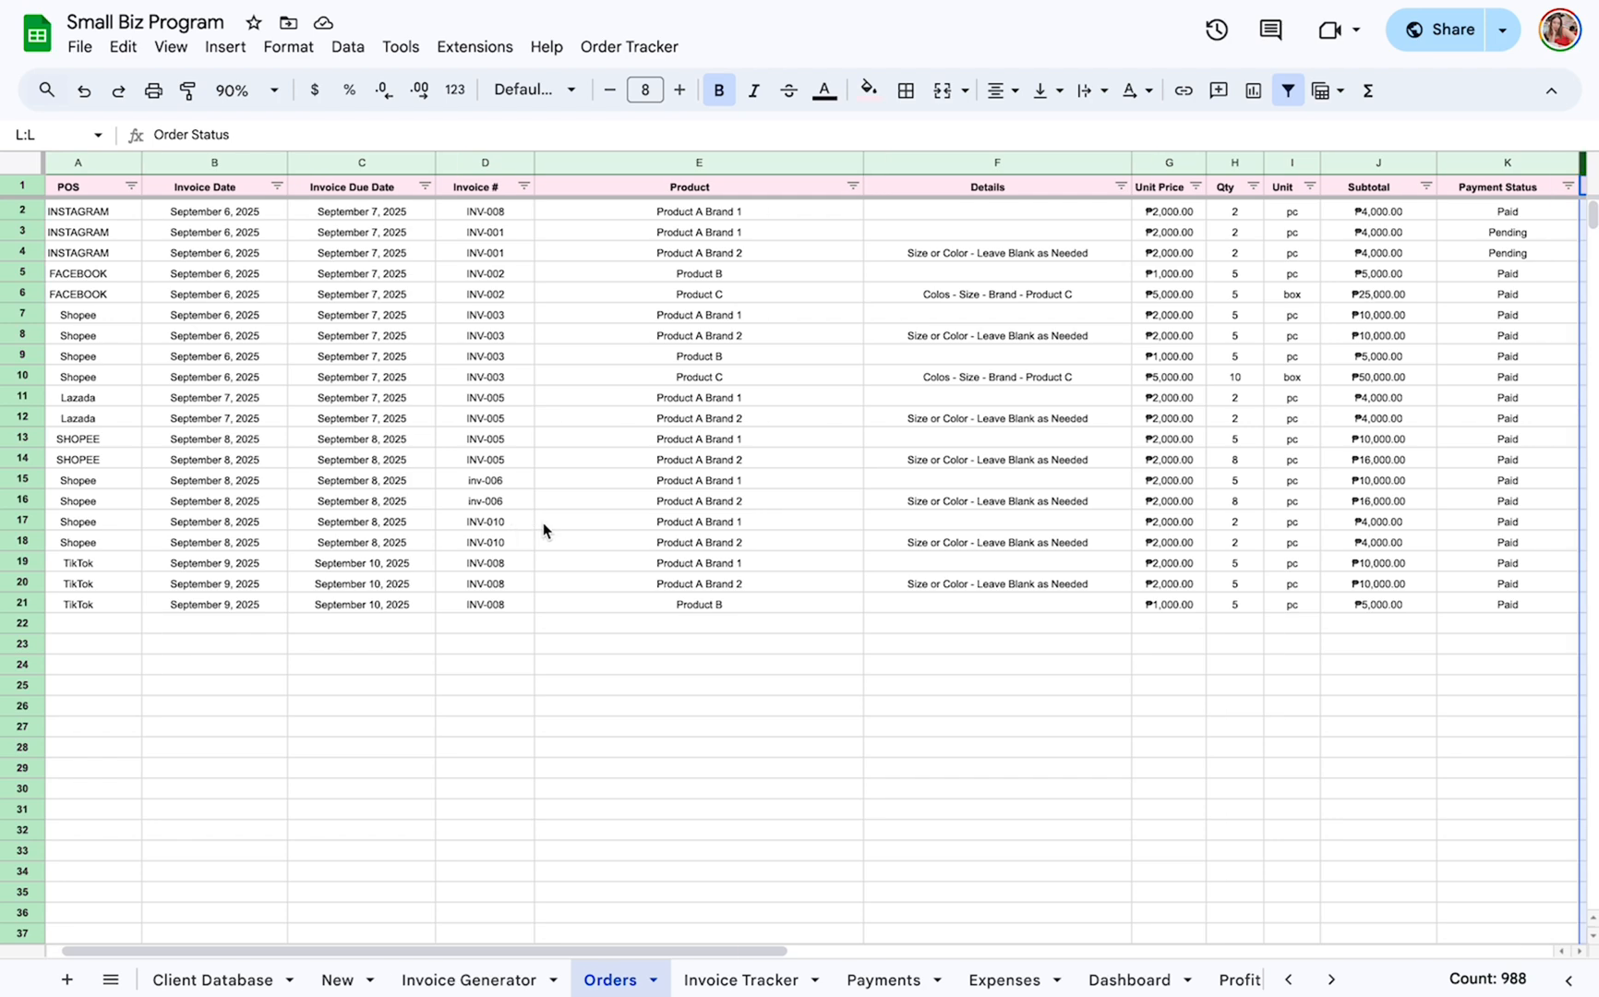
click(27, 523)
shift+click(32, 540)
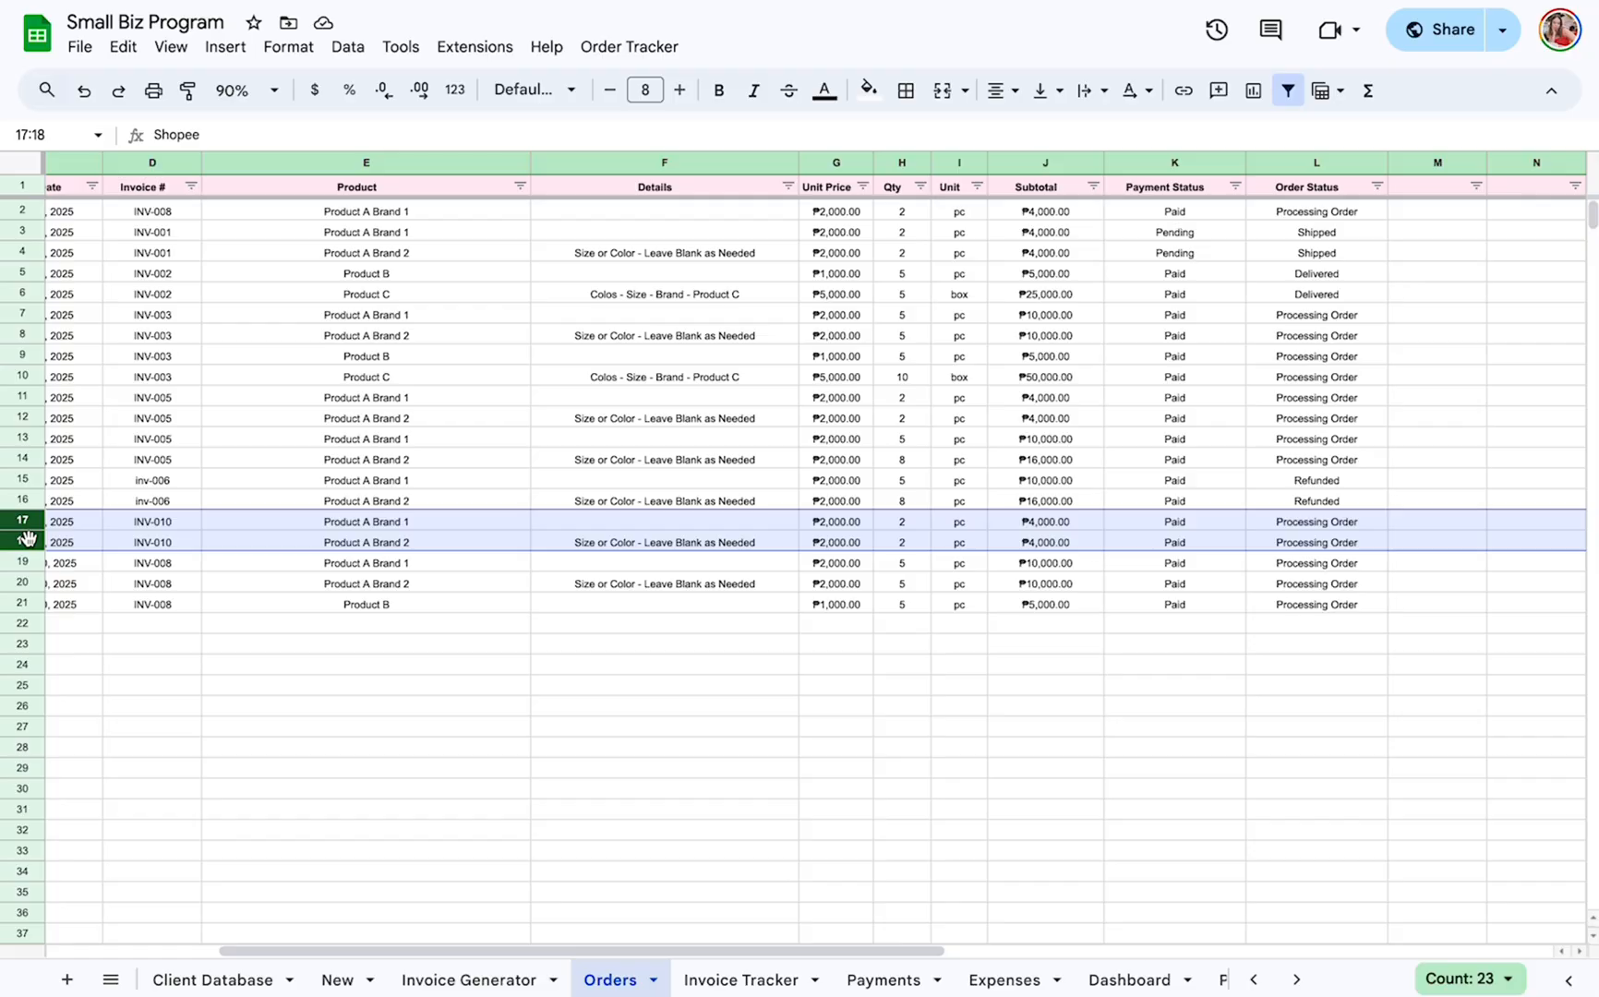
Filter the Orders sheet's Invoice # column to INV-010 only, clearing all values and searching for 01.
scroll(28, 538, left, 4)
click(554, 187)
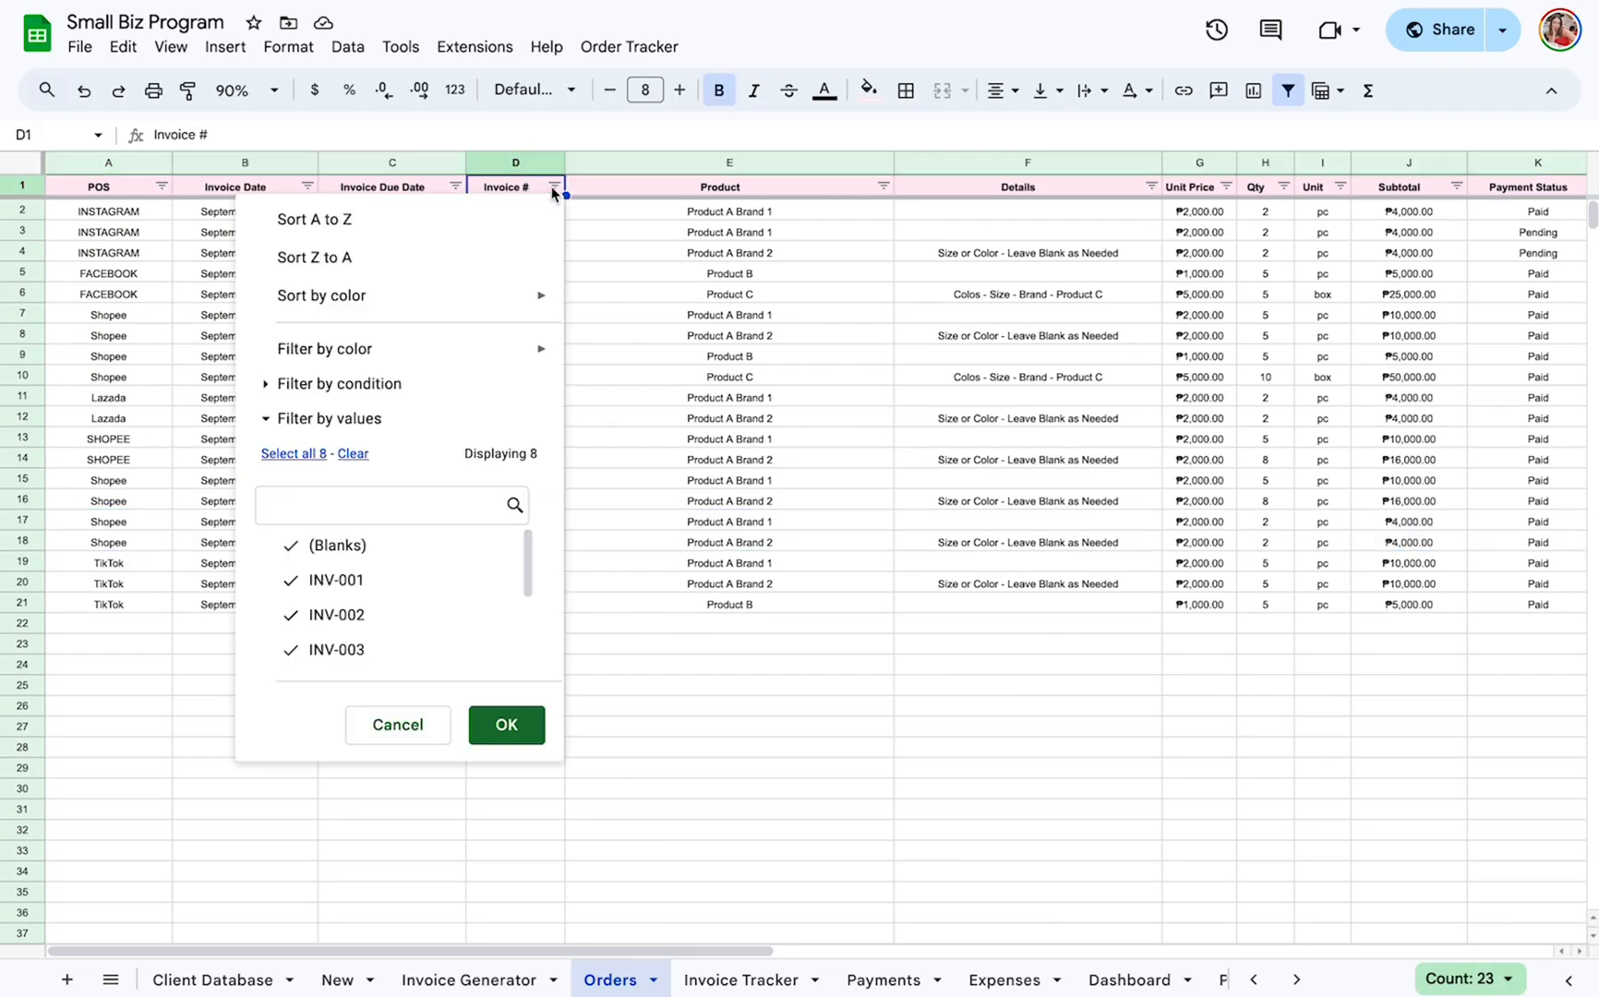
click(351, 459)
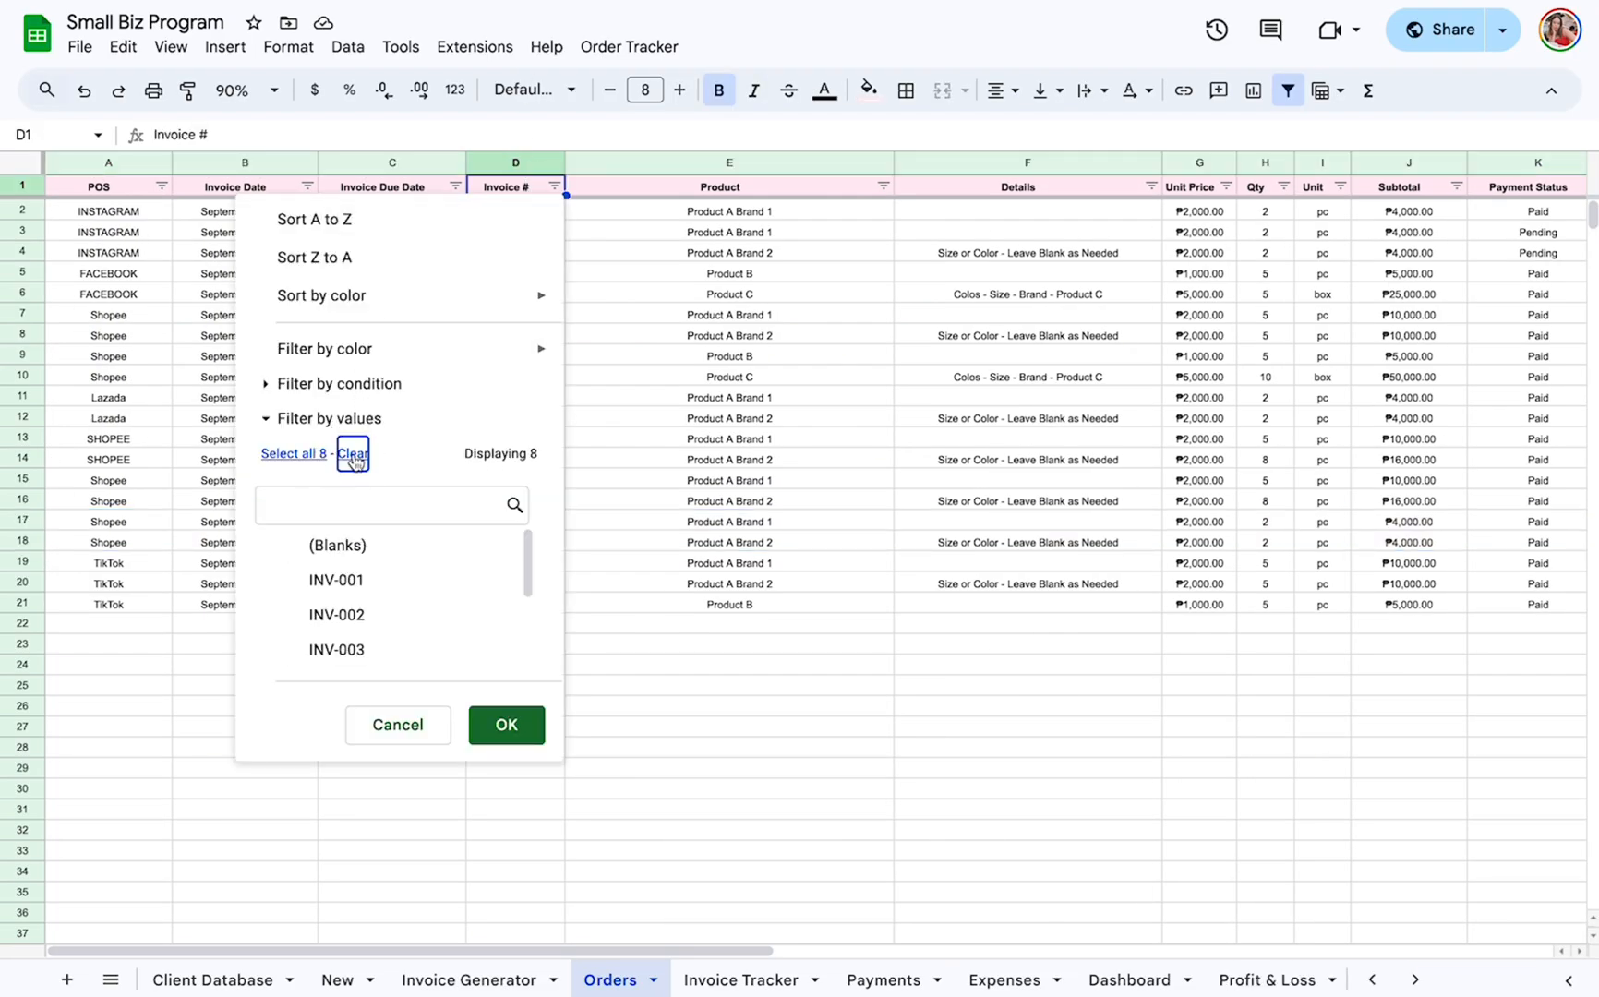
click(349, 512)
text(010)
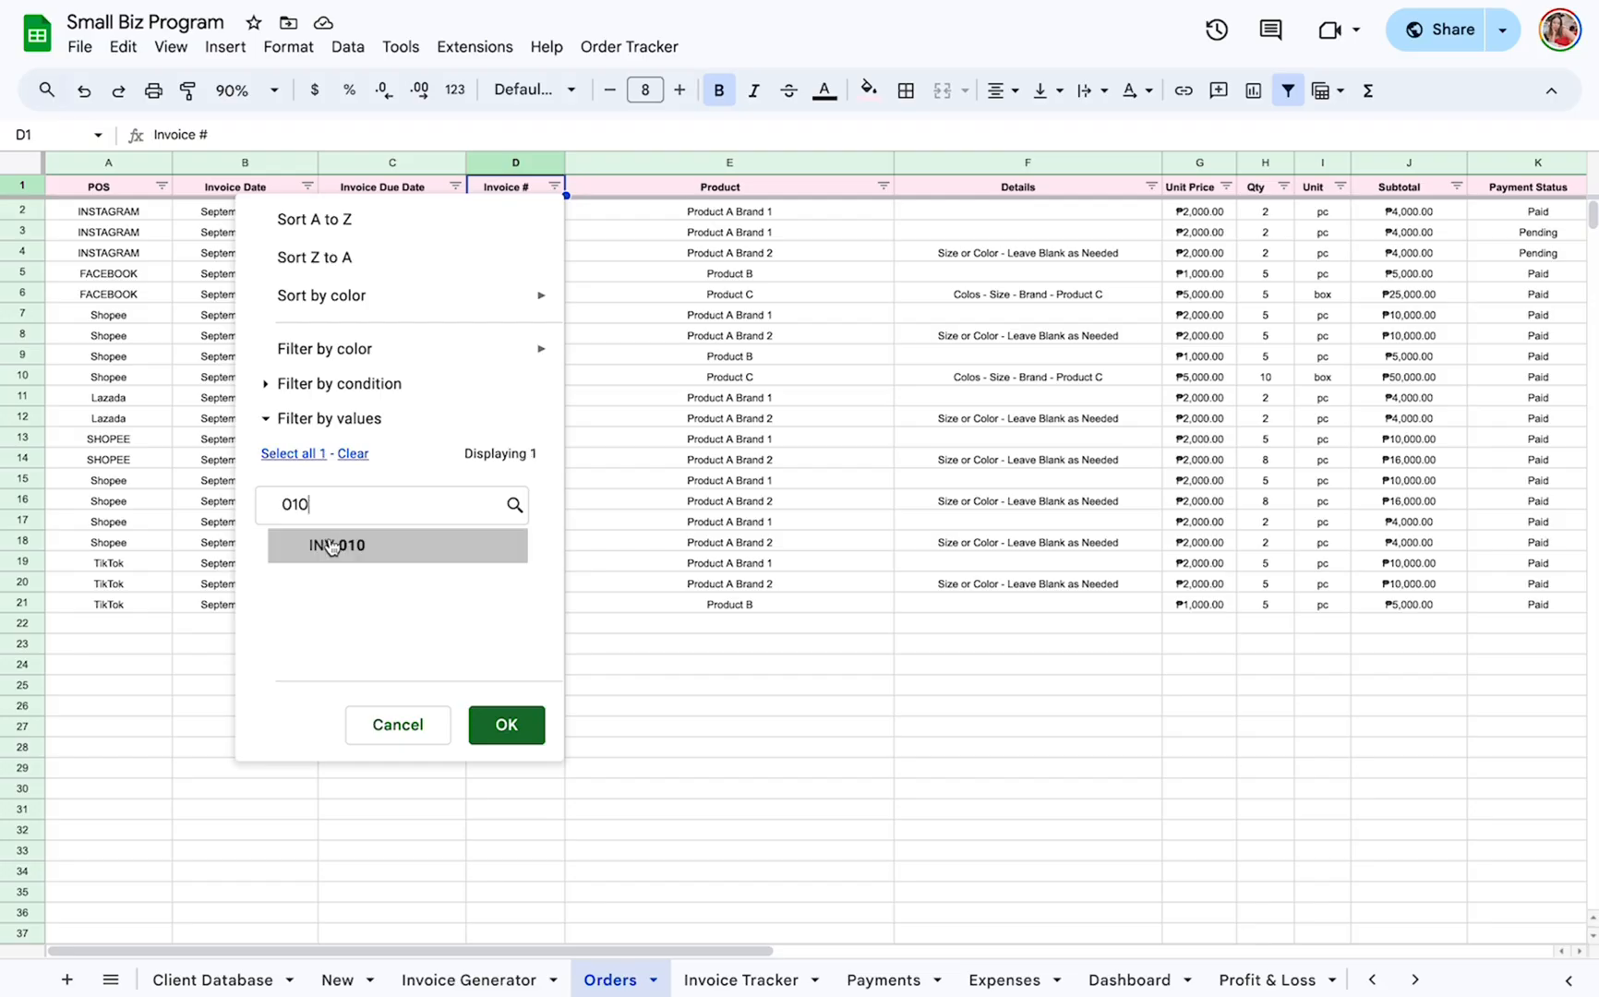
click(330, 545)
click(490, 721)
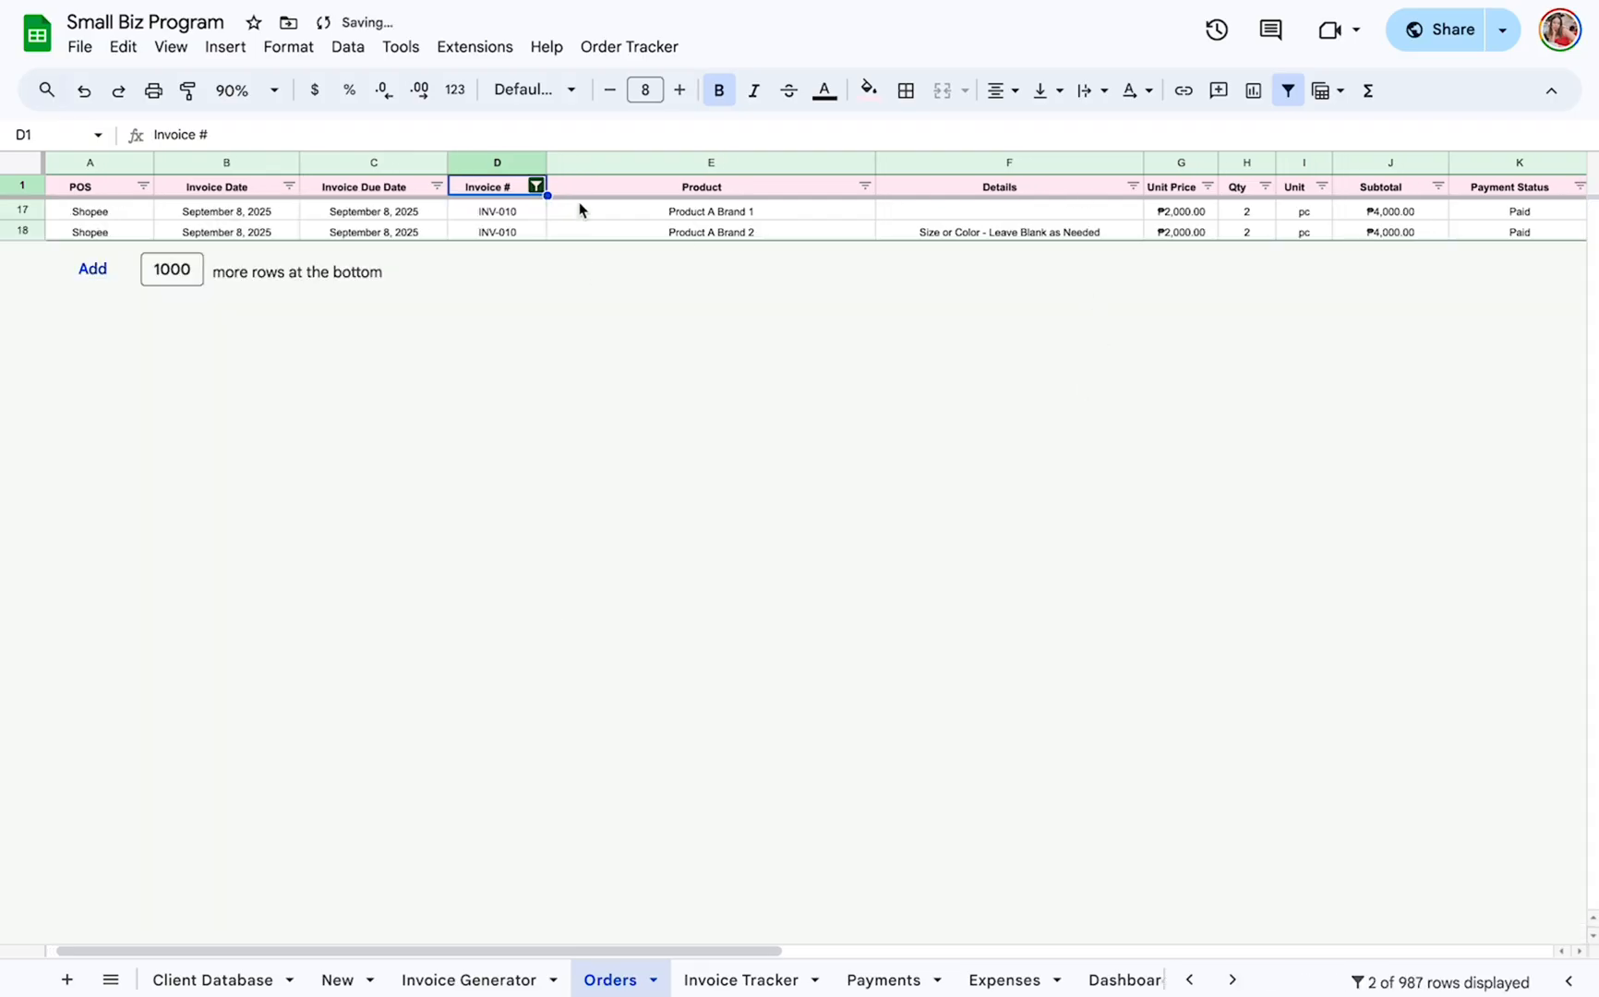
Check the filtered INV-010 rows in the Orders sheet and reset the Invoice # filter to include all values.
scroll(579, 210, right, 5)
scroll(580, 210, left, 5)
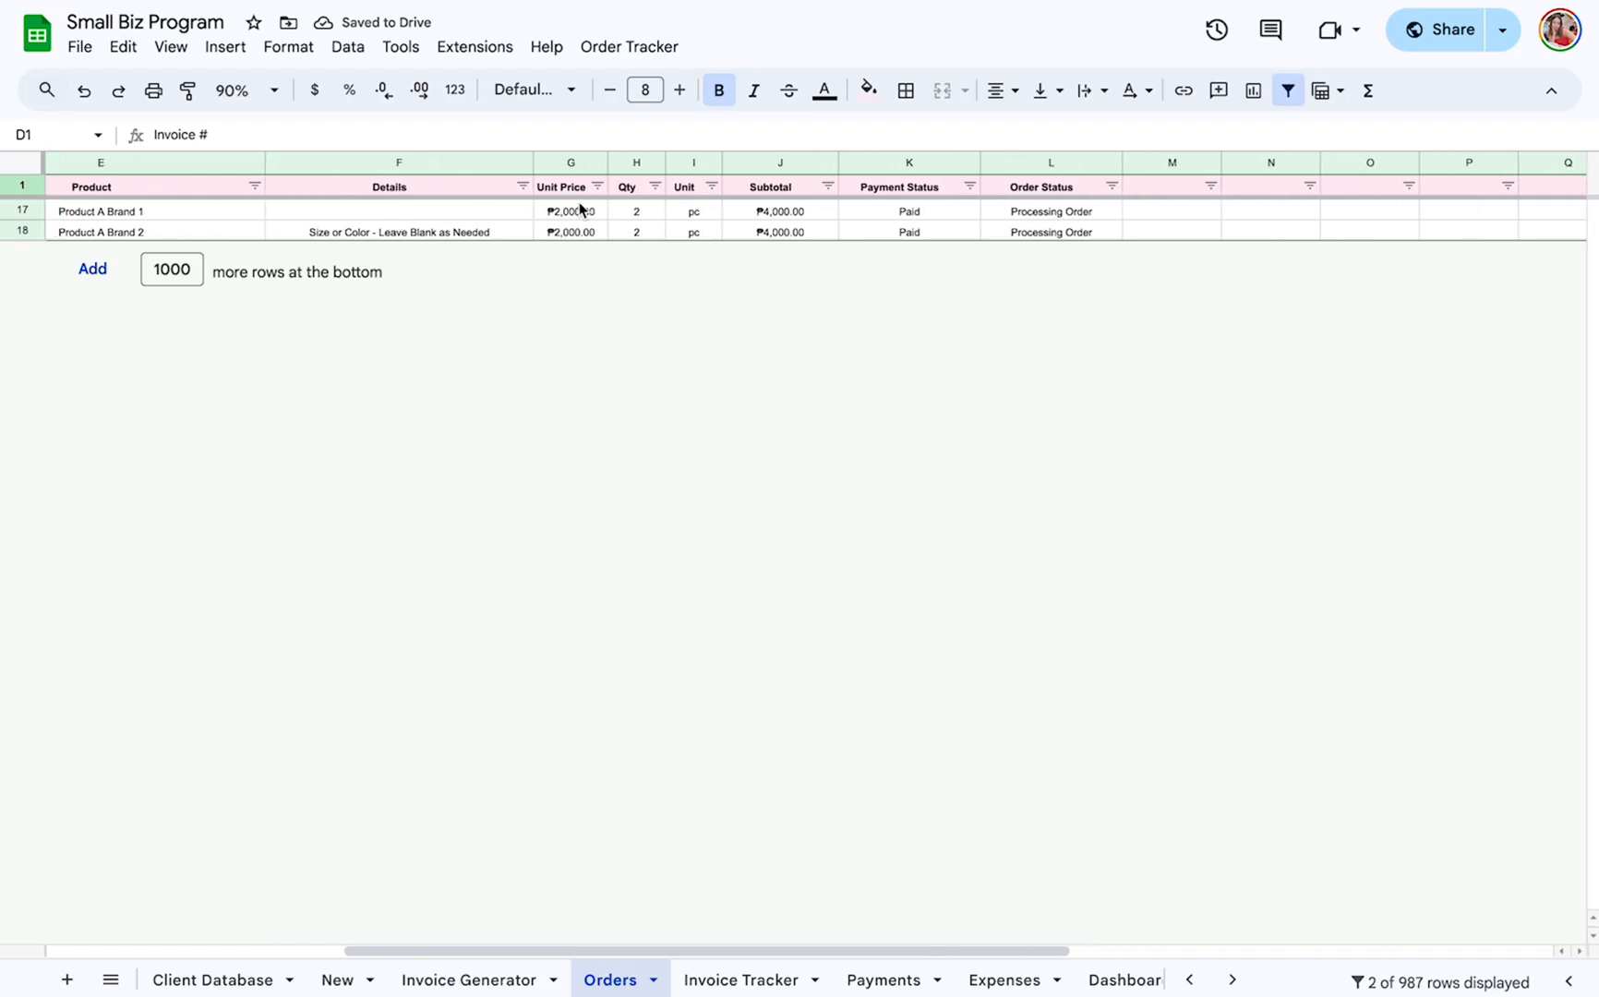
click(555, 186)
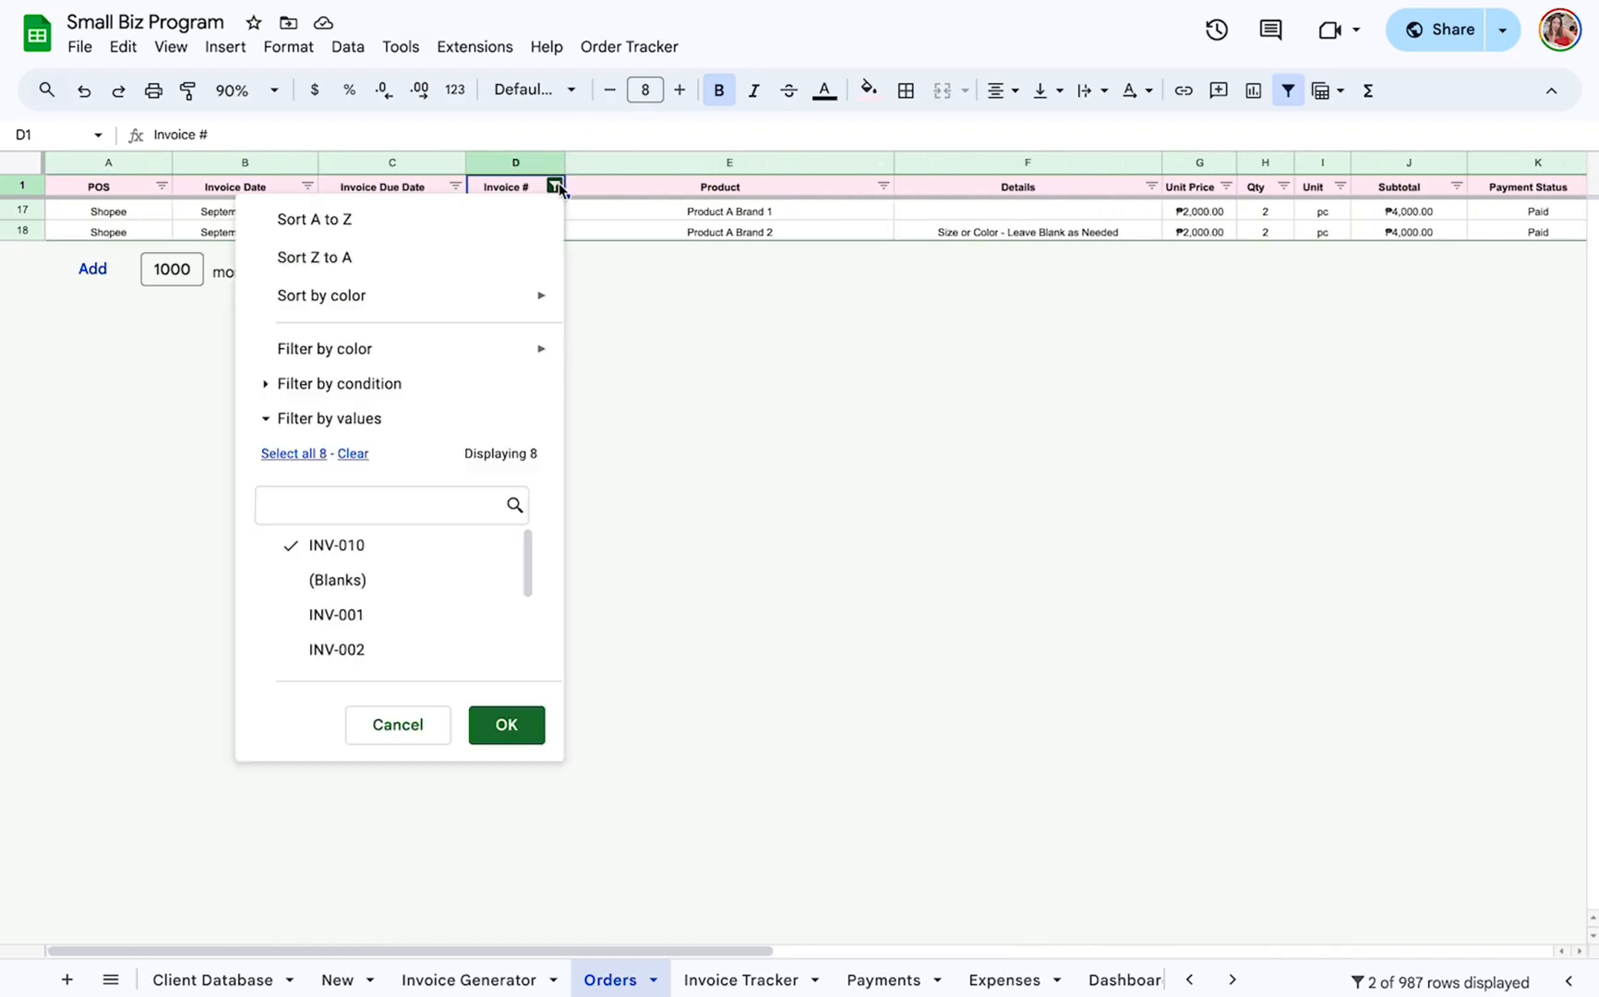
click(294, 453)
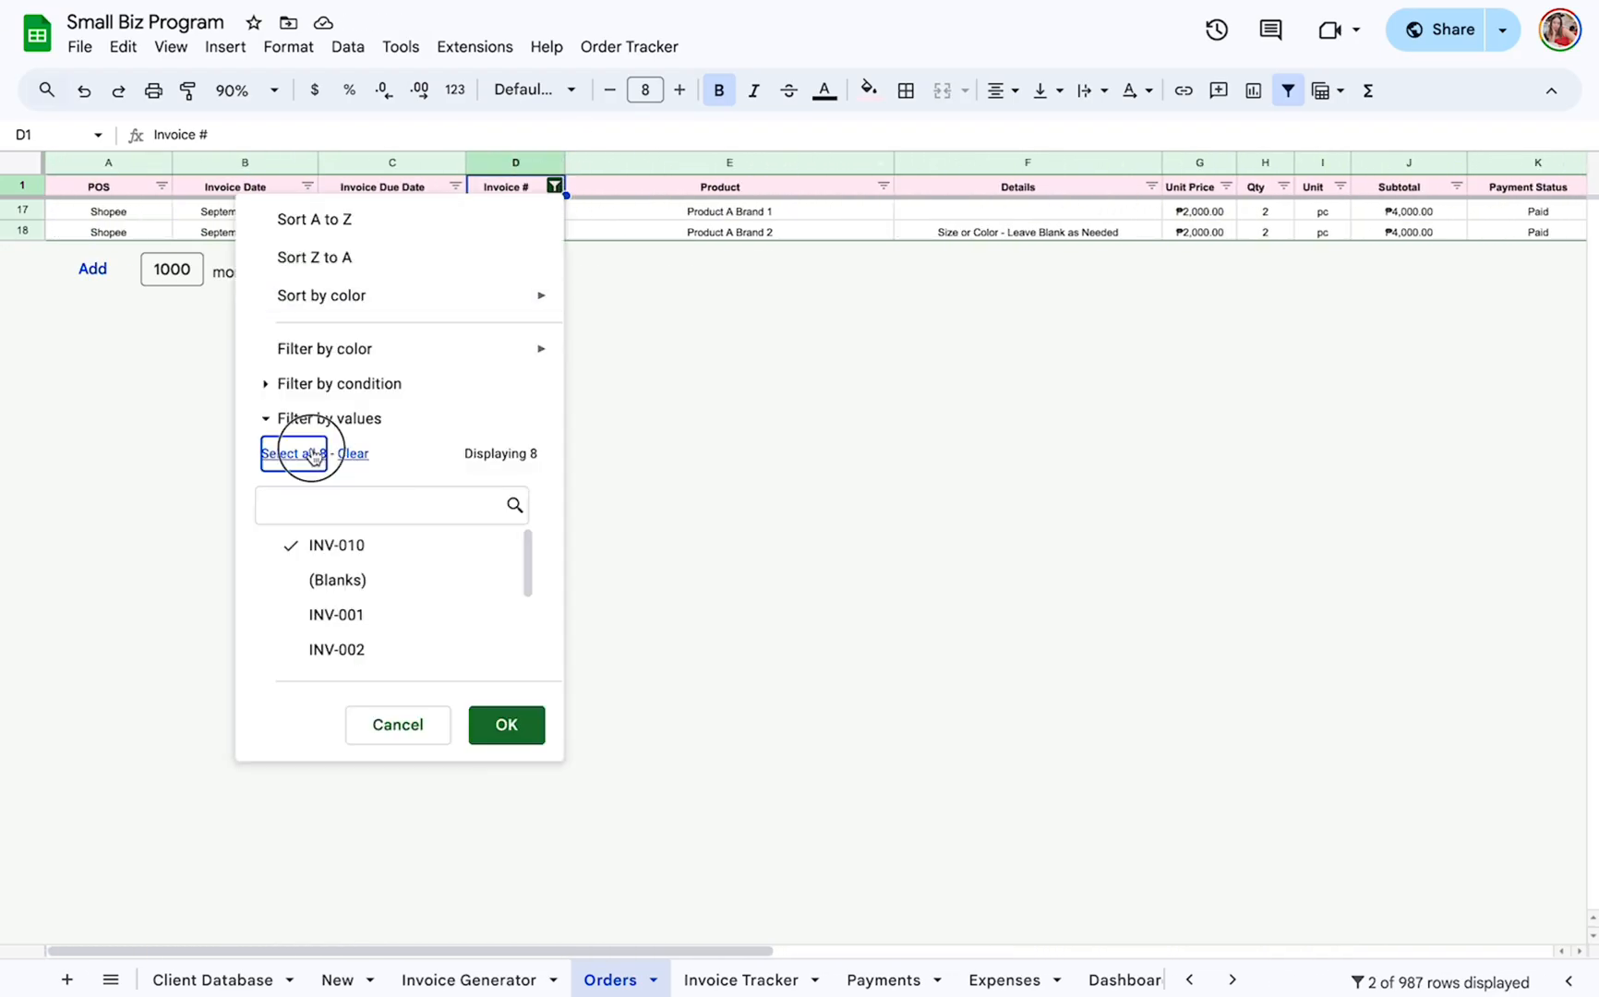
click(506, 725)
Reset the Invoice Tracker's Invoice # filter to include all values.
click(748, 981)
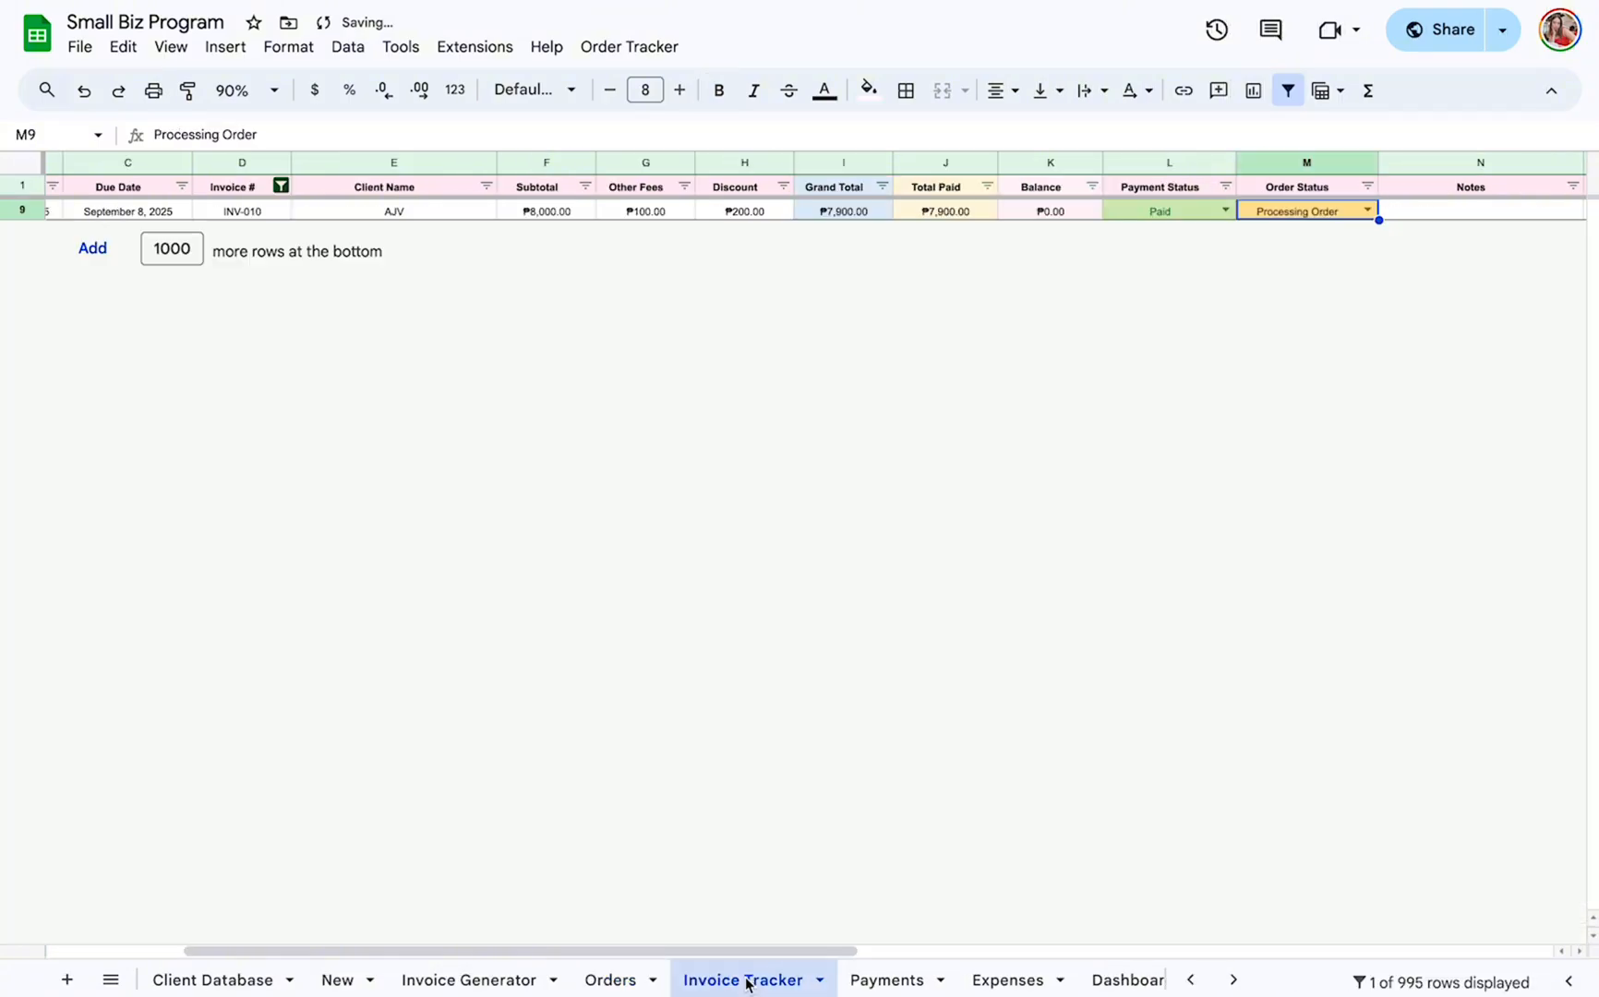
click(281, 187)
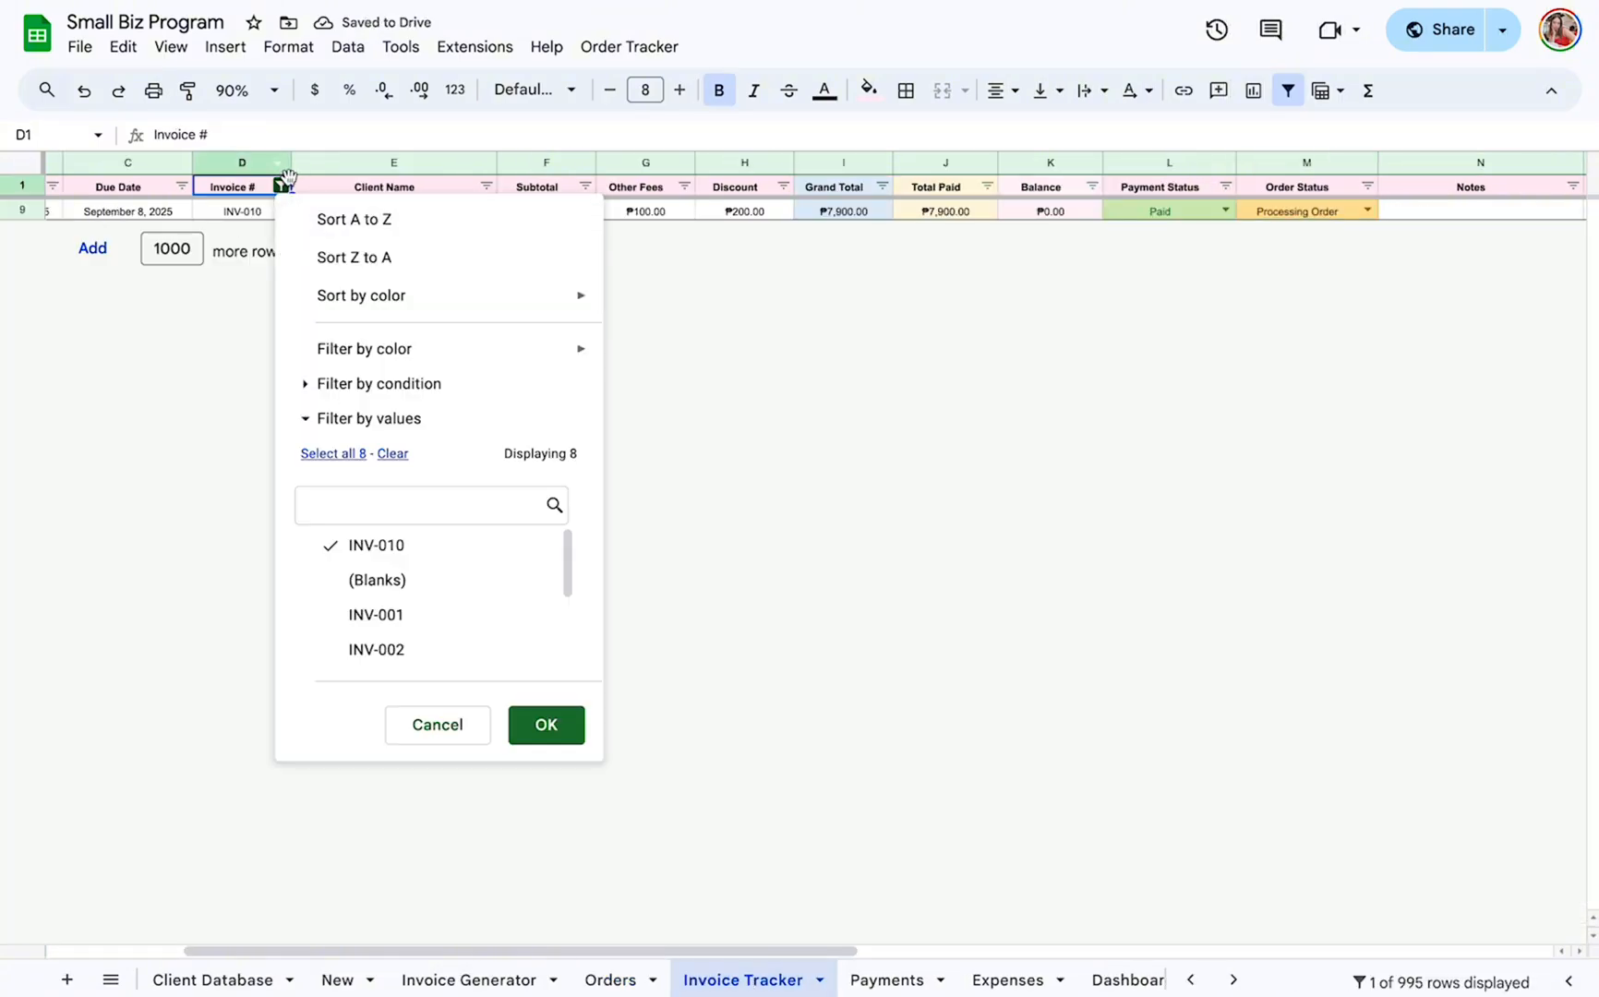
click(335, 456)
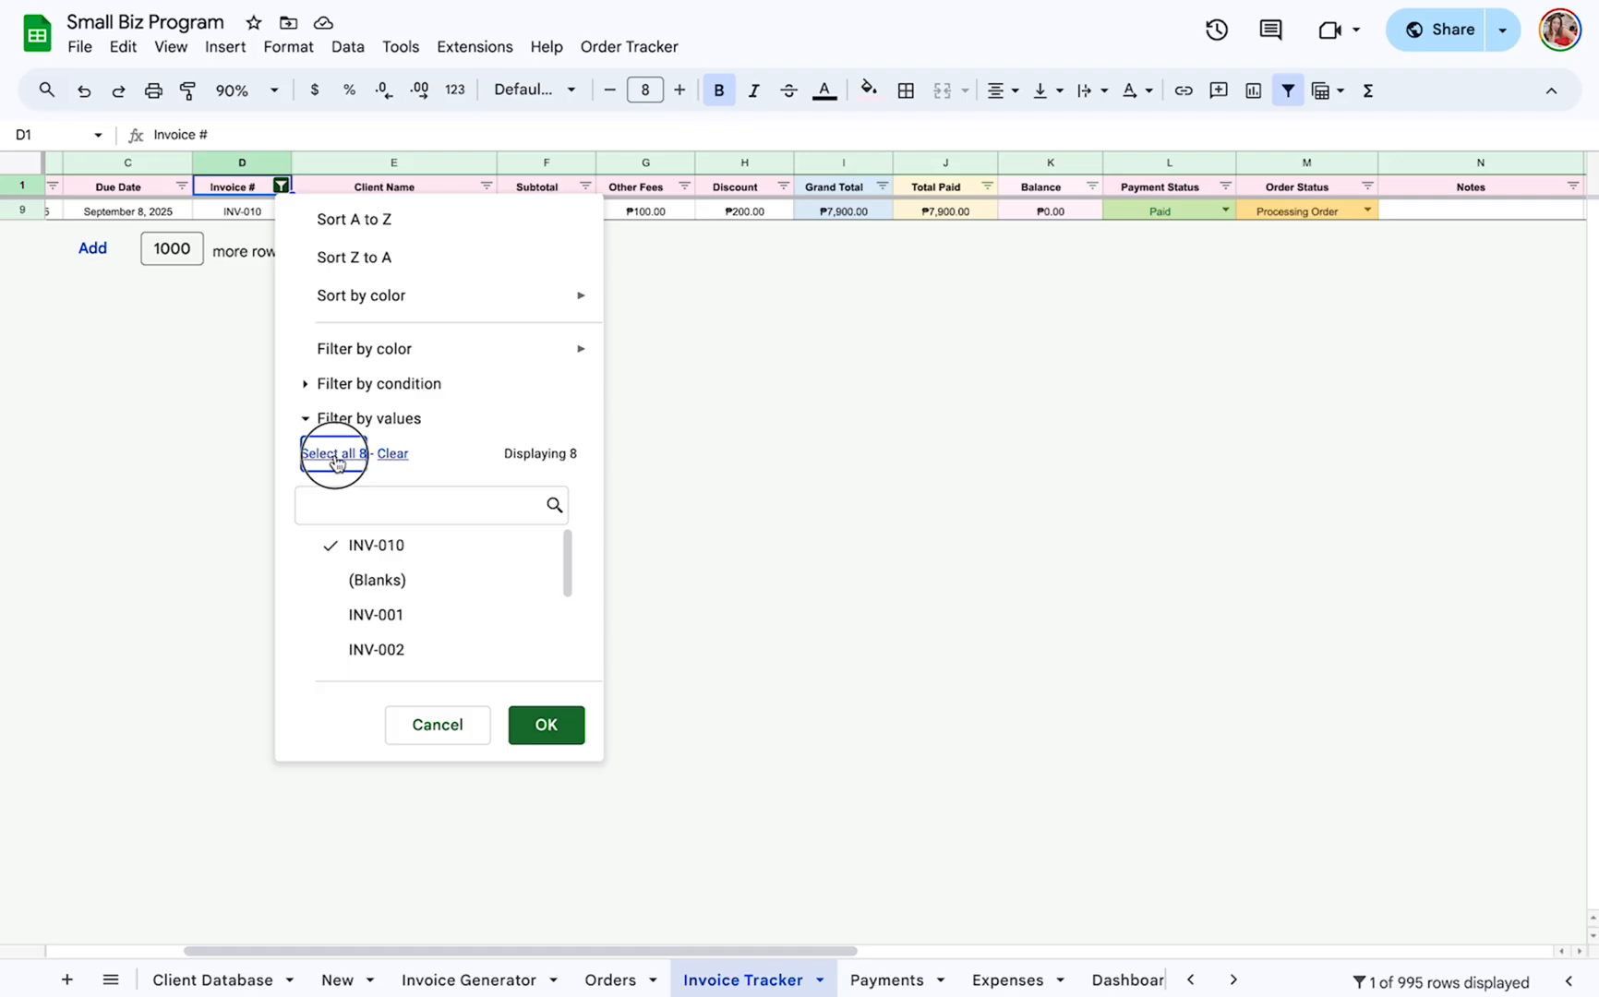
click(565, 729)
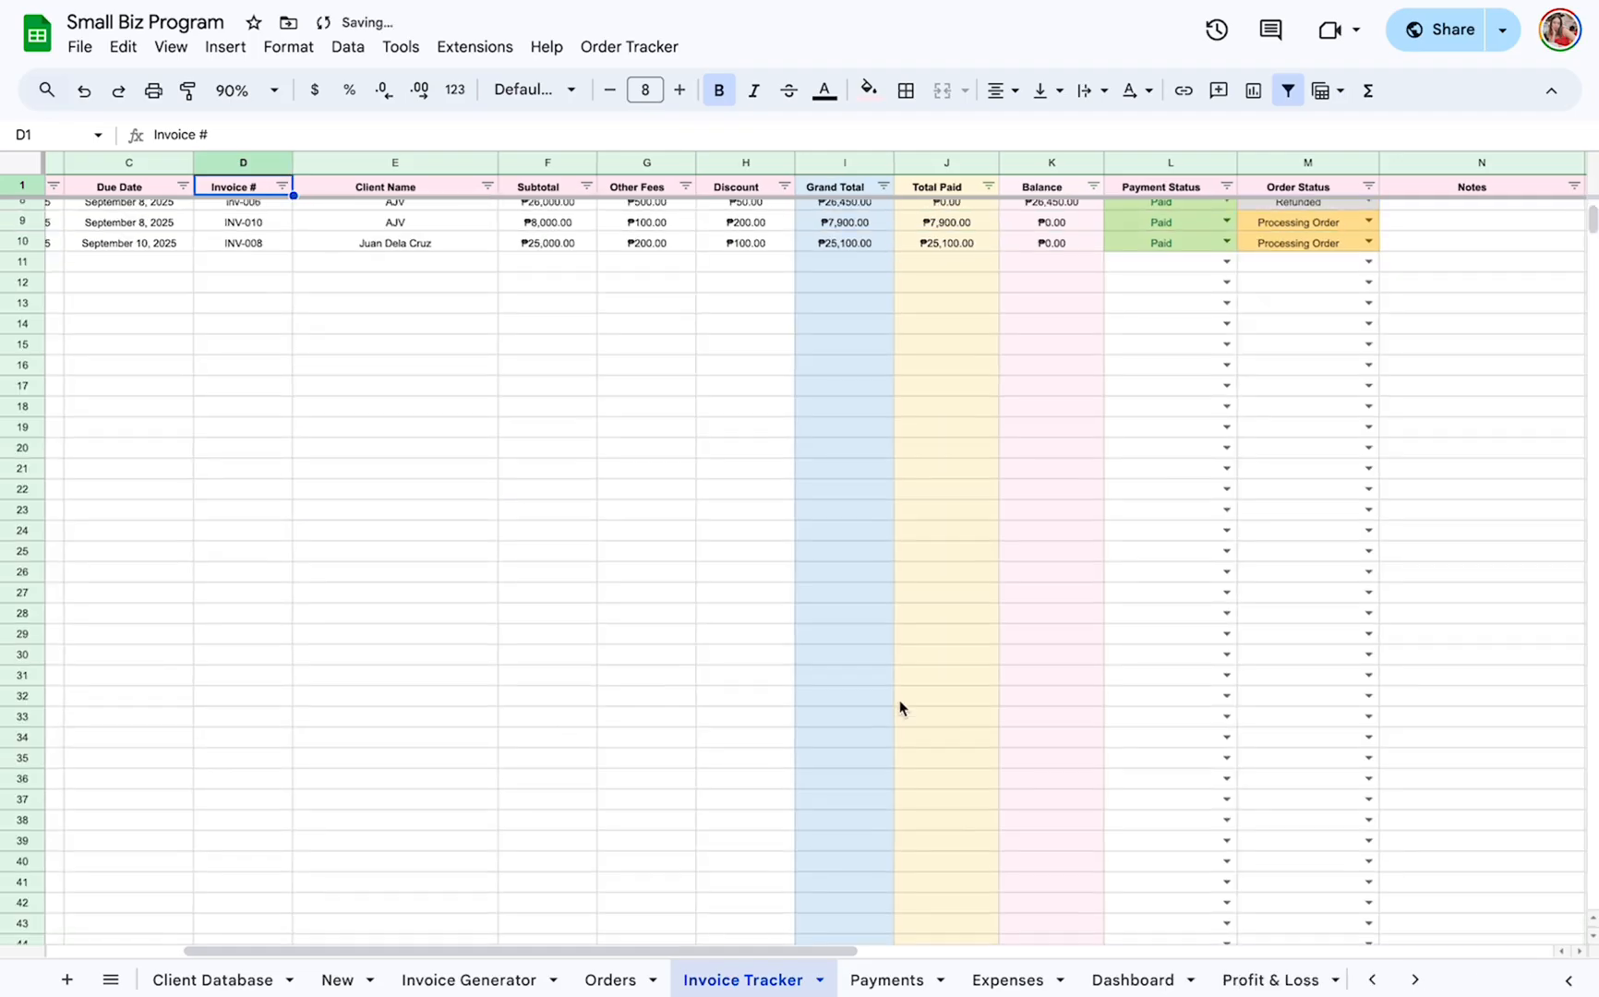
Review the Dashboard's Order Status and Pending Payments sections, including Pending Invoice and Total Receivables, and the monthly heading.
click(1132, 979)
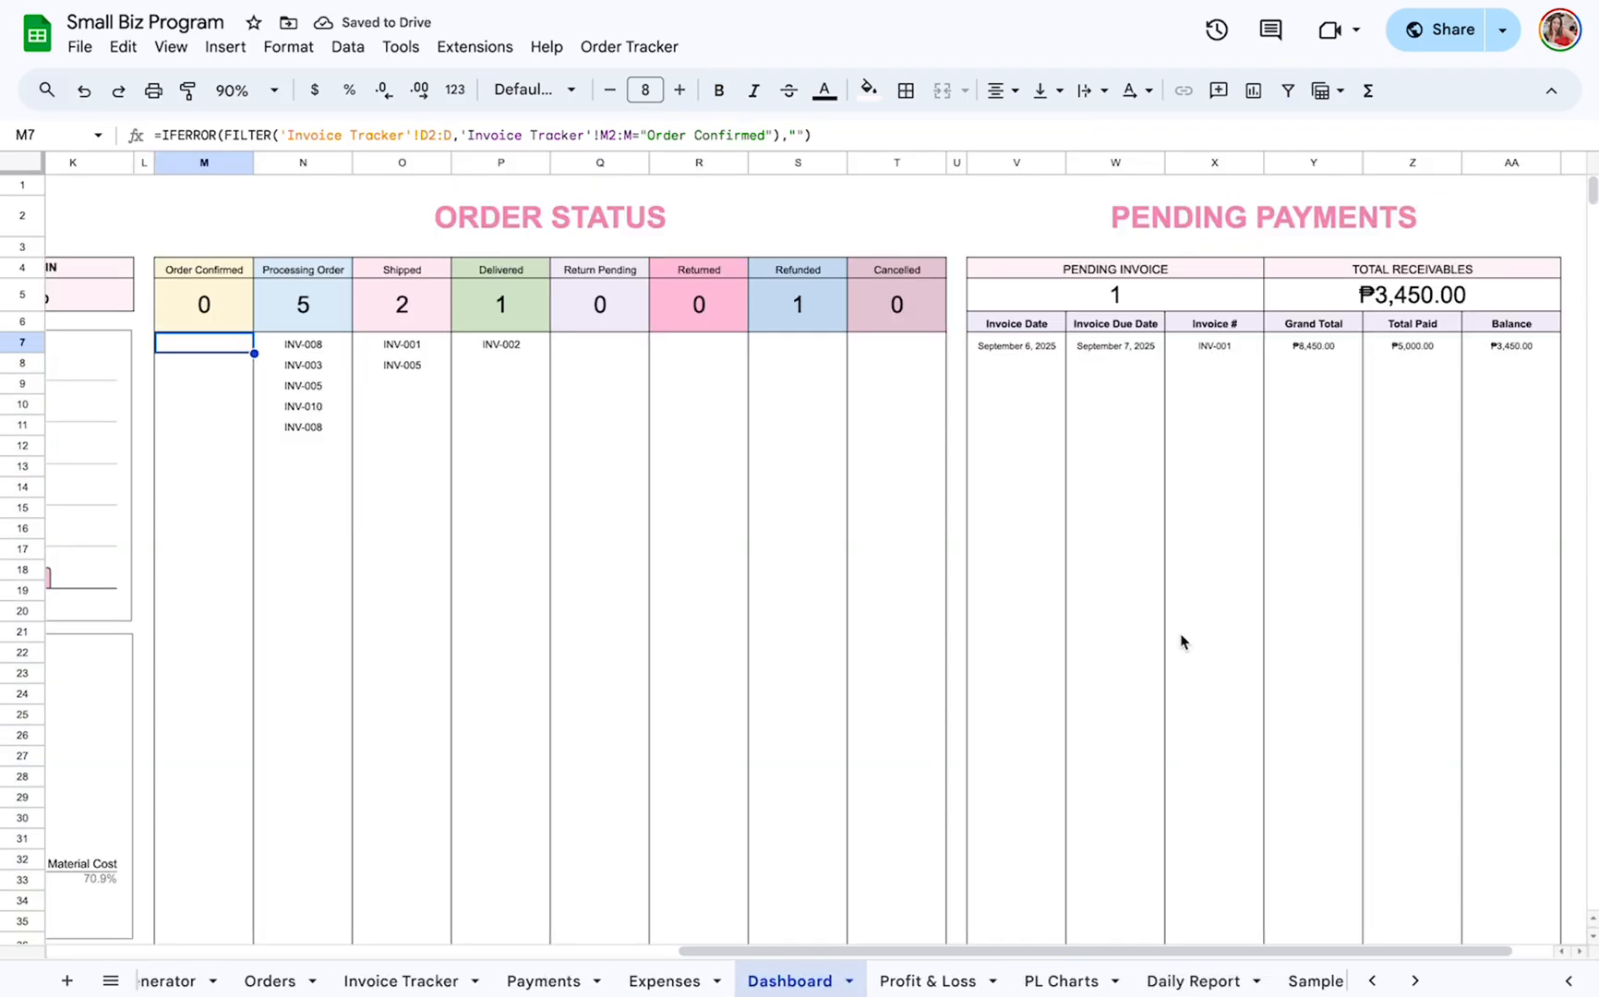
scroll(1182, 641, right, 2)
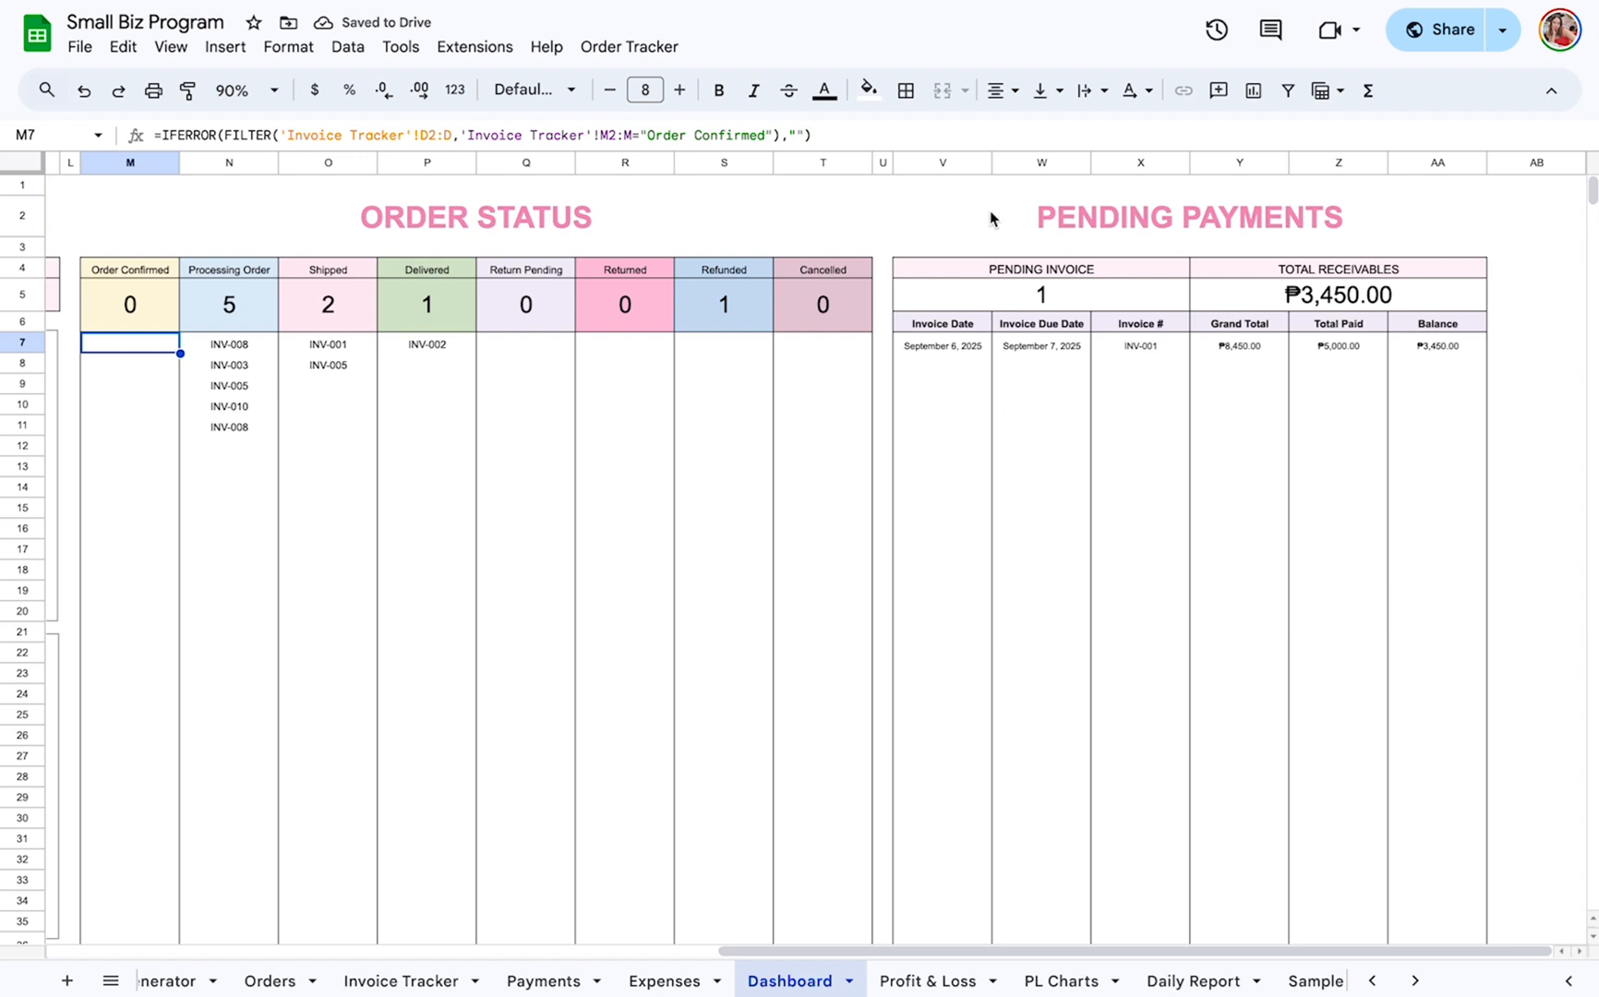
click(1094, 291)
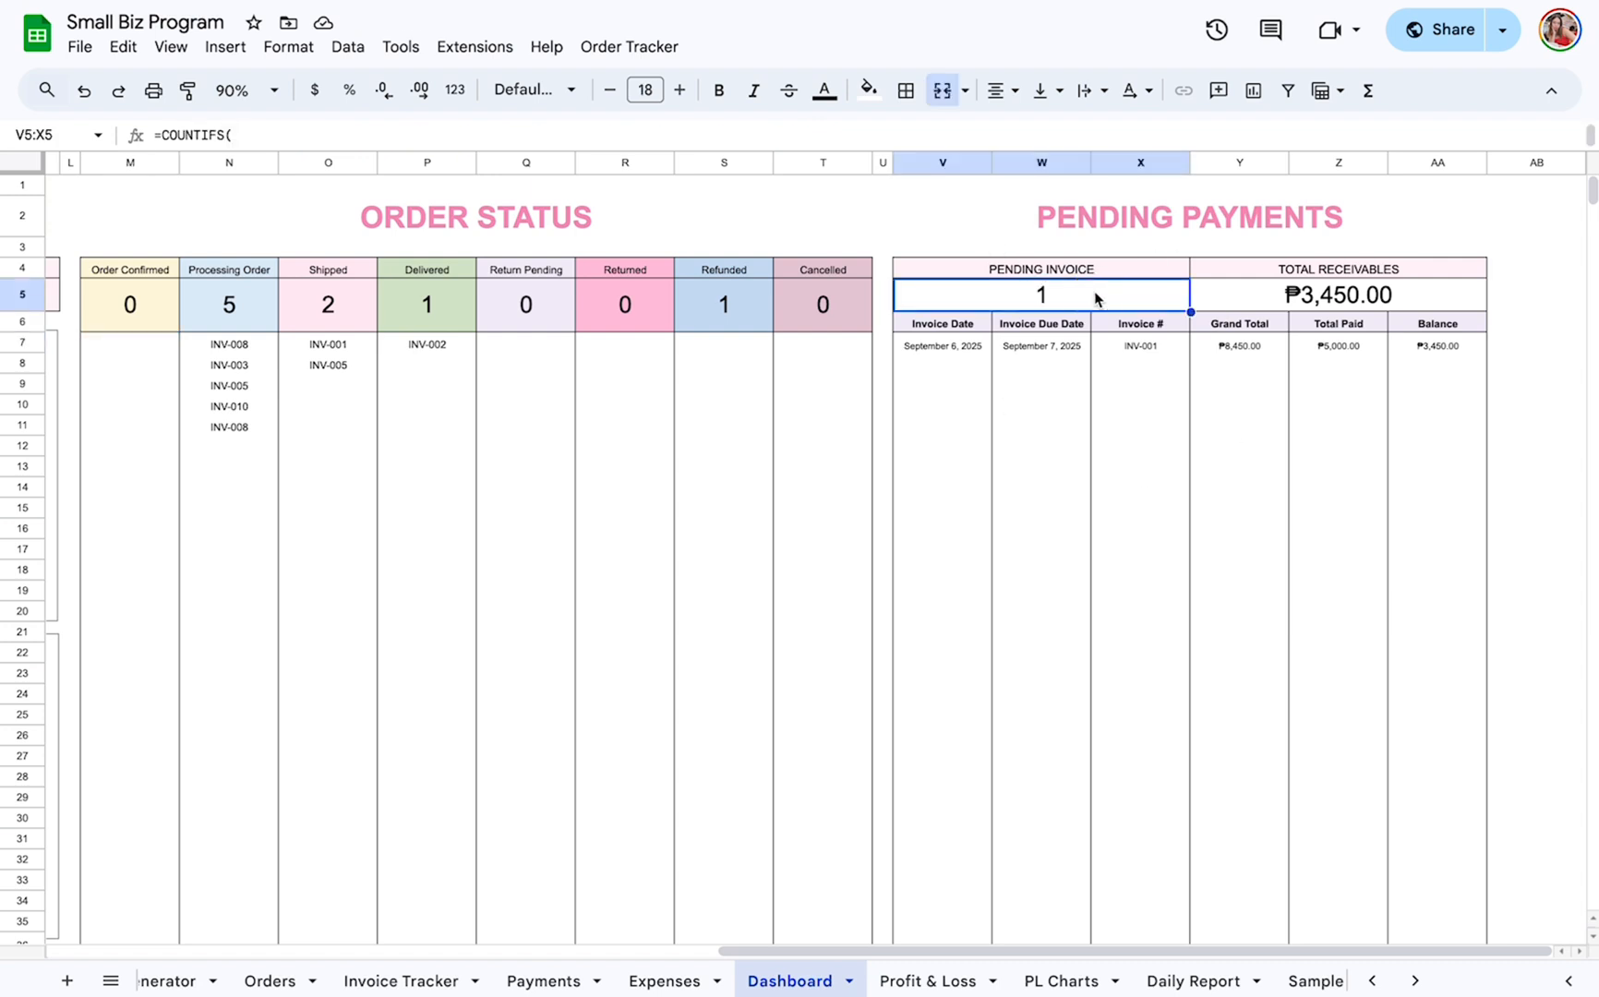
click(1353, 305)
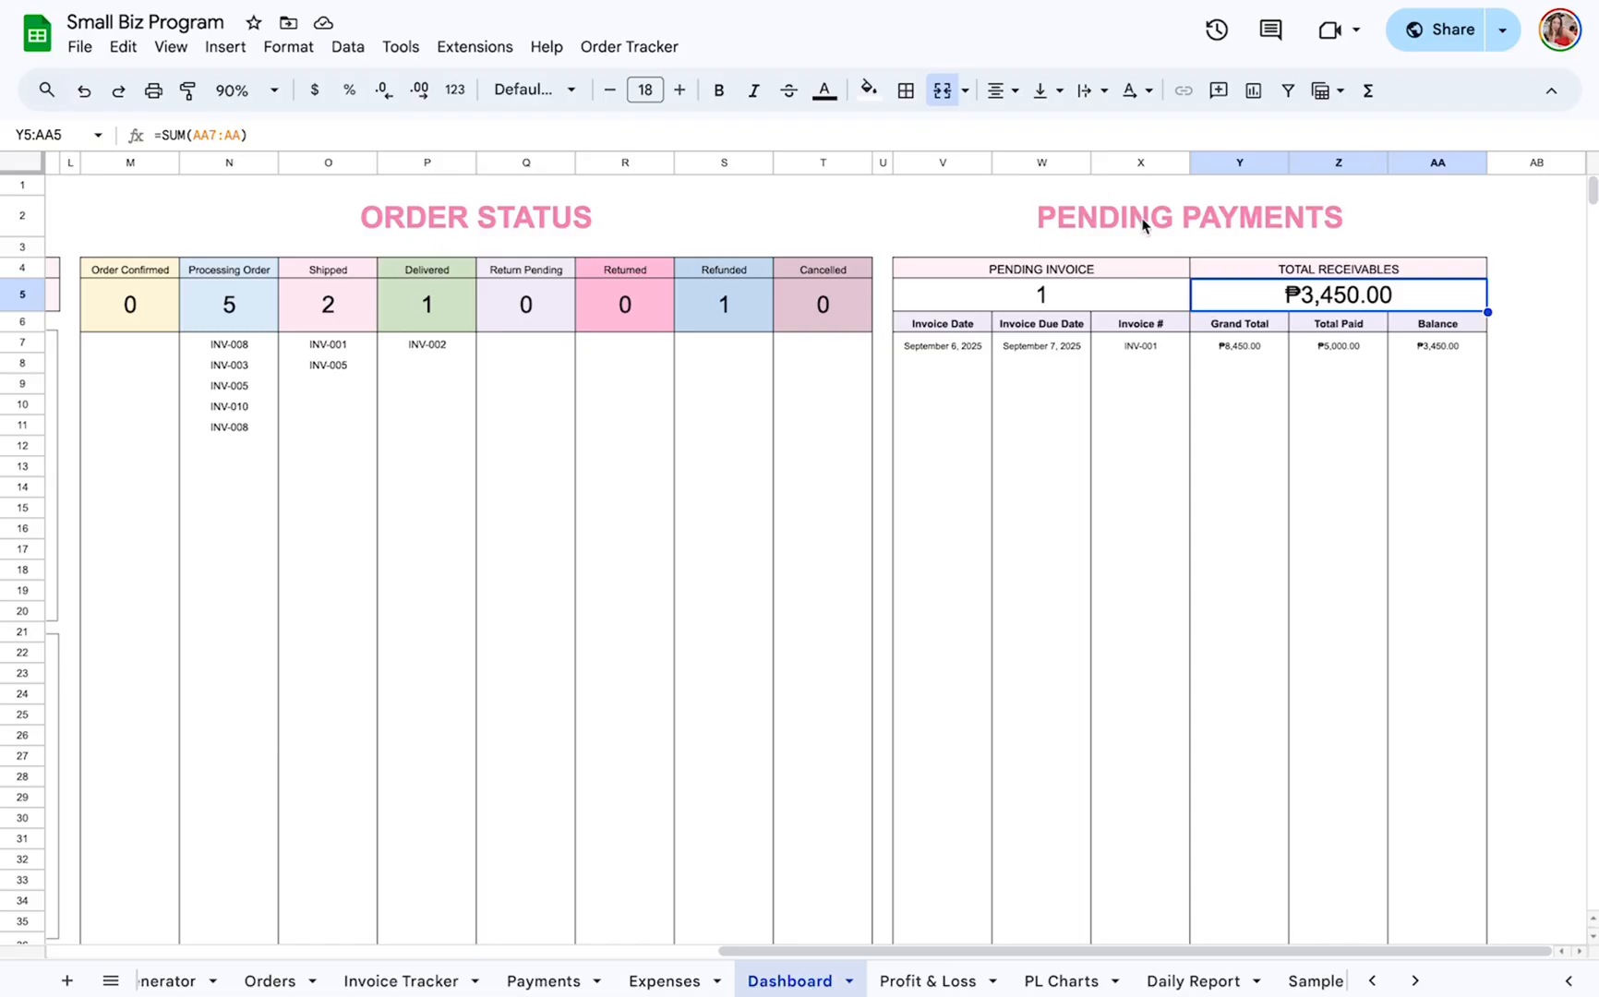
scroll(737, 260, left, 10)
click(635, 214)
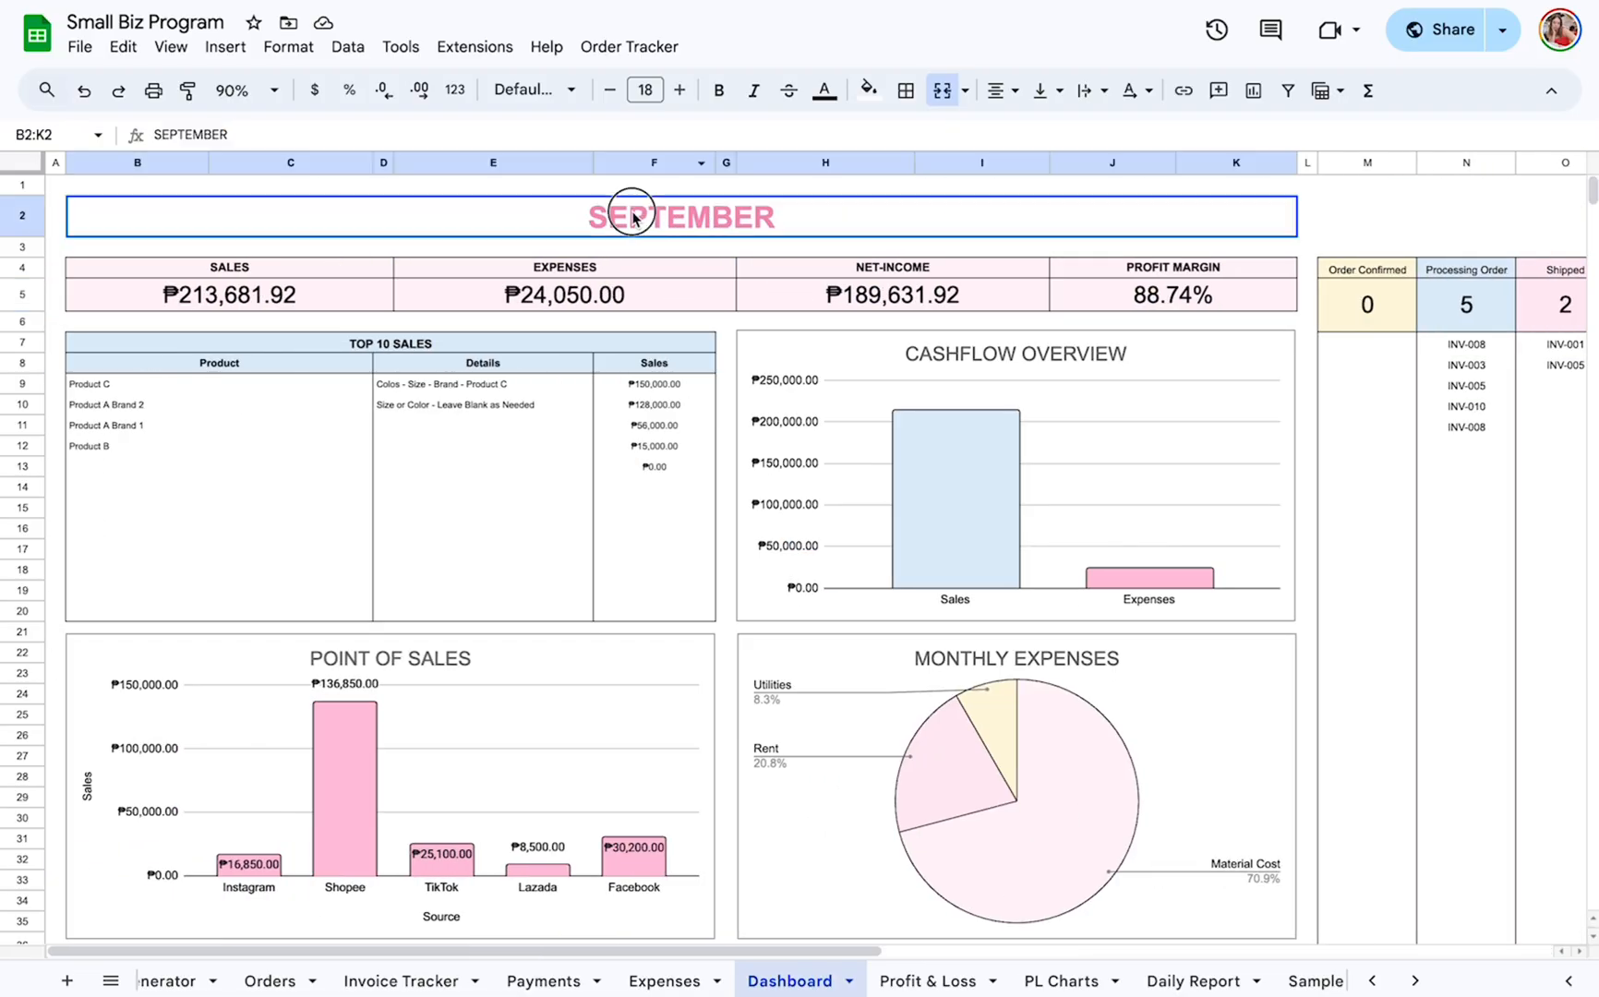
scroll(853, 257, right, 10)
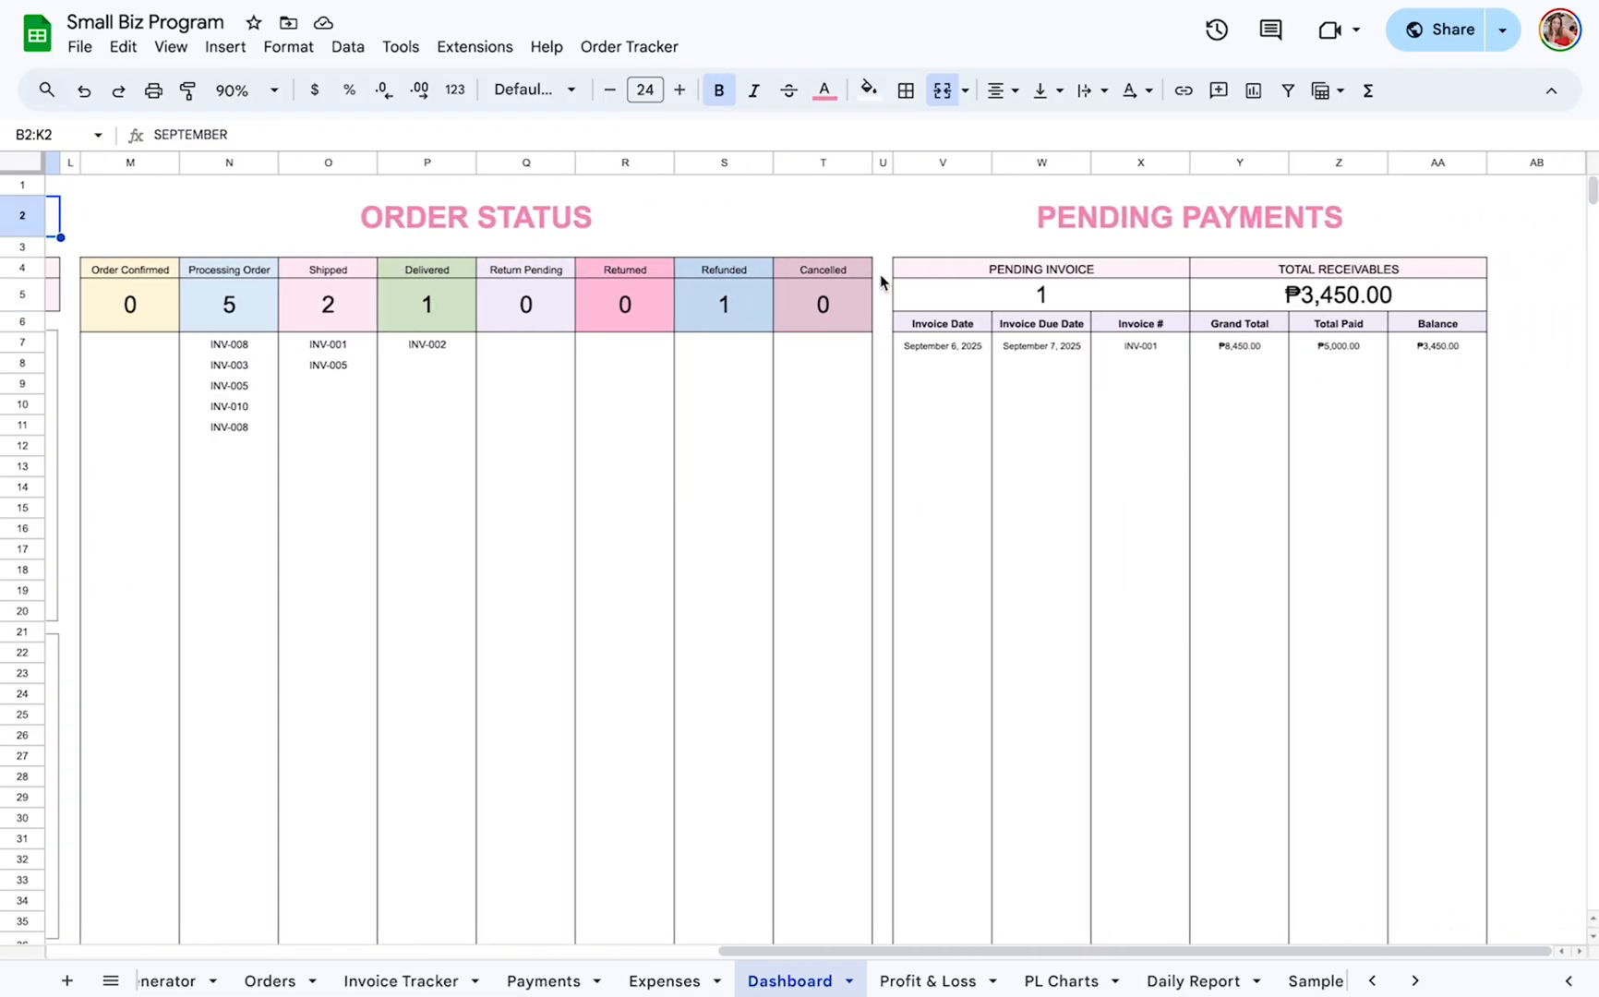
Review the Profit & Loss sheet's YTD Sales, YTD Expenses, YTD Net-Income and Profit Margin % summary.
click(949, 978)
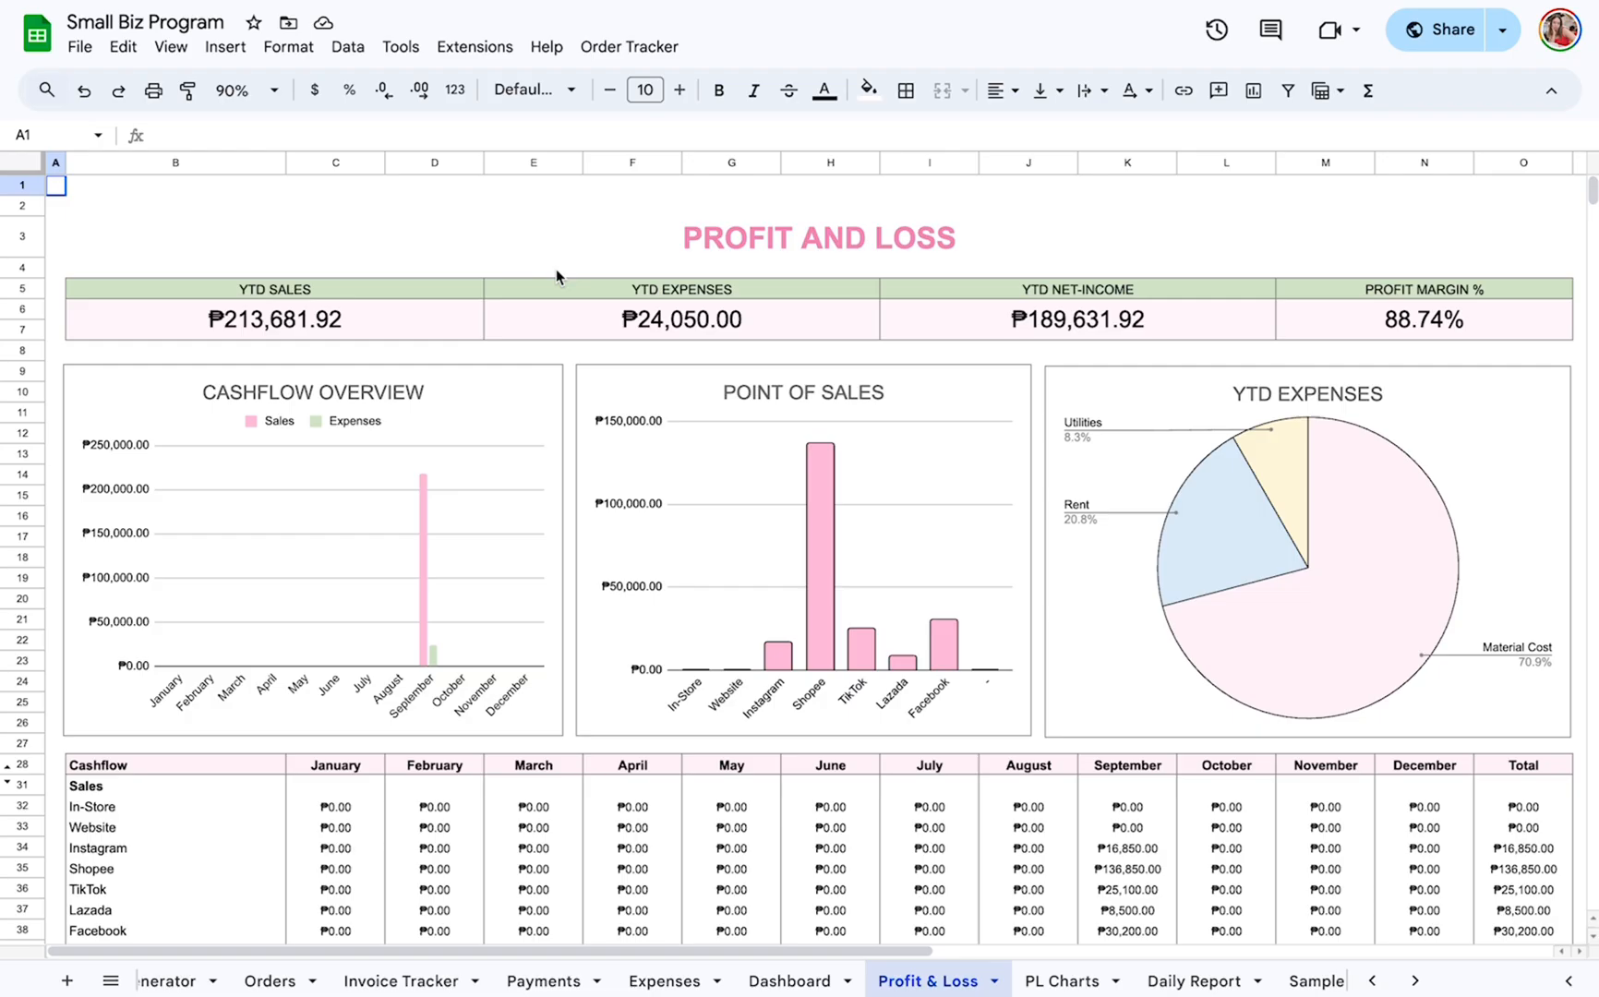
click(285, 292)
click(637, 294)
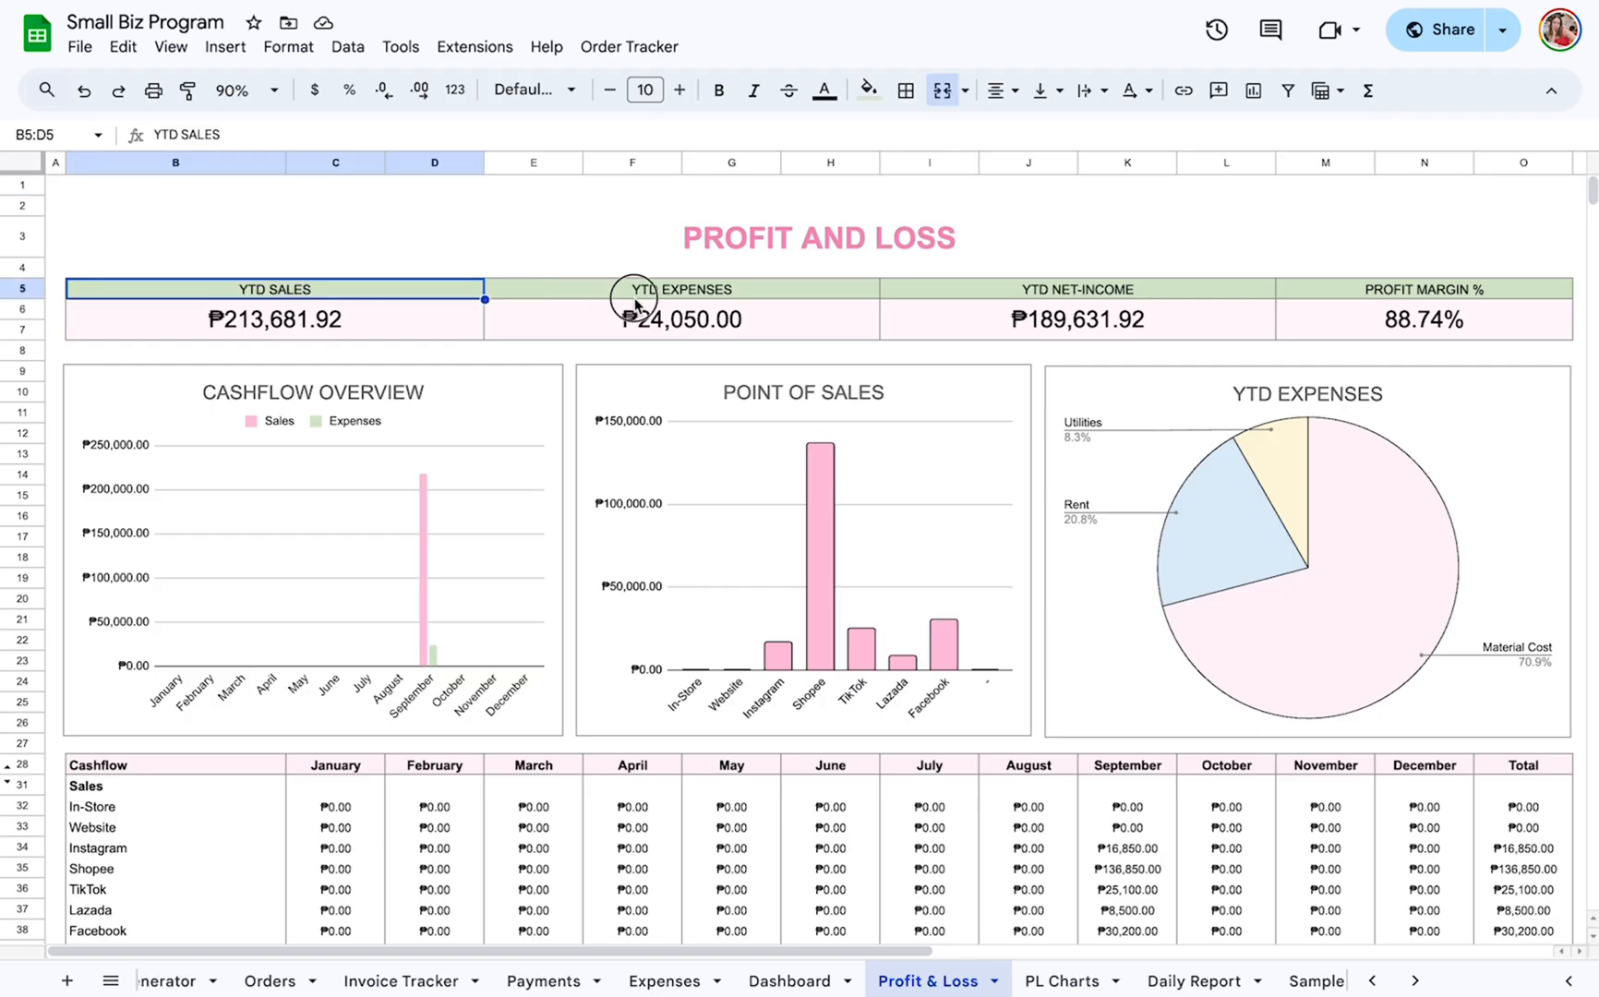
click(1131, 295)
click(1452, 294)
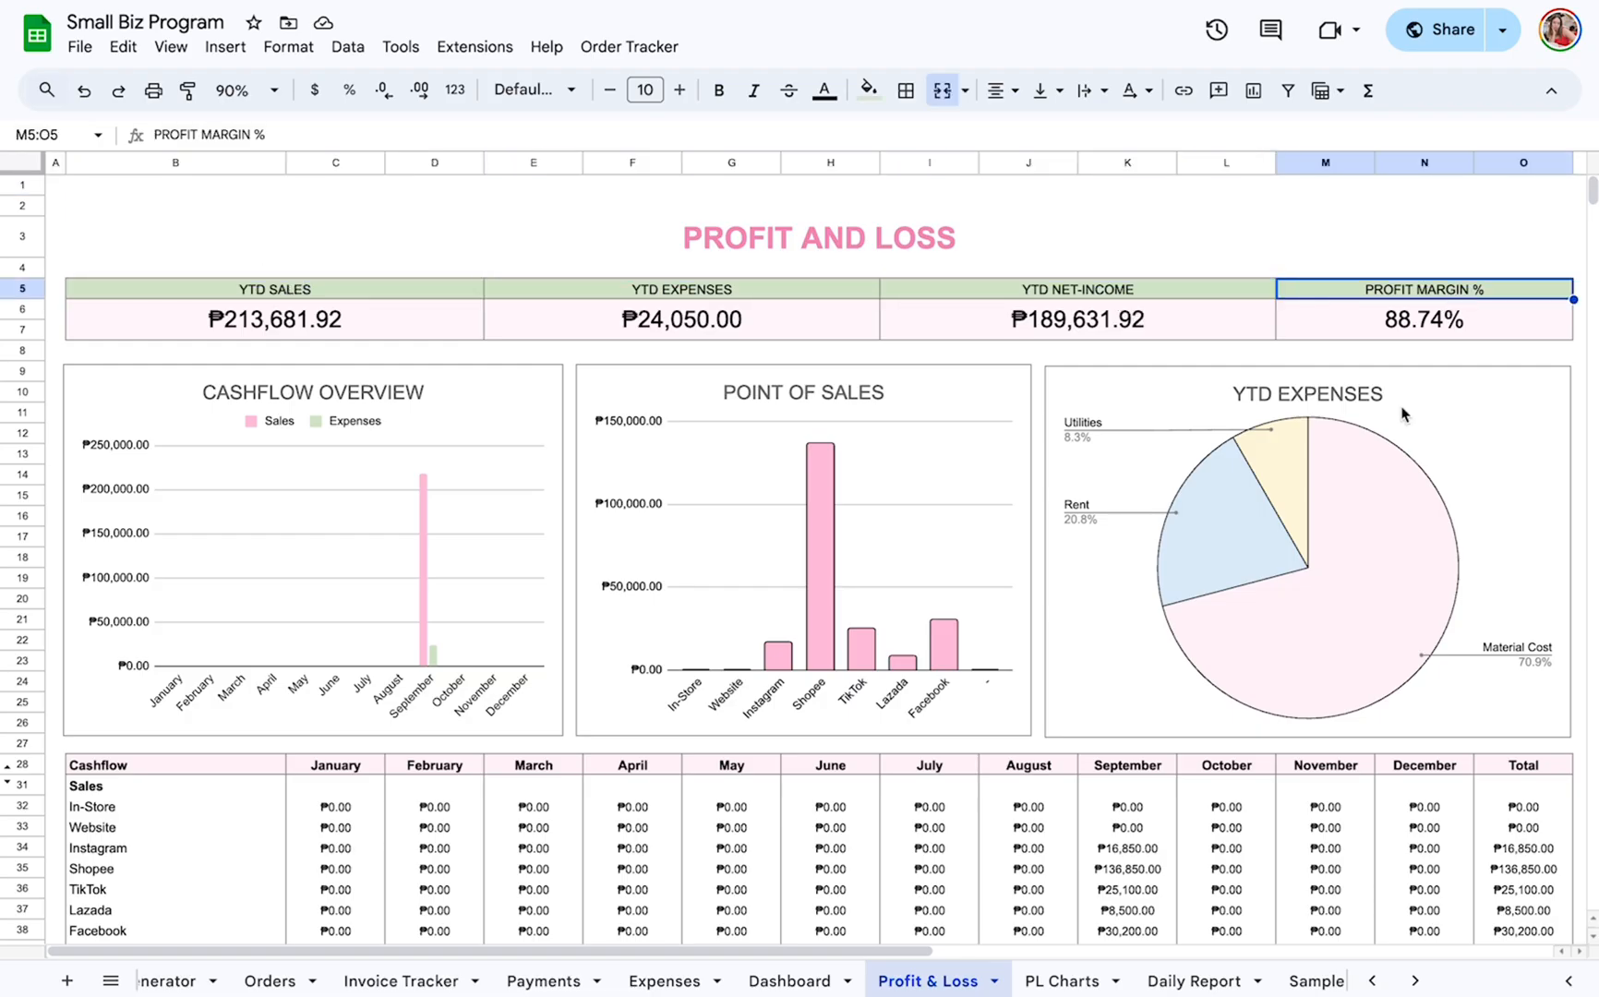
Examine the Profit & Loss charts and monthly cashflow table, from sales and transaction fees through expenses, net income and profit margin.
scroll(1366, 517, down, 2)
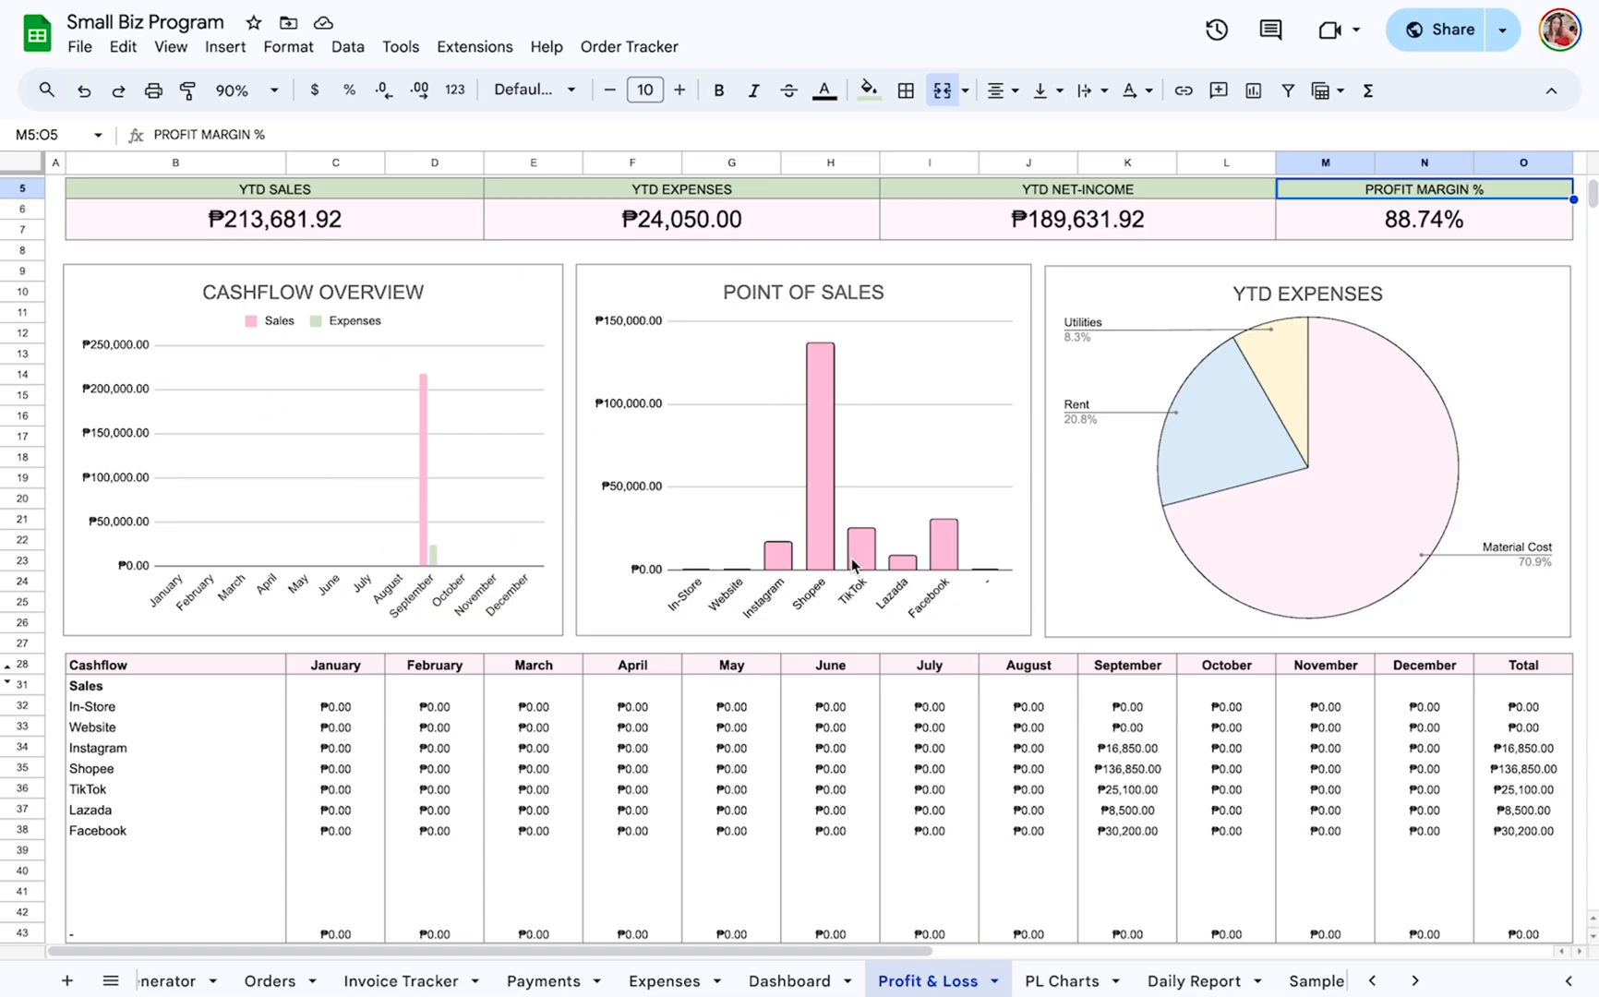
scroll(1038, 489, down, 5)
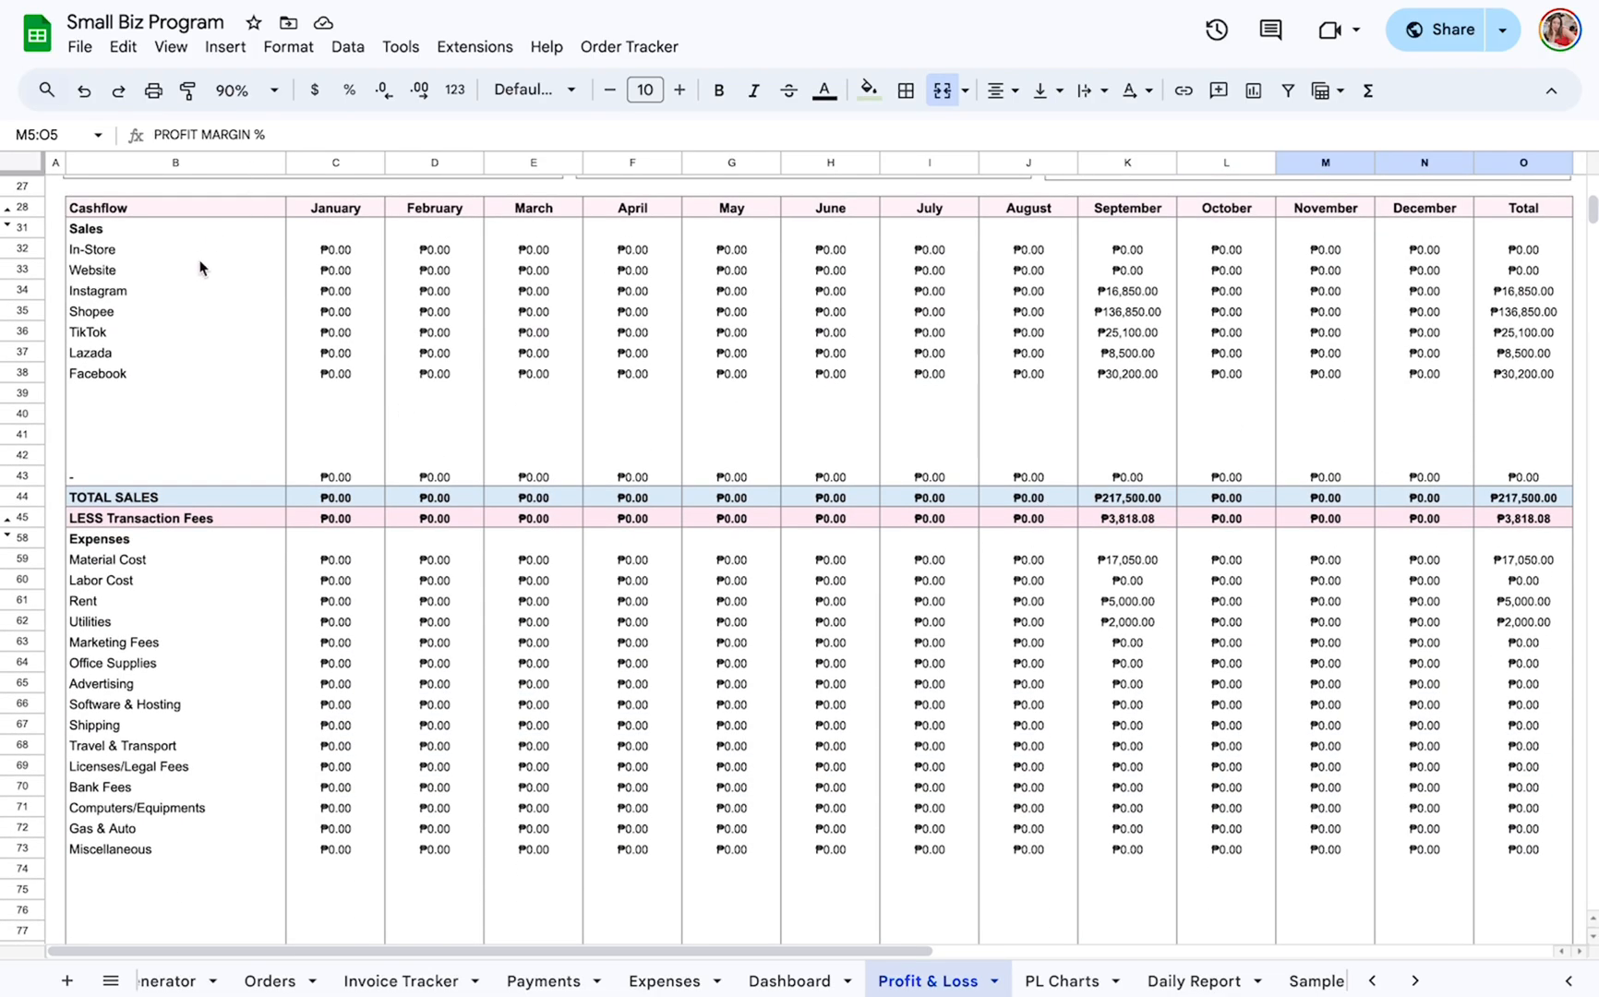
scroll(205, 332, up, 1)
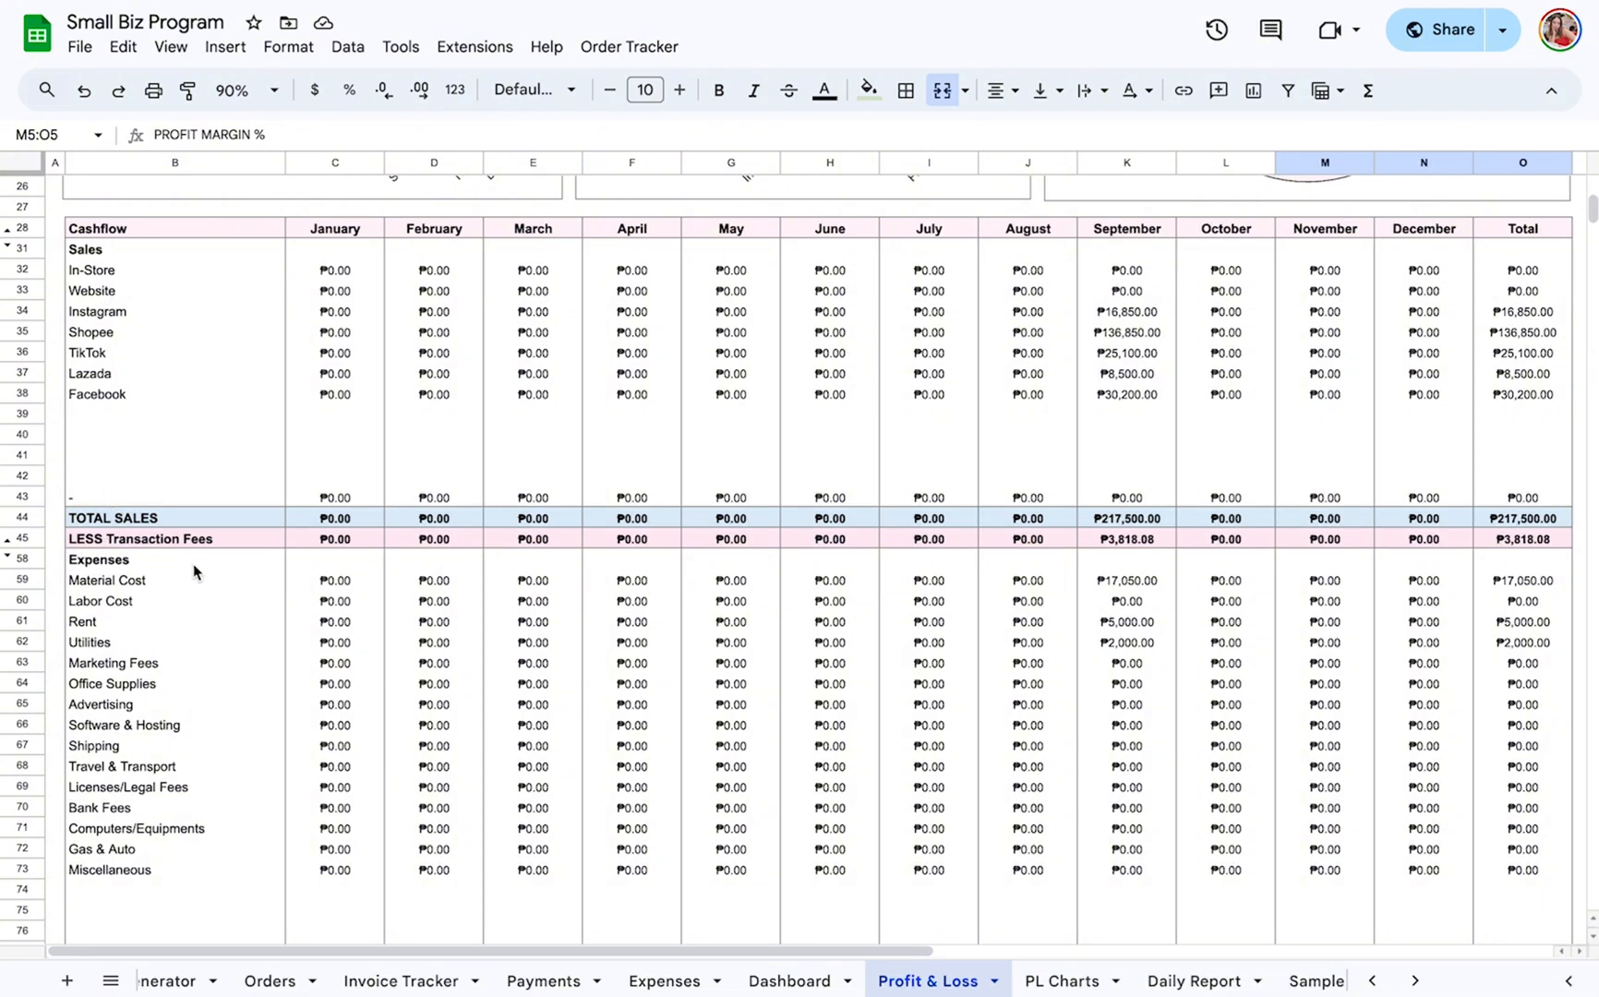
scroll(318, 543, down, 2)
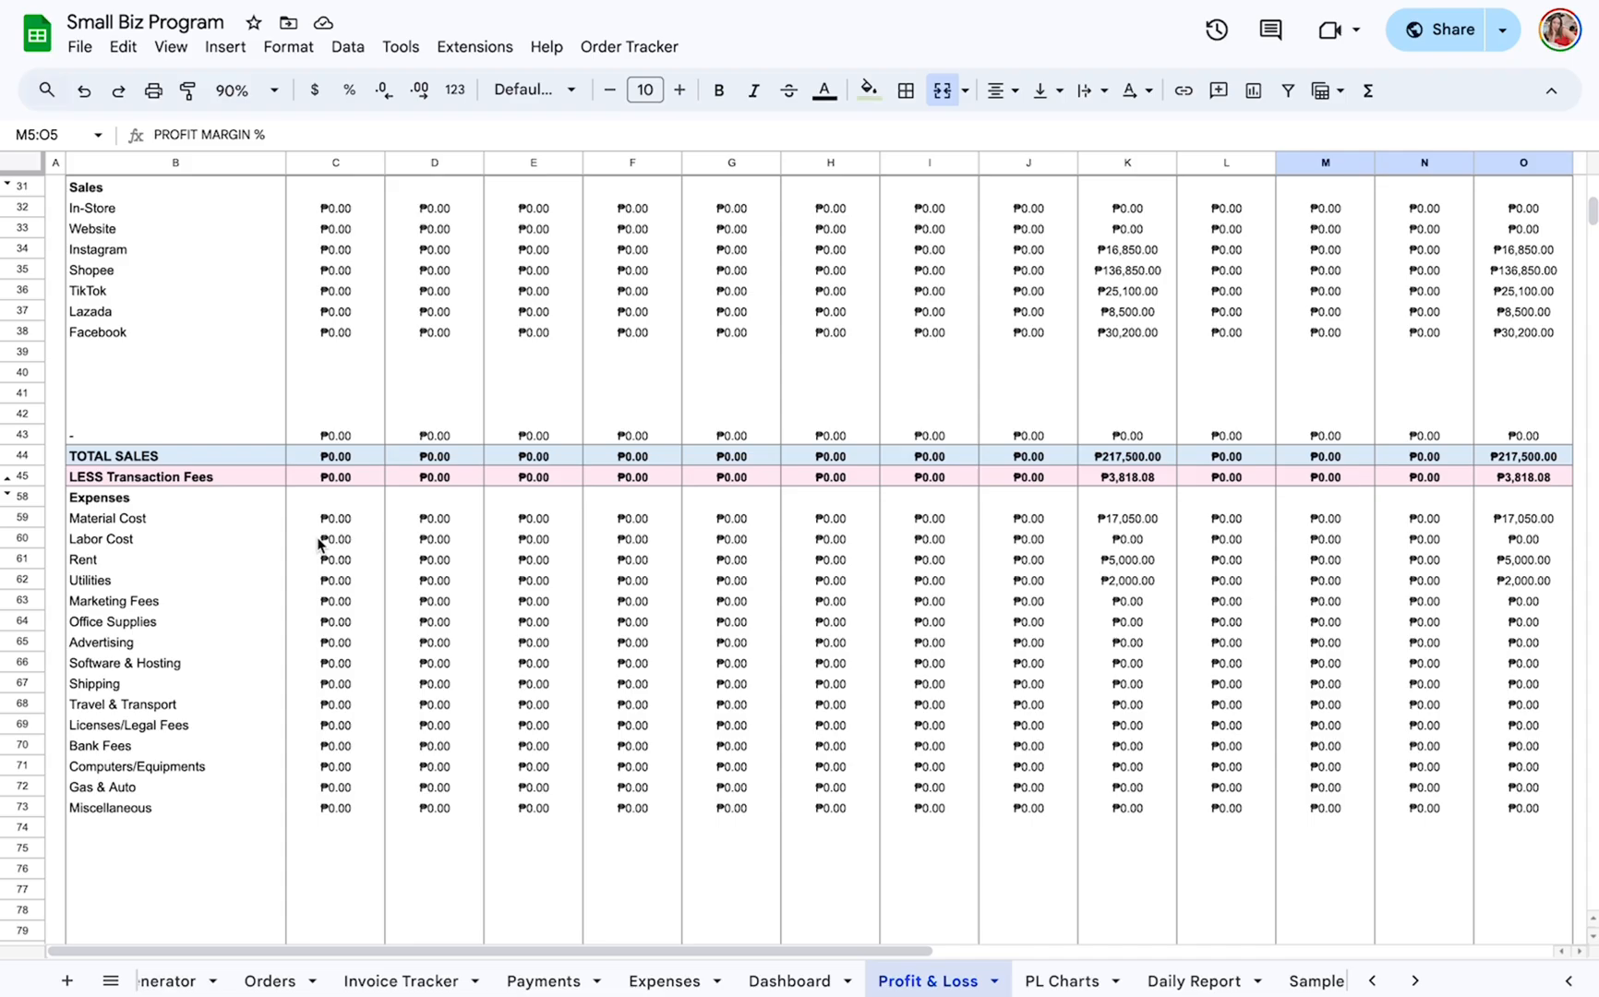
scroll(179, 739, down, 2)
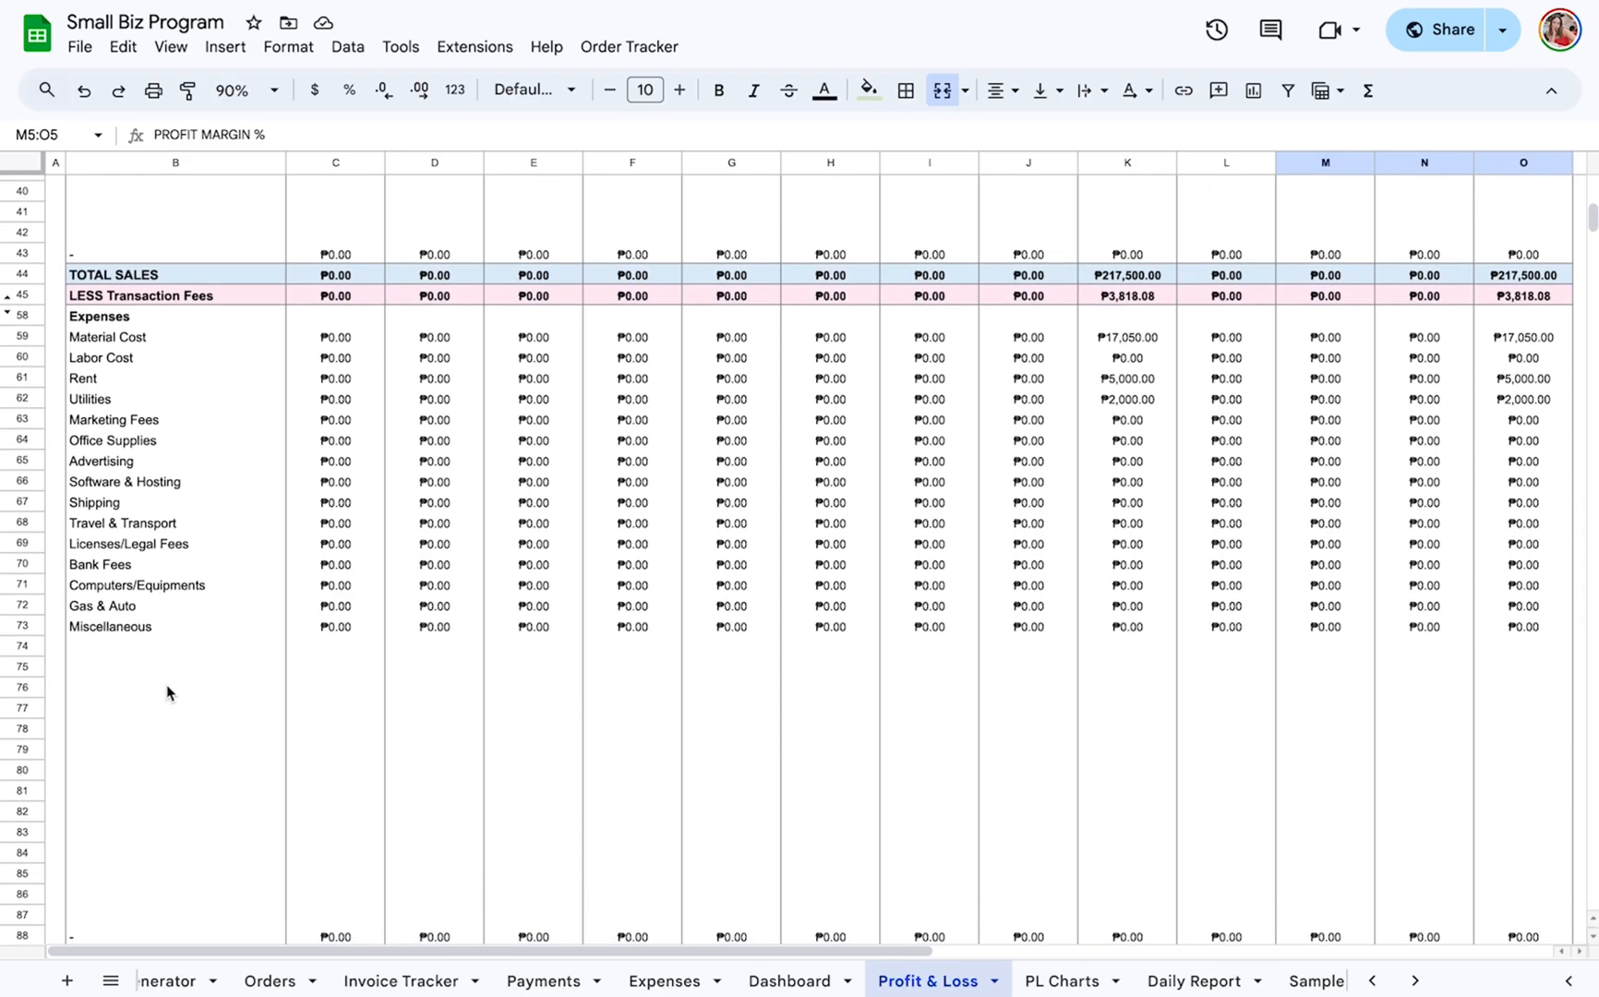
scroll(115, 652, down, 4)
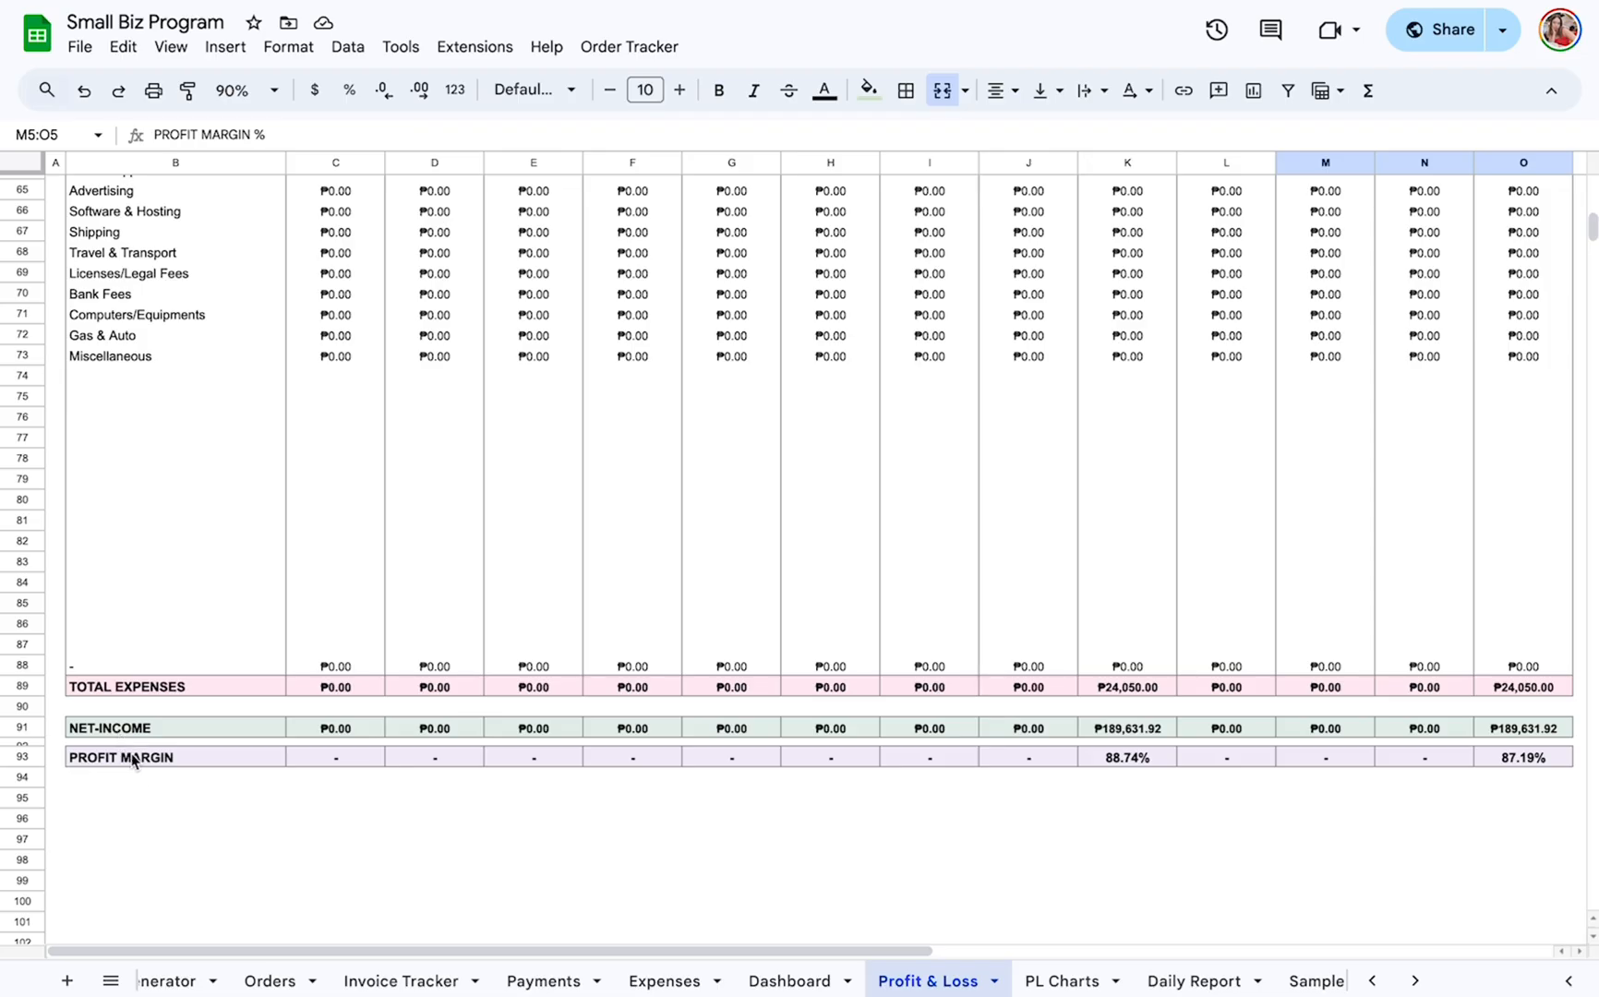
scroll(137, 774, up, 20)
scroll(198, 746, down, 2)
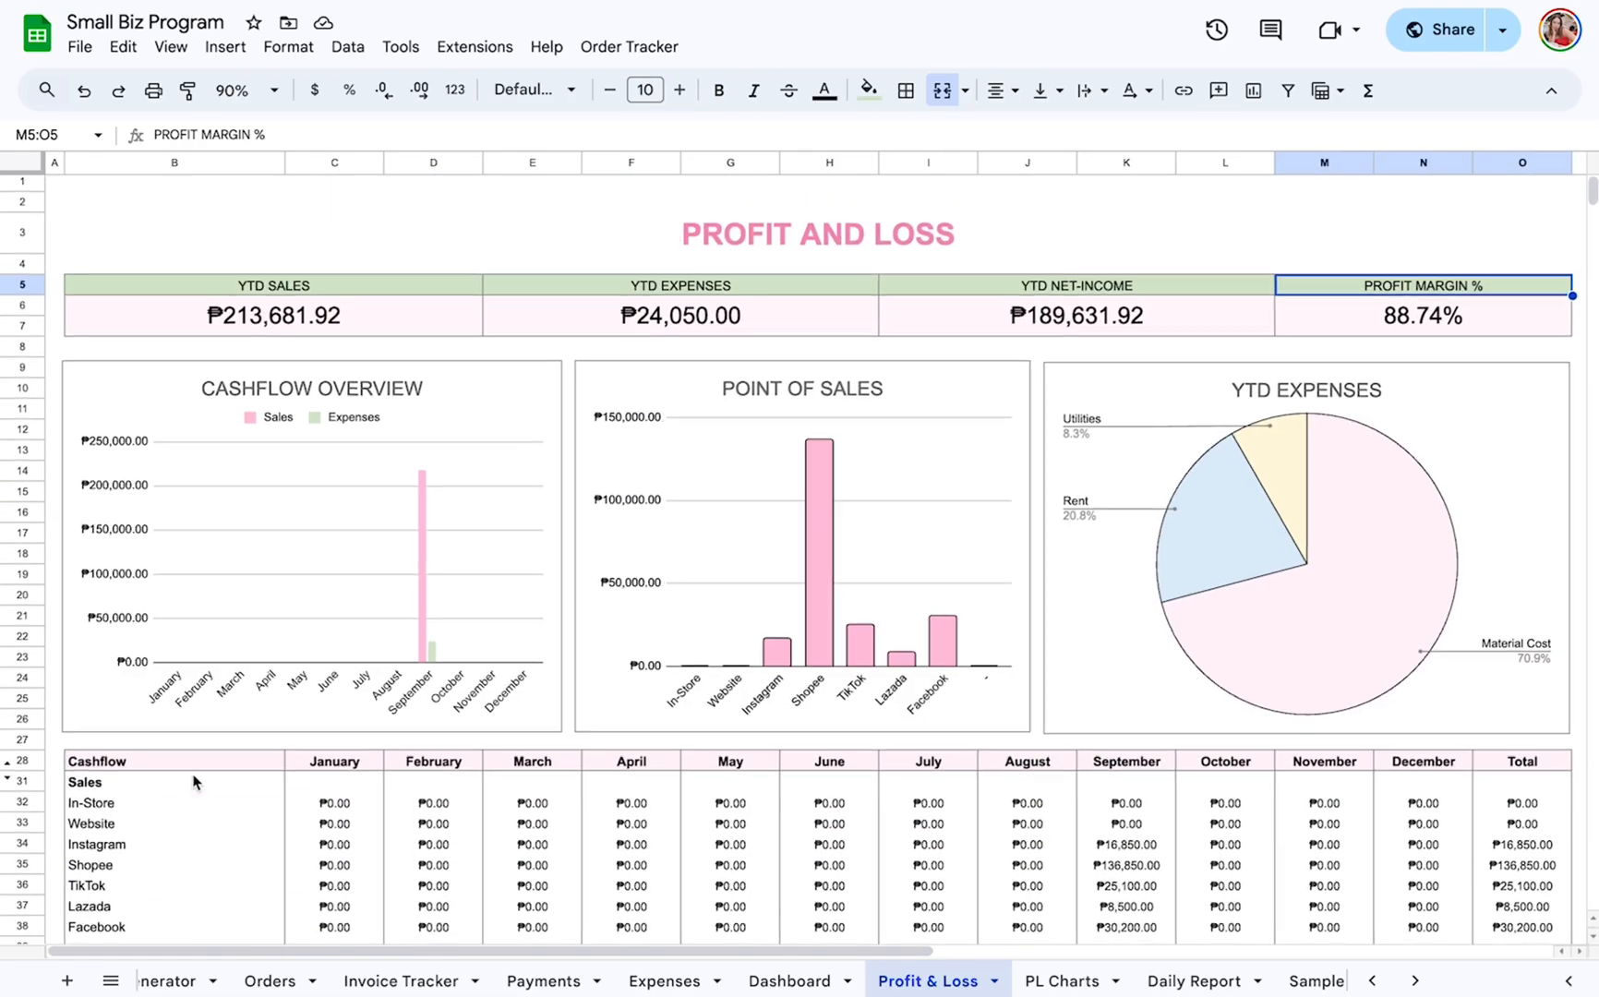
View the Daily Report for September 9, 2025, and set its date back to September 6, 2025.
click(1145, 969)
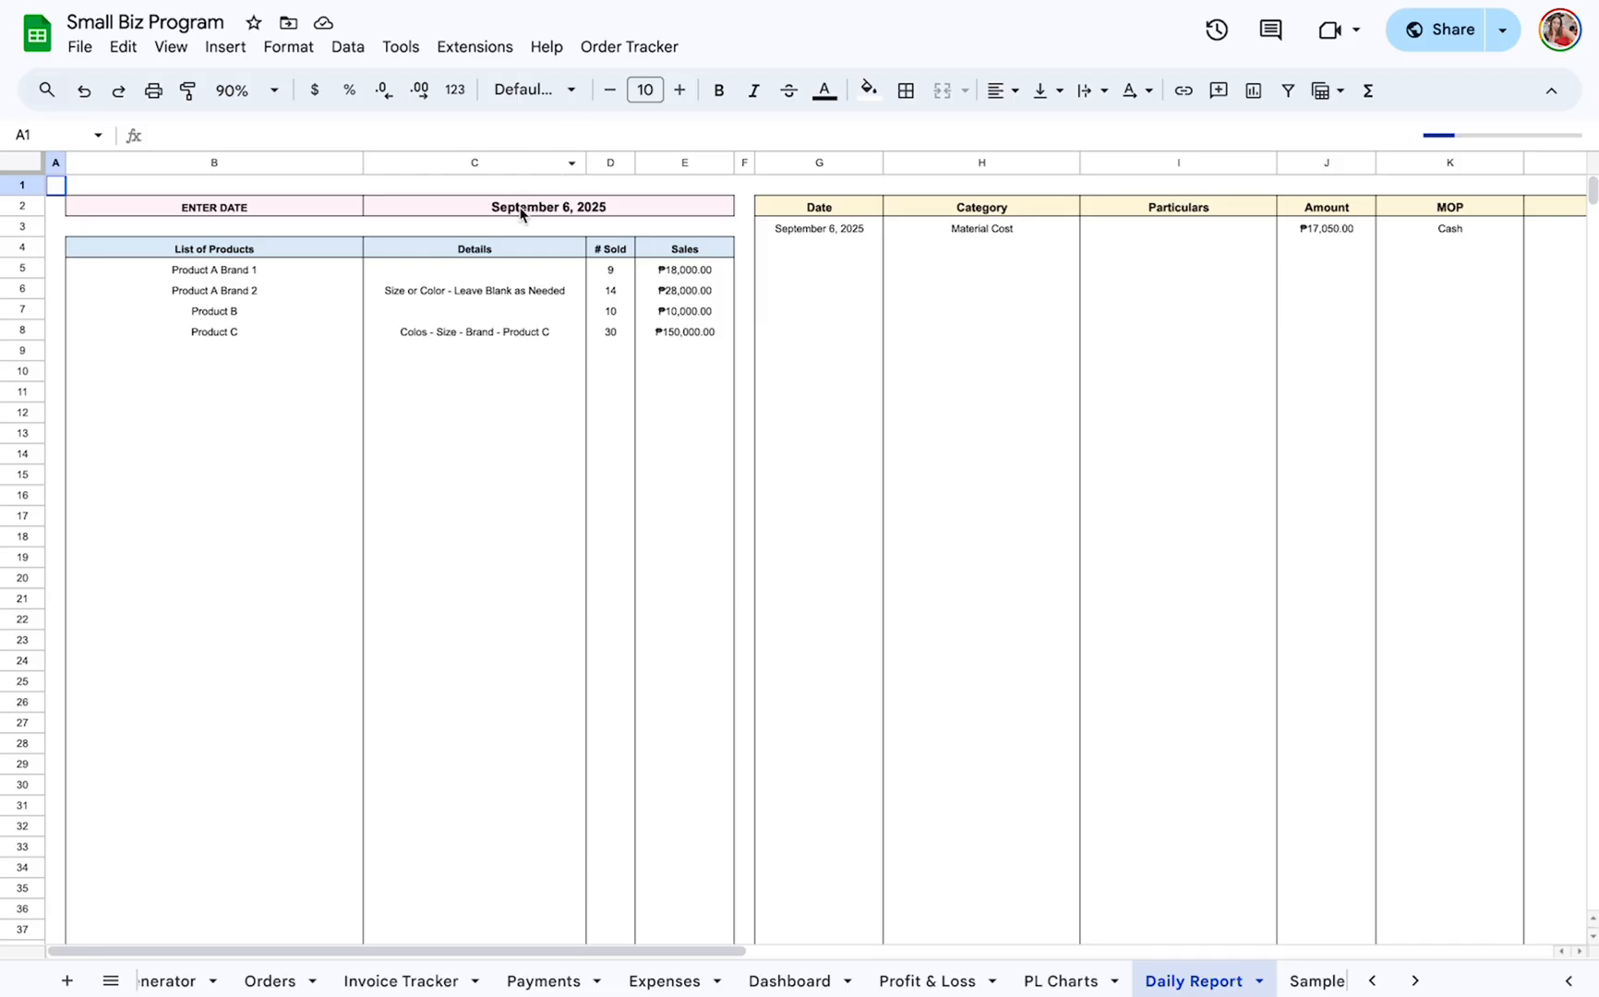
click(520, 211)
double_click(542, 207)
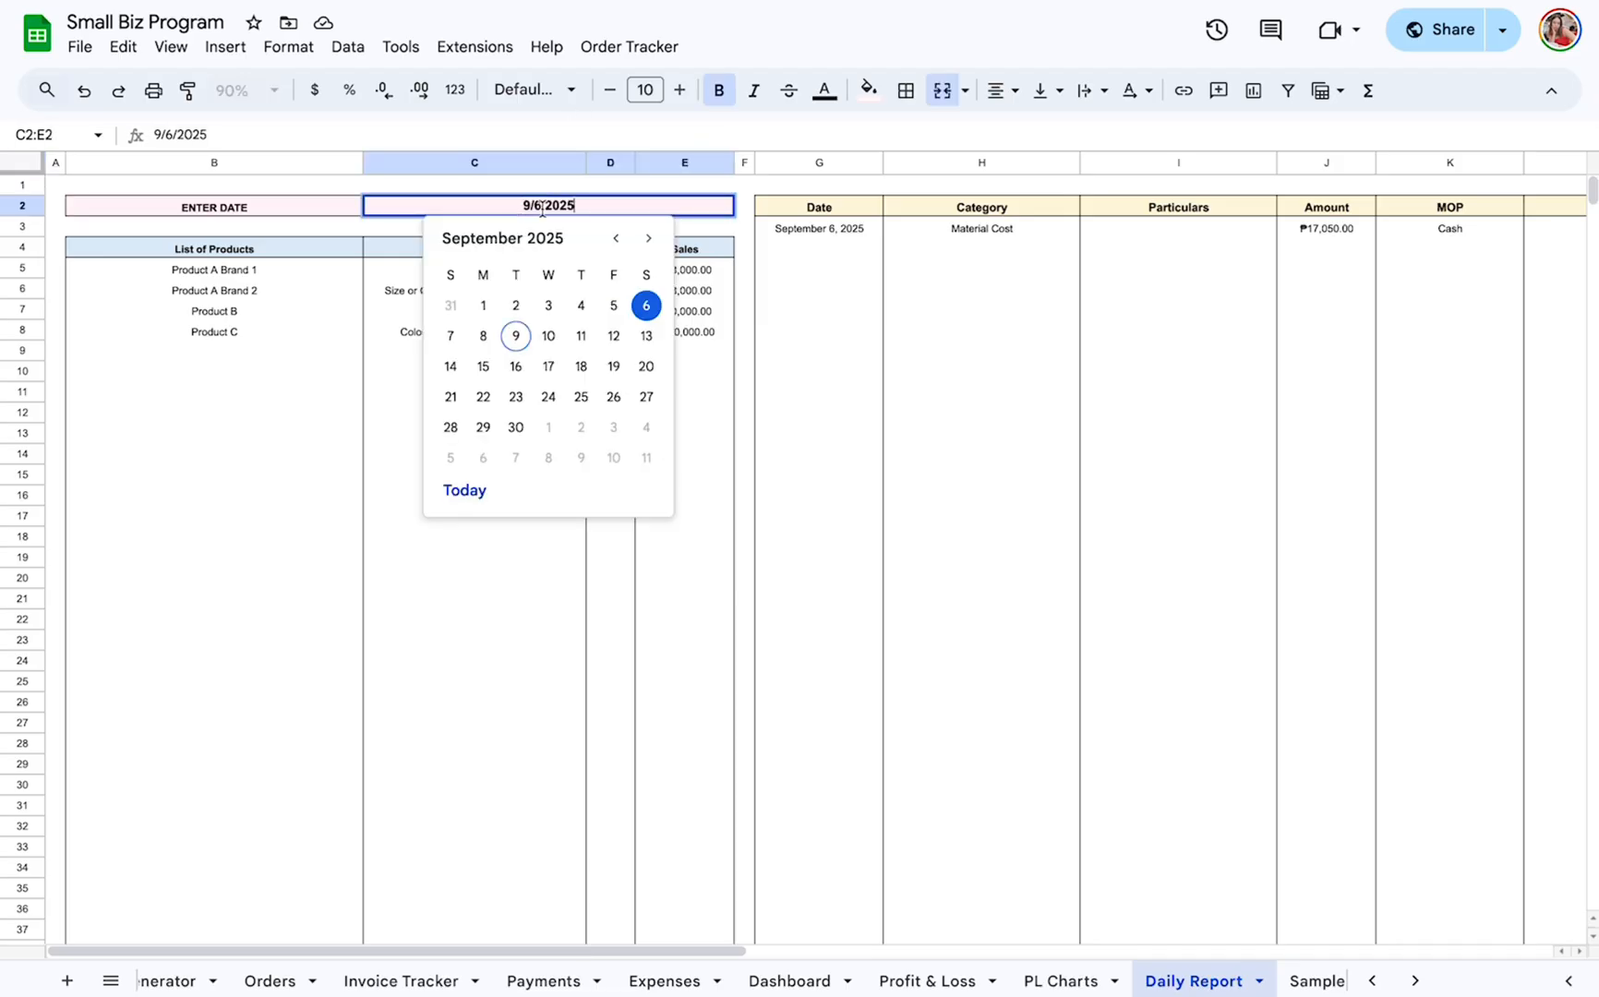
click(513, 336)
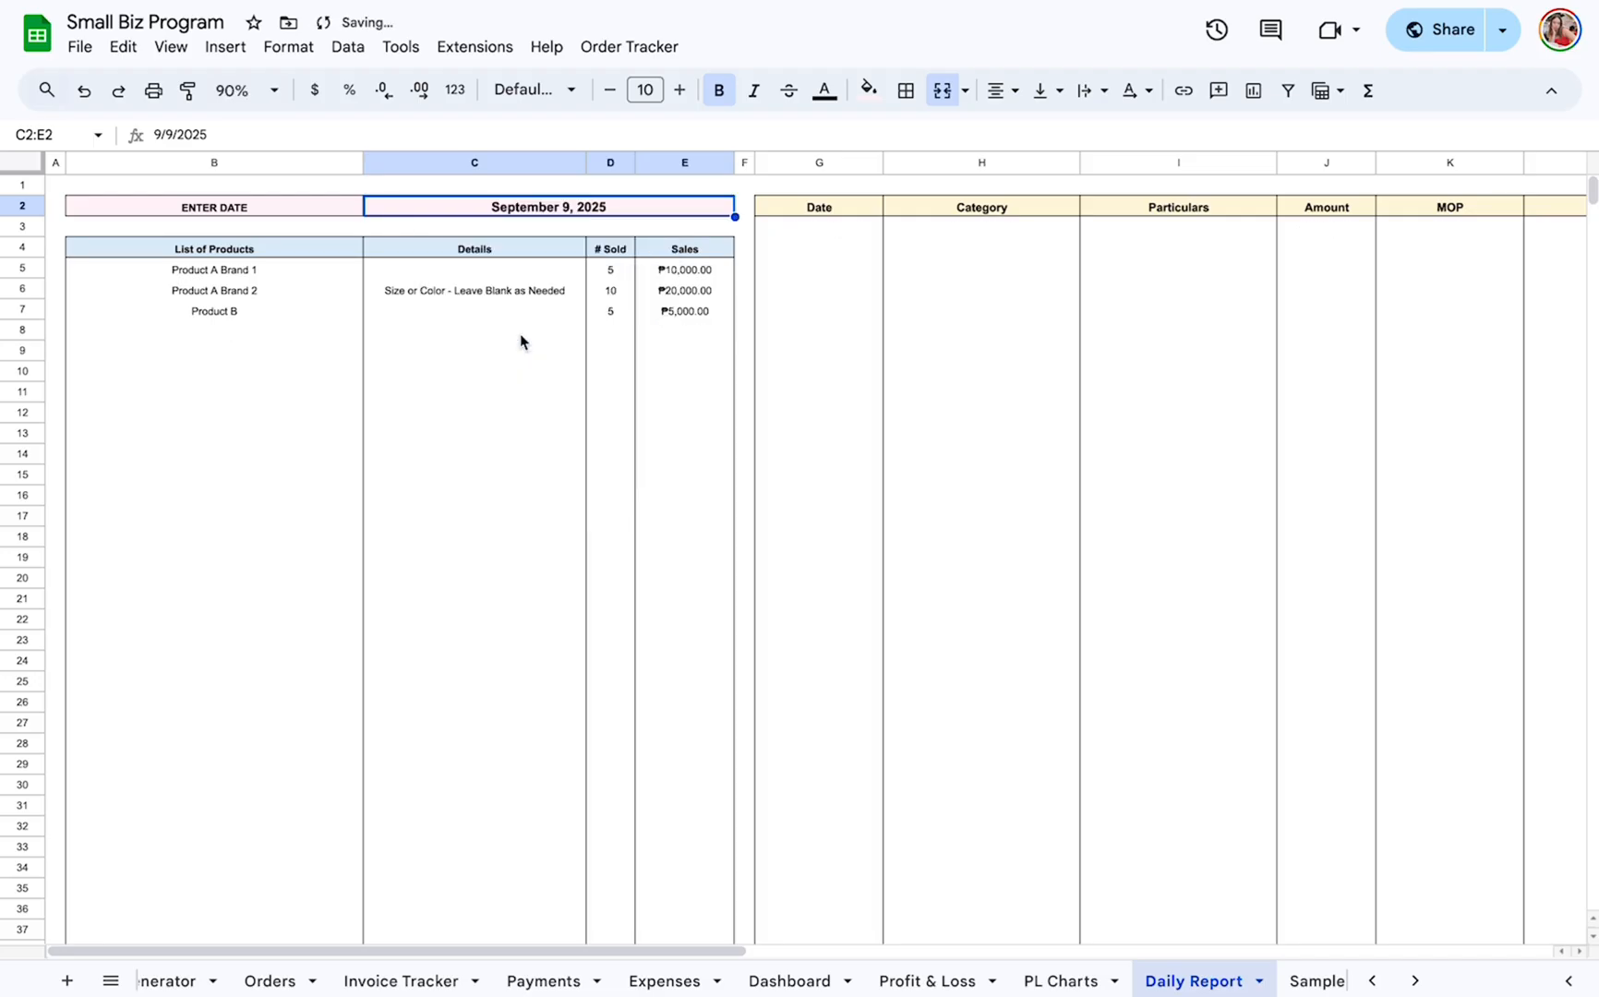
double_click(627, 210)
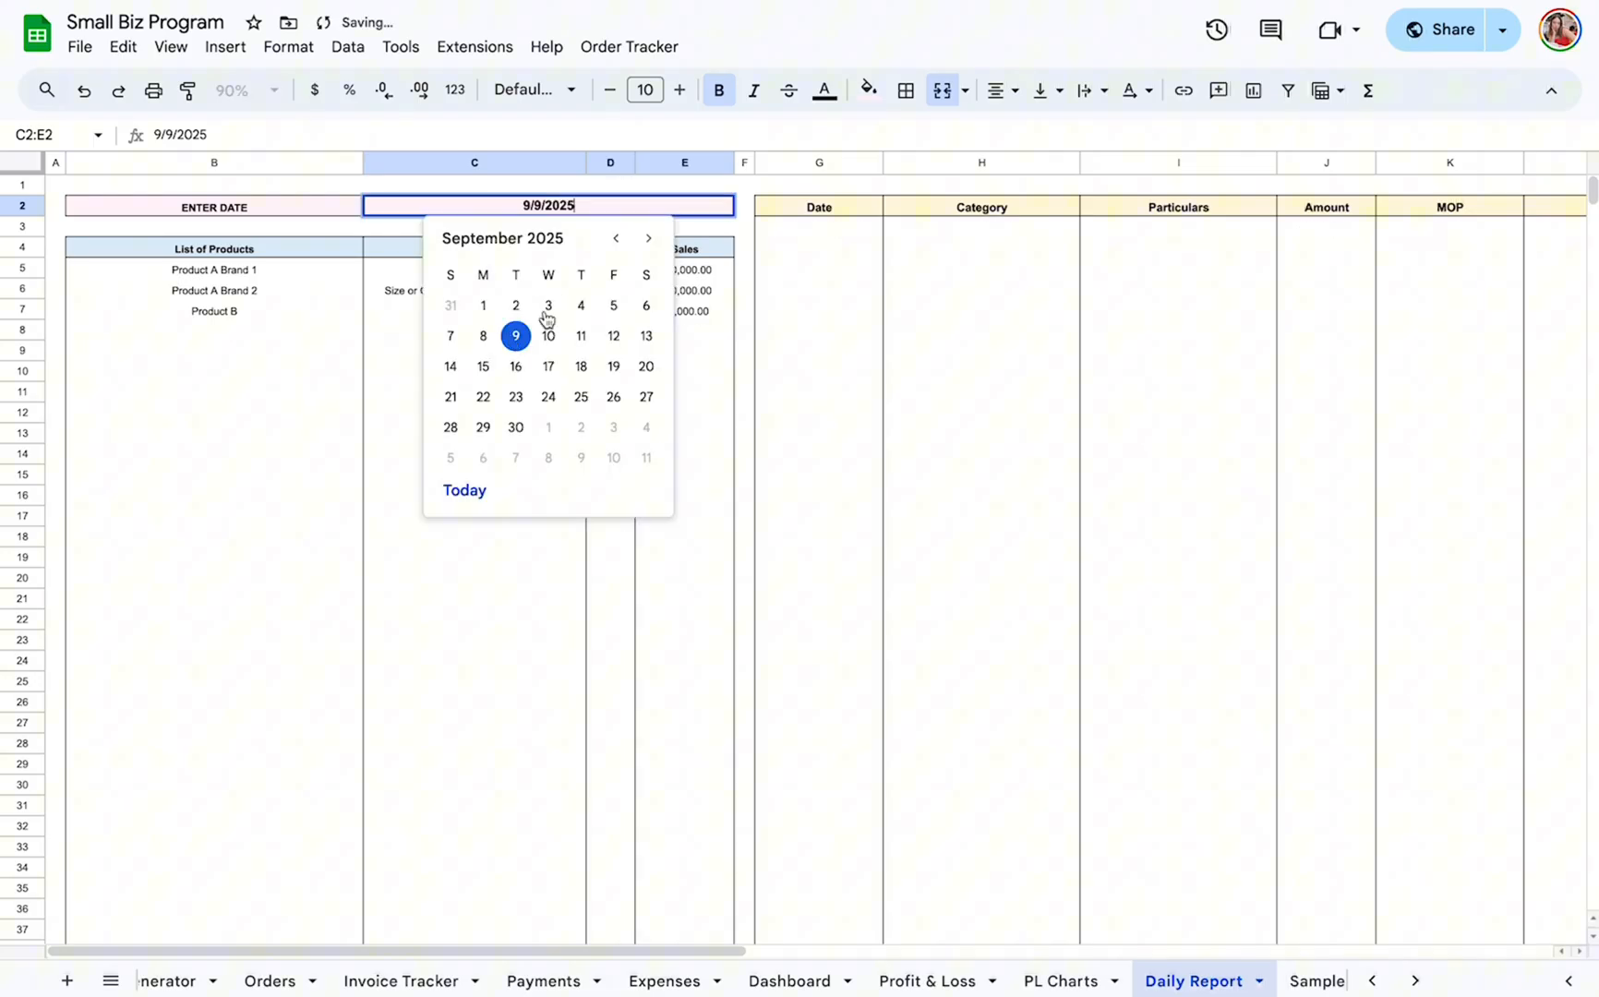
click(648, 305)
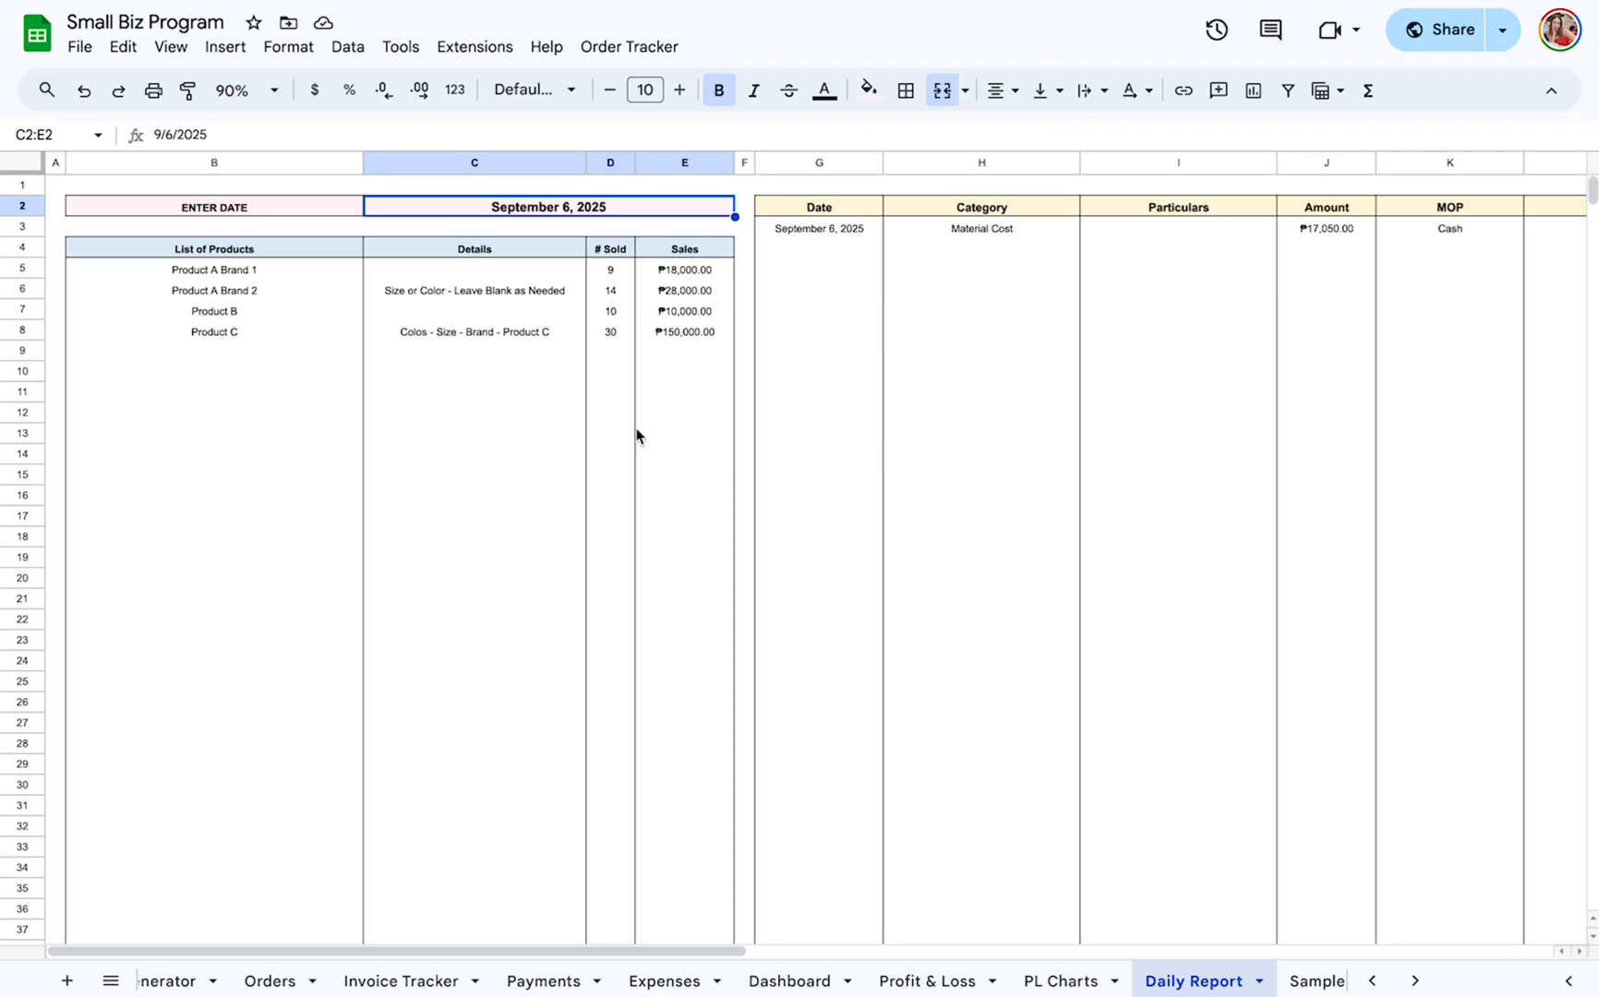
Review the September 6, 2025 Daily Report's product sales list and its expense entries by date, category, amount and MOP.
scroll(646, 324, right, 5)
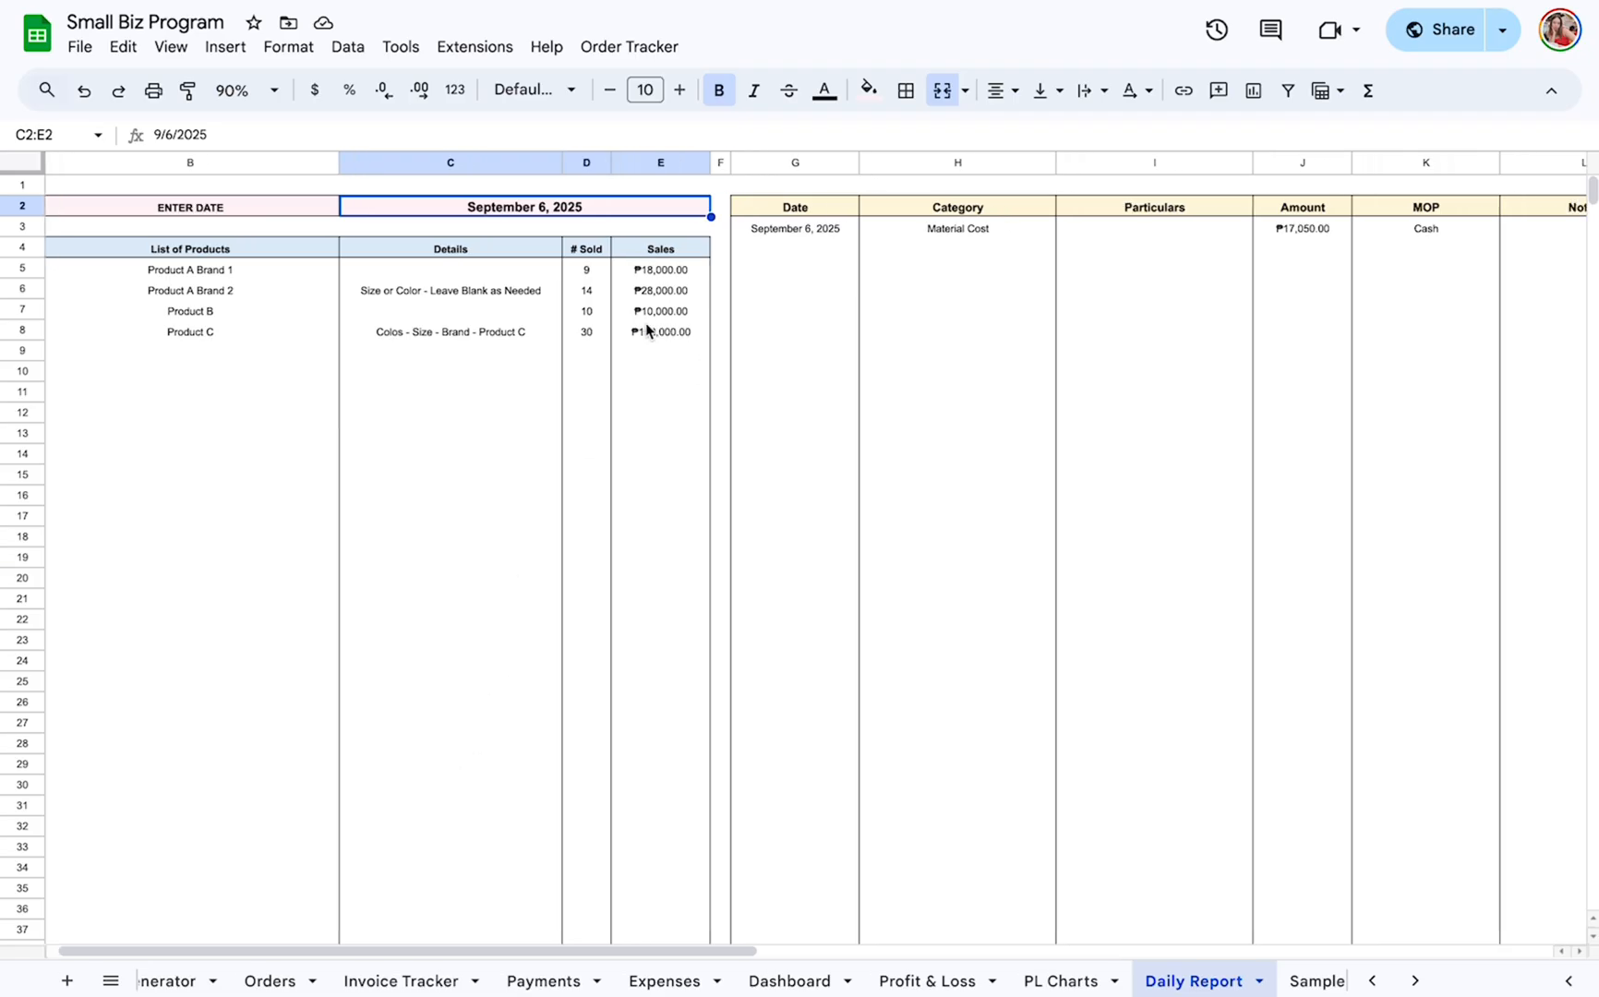
scroll(636, 337, right, 3)
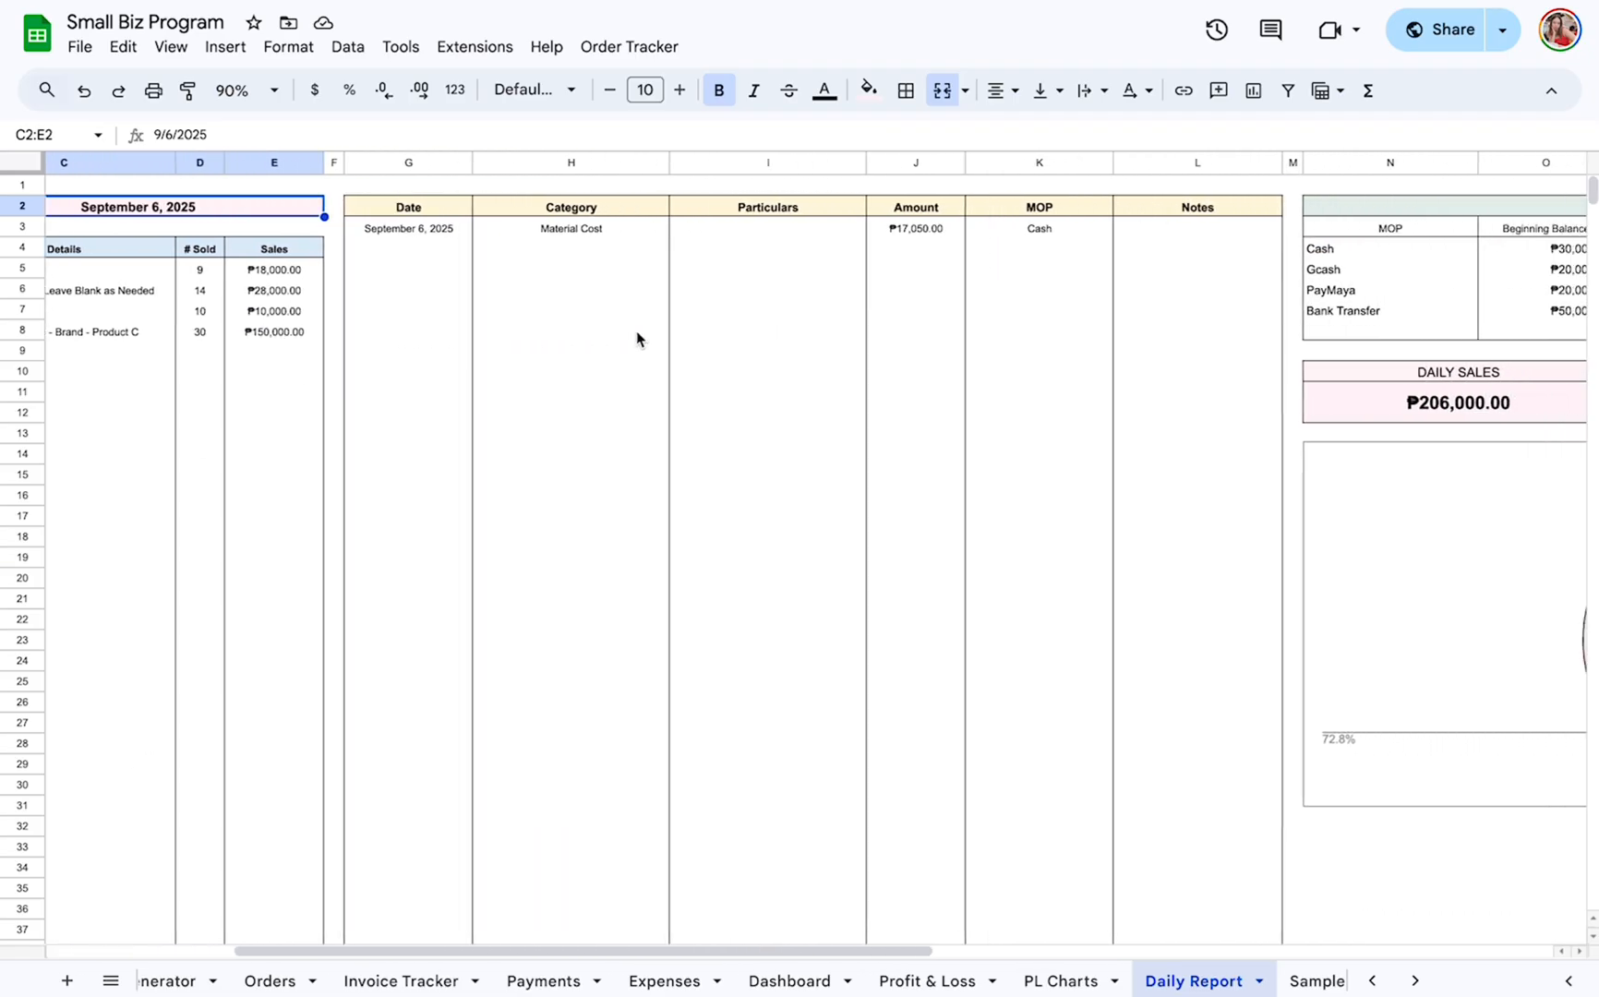
scroll(636, 340, right, 2)
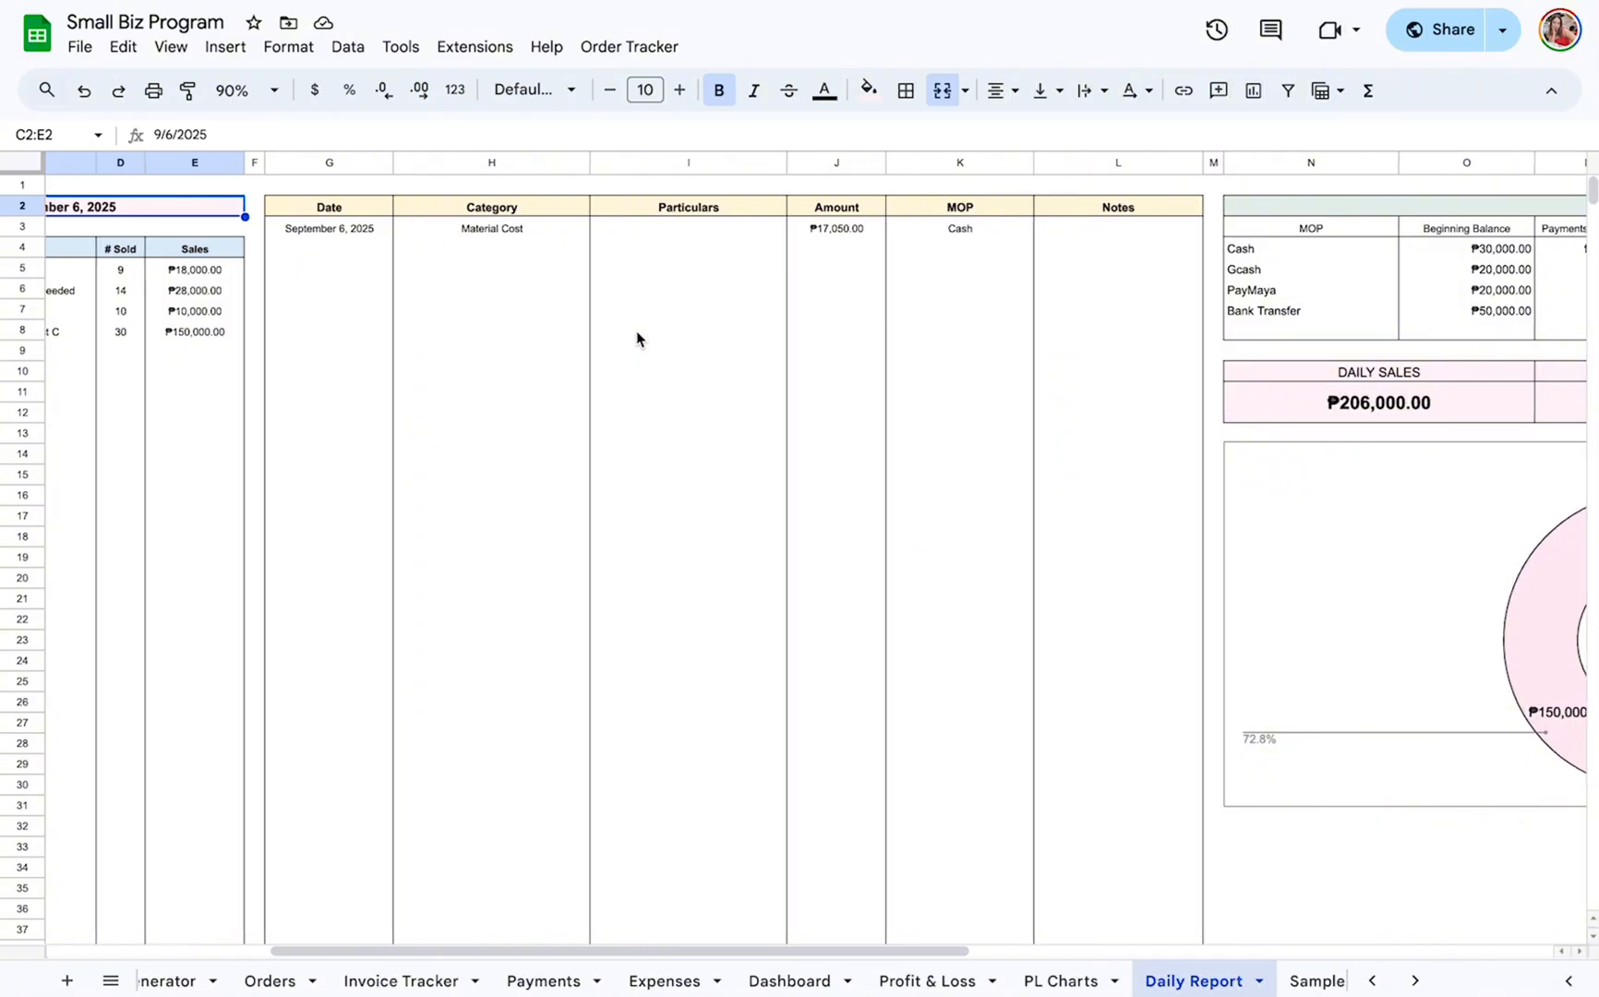
click(314, 210)
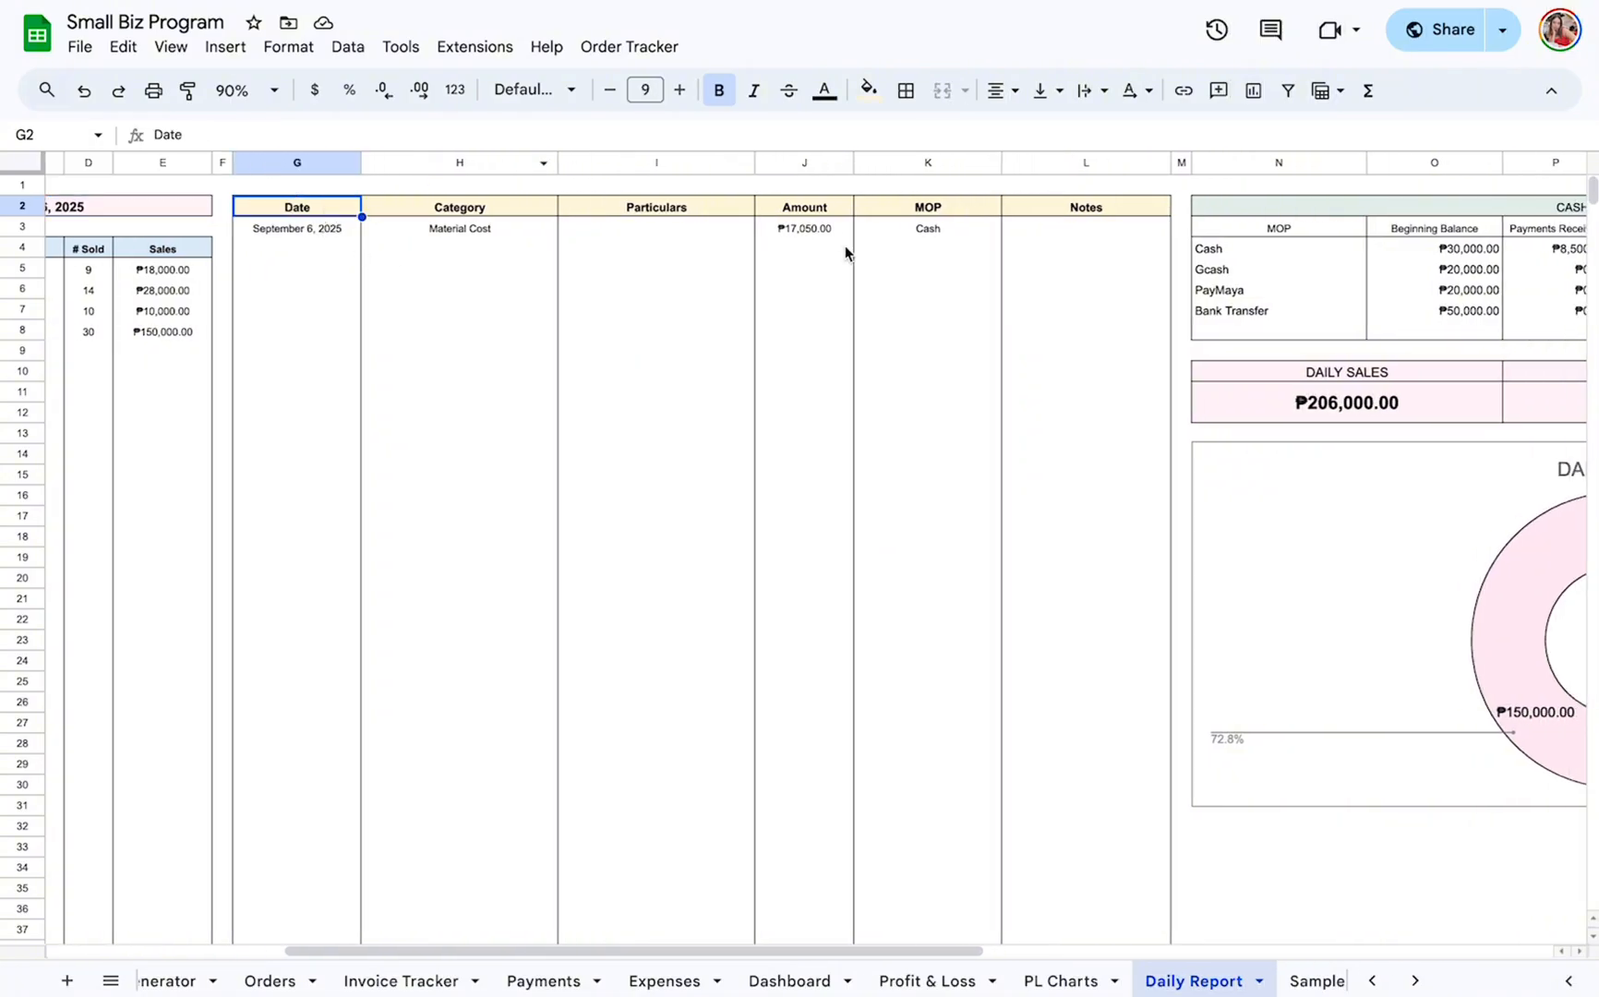
scroll(845, 252, right, 5)
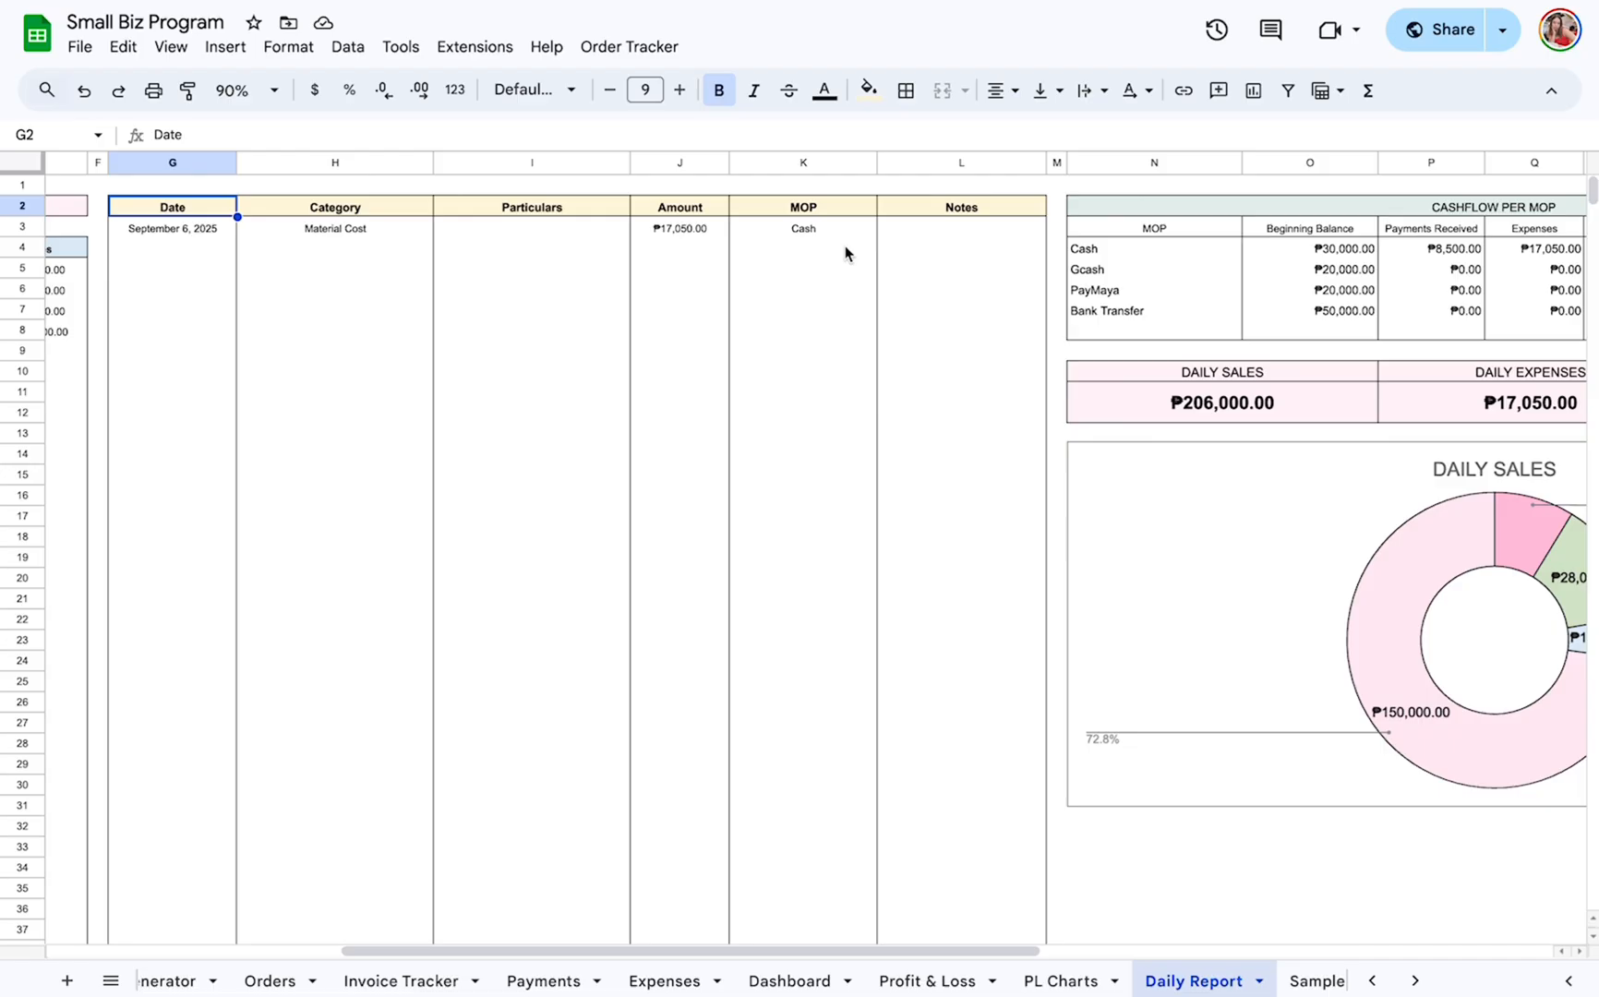
scroll(845, 252, right, 6)
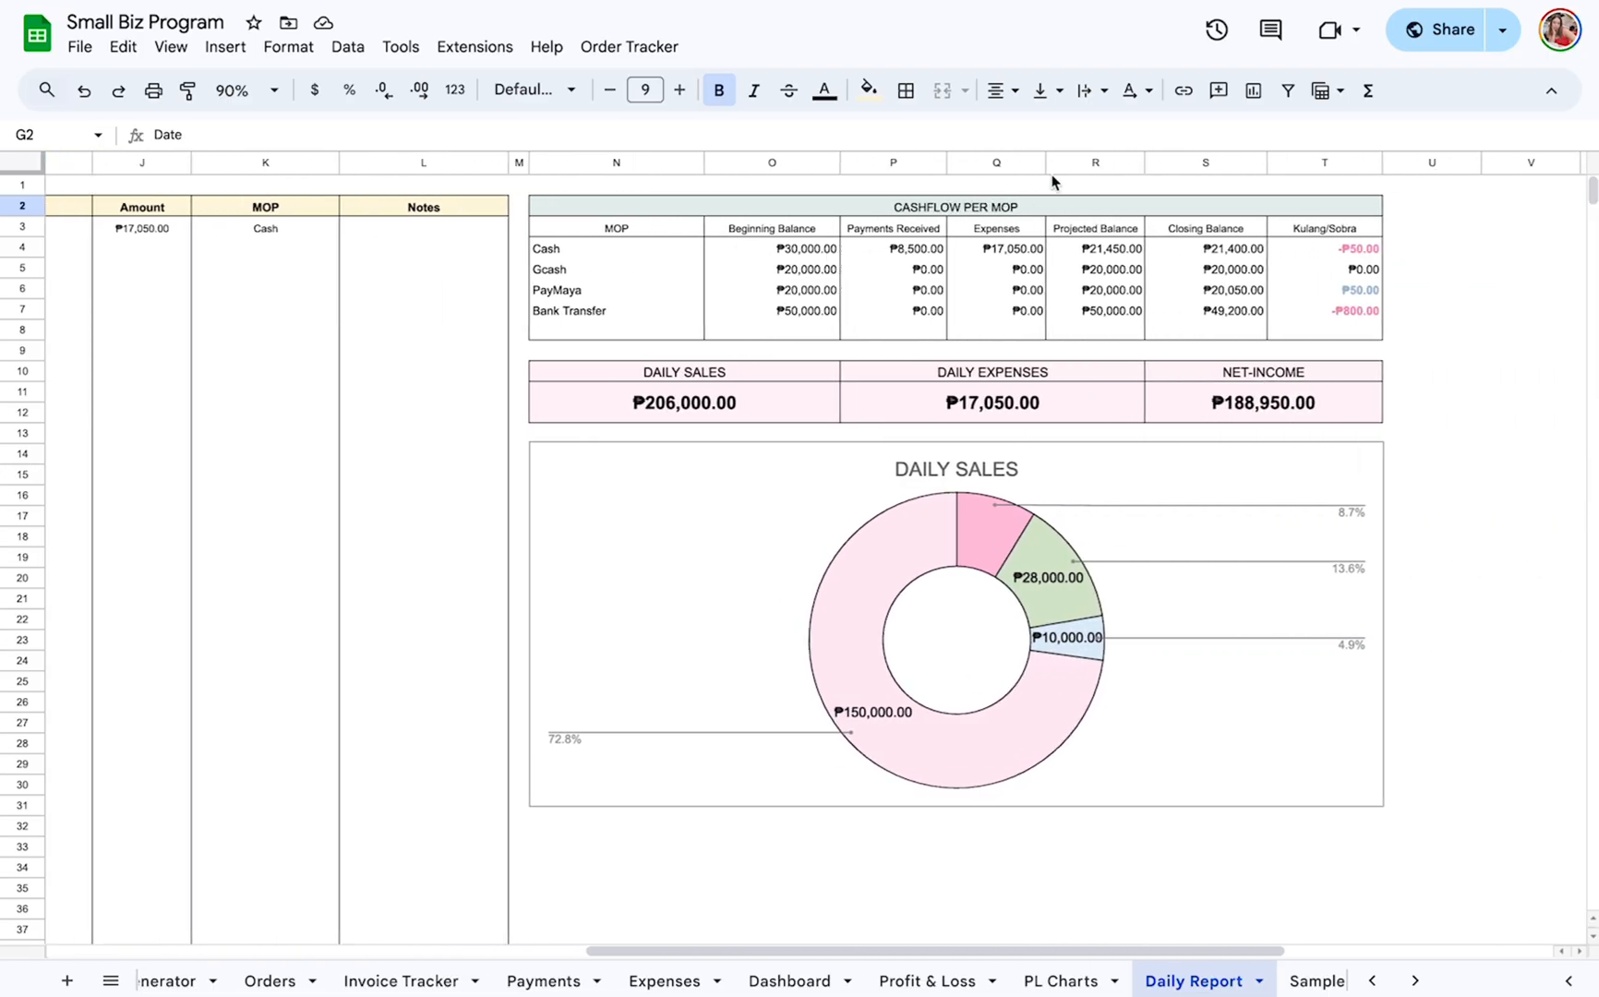
Examine the Cashflow per MOP table's beginning balances for Cash, Gcash, PayMaya and Bank Transfer.
click(1059, 215)
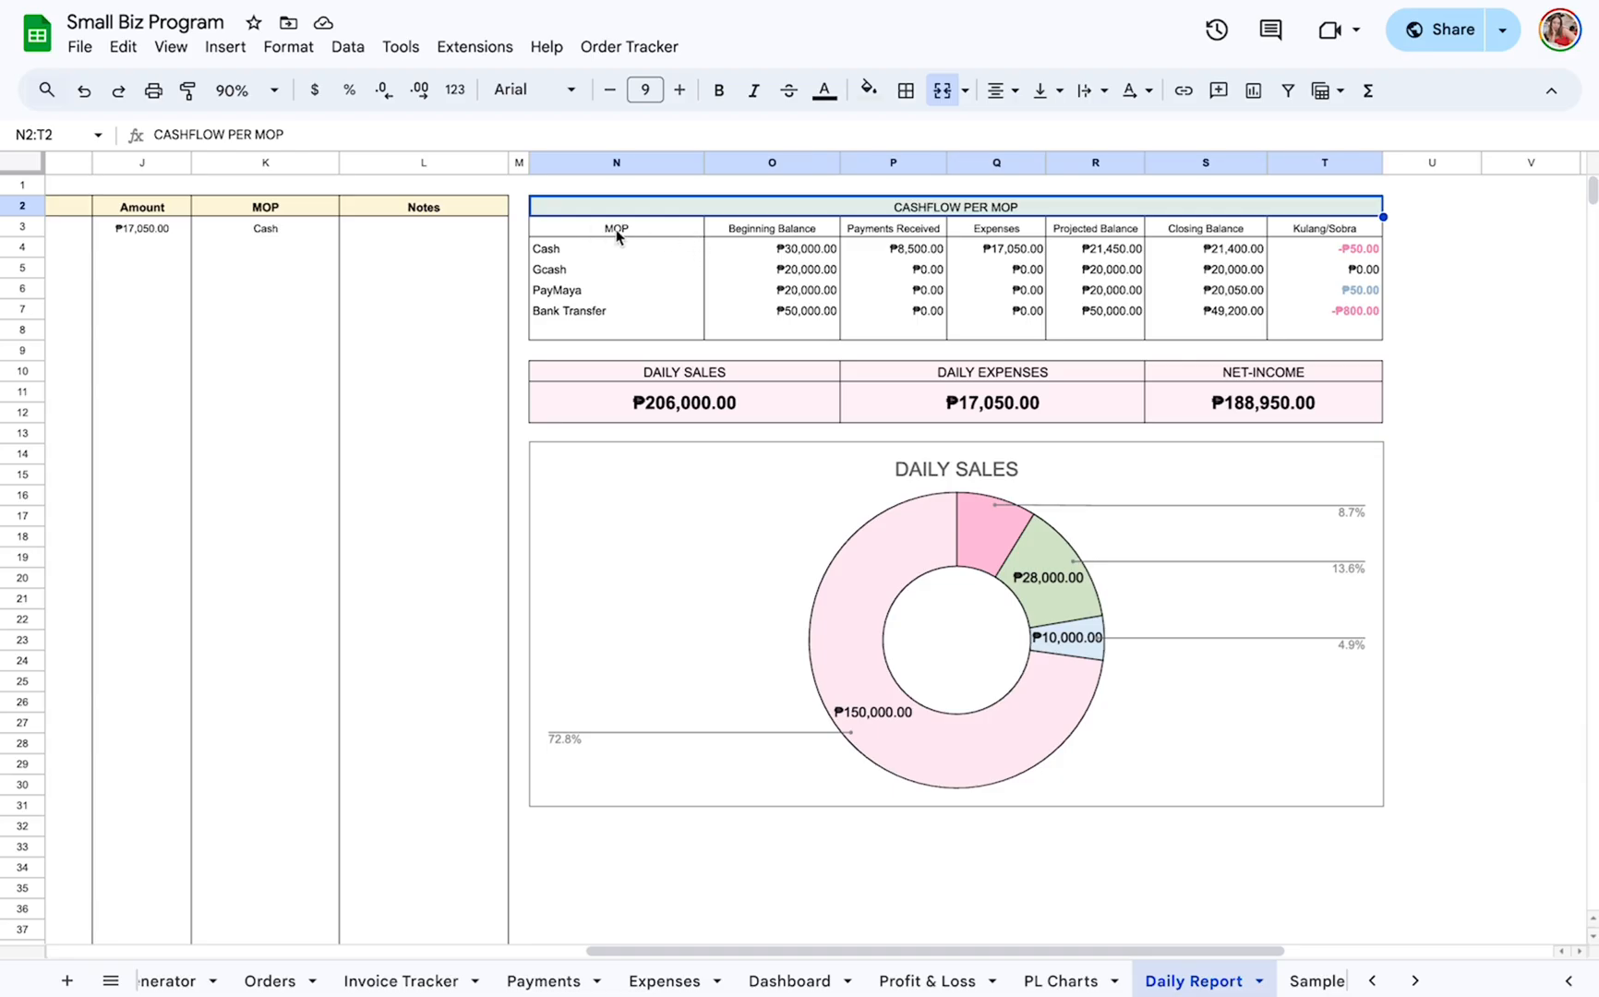
click(776, 250)
click(787, 269)
click(790, 289)
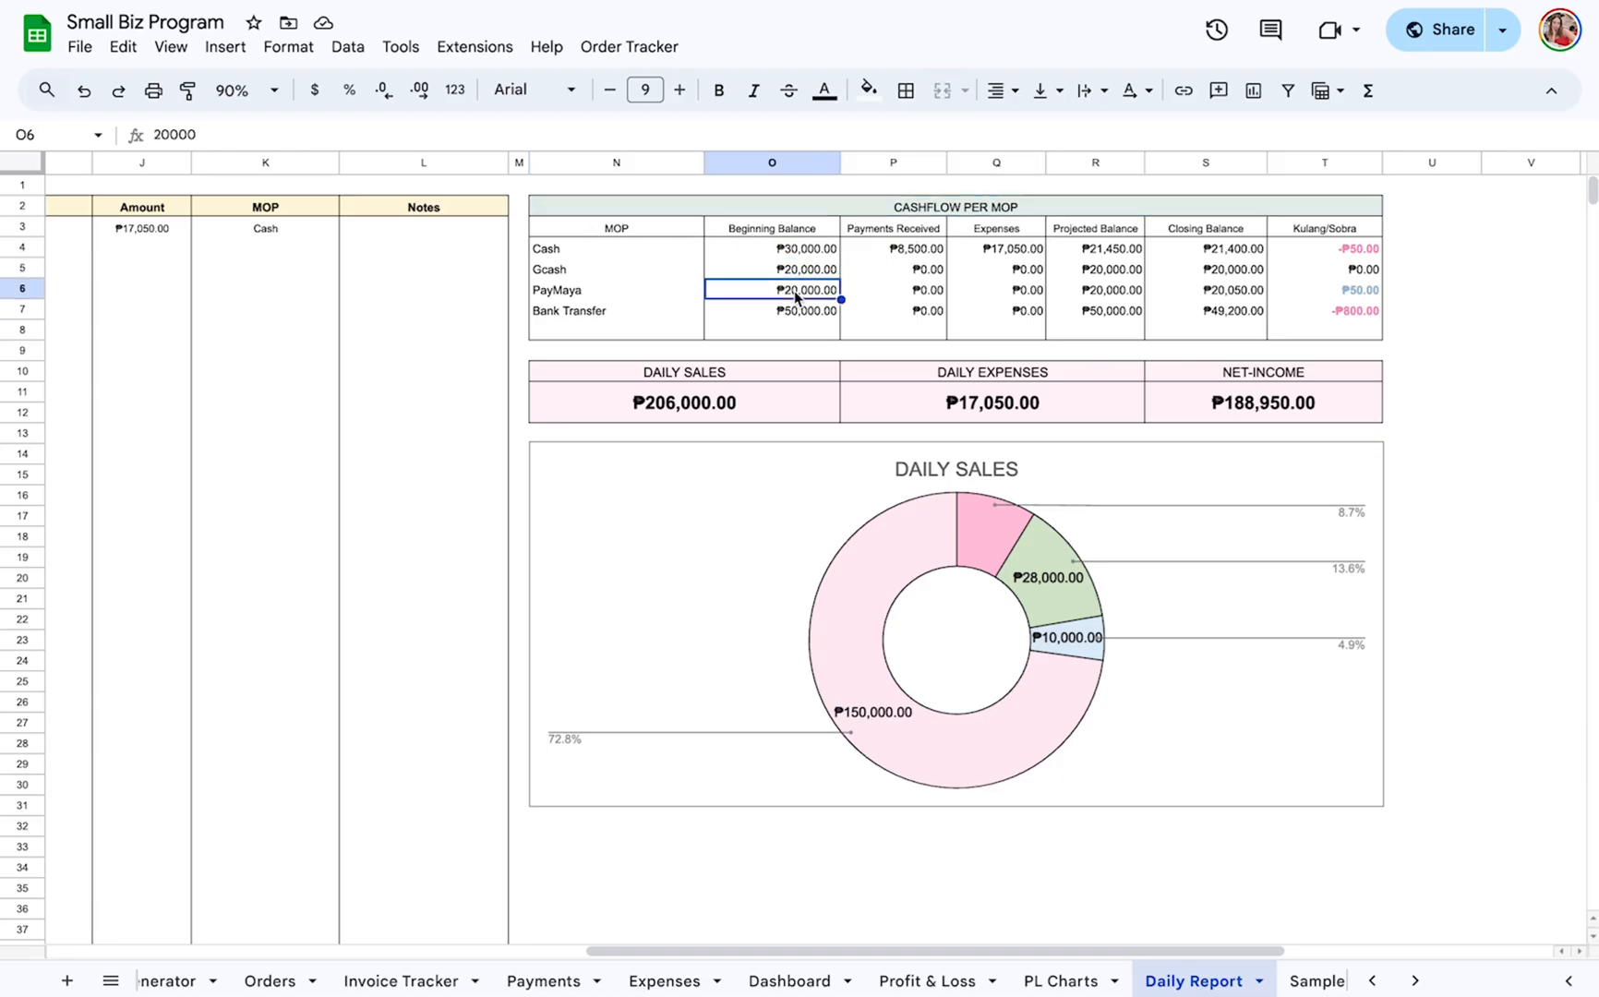
click(793, 312)
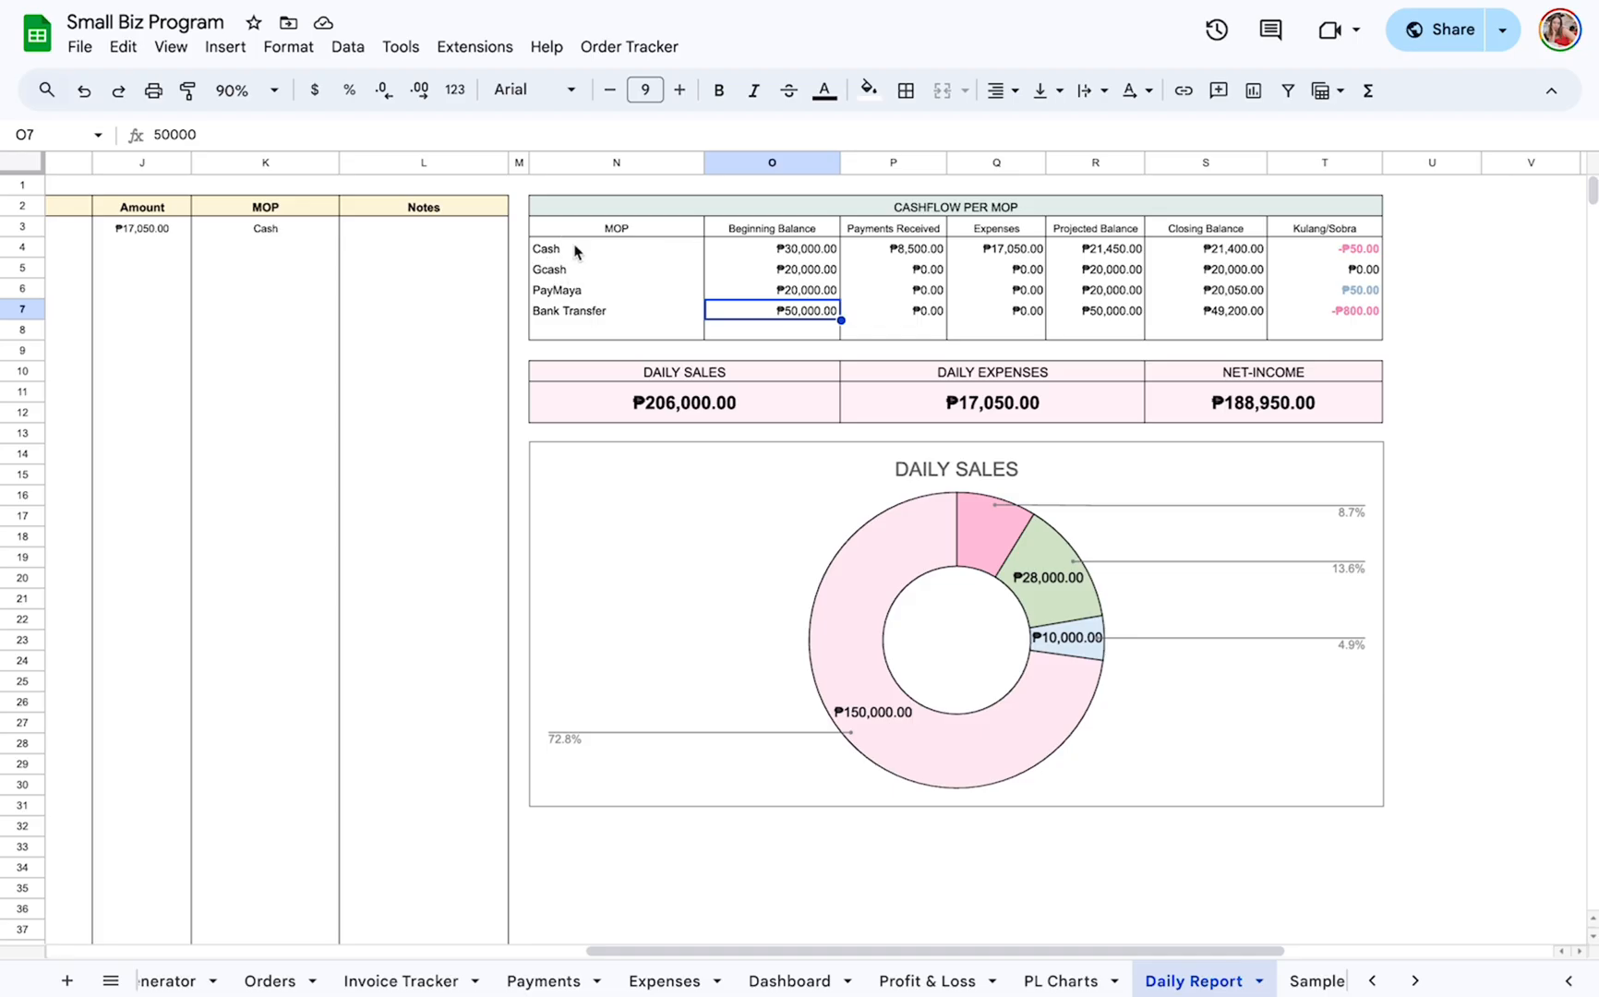
Examine the cashflow columns from Payments Received to Kulang/Sobra, including the Closing Balance entries for each MOP.
click(921, 228)
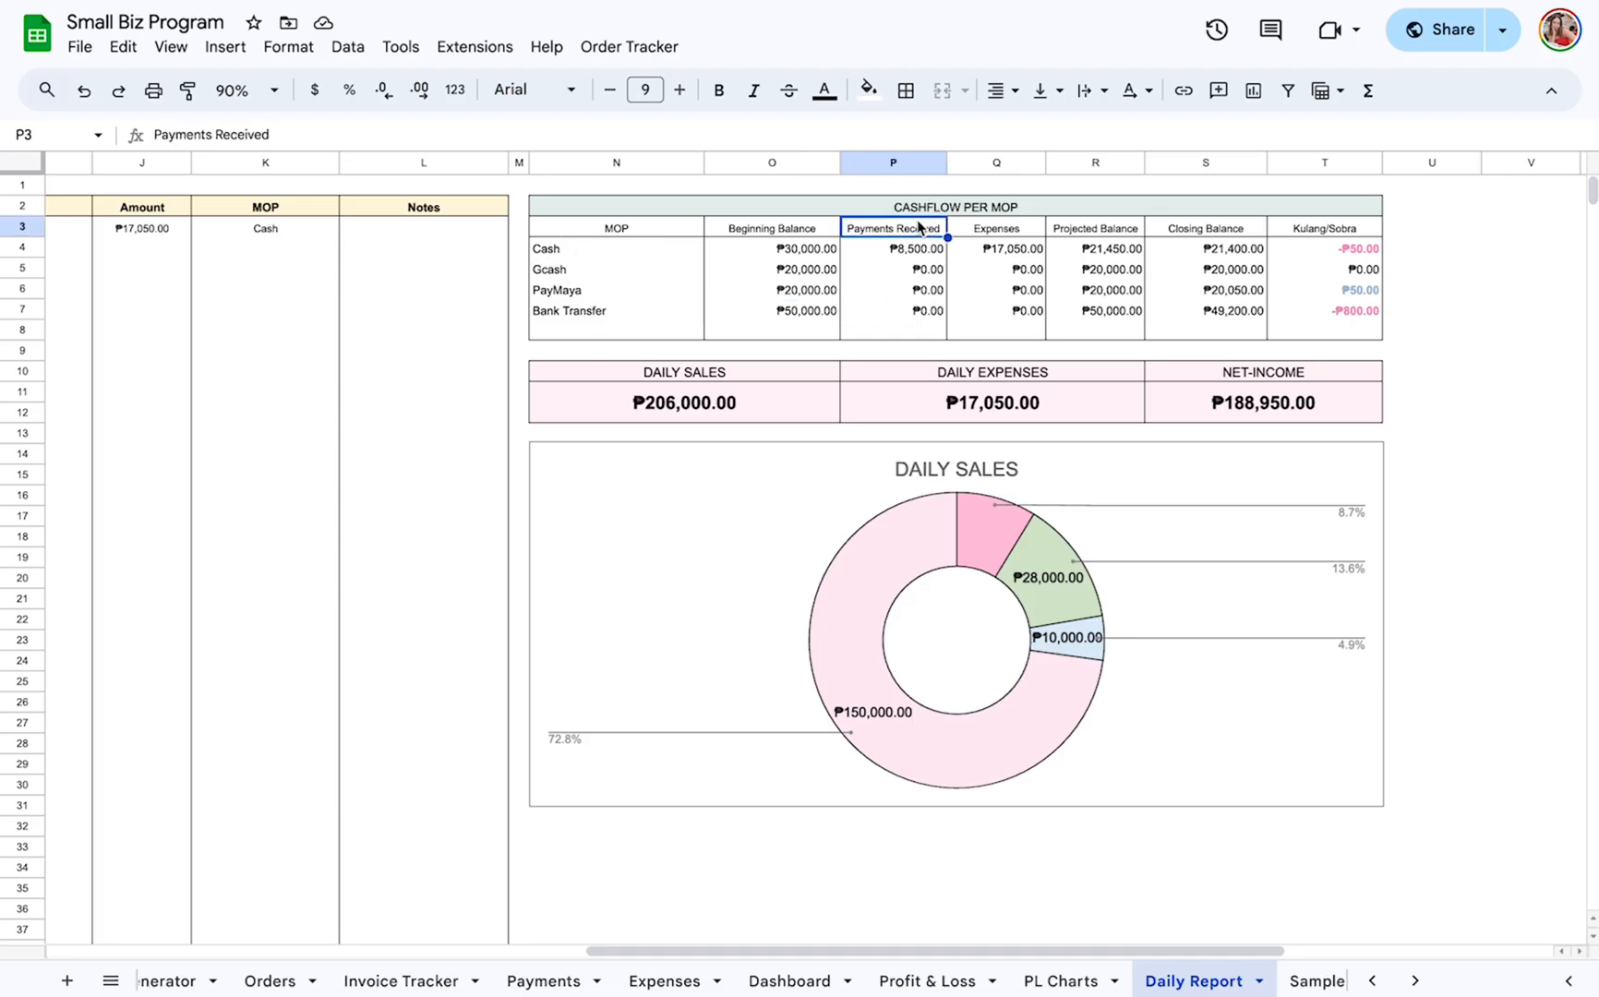
shift+click(1208, 334)
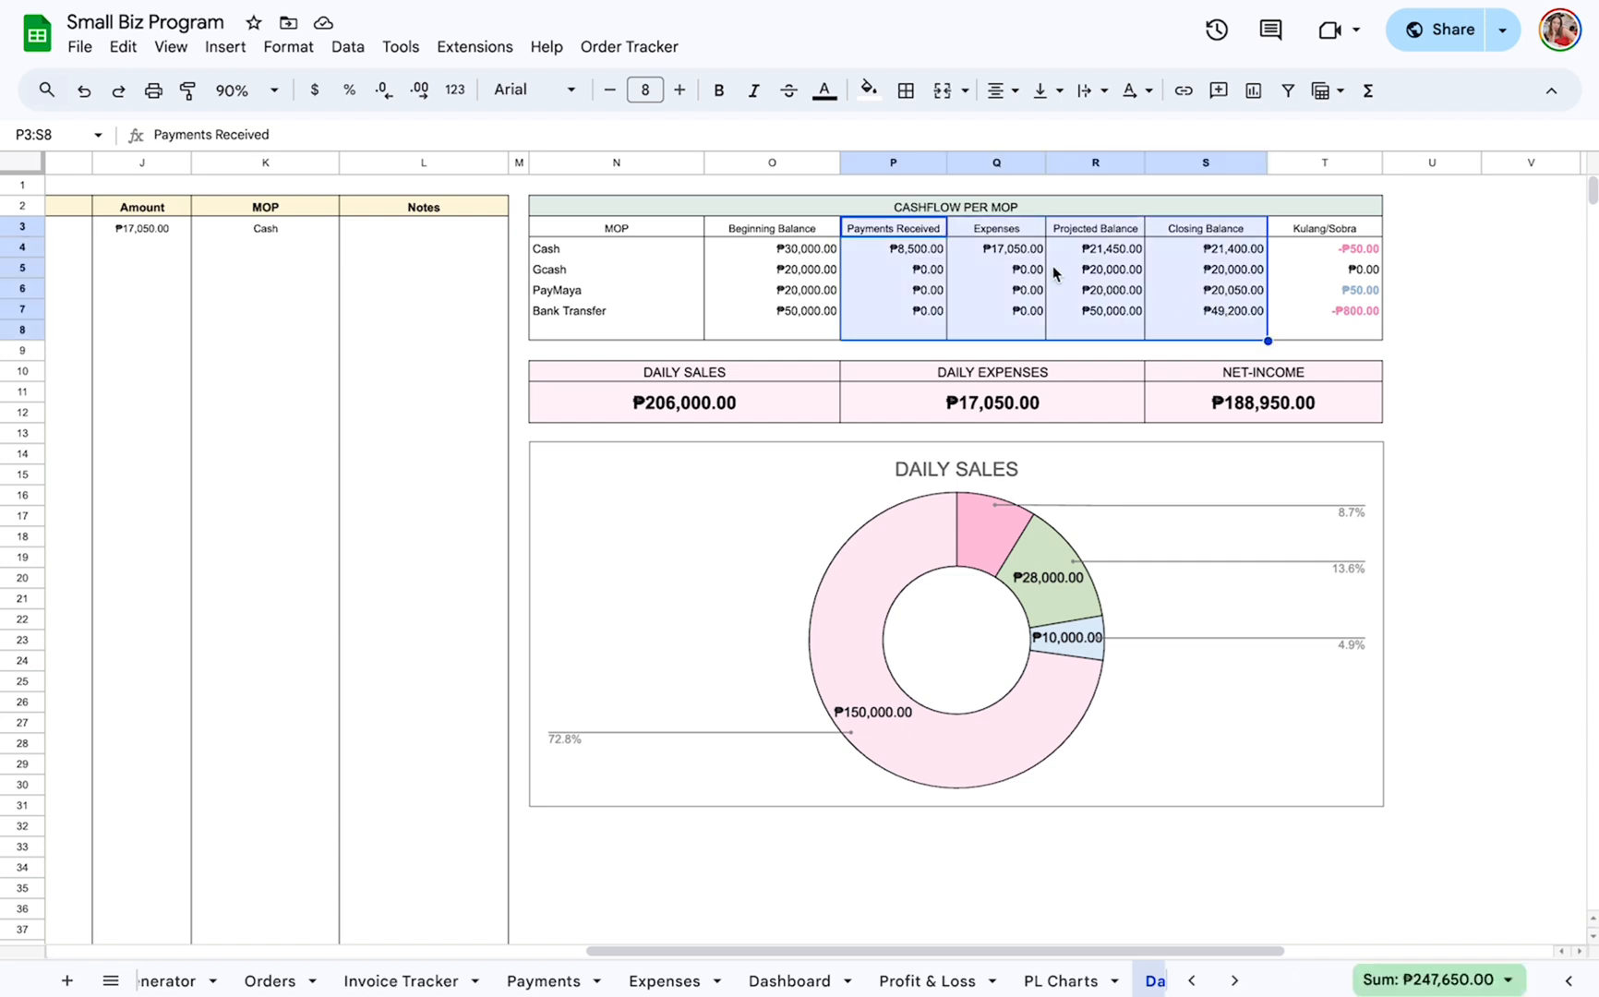
shift+click(1318, 328)
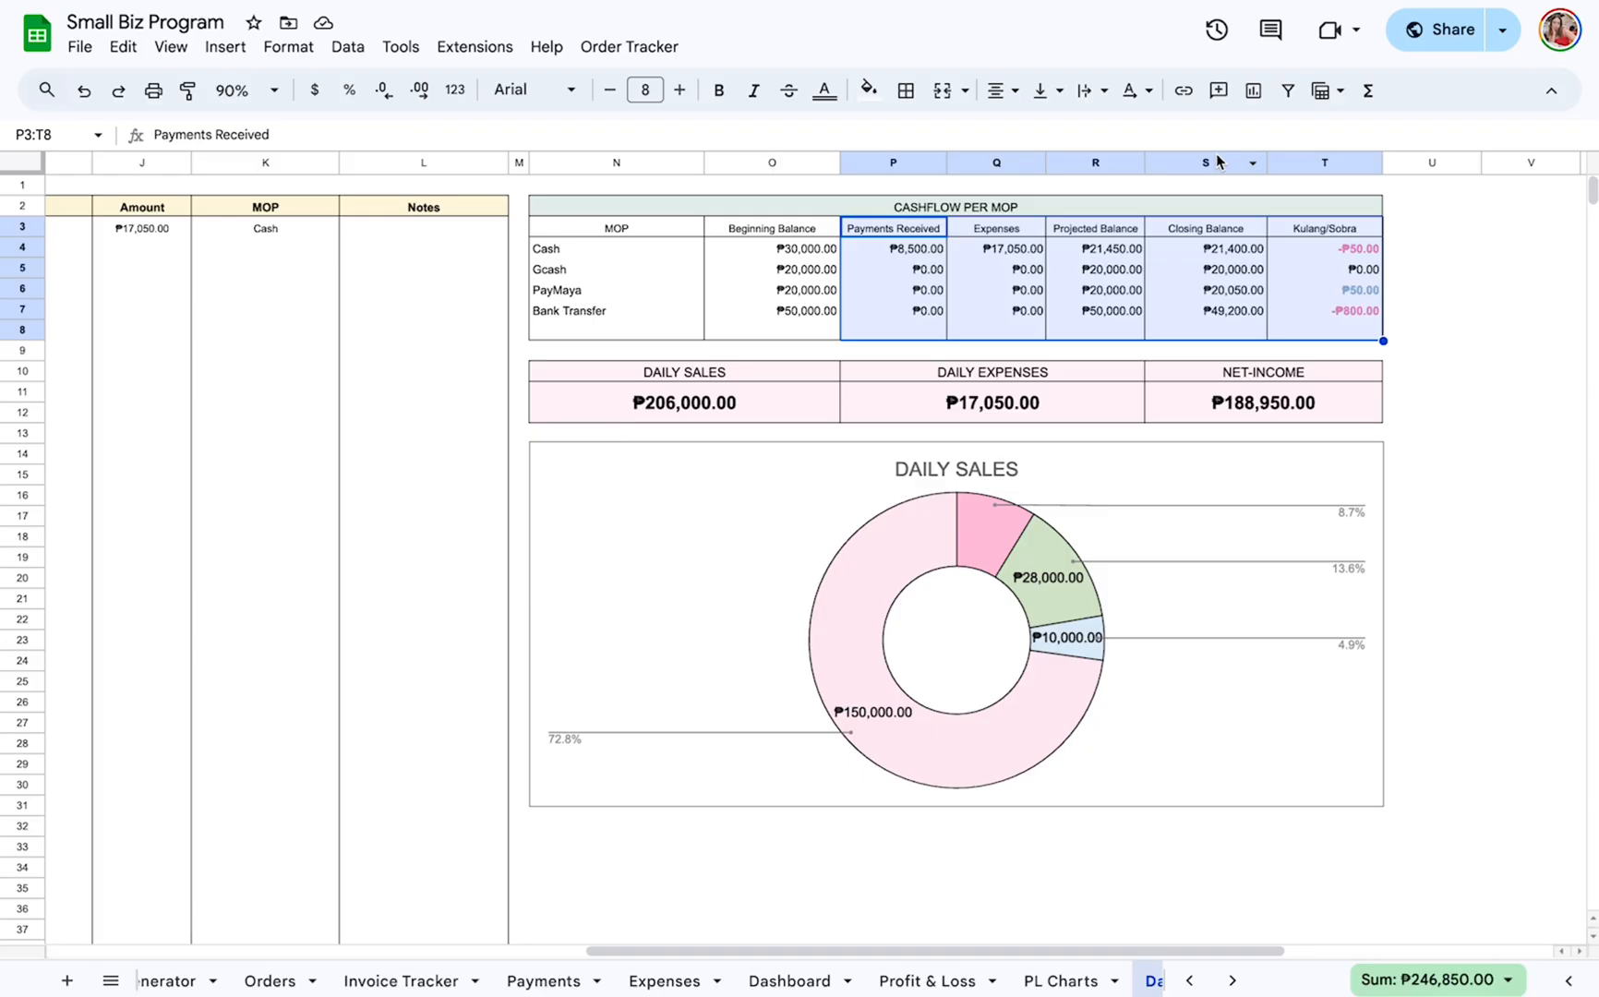
click(1413, 276)
click(1204, 251)
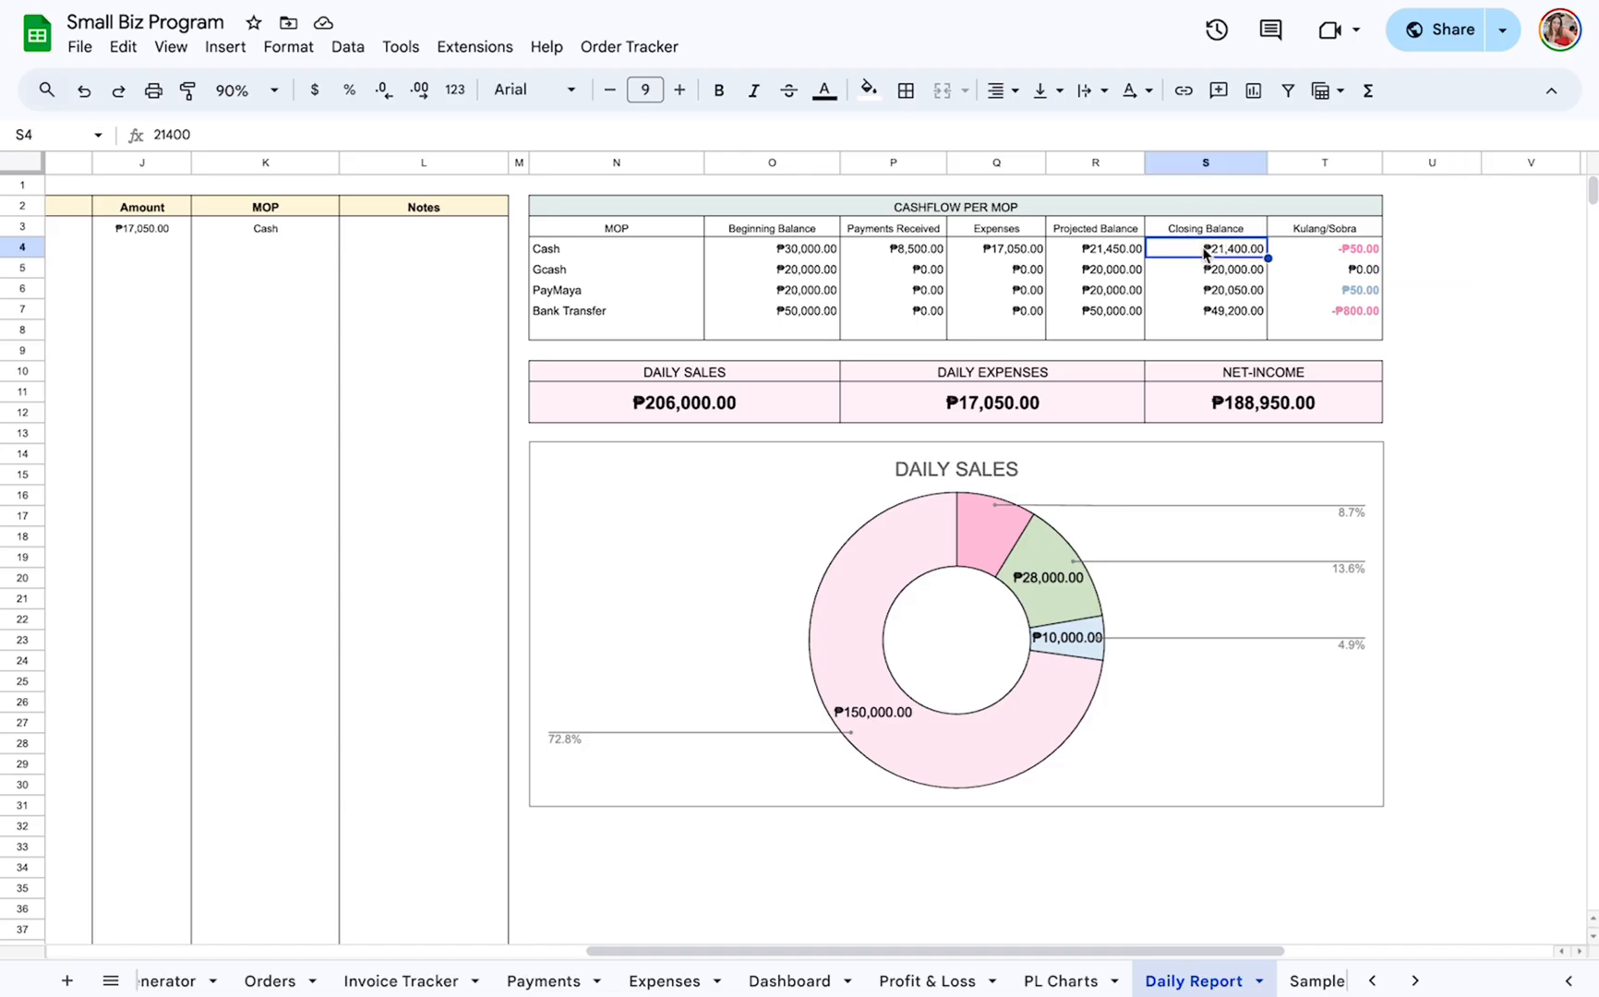
shift+click(1208, 332)
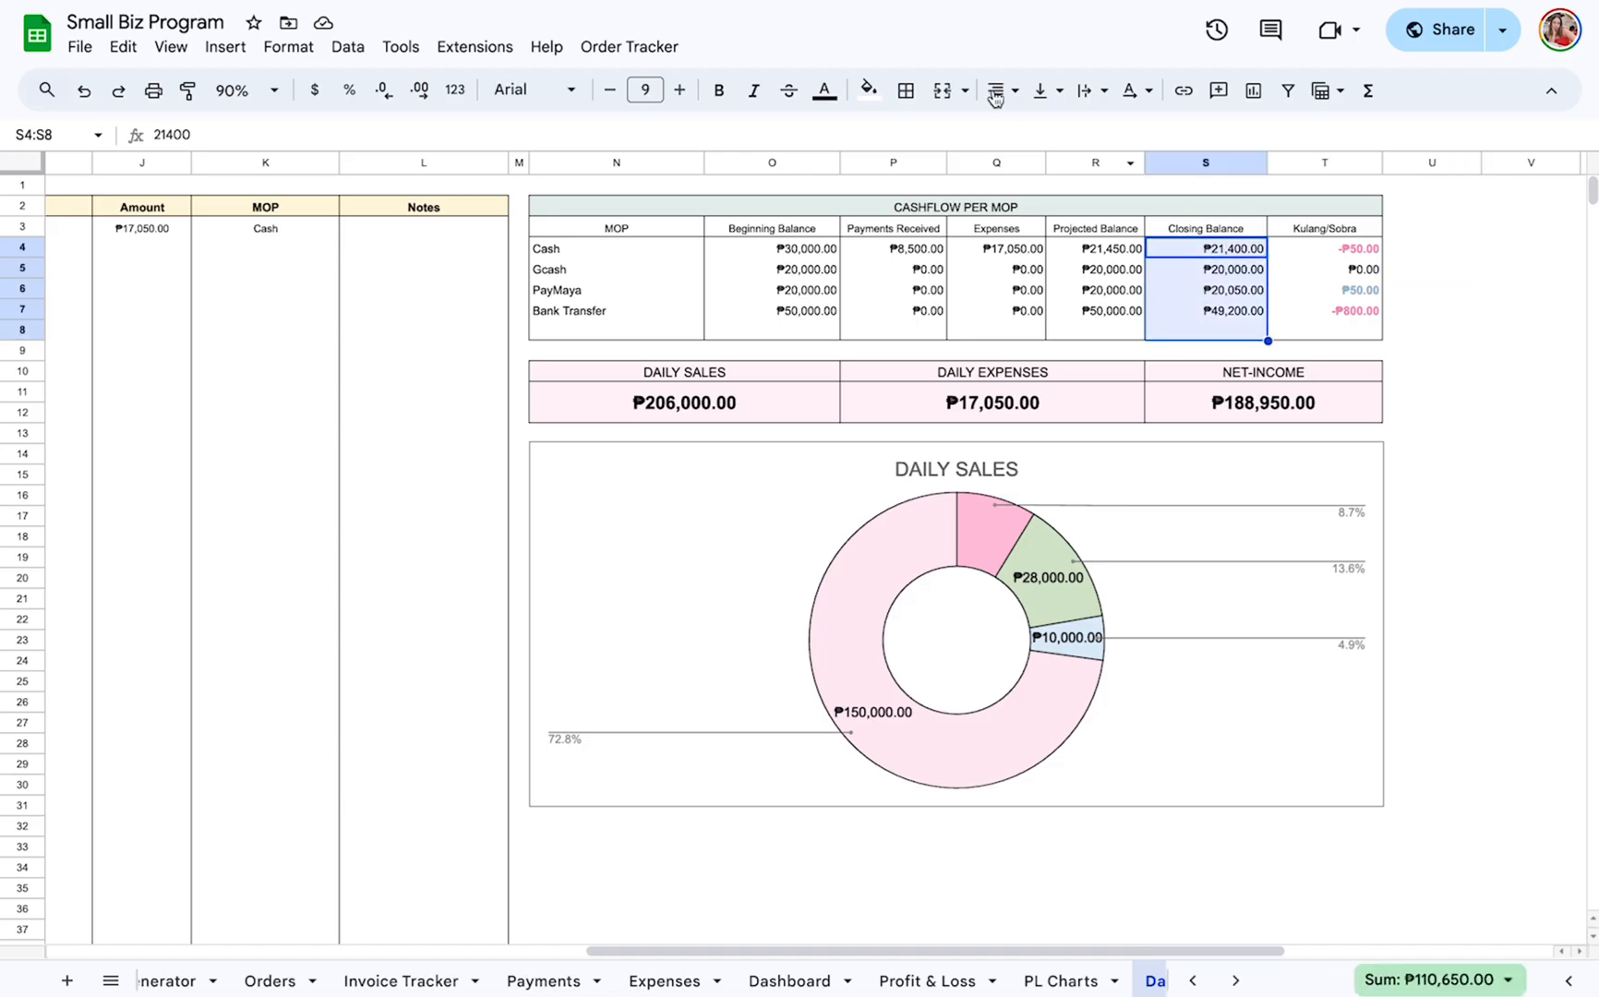
Shade the Payments Received, Expenses and Projected Balance columns (P3:R8) of the cashflow table light gray.
click(893, 224)
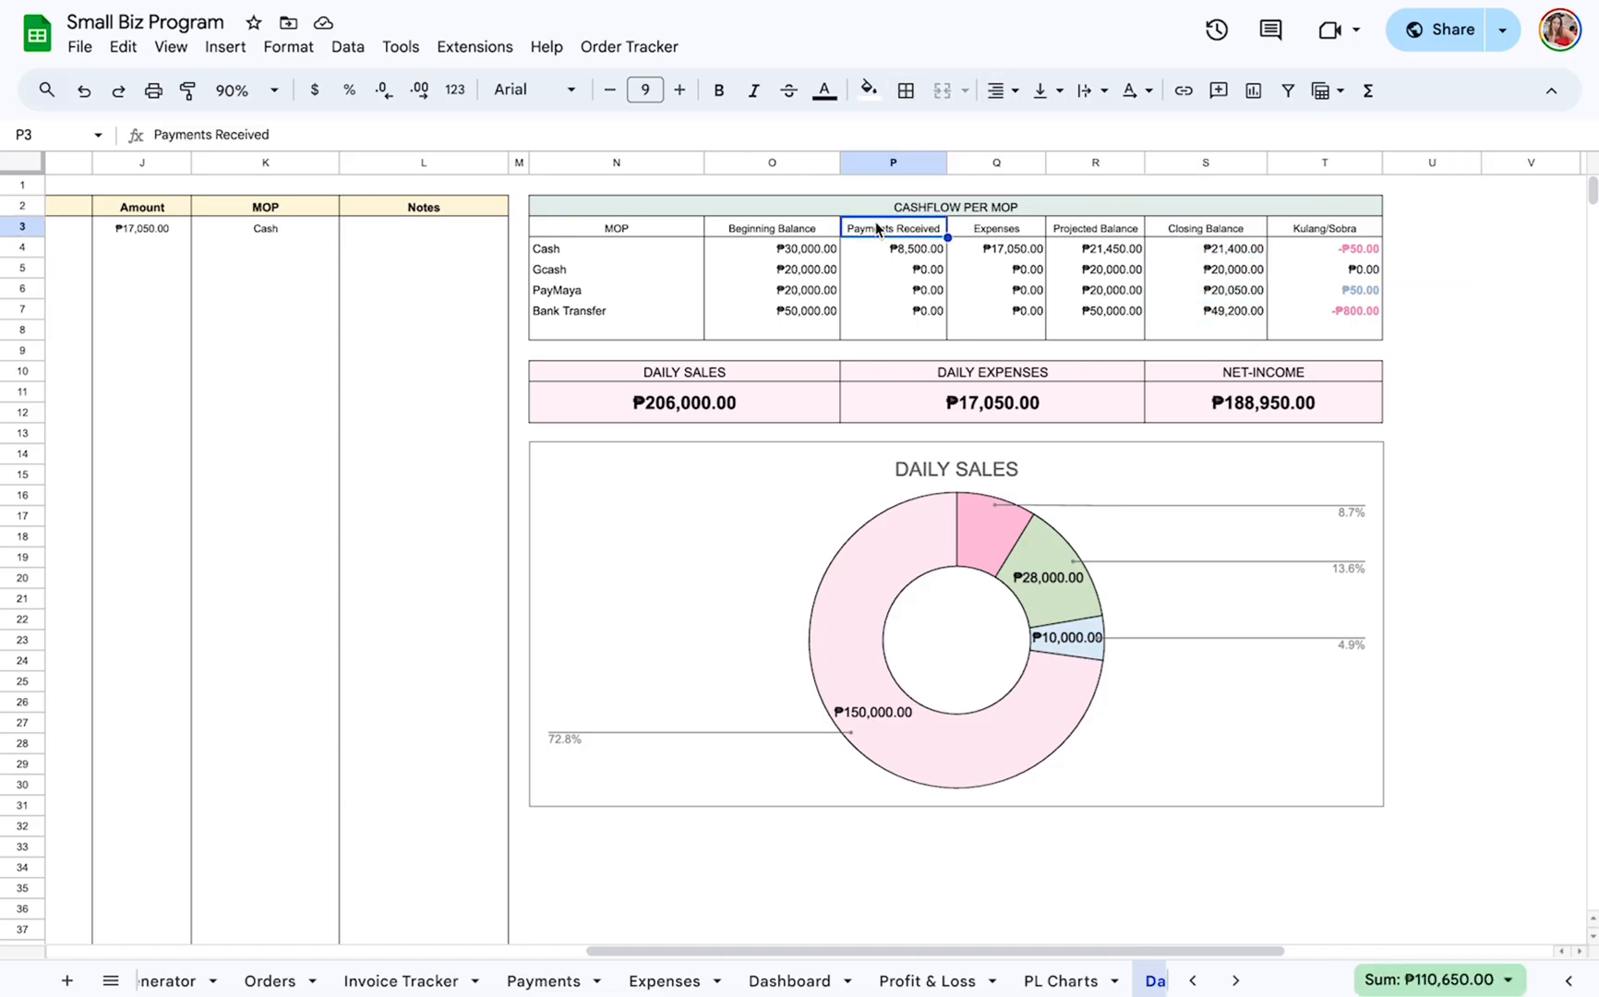
shift+click(1073, 331)
click(866, 89)
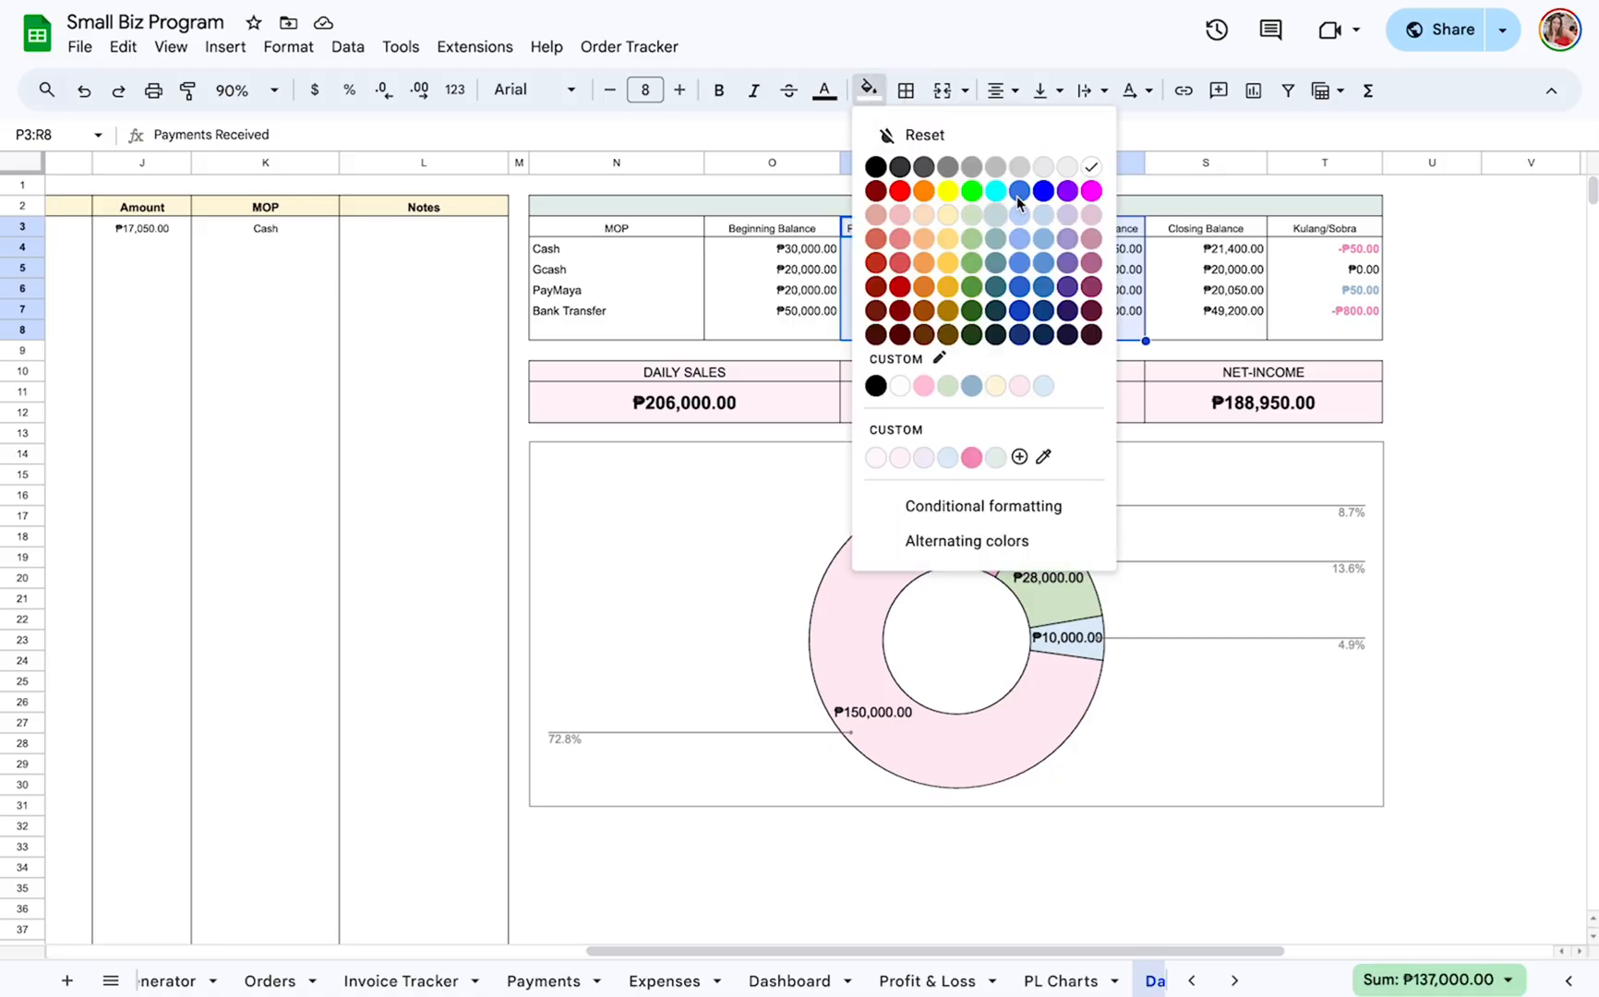
click(1060, 162)
click(969, 280)
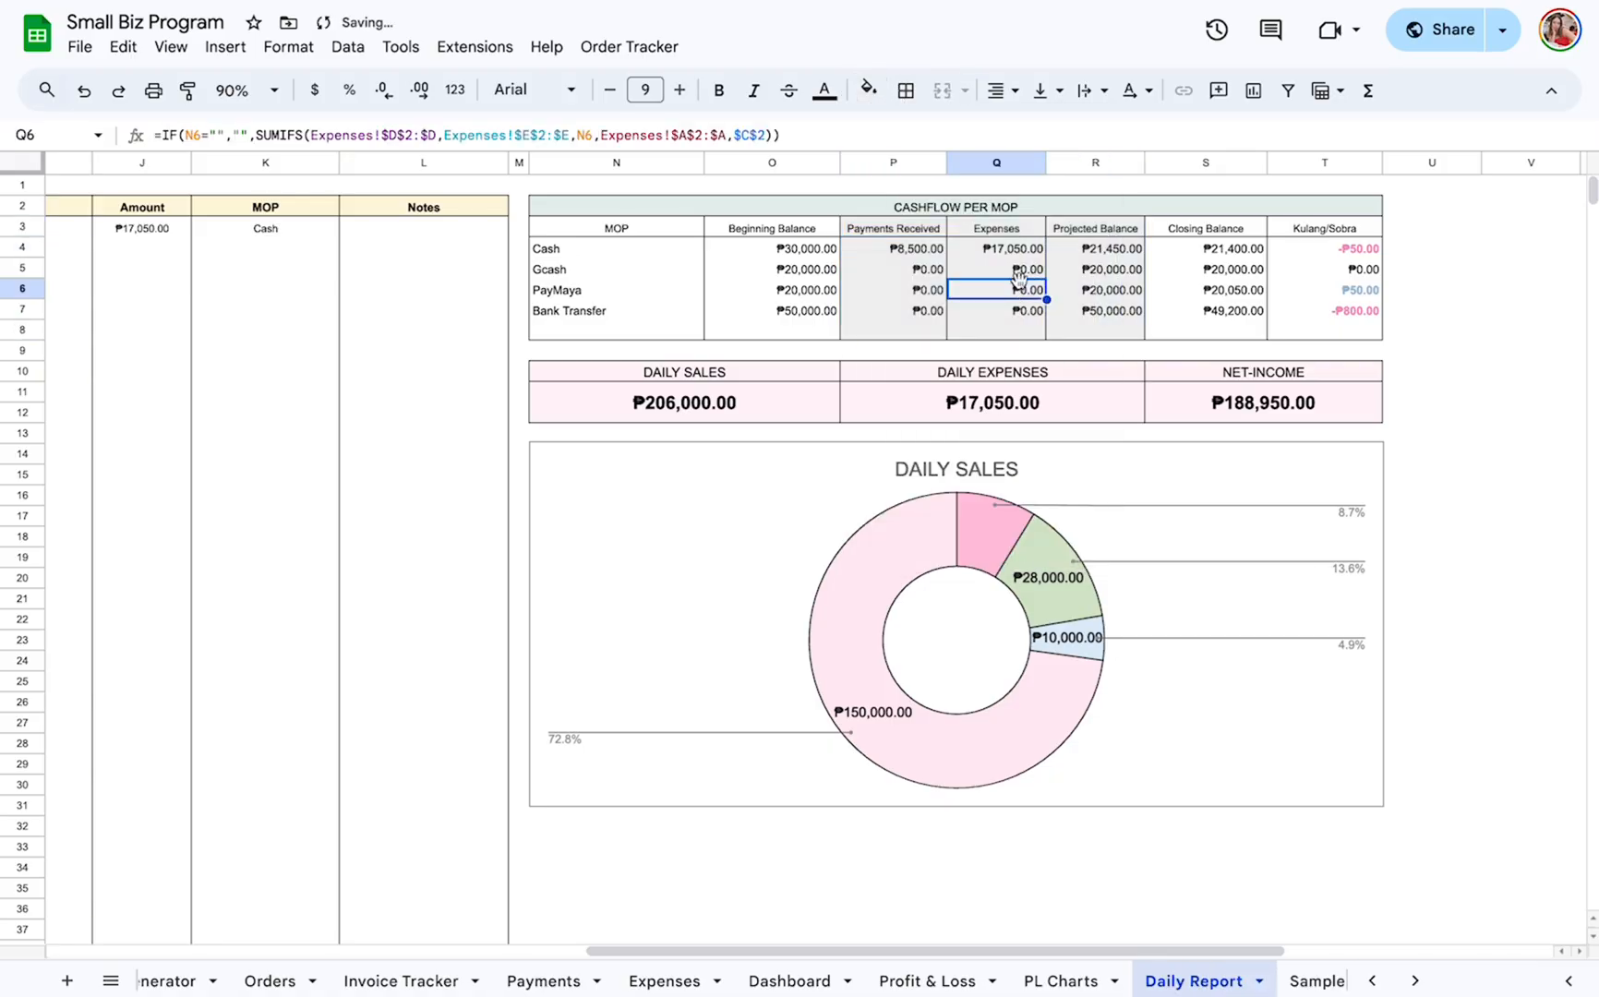
Compare the projected and closing balances of Cash, Gcash and PayMaya with their Kulang/Sobra differences.
click(1219, 270)
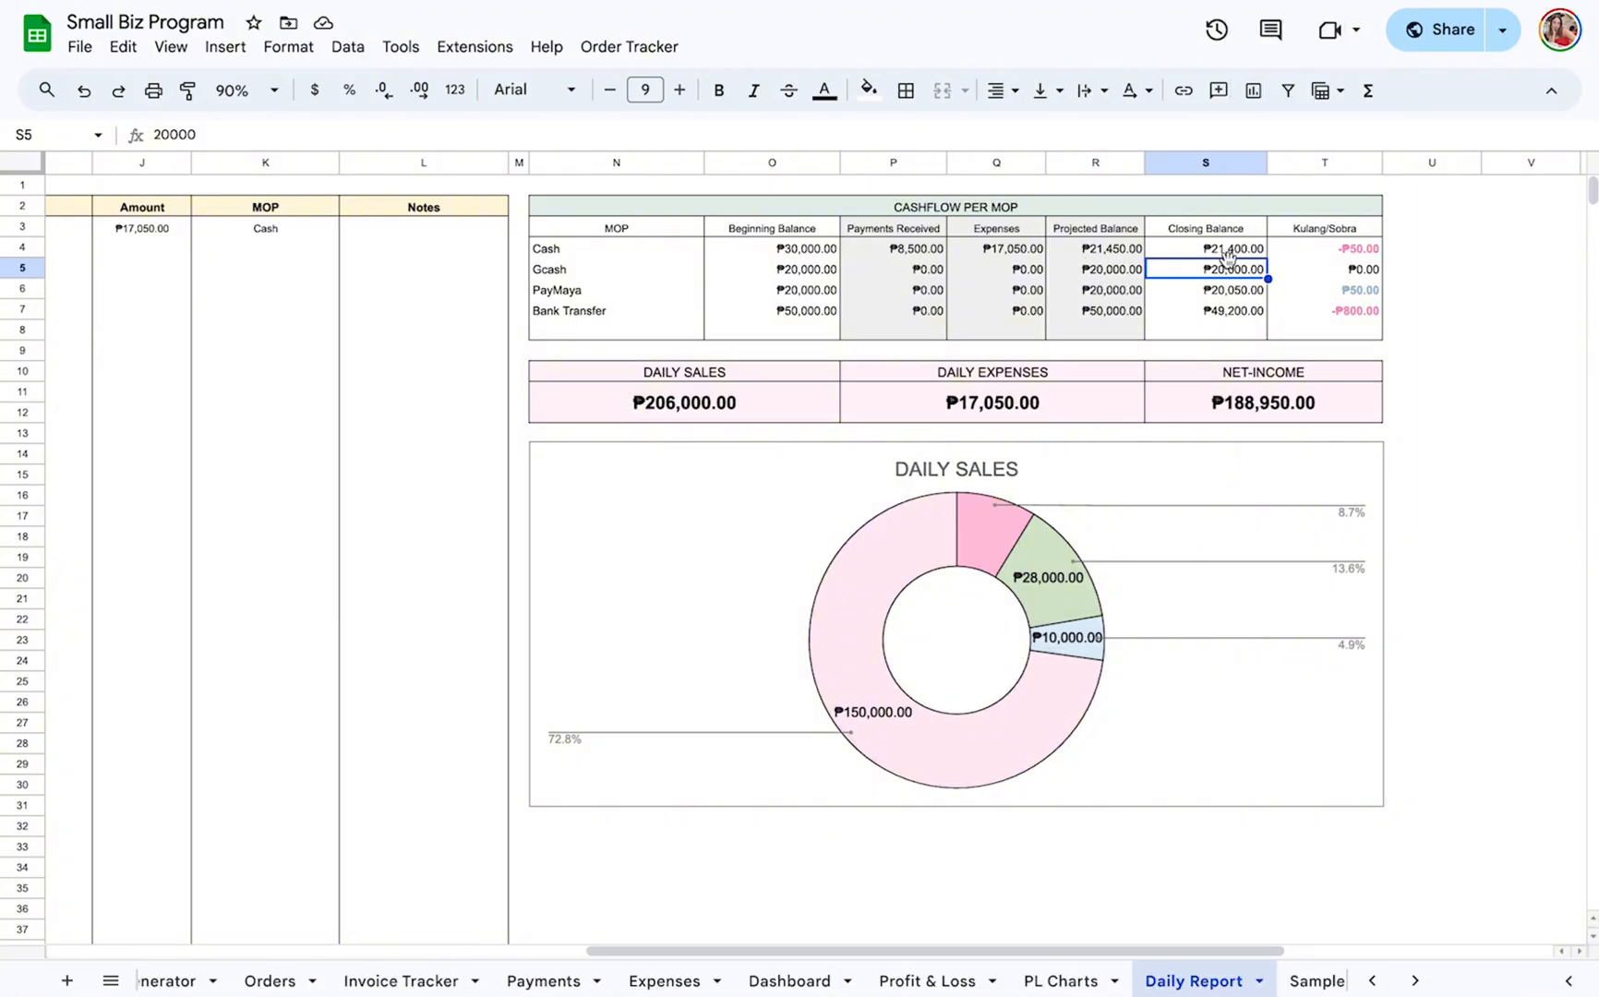
click(1137, 253)
click(1261, 256)
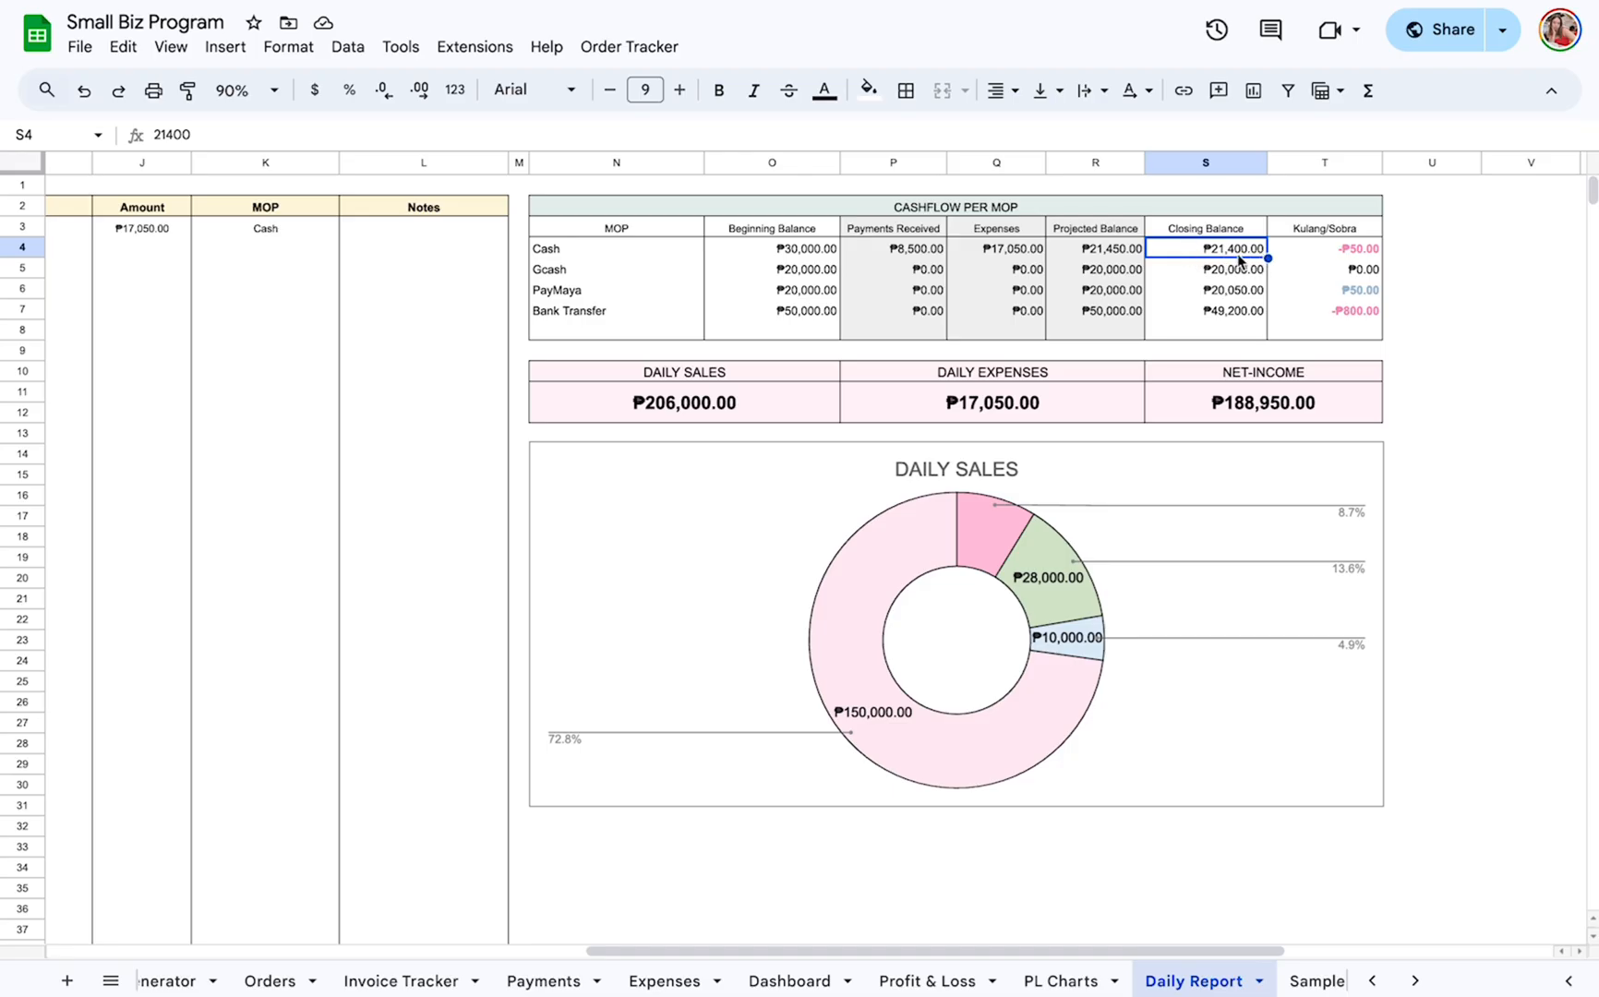
click(1347, 228)
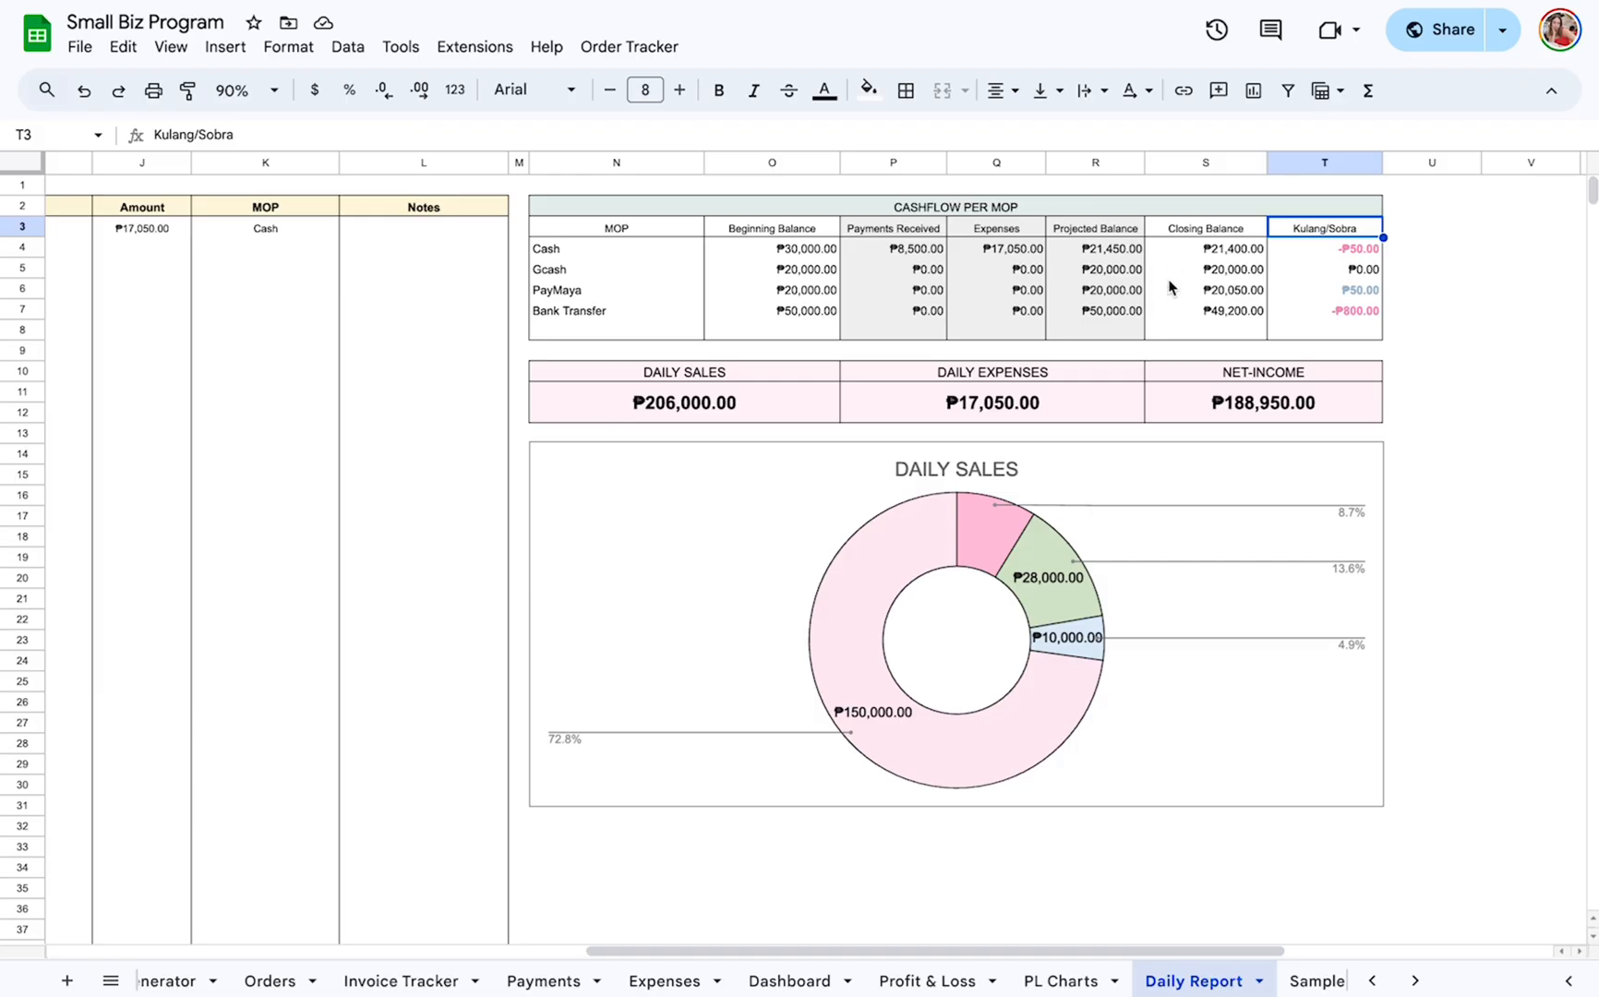
click(1131, 275)
click(1223, 273)
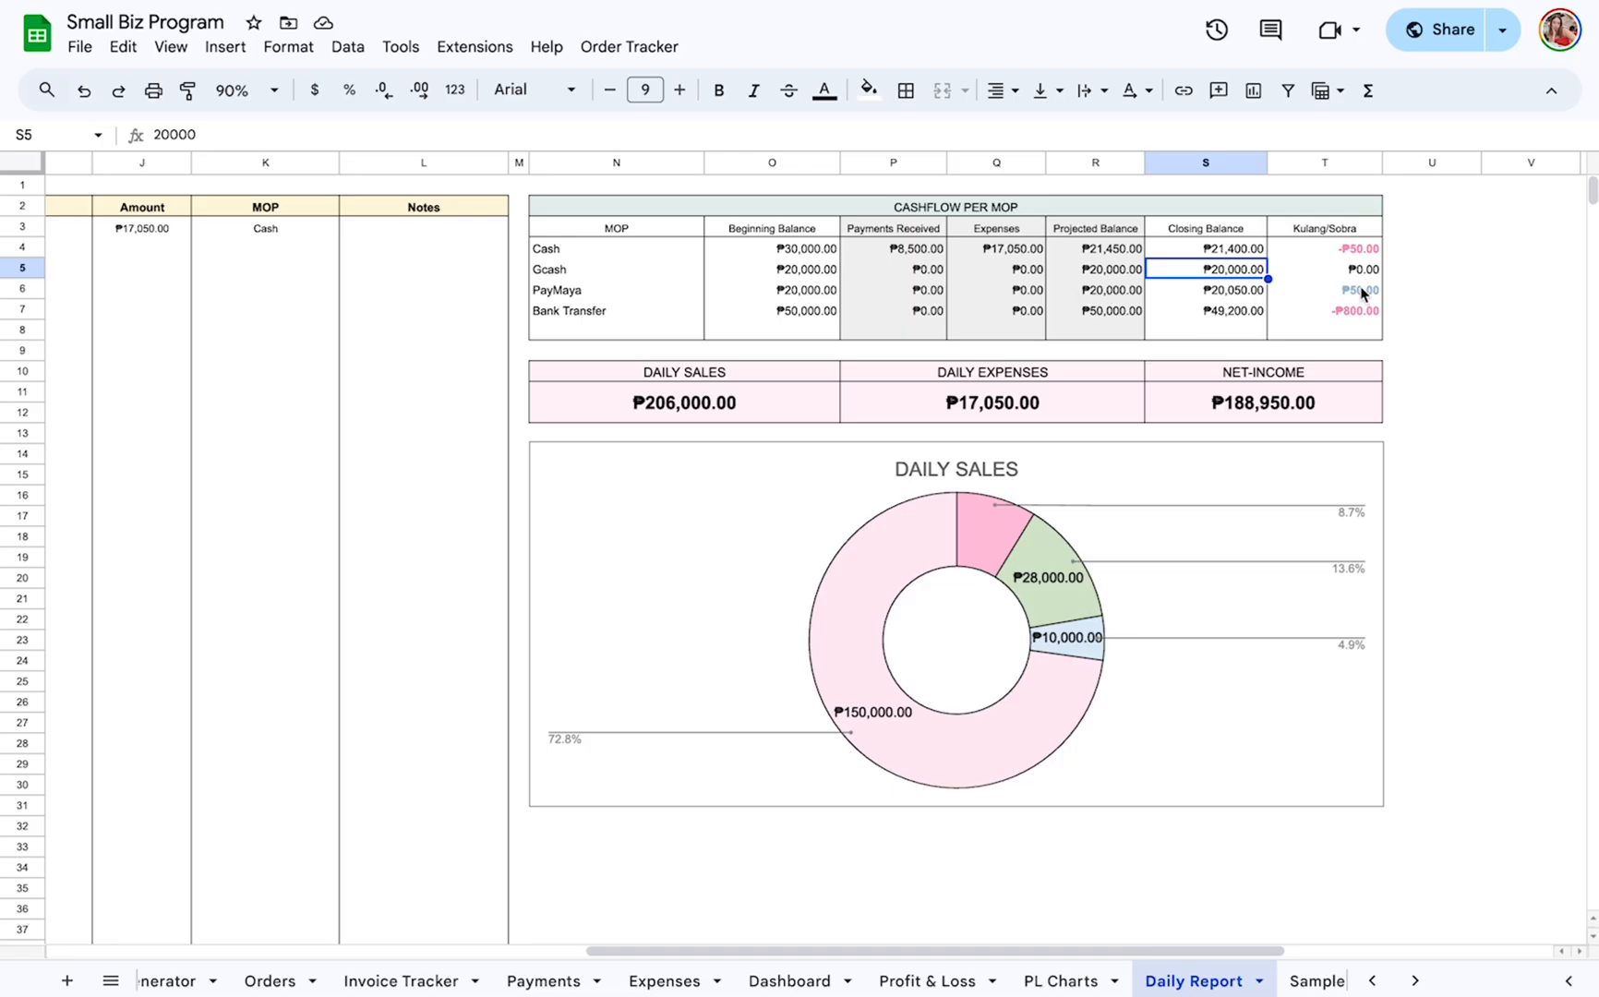
click(1209, 295)
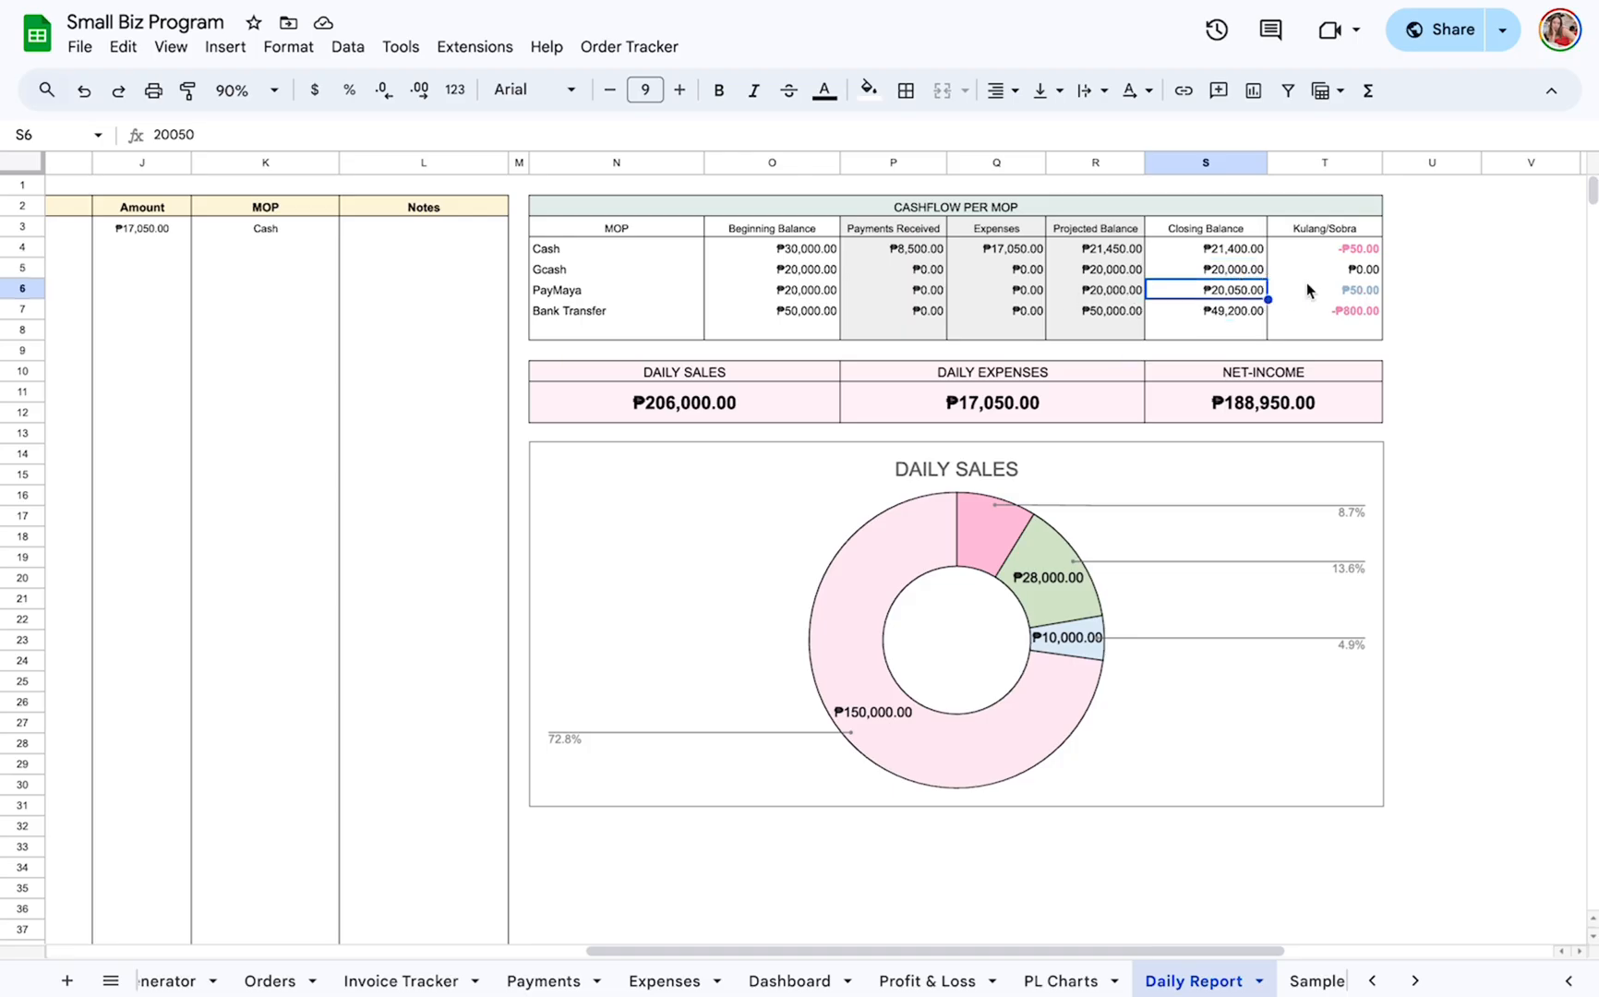
click(1354, 294)
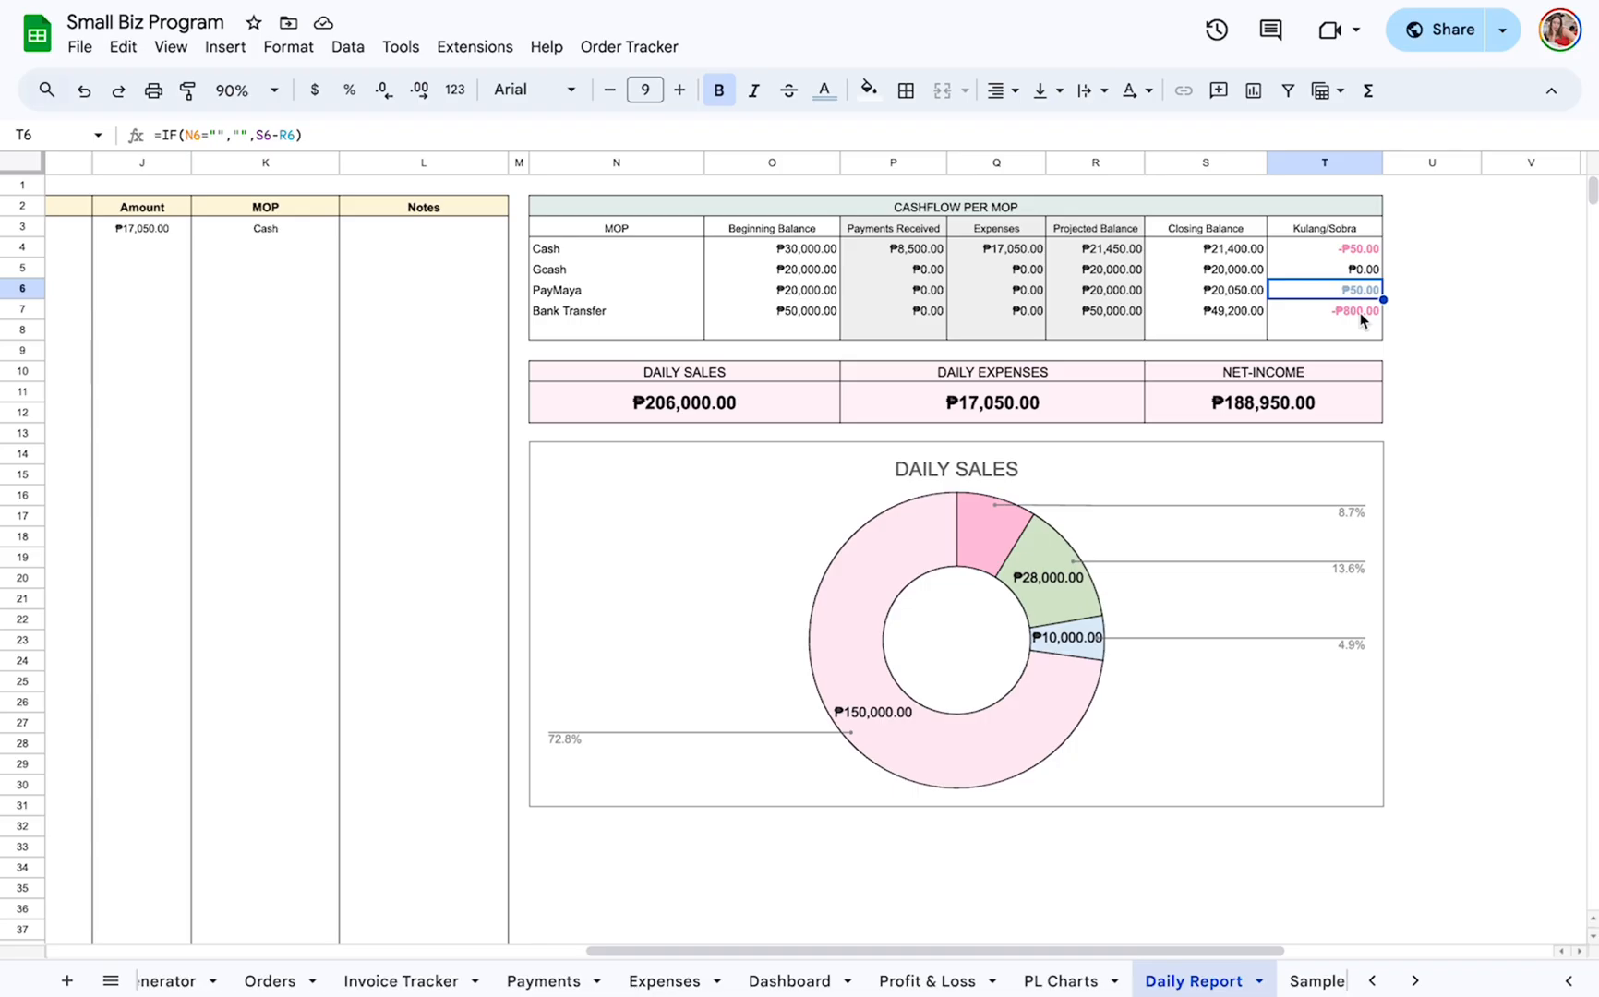
Review the Daily Sales, Daily Expenses and Net-Income totals and the Daily Sales doughnut chart.
click(724, 373)
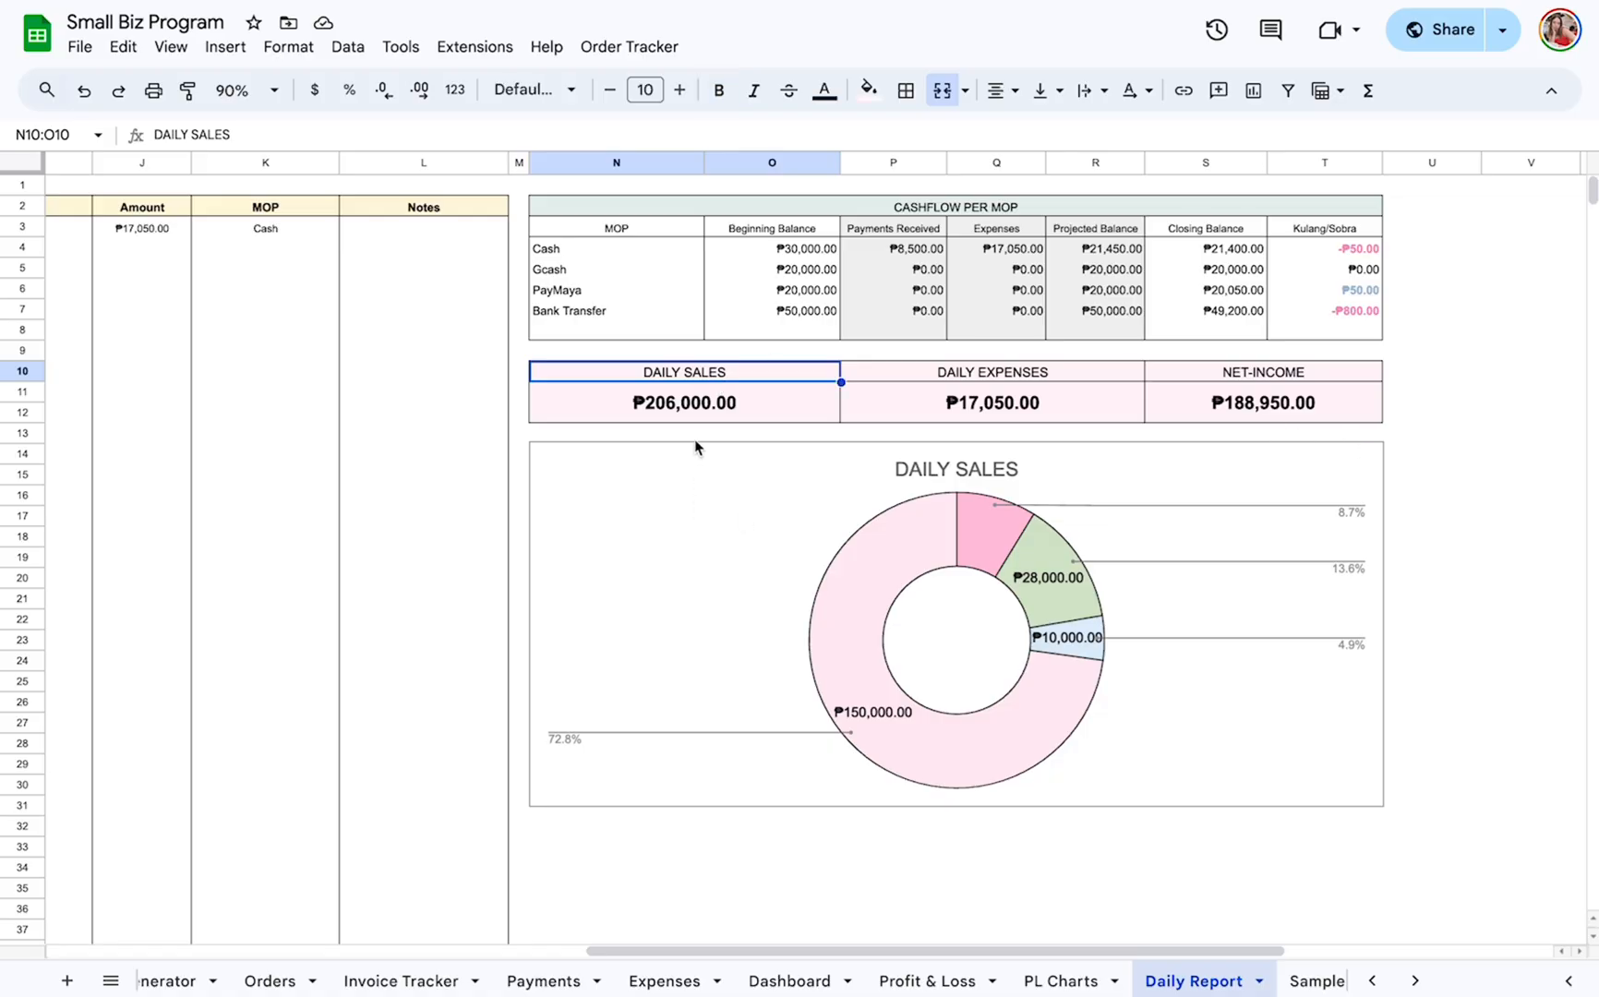
scroll(759, 383, left, 1)
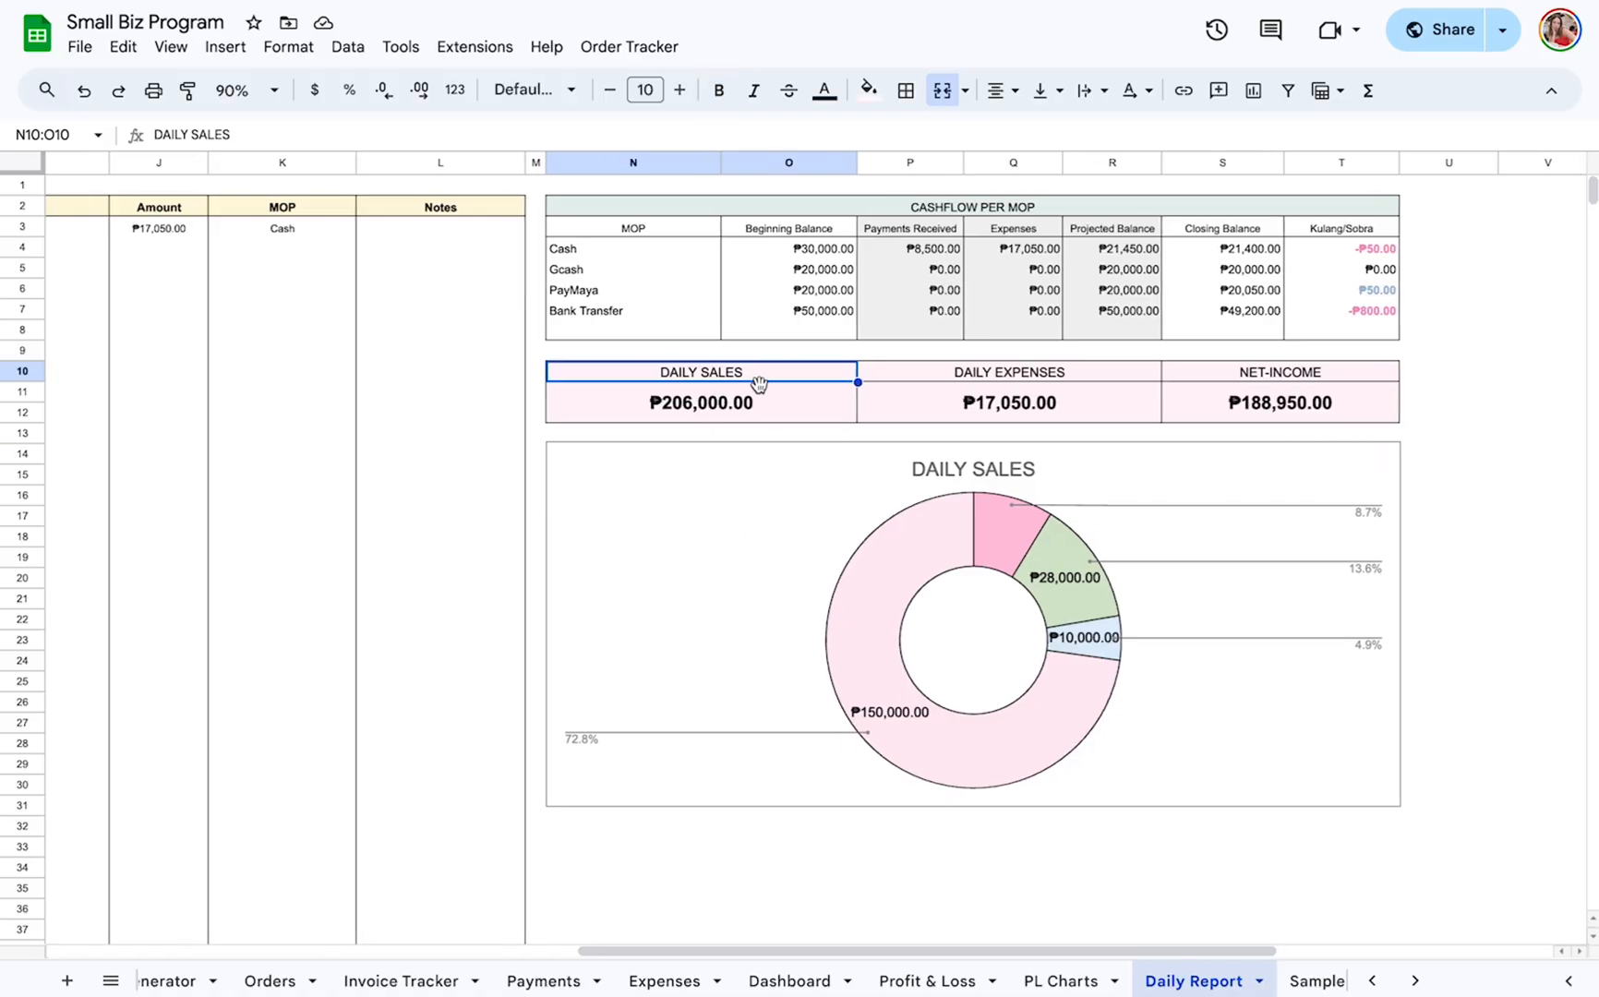
click(1094, 406)
click(1359, 395)
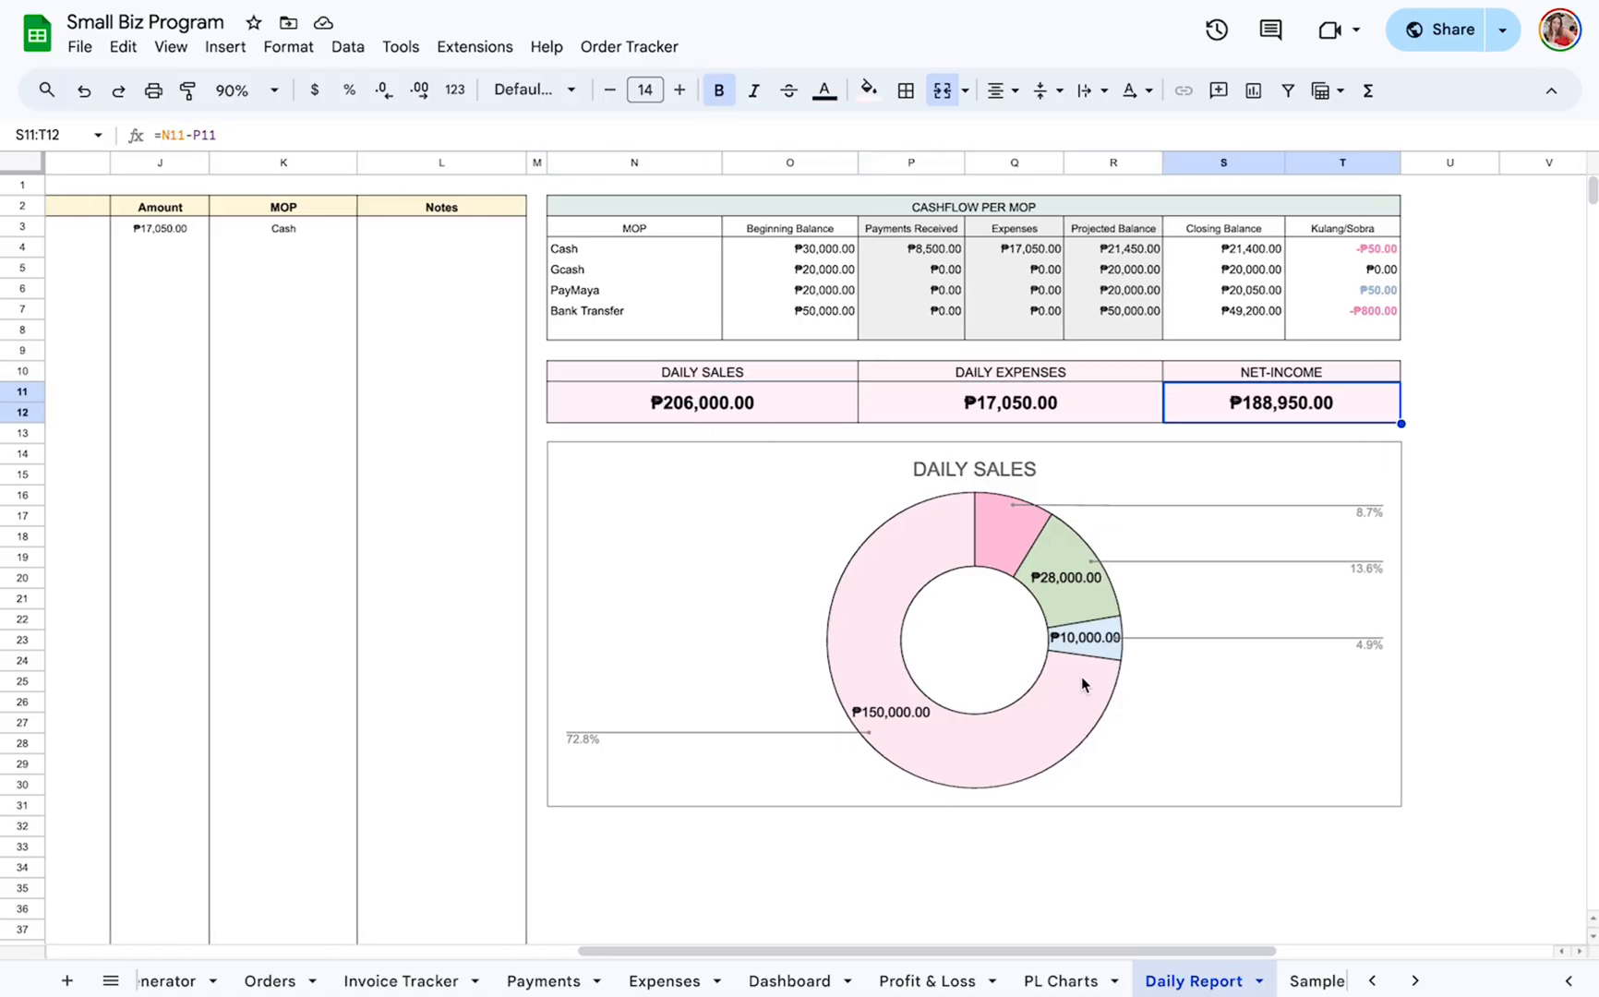
scroll(1081, 683, down, 2)
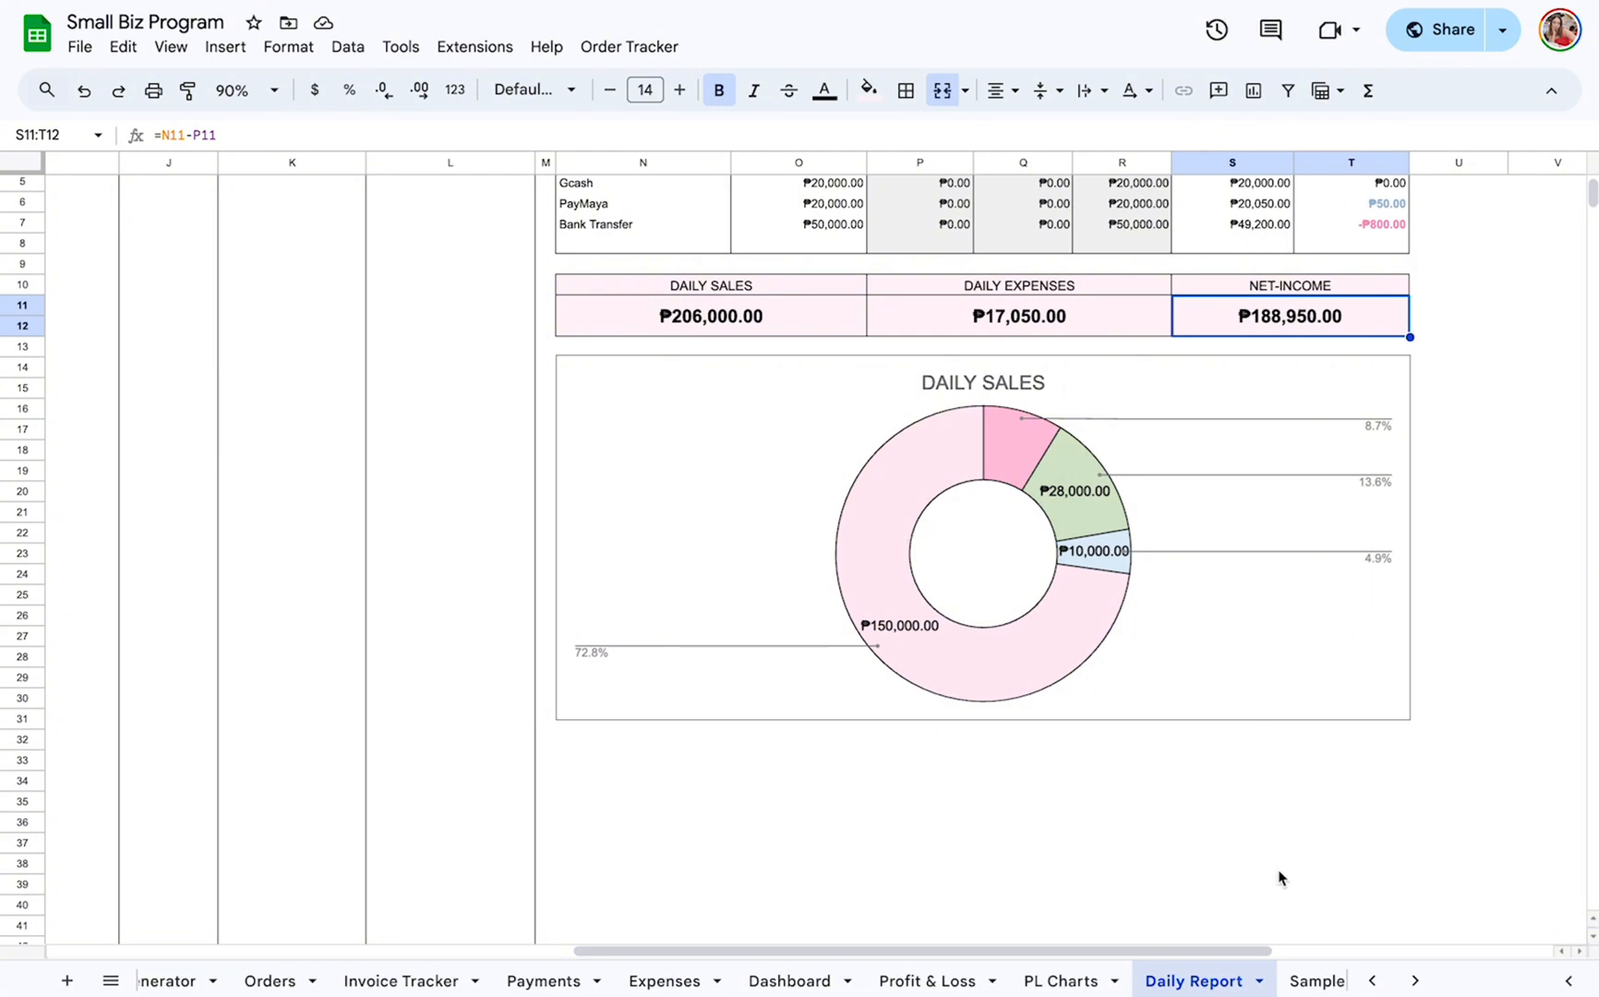
scroll(1191, 418, up, 2)
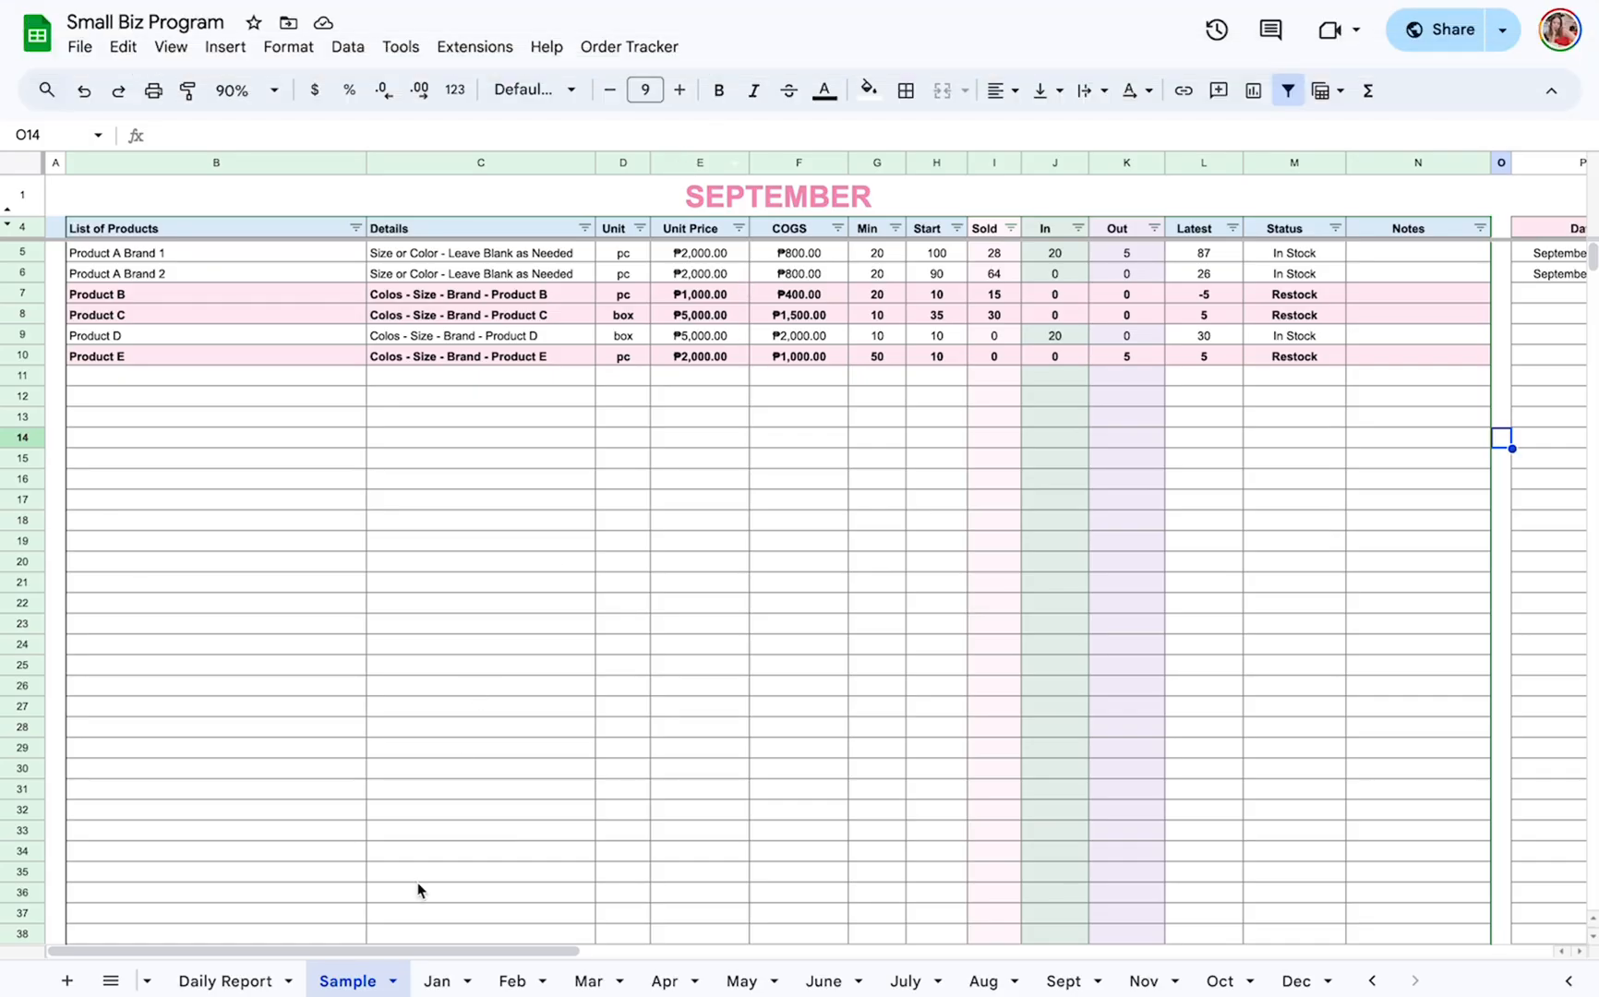
Look over the Sample sheet's September product inventory and point out the matching monthly inventory sheets.
scroll(999, 497, right, 5)
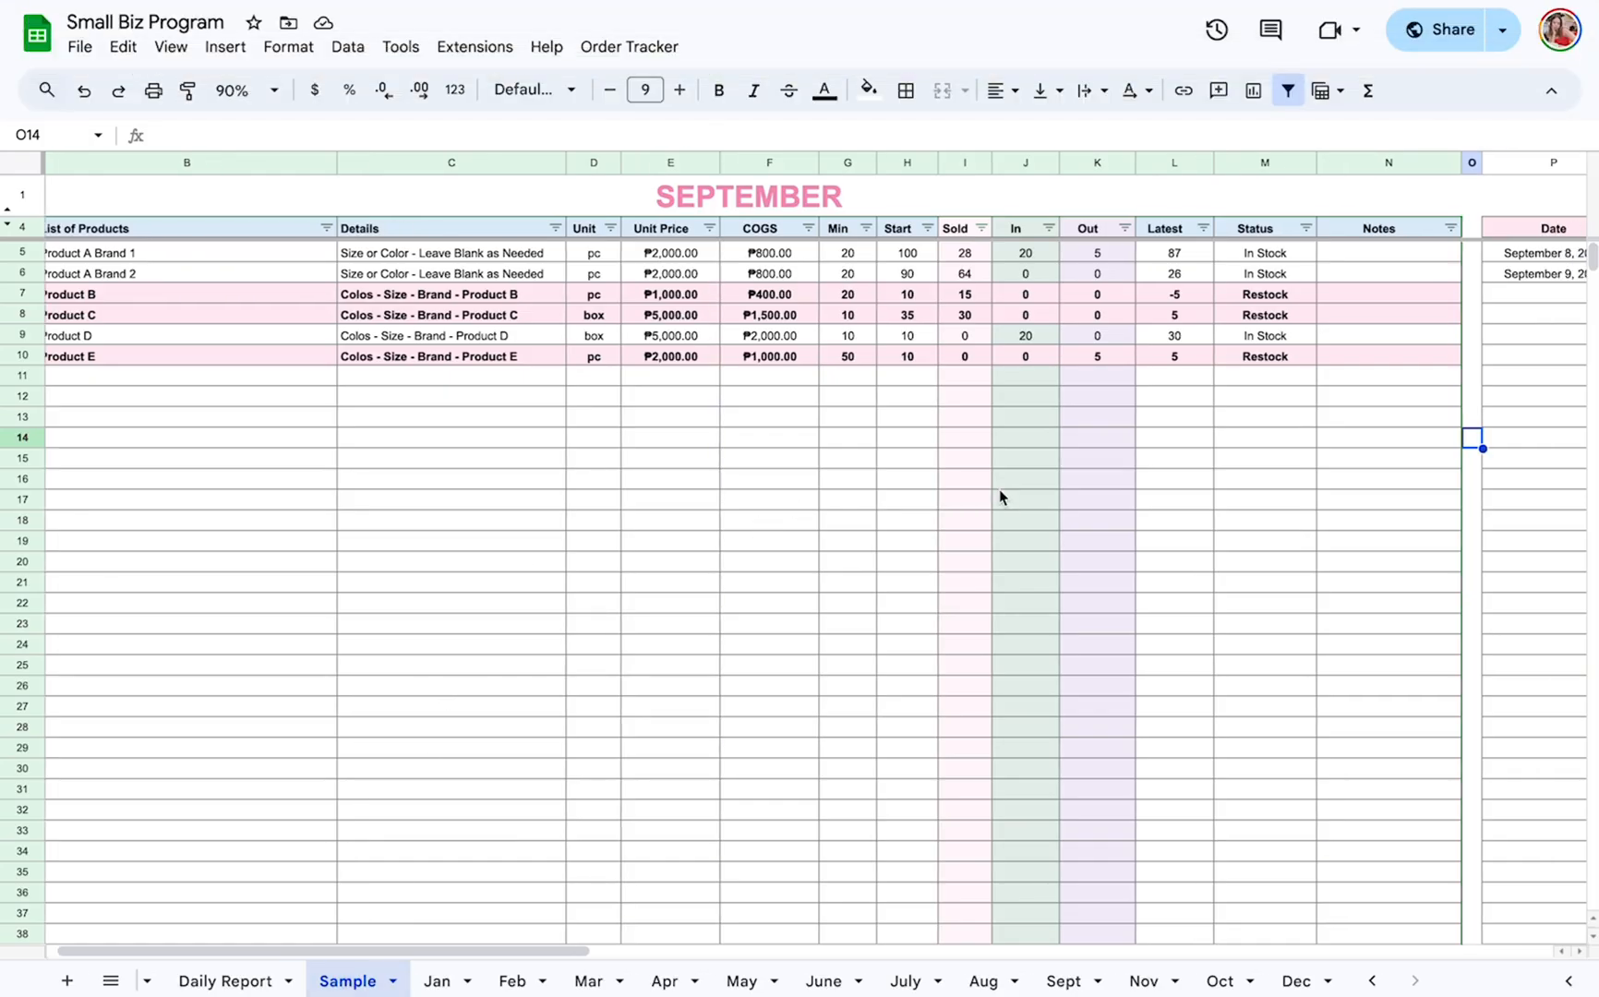
scroll(999, 496, left, 5)
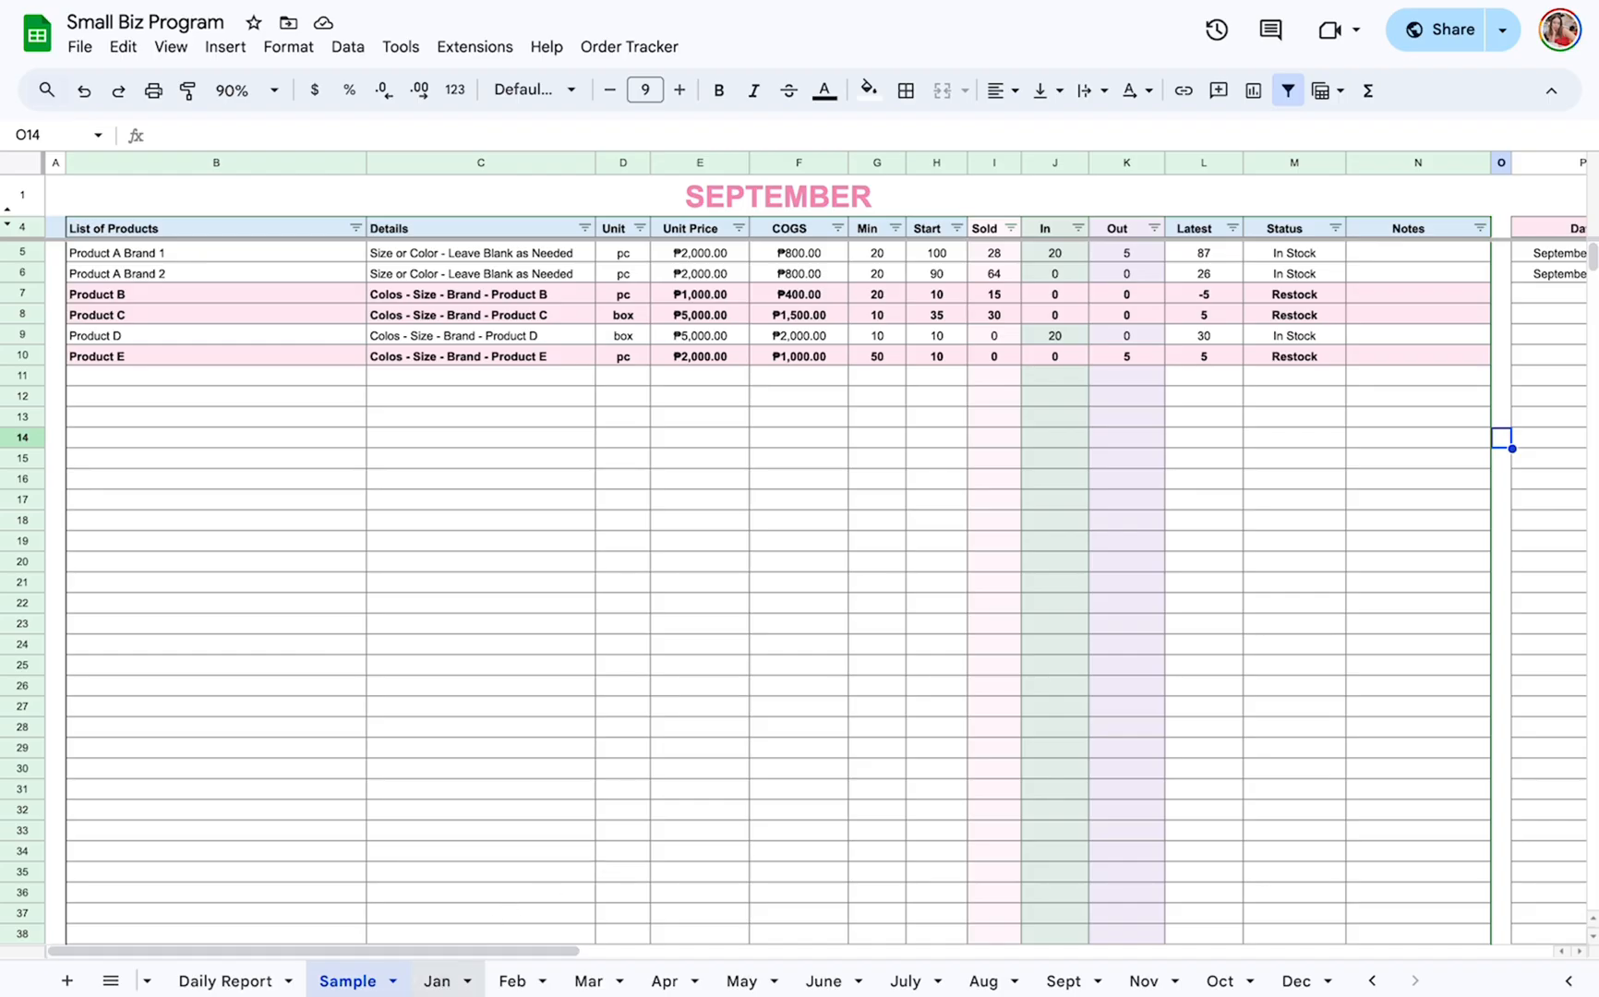
click(512, 980)
click(588, 980)
click(351, 982)
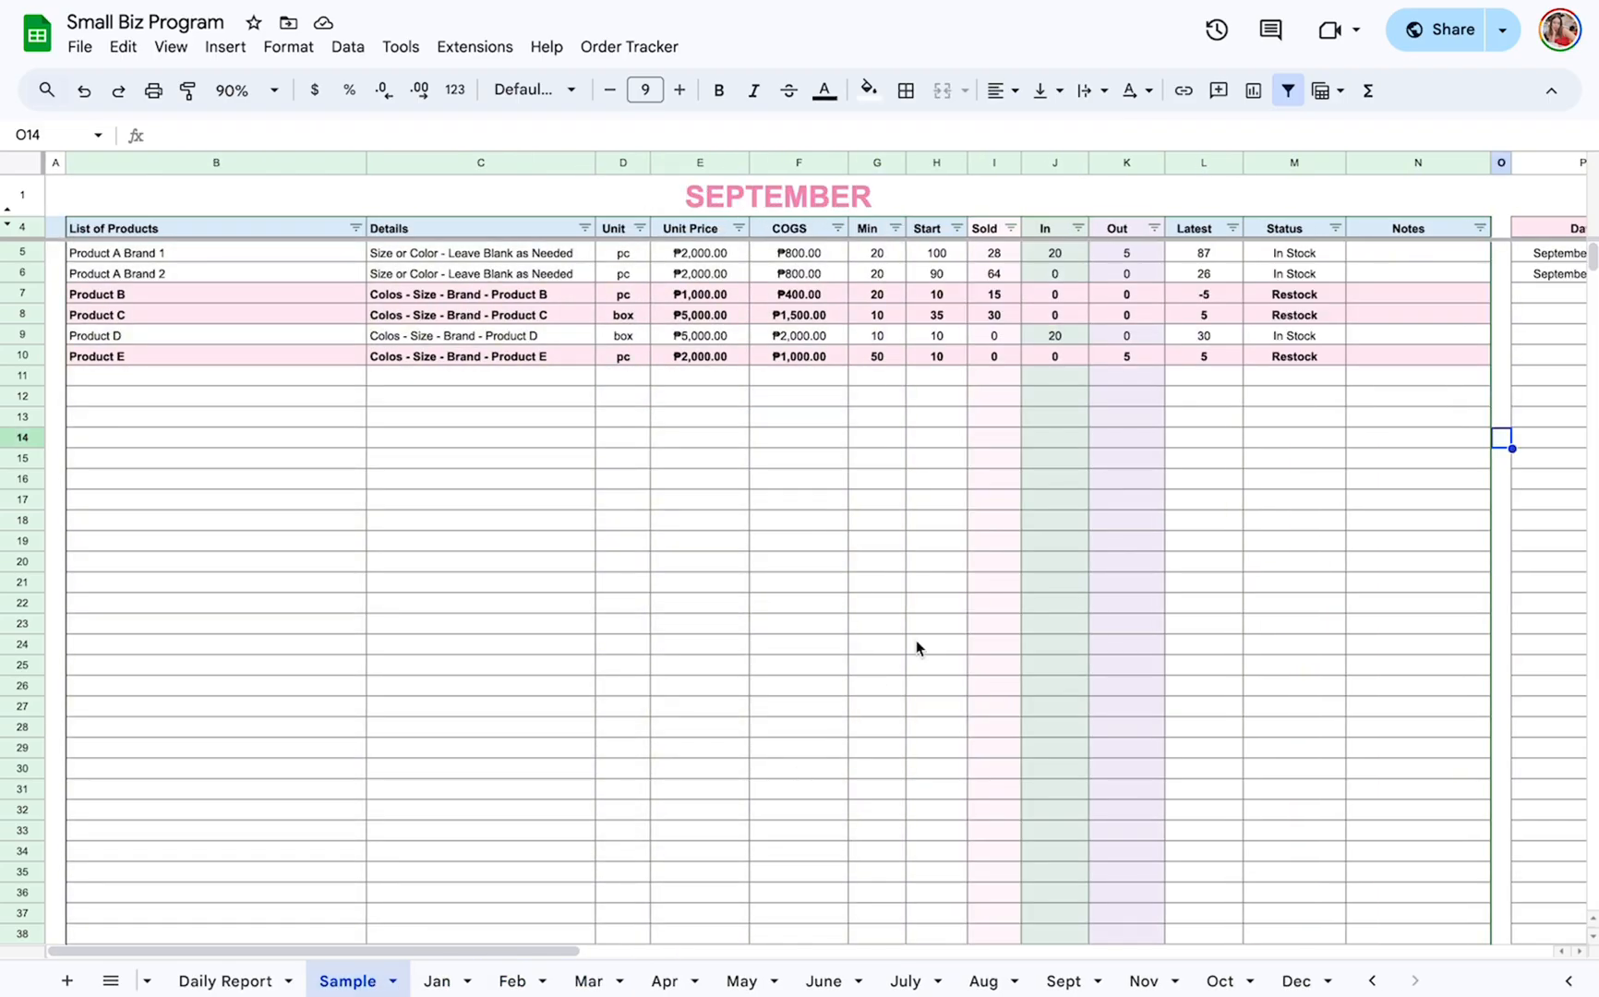
View the Sample sheet's Stocks Out Tracker and Stocks In Tracker, and return to the September inventory heading.
scroll(1078, 671, right, 10)
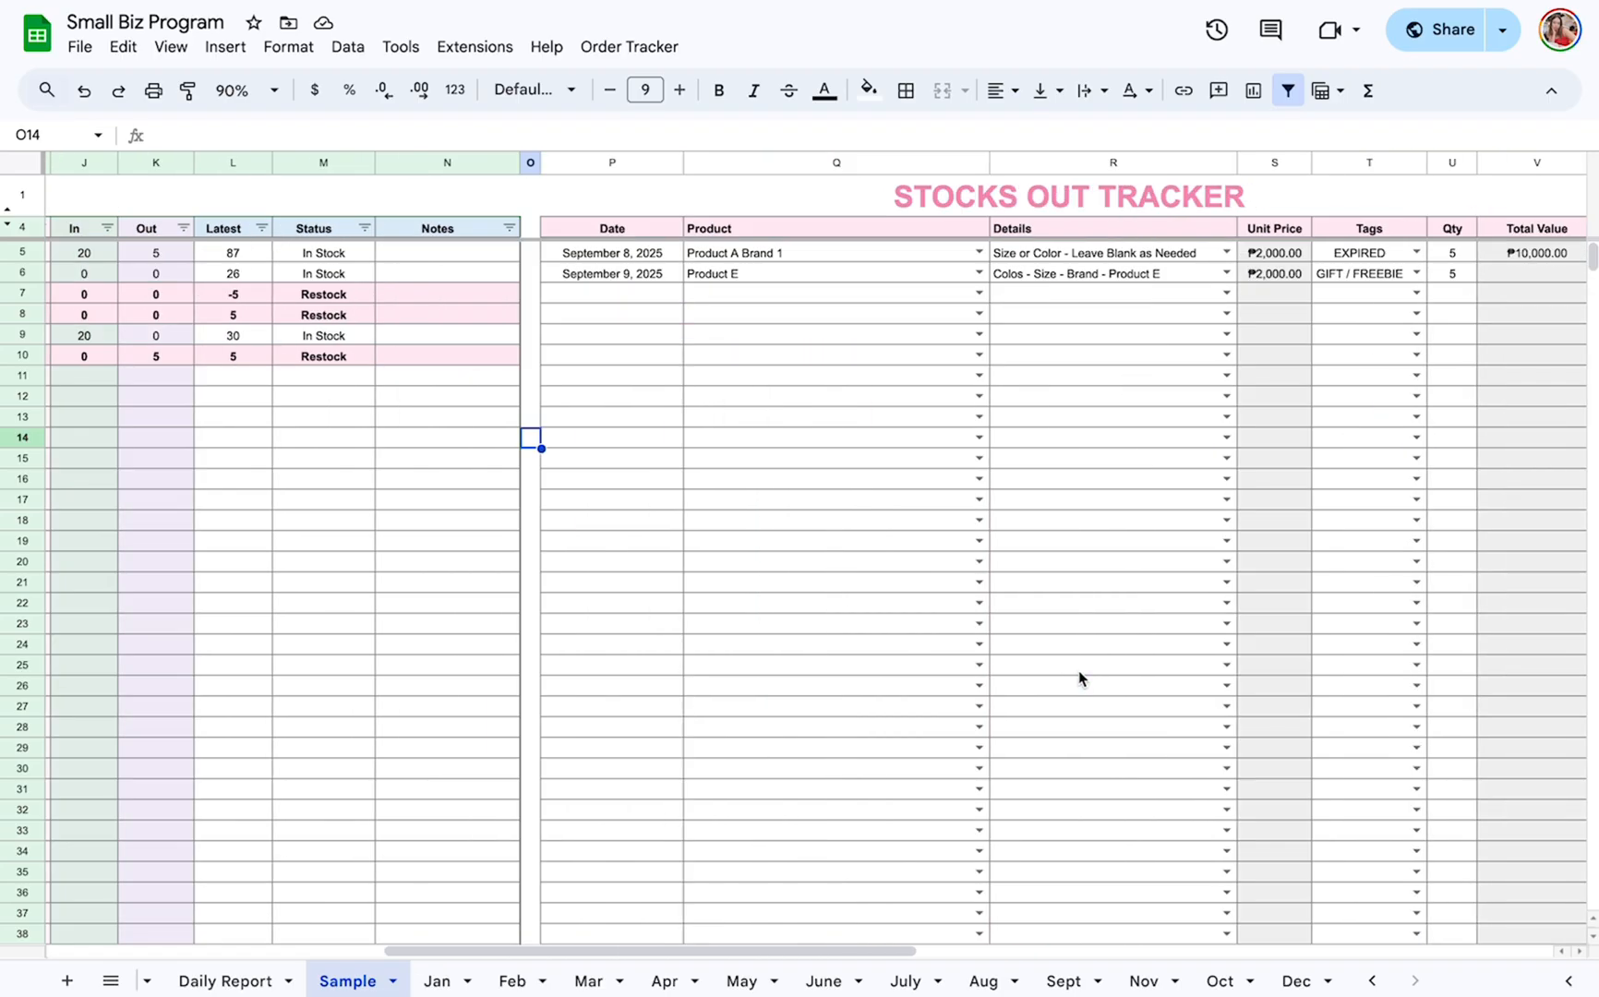
scroll(1075, 669, right, 2)
click(867, 186)
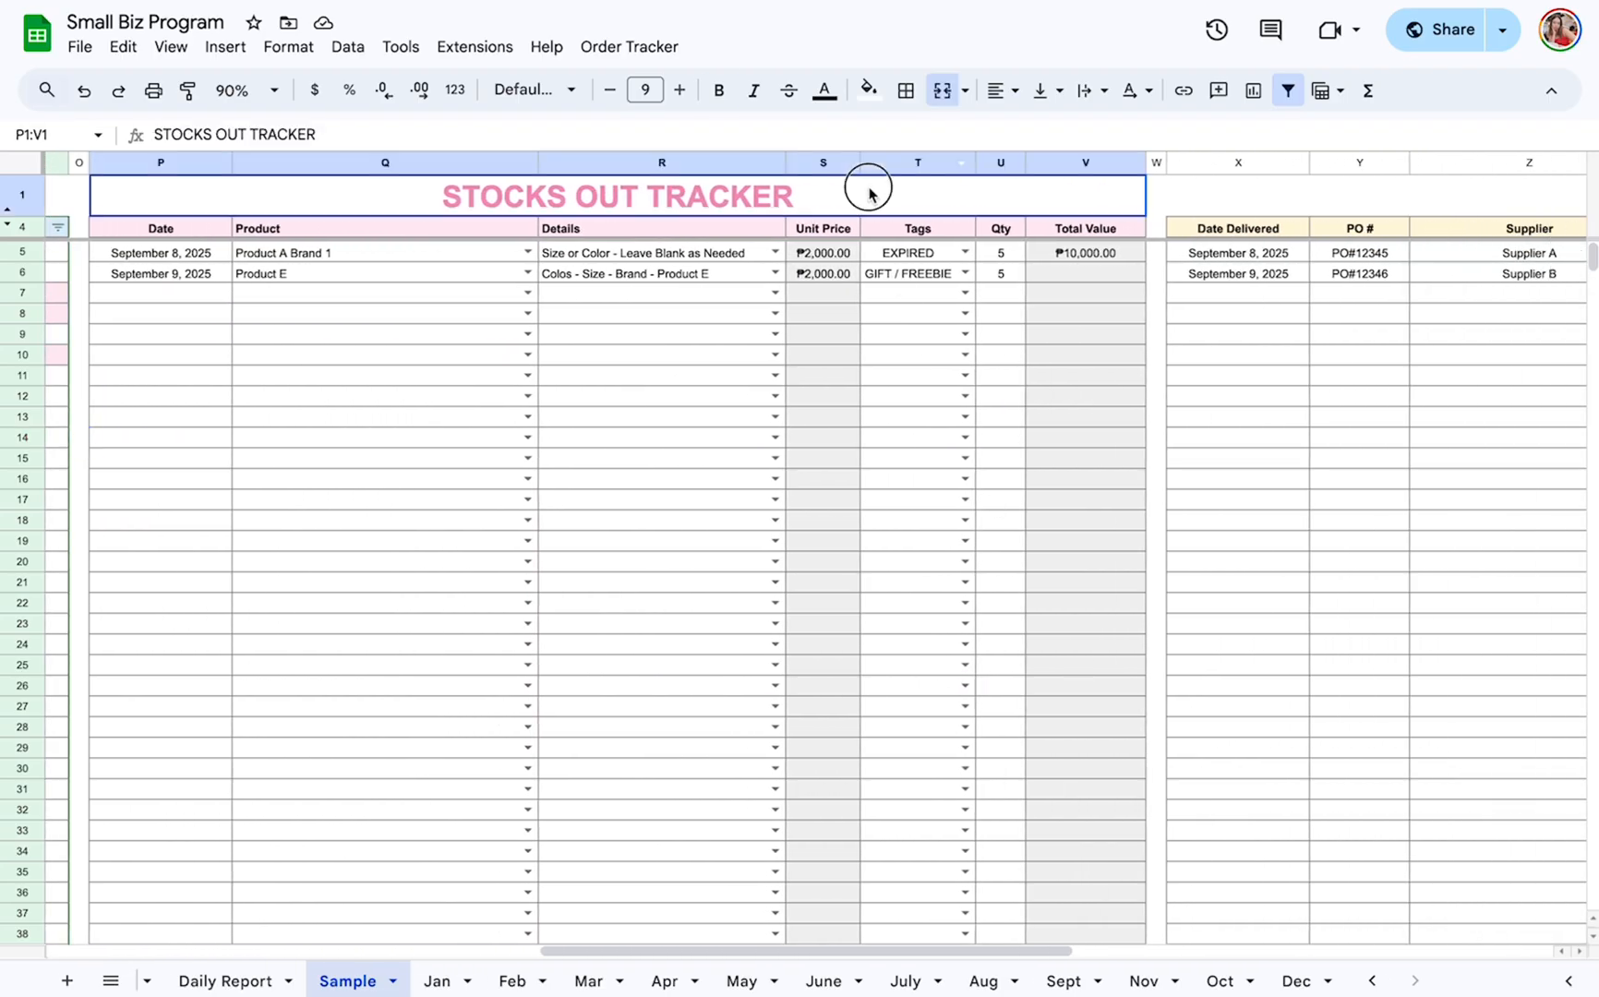
scroll(886, 192, right, 5)
click(1065, 195)
scroll(758, 400, left, 15)
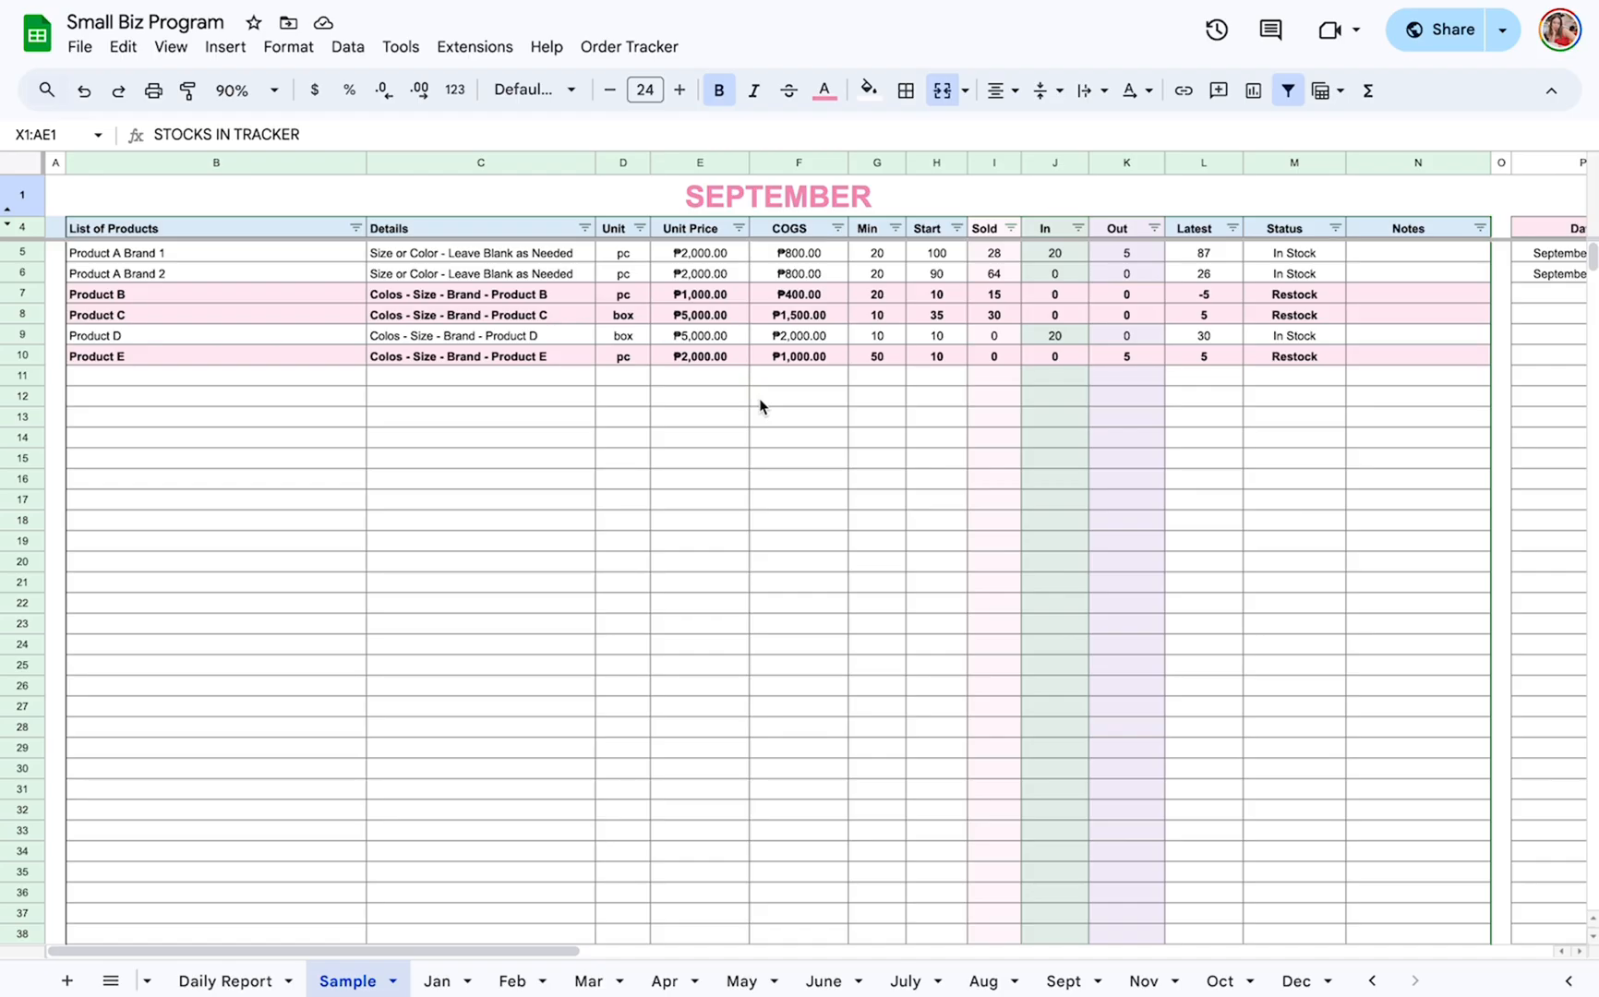
click(874, 205)
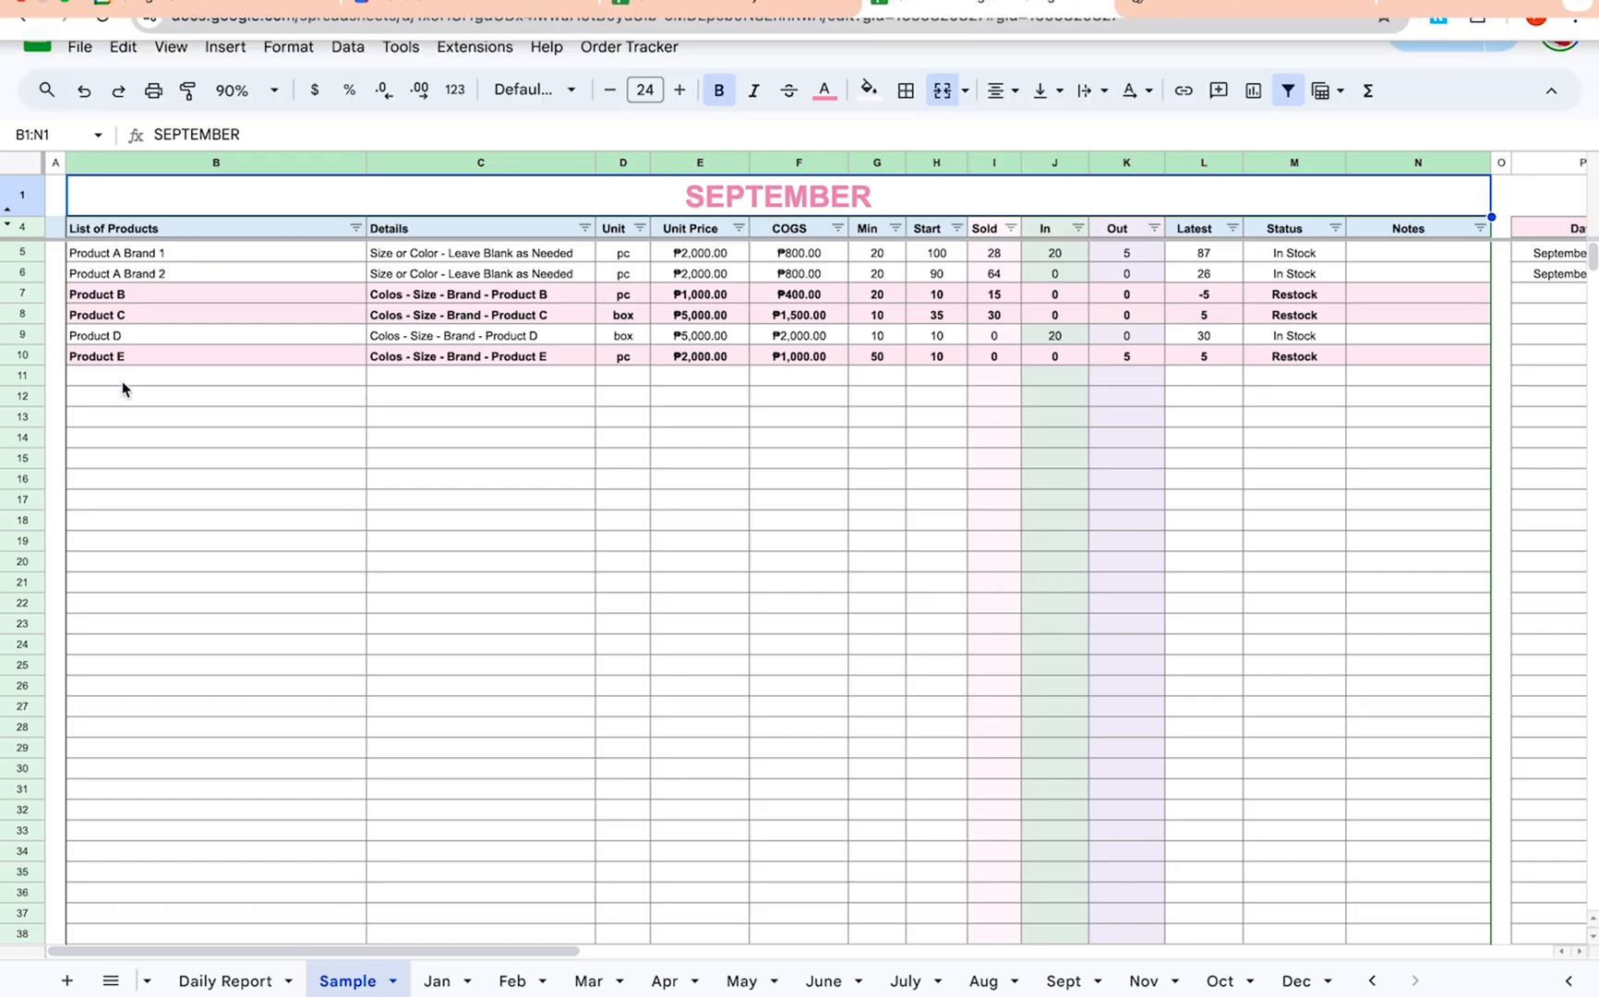
Point out the List of Products and Min columns in the Sample sheet's September inventory.
click(171, 162)
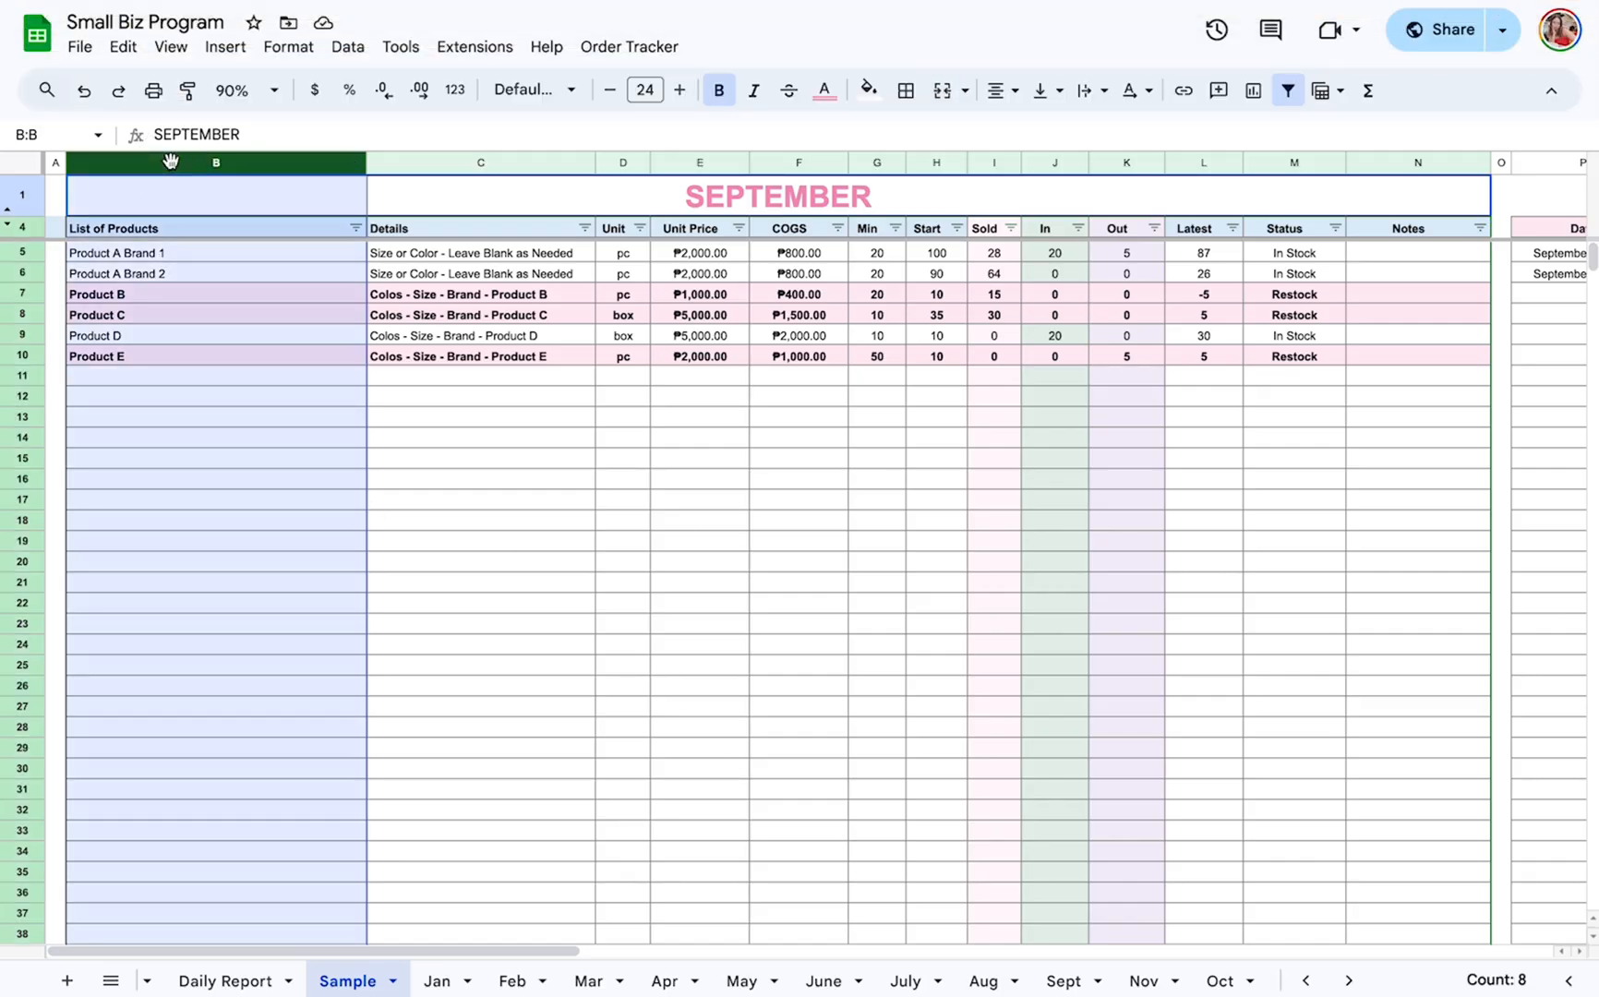
click(870, 233)
click(874, 162)
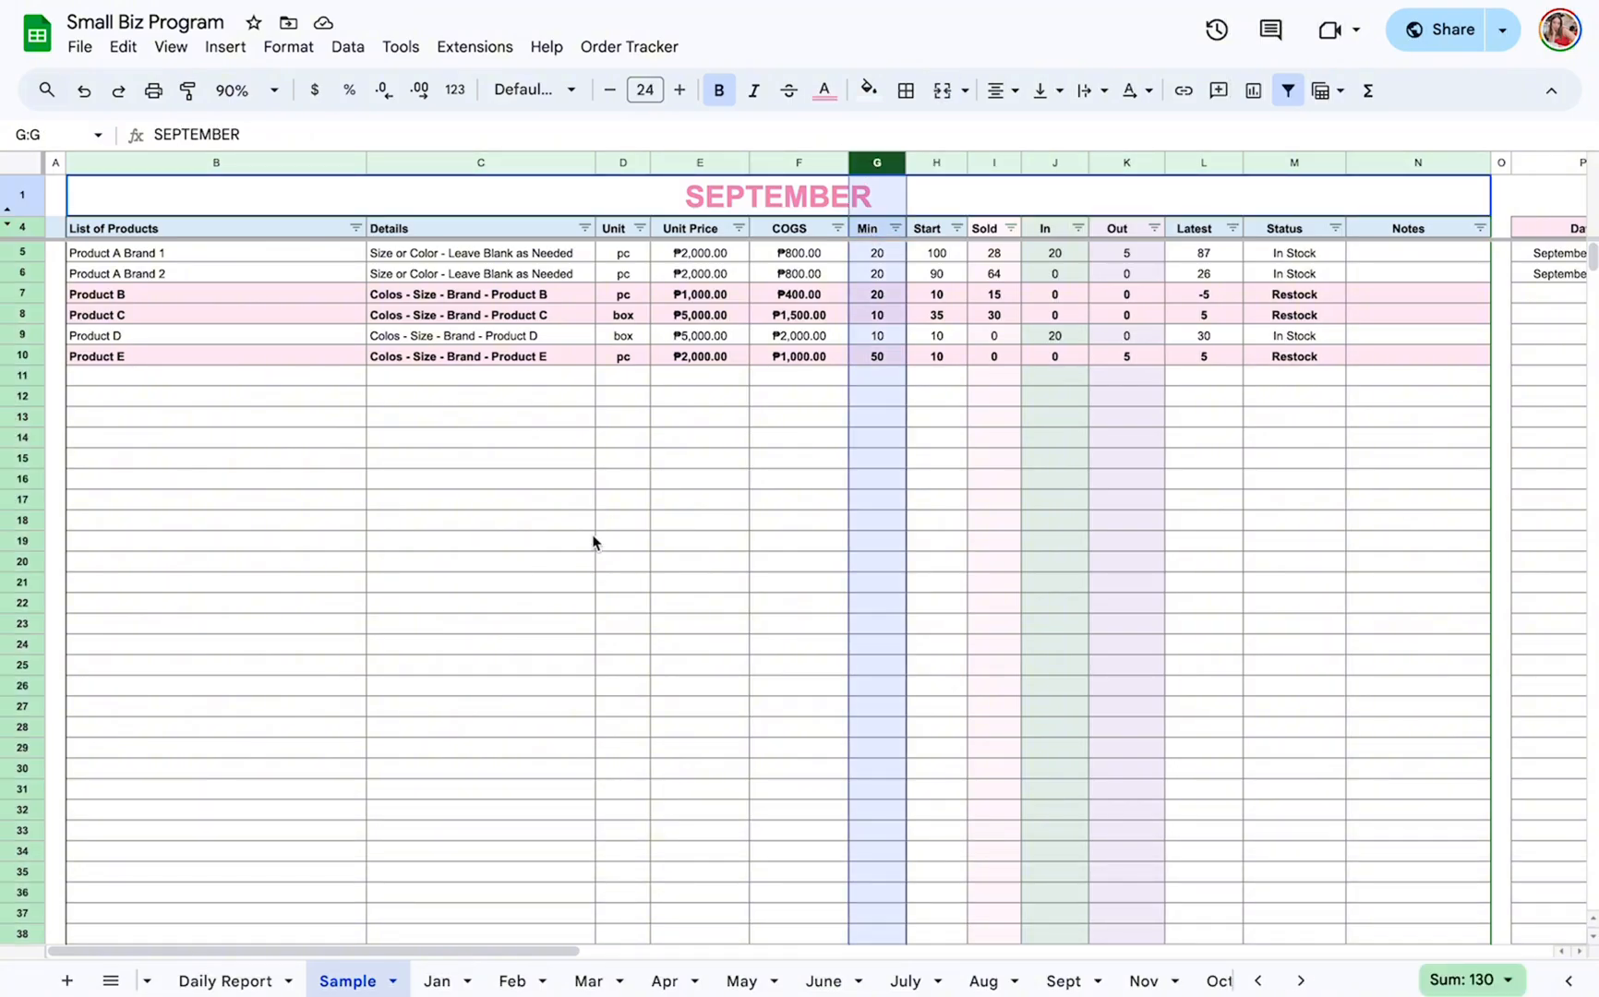
View the List of Products sheet as the source of the product details, and return to the Sample sheet.
scroll(231, 980, left, 5)
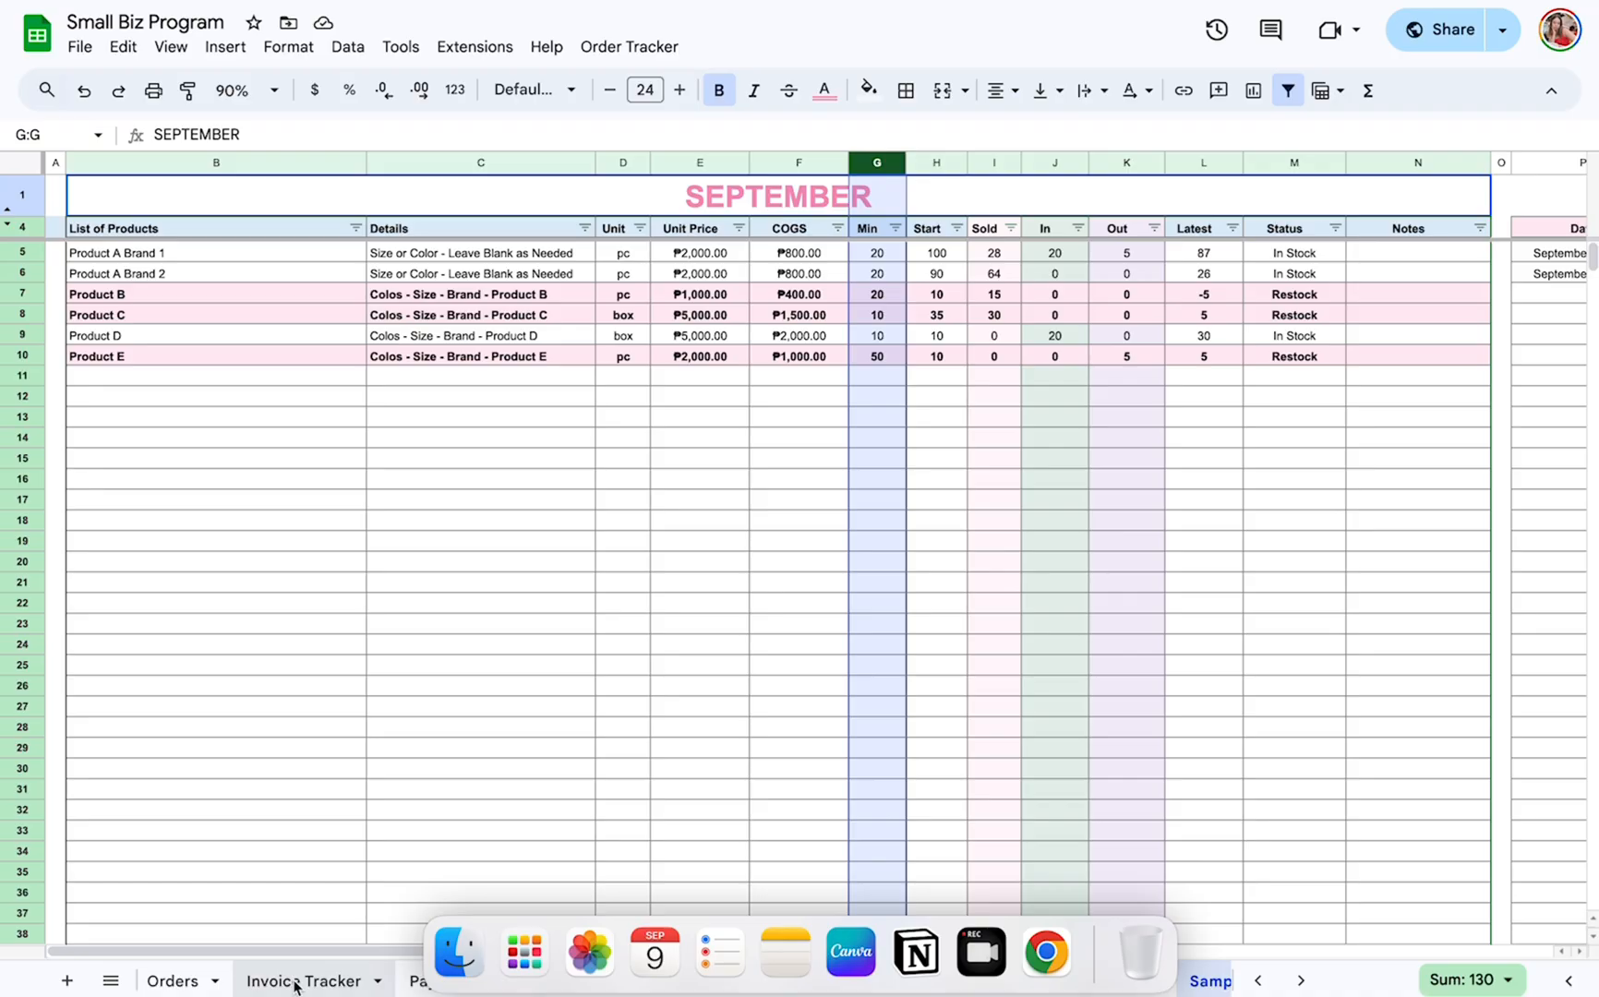
scroll(282, 980, left, 3)
click(272, 982)
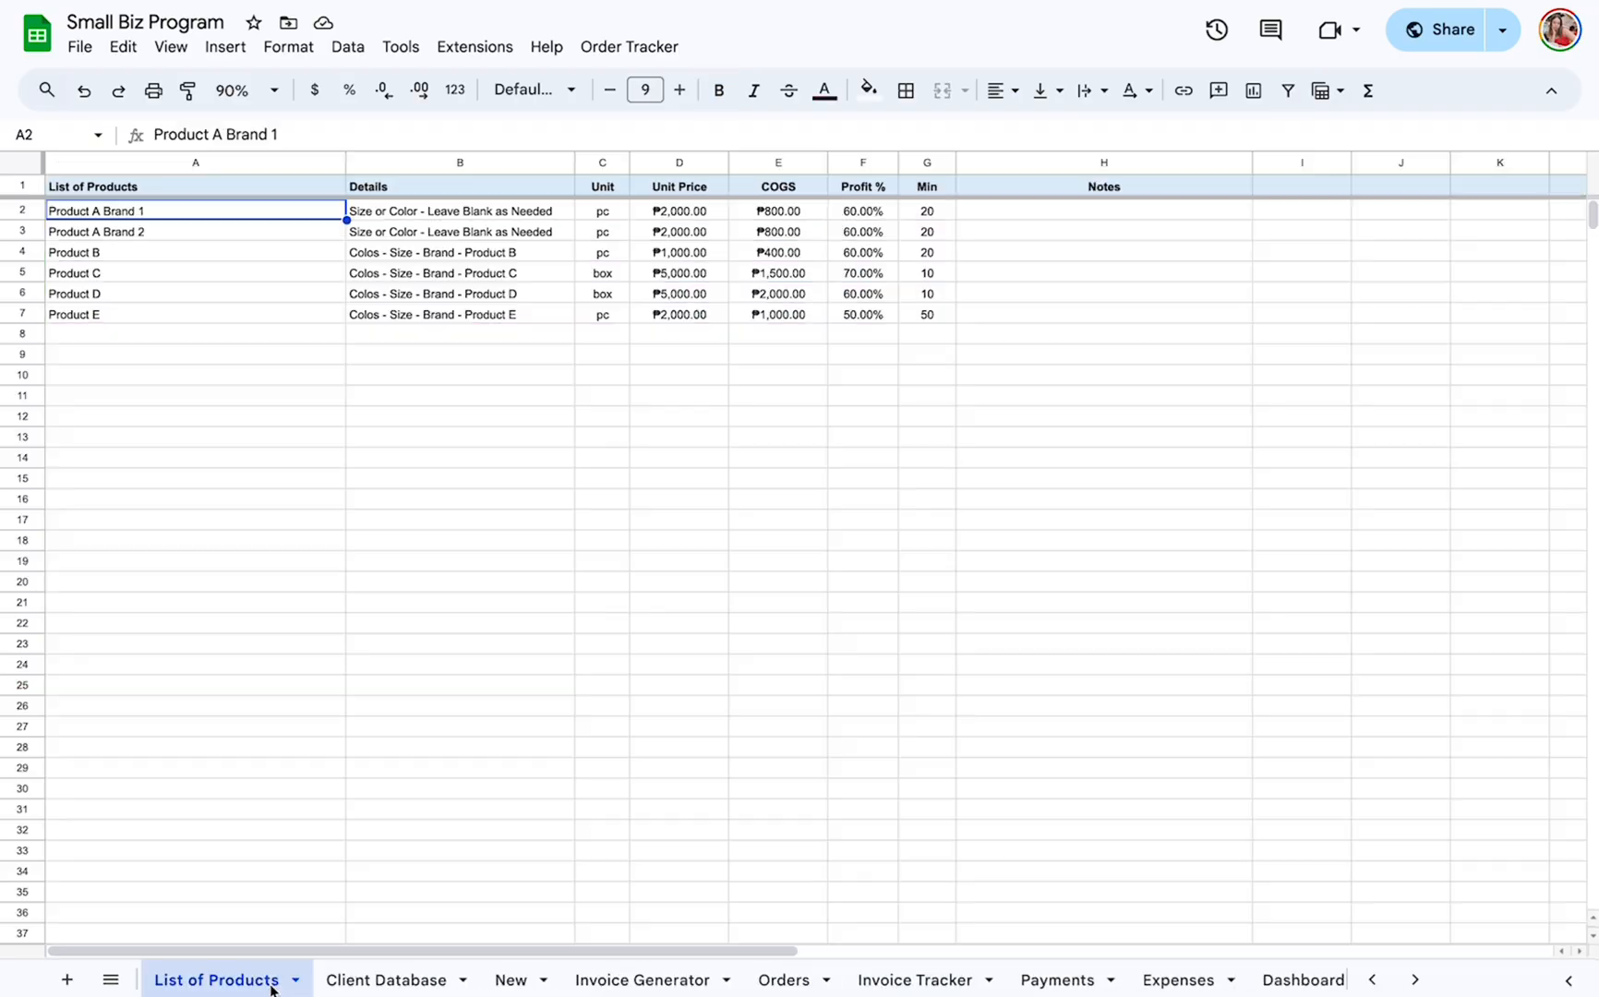
scroll(1101, 980, right, 5)
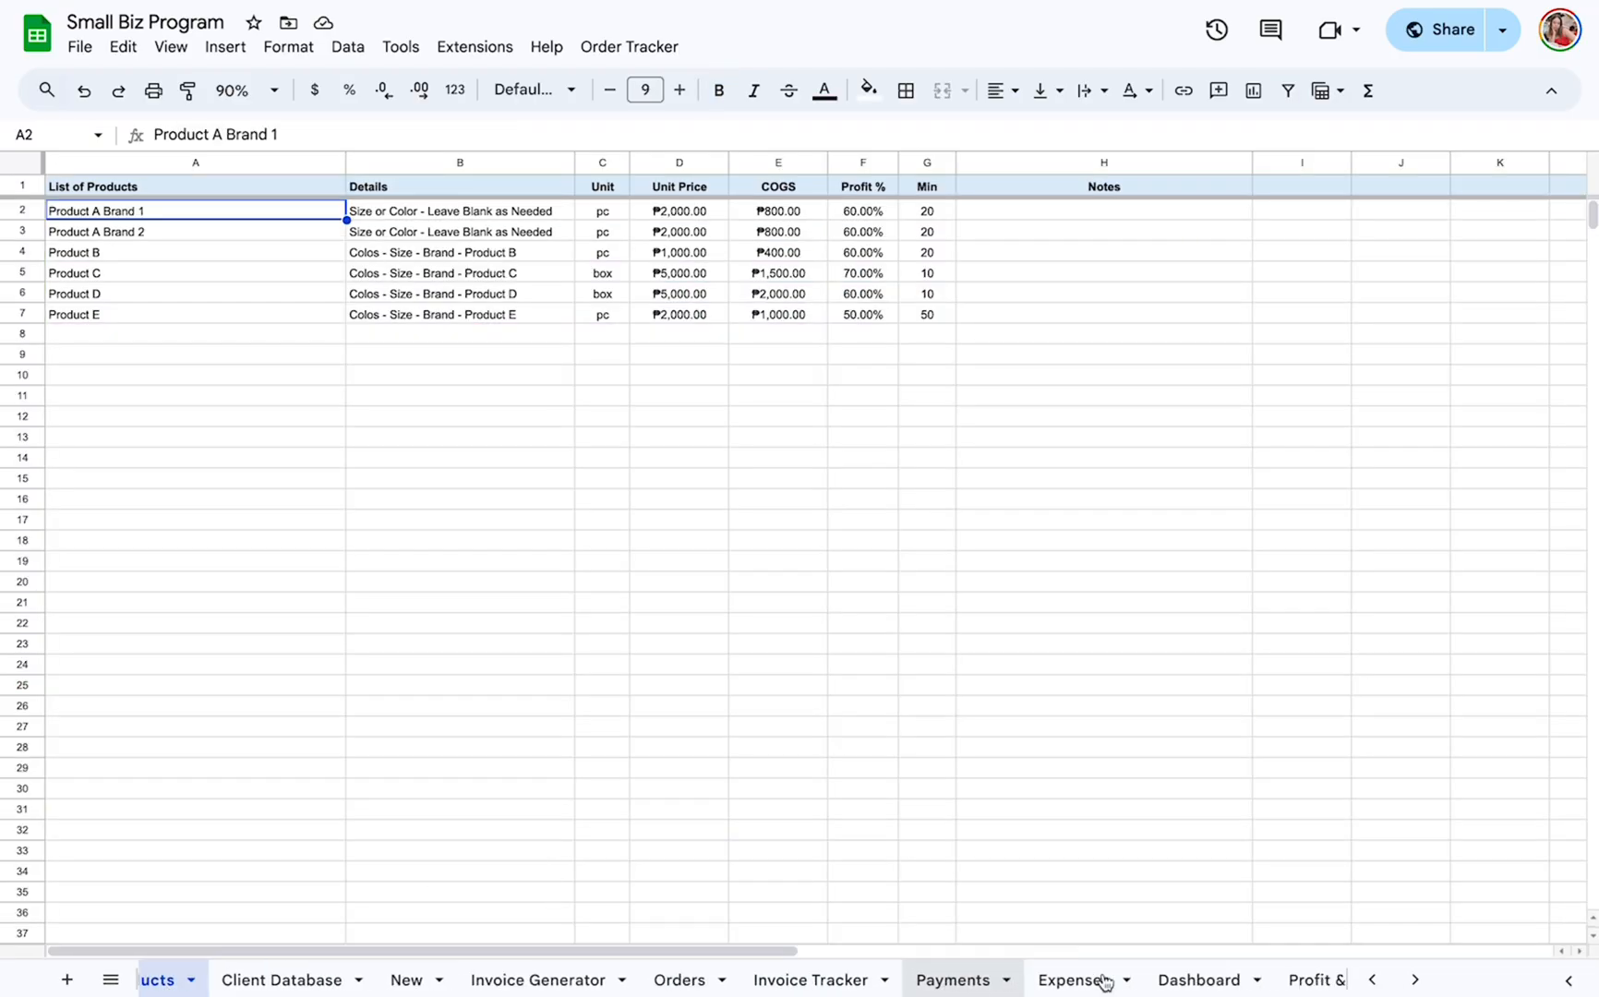
scroll(1103, 982, right, 5)
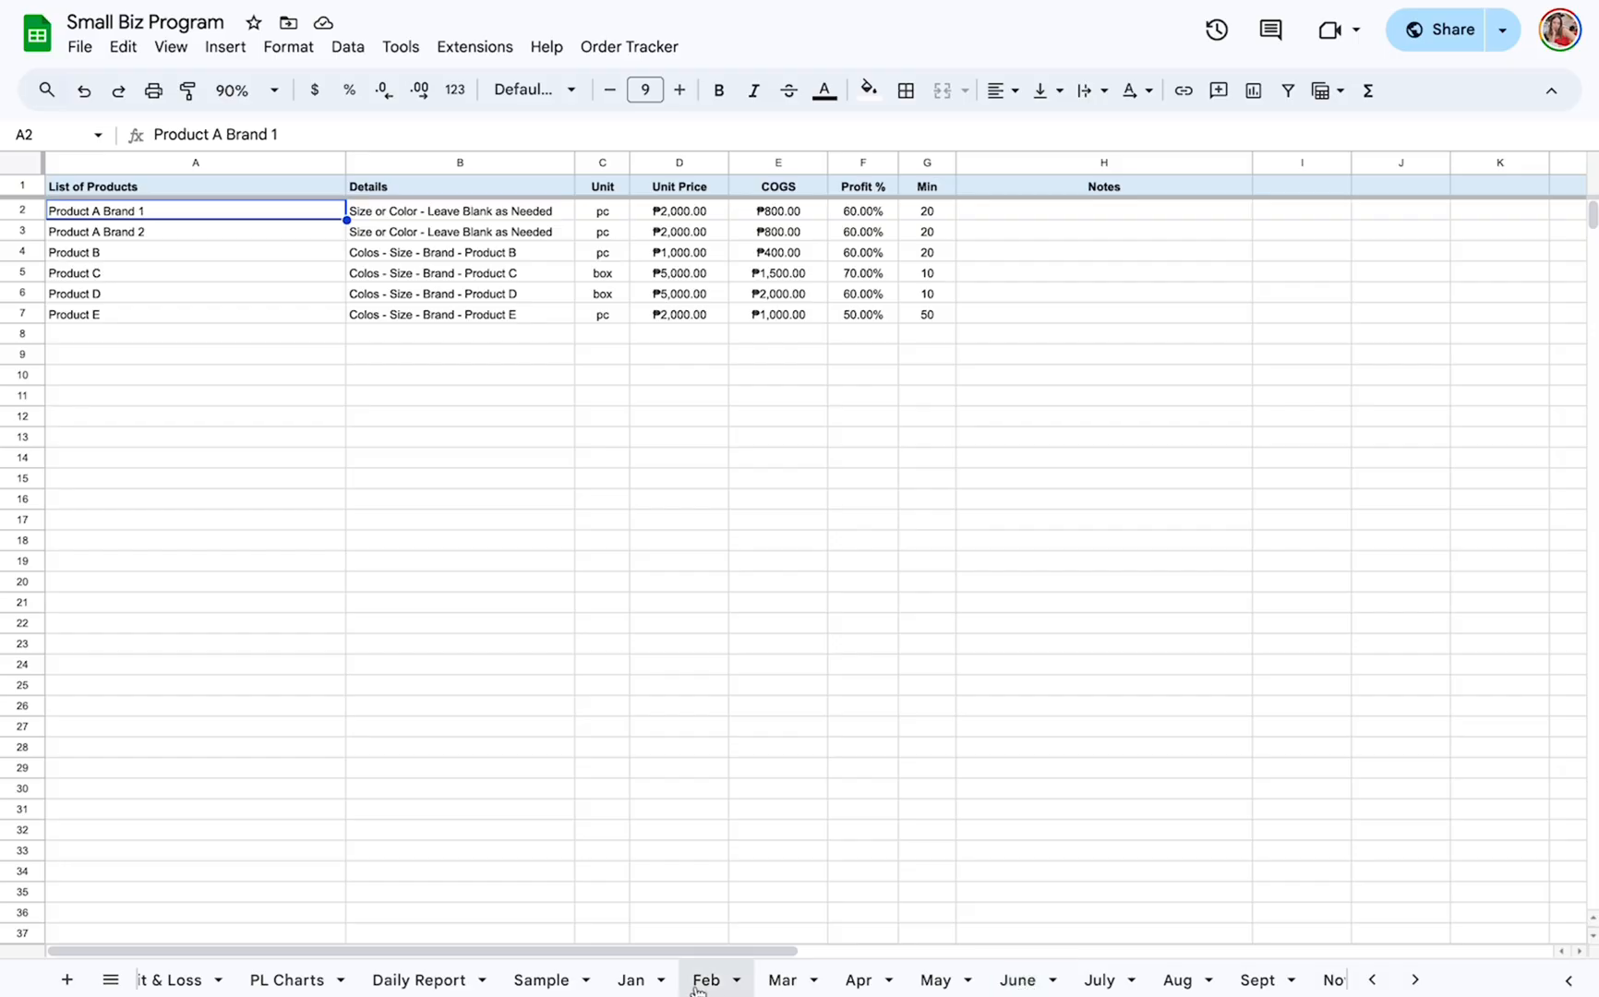
click(543, 981)
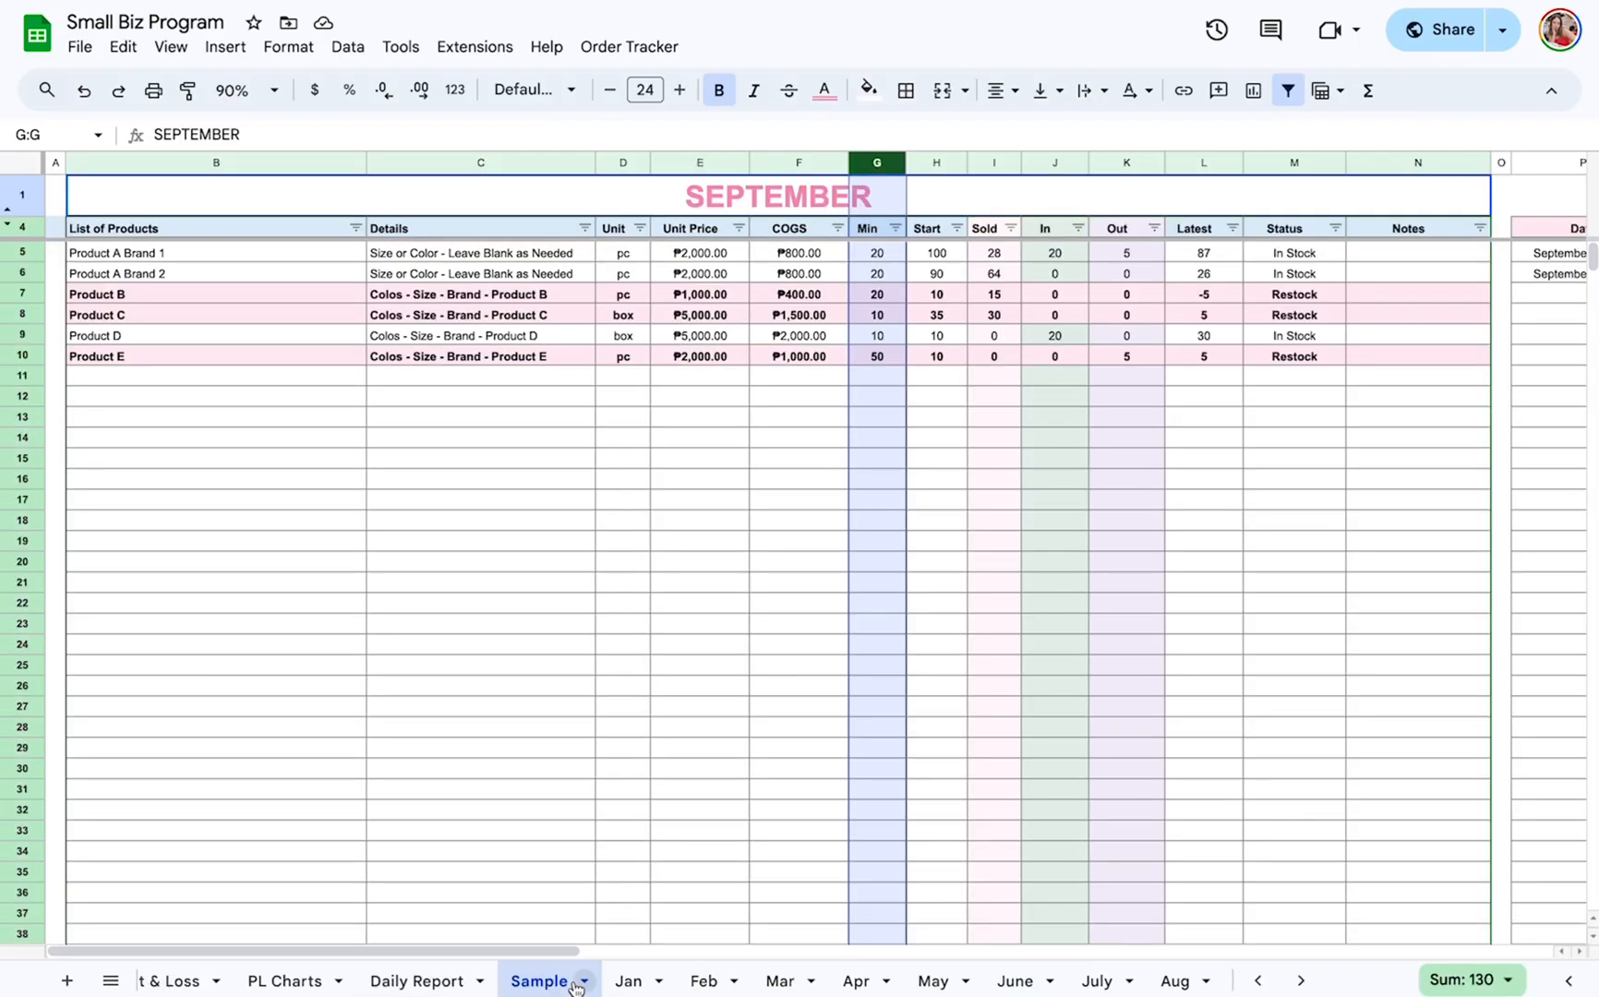
Go through the Start column's opening stock quantities for each product from Product A Brand 1 to Product E.
click(927, 162)
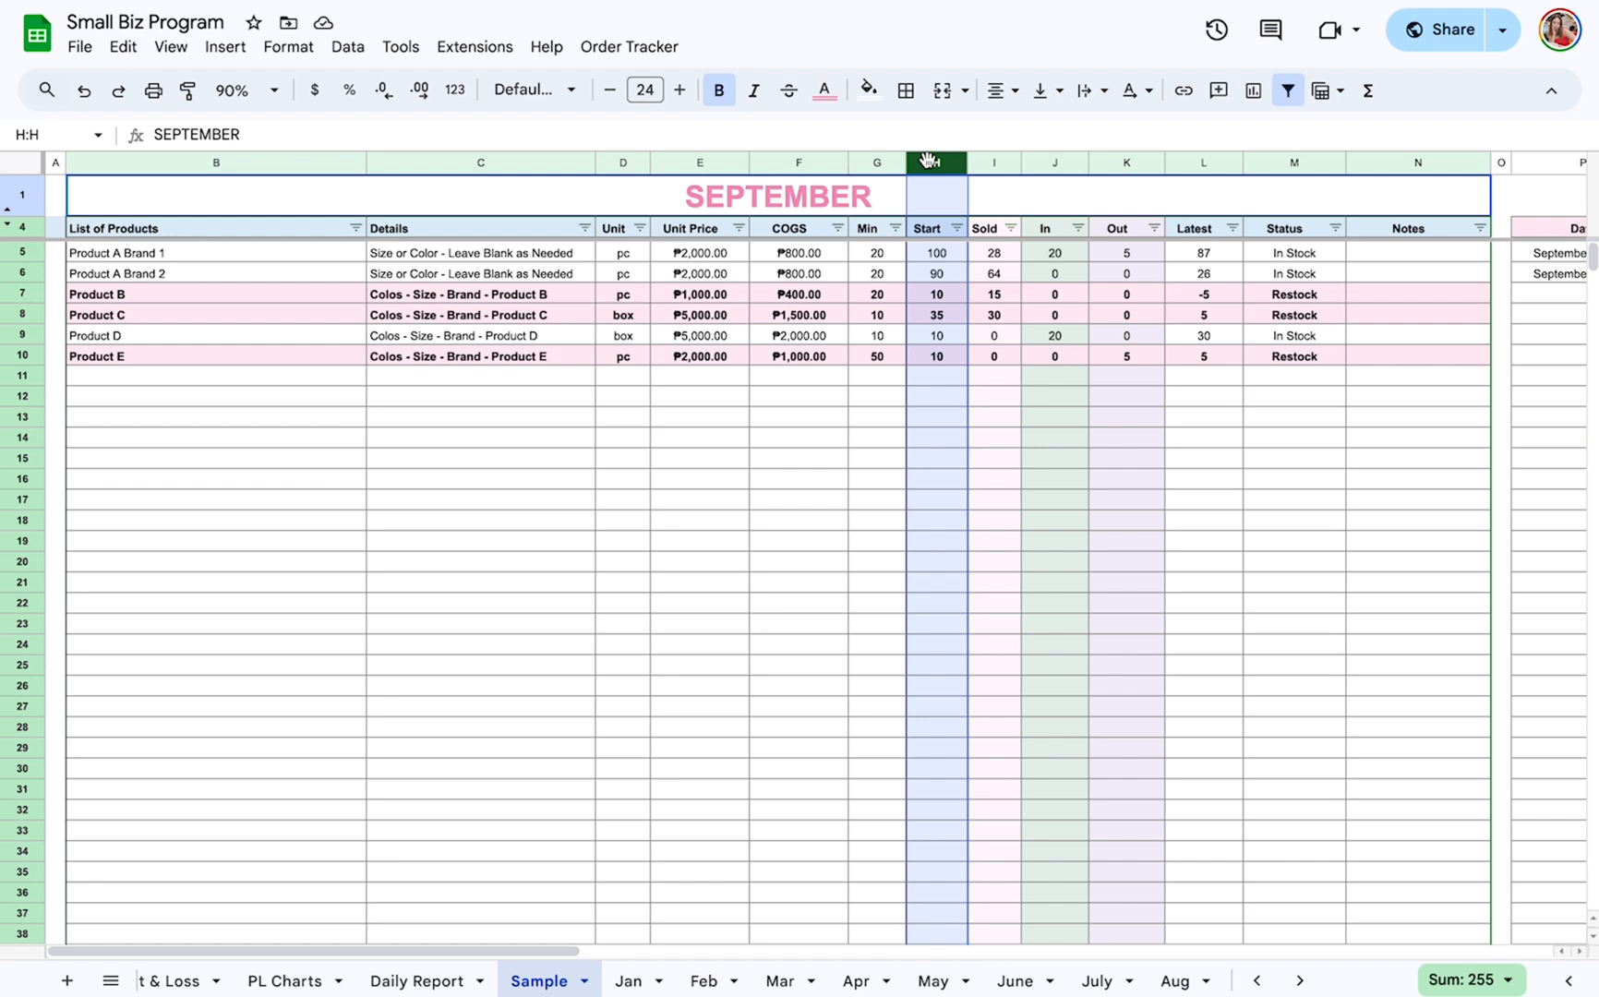
click(936, 253)
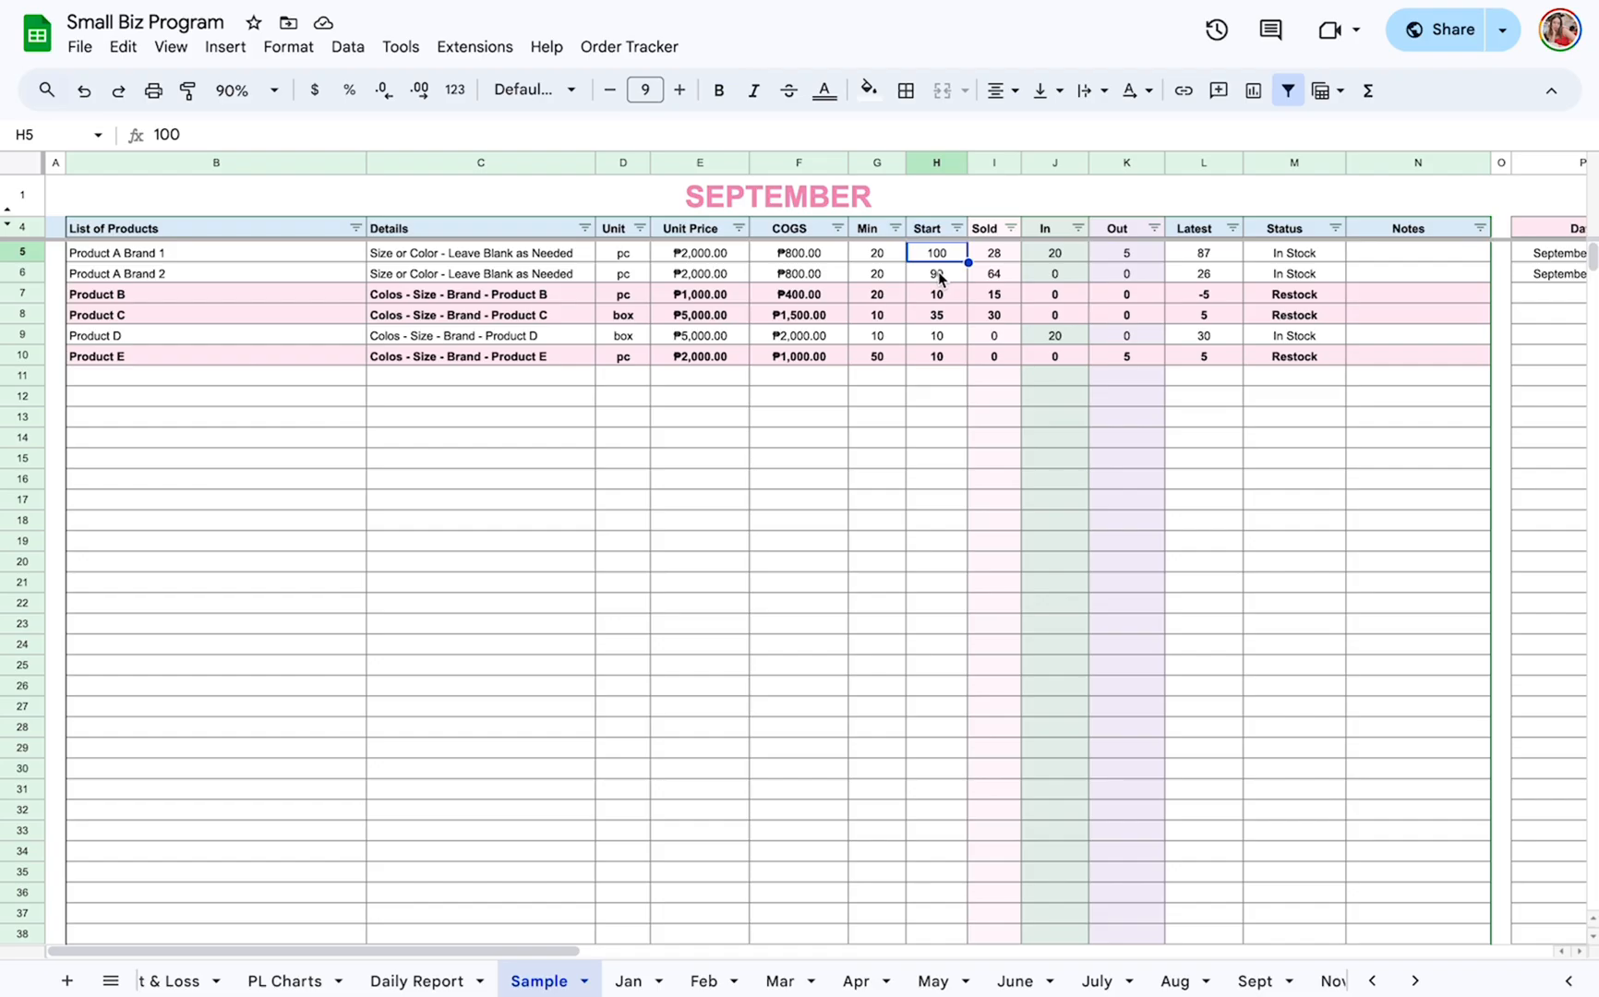
click(937, 274)
click(936, 293)
click(939, 318)
click(941, 335)
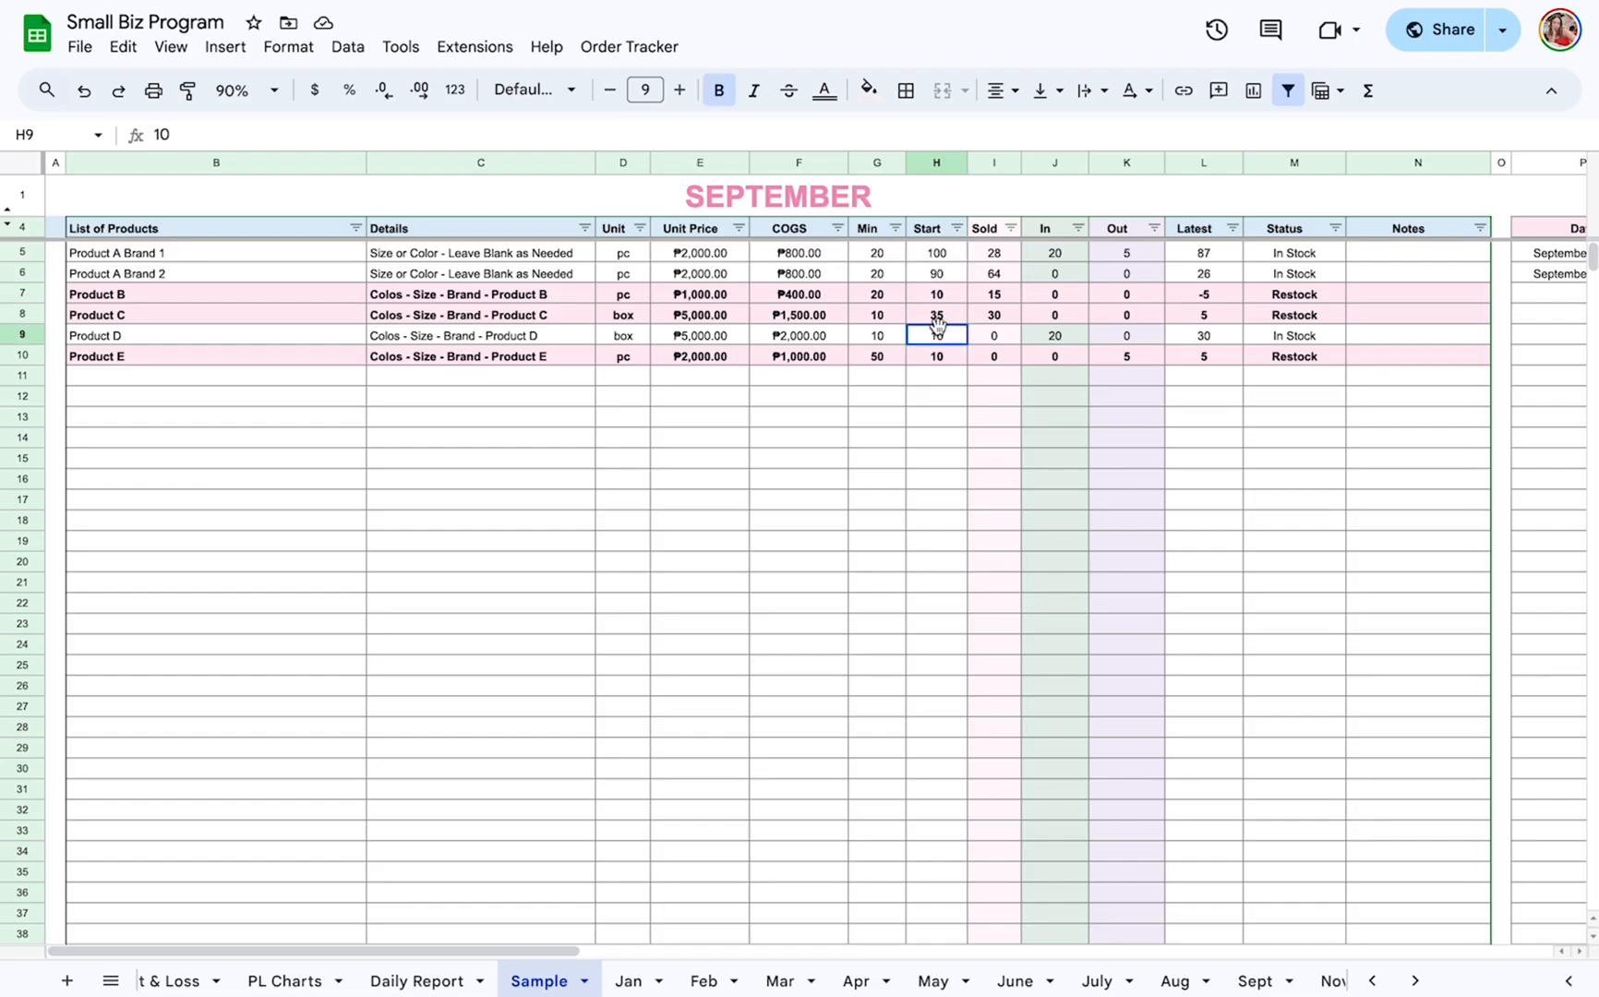
click(937, 356)
Enter 100 as the Start quantity of Product A Brand 1 and select Product B's Start quantity.
click(941, 253)
text(100)
click(939, 296)
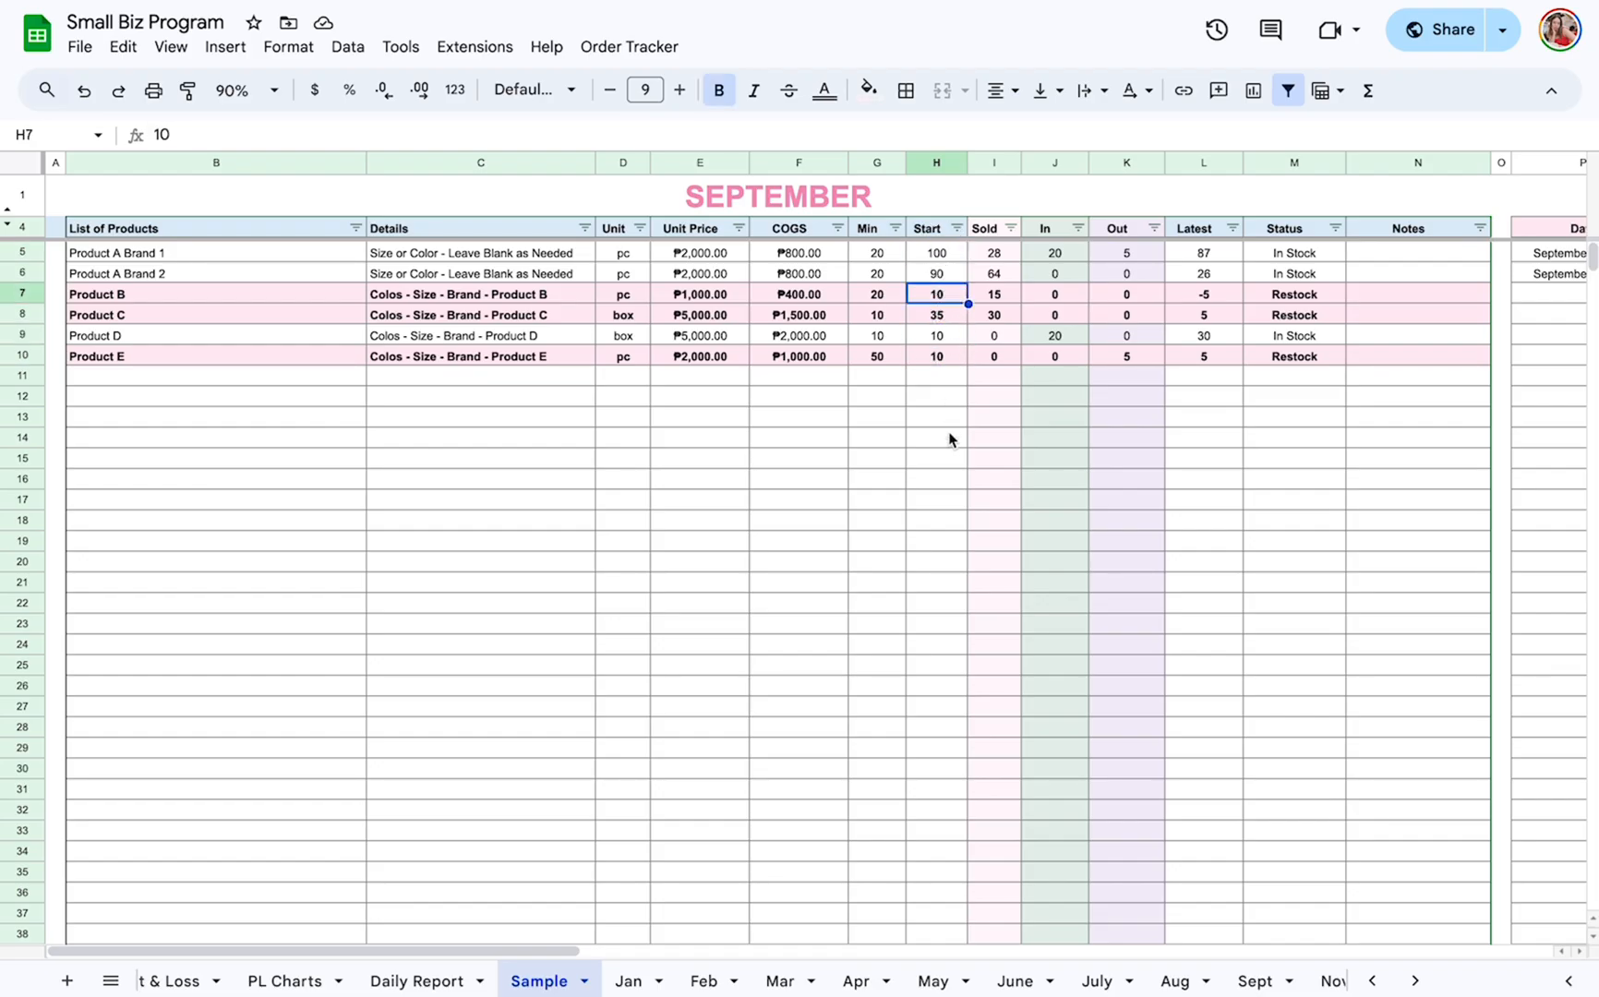
Point out the Sold, In and Out columns, along with the Stocks Out Tracker and Stocks In Tracker.
click(991, 164)
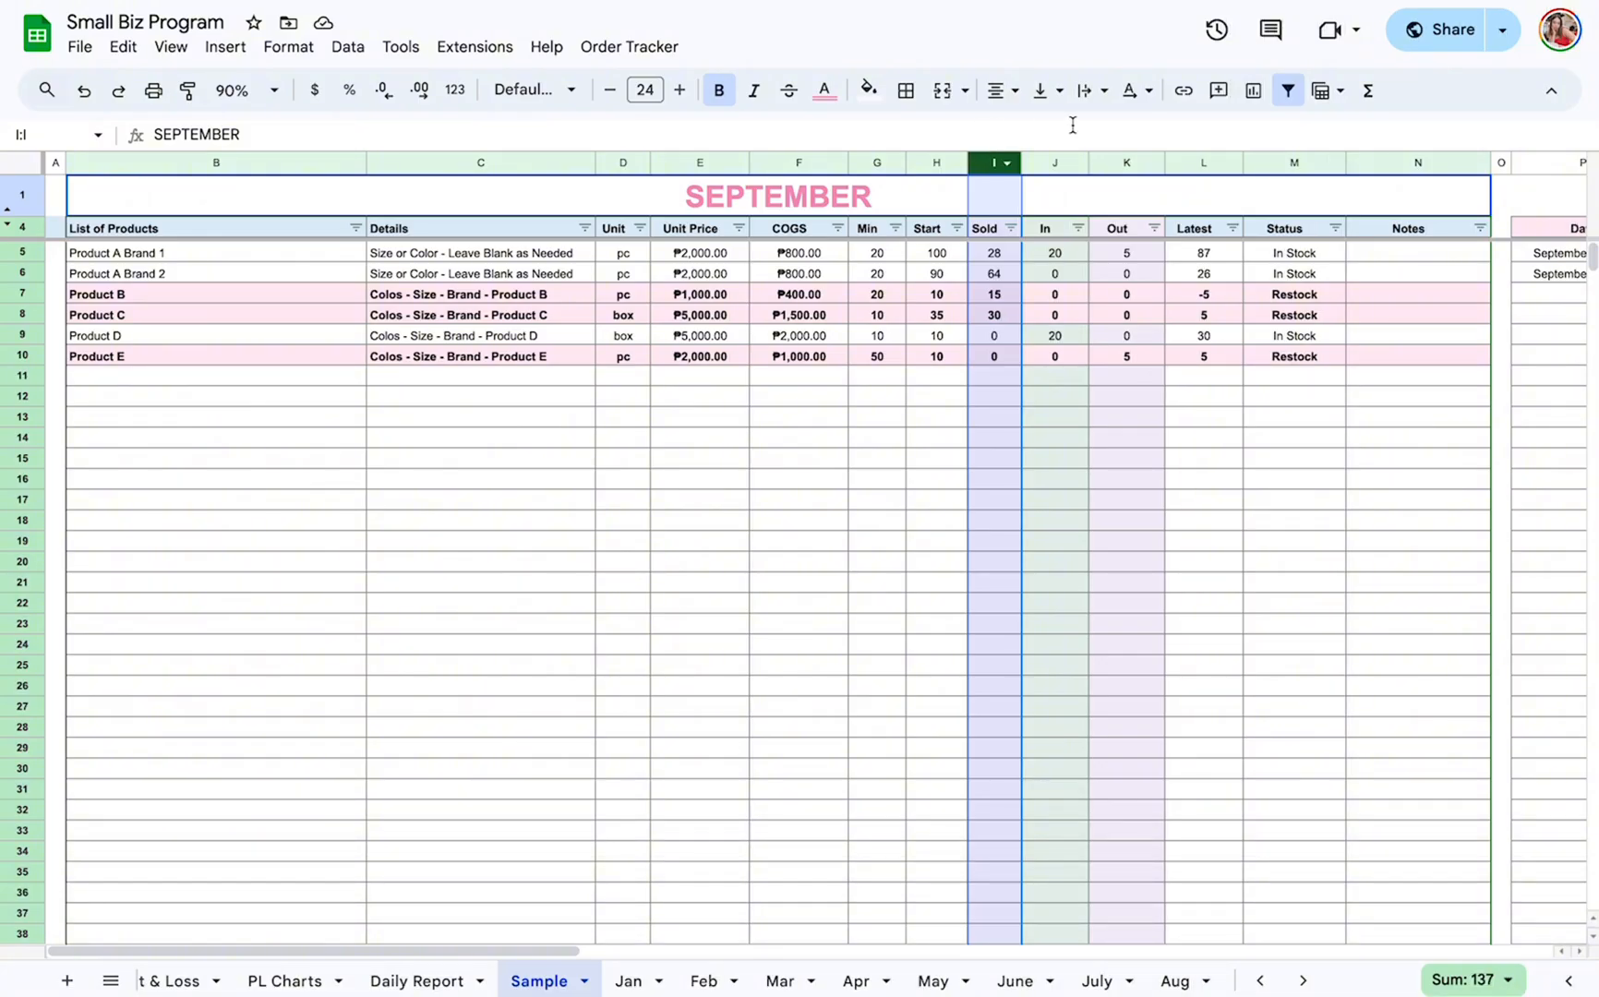
click(1043, 162)
click(1130, 162)
scroll(1260, 305, right, 10)
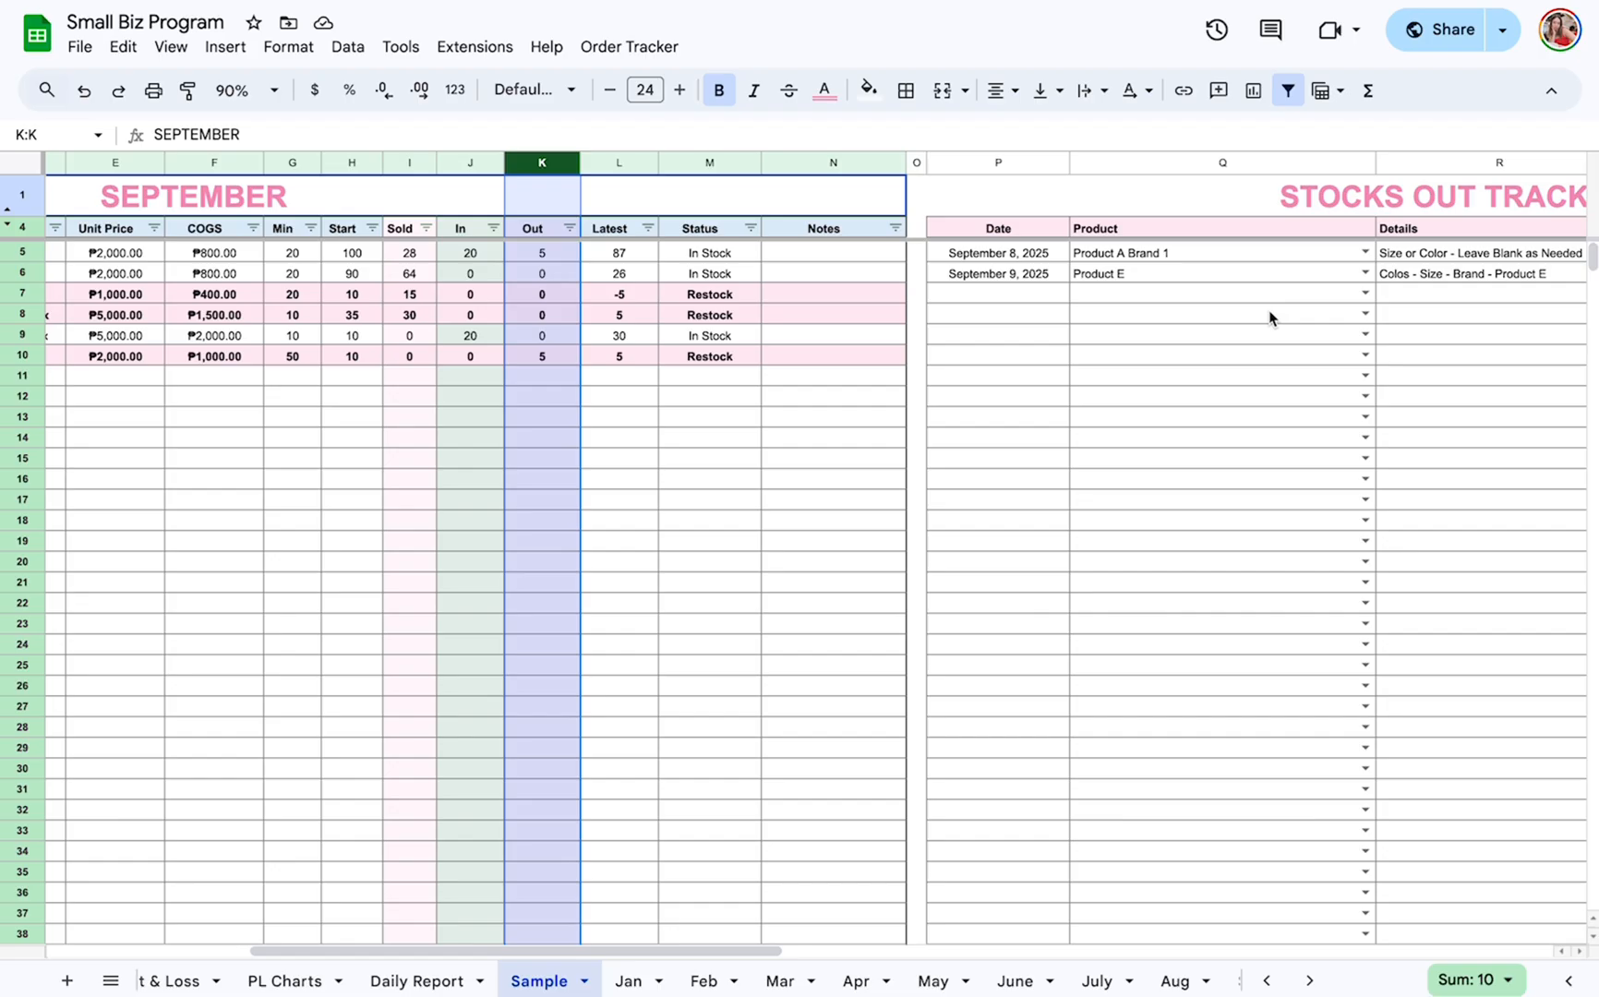
click(720, 162)
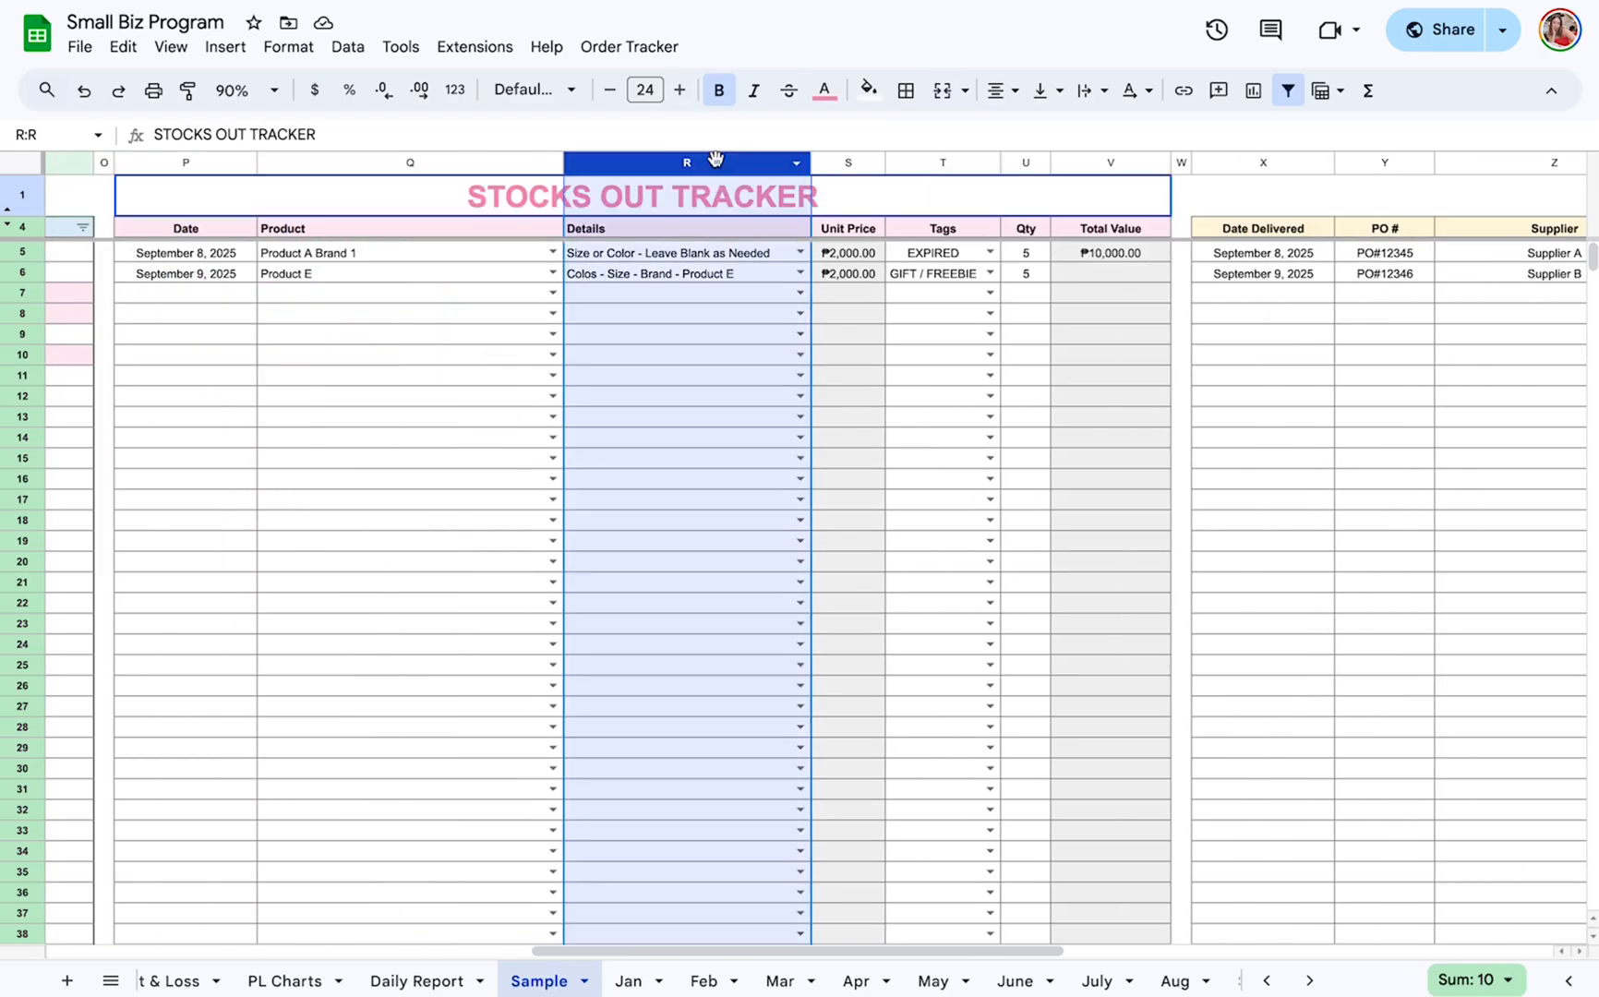
scroll(777, 209, right, 5)
click(755, 212)
scroll(756, 208, left, 15)
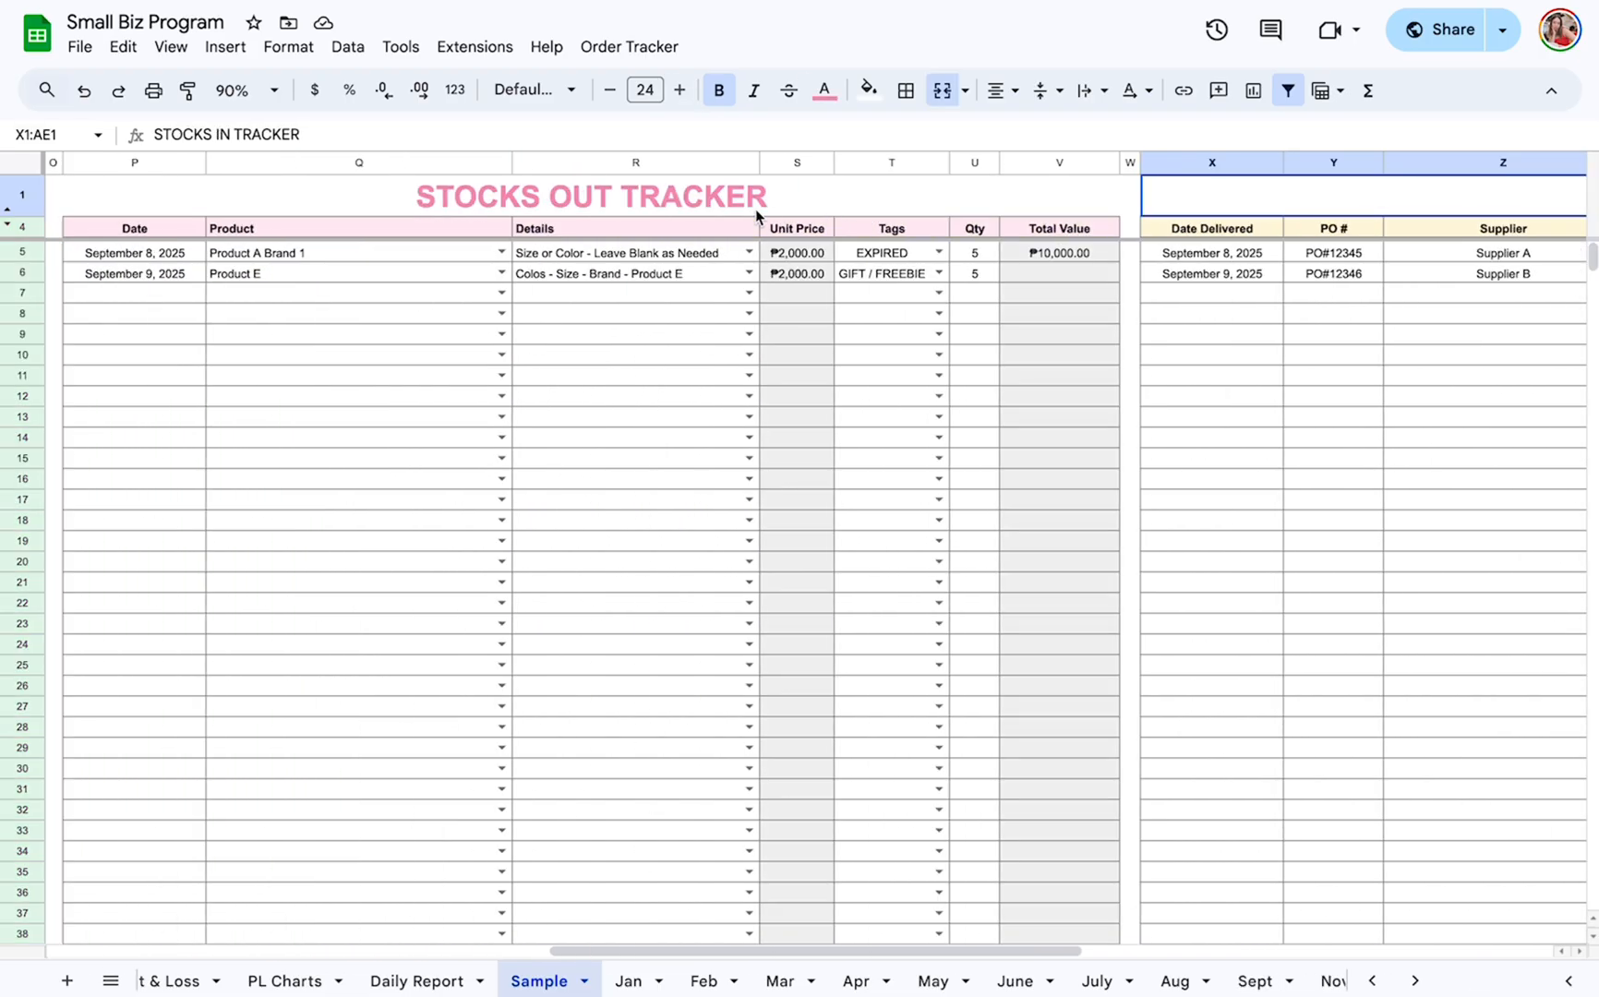
Compare the Latest stock column with the Min column in the September inventory.
click(725, 162)
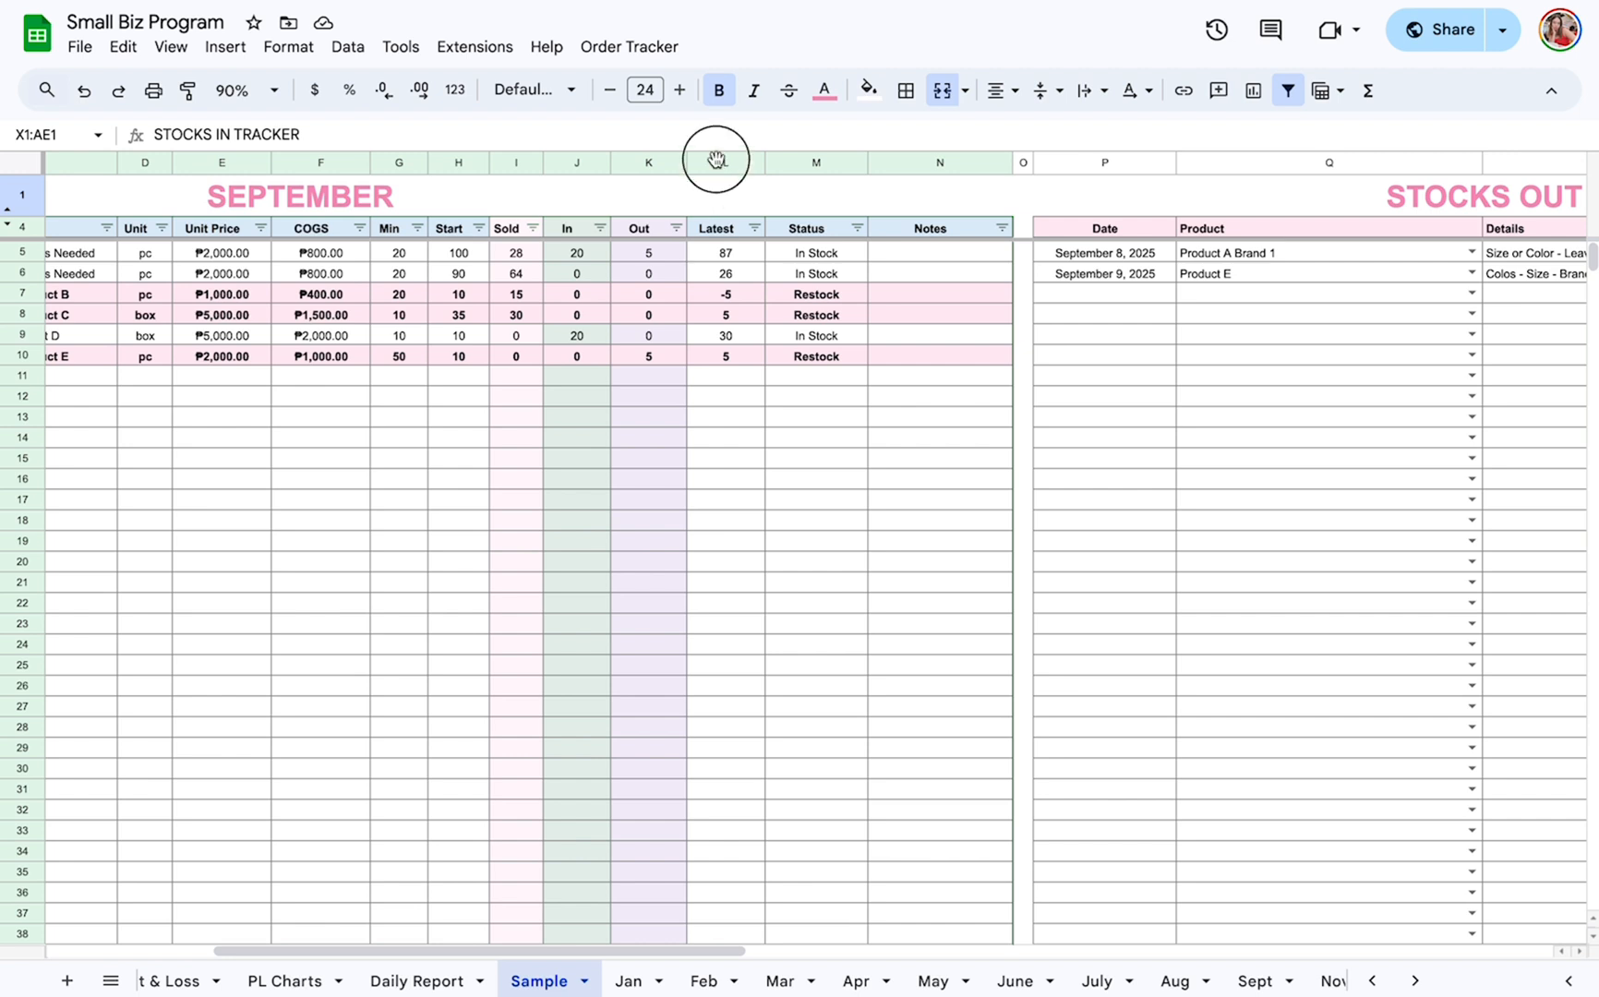
scroll(660, 343, left, 3)
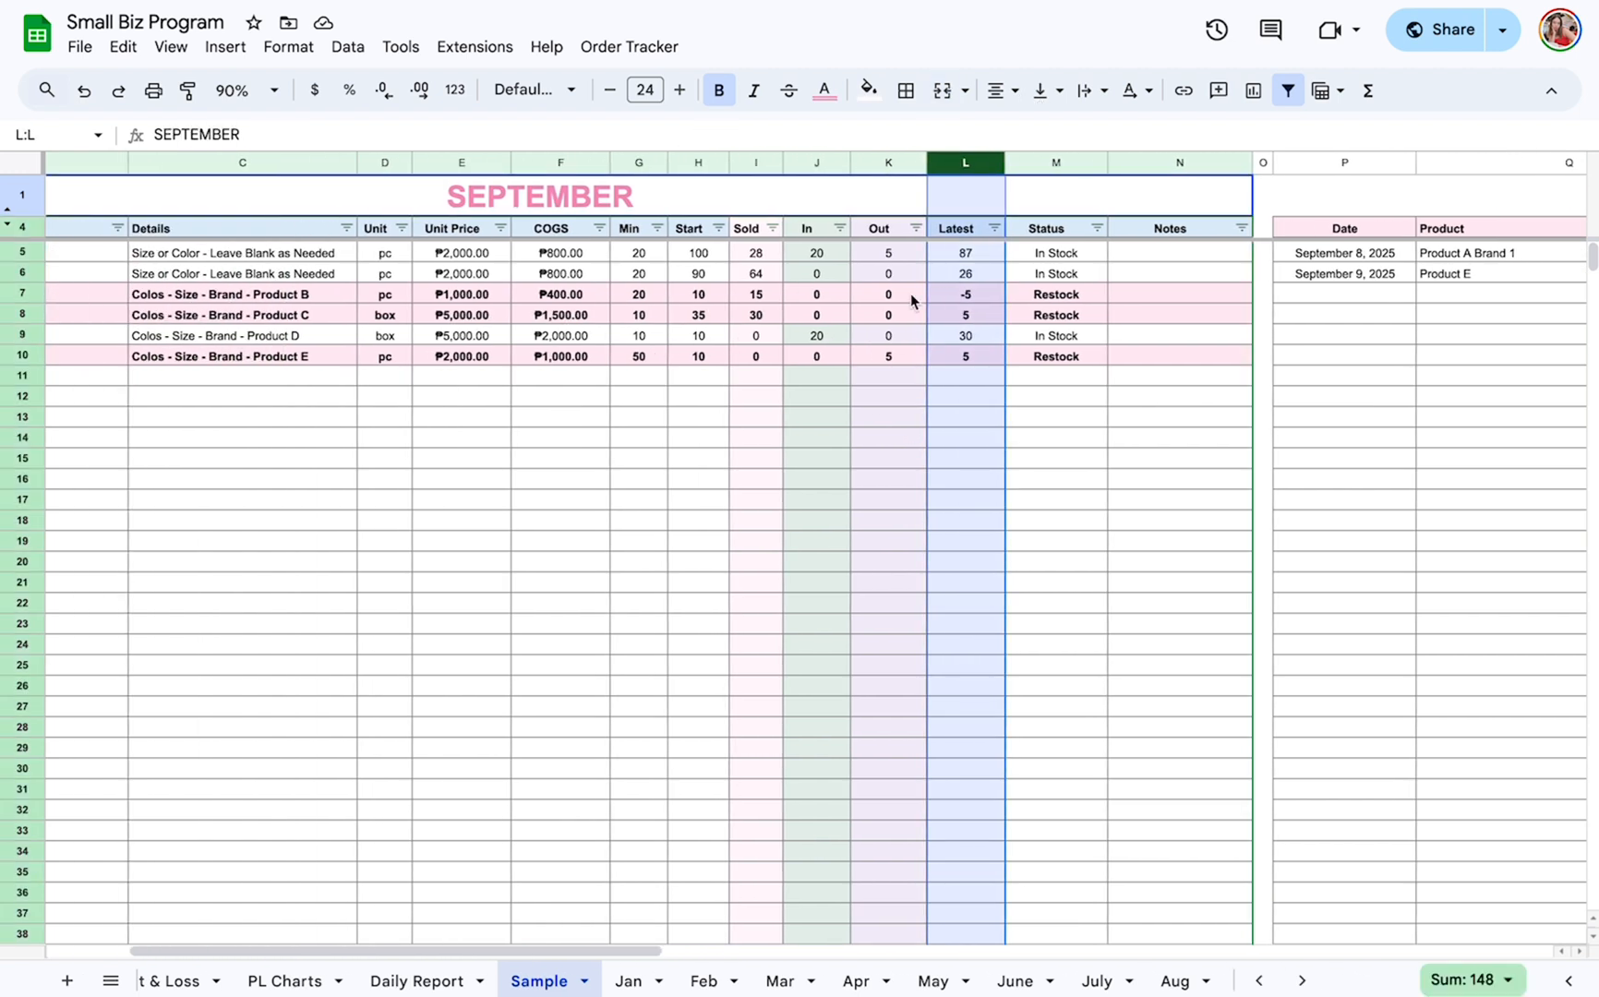
click(639, 164)
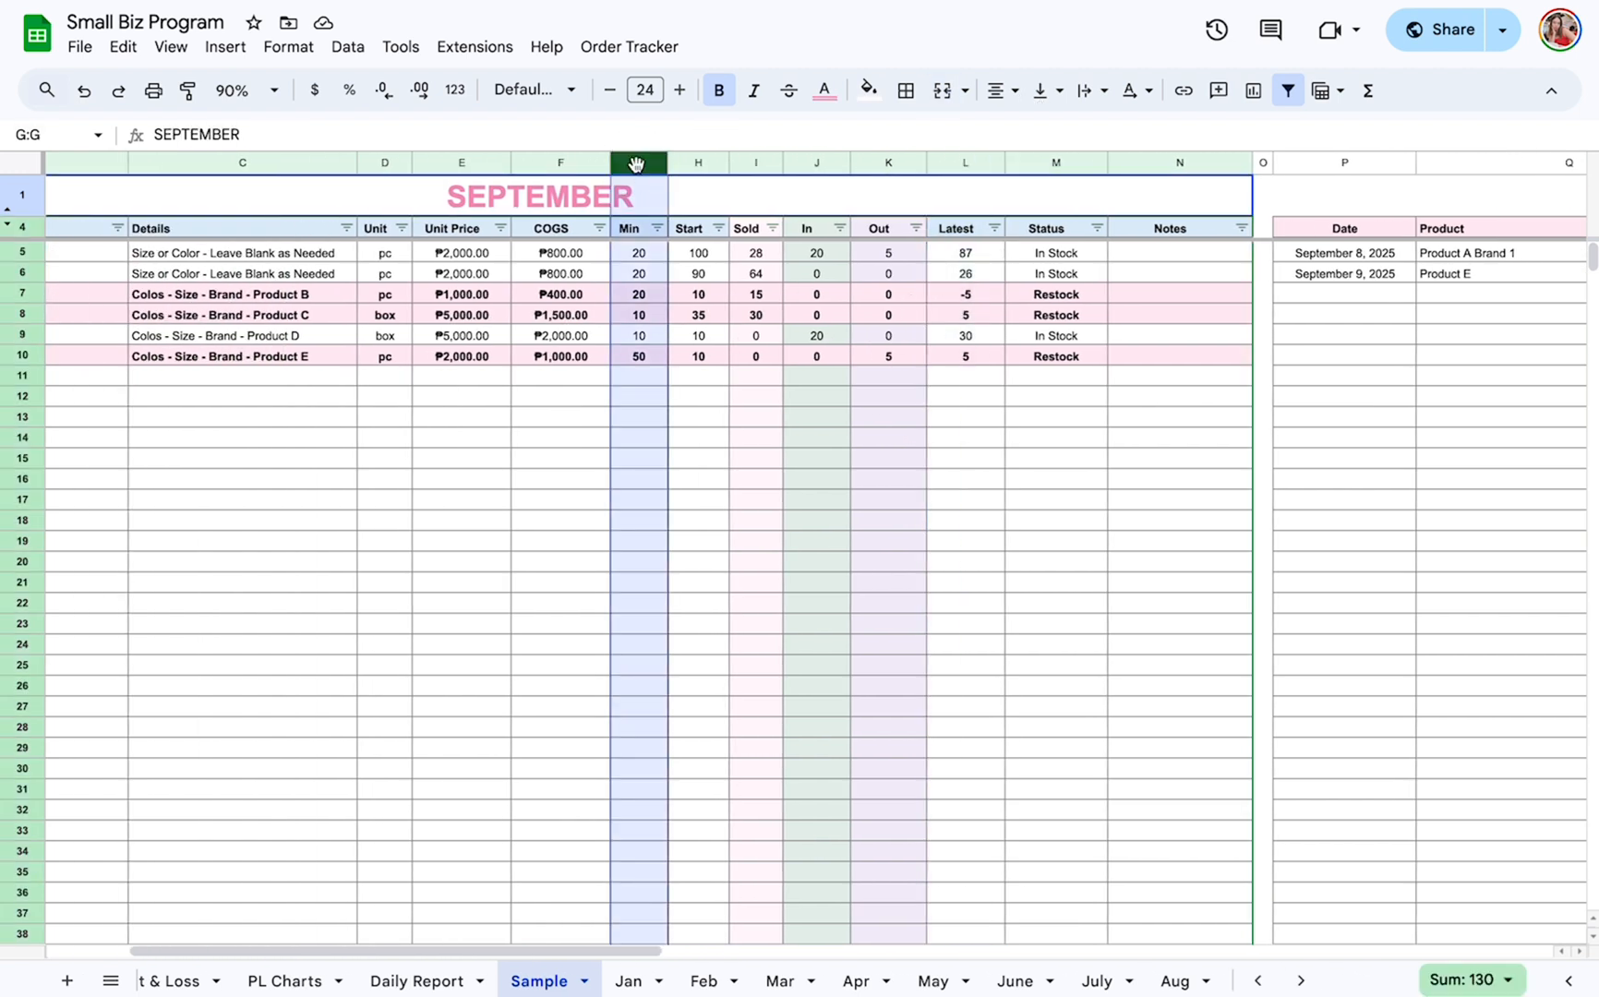
Filter the September inventory's Status column to show only Restock products.
click(1096, 228)
click(895, 496)
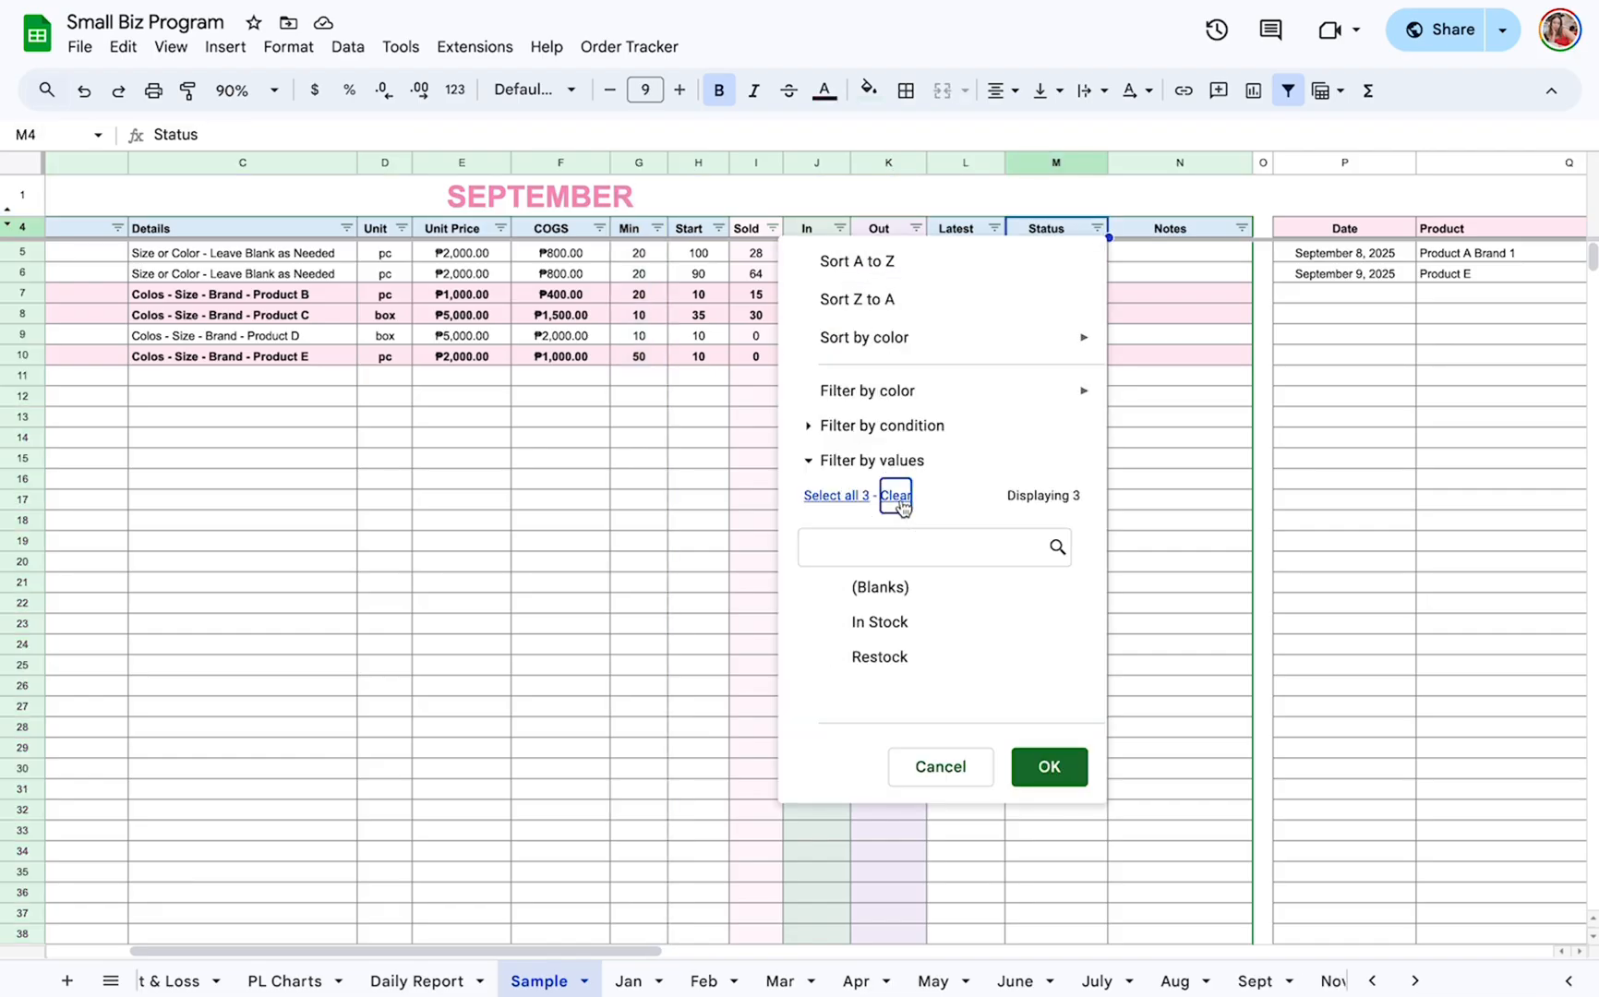
click(867, 656)
click(1057, 780)
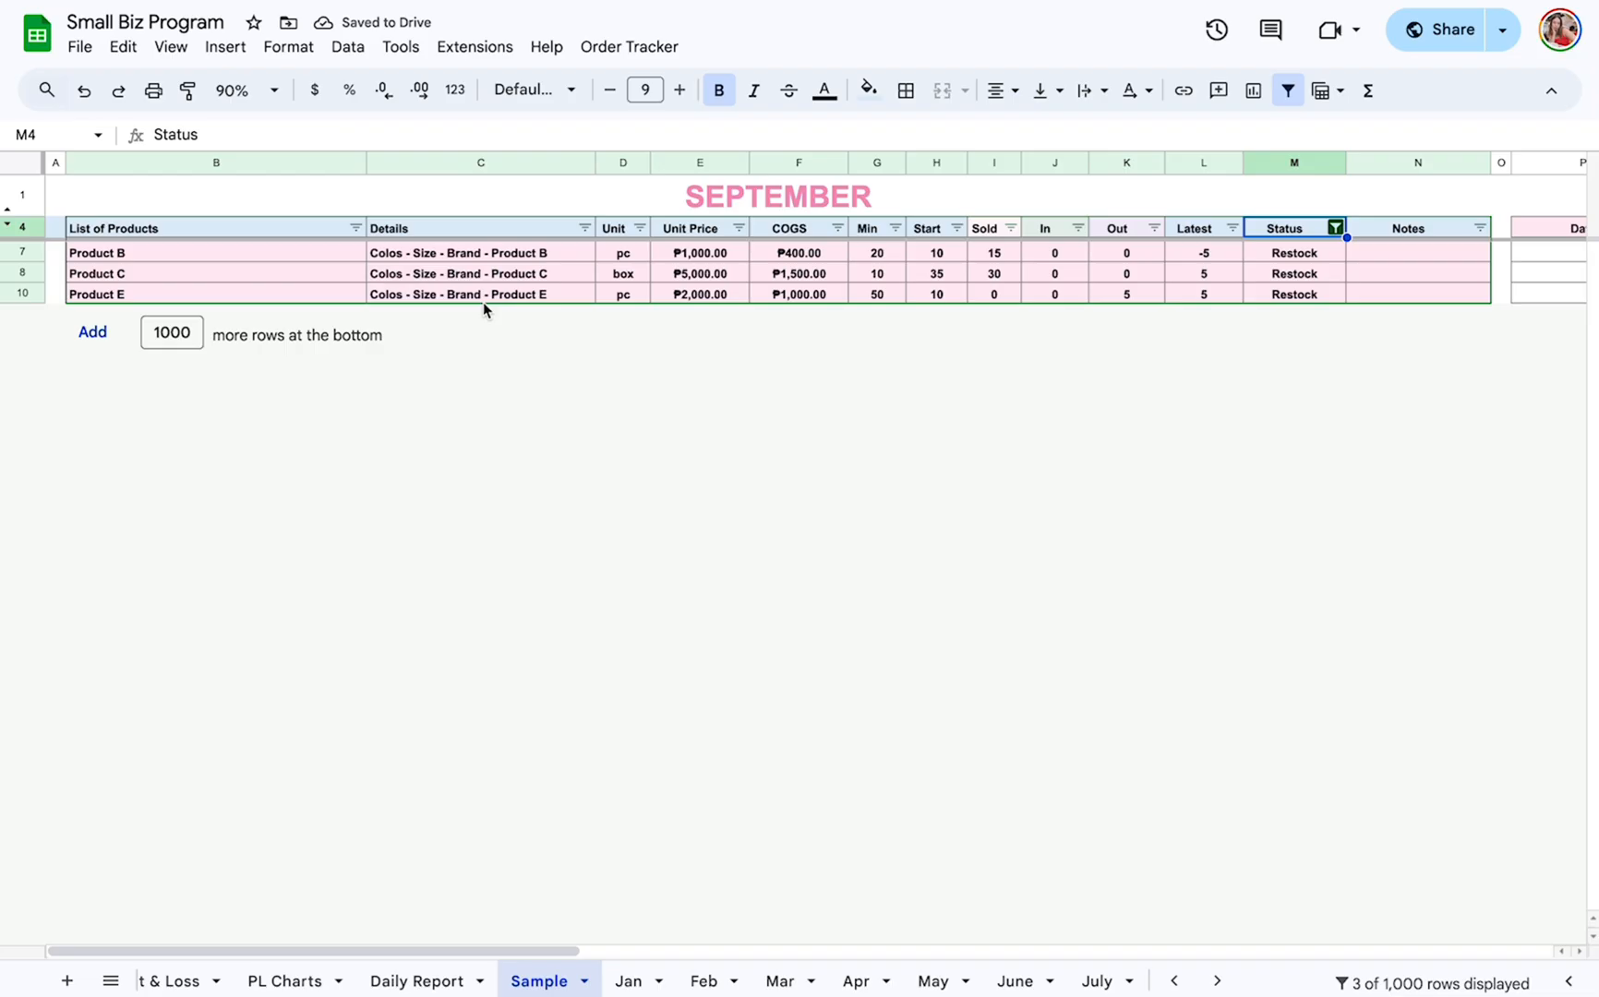
Reset the Status filter to include all values and return to the start of the September inventory.
scroll(483, 302, right, 3)
click(726, 231)
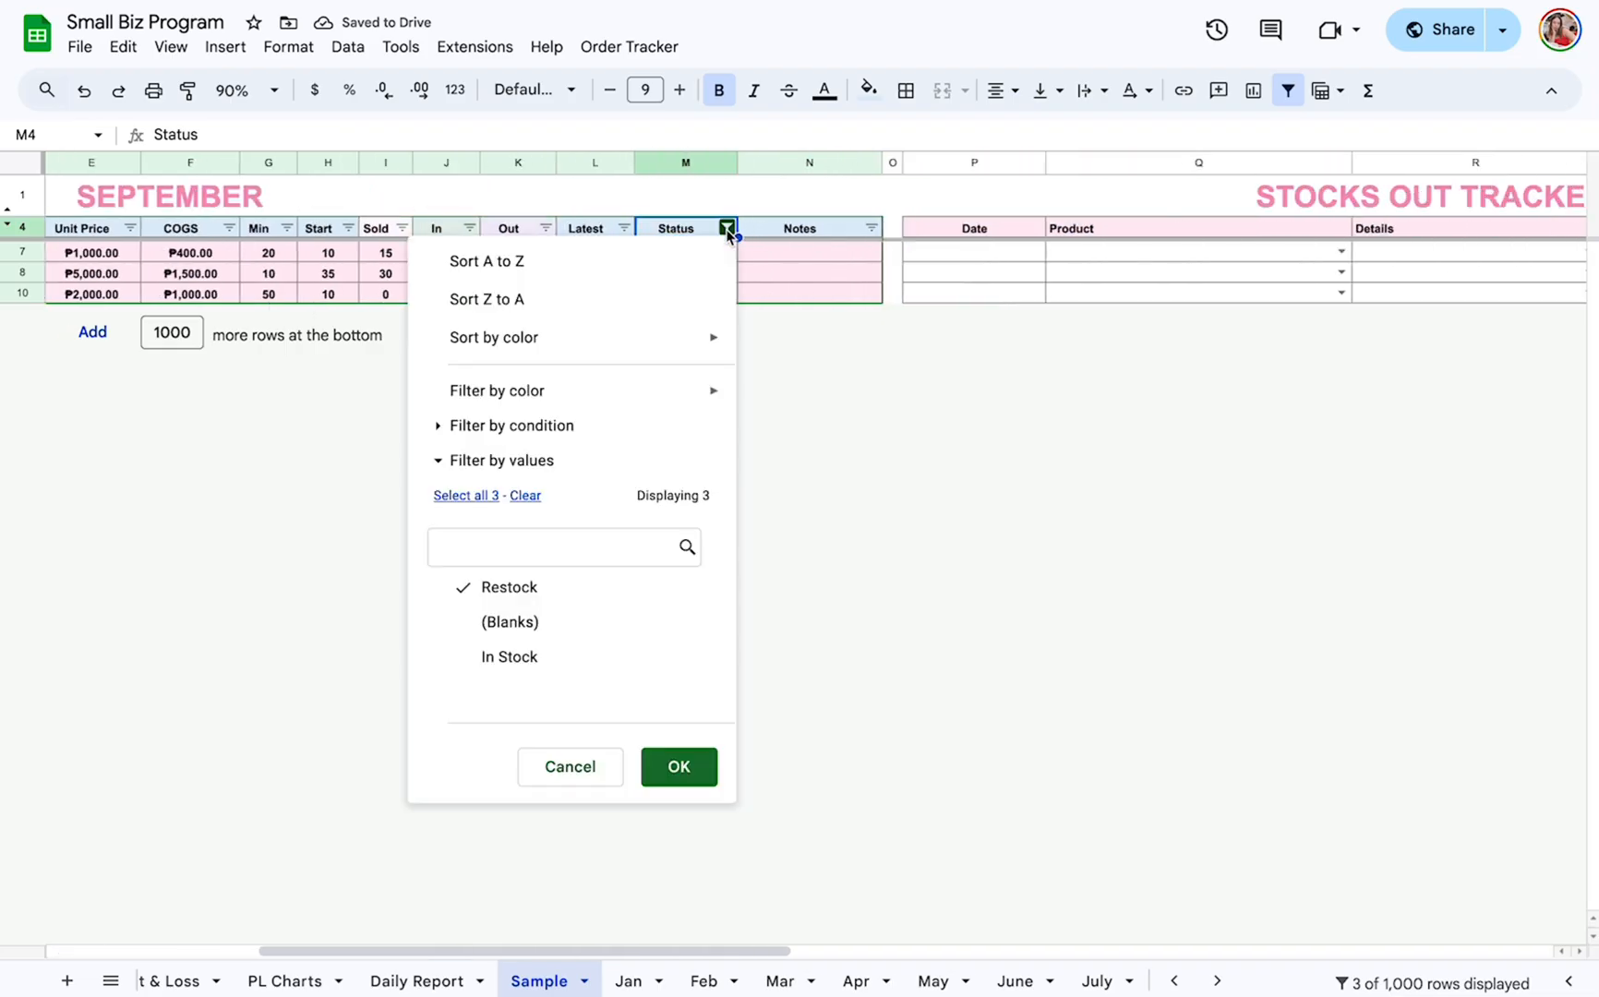
click(477, 499)
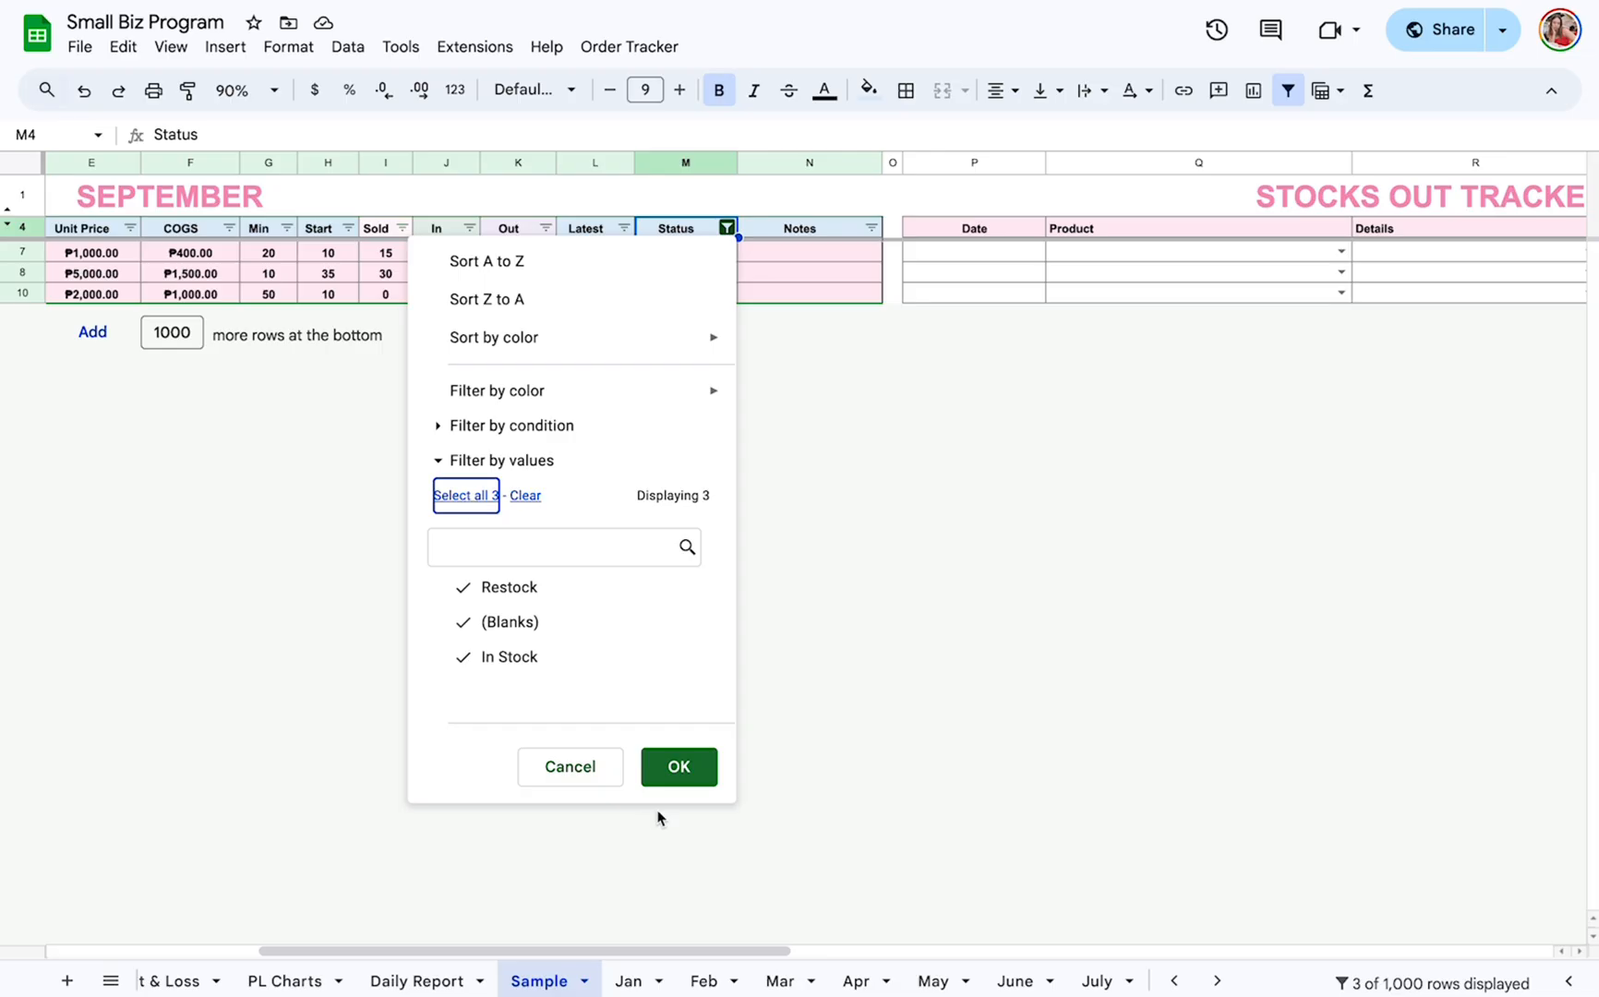
click(671, 774)
scroll(1117, 565, left, 3)
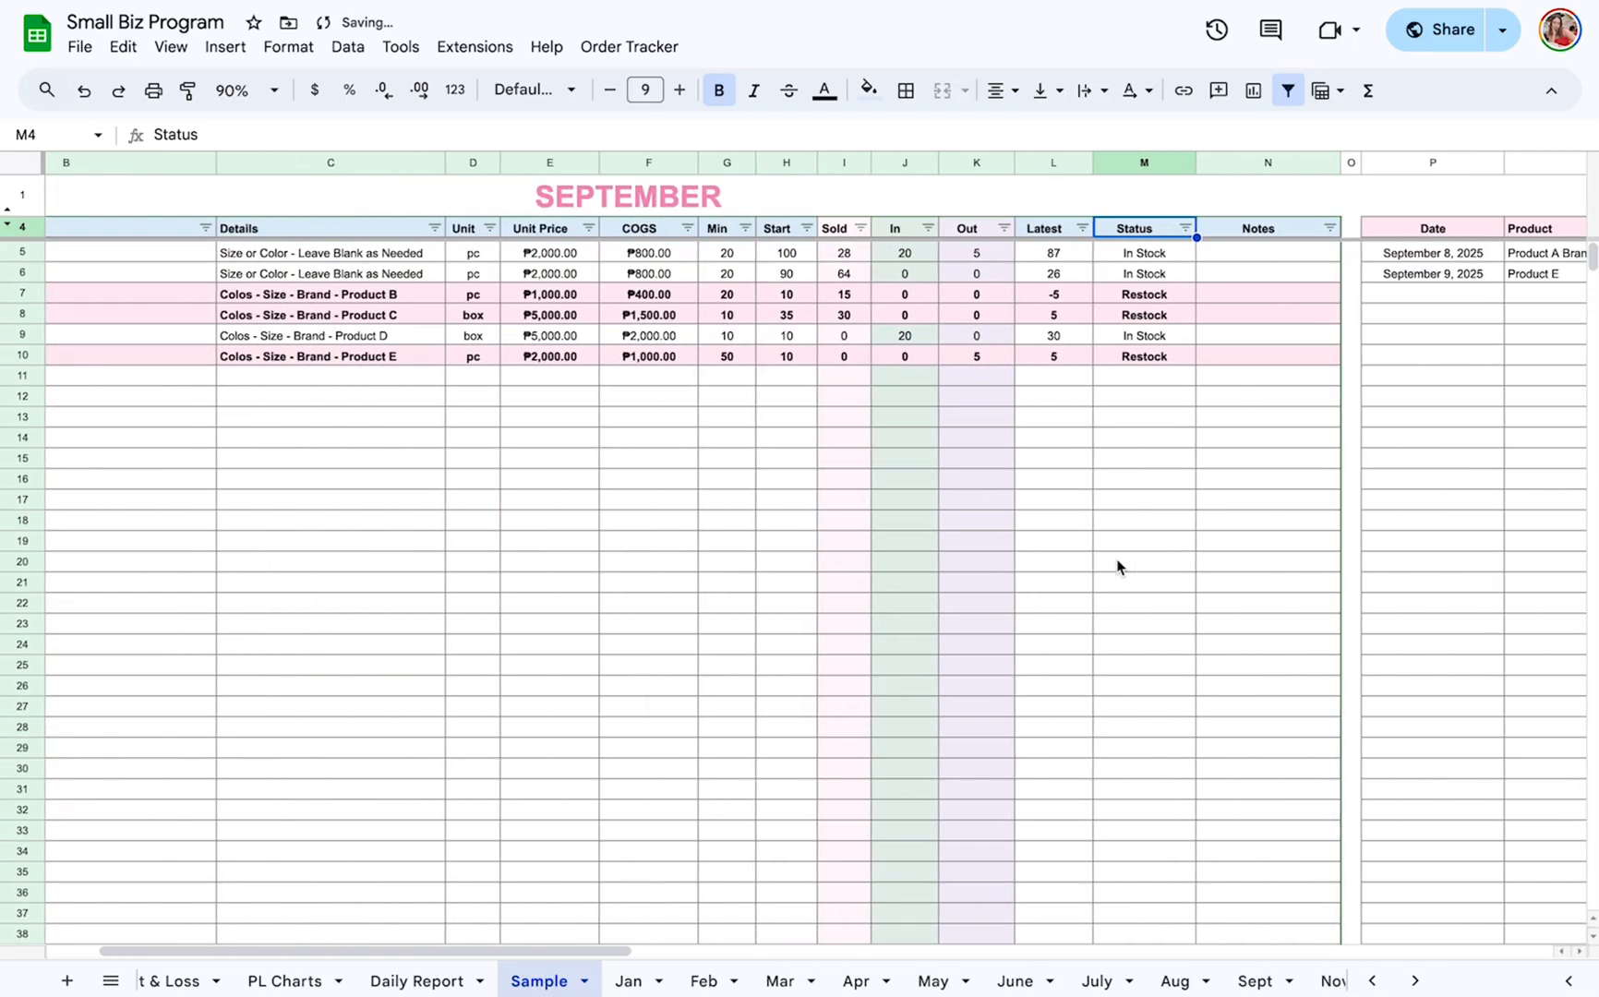
scroll(567, 354, left, 2)
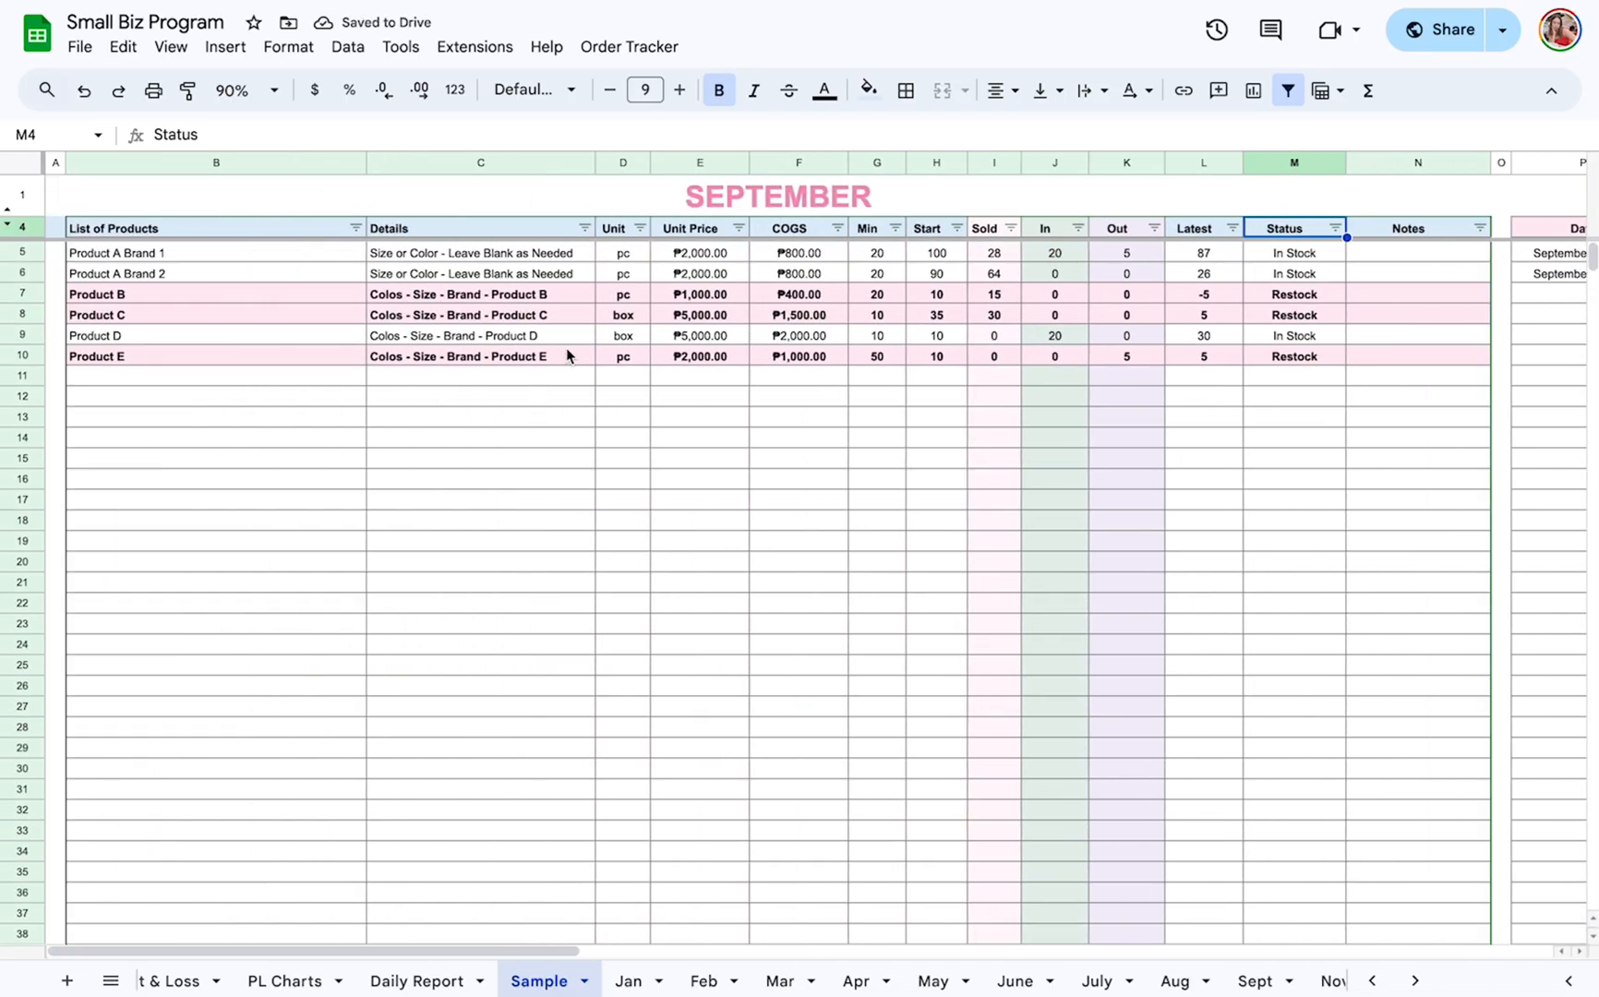
Examine Product D's inventory row and the formula behind its Out quantity.
click(22, 332)
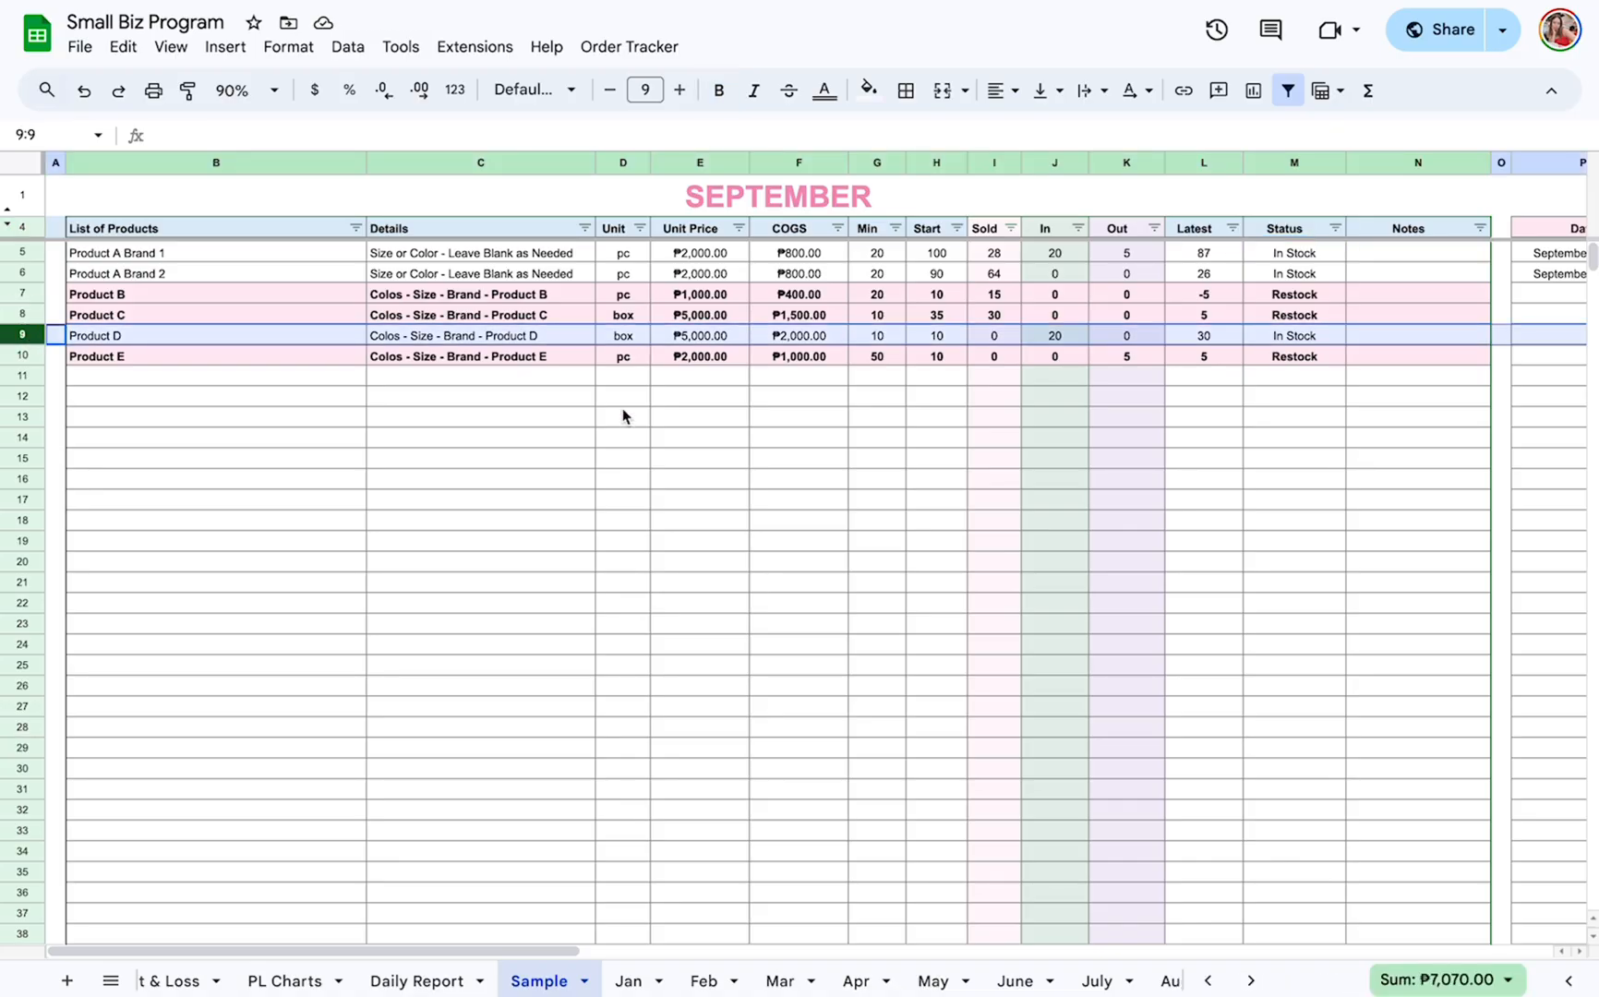
scroll(637, 417, right, 5)
scroll(654, 427, left, 1)
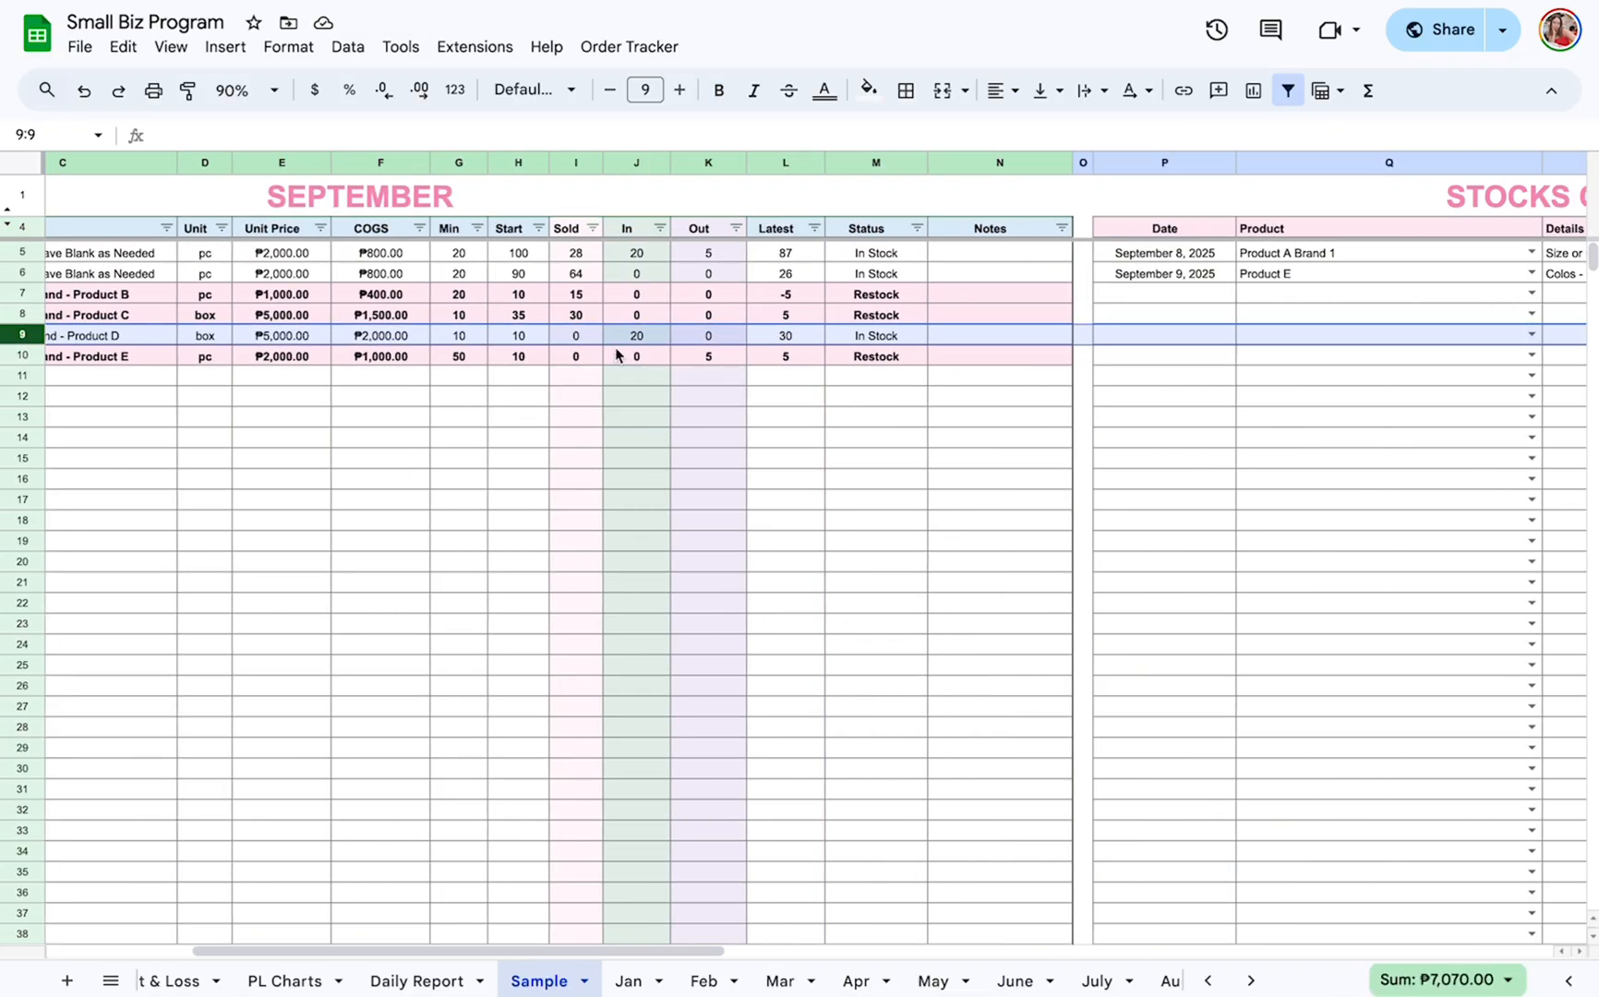
click(719, 338)
scroll(1260, 485, right, 5)
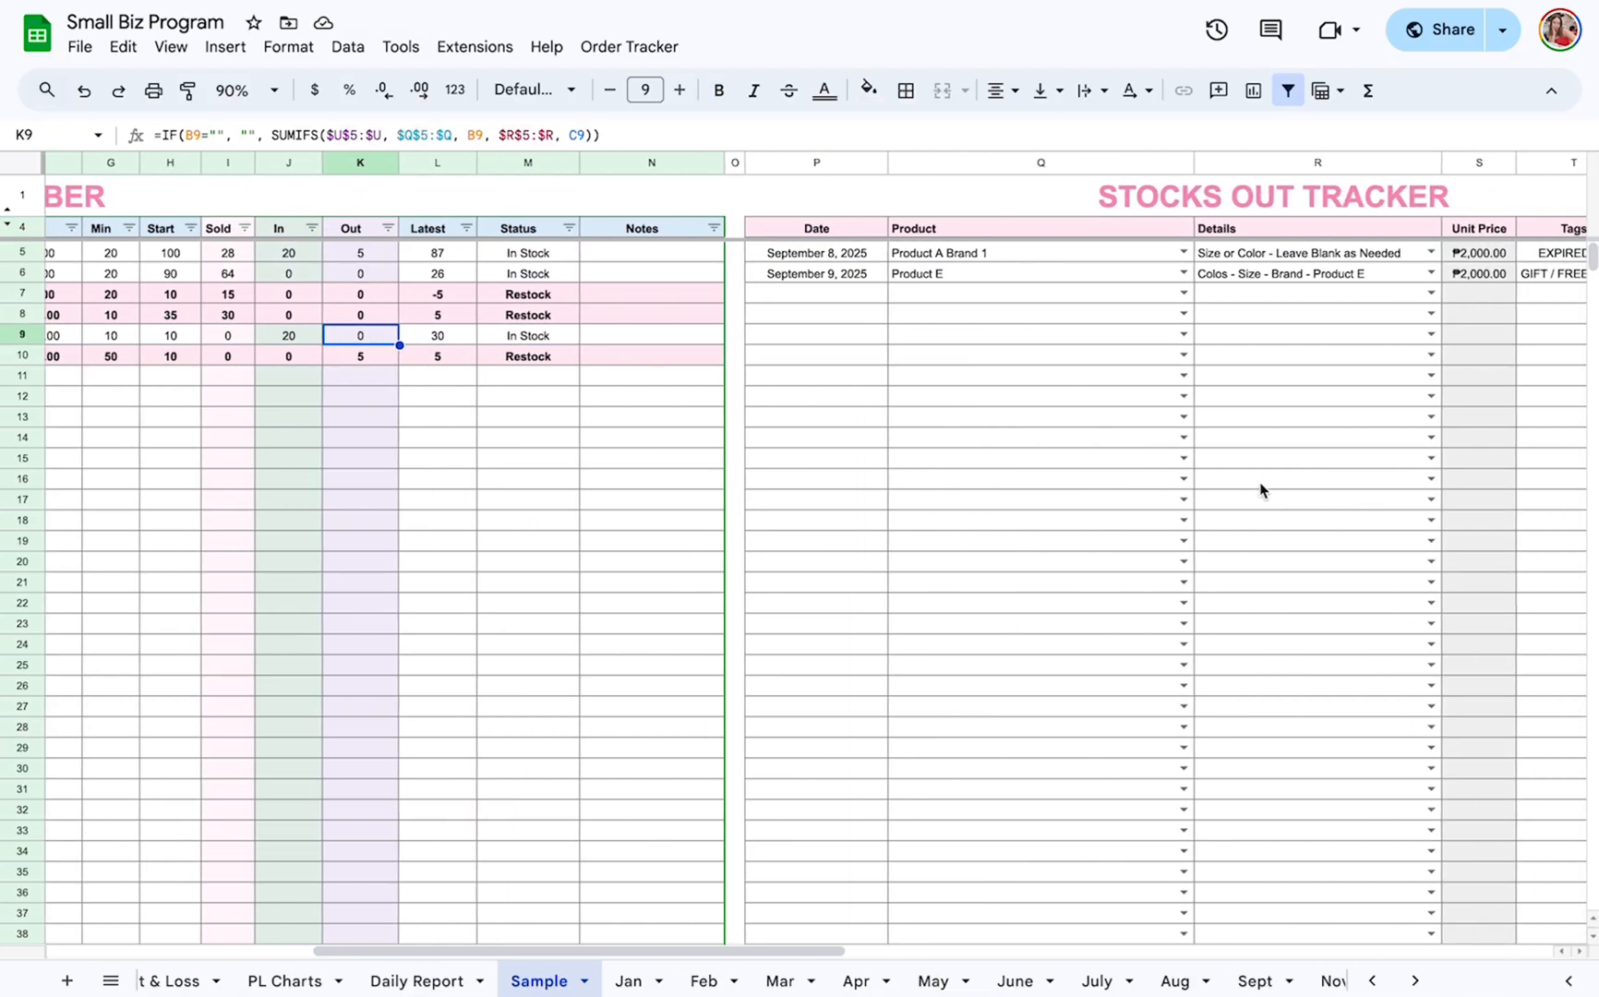
Add a Stocks Out Tracker entry in row 7 dated September 9, 2025 for Product D.
scroll(1260, 490, right, 2)
double_click(510, 292)
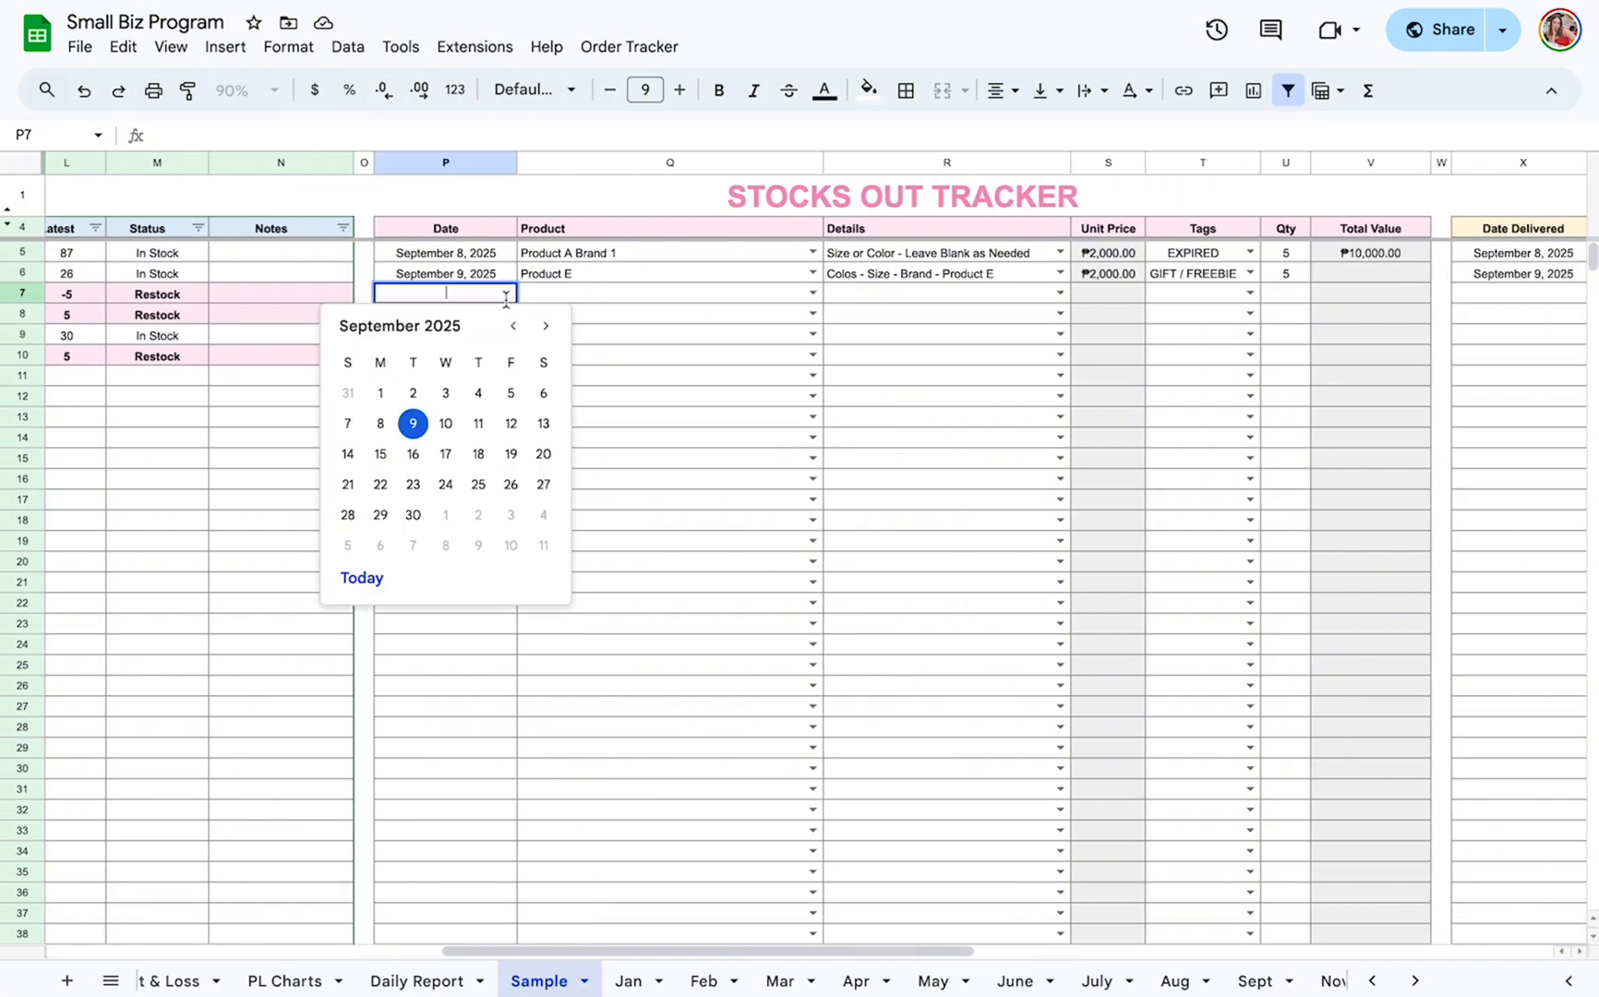
click(412, 423)
click(812, 293)
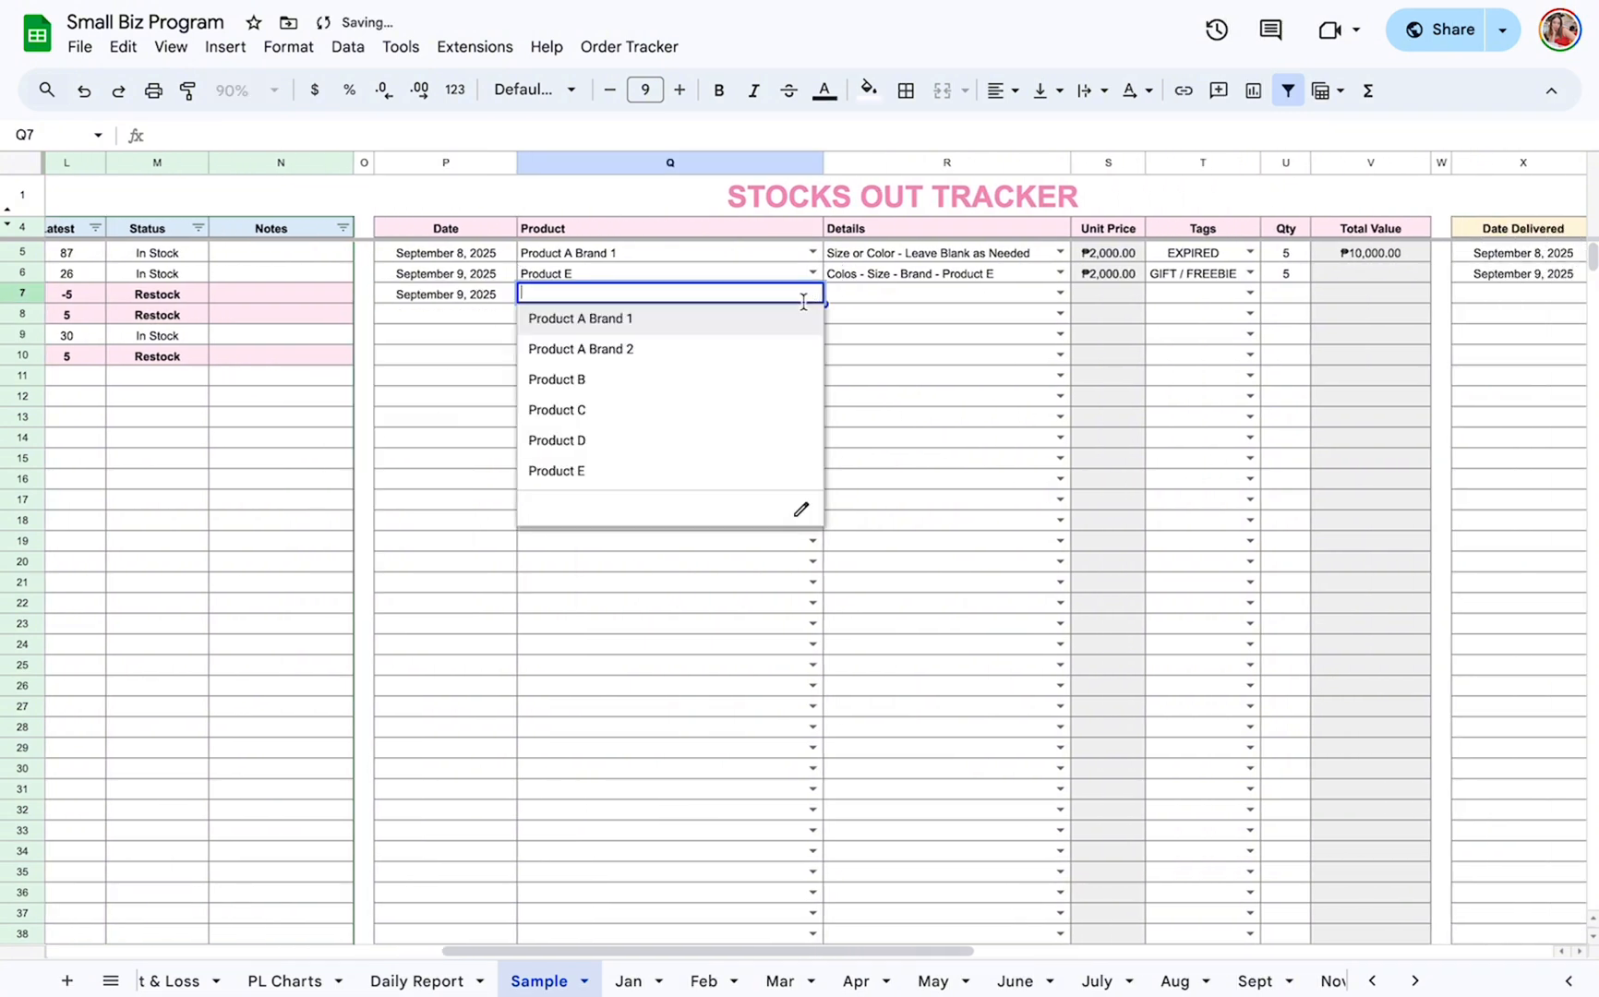
click(744, 407)
click(812, 292)
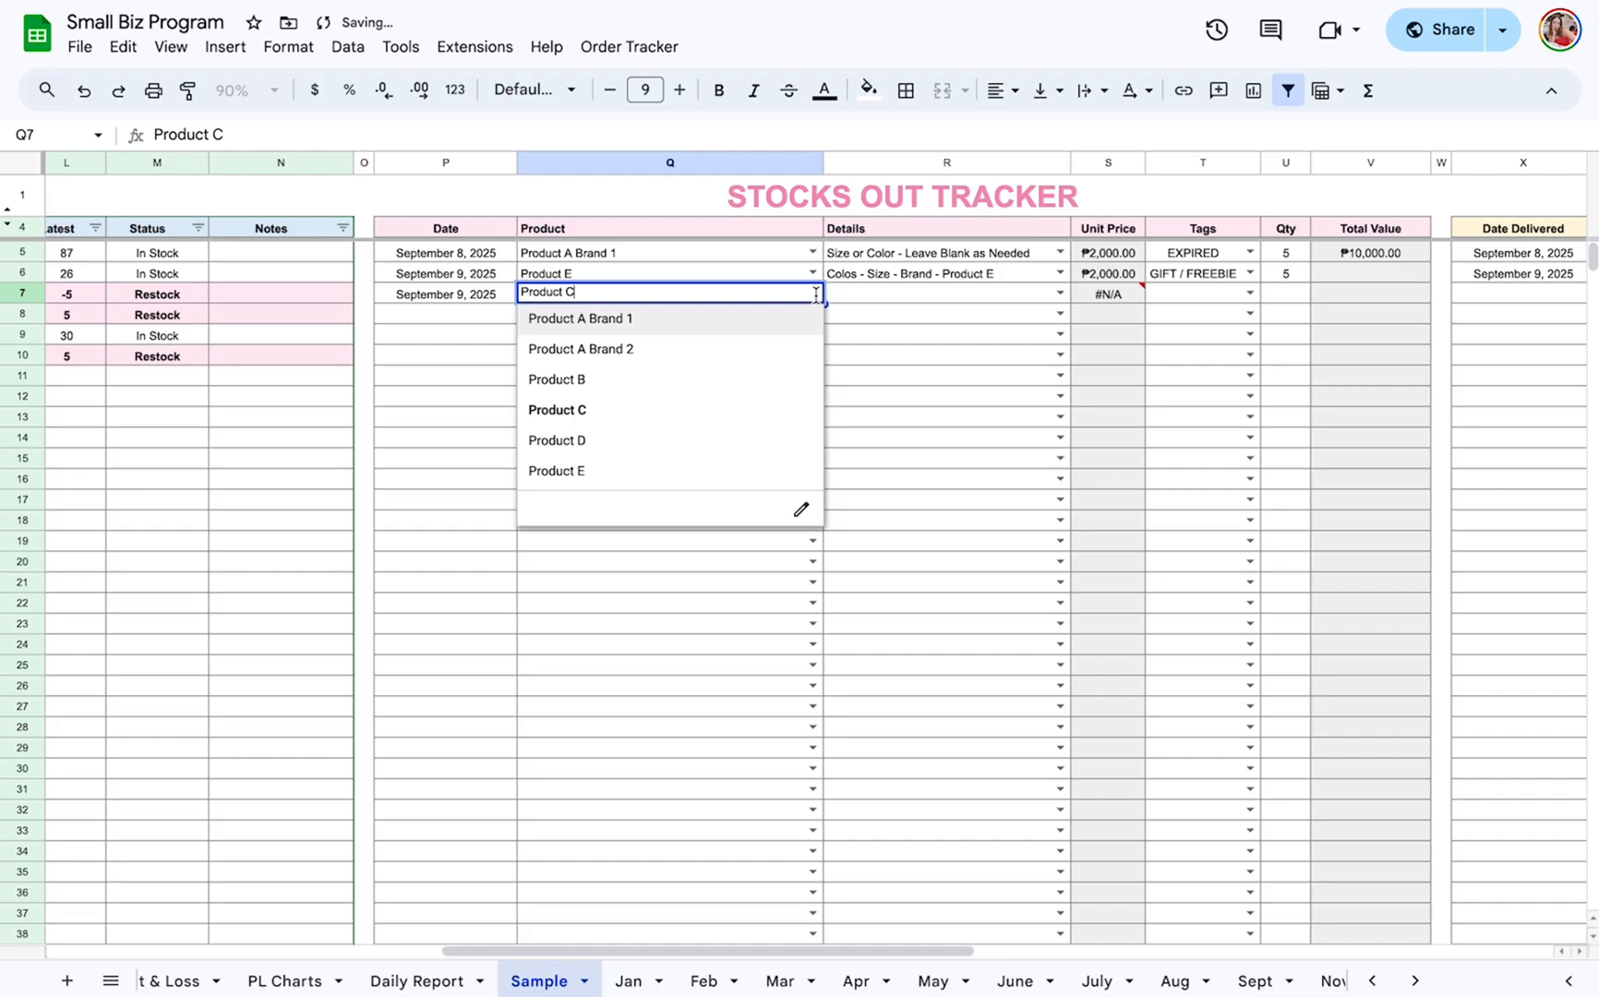
click(736, 447)
Complete the Product D stock-out entry with details Colos - Size - Brand - Product D, tag DAMAGED and quantity 5.
click(1059, 293)
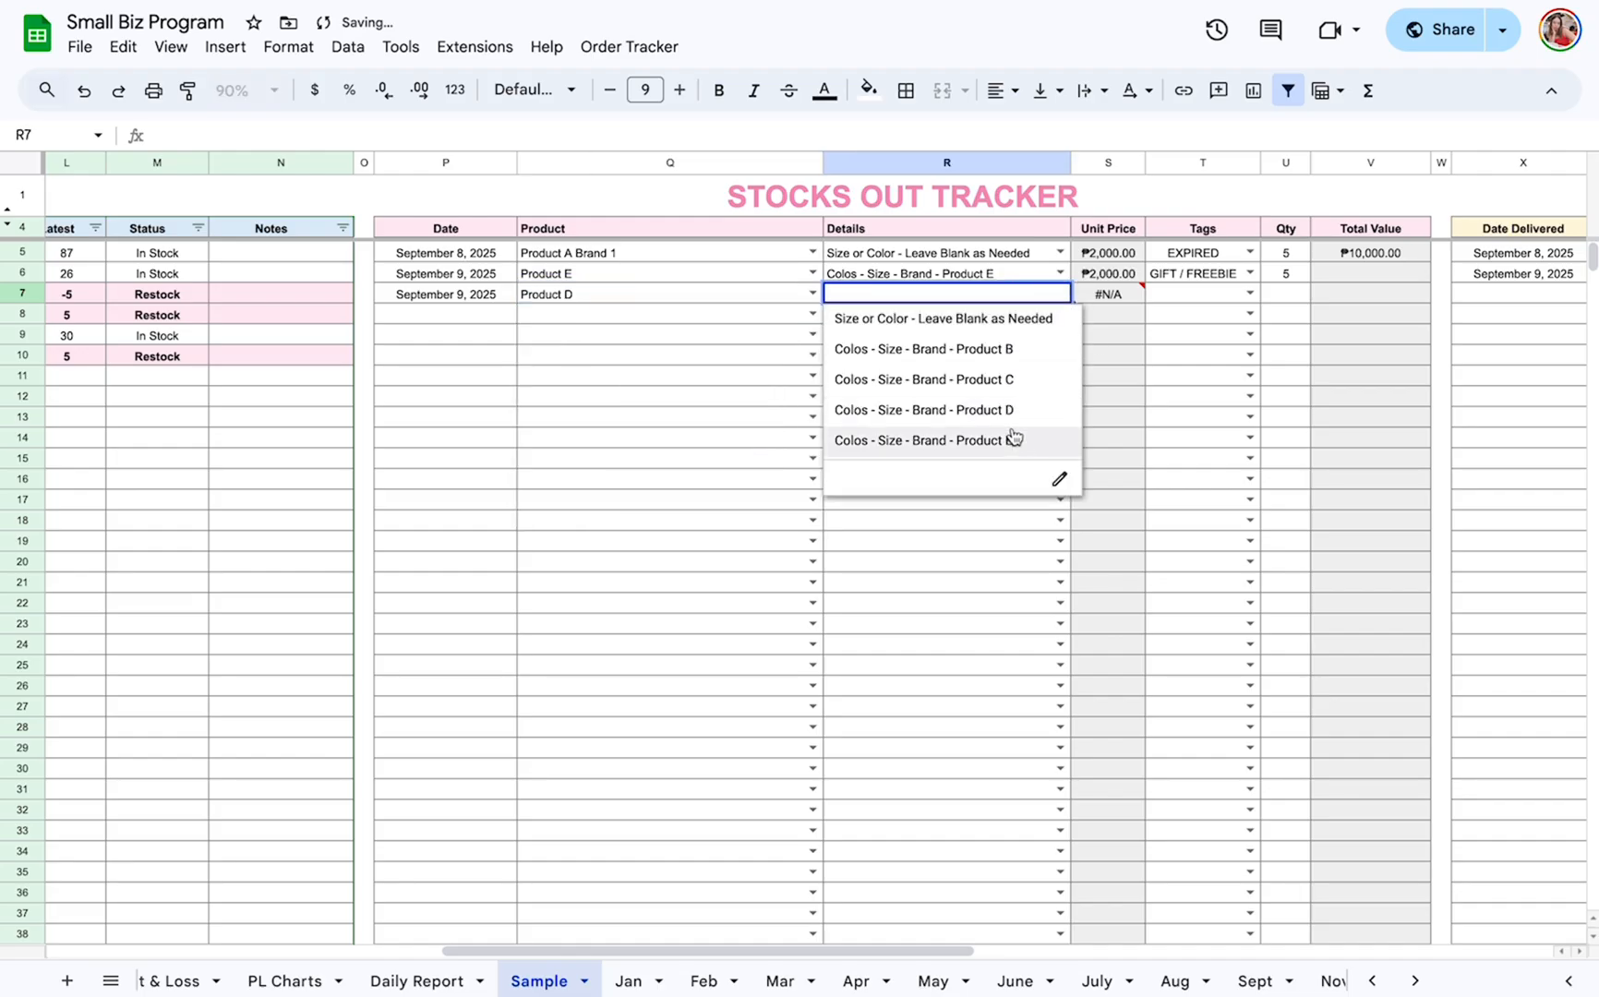
click(923, 409)
click(1250, 293)
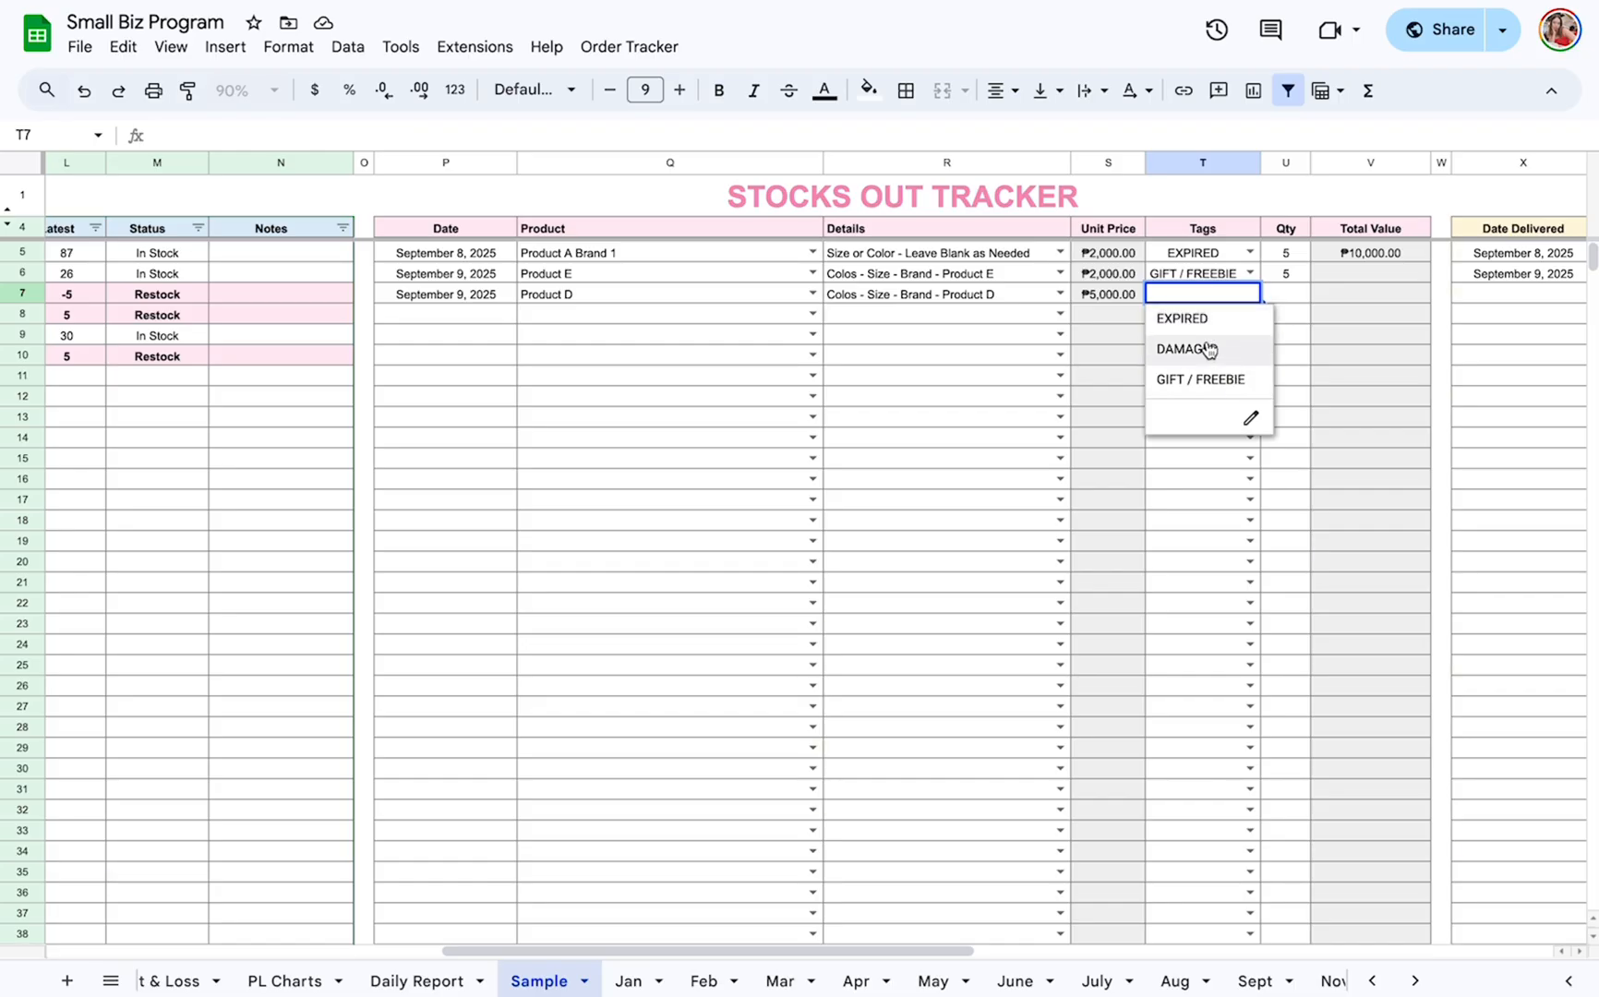
click(1199, 349)
click(1296, 296)
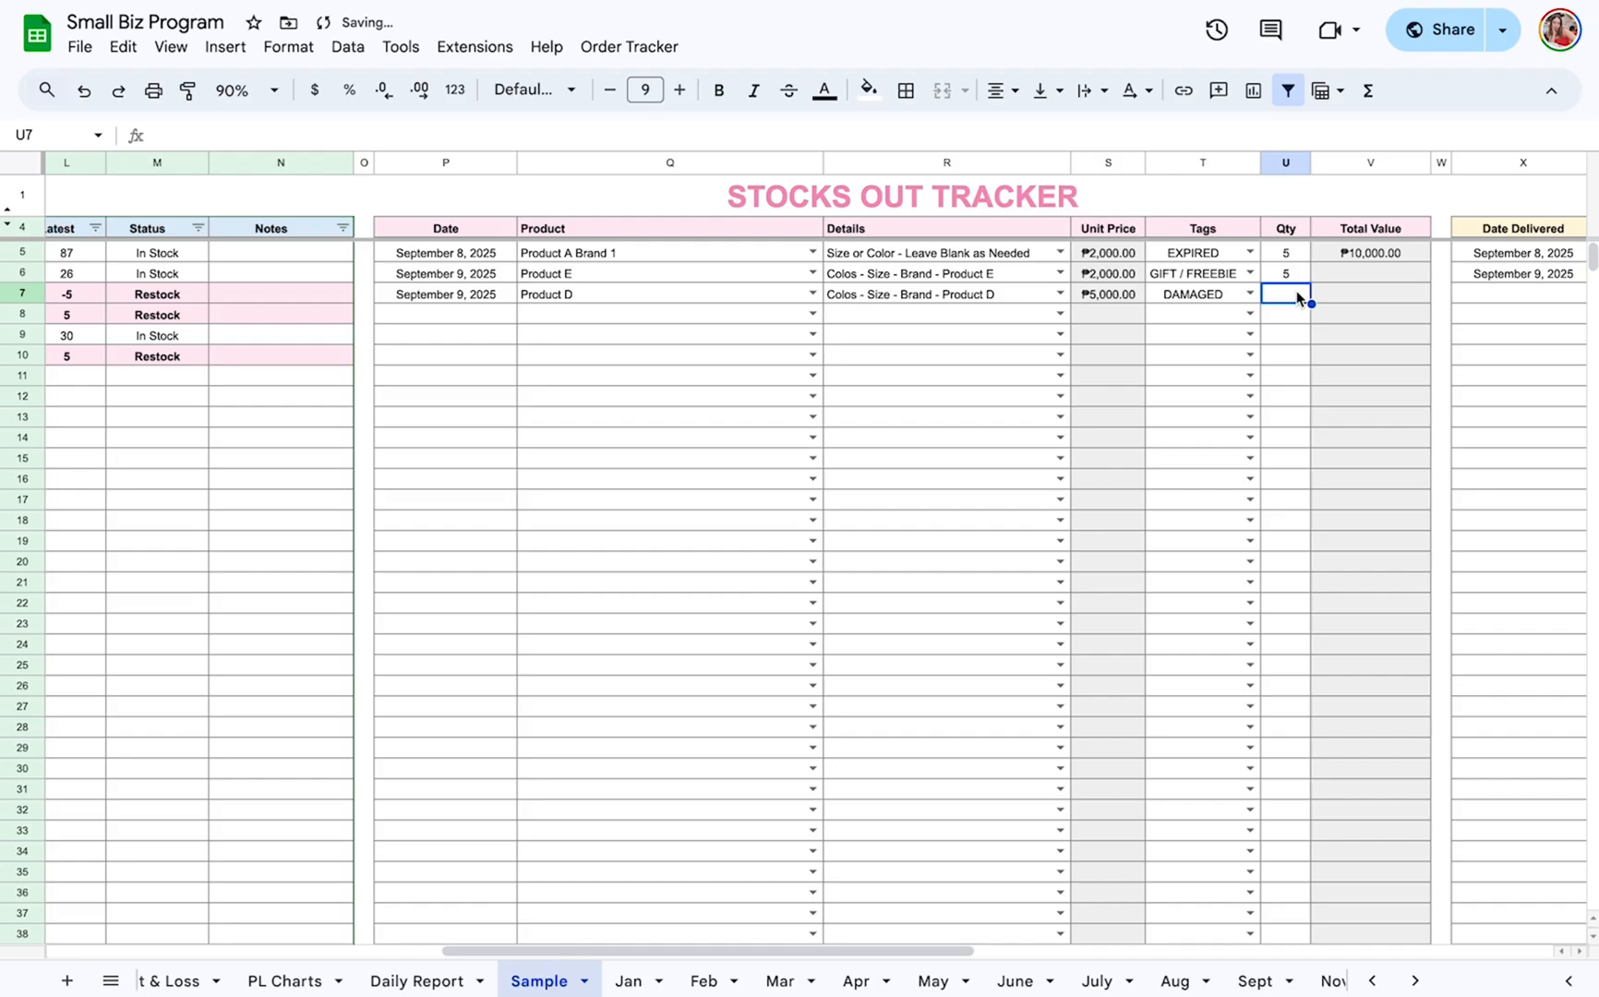
text(5)
key(Return)
Check Product D's updated Out quantity in the September inventory.
scroll(1151, 395, left, 10)
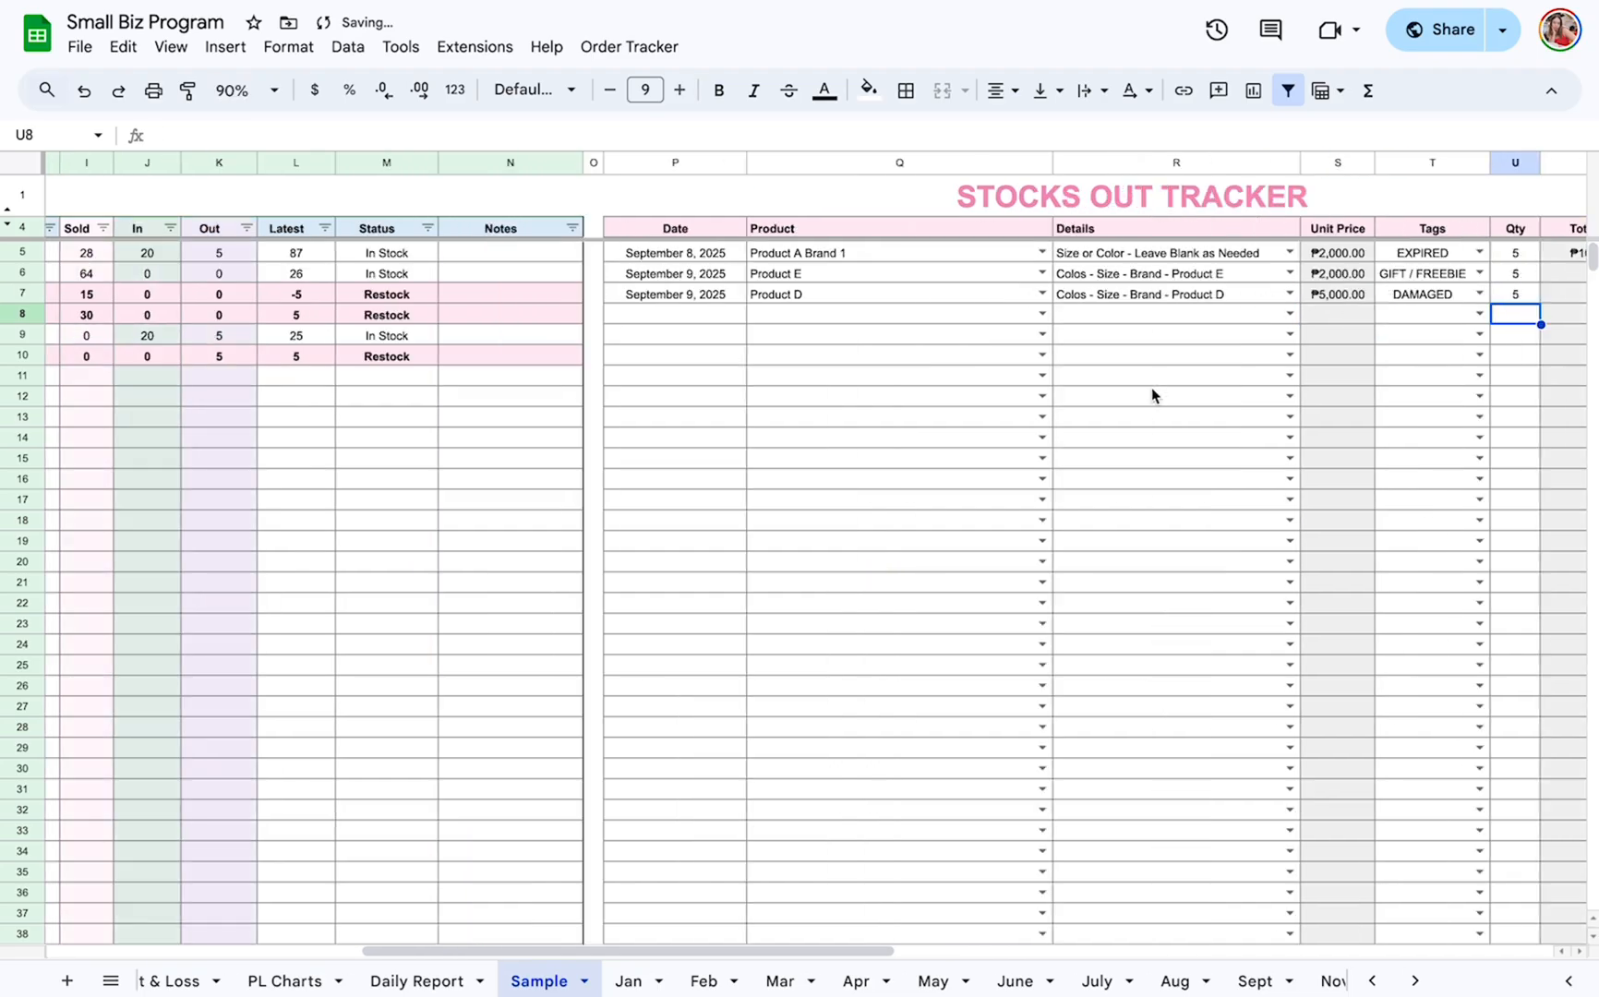
scroll(1151, 395, left, 3)
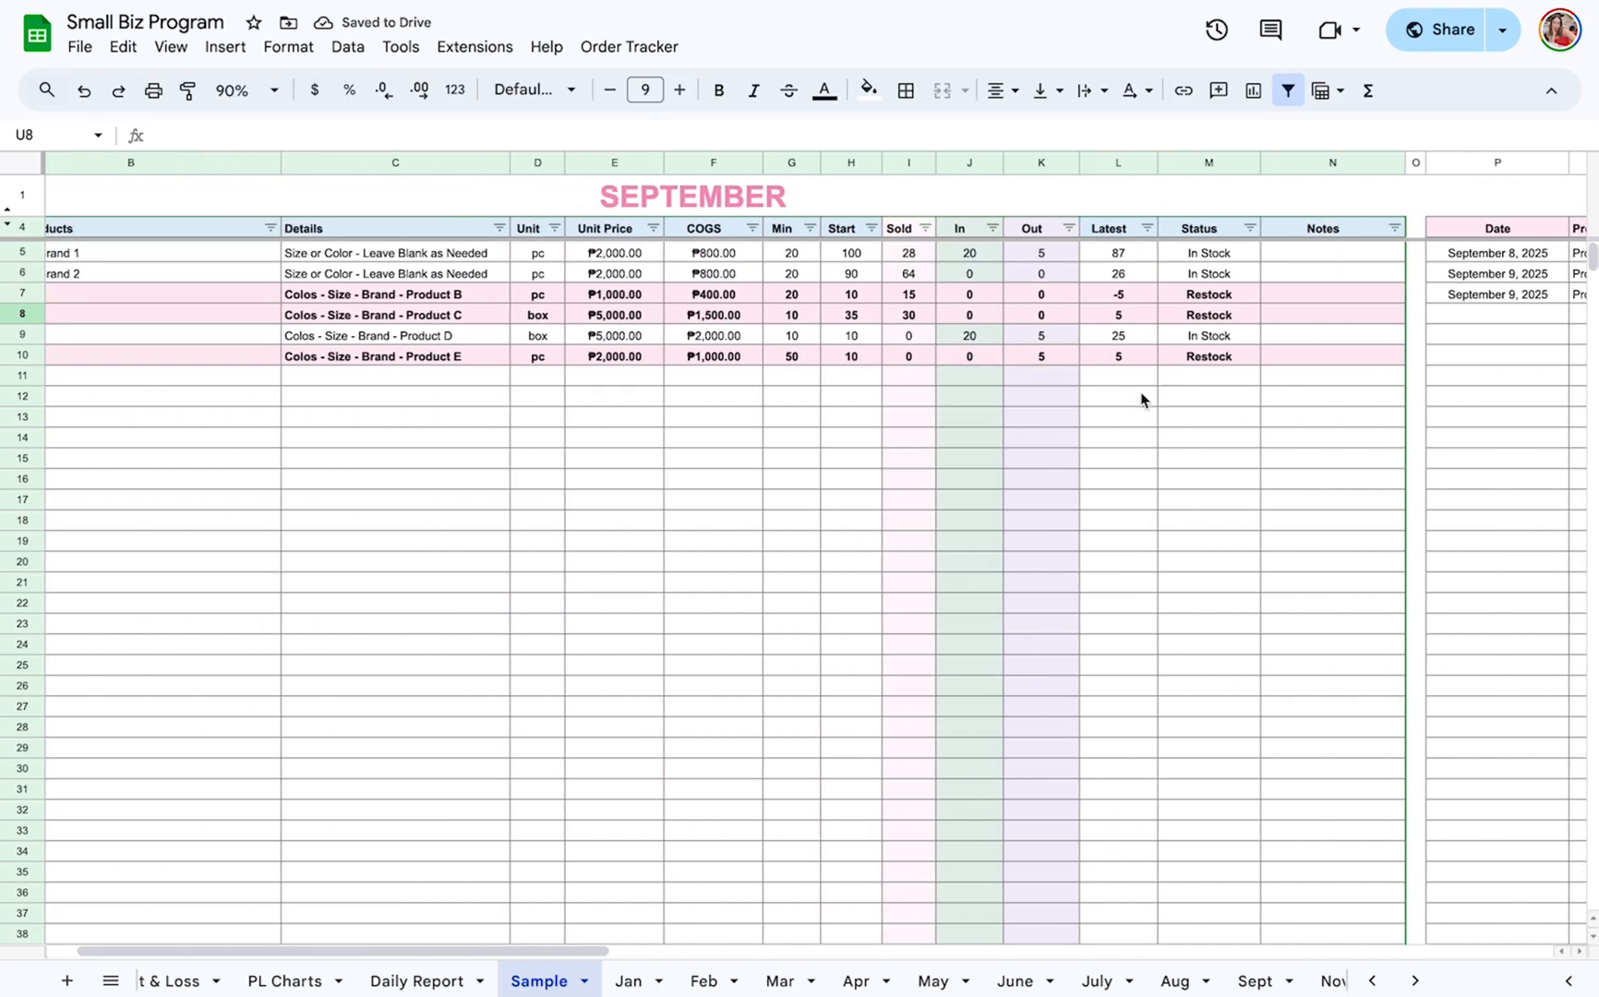
click(1037, 334)
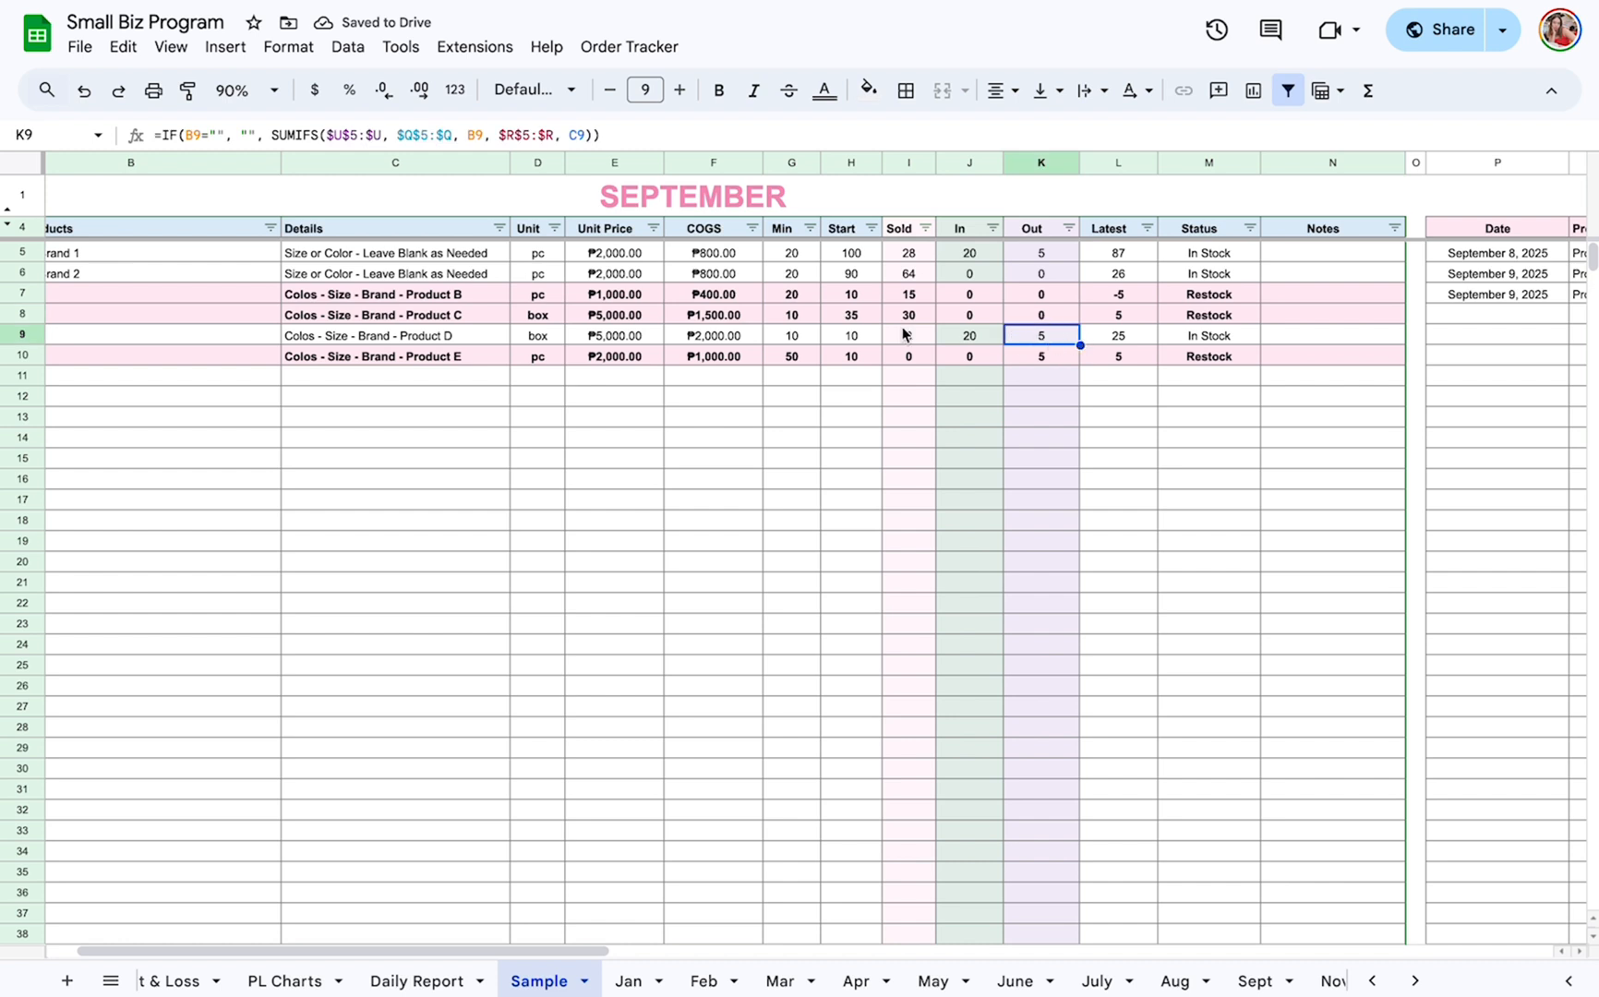
Check the formula behind Product D's Latest quantity and review the Status column of the September inventory.
scroll(871, 357, left, 1)
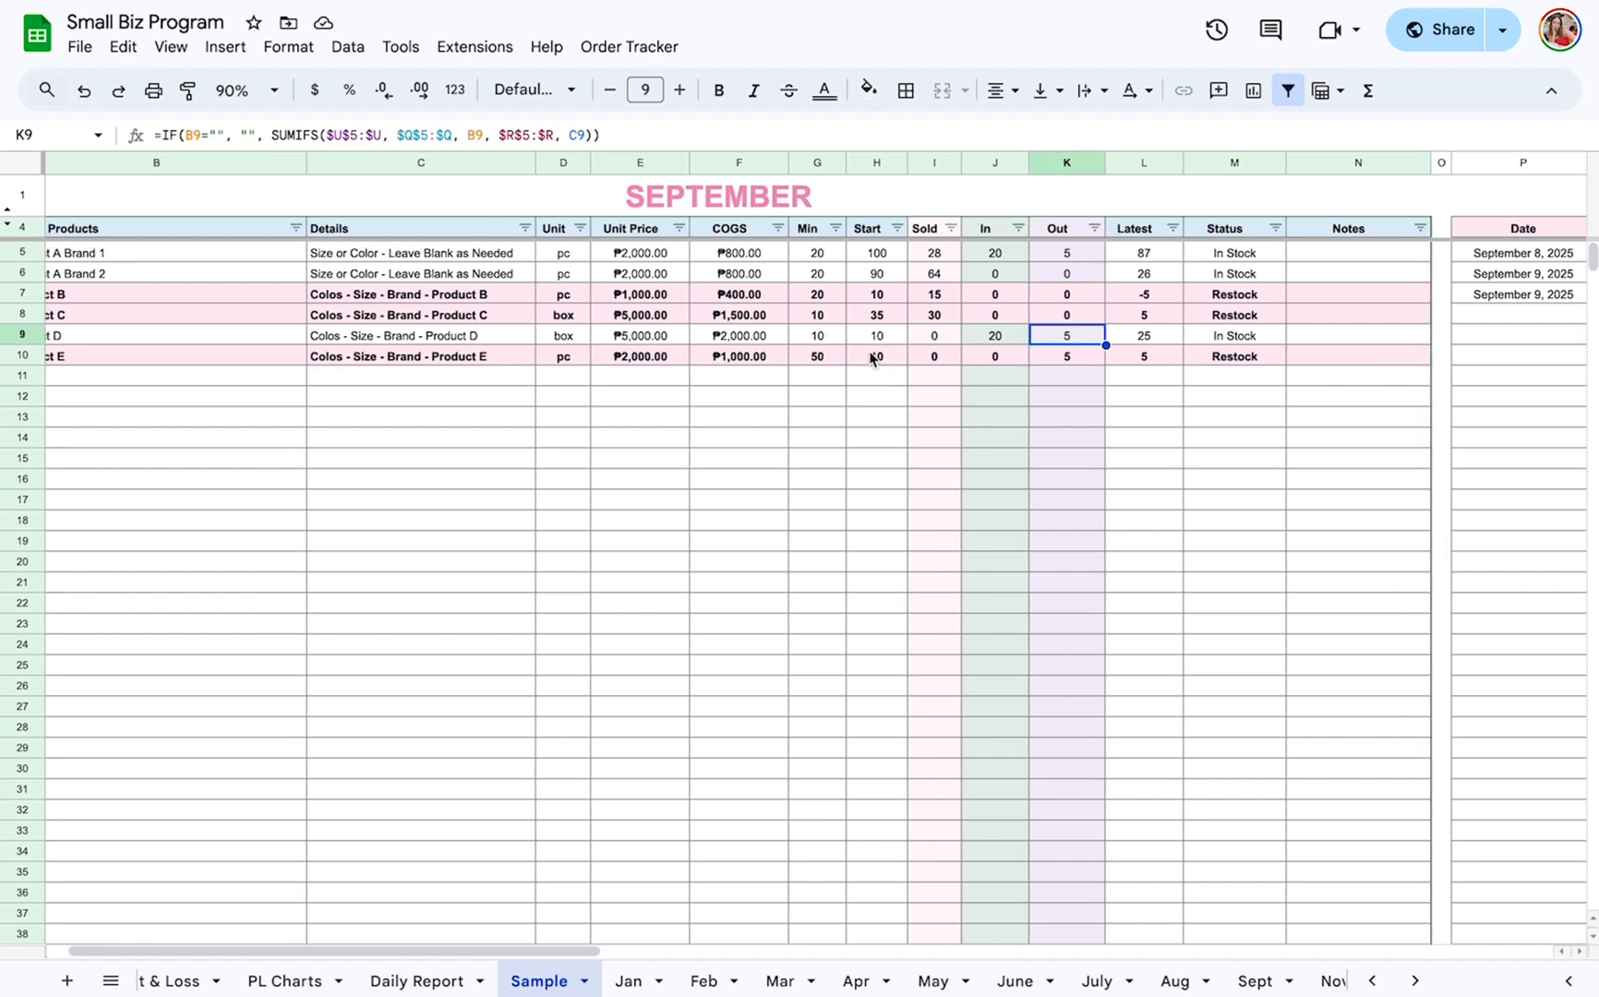
click(1148, 337)
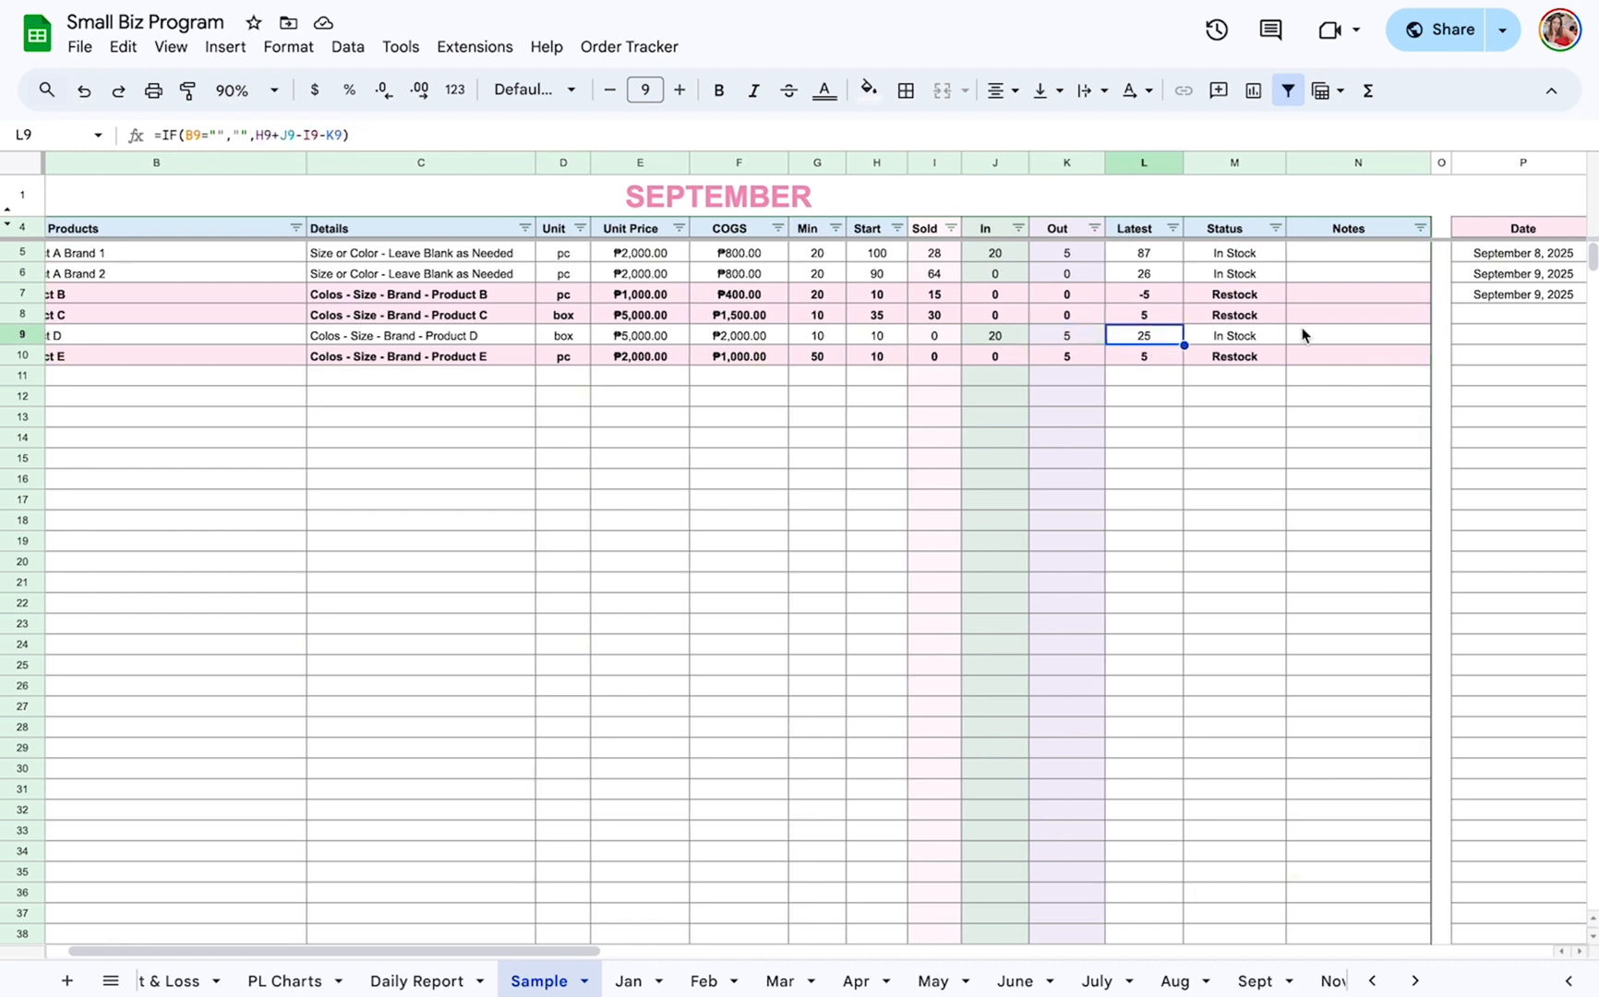
click(1230, 165)
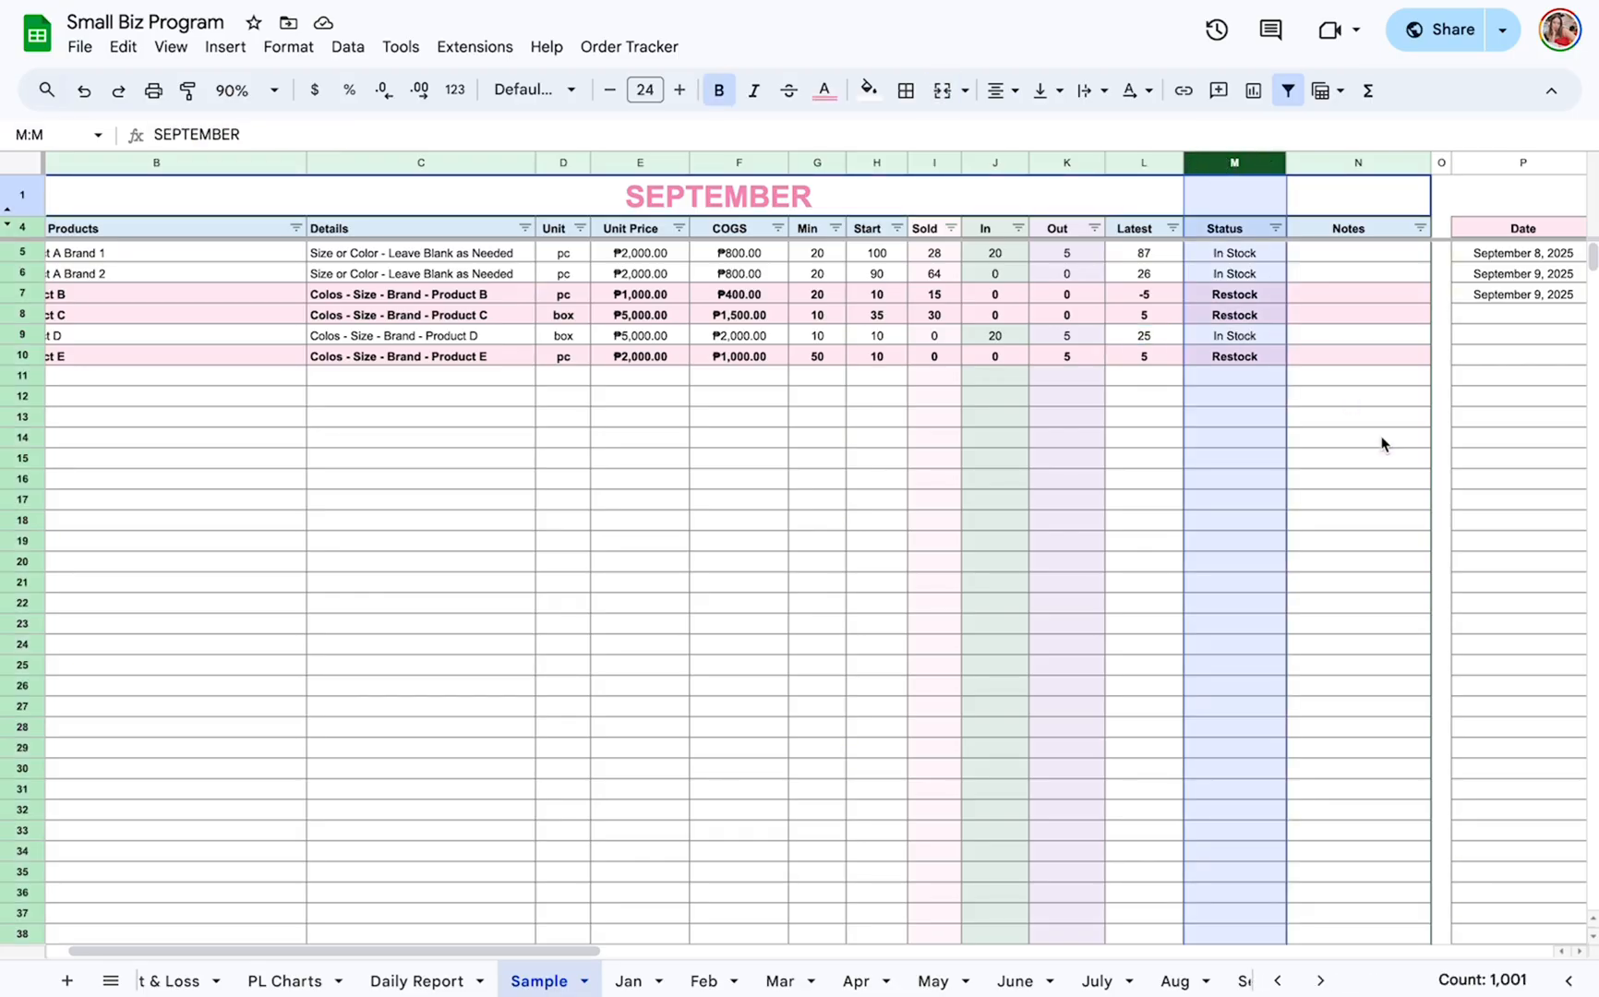
Examine the Stocks In Tracker's PO #, Supplier and Unit Price columns and its next empty entry row.
scroll(1321, 554, right, 15)
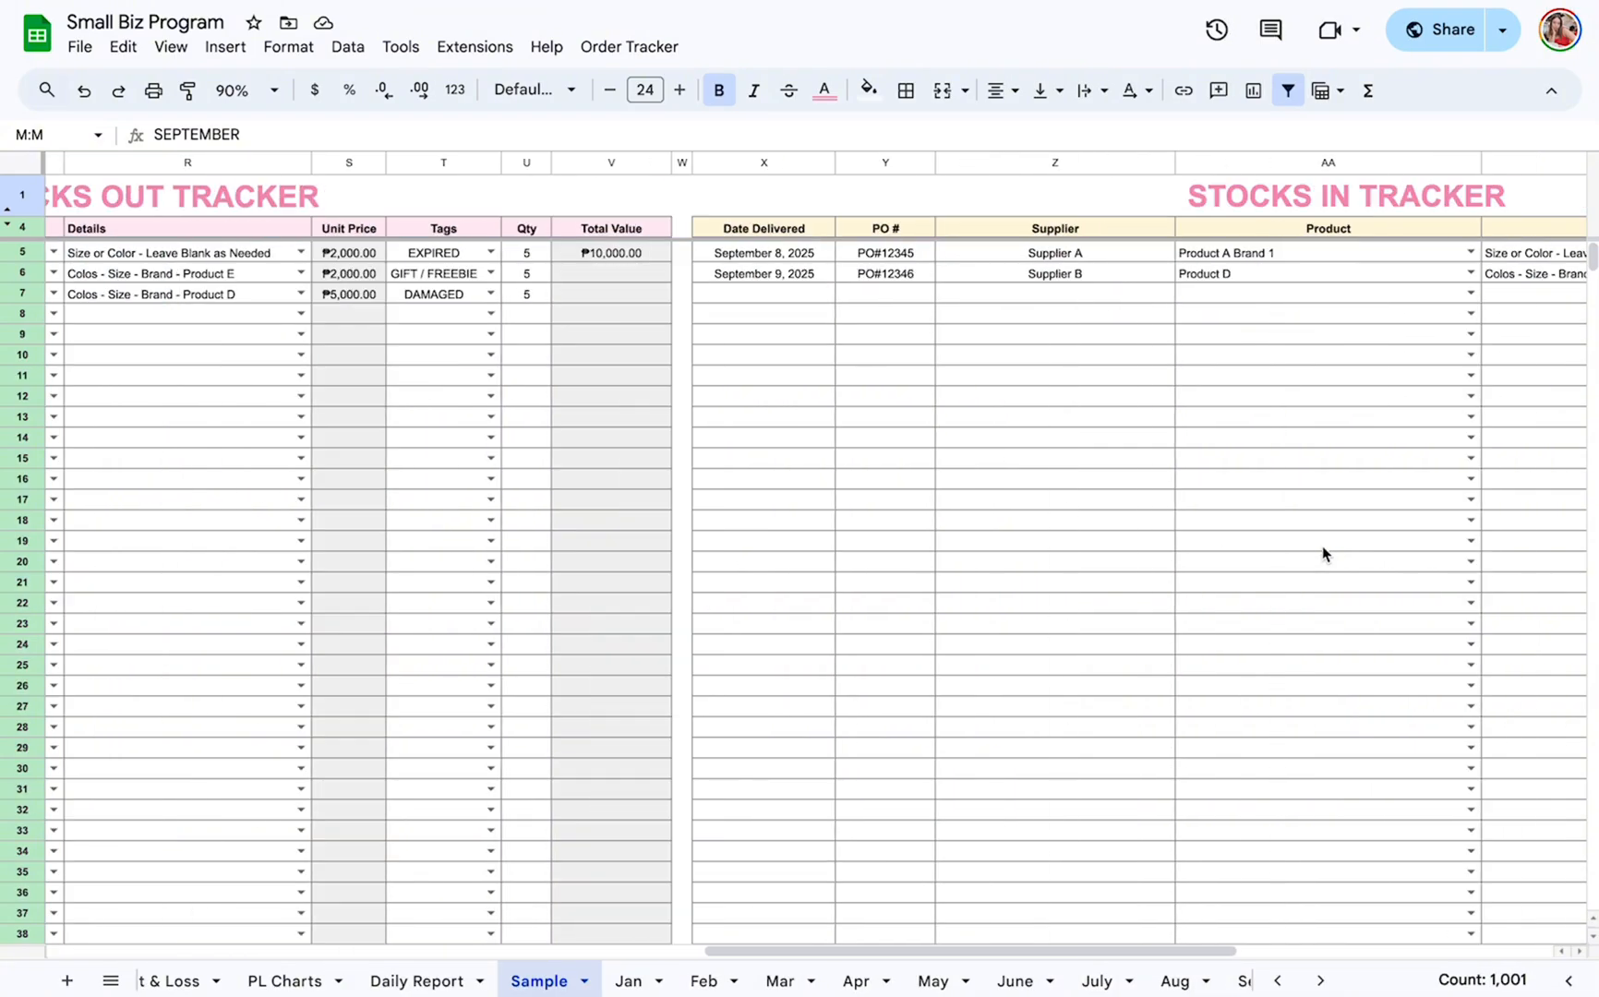
scroll(1358, 554, left, 3)
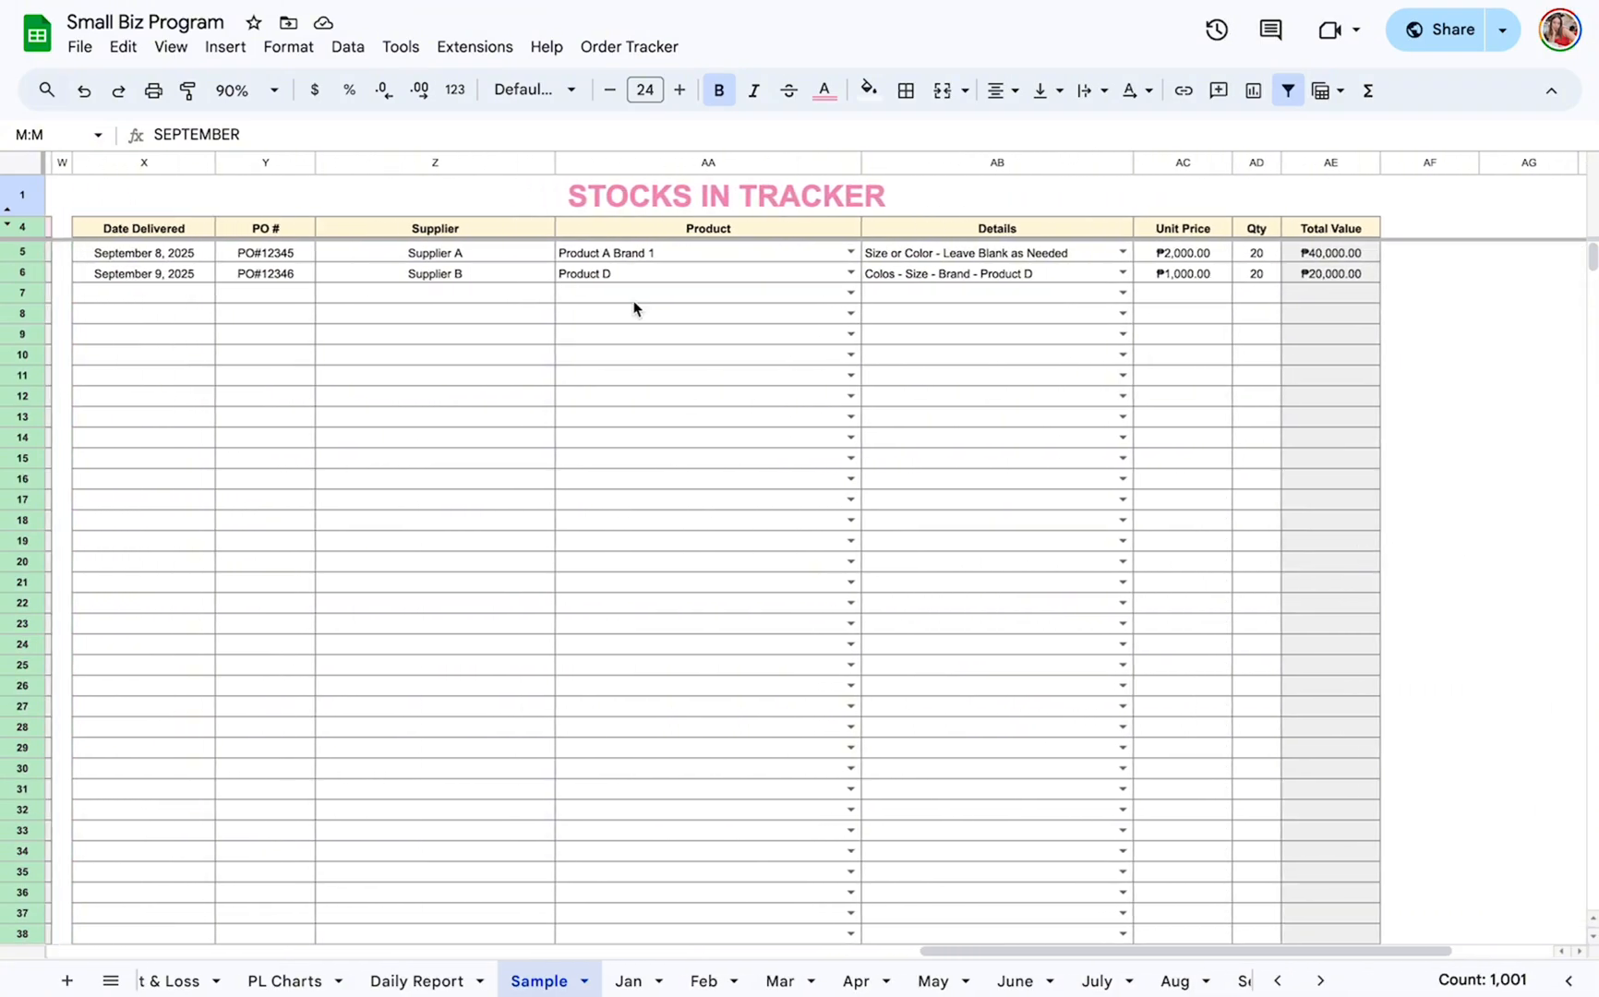
click(295, 232)
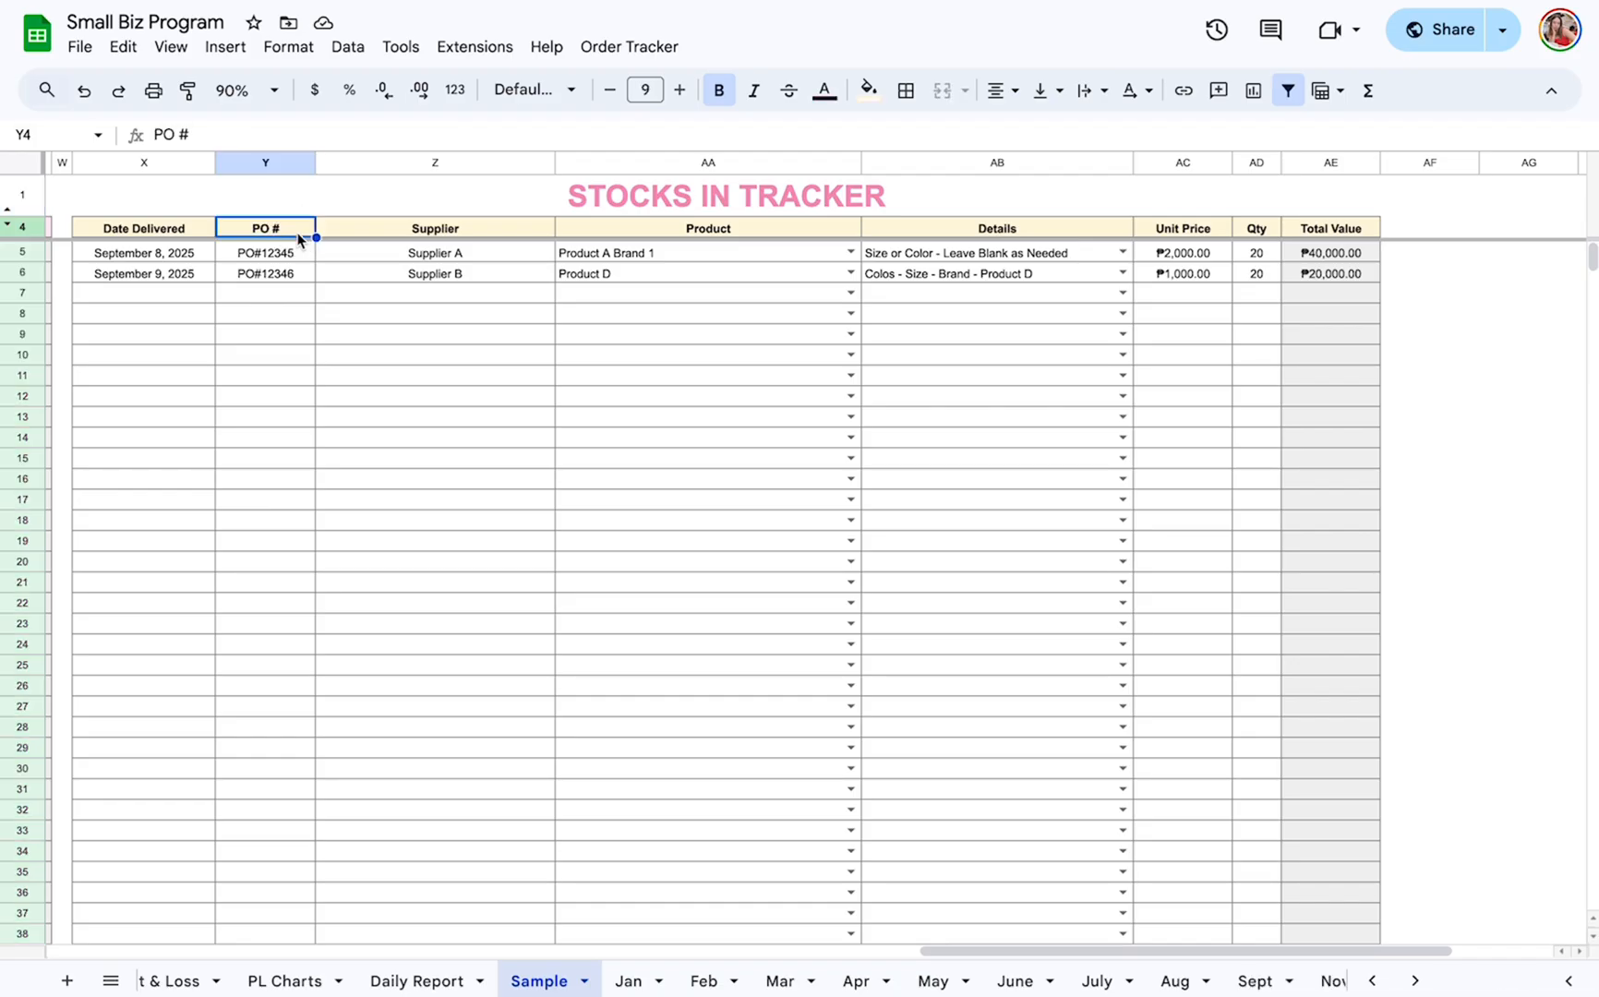
click(285, 297)
click(437, 290)
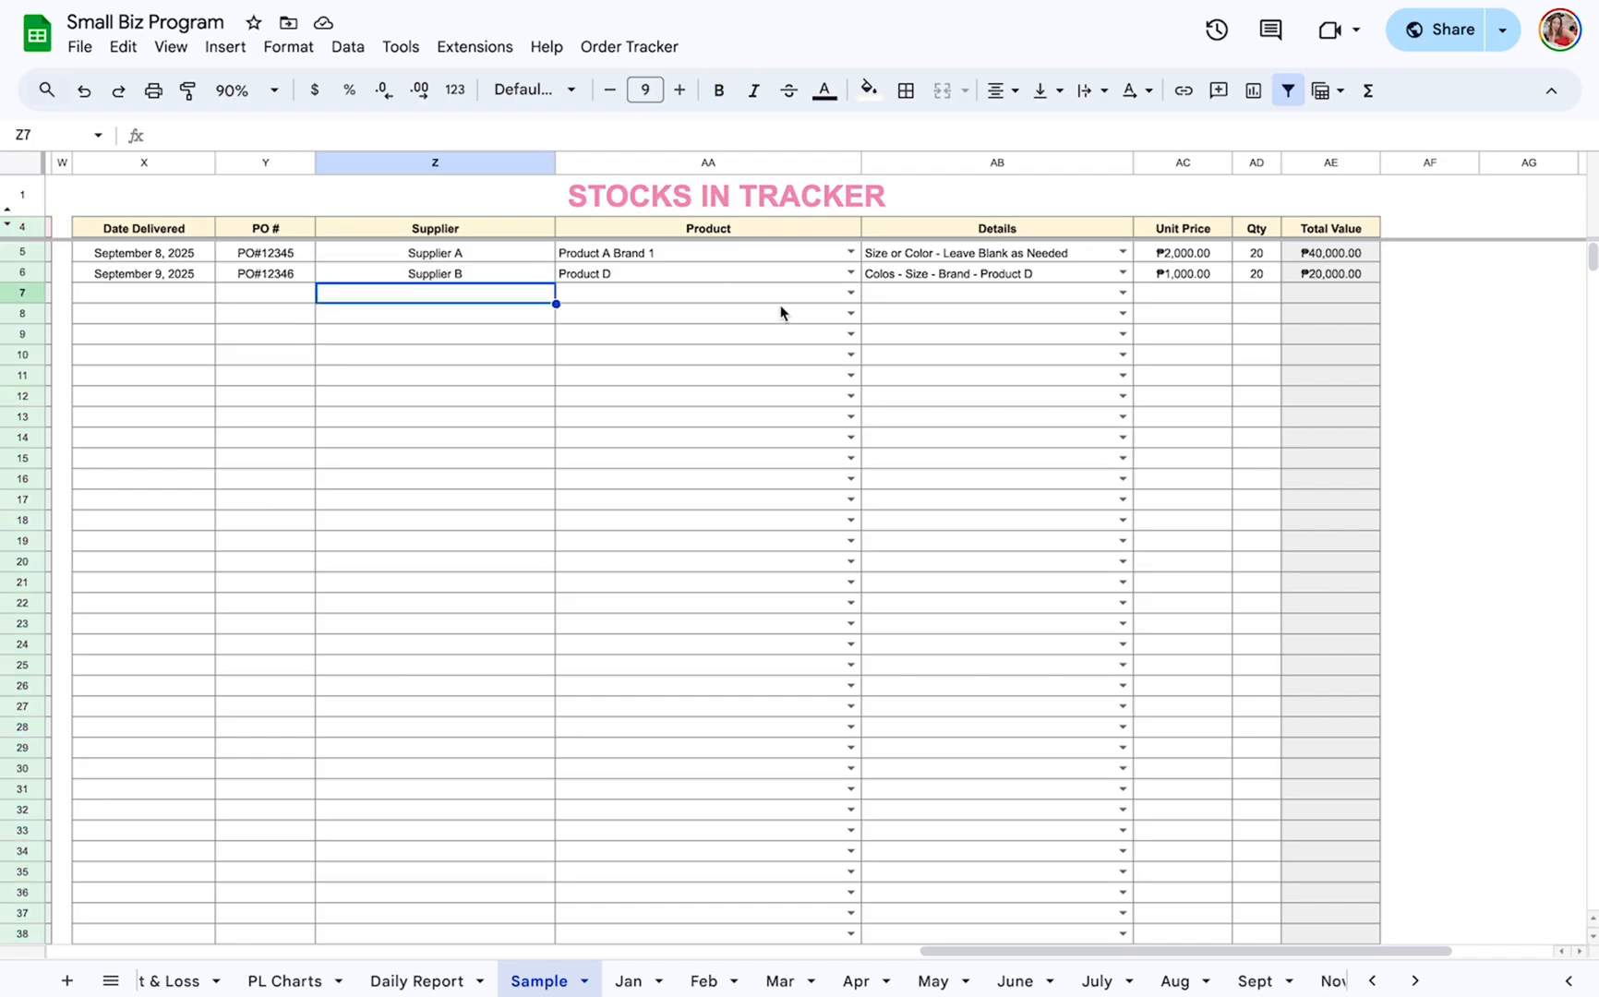
click(1188, 299)
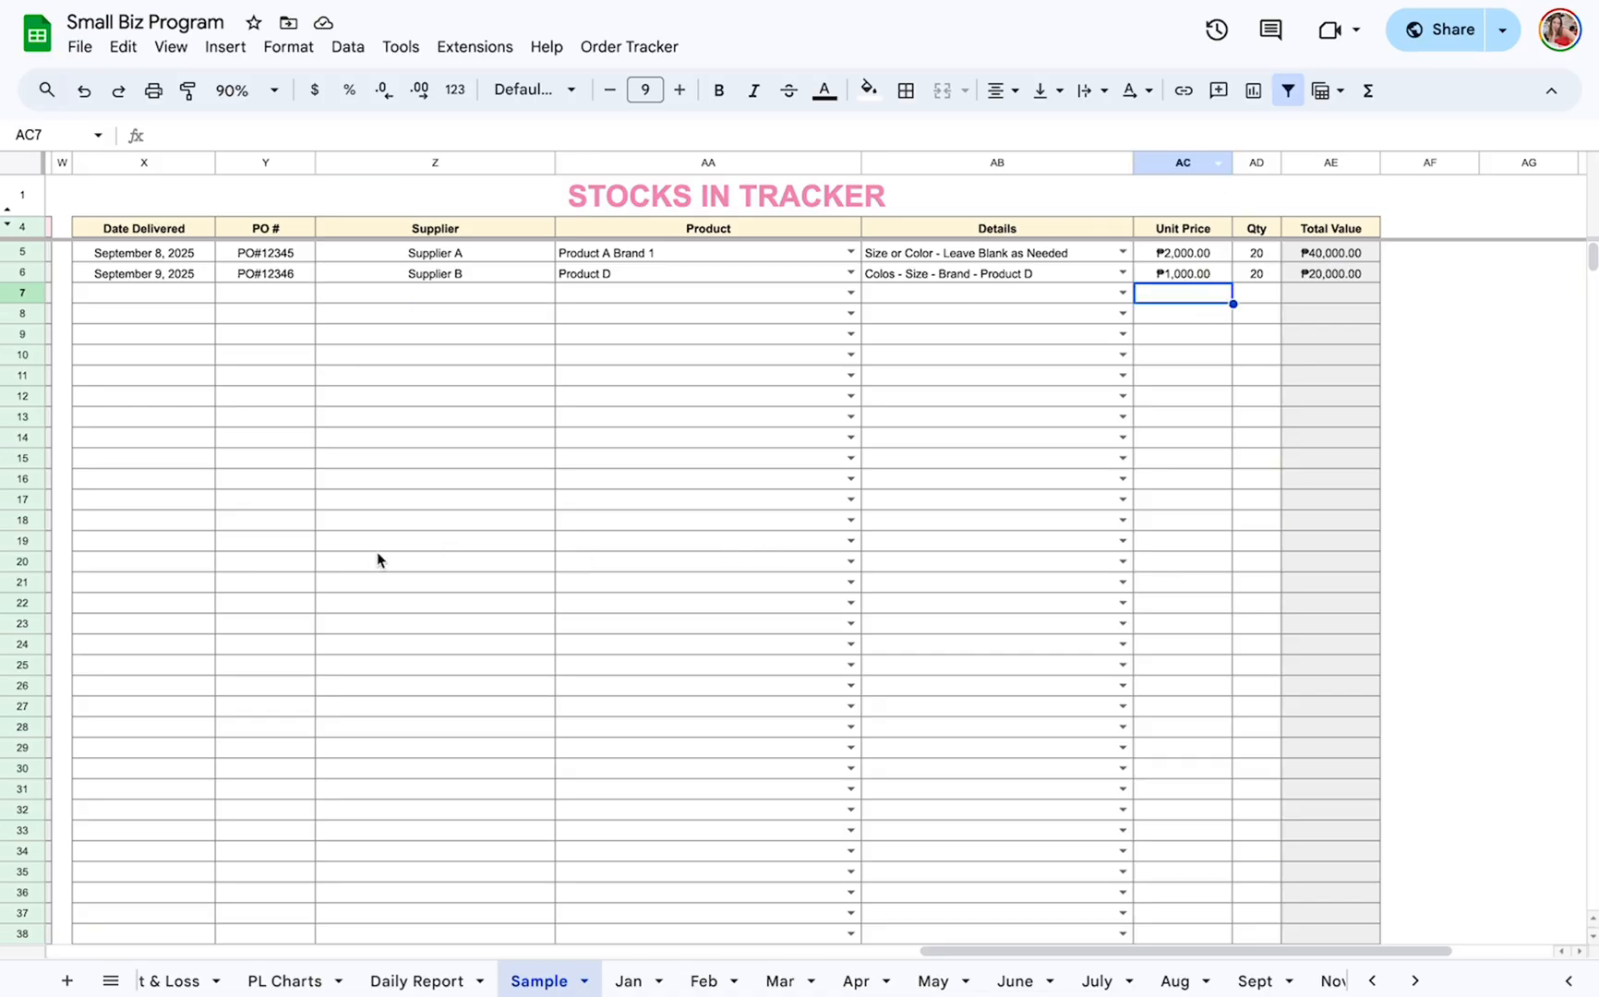
Return to the September product list and look through the workbook's monthly, report and invoicing sheets.
scroll(378, 560, left, 15)
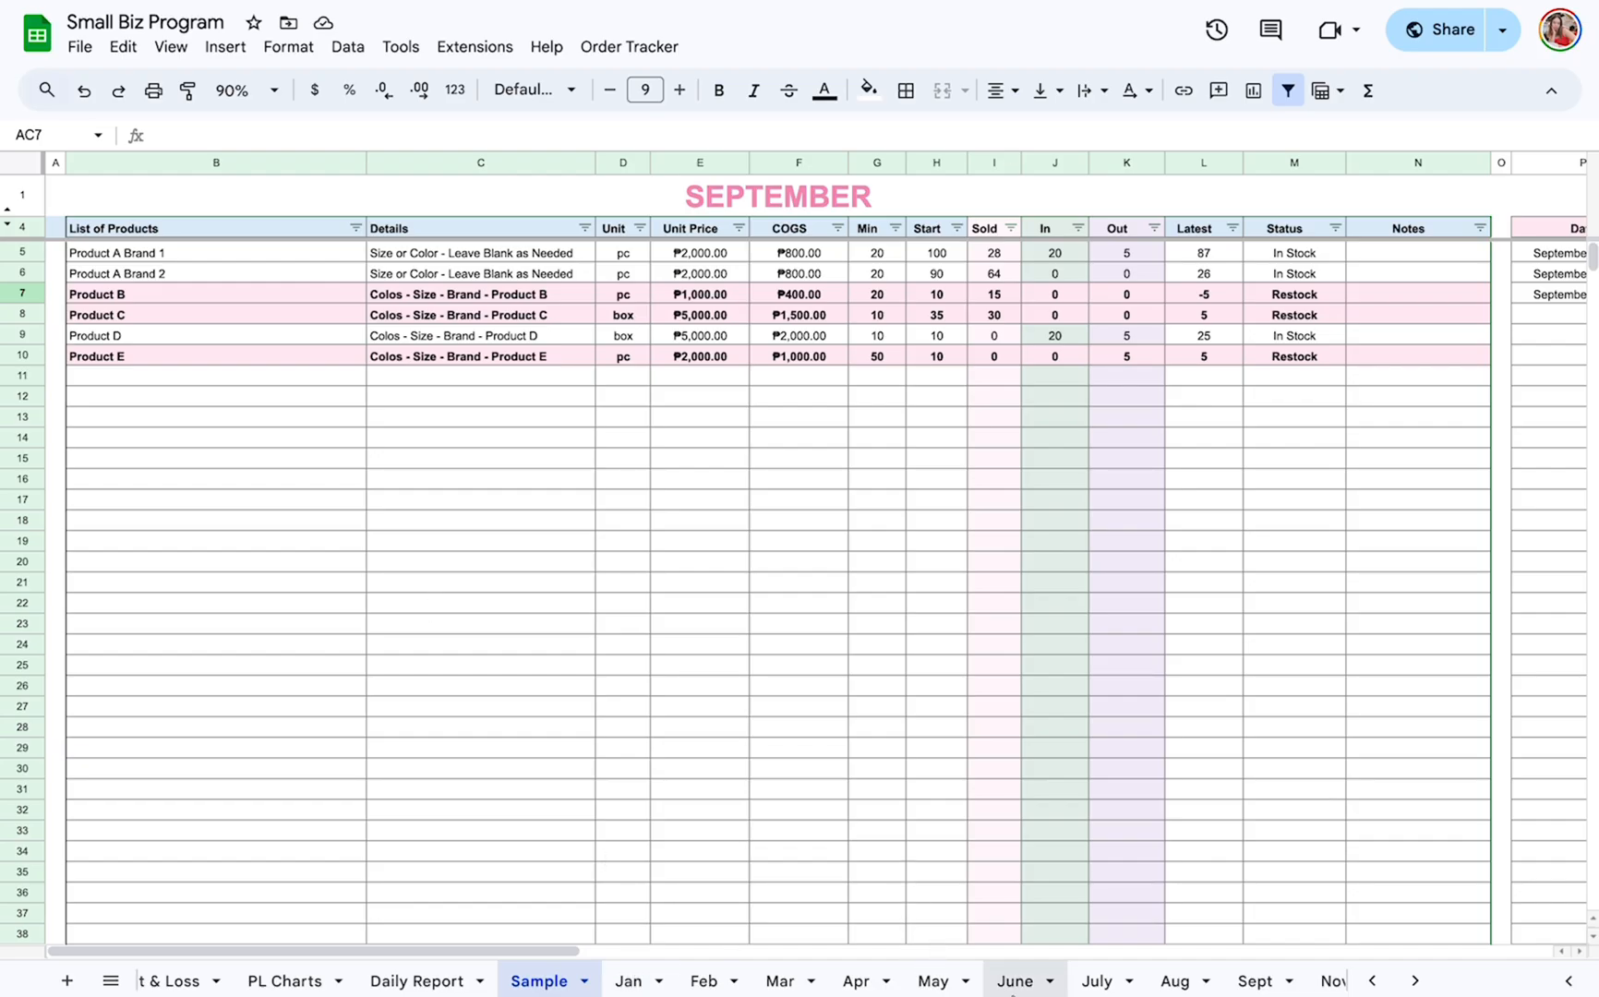
scroll(1014, 978, right, 3)
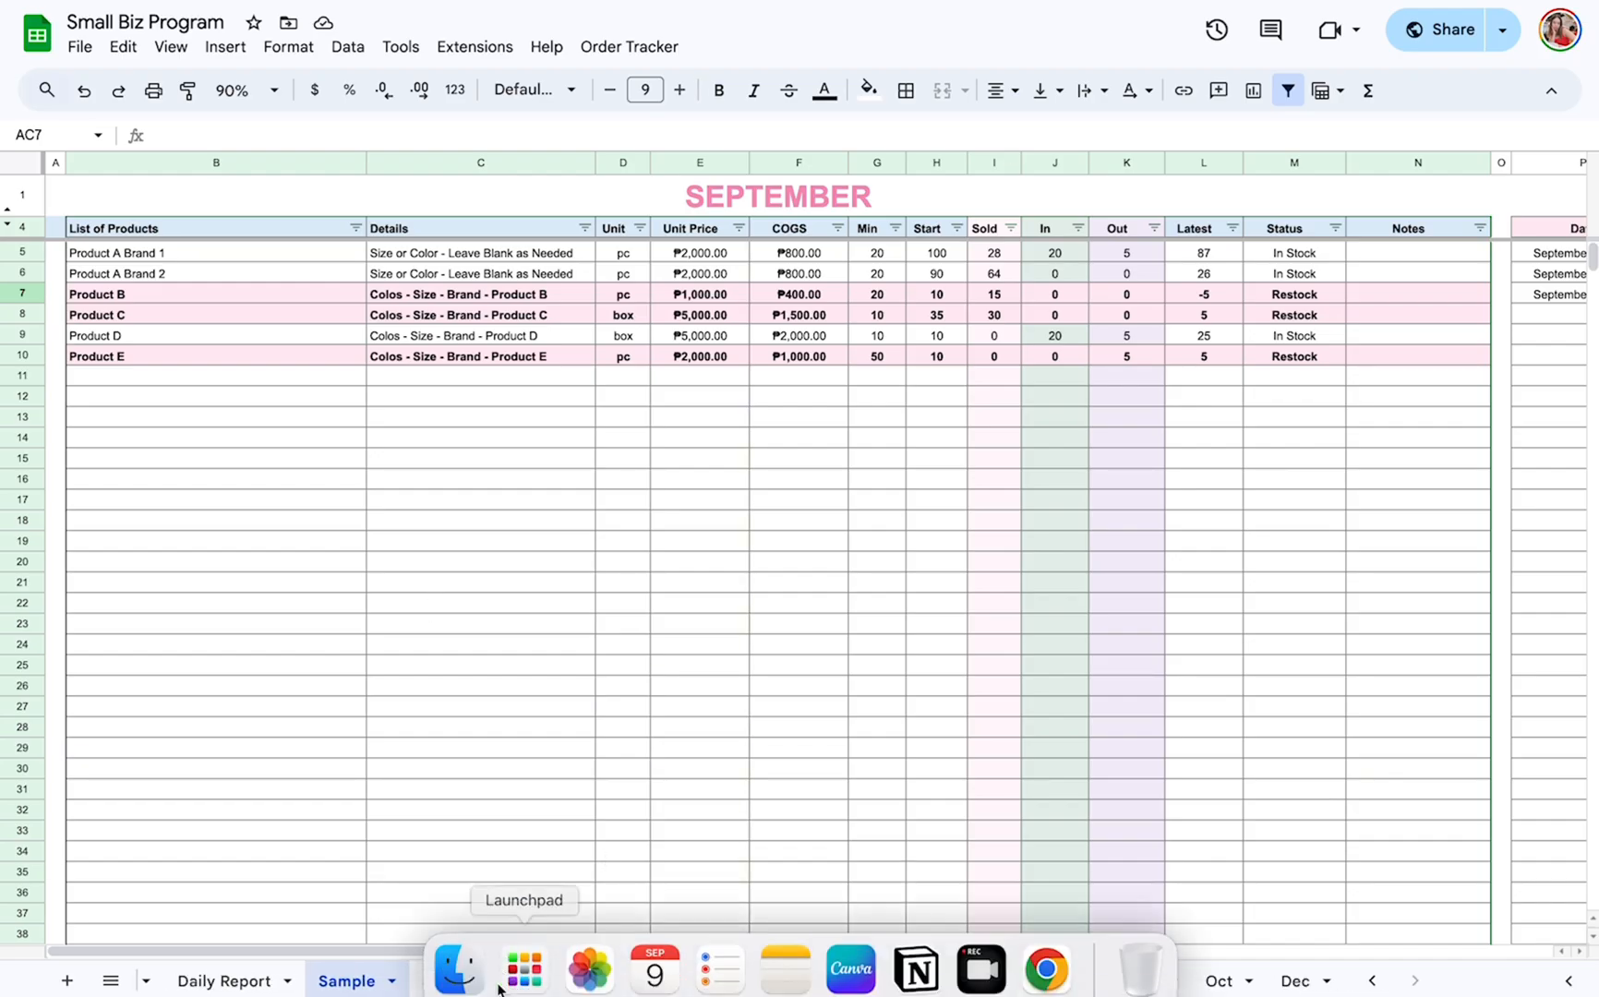
scroll(448, 984, left, 6)
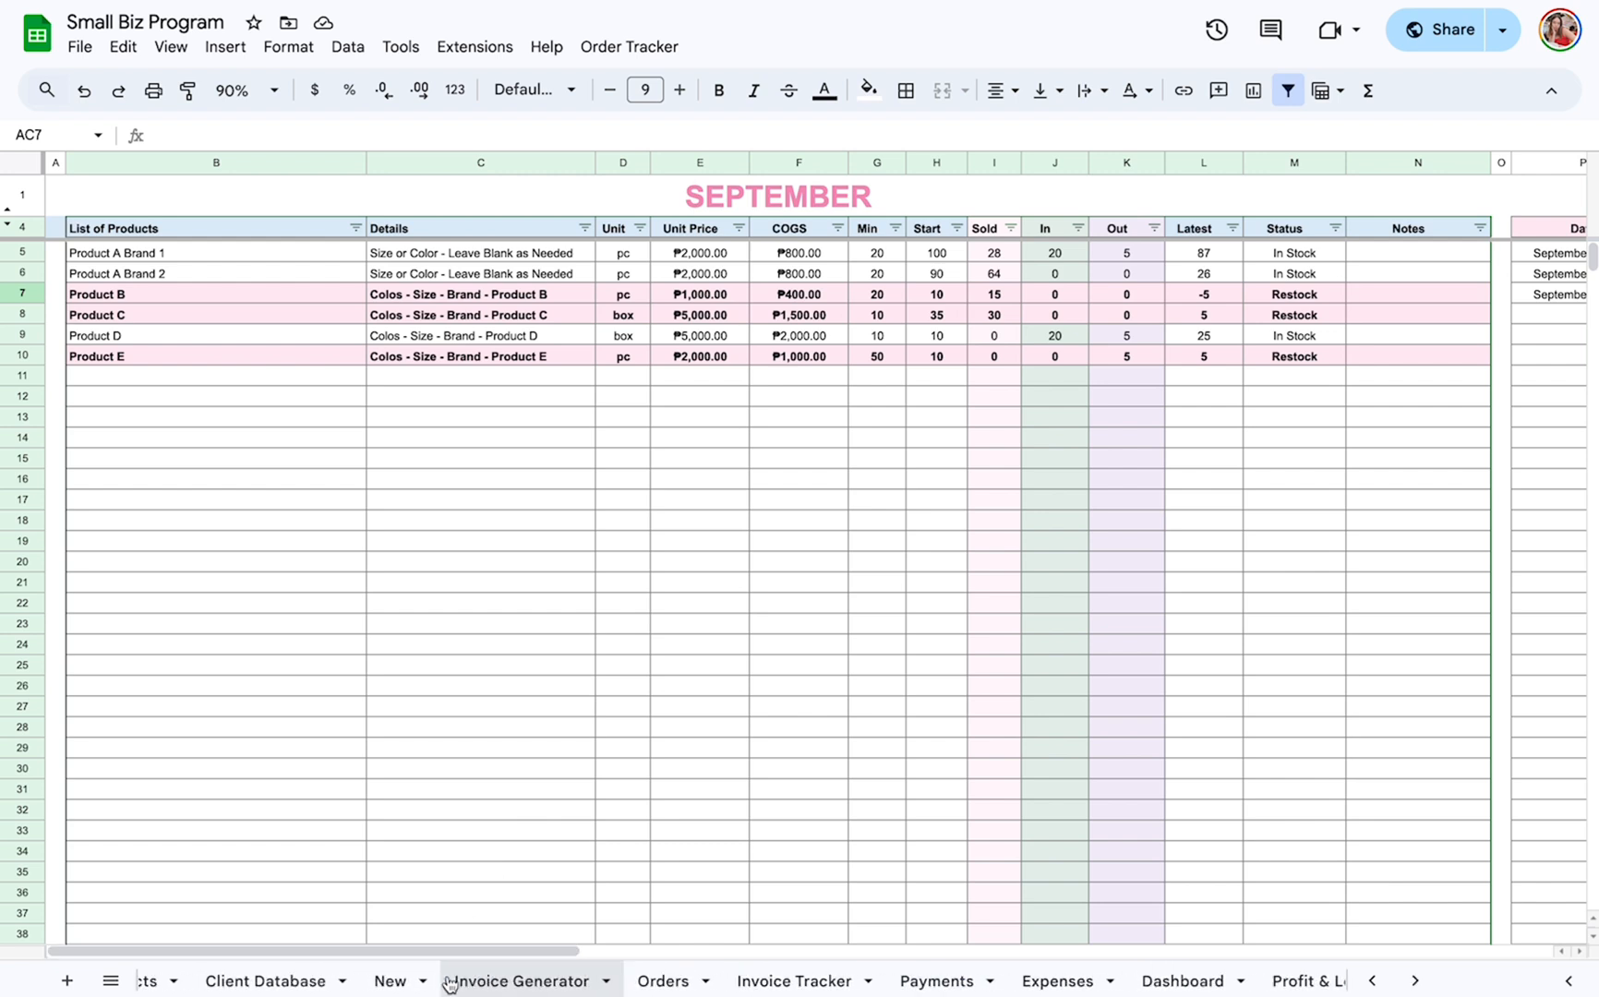